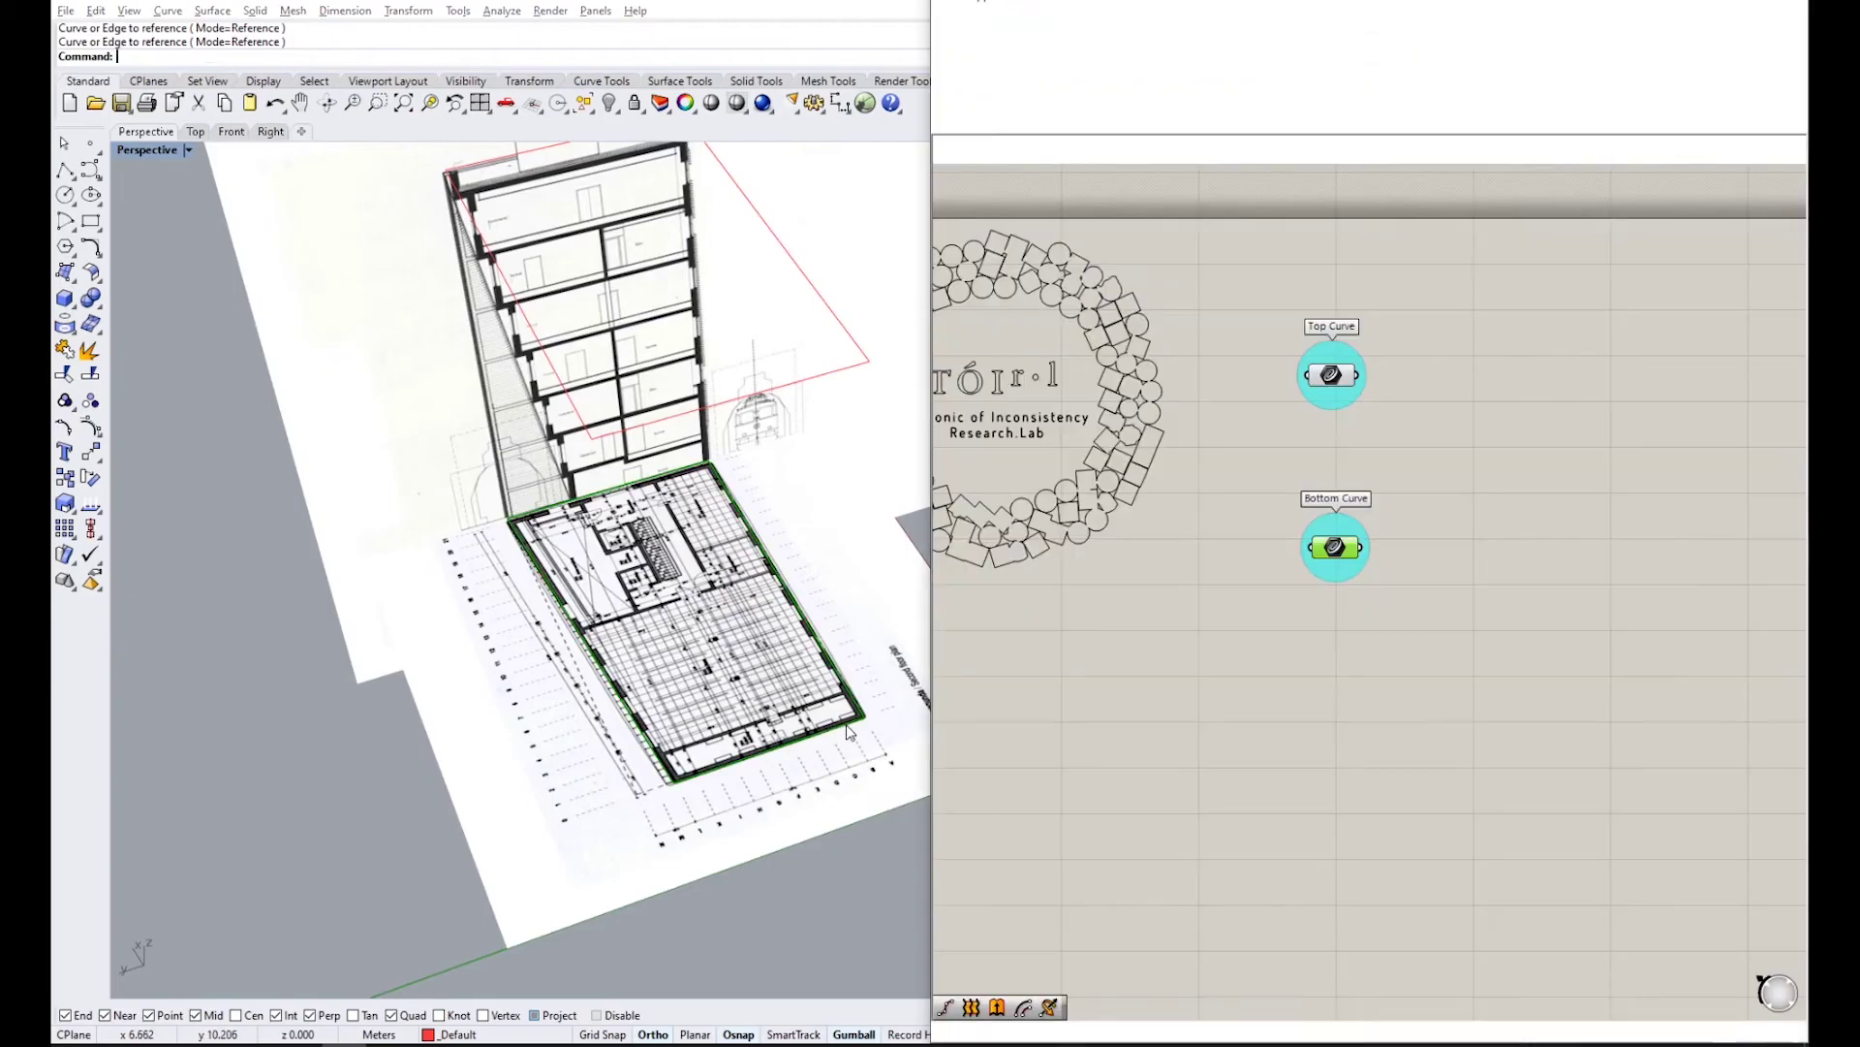
# - Add a Loft component to the canvas and feed both the Top Curve and Bottom Curve into its Curves input
pyautogui.doubleClick(1453, 504)
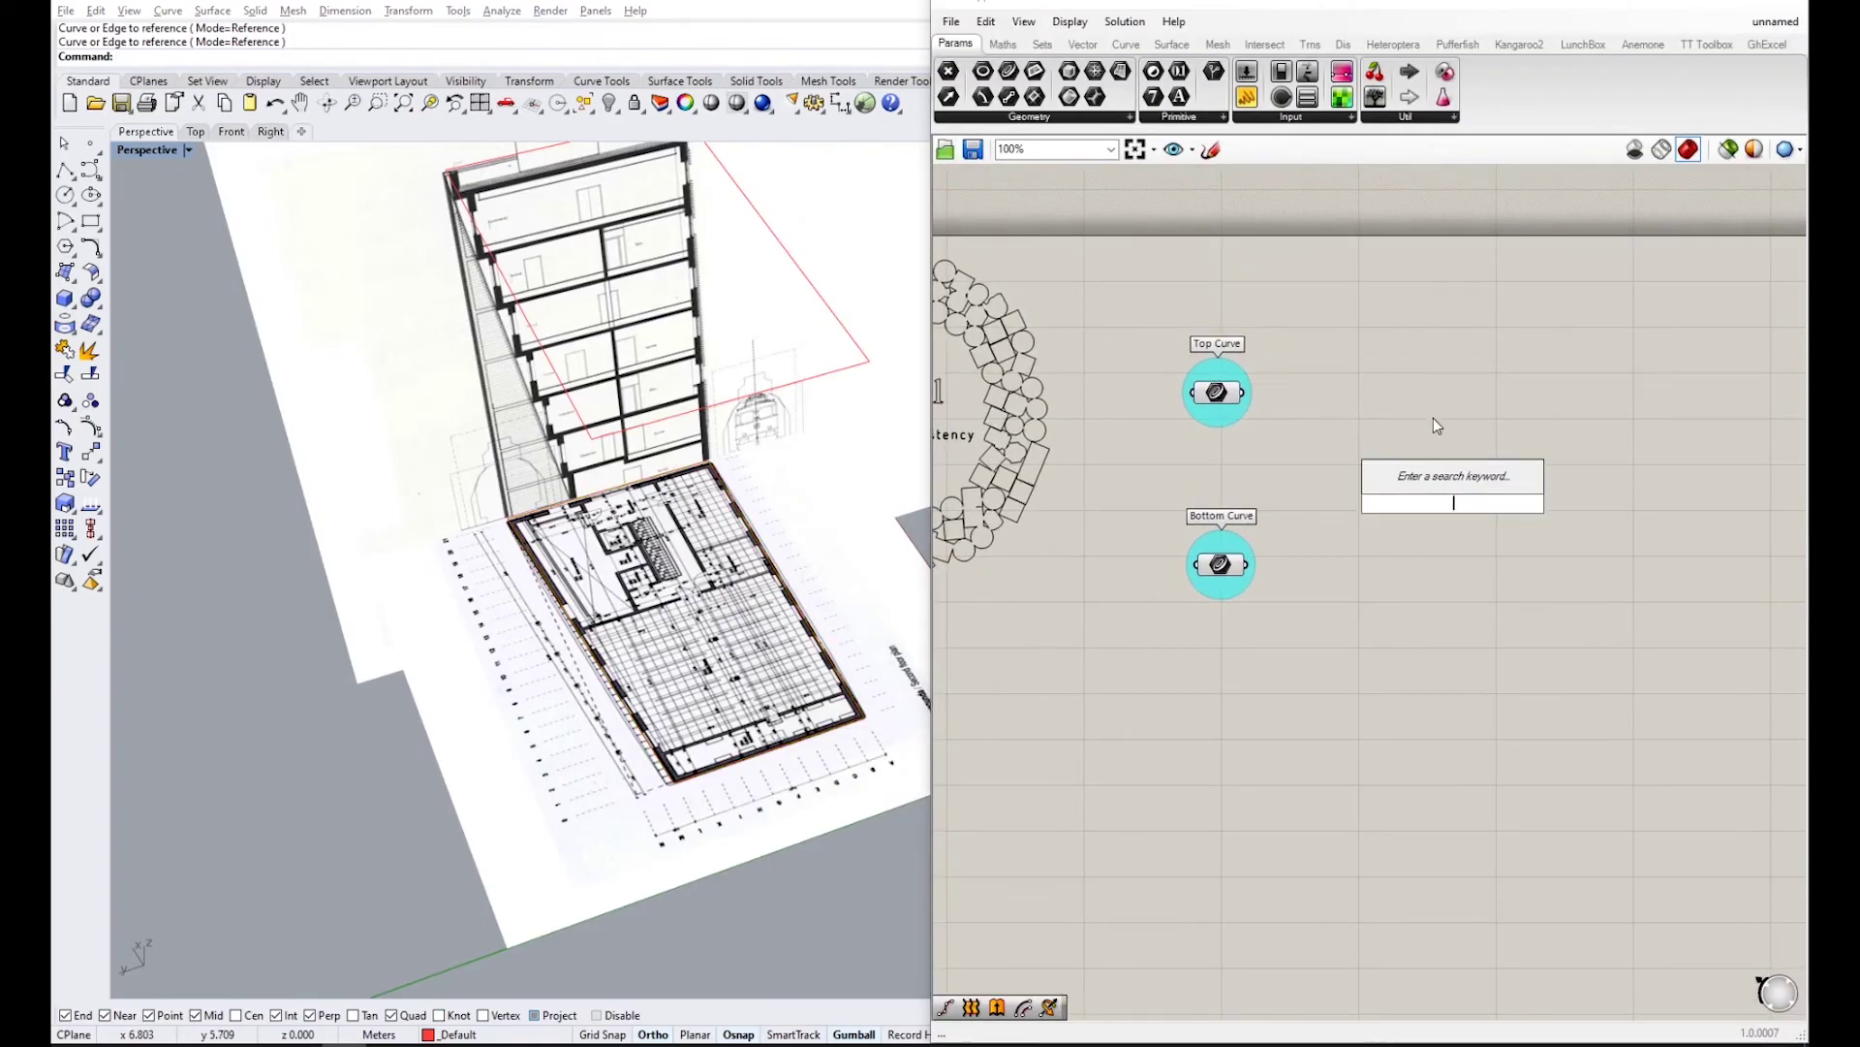
pyautogui.click(1183, 45)
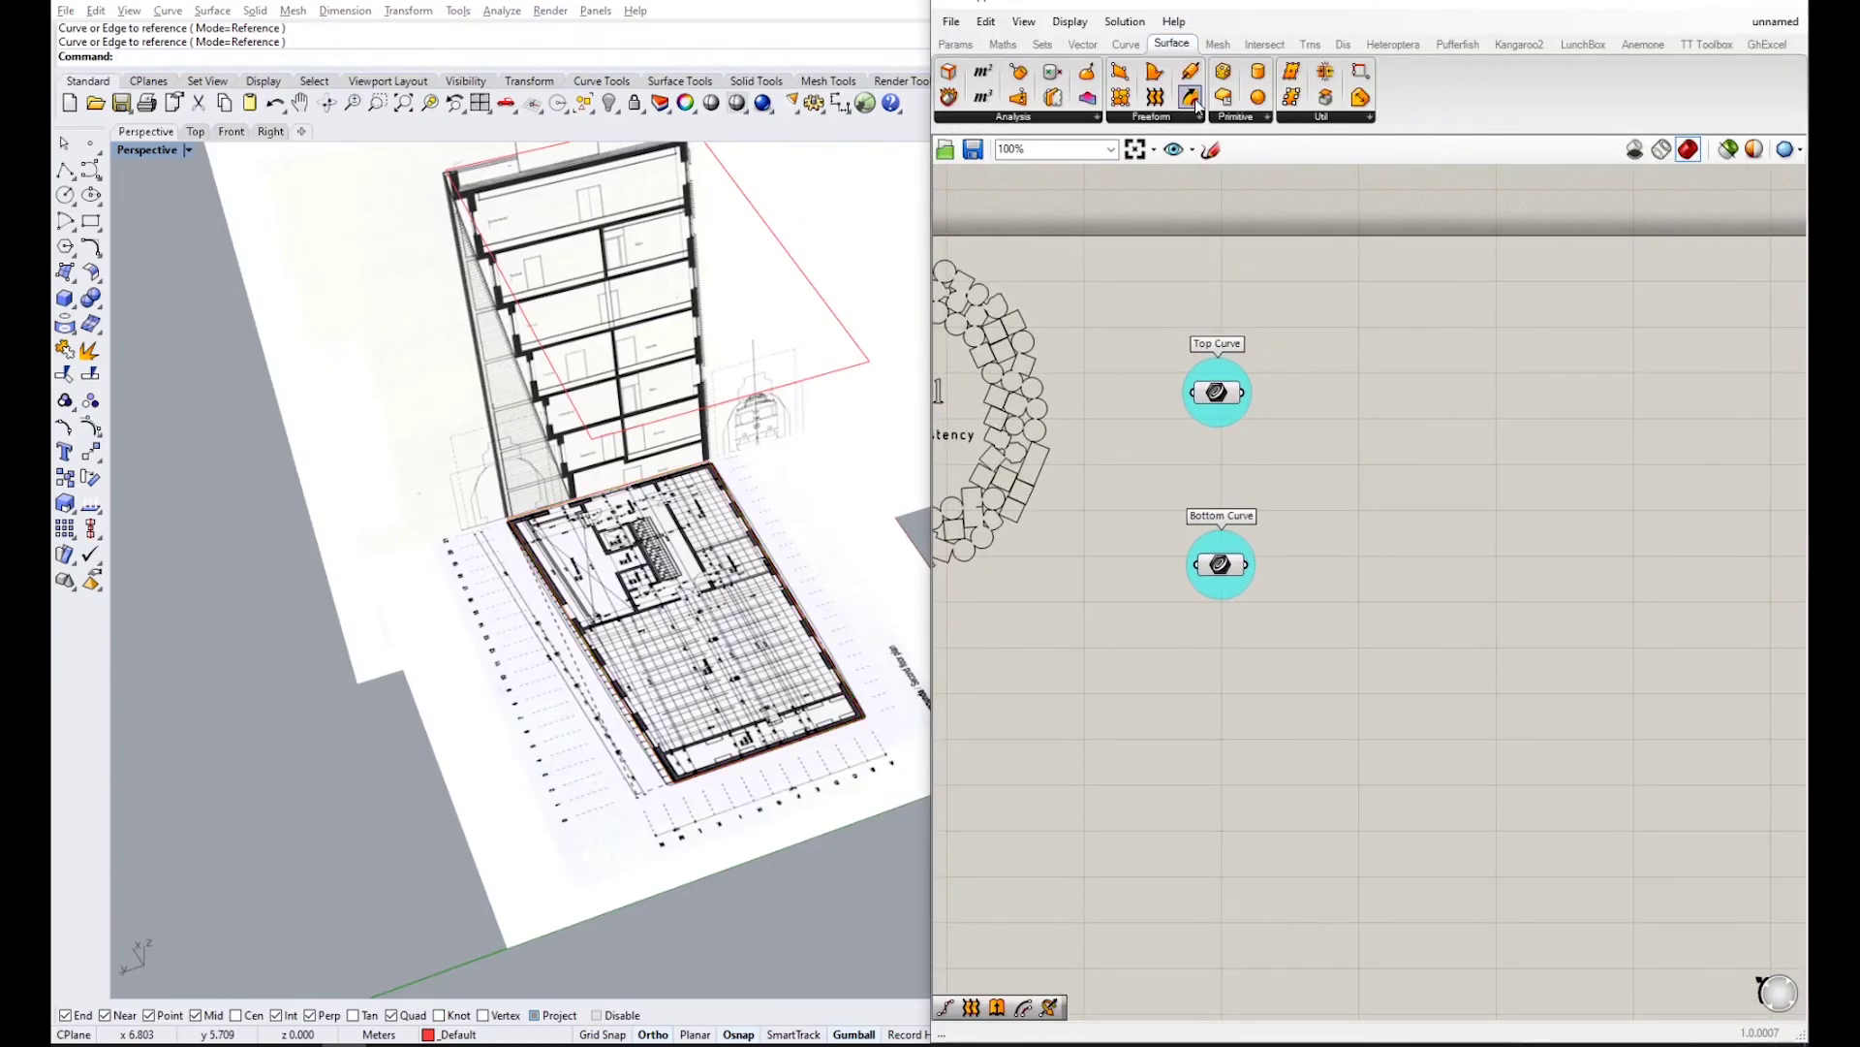
pyautogui.moveTo(1159, 104); pyautogui.dragTo(1439, 484)
pyautogui.moveTo(1243, 392); pyautogui.dragTo(1421, 468)
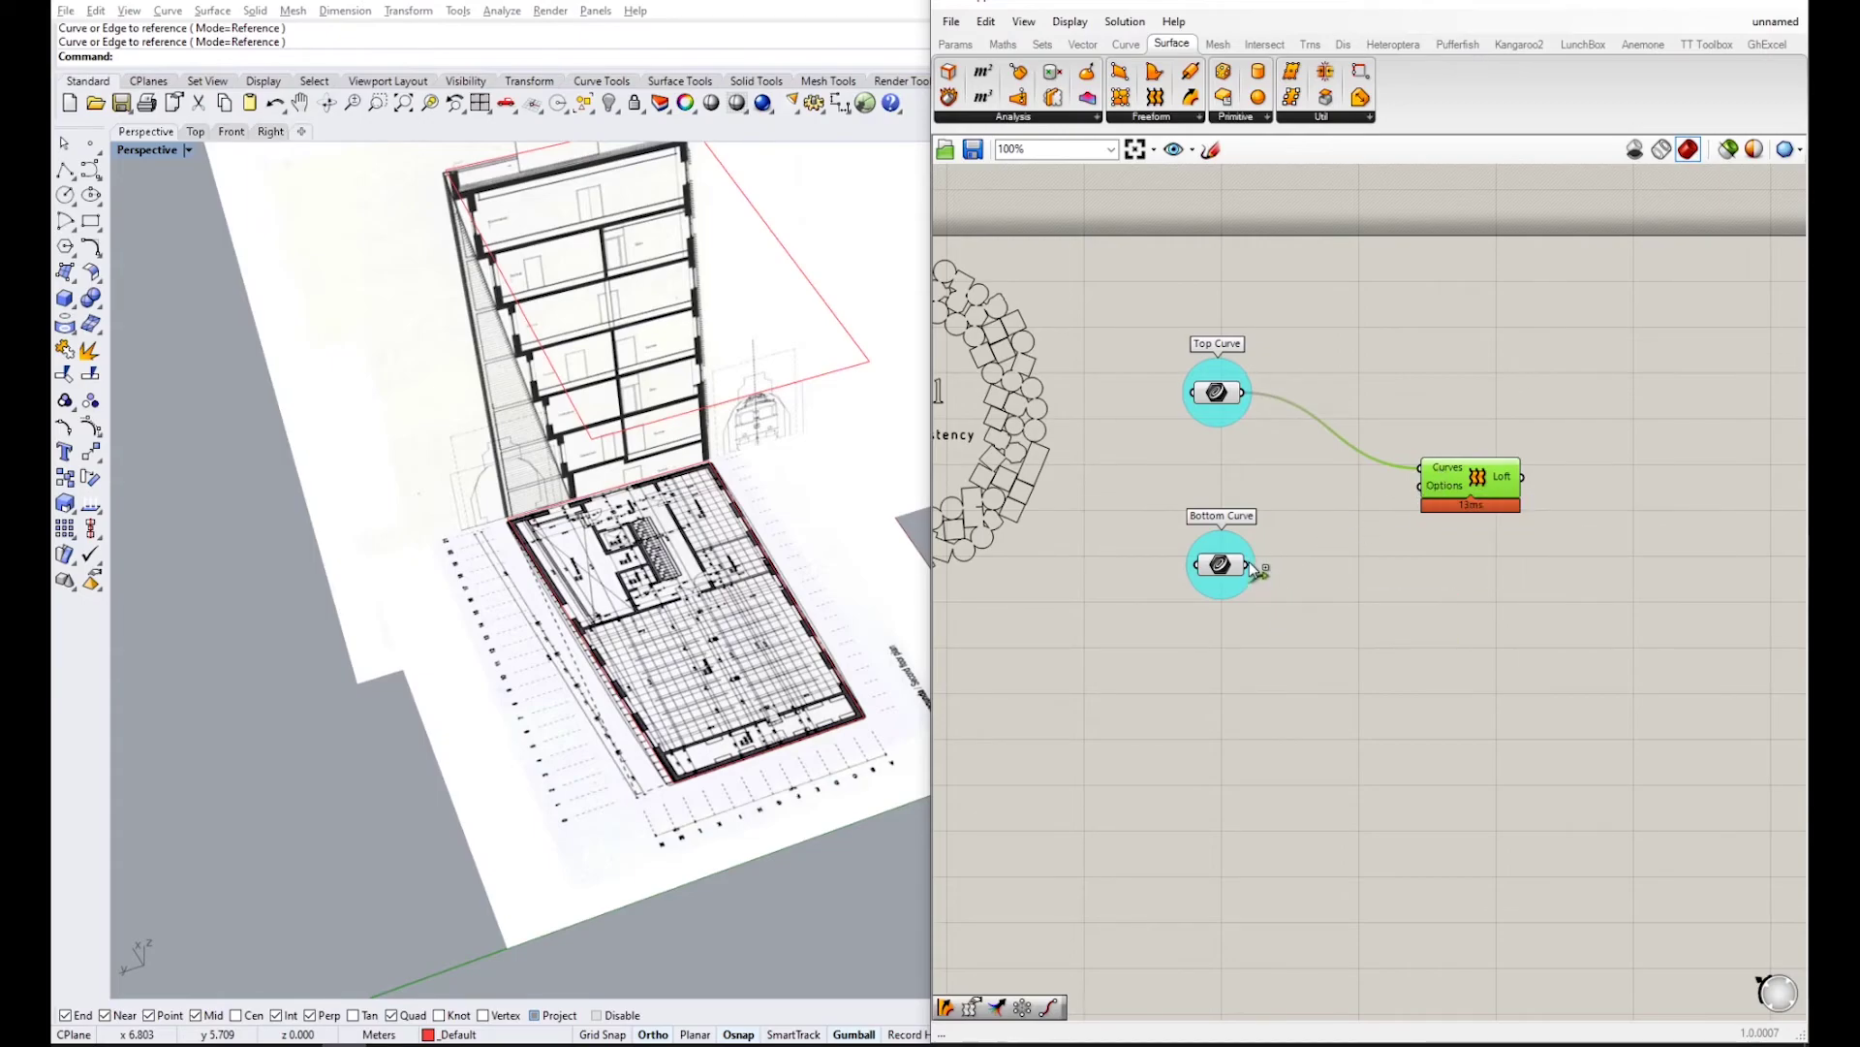
pyautogui.moveTo(1248, 563); pyautogui.dragTo(1418, 471)
pyautogui.click(1415, 540)
# - Hide the Image layer in Rhino so only the lofted volume is displayed, and return to the Grasshopper canvas
pyautogui.moveTo(740, 514); pyautogui.dragTo(893, 523, button='right')
pyautogui.click(1703, 3)
pyautogui.click(1673, 220)
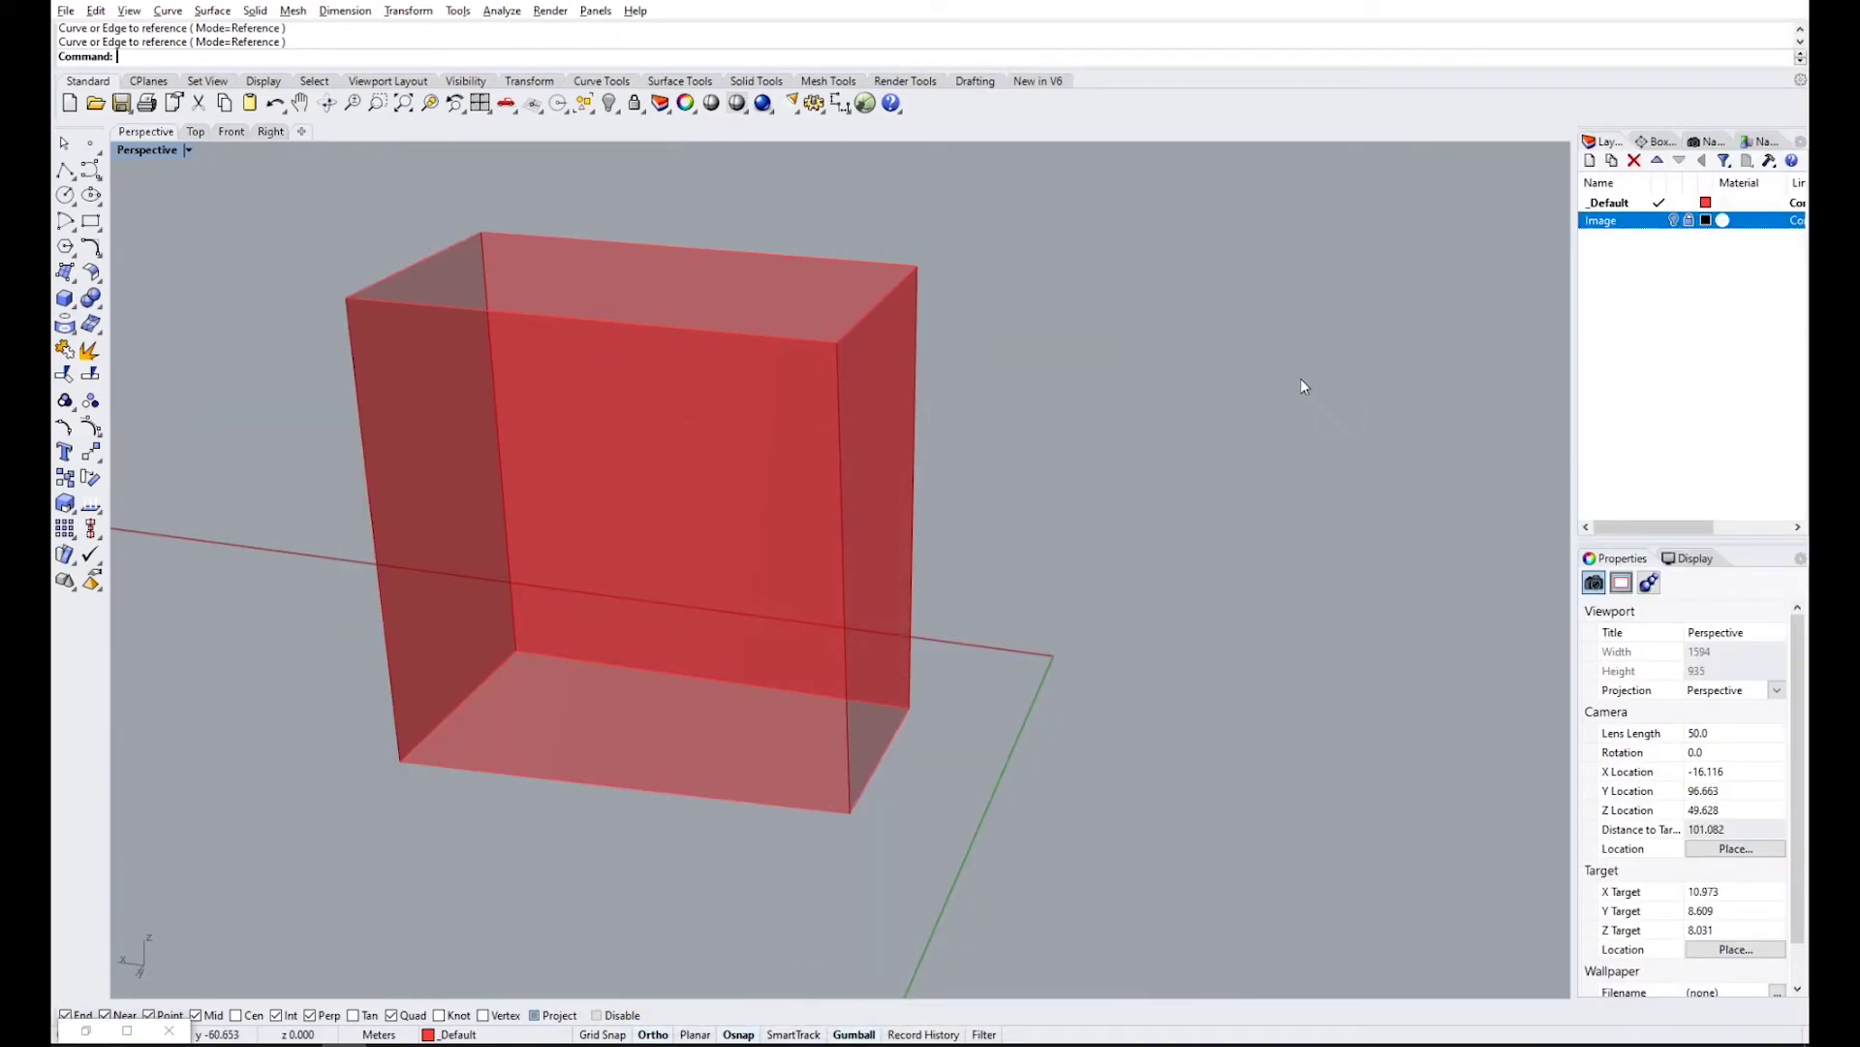
pyautogui.moveTo(1316, 385); pyautogui.dragTo(1187, 387, button='right')
pyautogui.click(89, 1031)
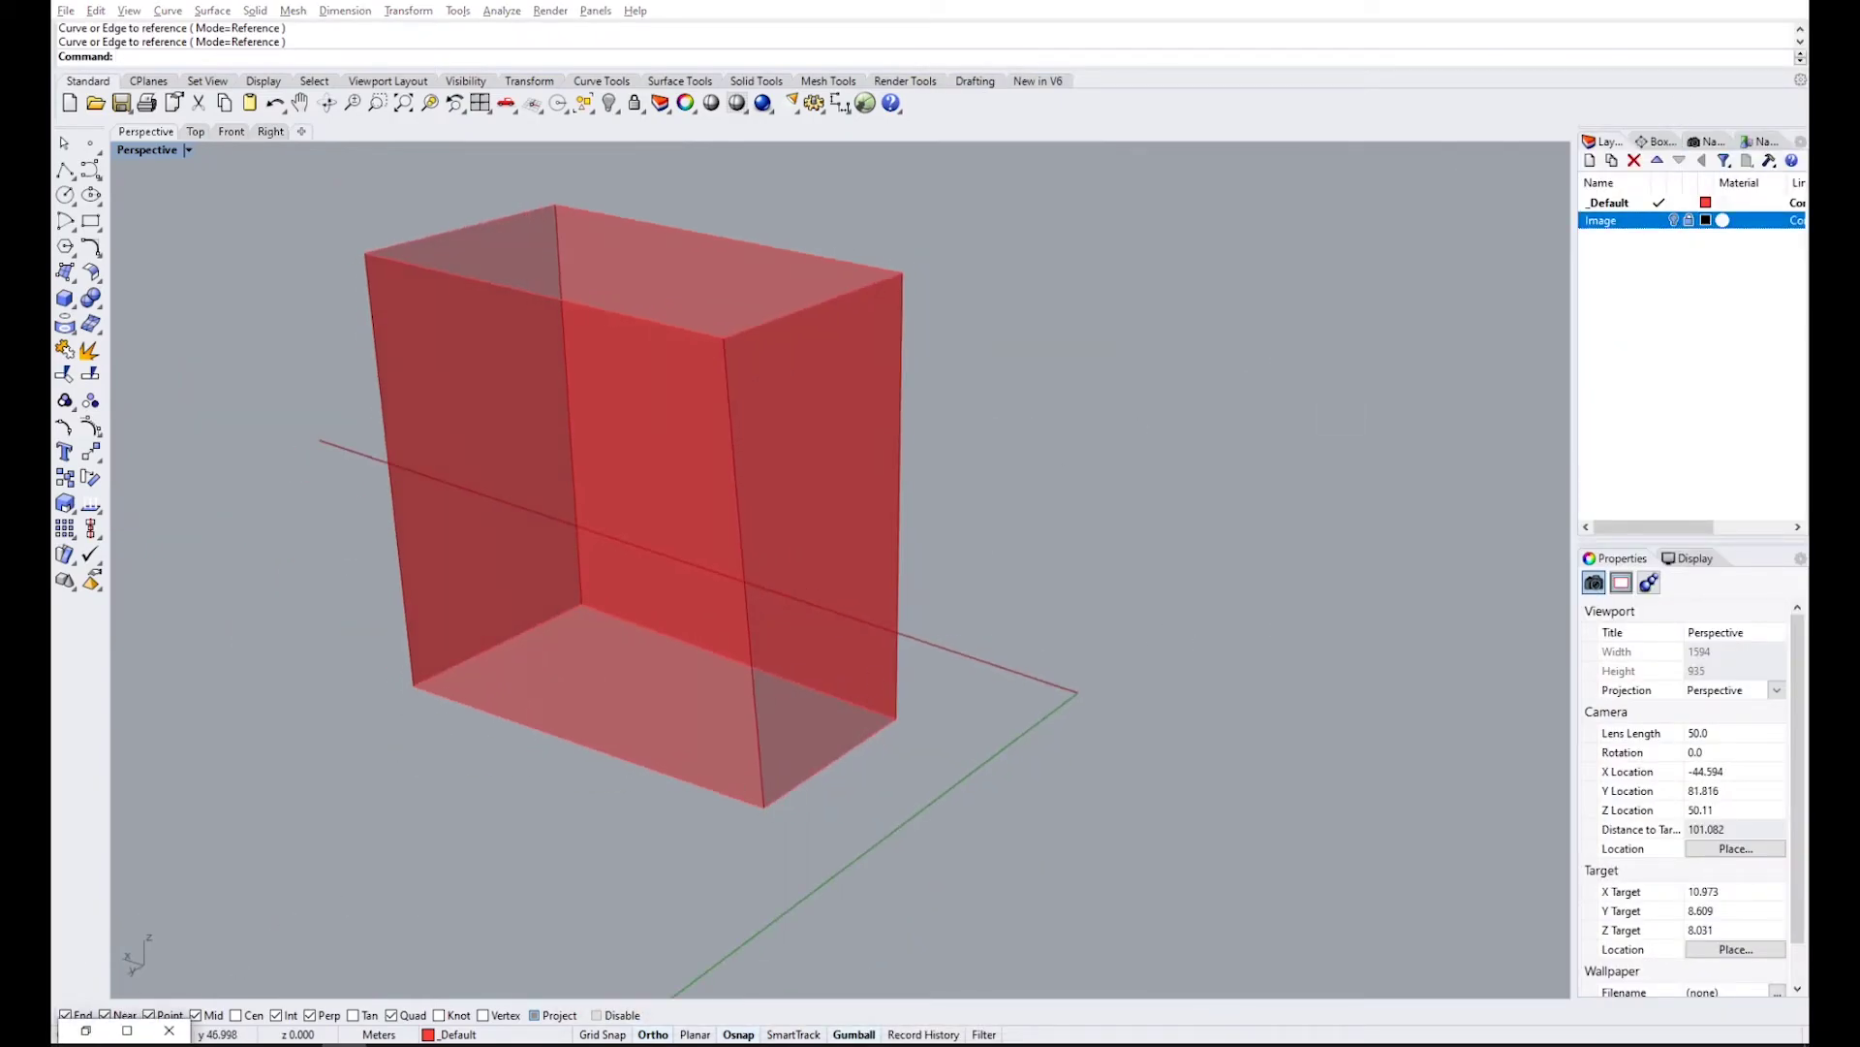
pyautogui.click(85, 1030)
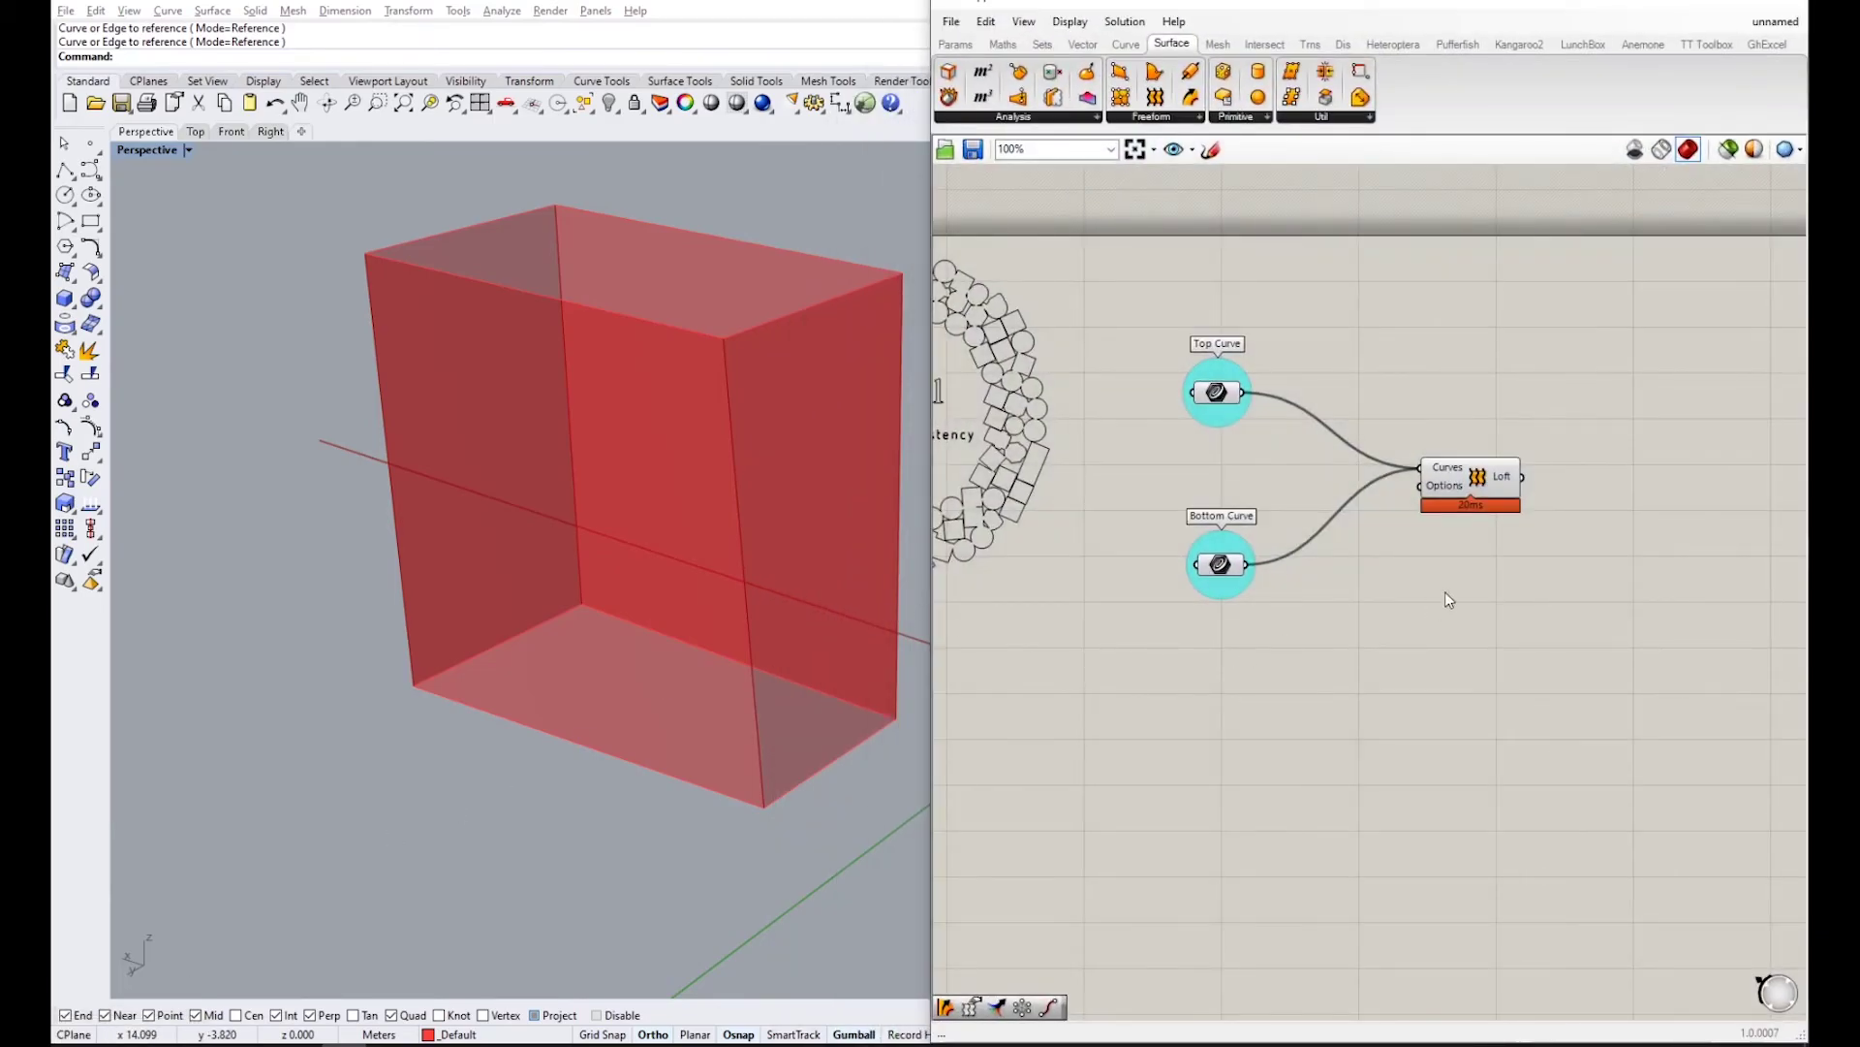
pyautogui.moveTo(1445, 593); pyautogui.dragTo(1357, 552, button='right')
# - Open the building's reference photo from the Signal Box project folder and examine its facade and window openings
pyautogui.click(254, 1045)
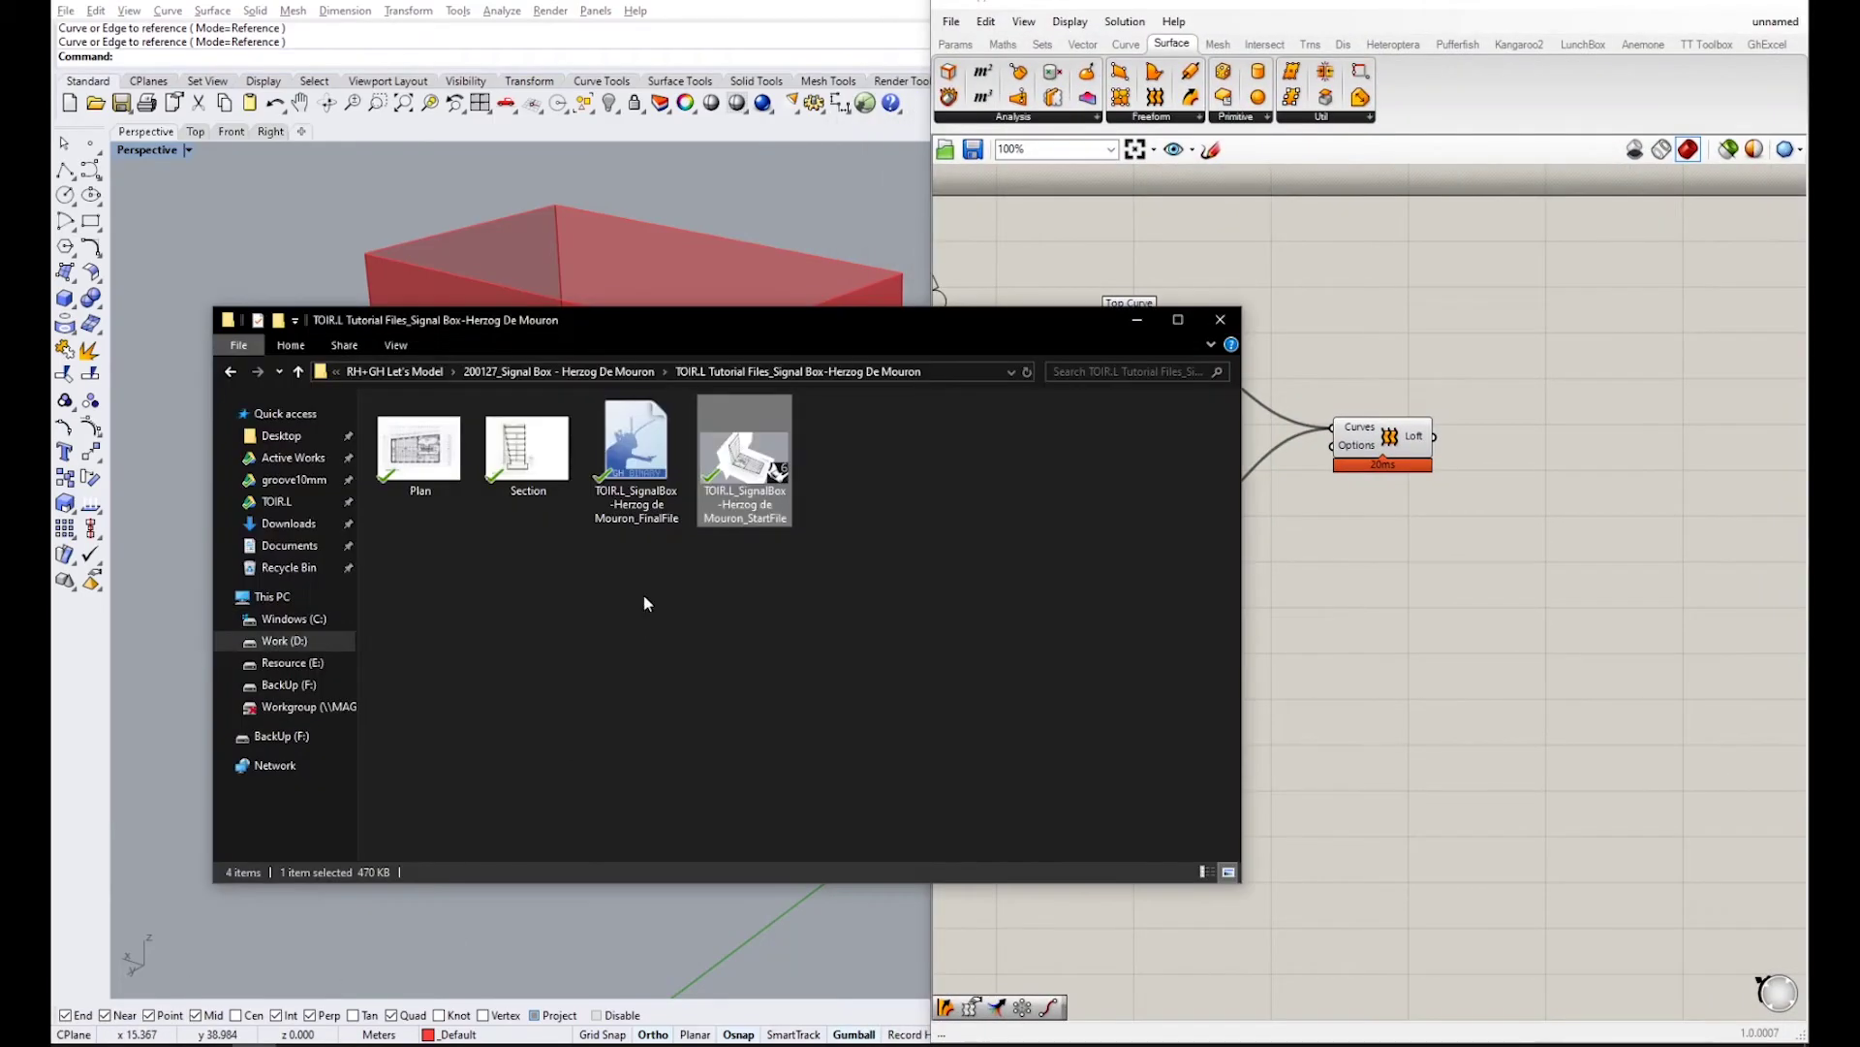
pyautogui.click(543, 371)
pyautogui.doubleClick(428, 459)
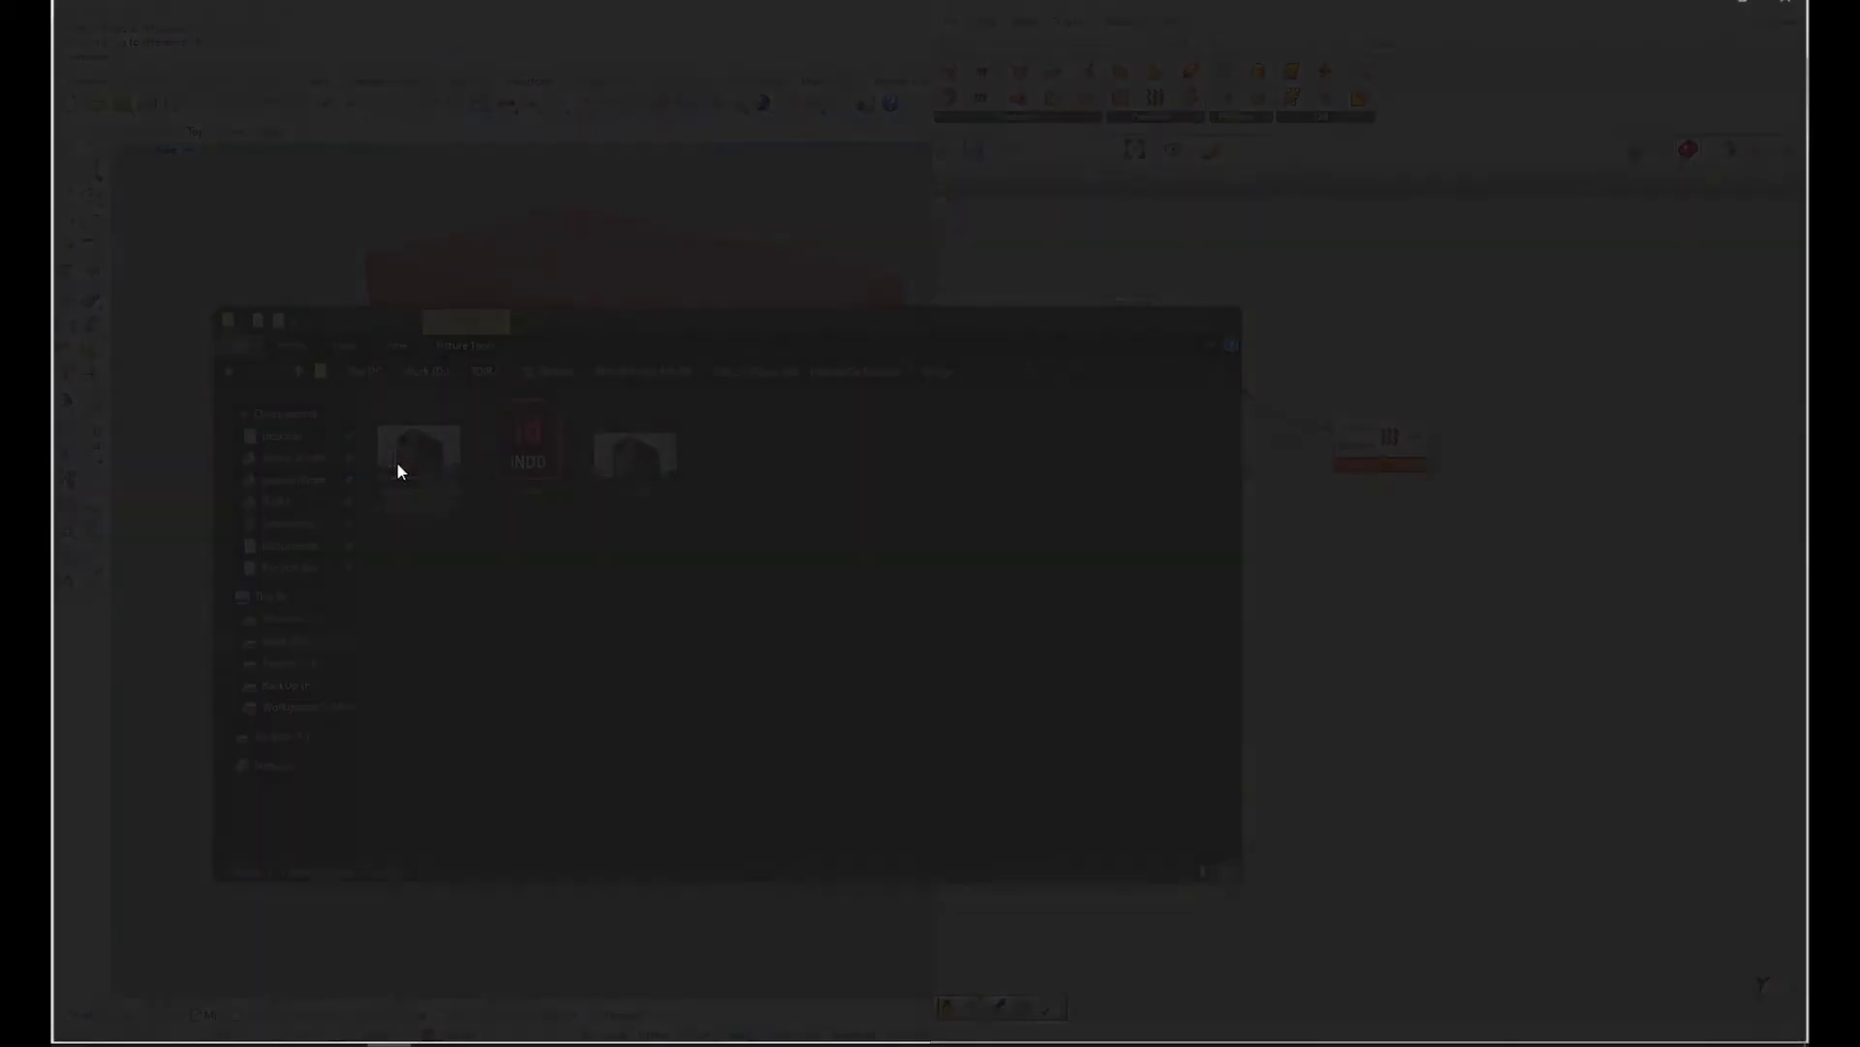
pyautogui.doubleClick(399, 471)
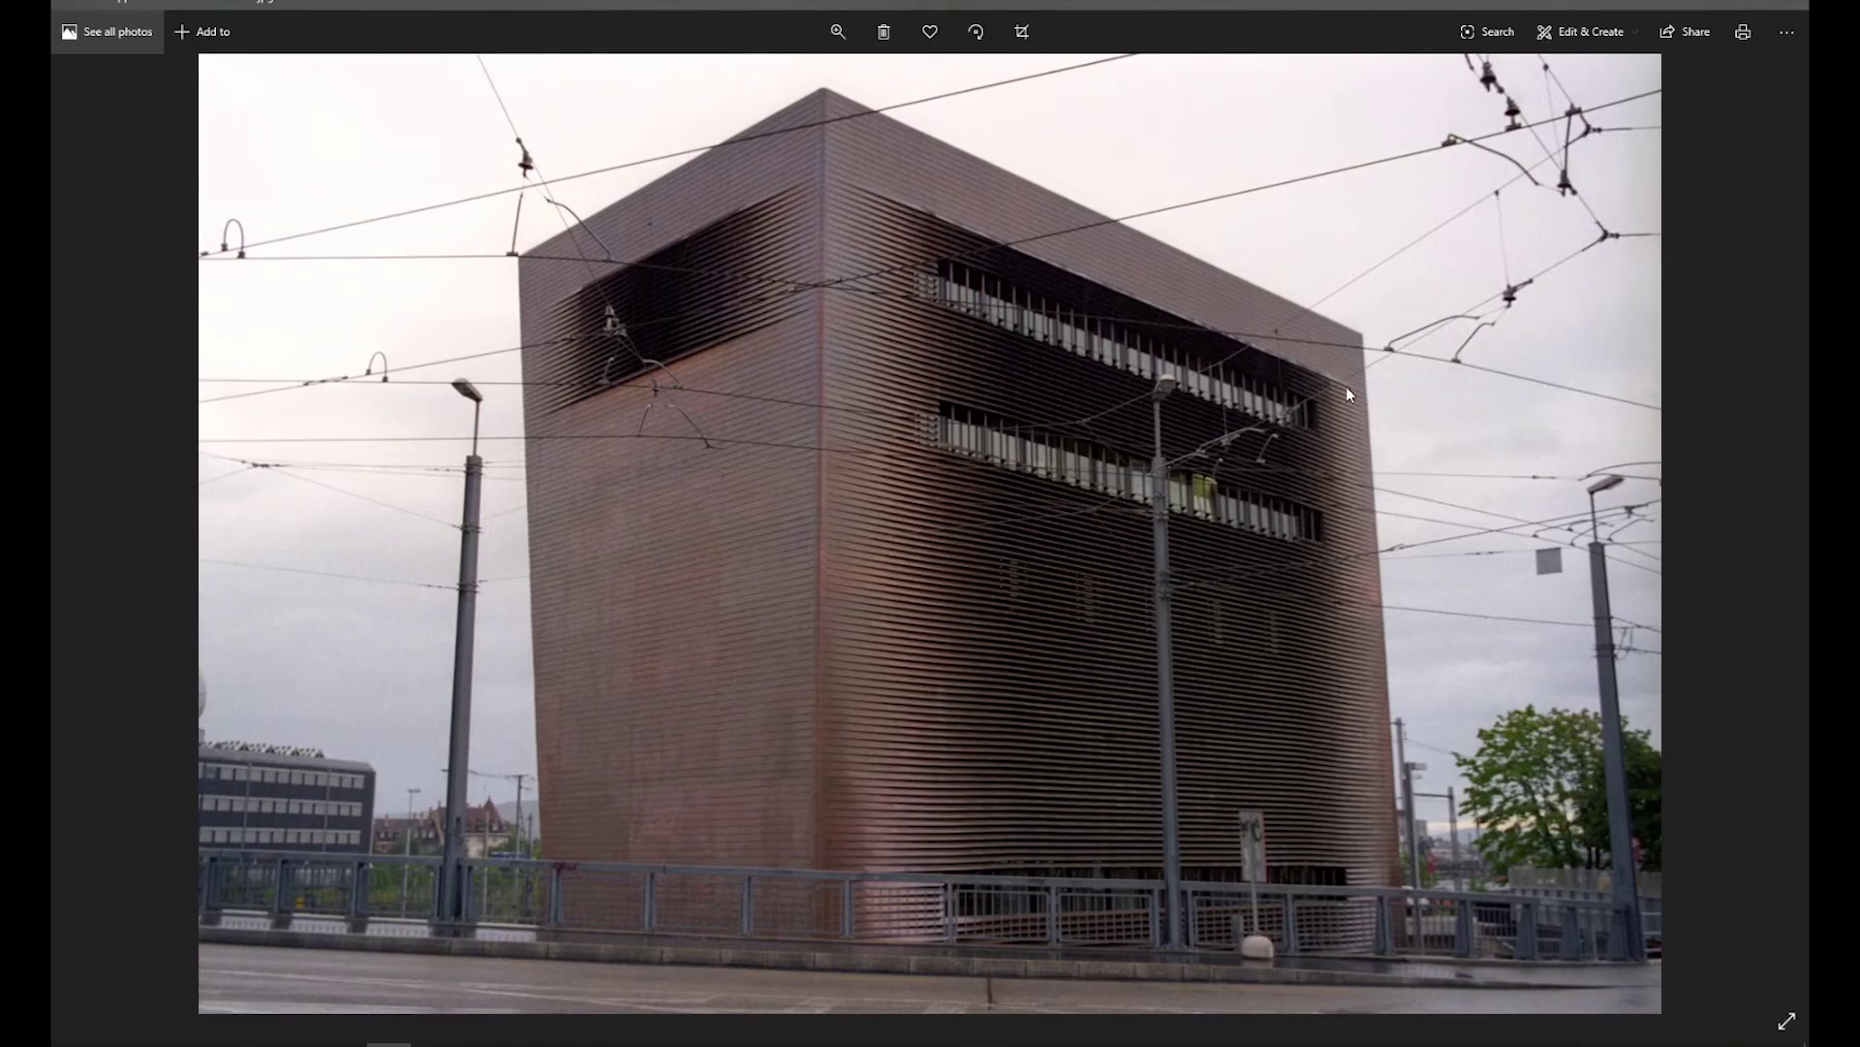
pyautogui.click(1693, 2)
pyautogui.click(1250, 355)
pyautogui.click(1249, 438)
# - Select the Loft component and inspect the lofted volume from several angles in the Perspective viewport
pyautogui.moveTo(1463, 457); pyautogui.dragTo(1314, 415, button='right')
pyautogui.click(1395, 443)
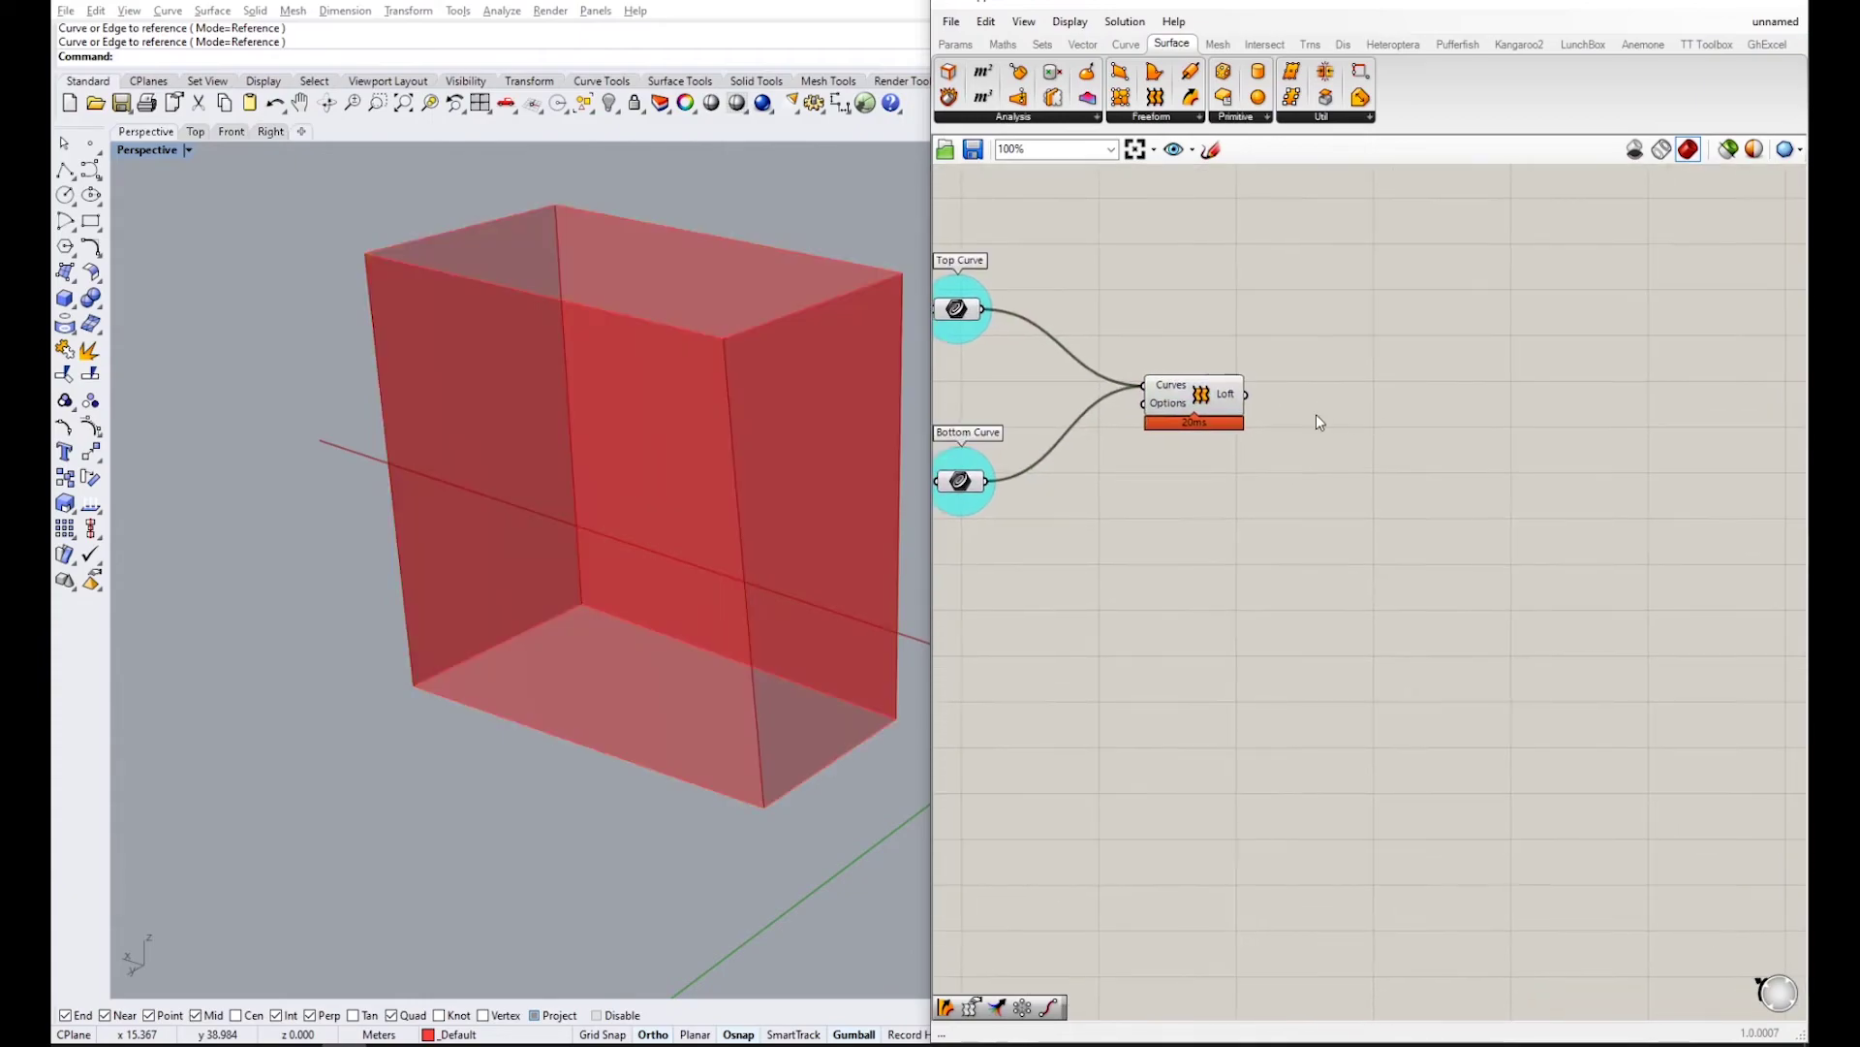
pyautogui.click(1195, 405)
pyautogui.moveTo(1195, 405); pyautogui.dragTo(1177, 412)
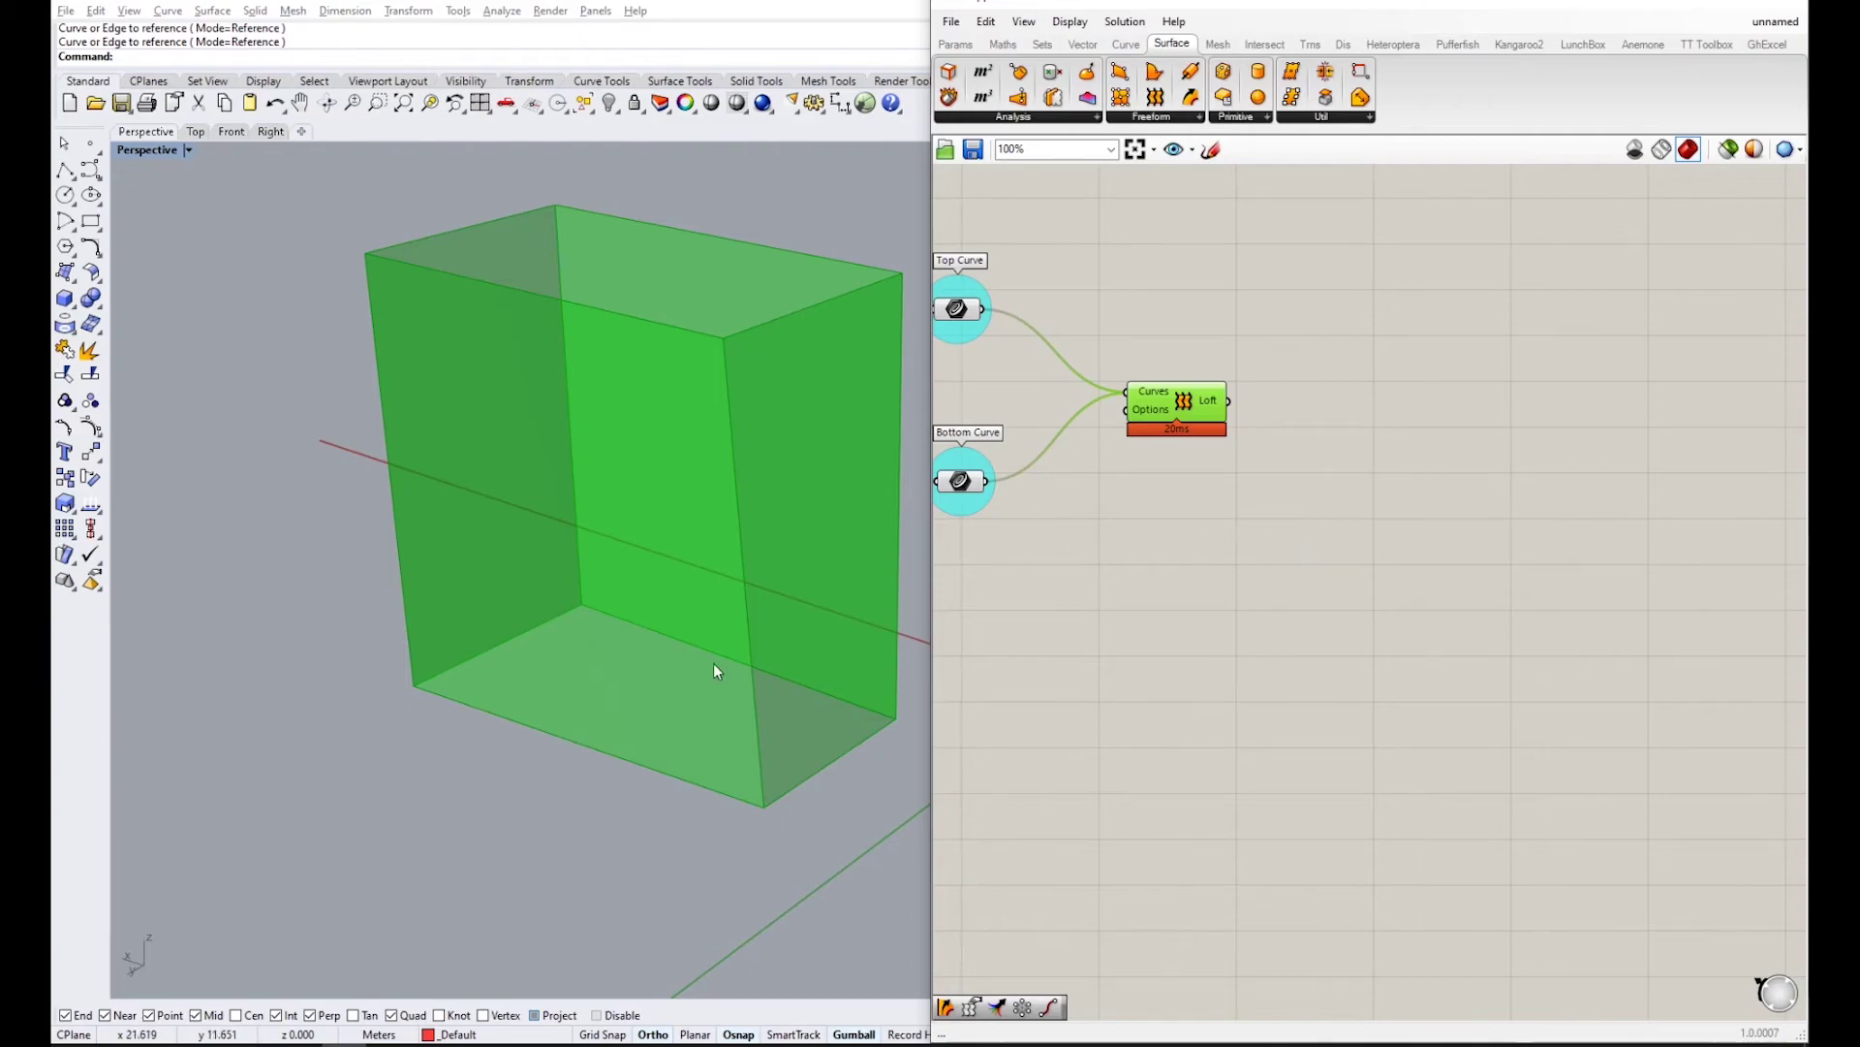
pyautogui.moveTo(689, 591); pyautogui.dragTo(895, 523, button='right')
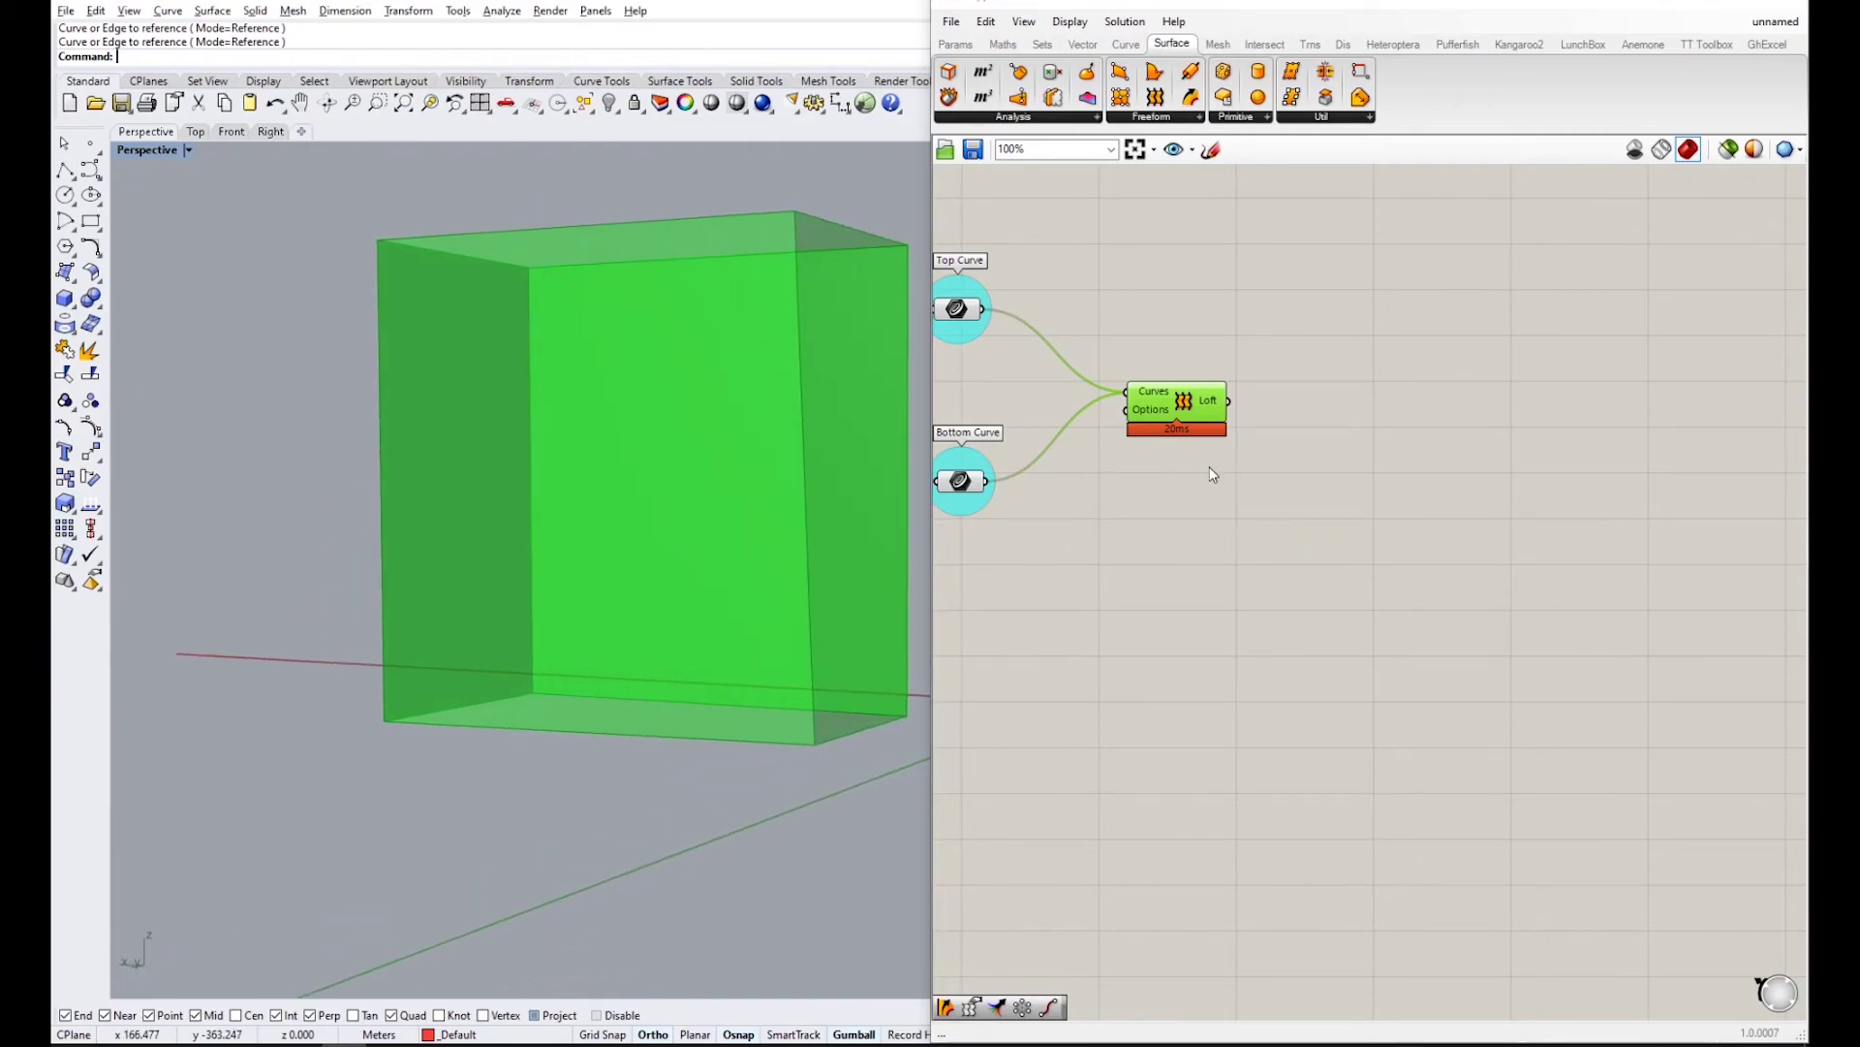
pyautogui.moveTo(452, 649); pyautogui.dragTo(639, 628, button='right')
pyautogui.scroll(-5, 589, 620)
pyautogui.scroll(3, 465, 659)
pyautogui.scroll(-2, 478, 652)
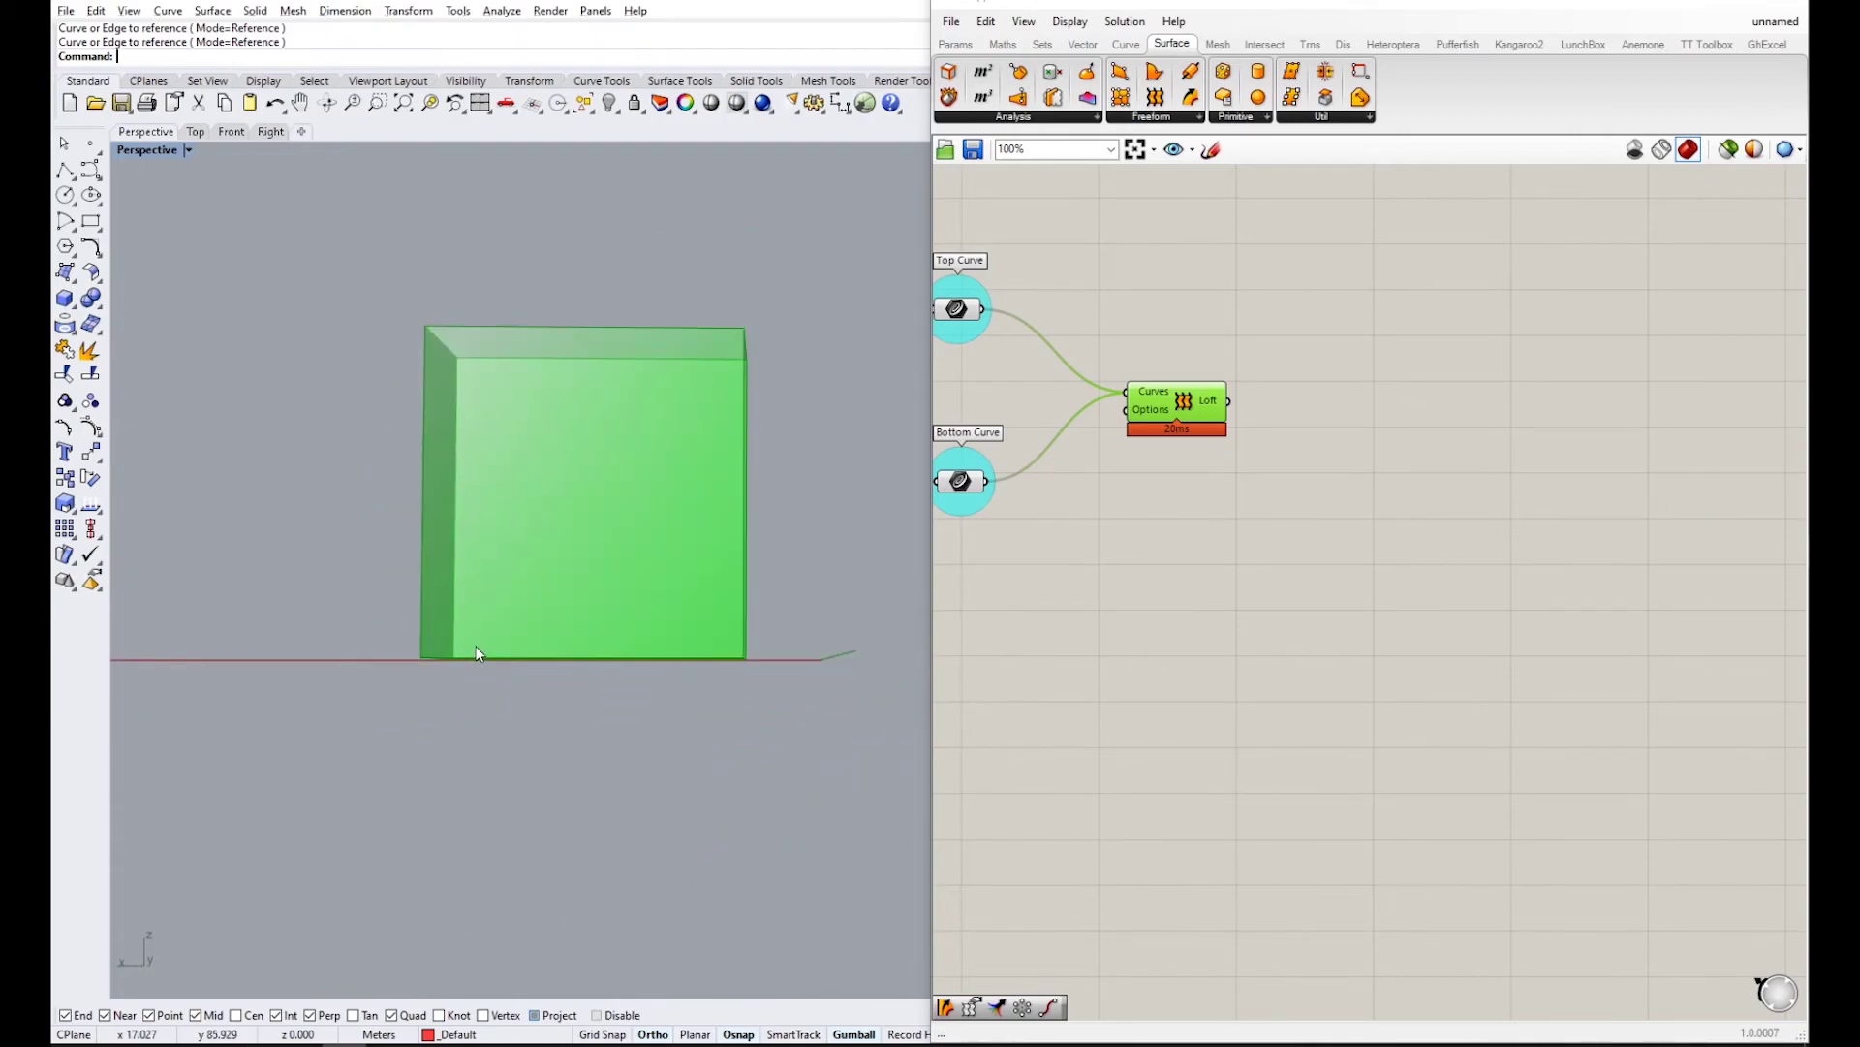
pyautogui.moveTo(445, 374); pyautogui.dragTo(475, 484, button='right')
pyautogui.click(1334, 392)
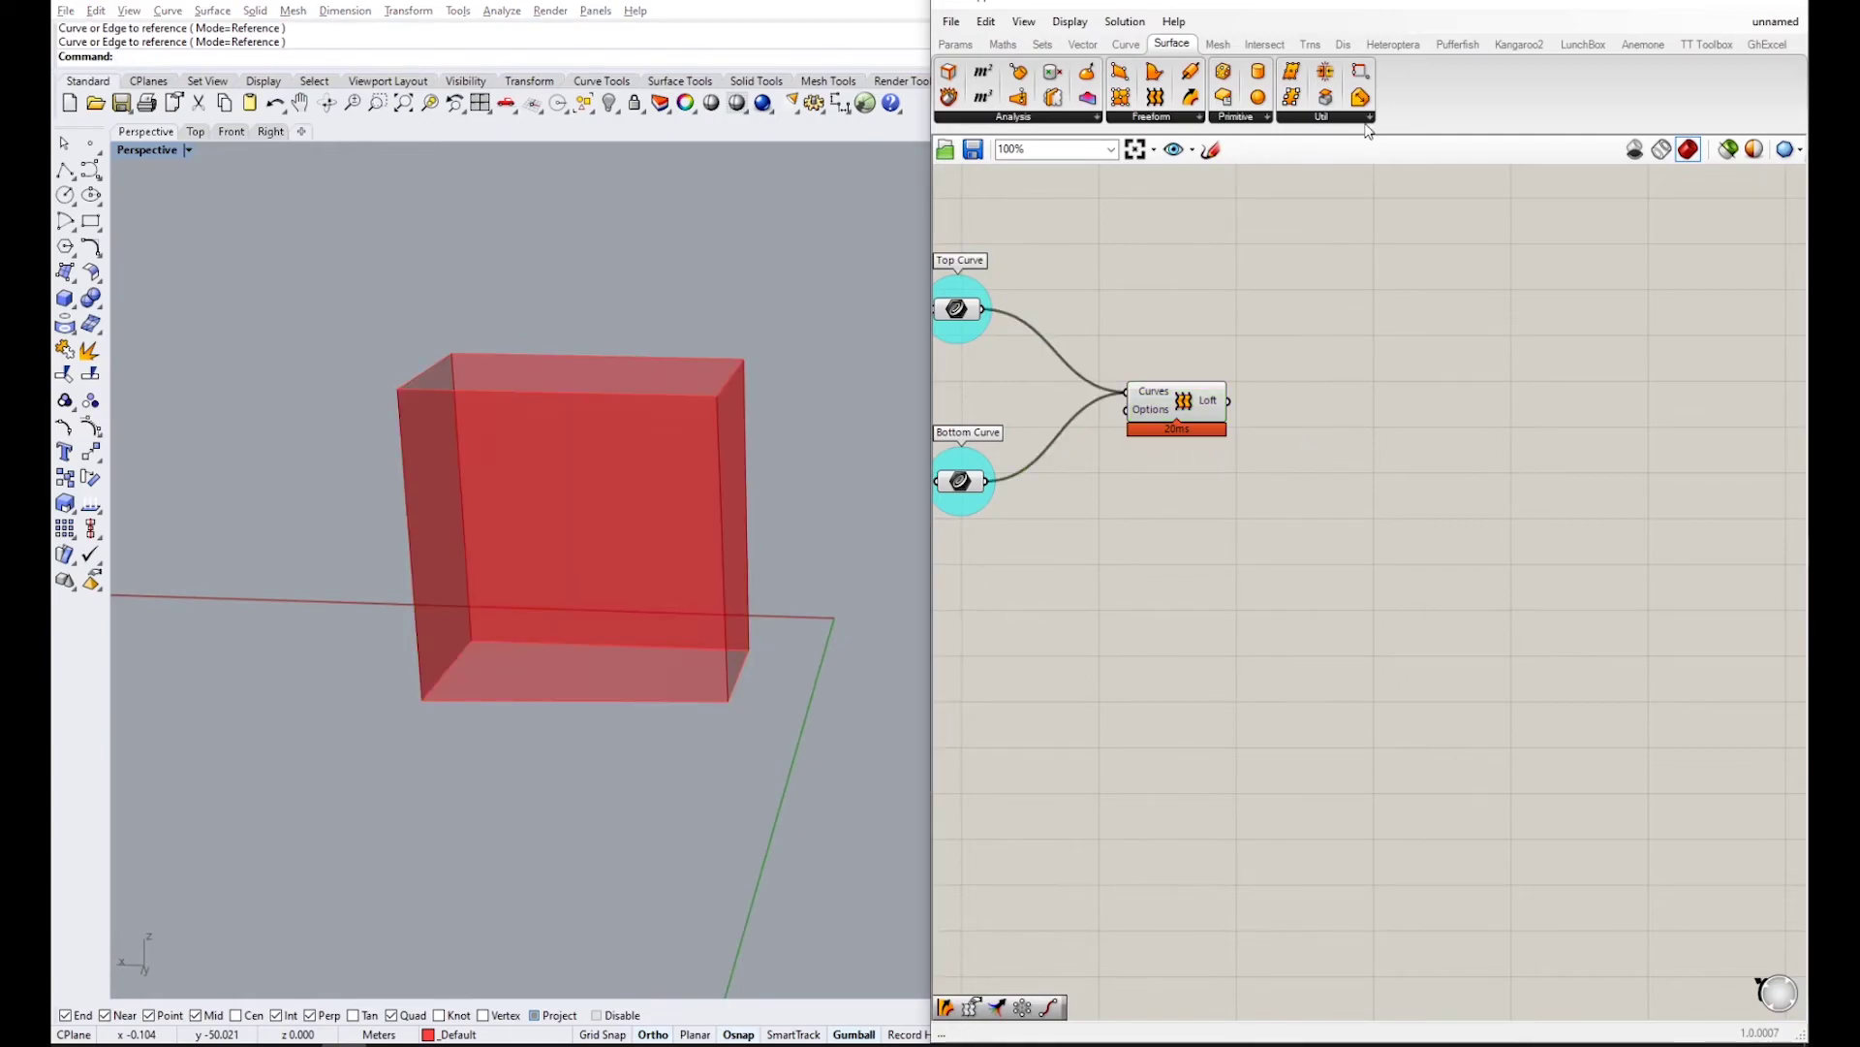
# - Add a Contour component well after the Loft component, leaving space between them for intermediate components
pyautogui.click(1265, 44)
pyautogui.click(1047, 117)
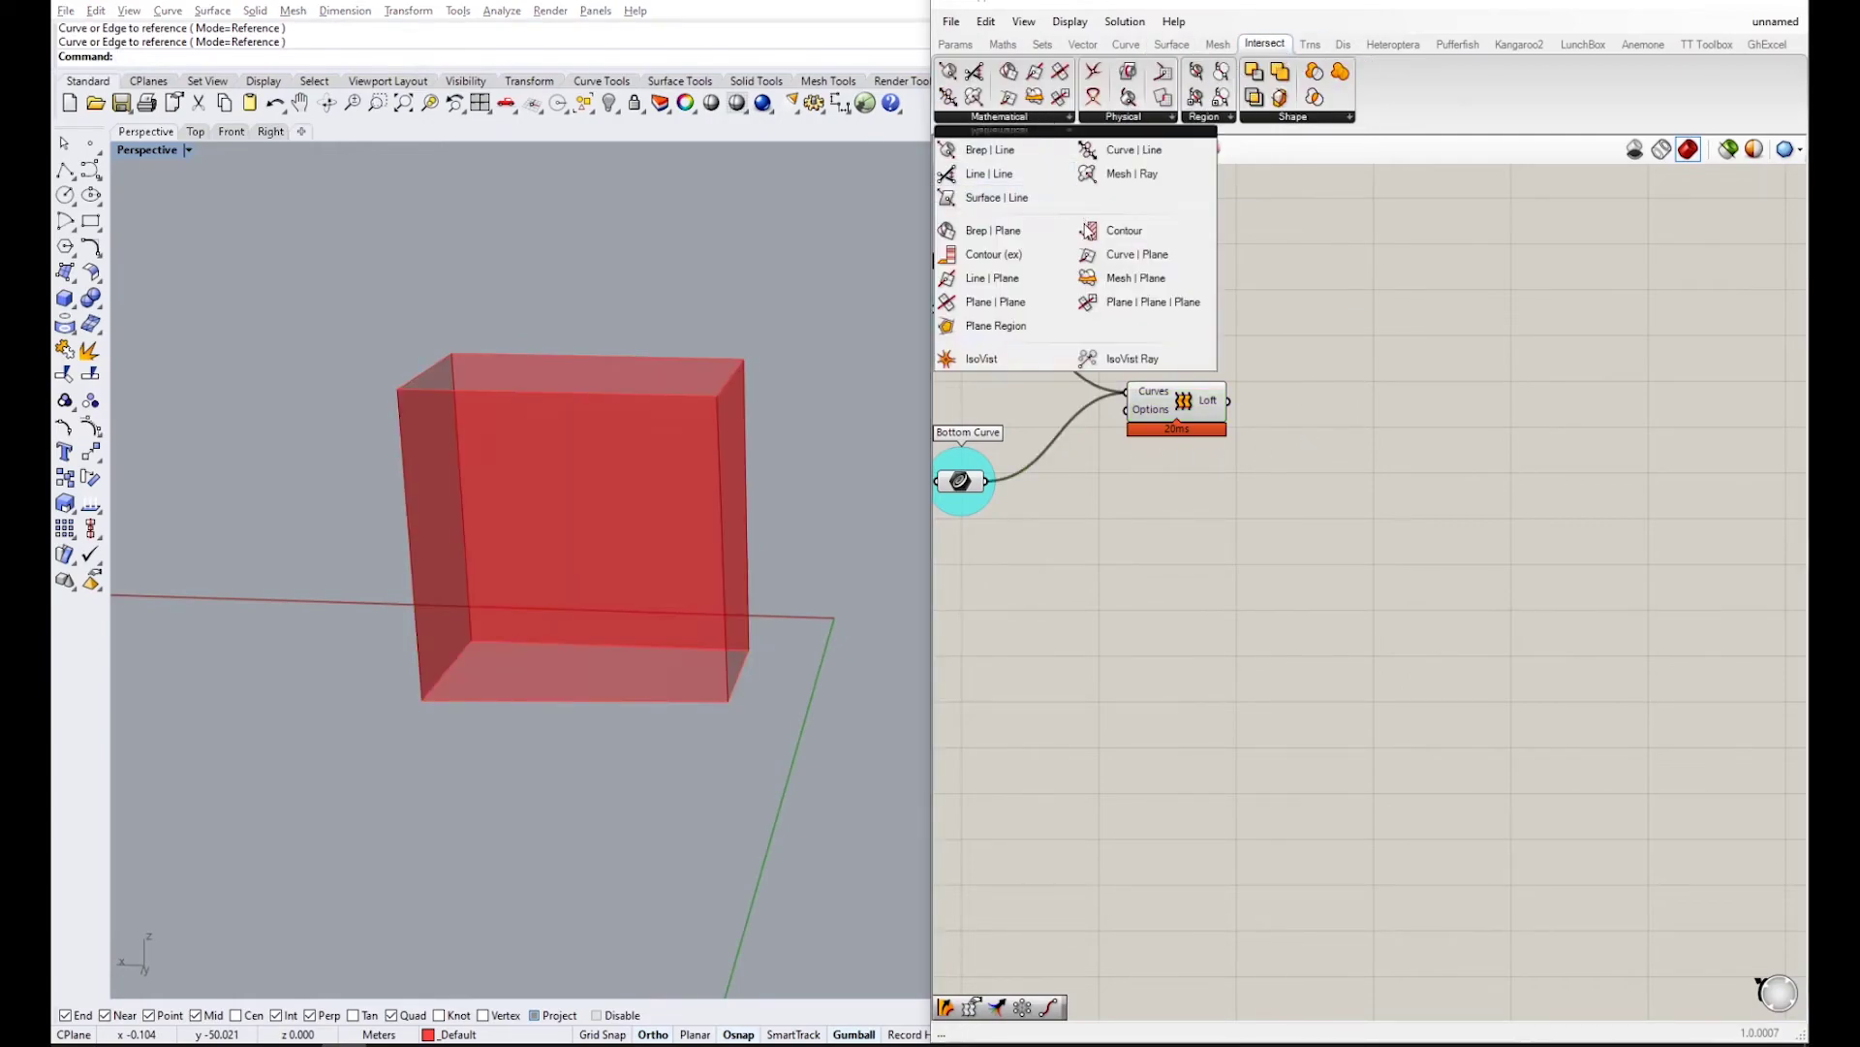
pyautogui.moveTo(1119, 238); pyautogui.dragTo(1547, 426)
pyautogui.moveTo(756, 582); pyautogui.dragTo(678, 475, button='right')
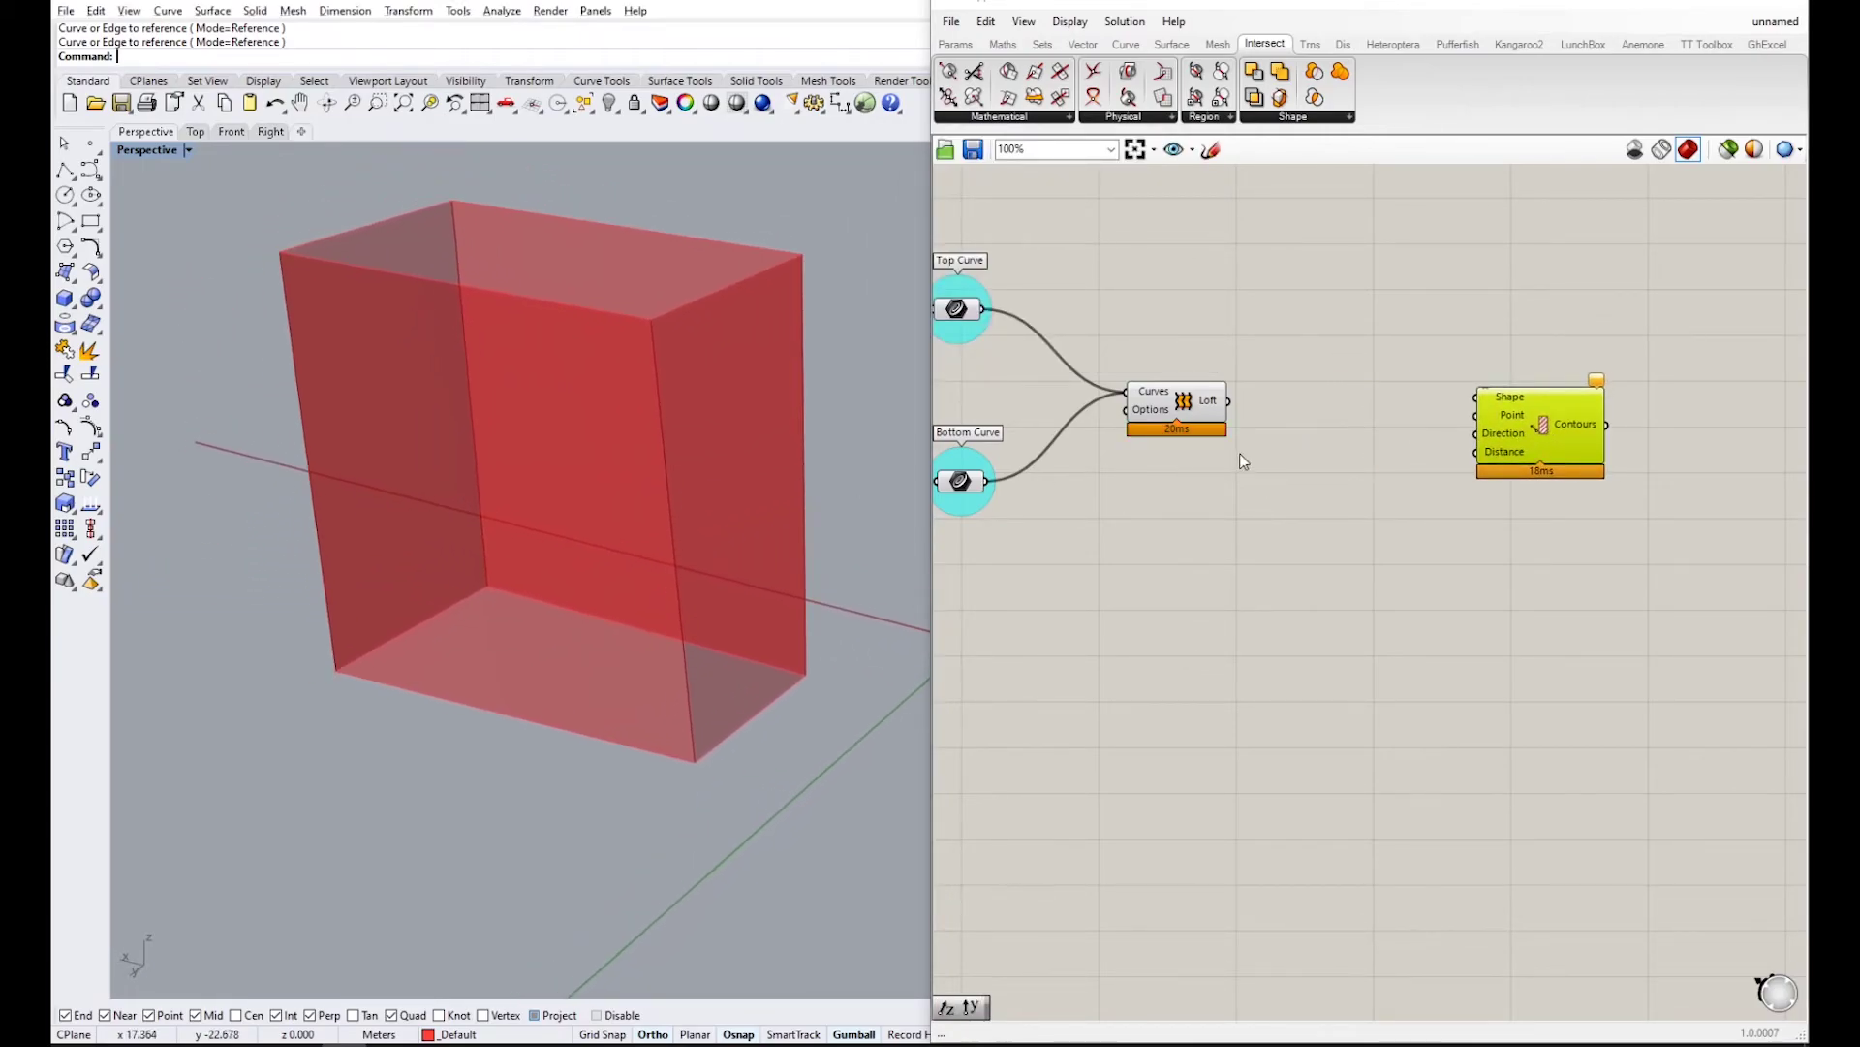
pyautogui.click(1207, 409)
pyautogui.click(1221, 501)
pyautogui.moveTo(1491, 446); pyautogui.dragTo(1667, 430)
pyautogui.moveTo(1462, 486); pyautogui.dragTo(1405, 479, button='right')
# - Add a Deconstruct Brep component after Loft and connect the Loft output to its Brep input
pyautogui.click(1138, 400)
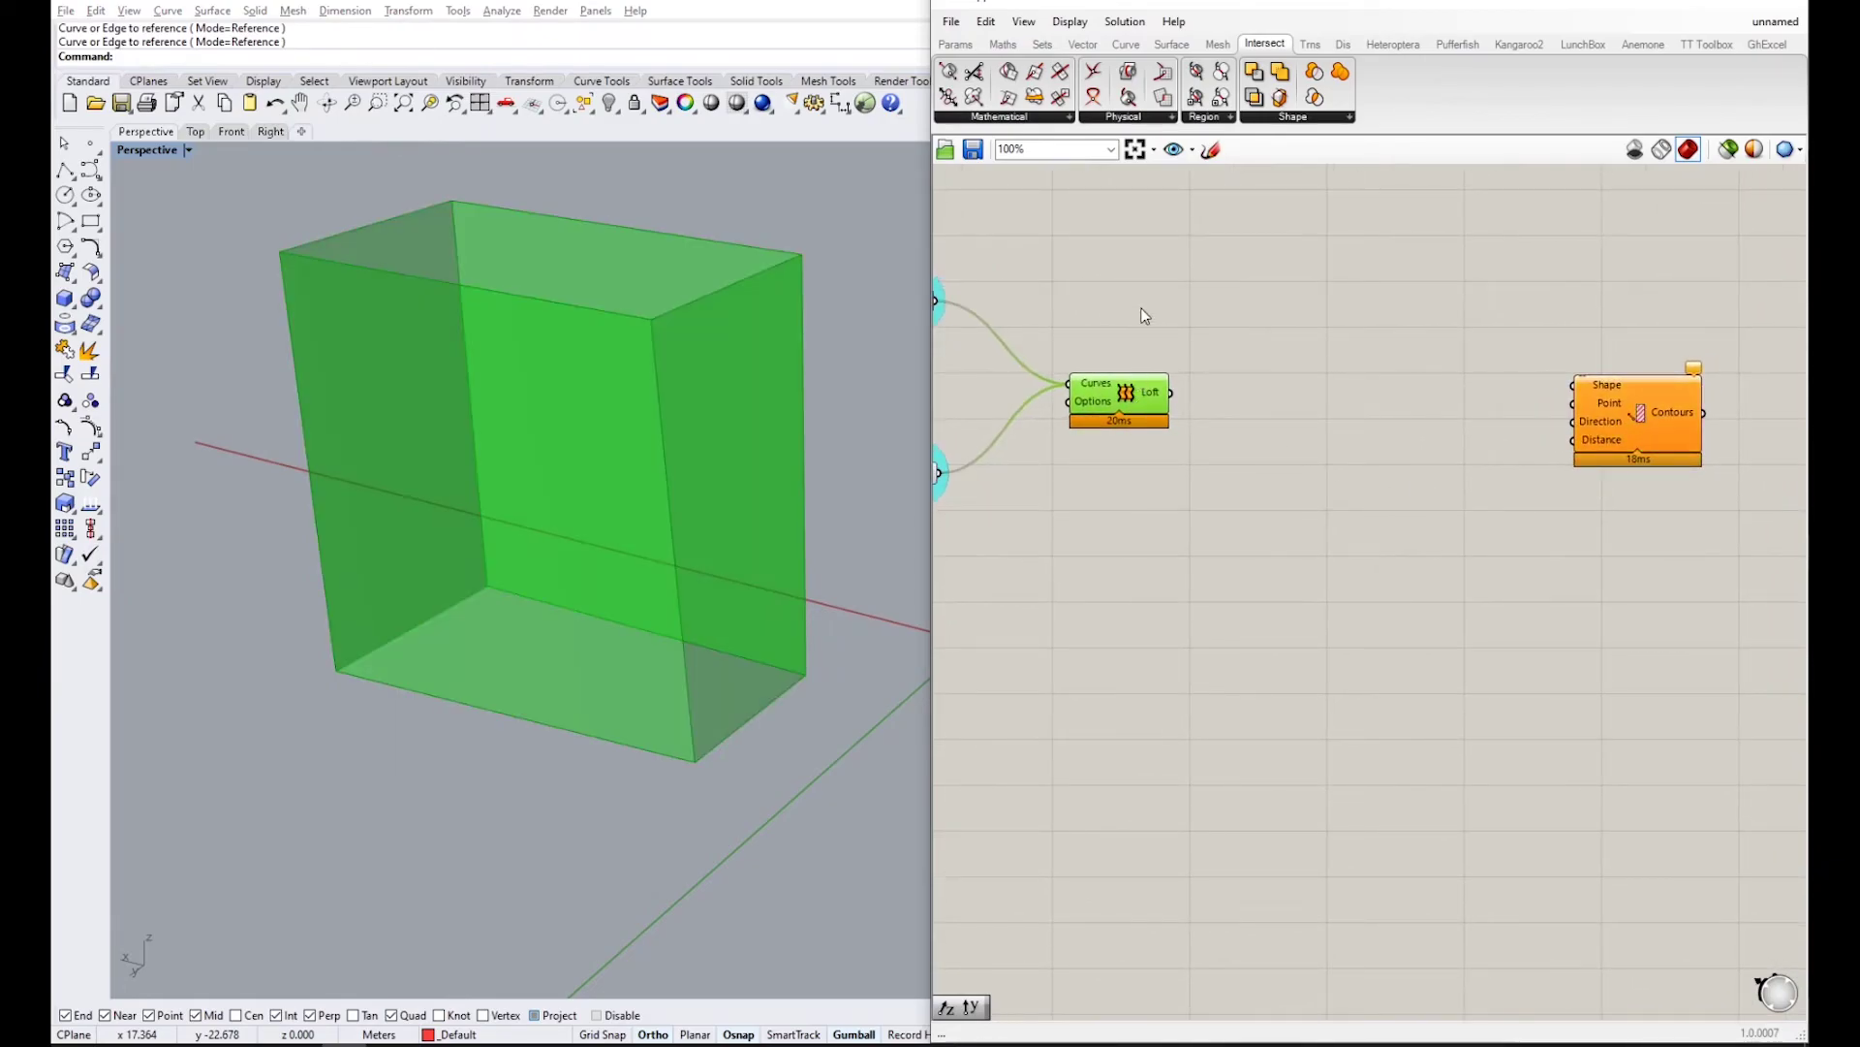
pyautogui.click(1151, 261)
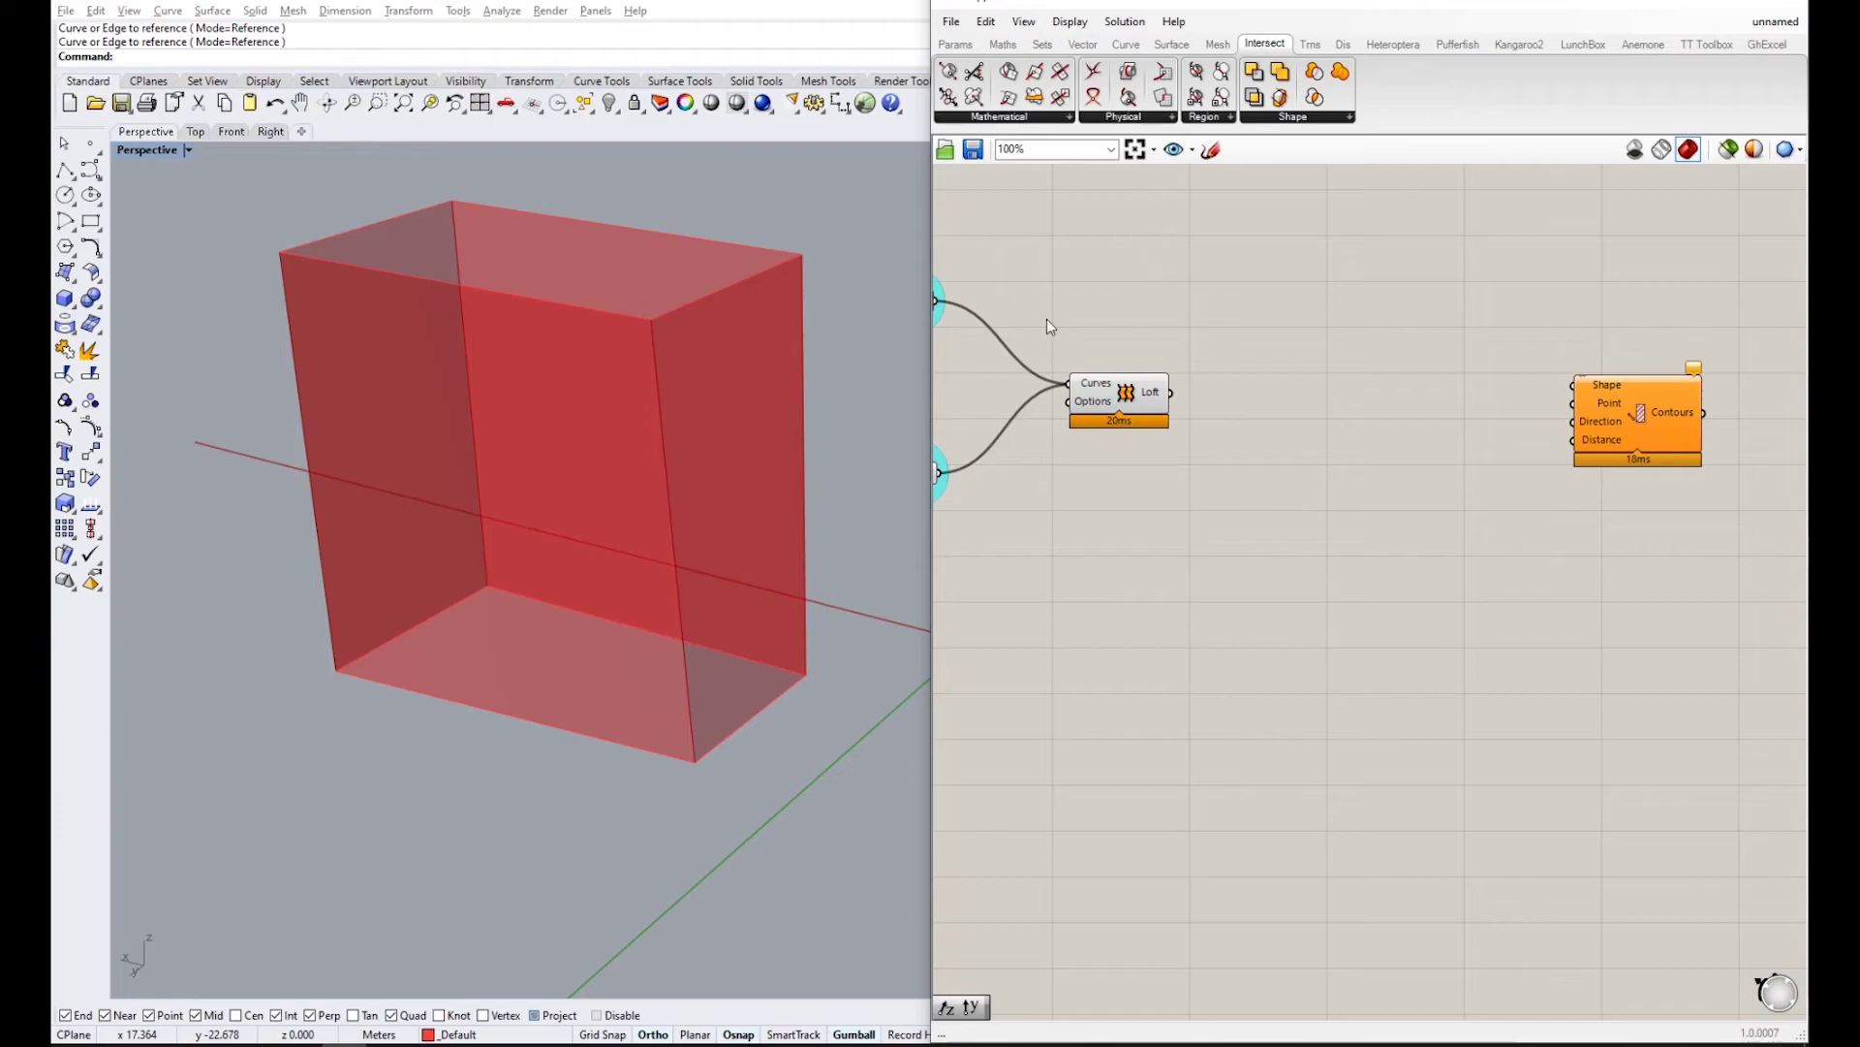
pyautogui.click(1125, 44)
pyautogui.click(1172, 45)
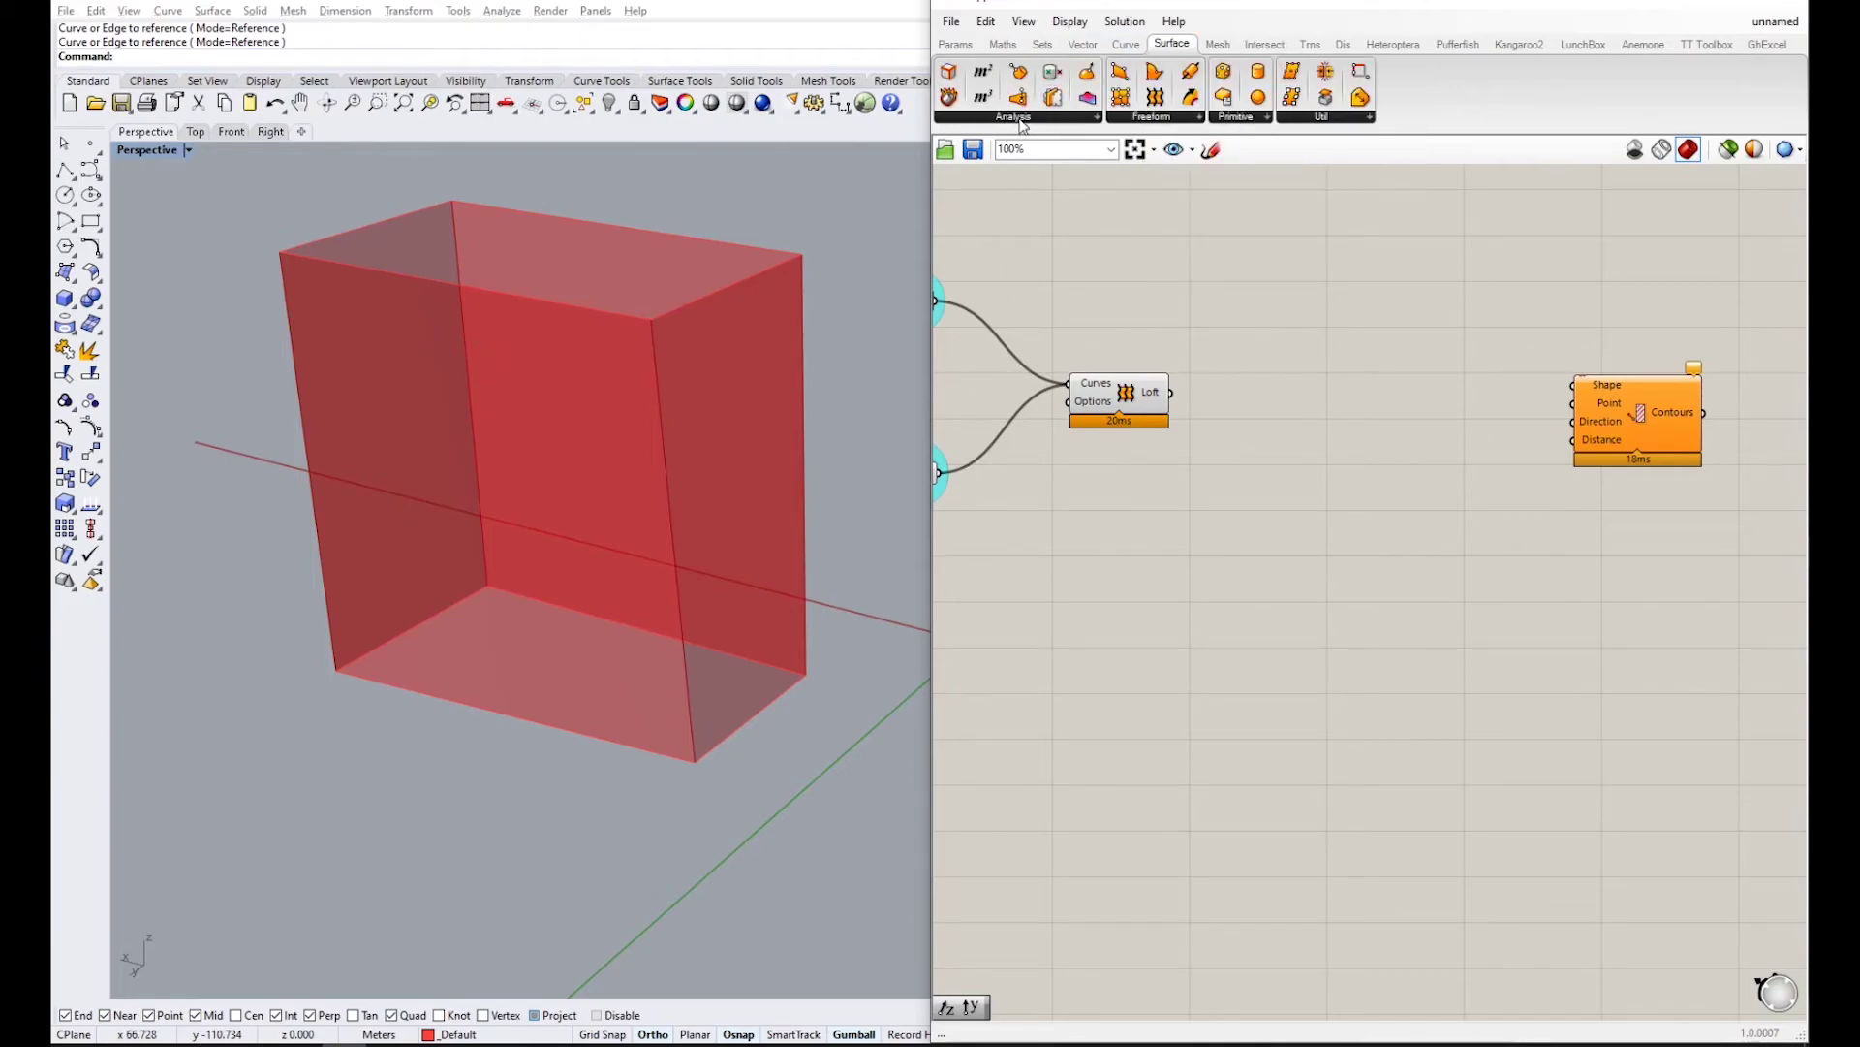
pyautogui.click(1014, 116)
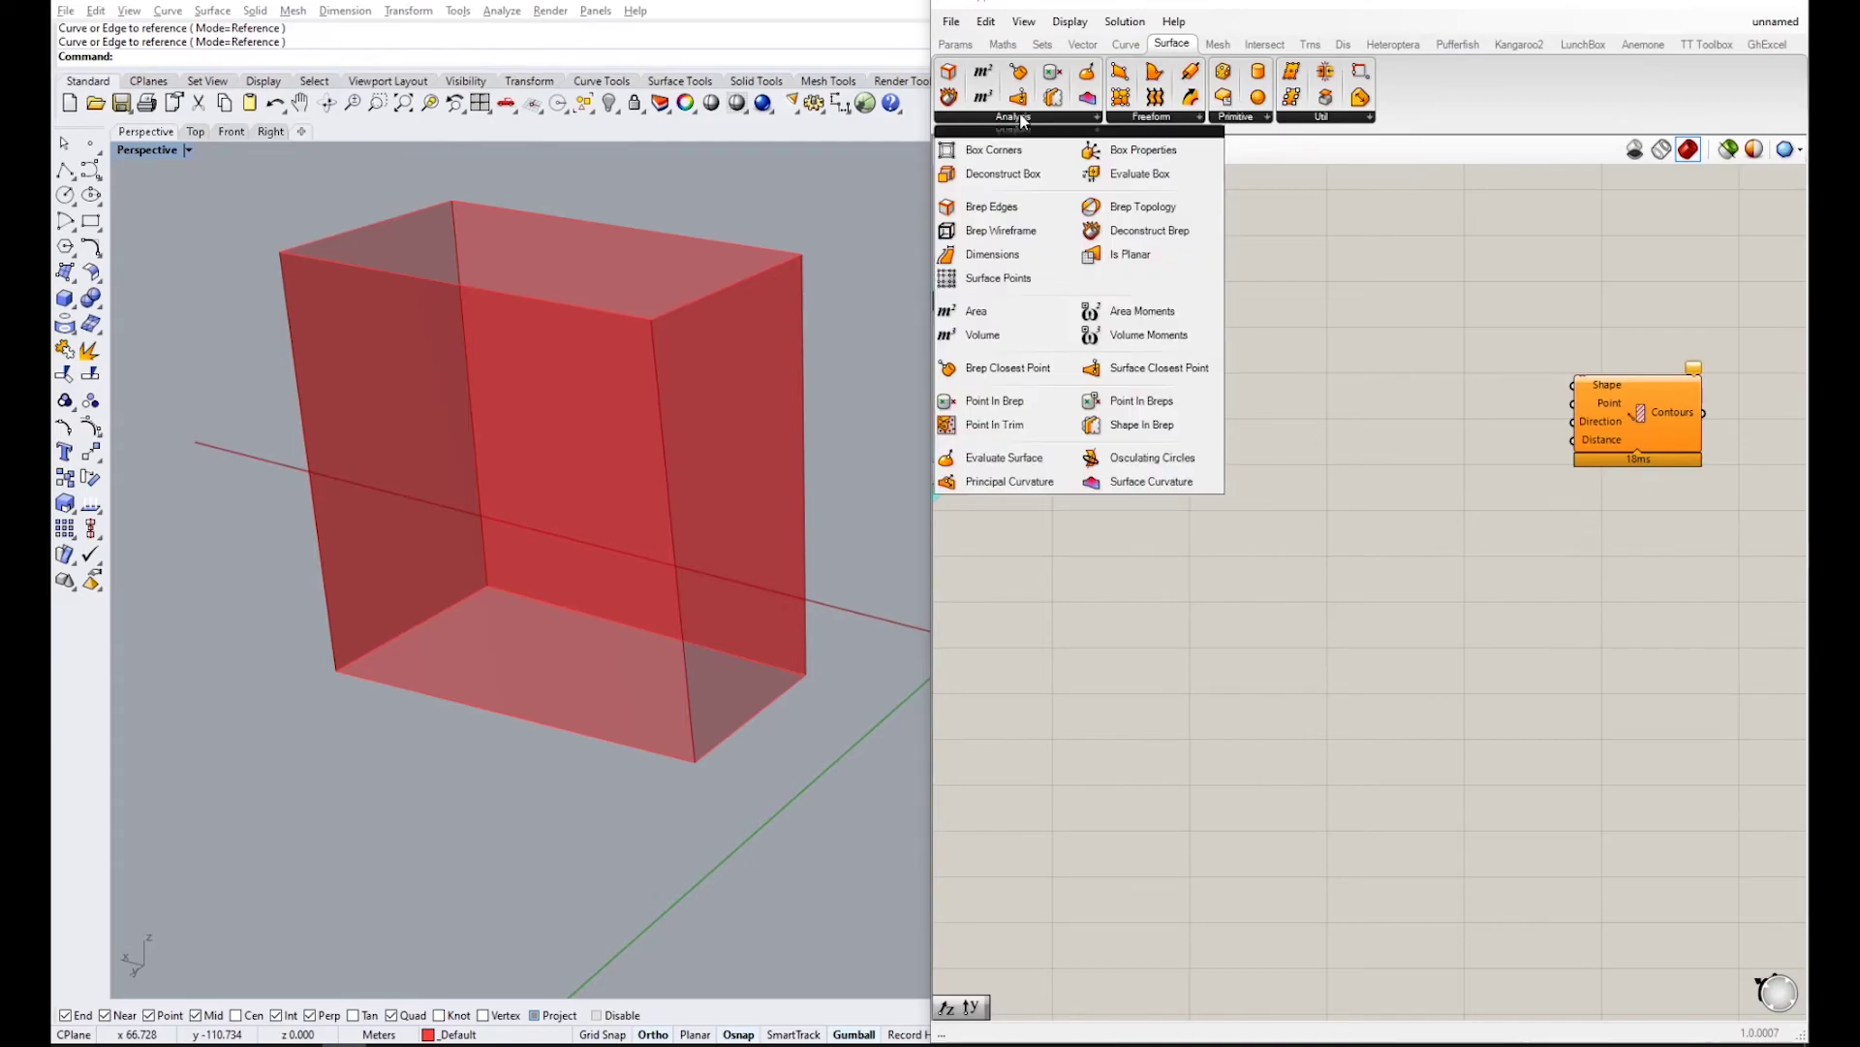
pyautogui.click(1131, 232)
pyautogui.click(1308, 426)
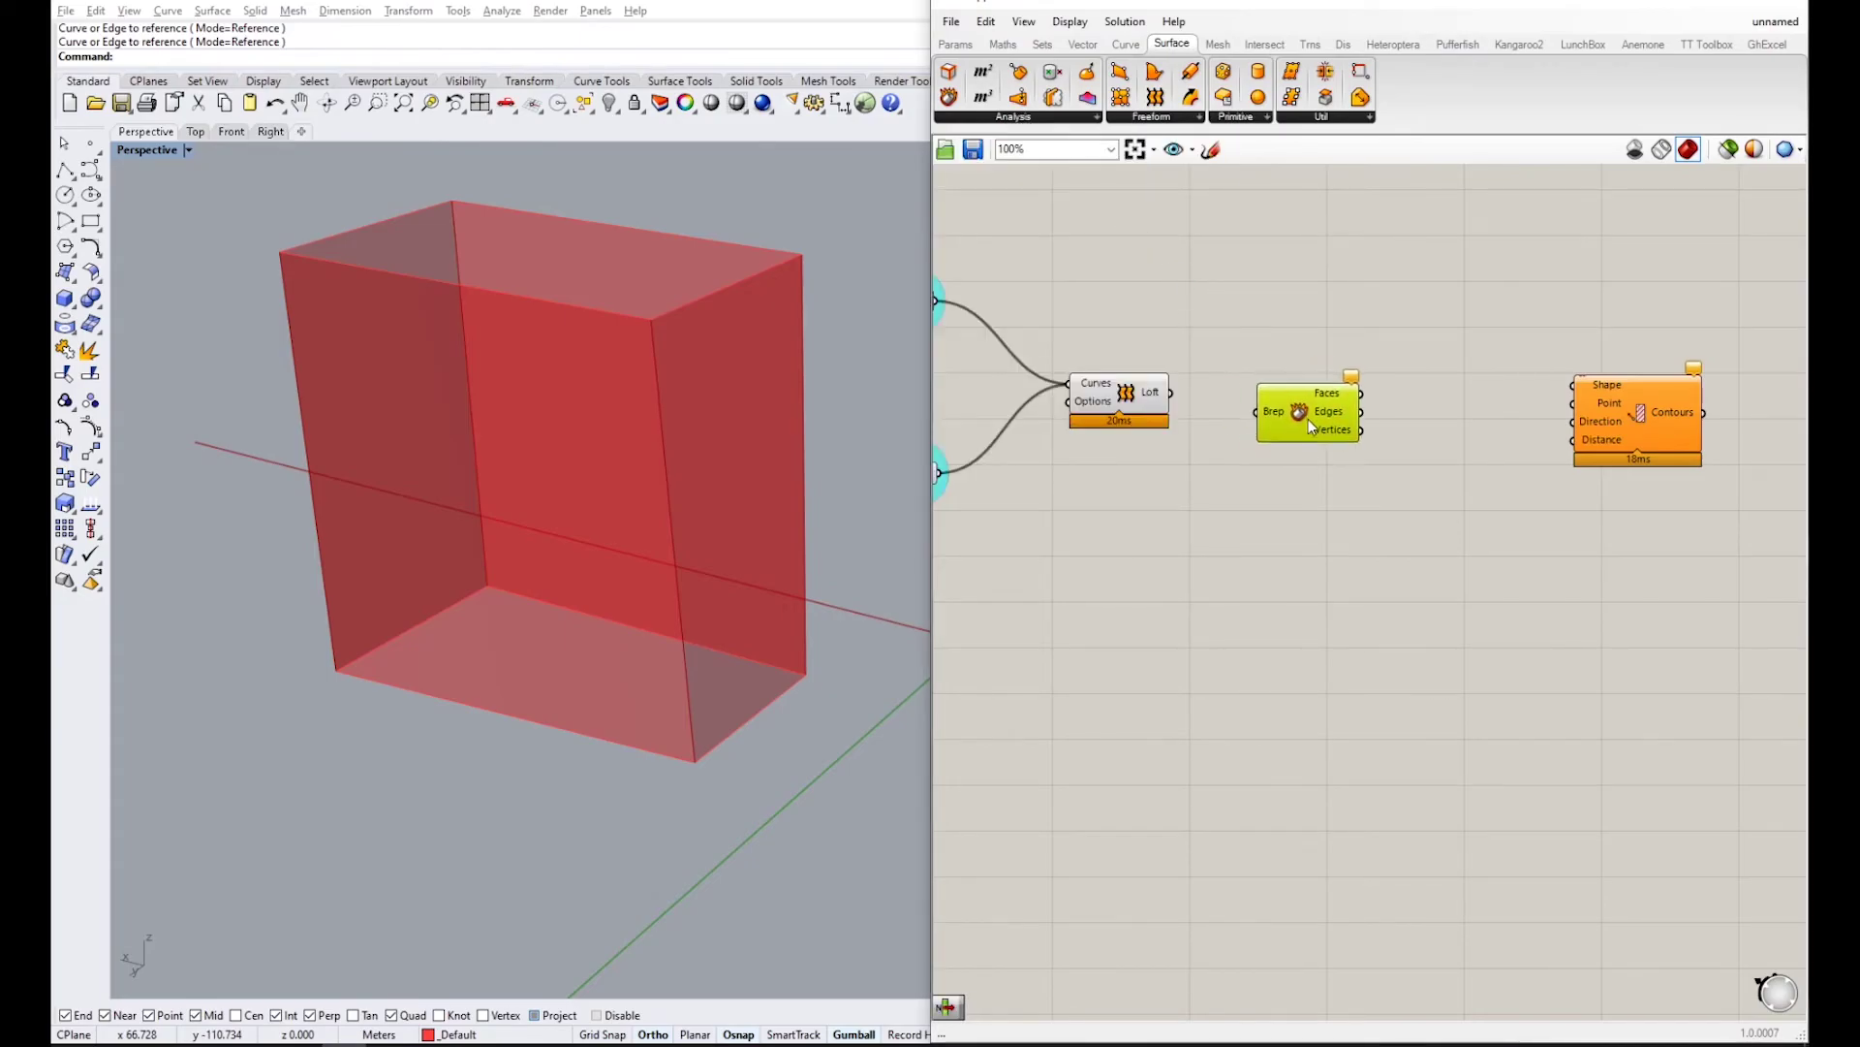
pyautogui.moveTo(1232, 396); pyautogui.dragTo(1172, 393)
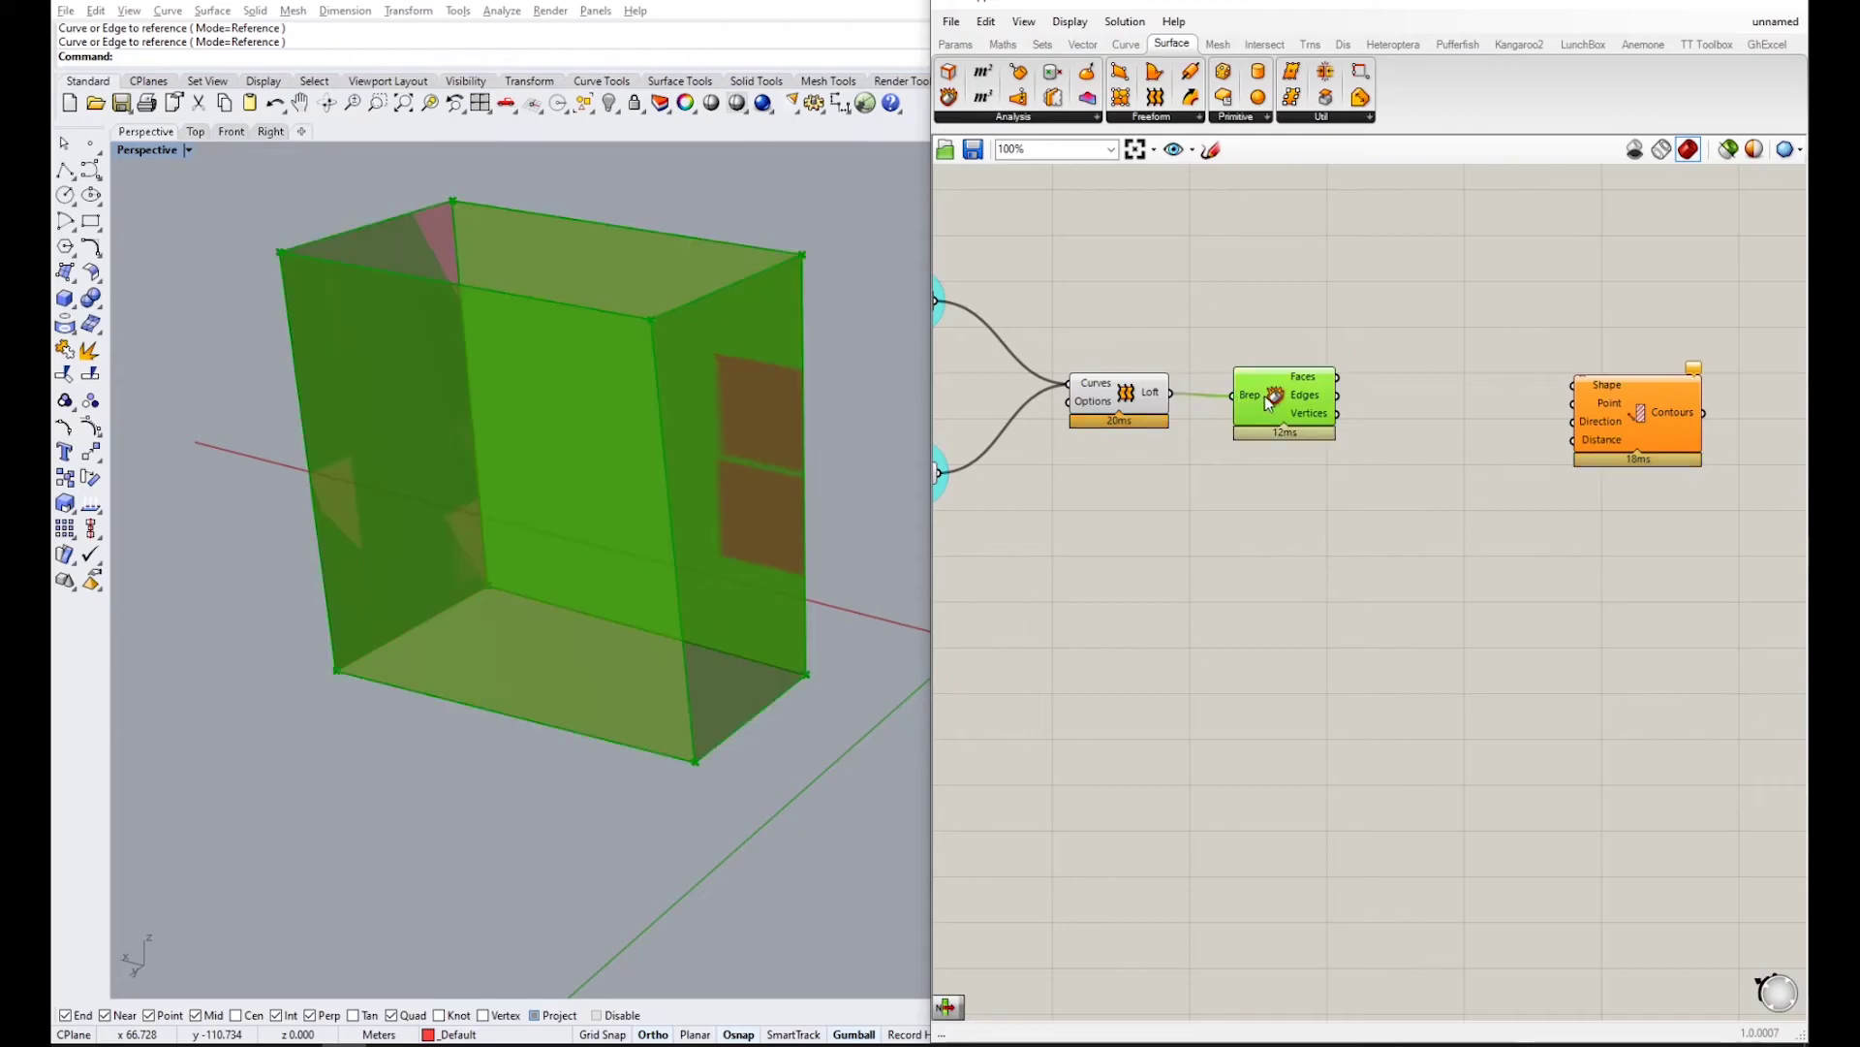
# - Turn off the preview of the Loft component and shift the Contour component further along the canvas
pyautogui.click(1258, 475)
pyautogui.scroll(-4, 1260, 460)
pyautogui.scroll(2, 1289, 504)
pyautogui.moveTo(1217, 514); pyautogui.dragTo(1003, 273)
pyautogui.scroll(1, 1003, 273)
pyautogui.middleClick(1003, 274)
pyautogui.click(1058, 221)
pyautogui.click(1250, 349)
pyautogui.moveTo(1565, 430); pyautogui.dragTo(1375, 363, button='right')
pyautogui.moveTo(1415, 366); pyautogui.dragTo(1608, 374)
pyautogui.click(1063, 401)
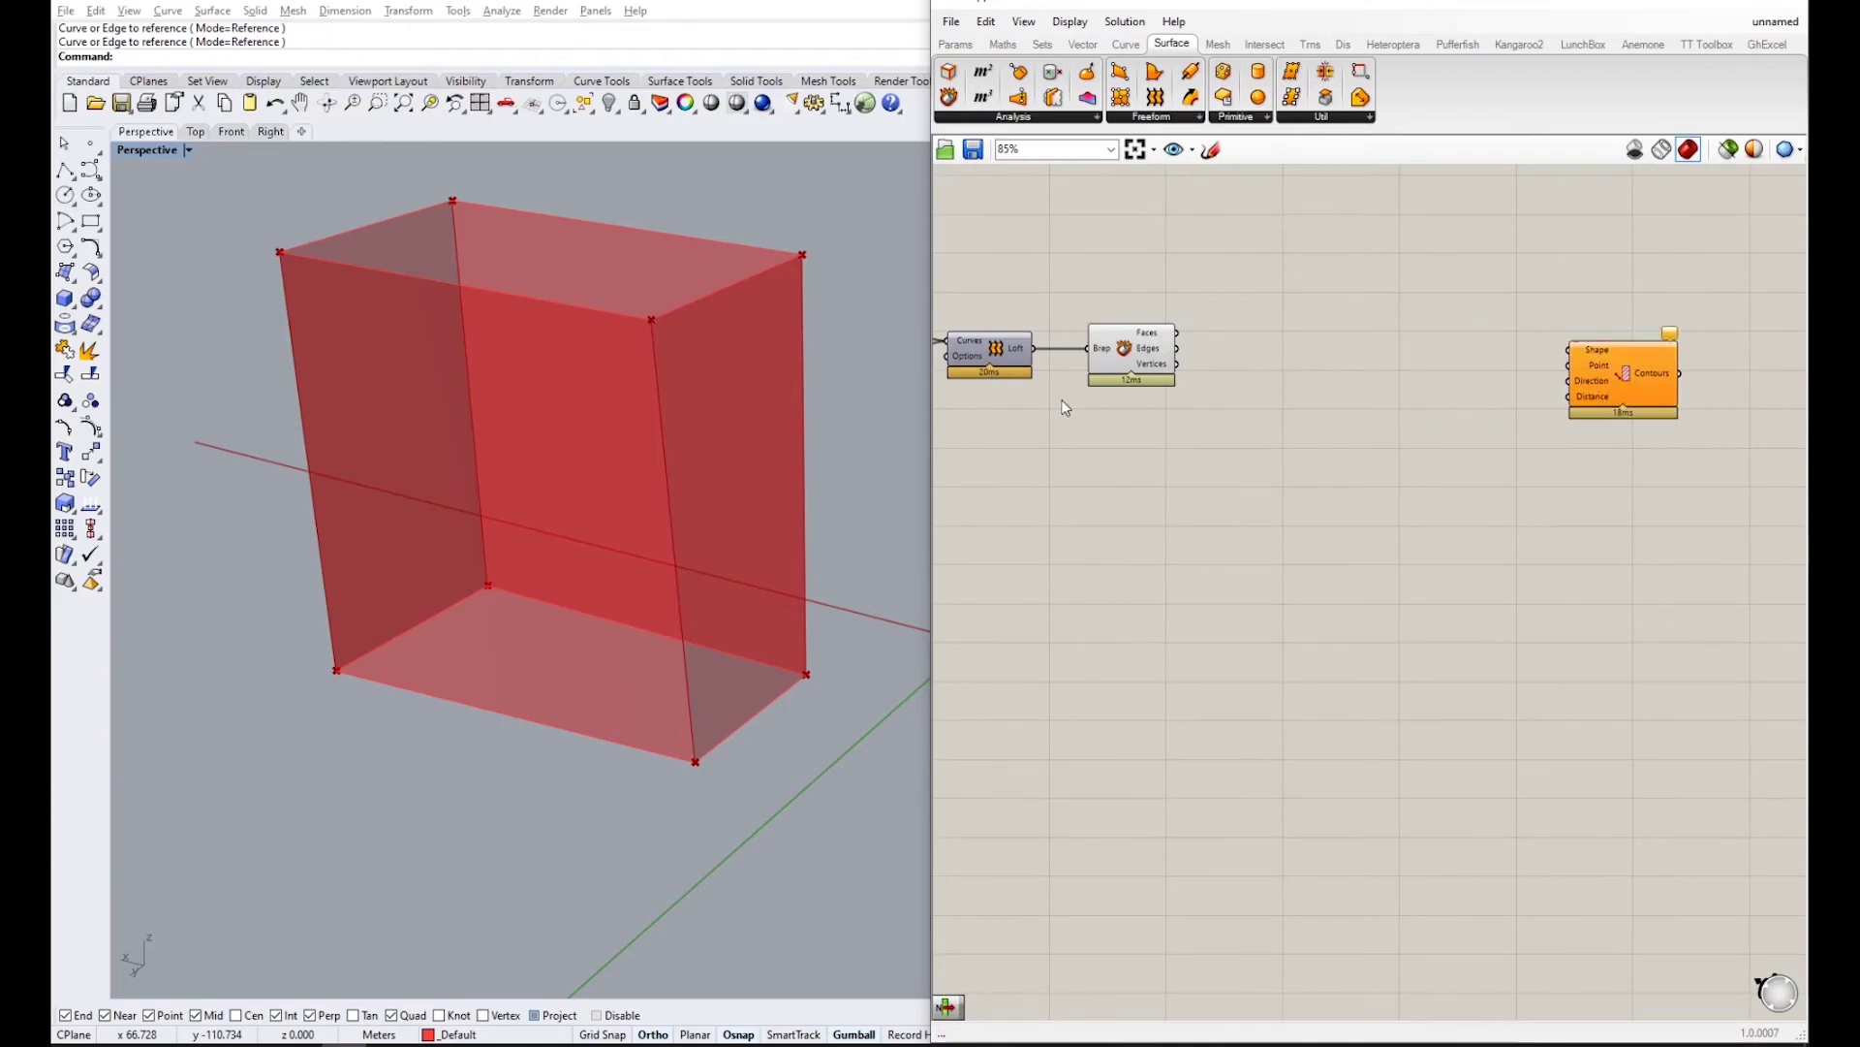
# - Add a List Item component and connect Deconstruct Brep's Faces output to its List input
pyautogui.moveTo(392, 407); pyautogui.dragTo(405, 497, button='right')
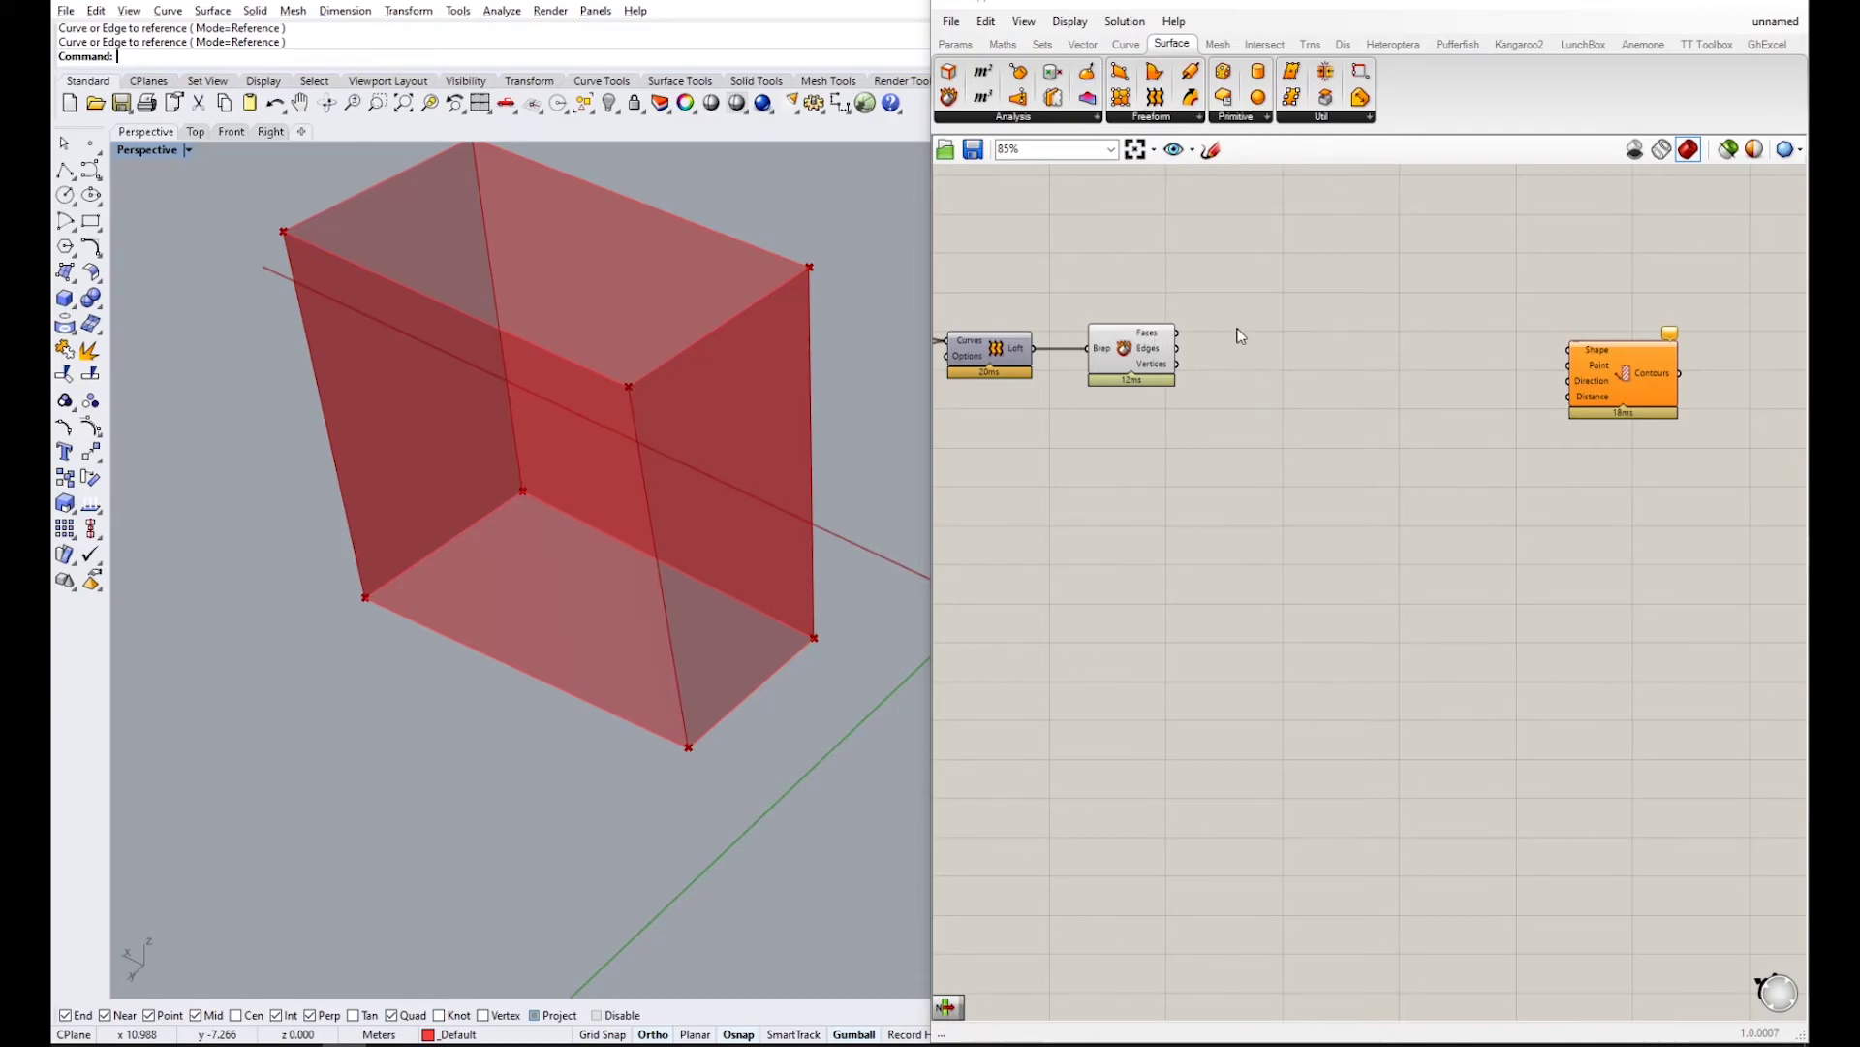
pyautogui.click(1082, 44)
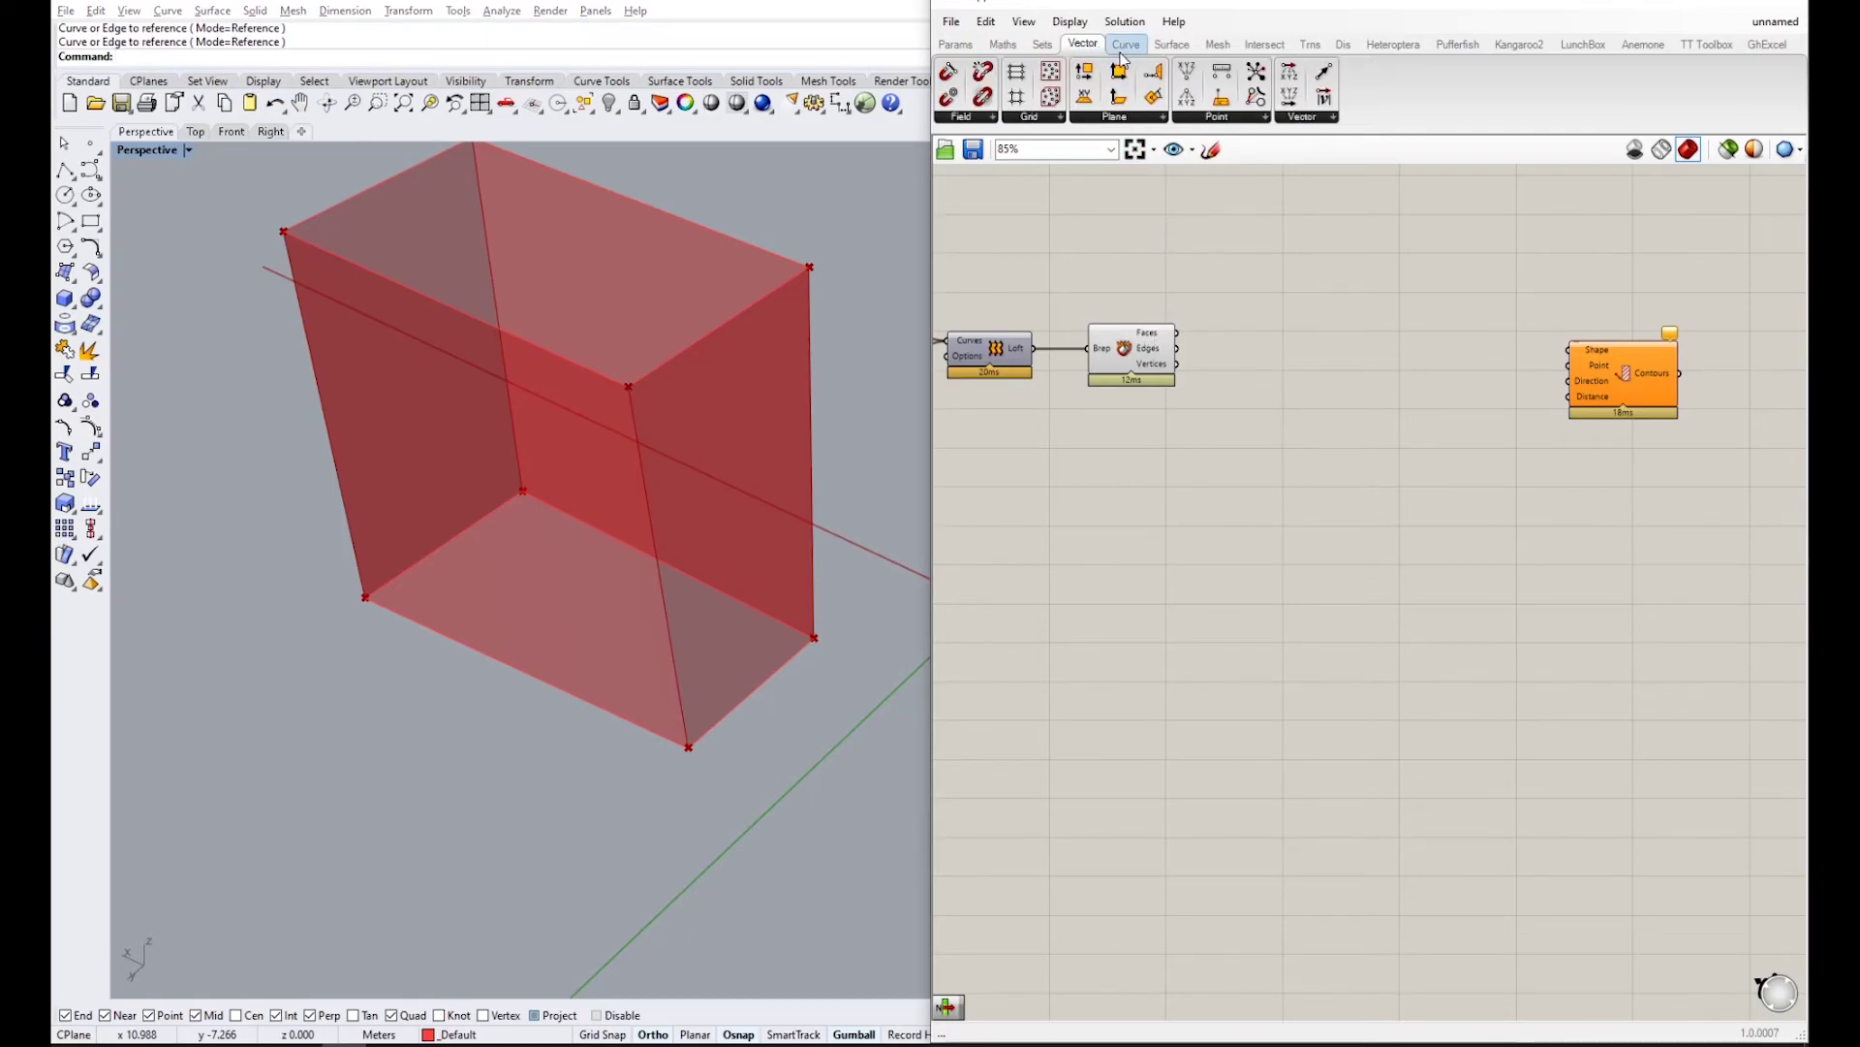
pyautogui.click(1042, 44)
pyautogui.click(1029, 118)
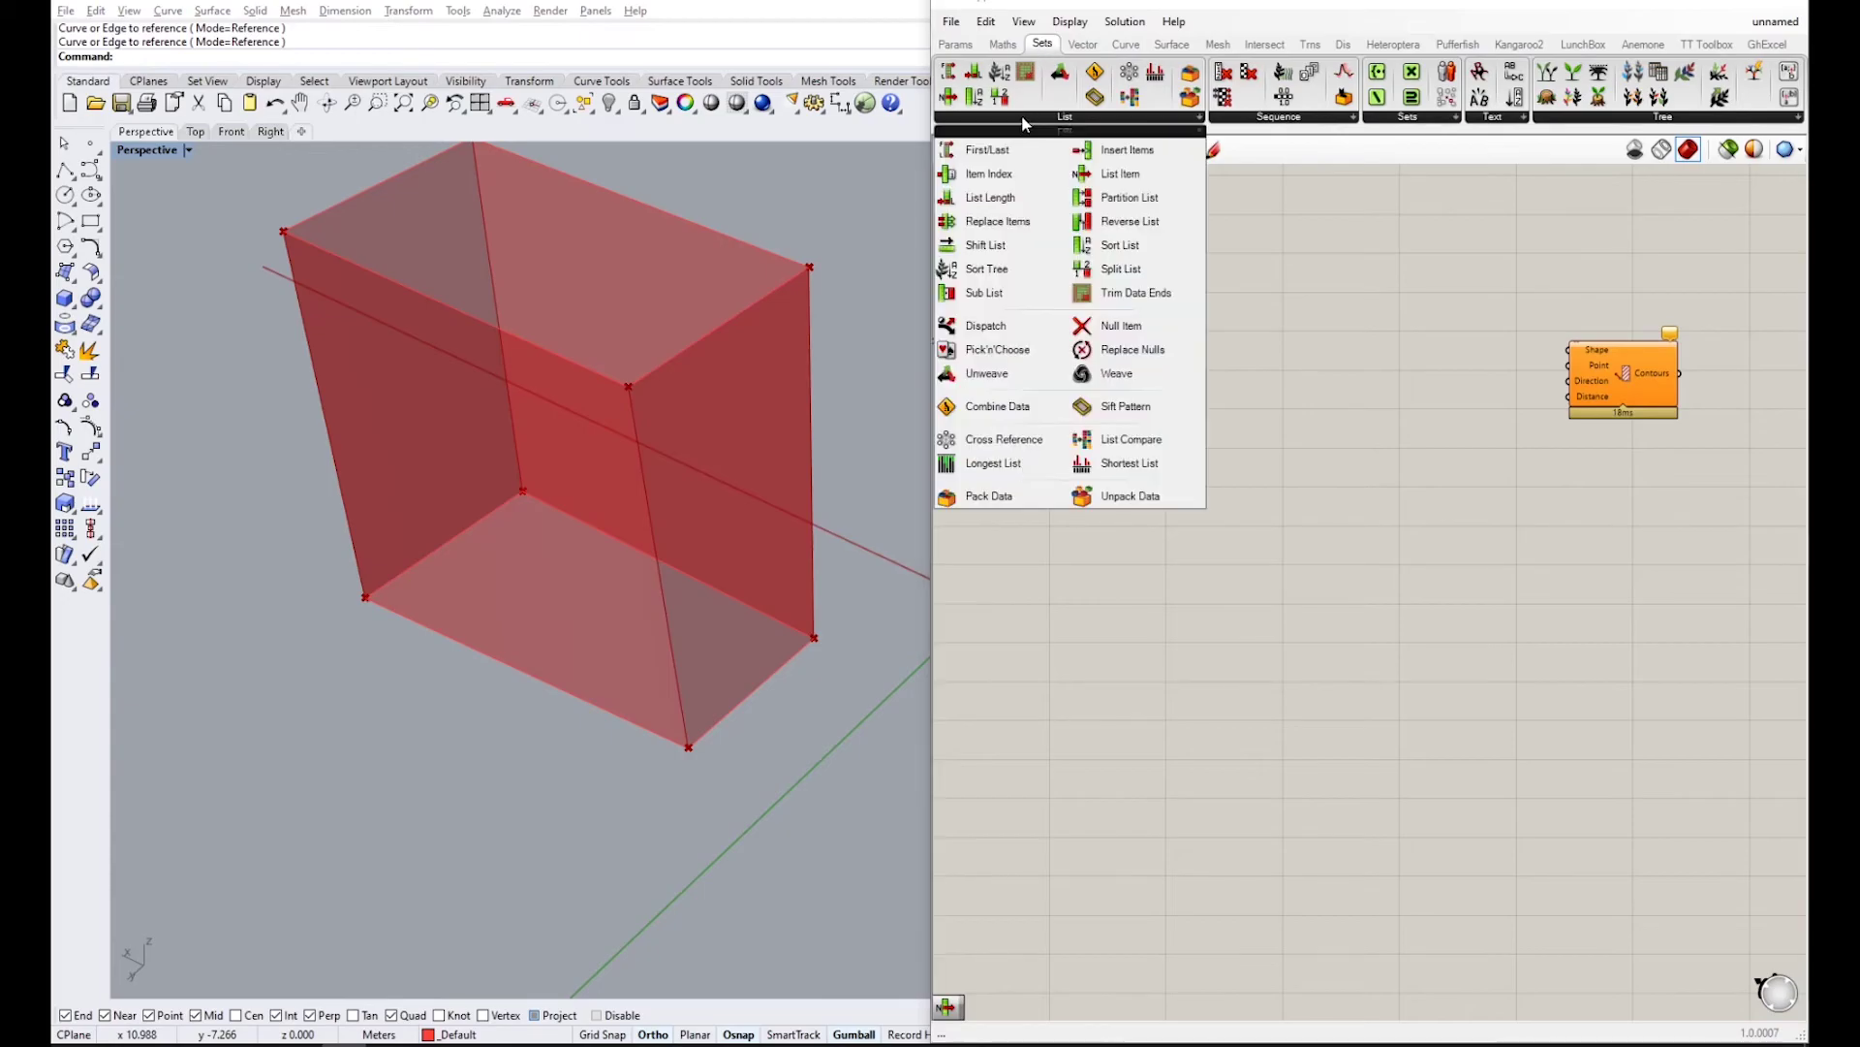
pyautogui.click(1121, 174)
pyautogui.click(1289, 392)
pyautogui.scroll(2, 1293, 389)
pyautogui.moveTo(1353, 337); pyautogui.dragTo(1315, 333)
pyautogui.moveTo(1135, 312); pyautogui.dragTo(1318, 328)
pyautogui.click(1206, 392)
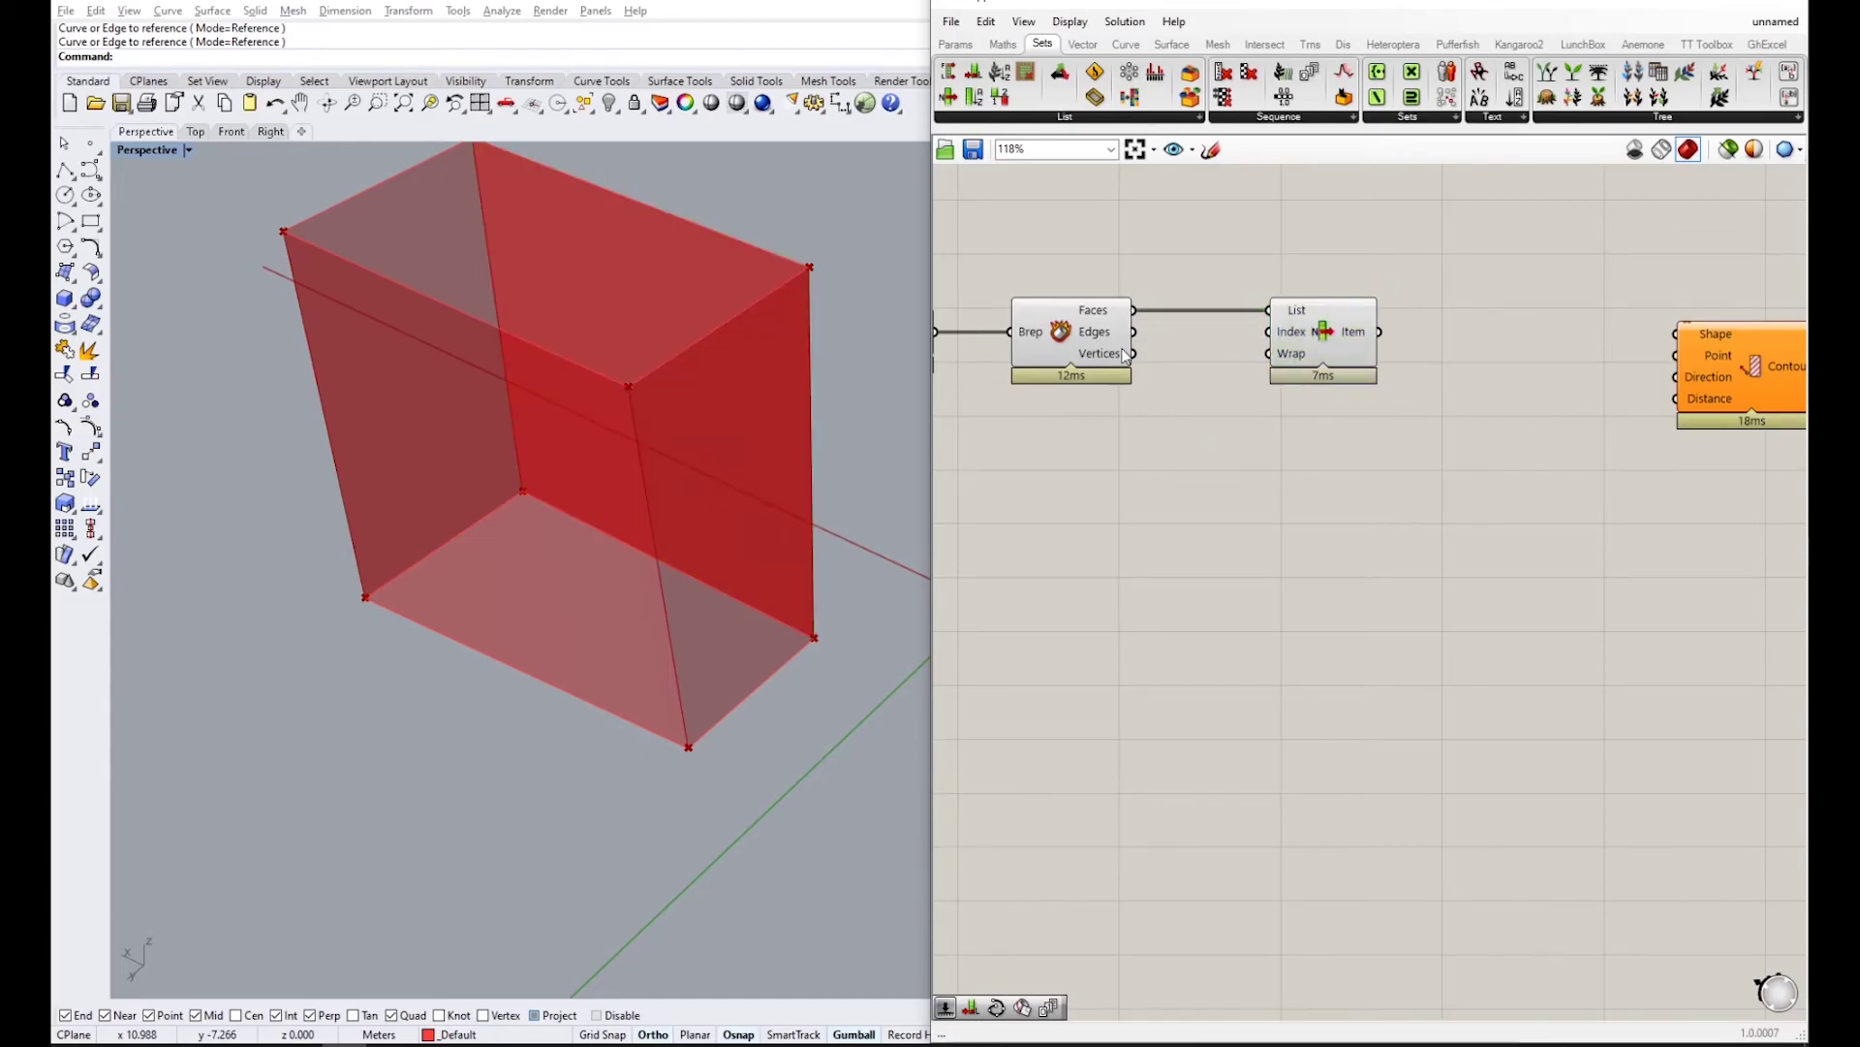
# - Create a number slider with the range 0 to 3 and connect it to List Item's Index input
pyautogui.moveTo(1098, 320)
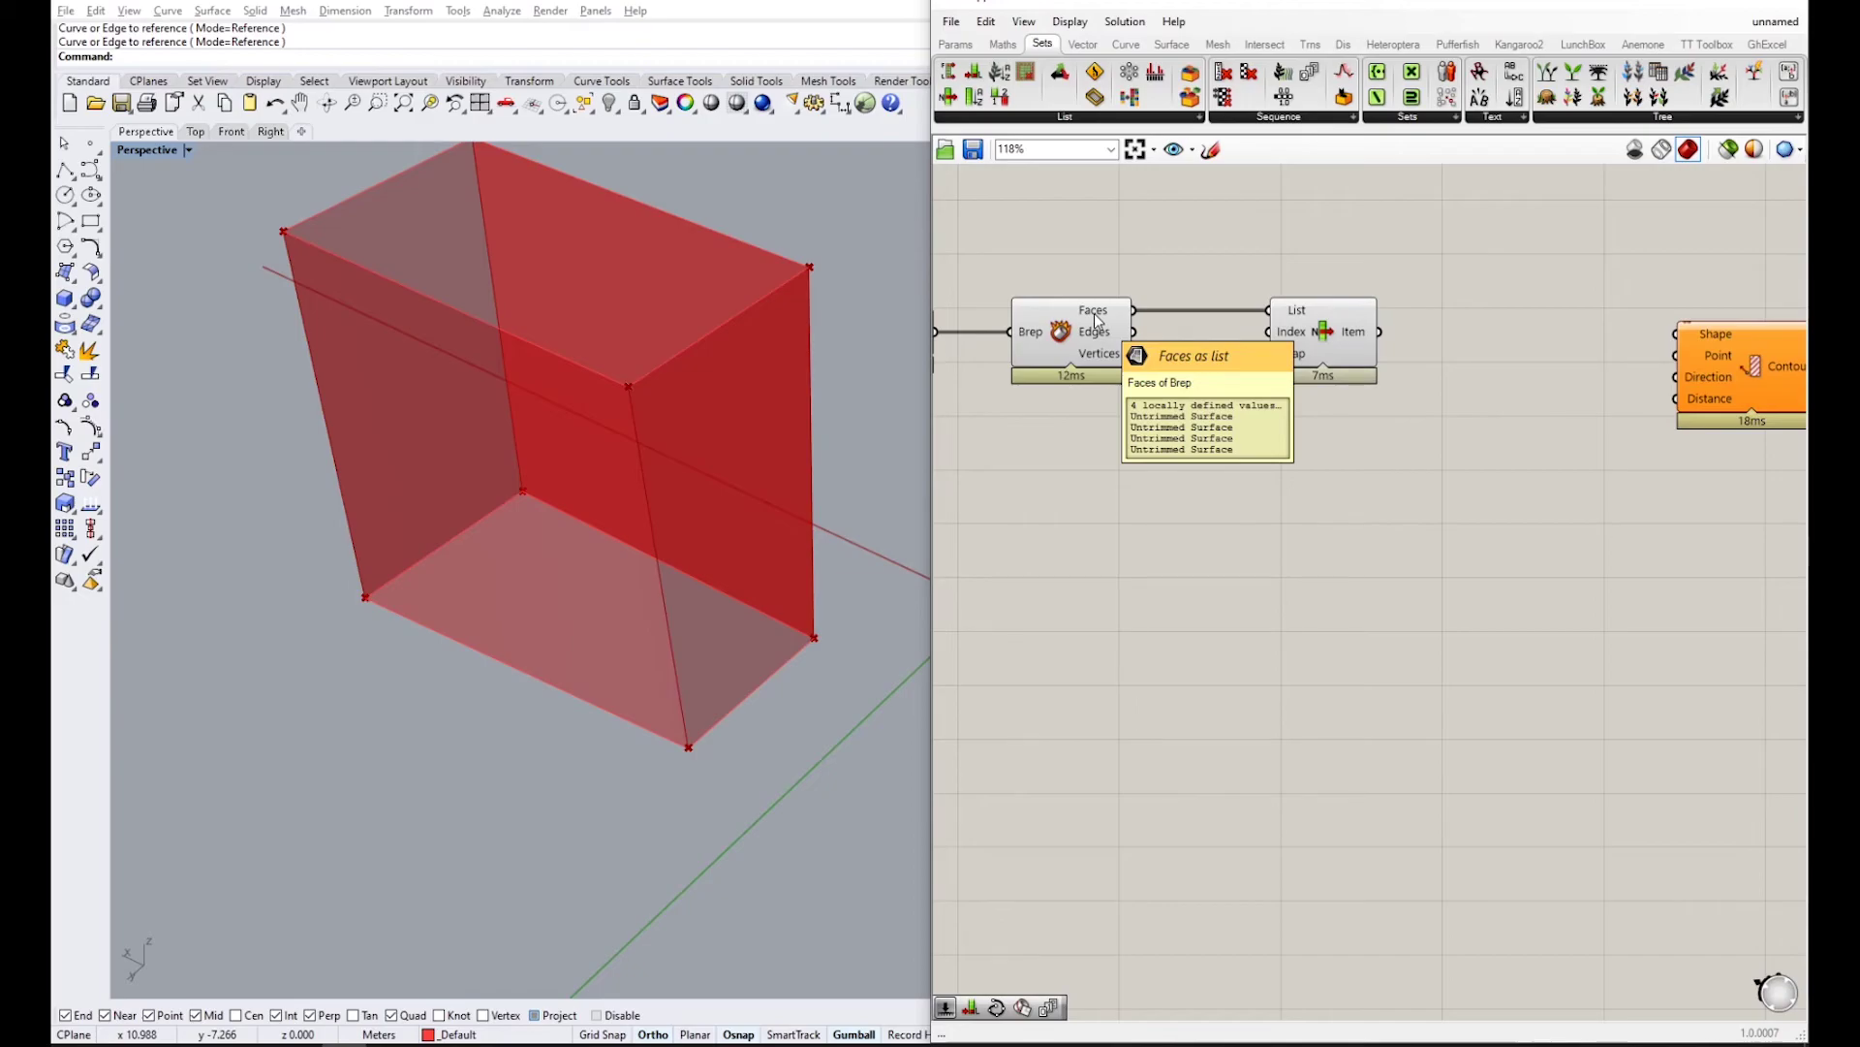
pyautogui.doubleClick(1088, 475)
pyautogui.write('0<3')
pyautogui.press('Return')
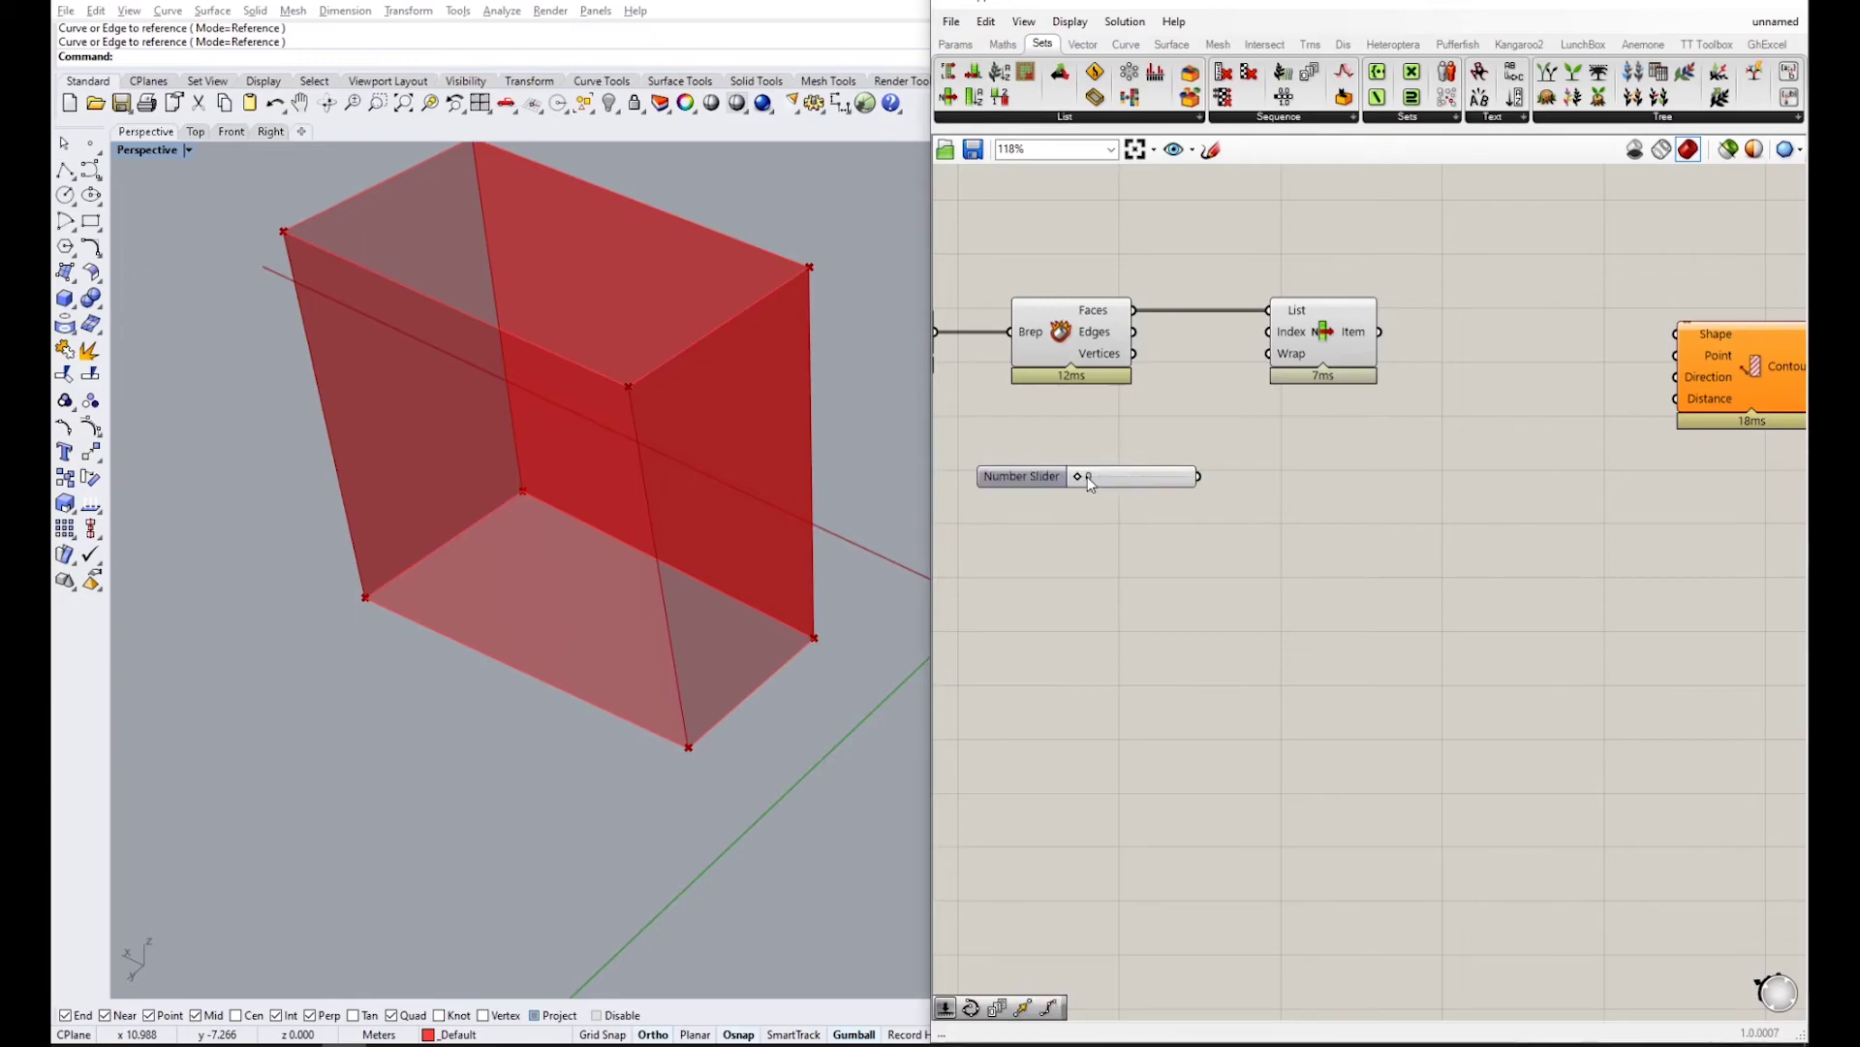
pyautogui.moveTo(1105, 484); pyautogui.dragTo(1056, 483)
pyautogui.moveTo(1200, 476); pyautogui.dragTo(1270, 333)
pyautogui.click(1332, 336)
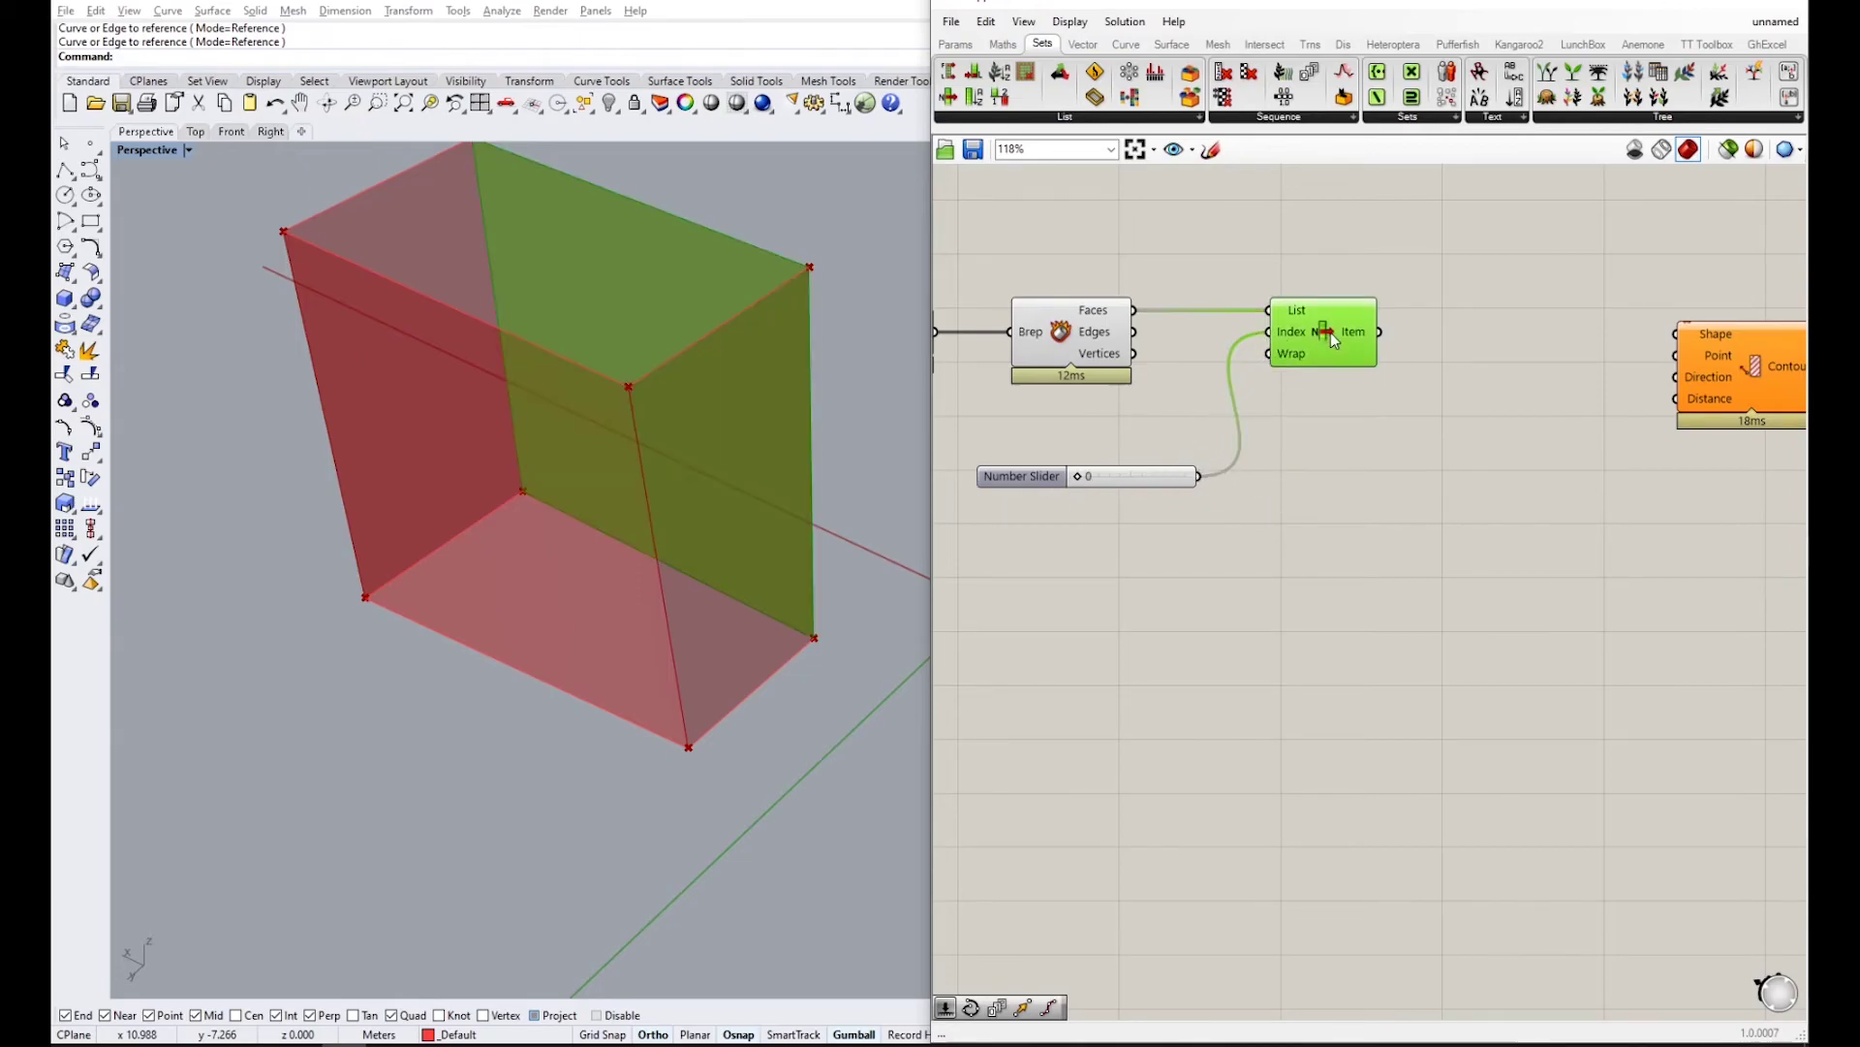
# - Set the index slider to 2 to pick the slanted long face of the volume
pyautogui.moveTo(1186, 388); pyautogui.dragTo(1224, 443, button='right')
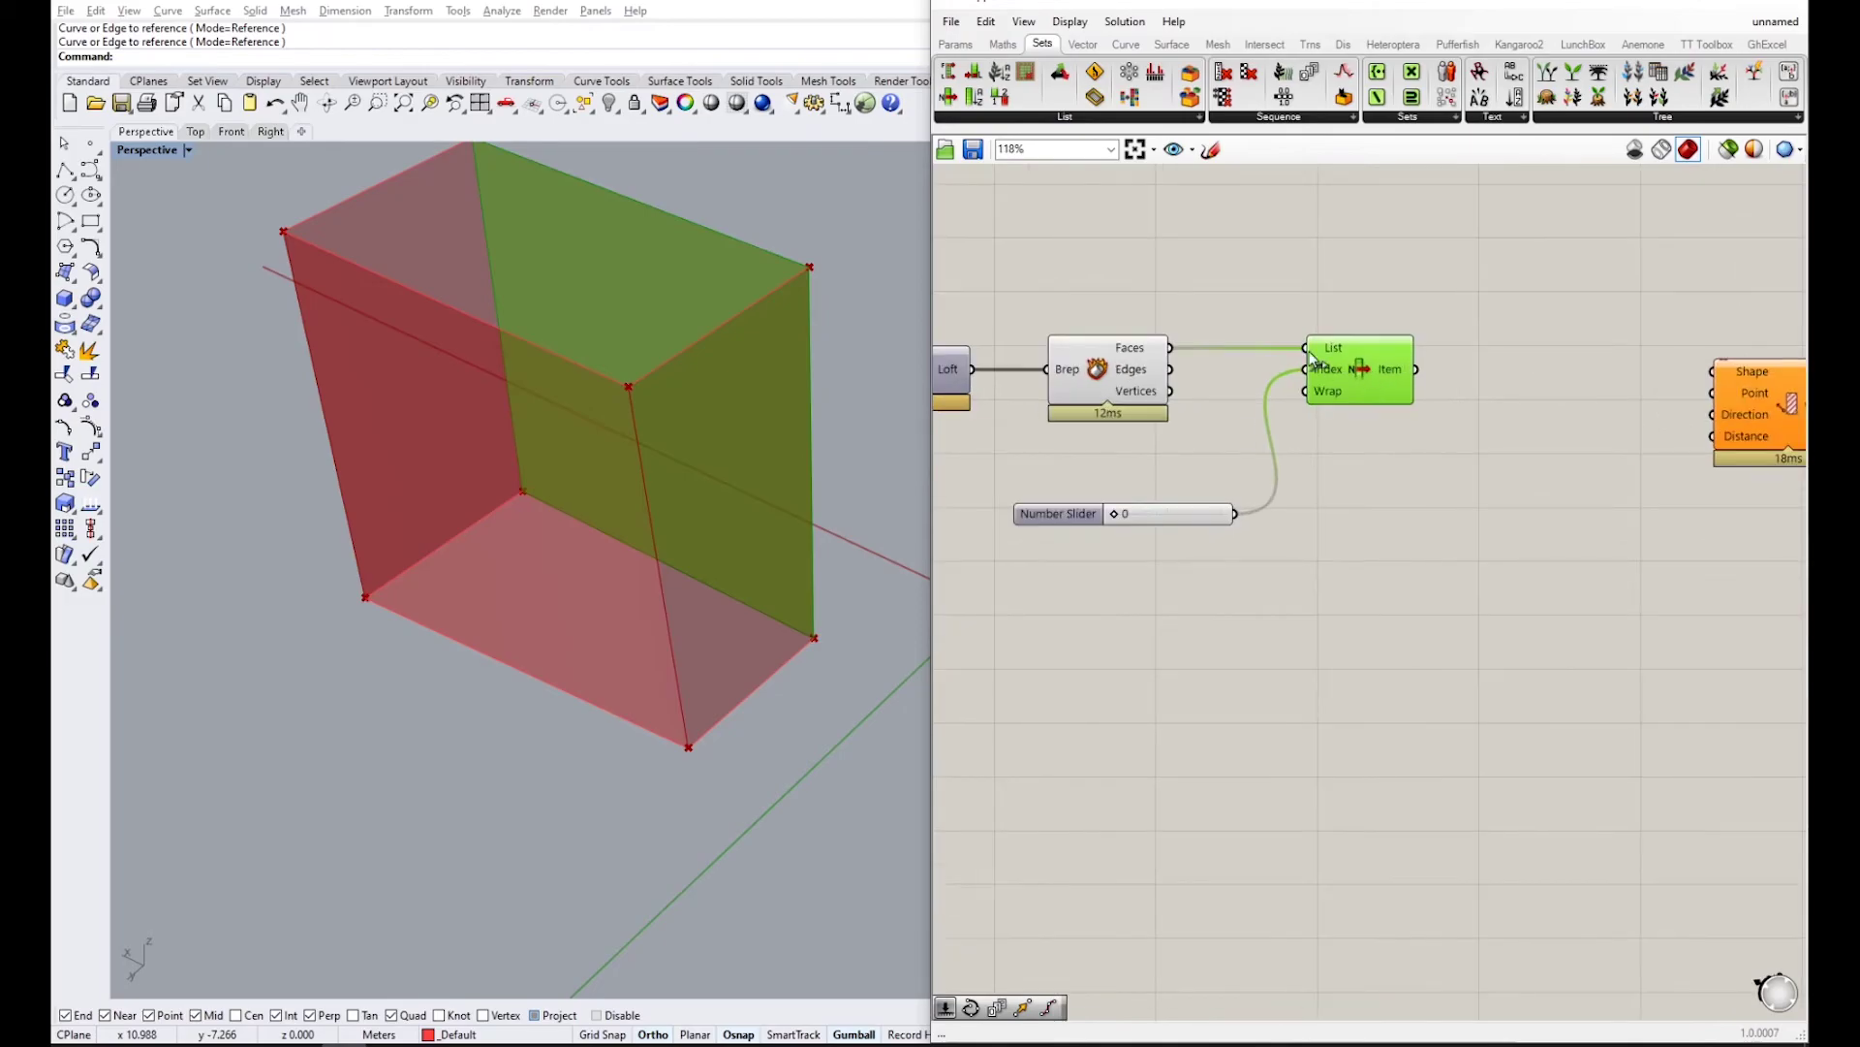
pyautogui.moveTo(1111, 515); pyautogui.dragTo(1174, 517)
pyautogui.moveTo(709, 520); pyautogui.dragTo(739, 577, button='right')
# - Turn off the Deconstruct Brep preview so only the picked face and the two source curves are drawn
pyautogui.moveTo(1179, 444); pyautogui.dragTo(1088, 327)
pyautogui.middleClick(1088, 326)
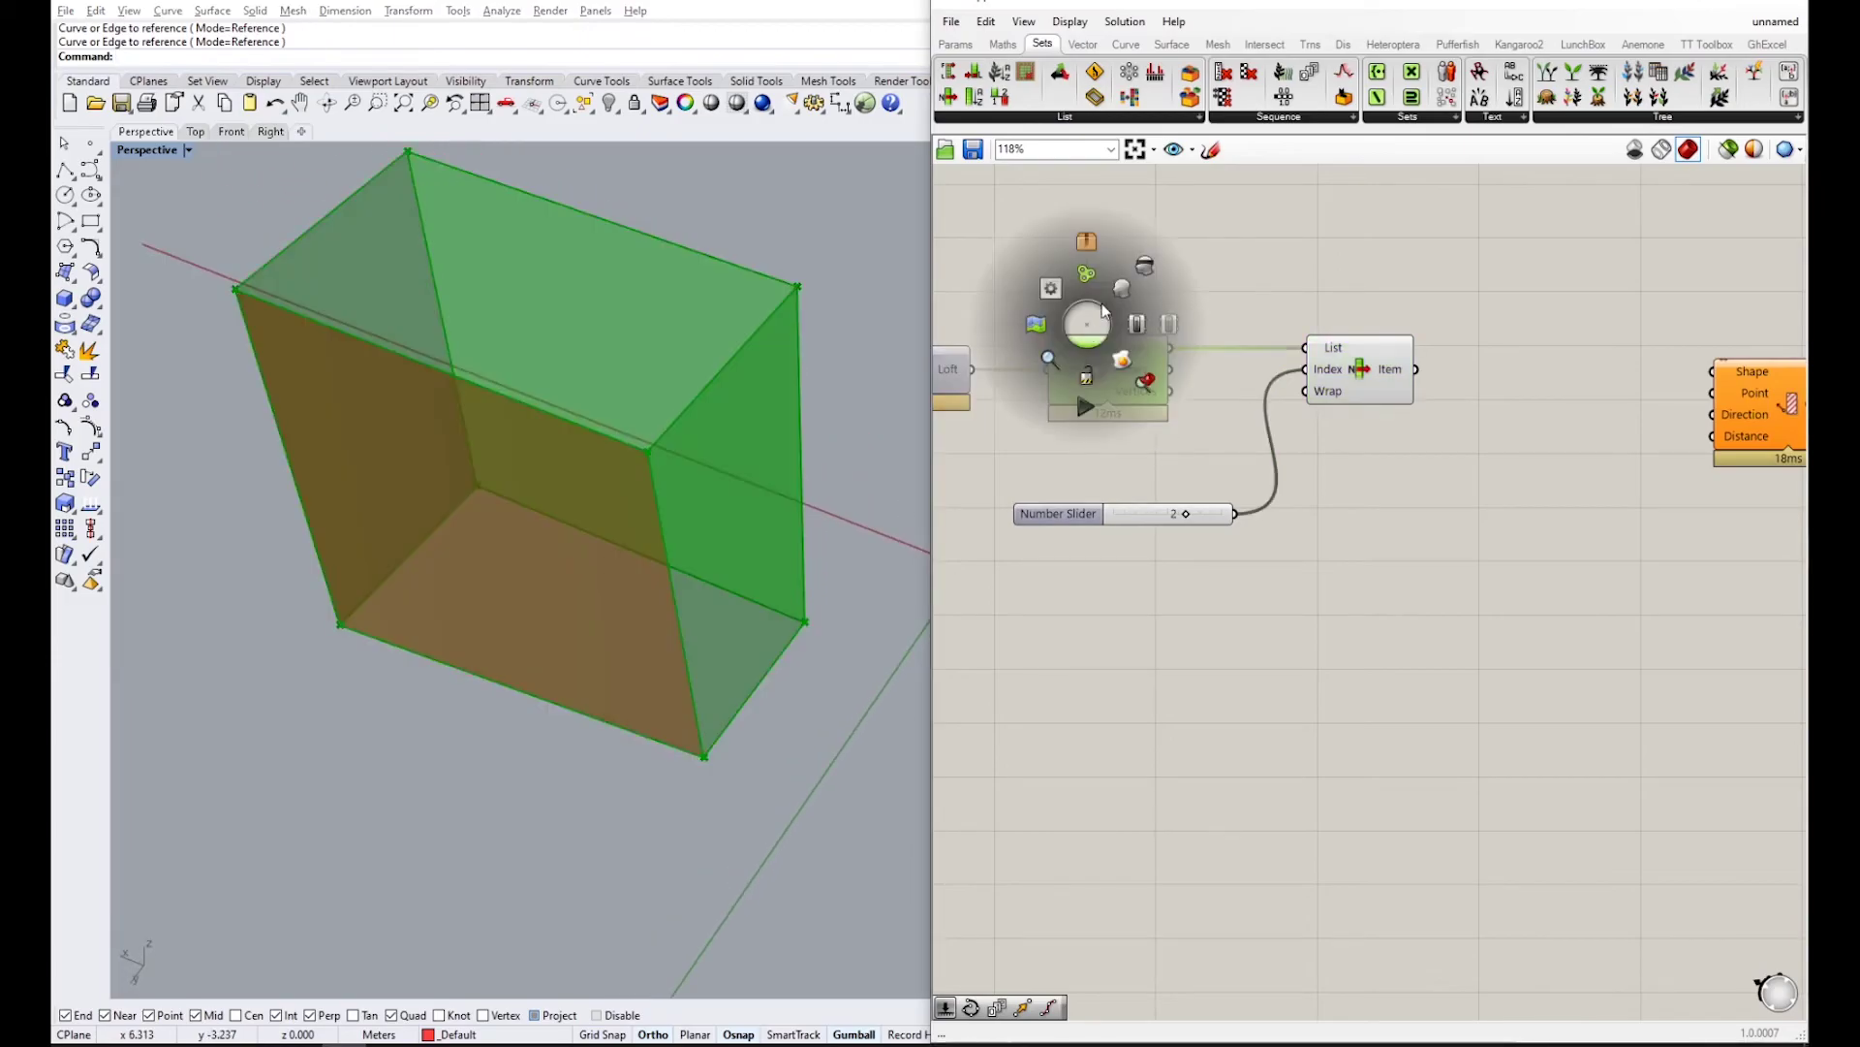
pyautogui.click(1135, 278)
pyautogui.click(1345, 272)
pyautogui.scroll(-2, 1347, 273)
pyautogui.moveTo(1347, 272); pyautogui.dragTo(1199, 275, button='right')
pyautogui.moveTo(562, 553); pyautogui.dragTo(712, 538, button='right')
pyautogui.moveTo(1535, 362)
pyautogui.mouseDown()
pyautogui.moveTo(1576, 360)
pyautogui.moveTo(1549, 359)
pyautogui.mouseUp()
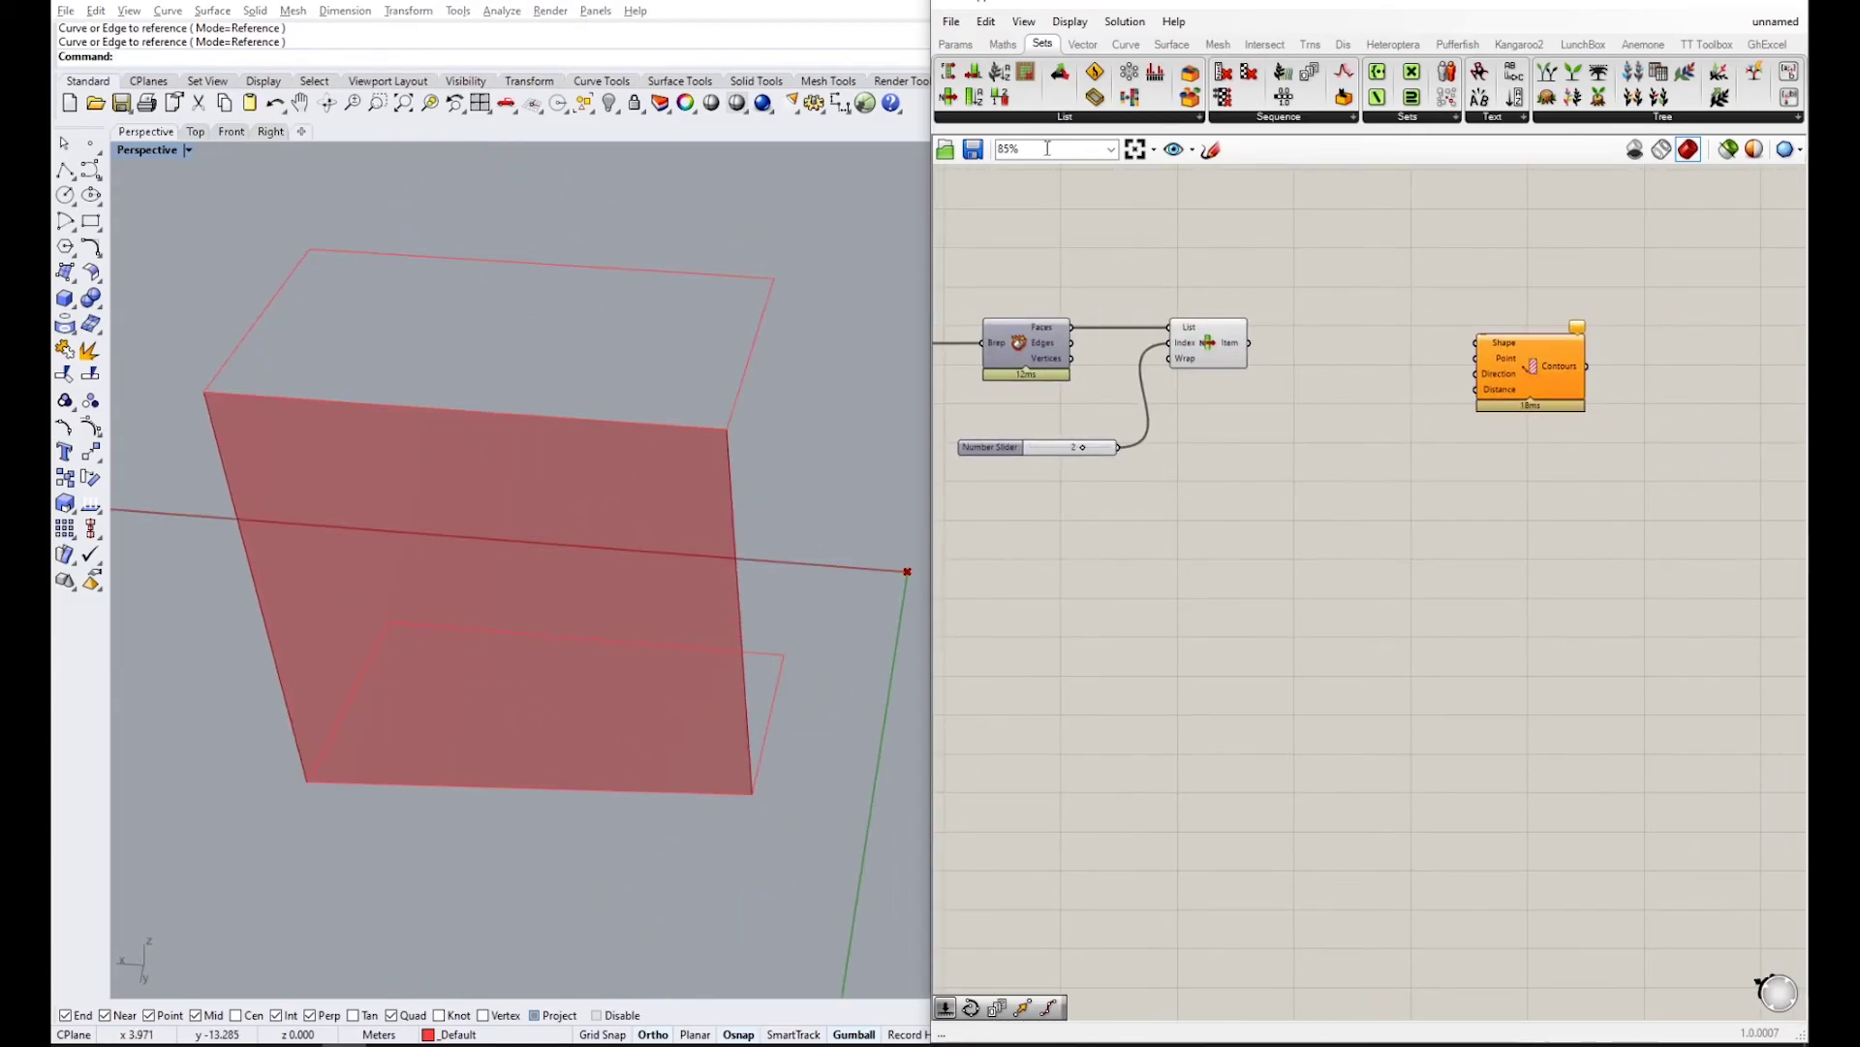
# - Add a Surface parameter between List Item and Contour, and connect List Item's output to it
pyautogui.click(956, 44)
pyautogui.click(1014, 118)
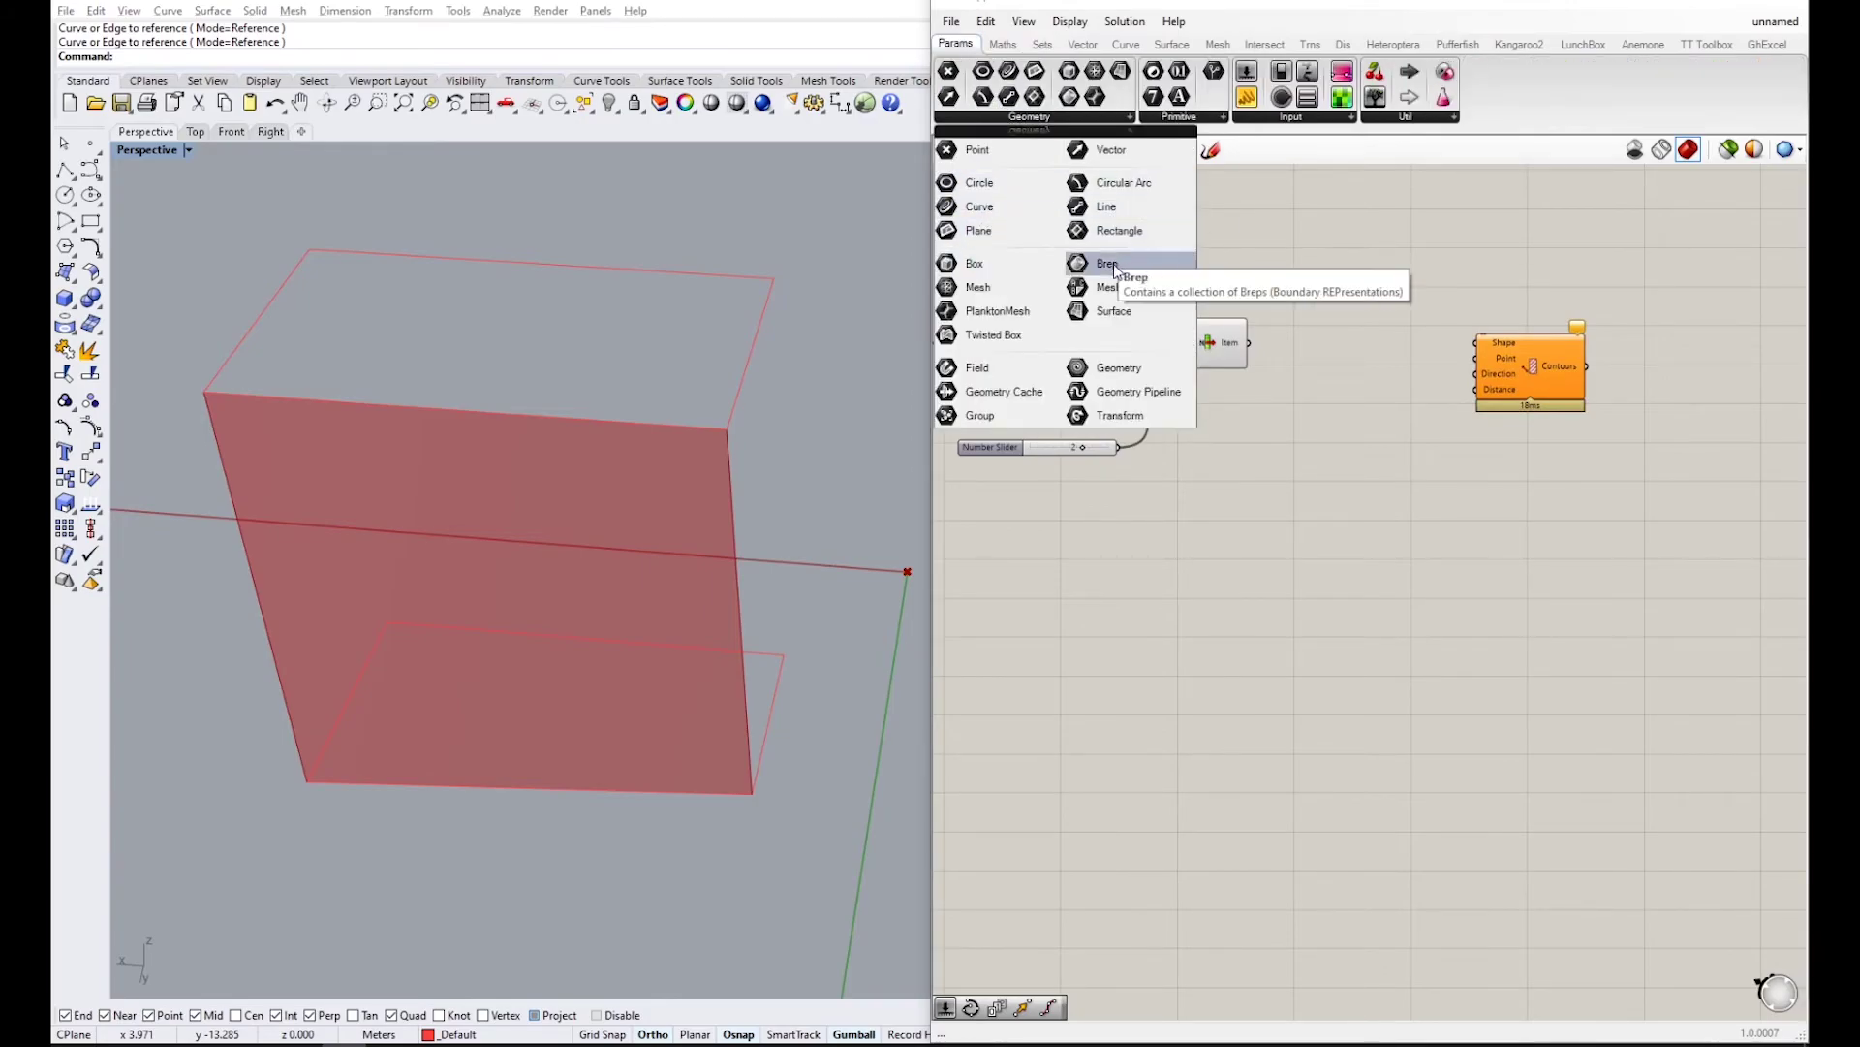
pyautogui.click(1077, 316)
pyautogui.click(1323, 345)
pyautogui.scroll(2, 1246, 348)
pyautogui.moveTo(1249, 343); pyautogui.dragTo(1325, 350)
pyautogui.click(1329, 351)
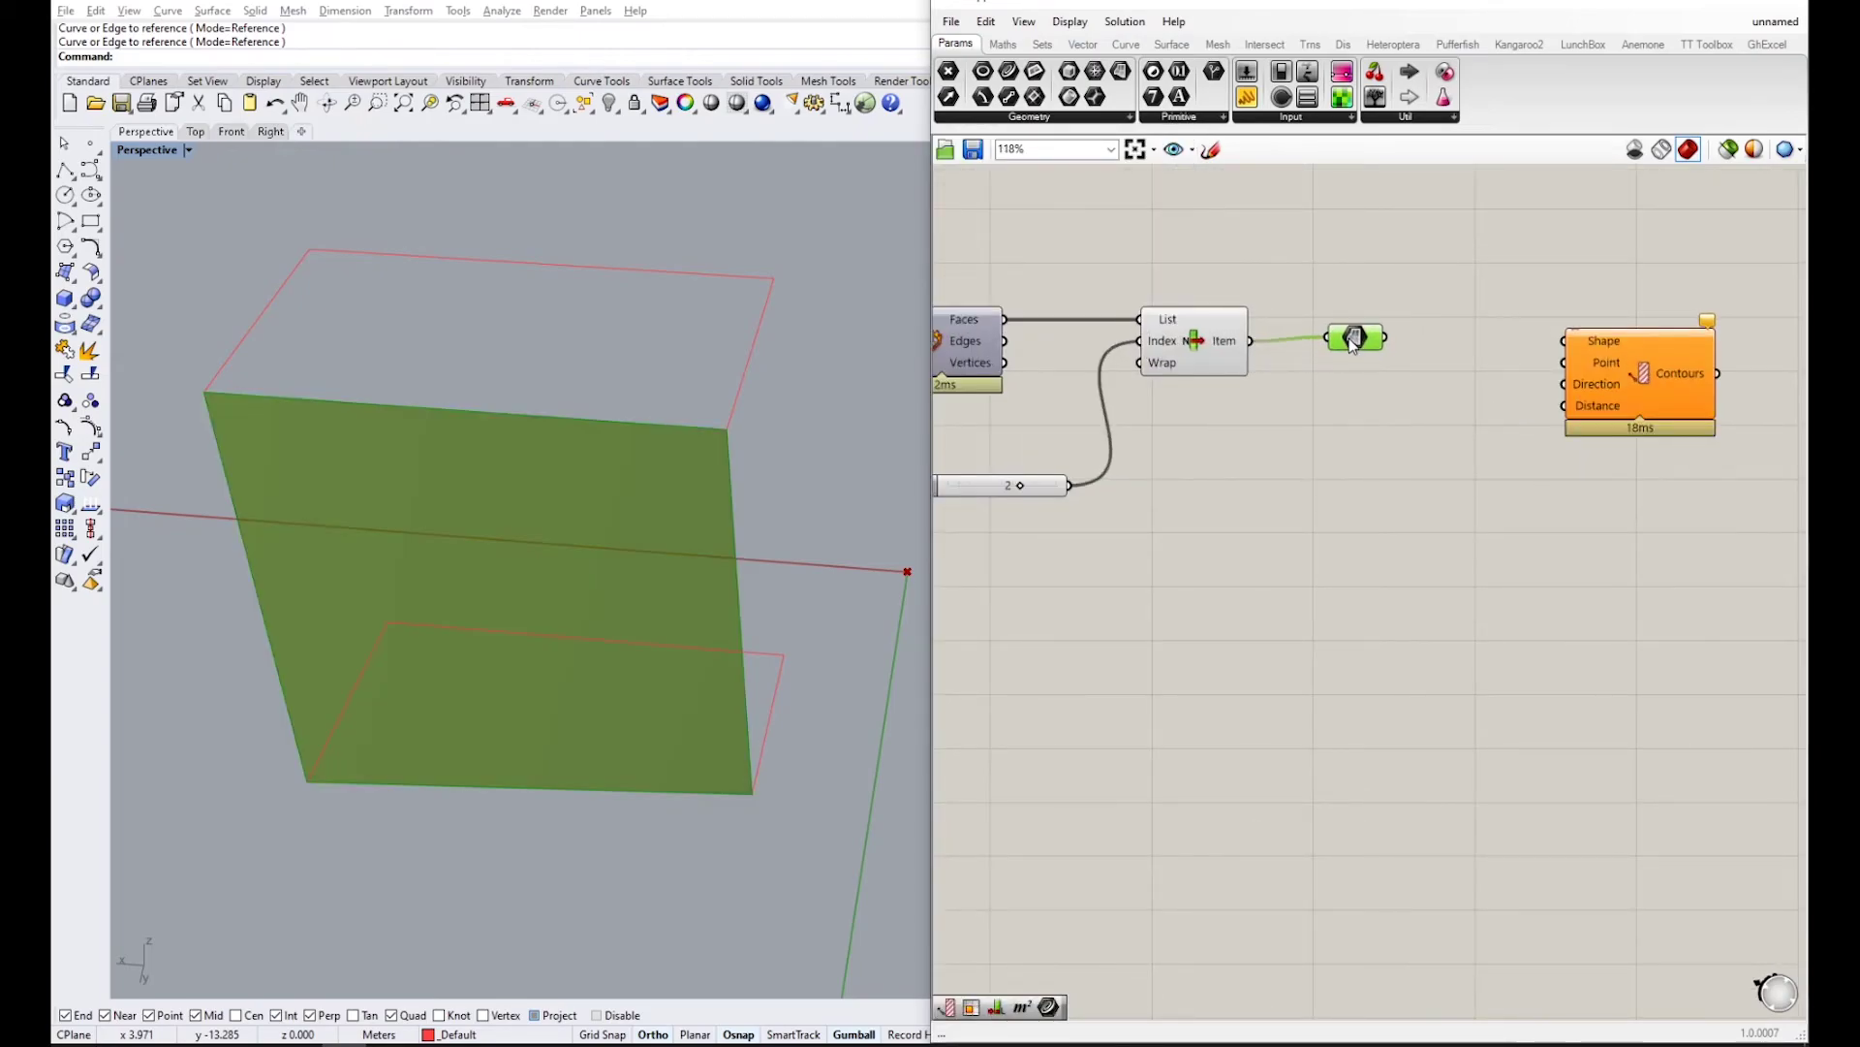
# - Give the Surface parameter's group a blob outline and name it Front Facade
pyautogui.scroll(1, 1361, 361)
pyautogui.rightClick(1359, 351)
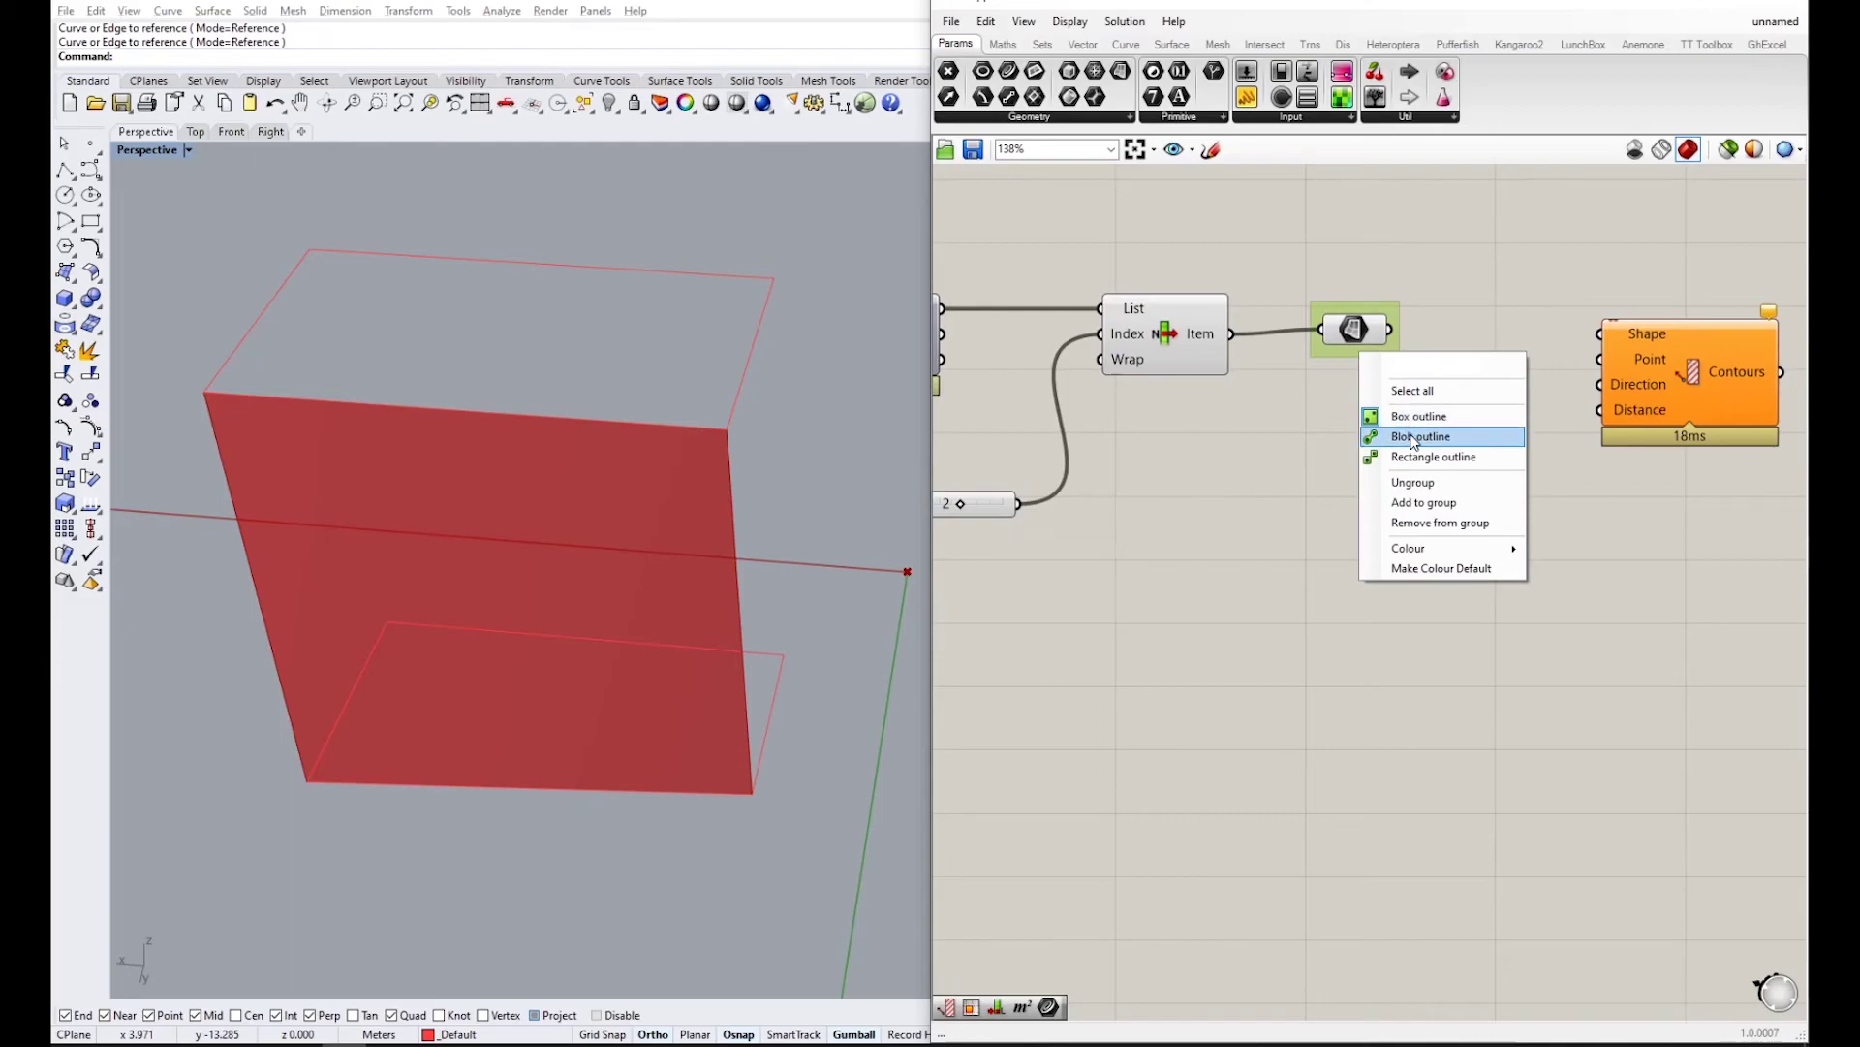
pyautogui.click(1425, 433)
pyautogui.rightClick(1367, 366)
pyautogui.write('F')
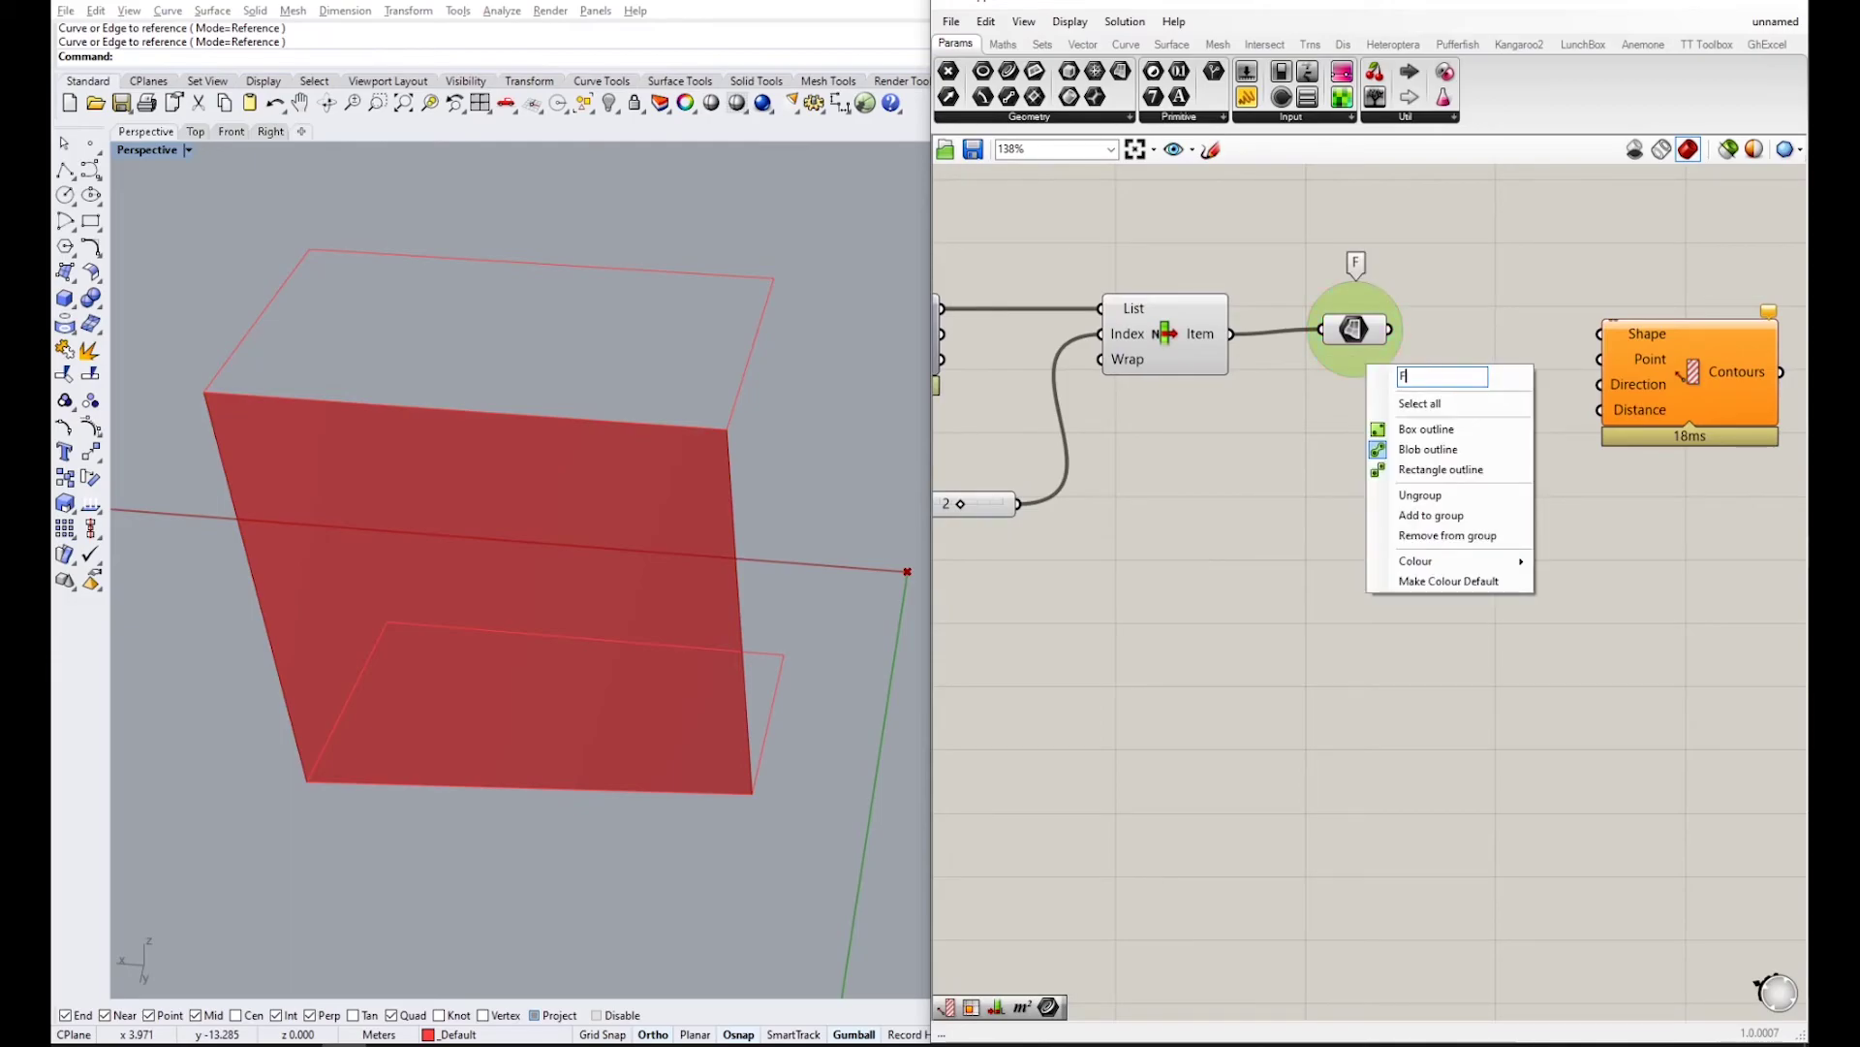
pyautogui.write('ront Facade')
pyautogui.press('Return')
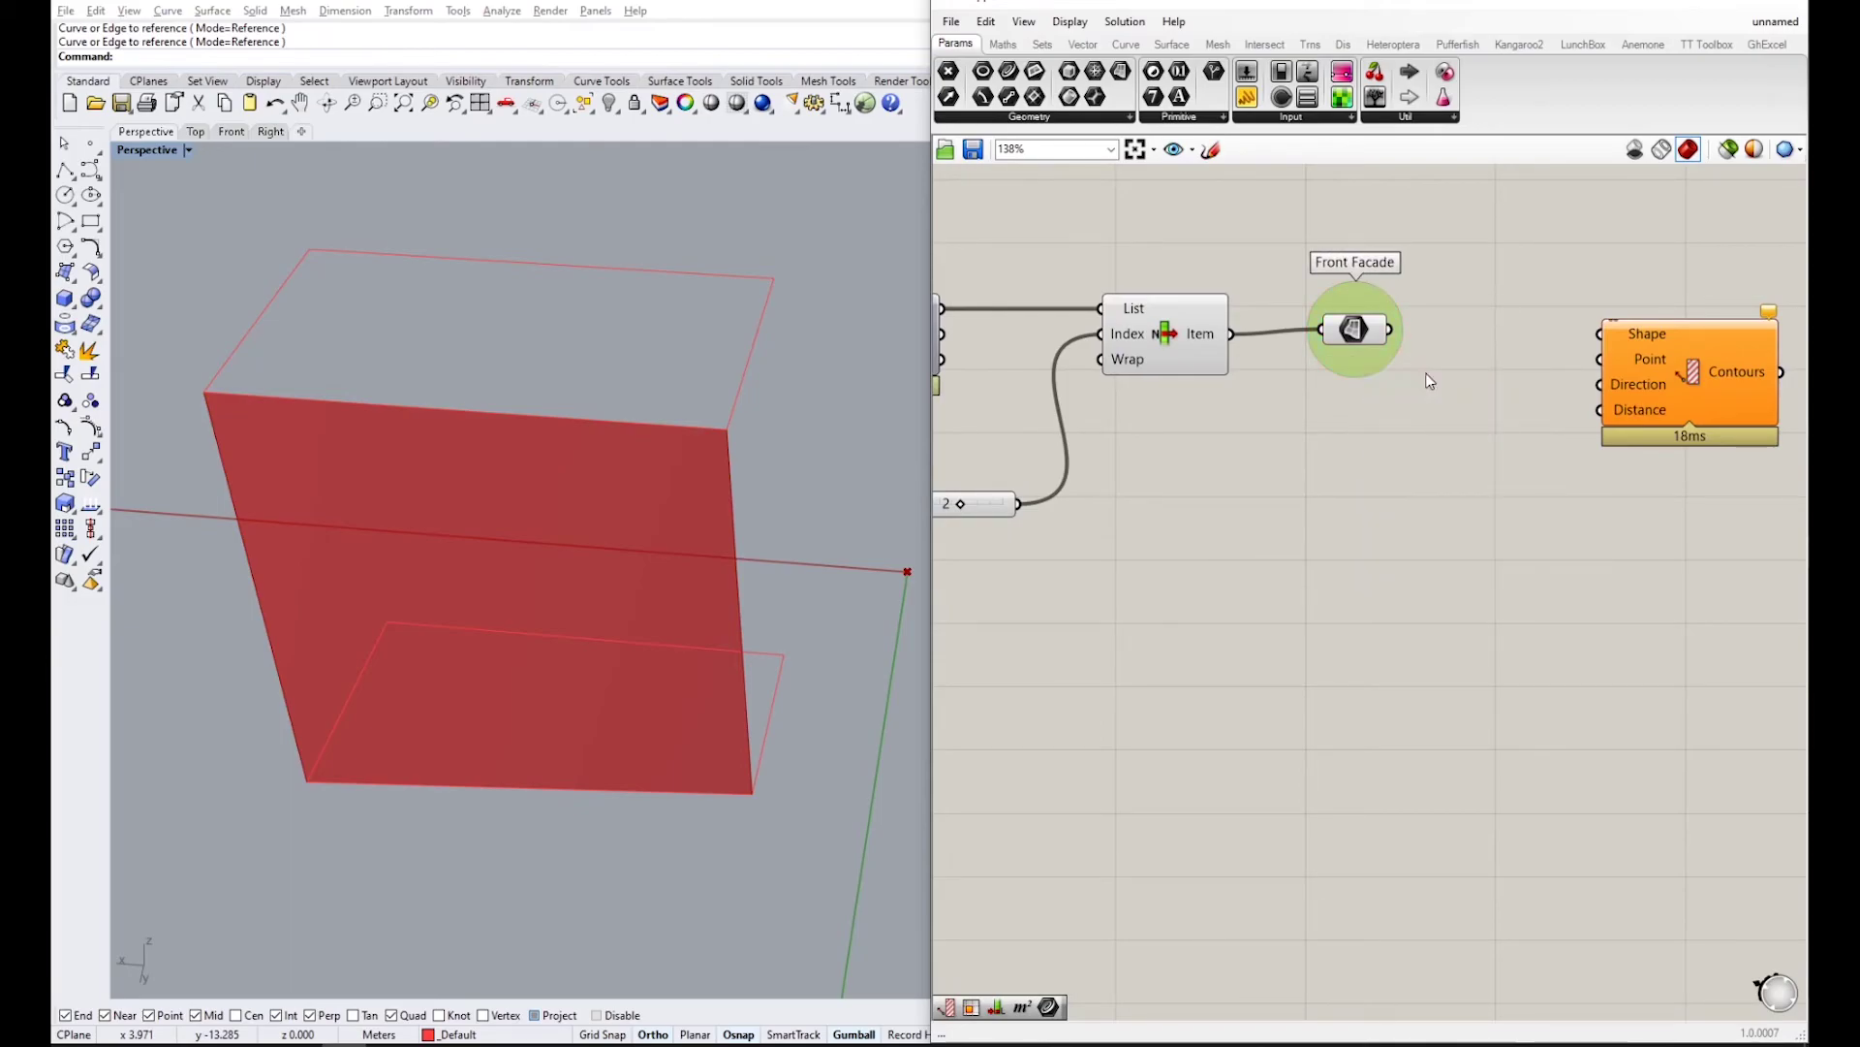
# - Turn off the List Item component's preview
pyautogui.click(1148, 355)
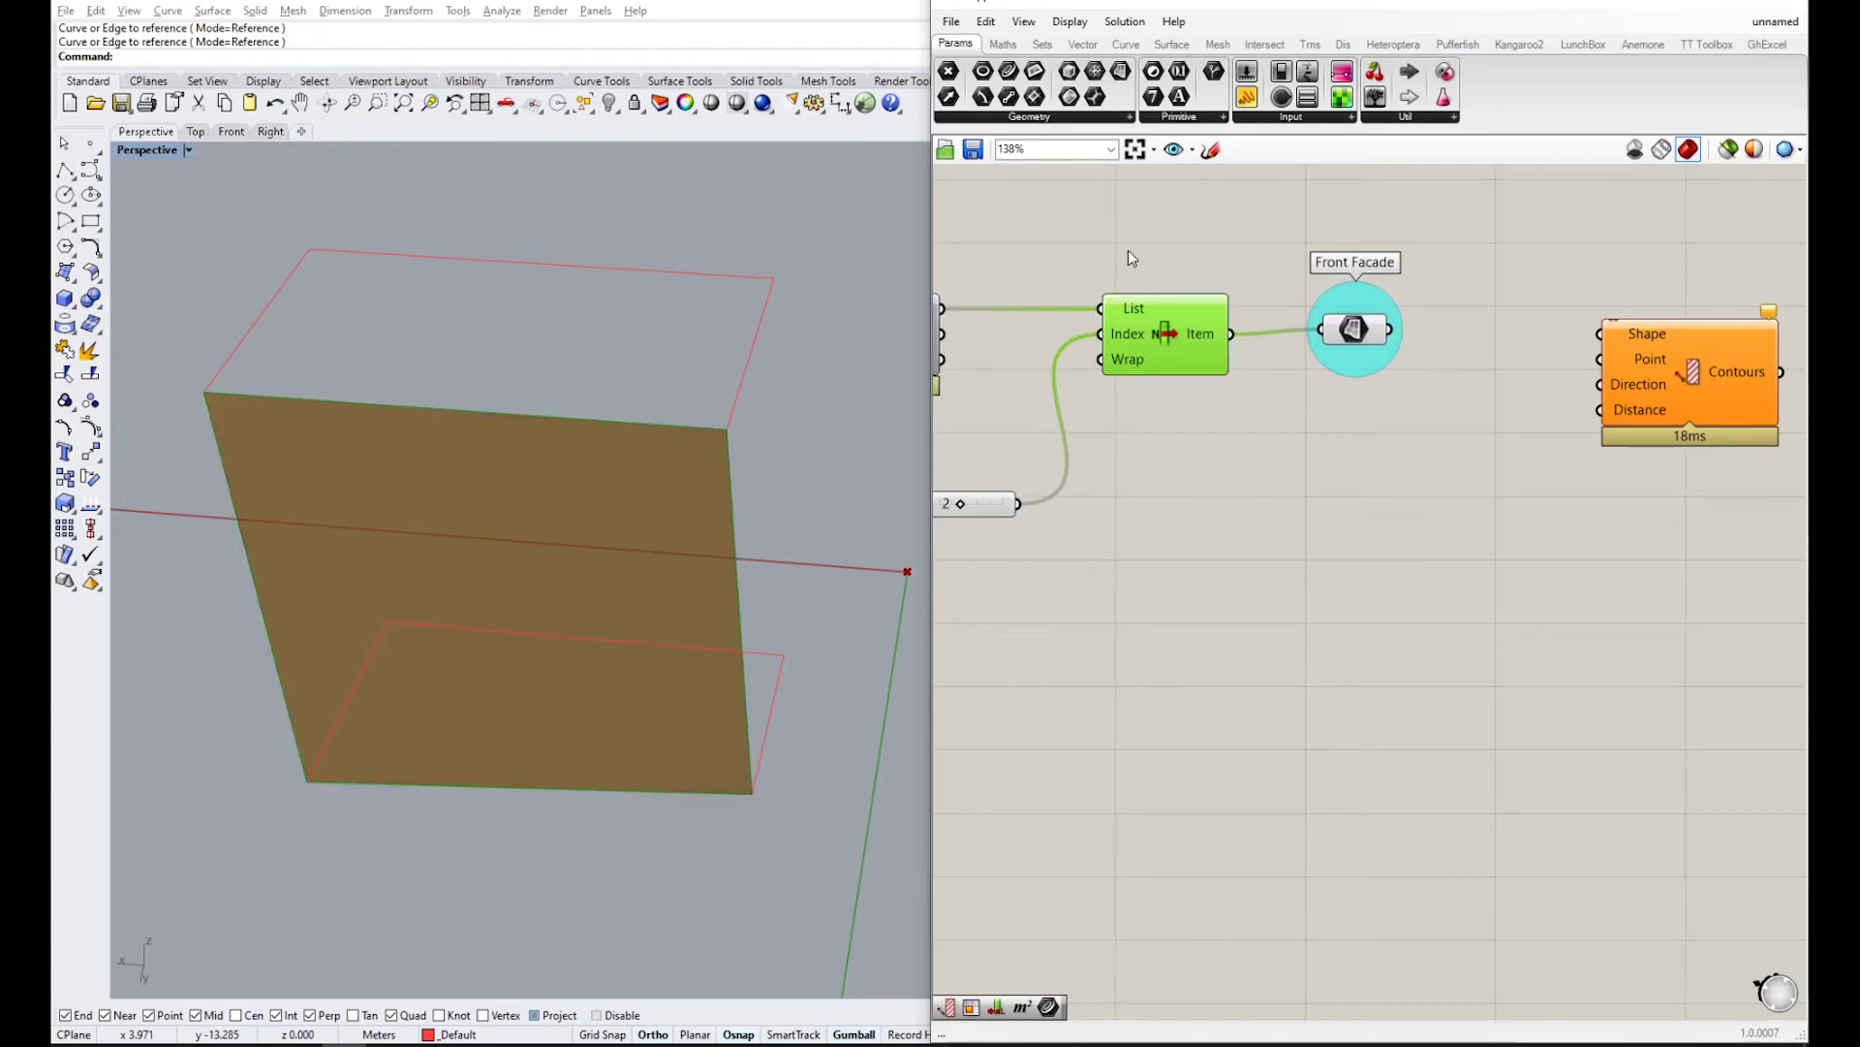
pyautogui.middleClick(1147, 355)
pyautogui.click(1200, 291)
pyautogui.click(1398, 435)
# - Reposition the Contour component and connect the Front Facade surface to its Shape input
pyautogui.moveTo(1426, 366); pyautogui.dragTo(1316, 363, button='right')
pyautogui.scroll(-2, 1316, 364)
pyautogui.scroll(1, 1316, 364)
pyautogui.moveTo(1542, 364); pyautogui.dragTo(1561, 363)
pyautogui.moveTo(1257, 361); pyautogui.dragTo(1275, 362)
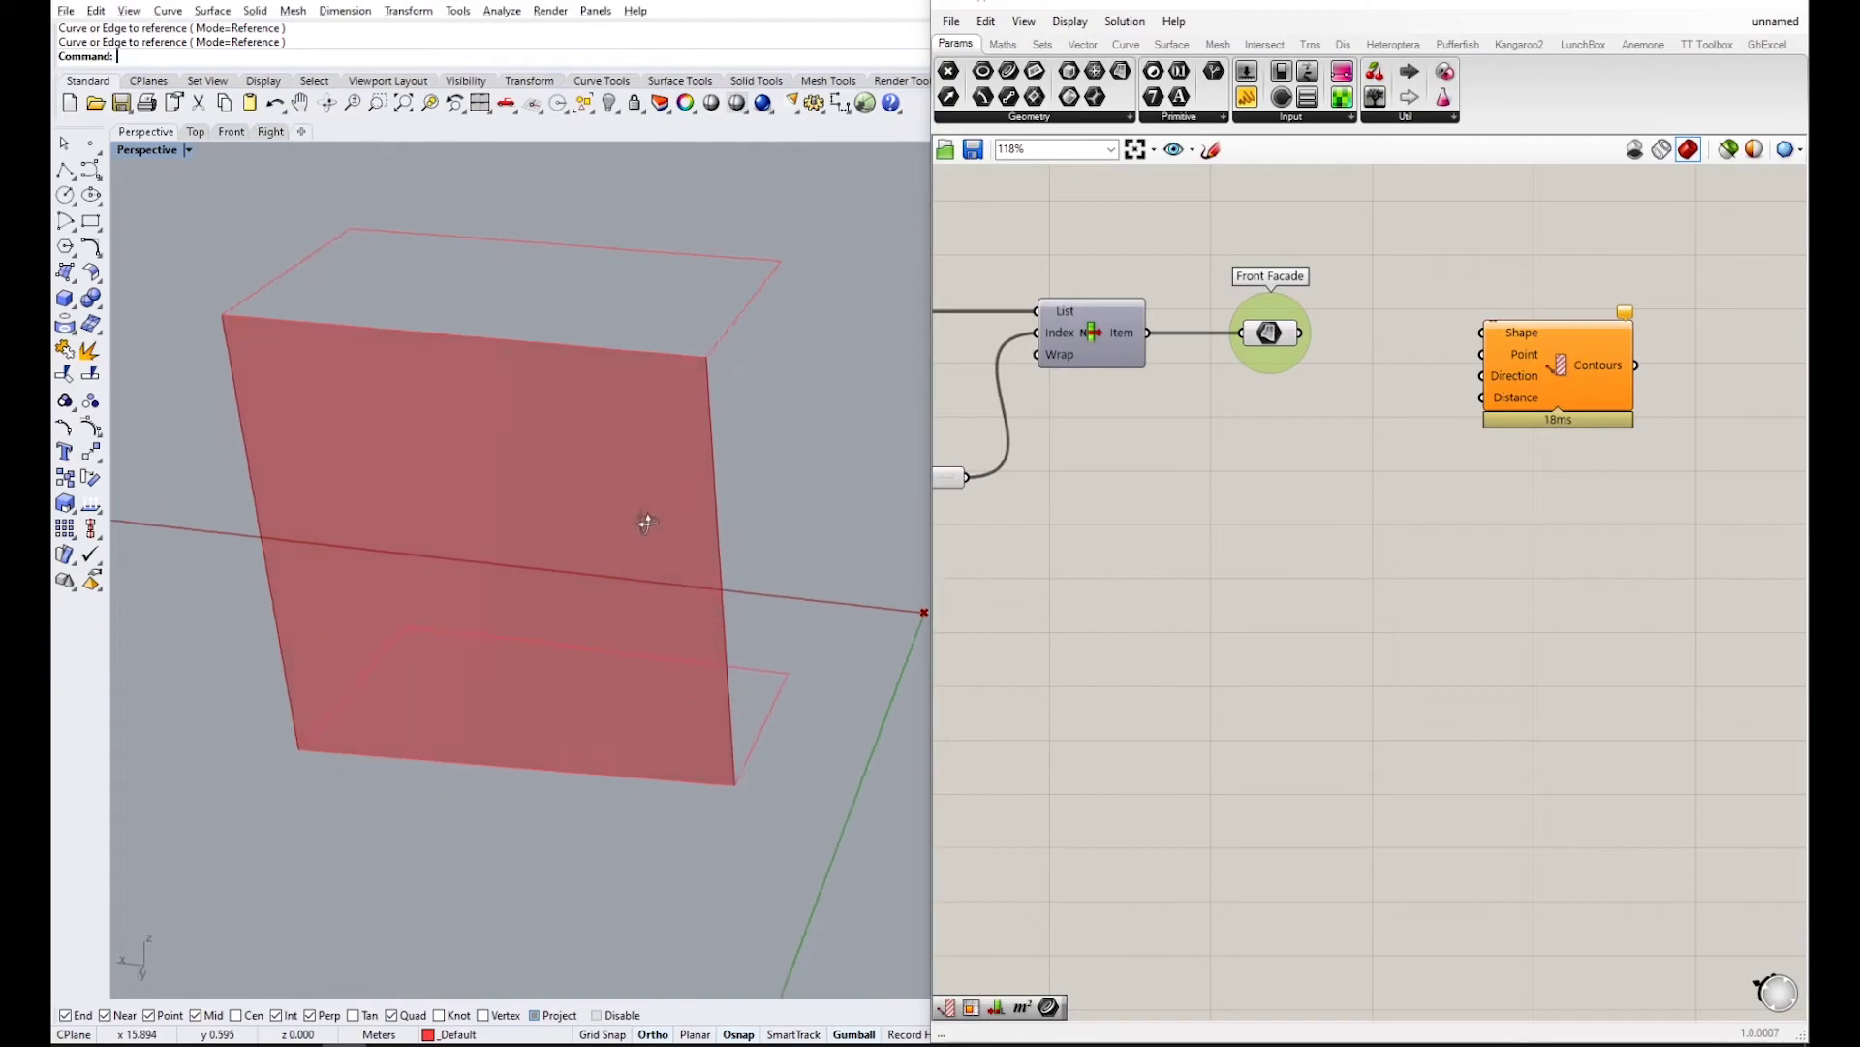
pyautogui.moveTo(1592, 348); pyautogui.dragTo(1604, 342)
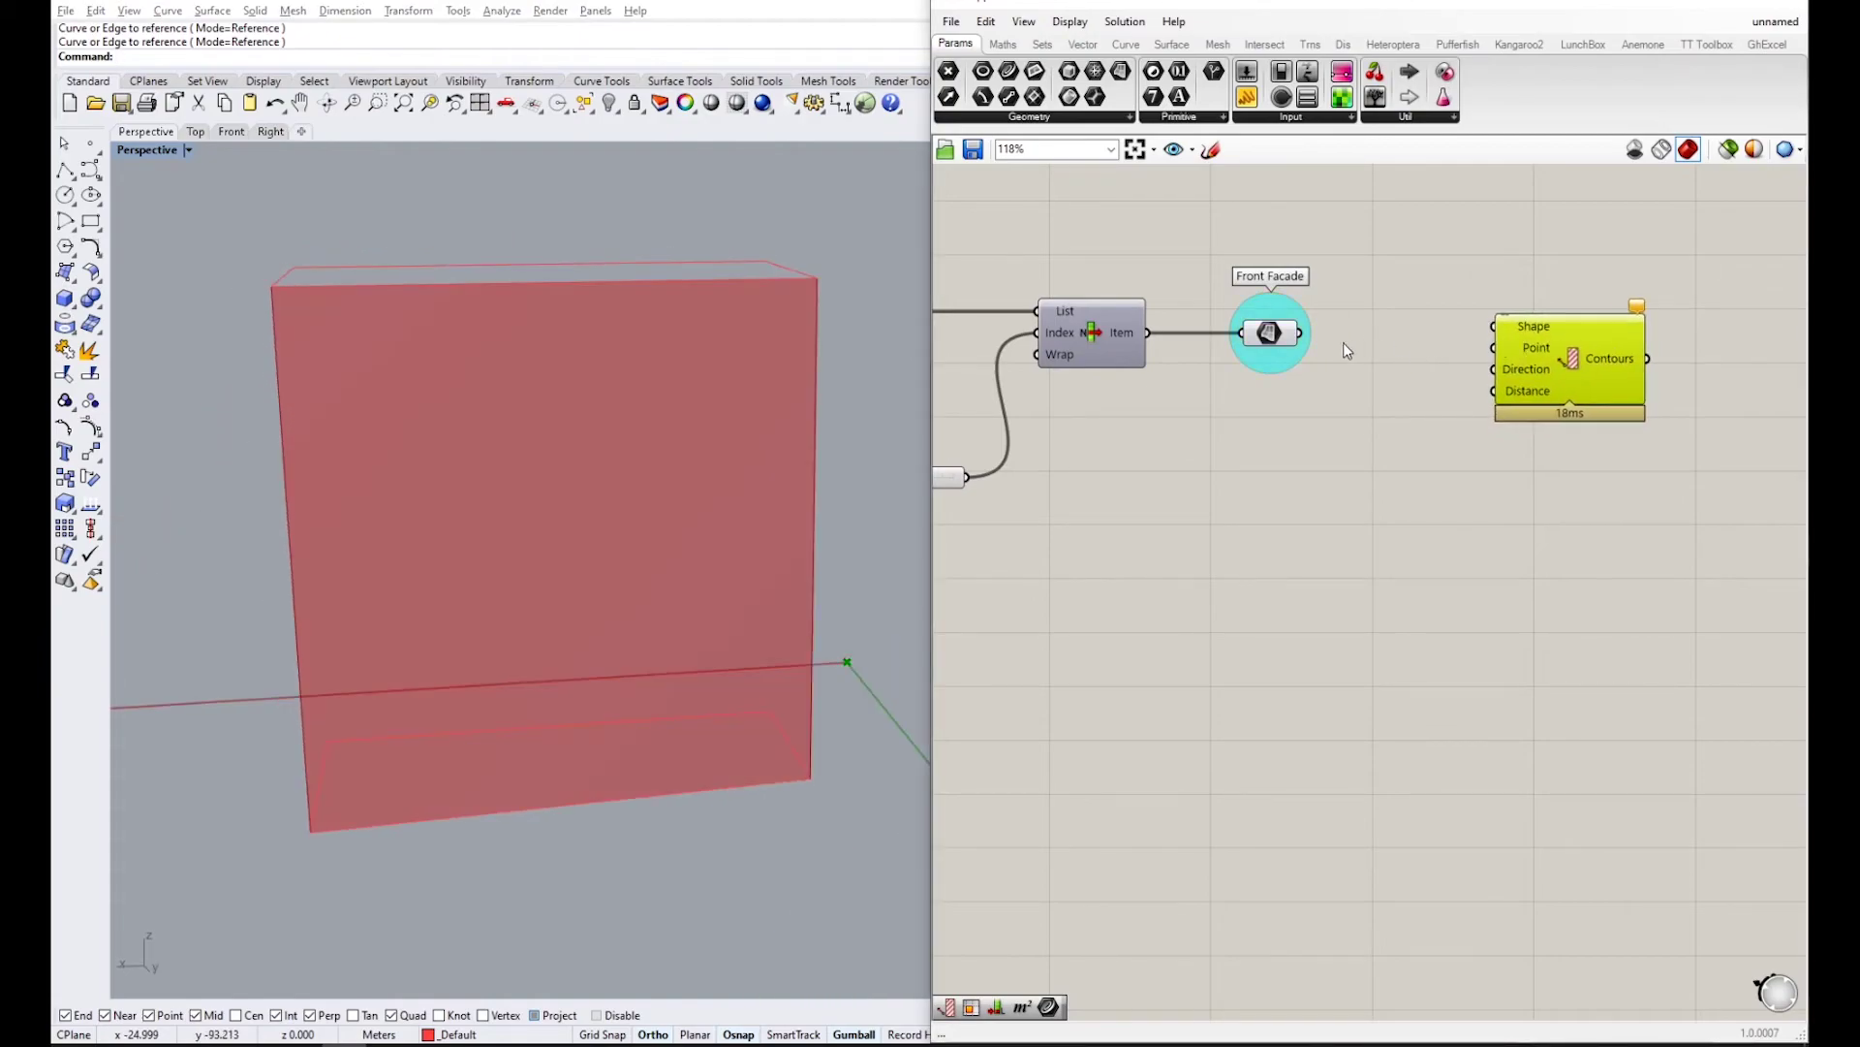
pyautogui.moveTo(1301, 334); pyautogui.dragTo(1570, 349)
# - Add a Unit Z vector component and connect its Unit vector output to Contour's Direction input
pyautogui.moveTo(682, 694); pyautogui.dragTo(830, 602, button='right')
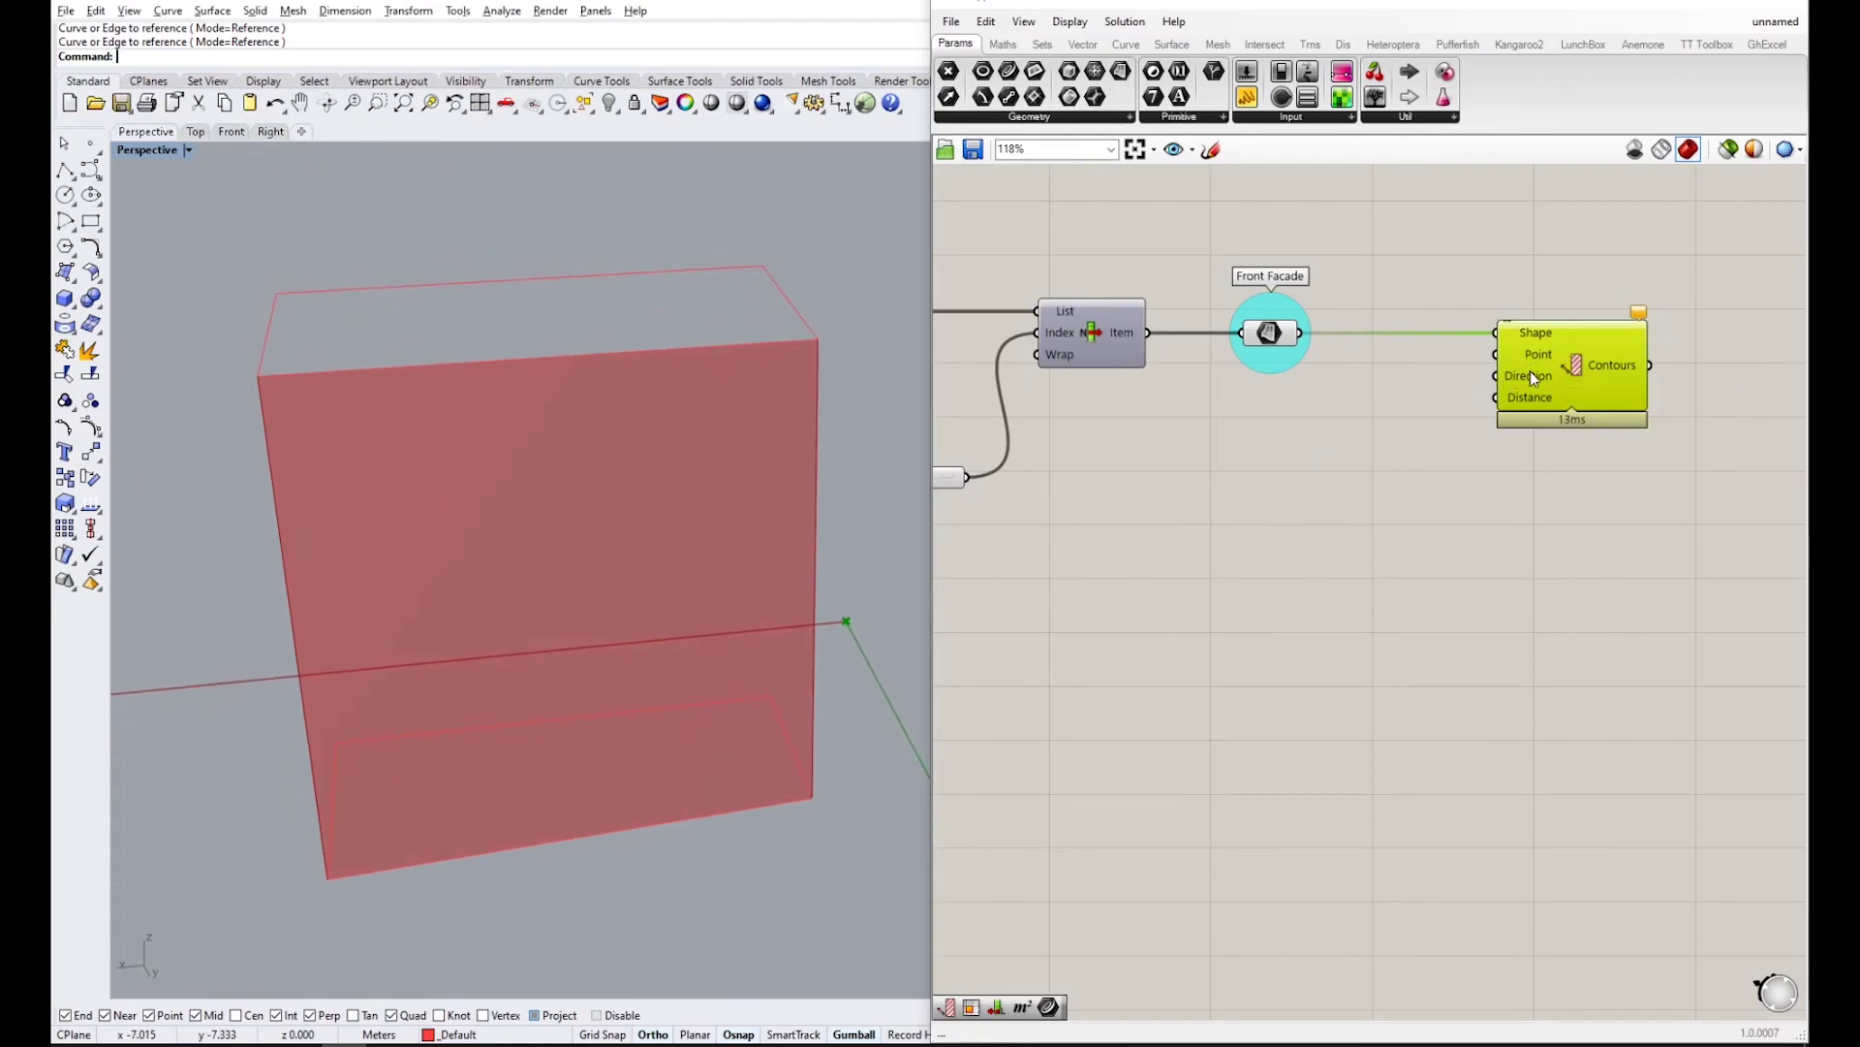
pyautogui.moveTo(735, 619); pyautogui.dragTo(657, 691, button='right')
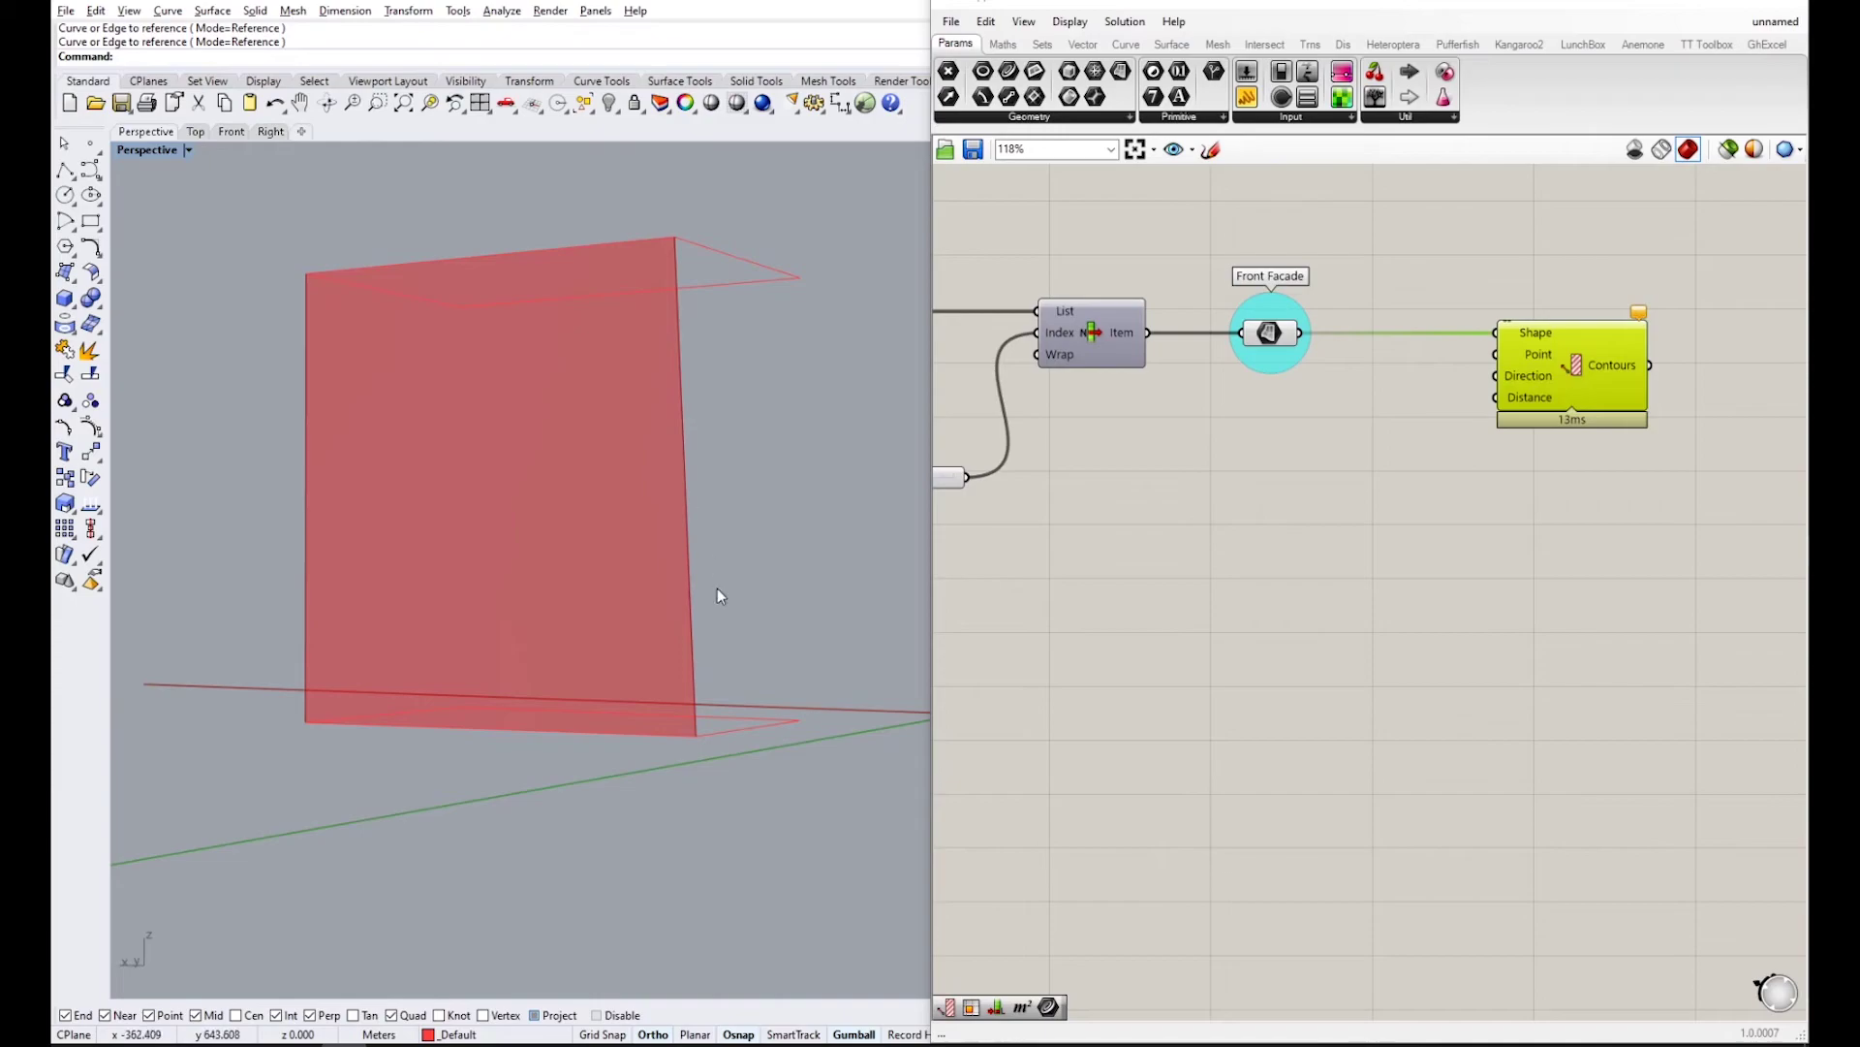
pyautogui.moveTo(689, 351); pyautogui.dragTo(804, 411, button='right')
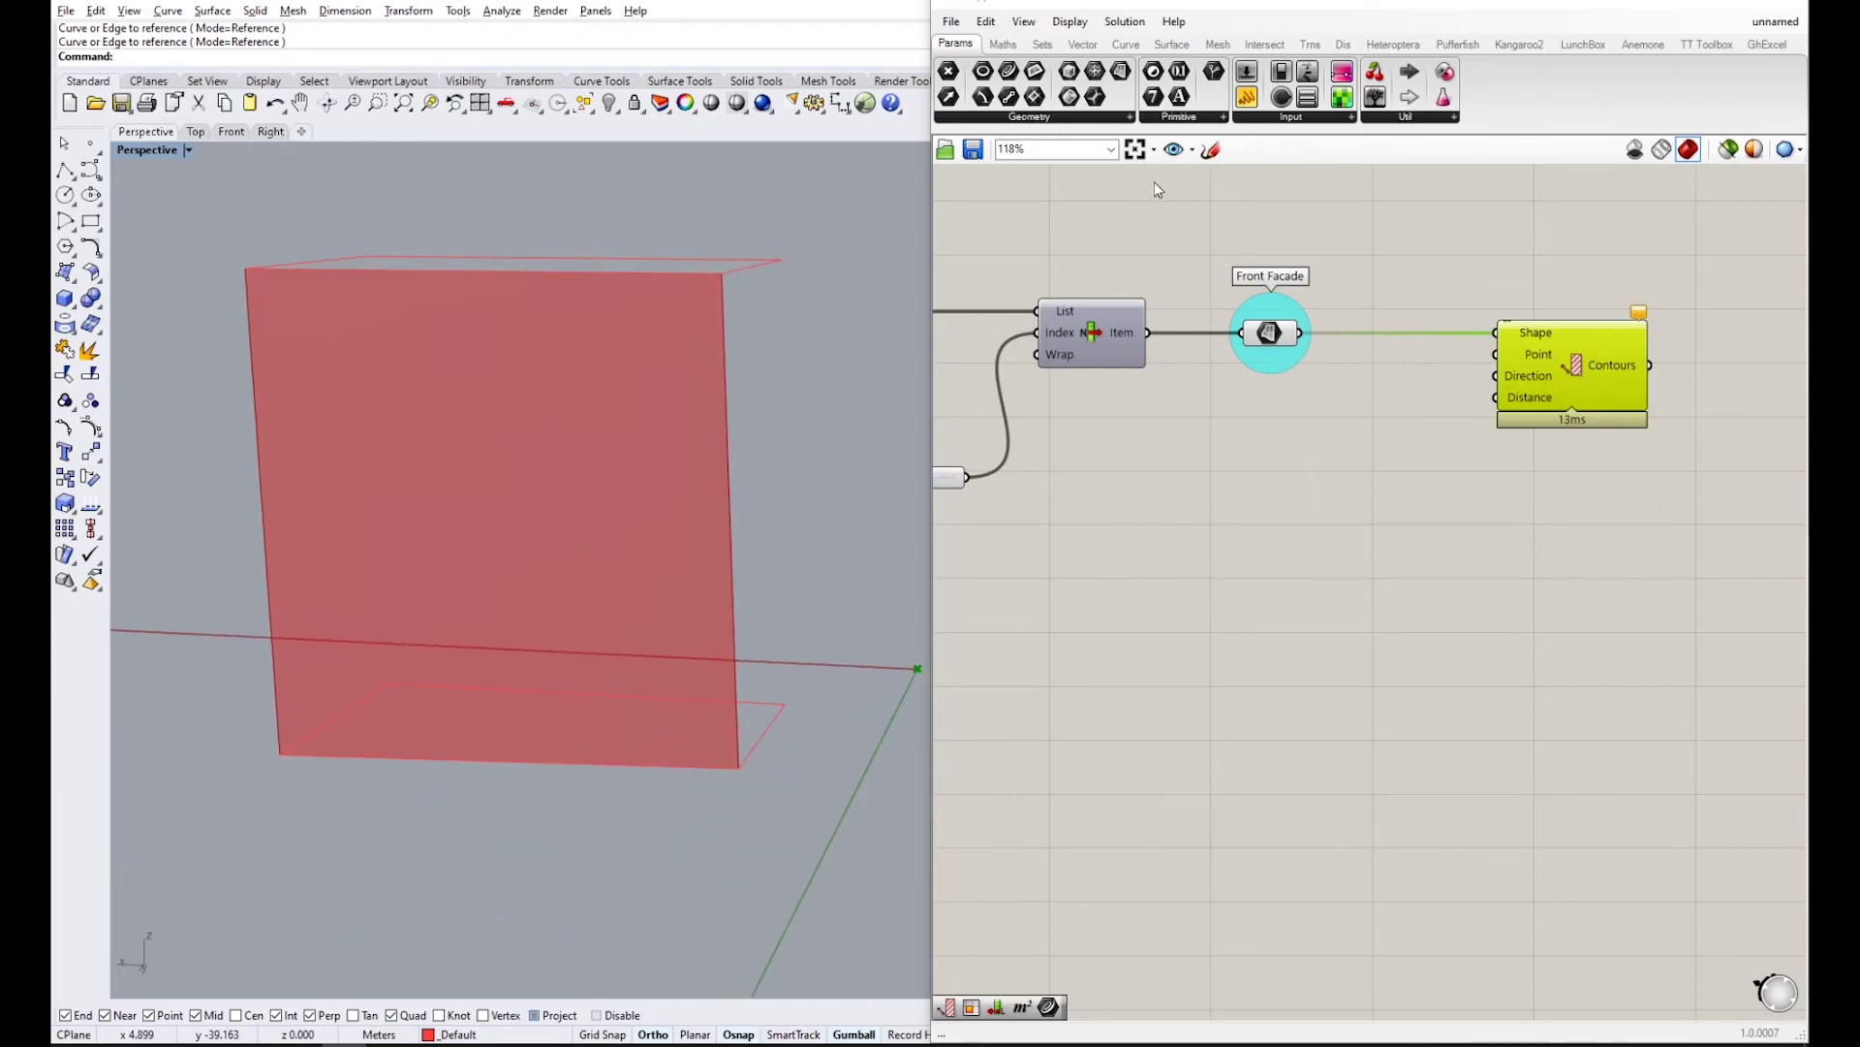
pyautogui.click(1083, 44)
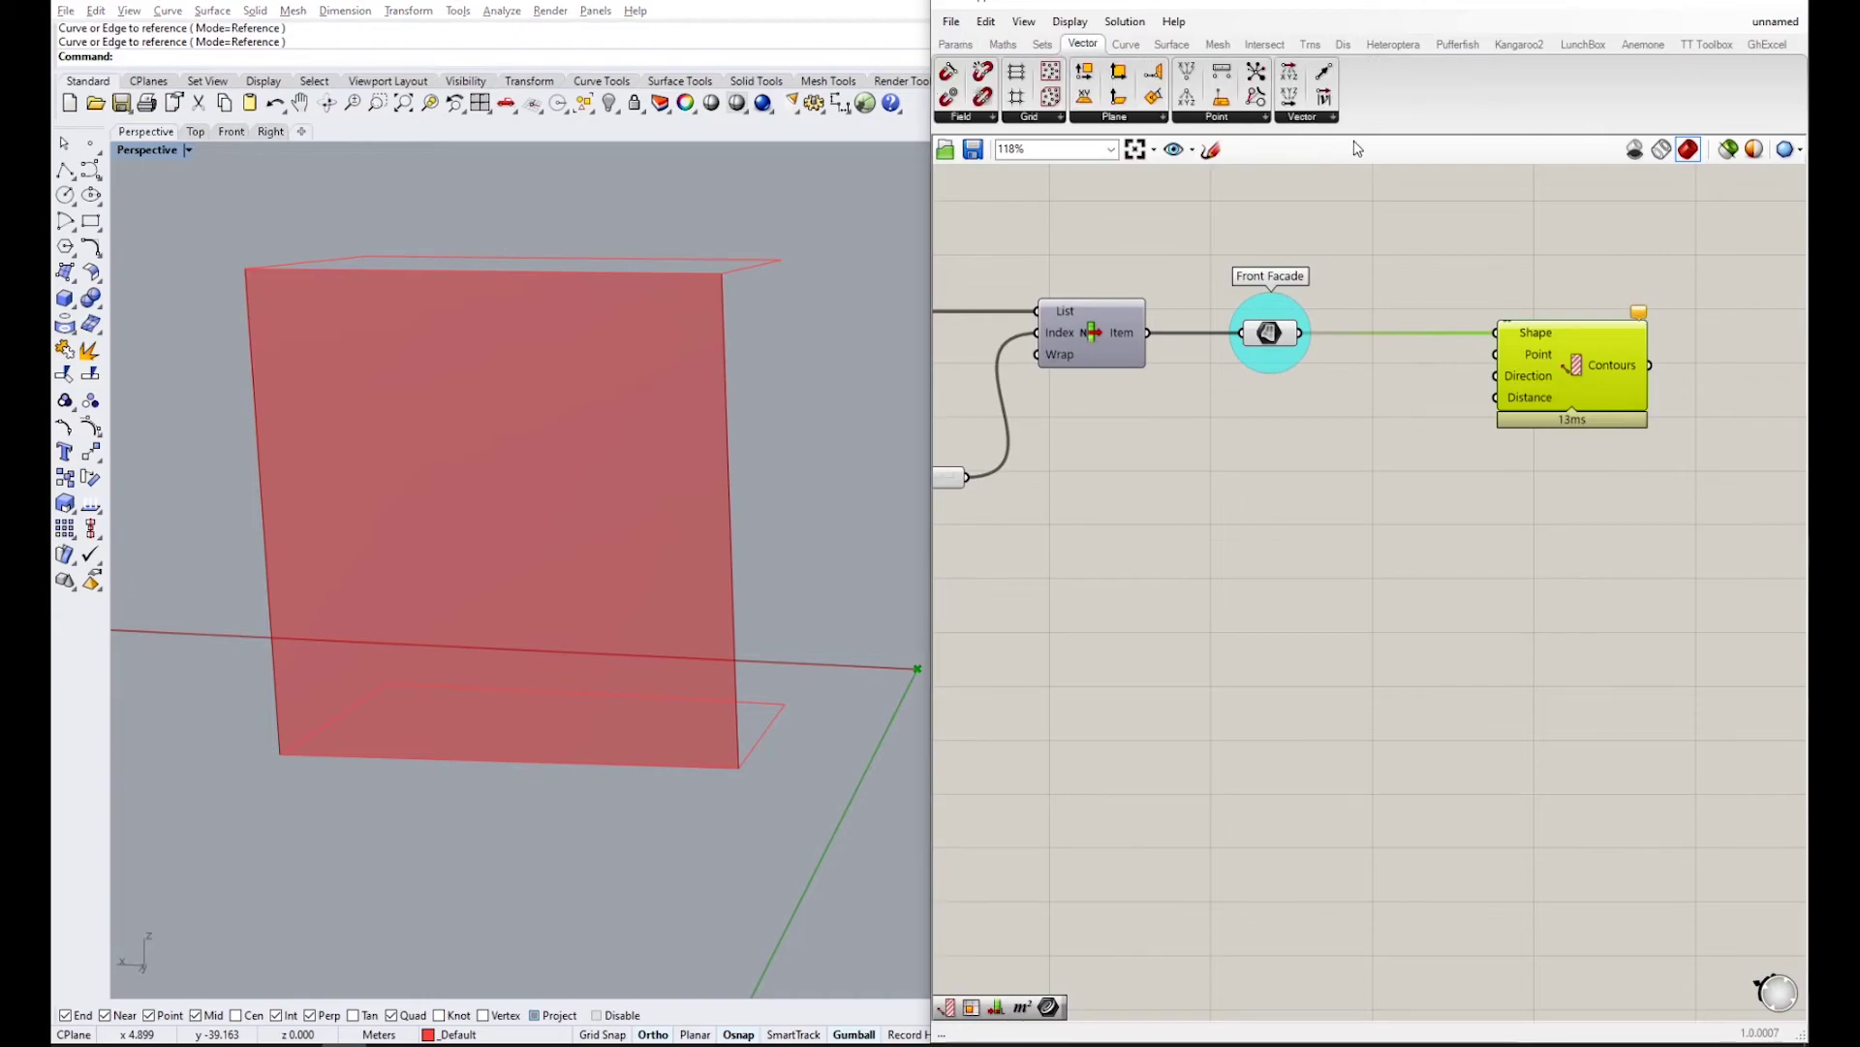
pyautogui.click(1316, 118)
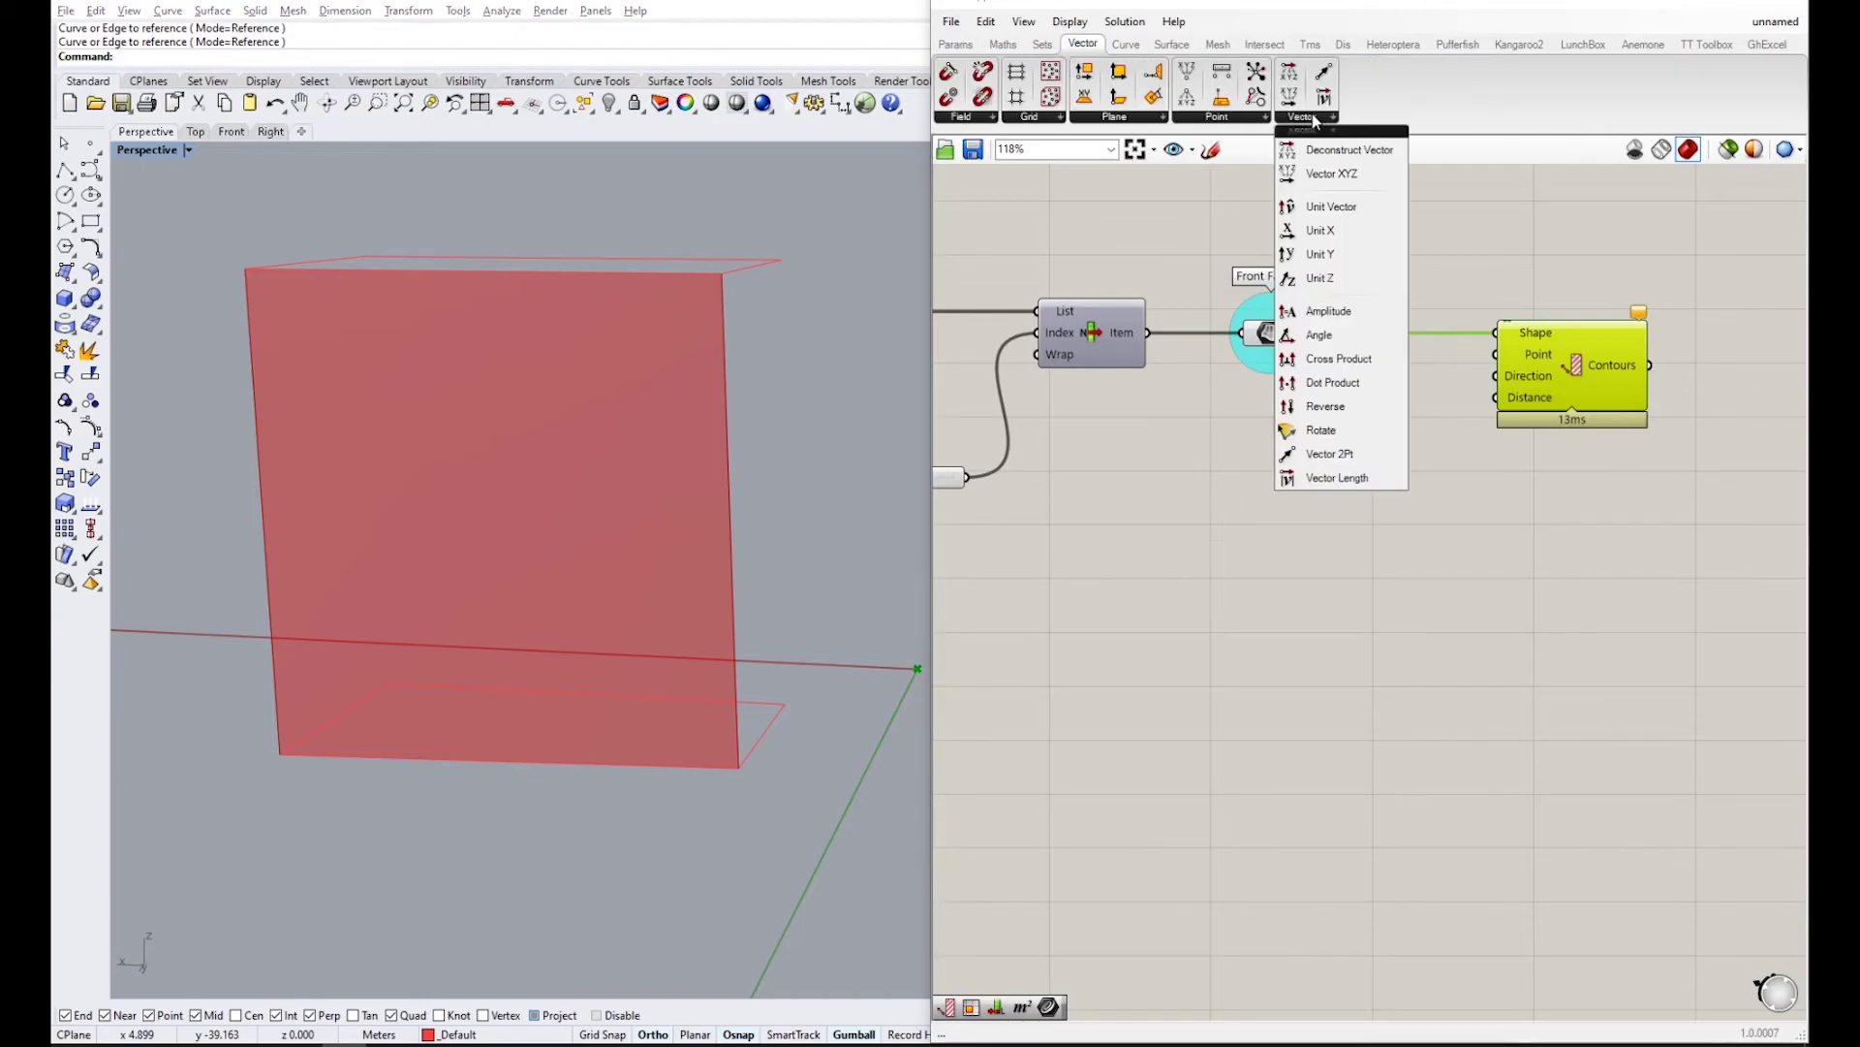
pyautogui.click(1341, 277)
pyautogui.click(1335, 446)
pyautogui.moveTo(1396, 457); pyautogui.dragTo(1269, 455, button='right')
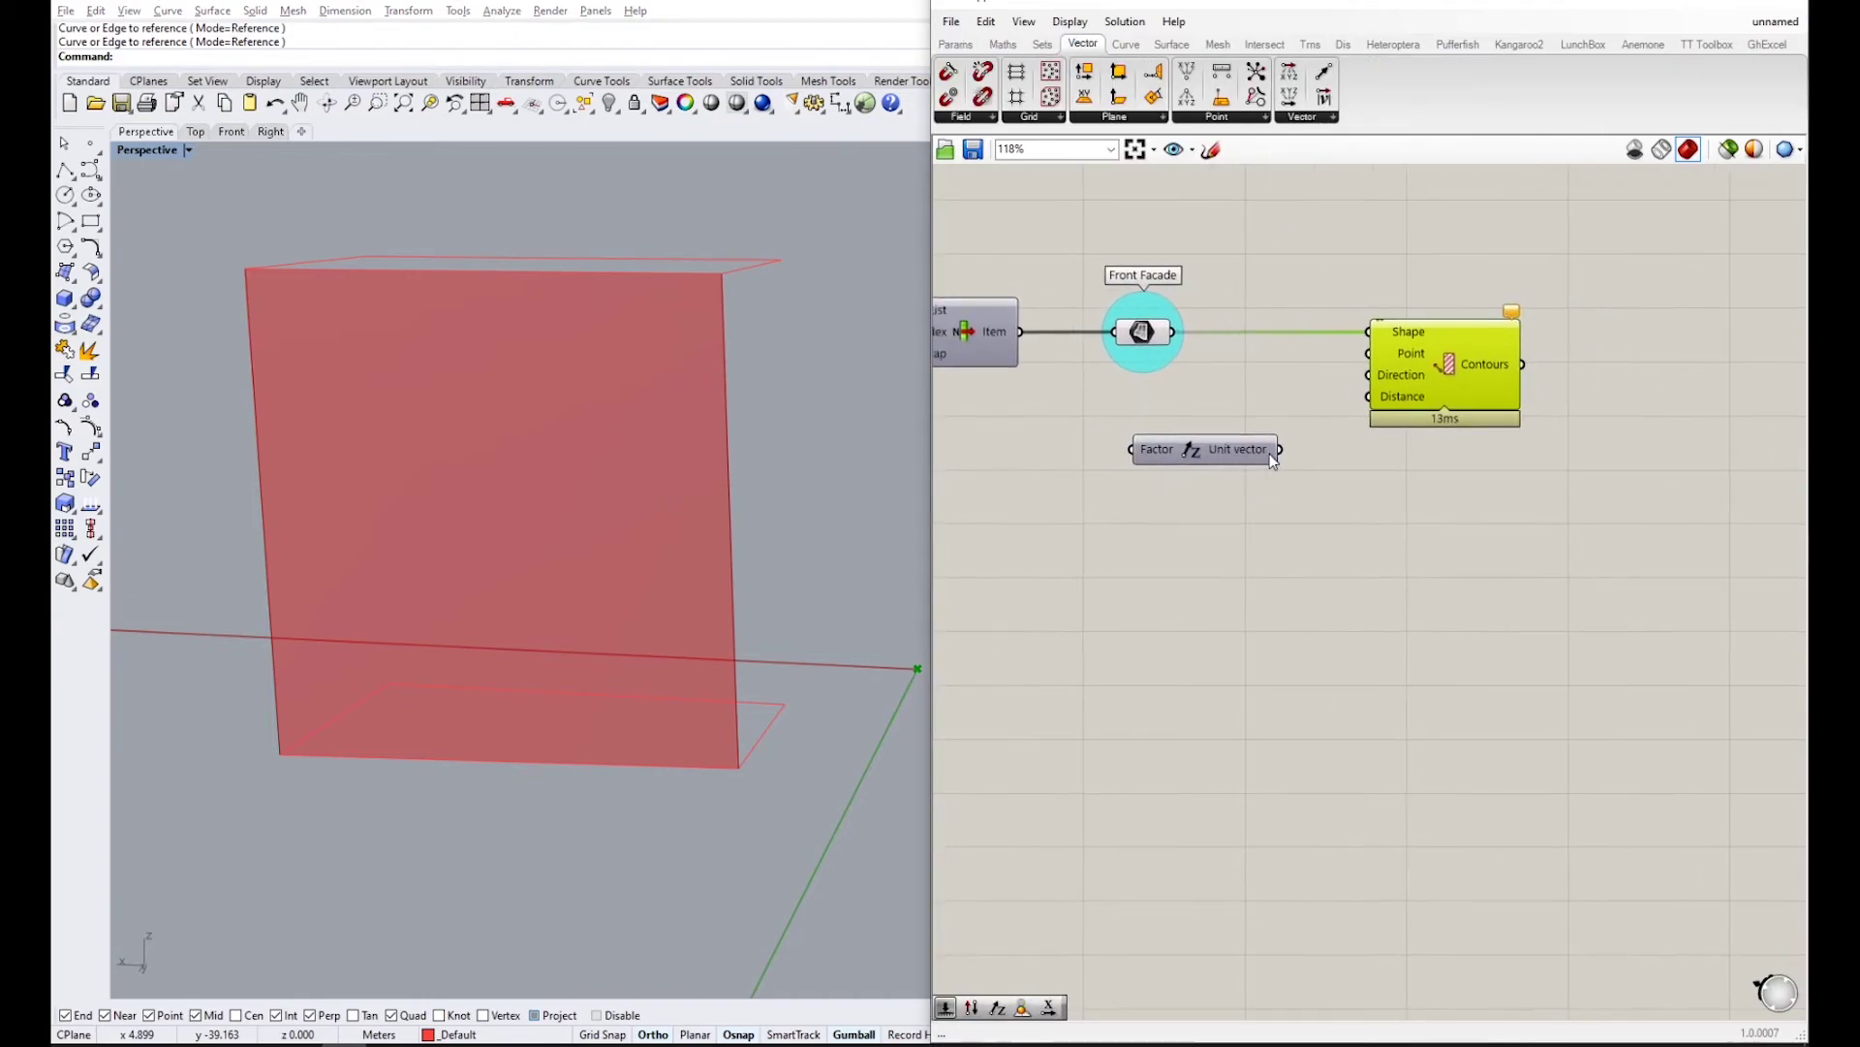
pyautogui.moveTo(1330, 402); pyautogui.dragTo(1543, 375)
pyautogui.moveTo(1246, 446); pyautogui.dragTo(1331, 369)
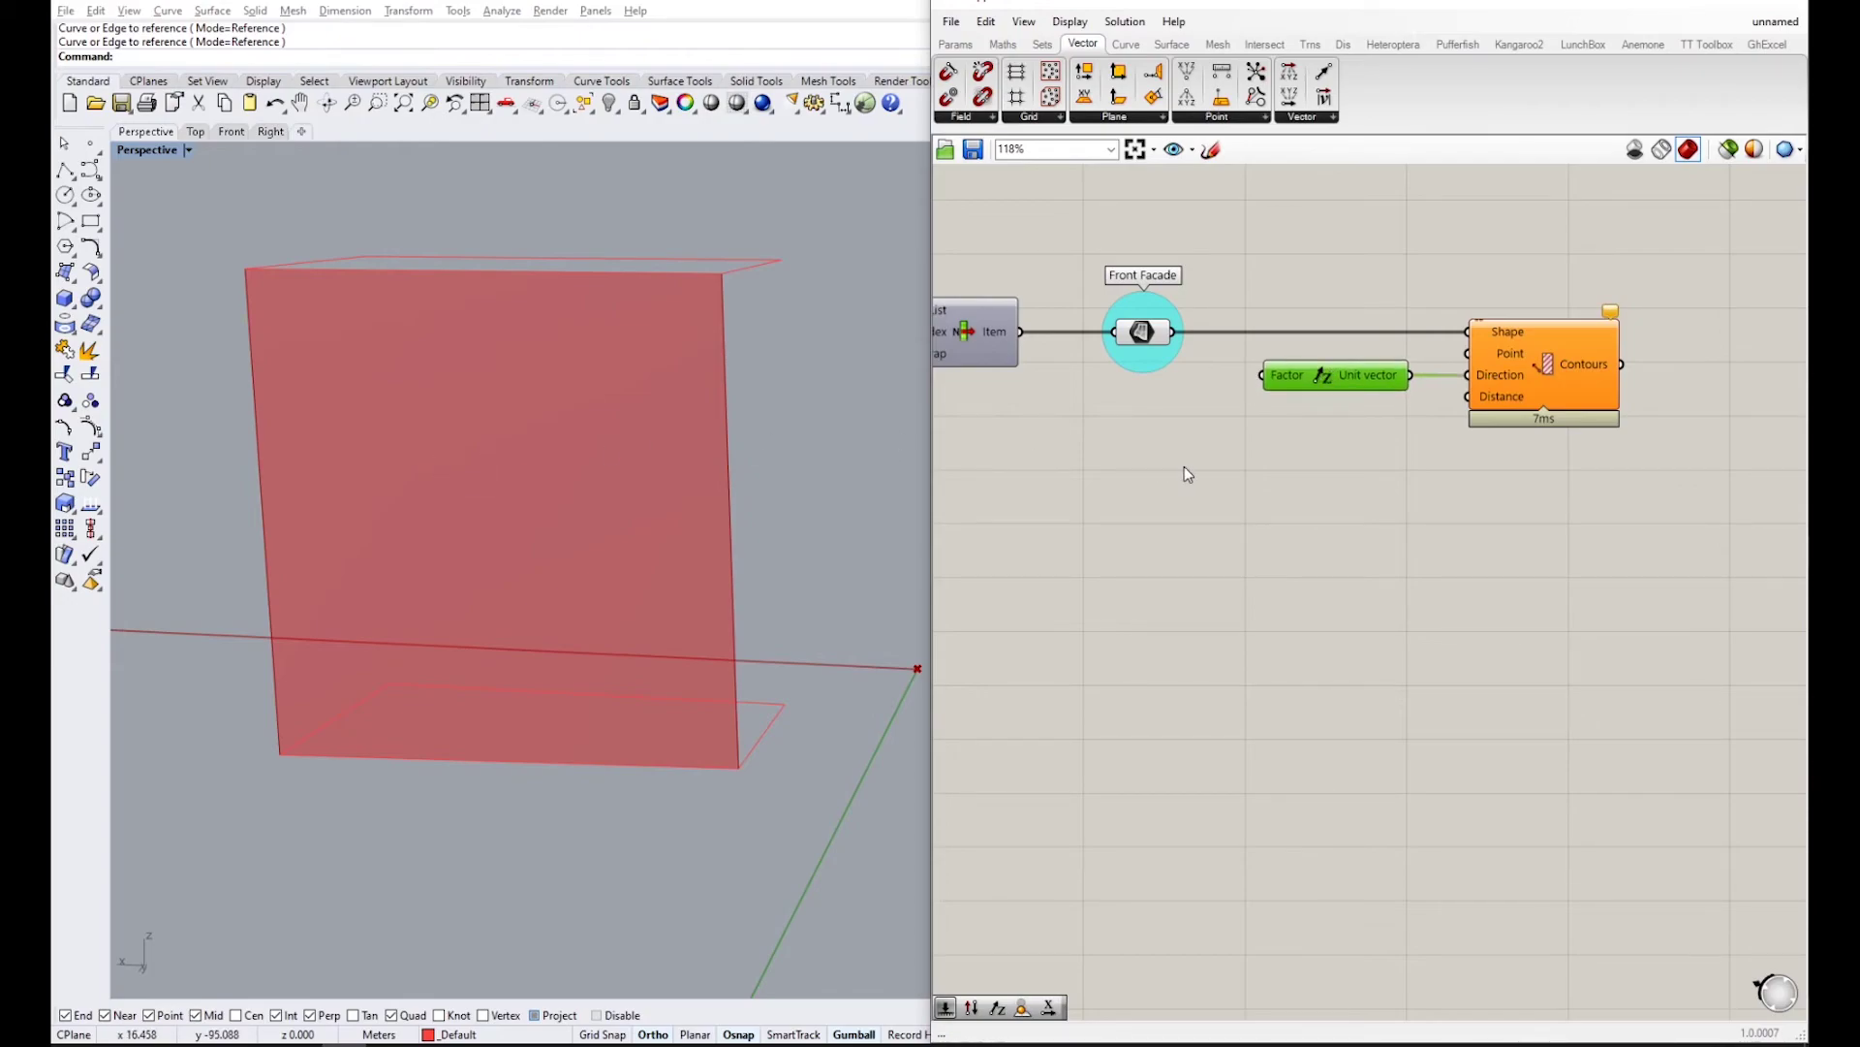
# - Create a number slider with the range 0.10 to 0.20, set it to 0.20 and give it three decimal digits
pyautogui.doubleClick(1281, 479)
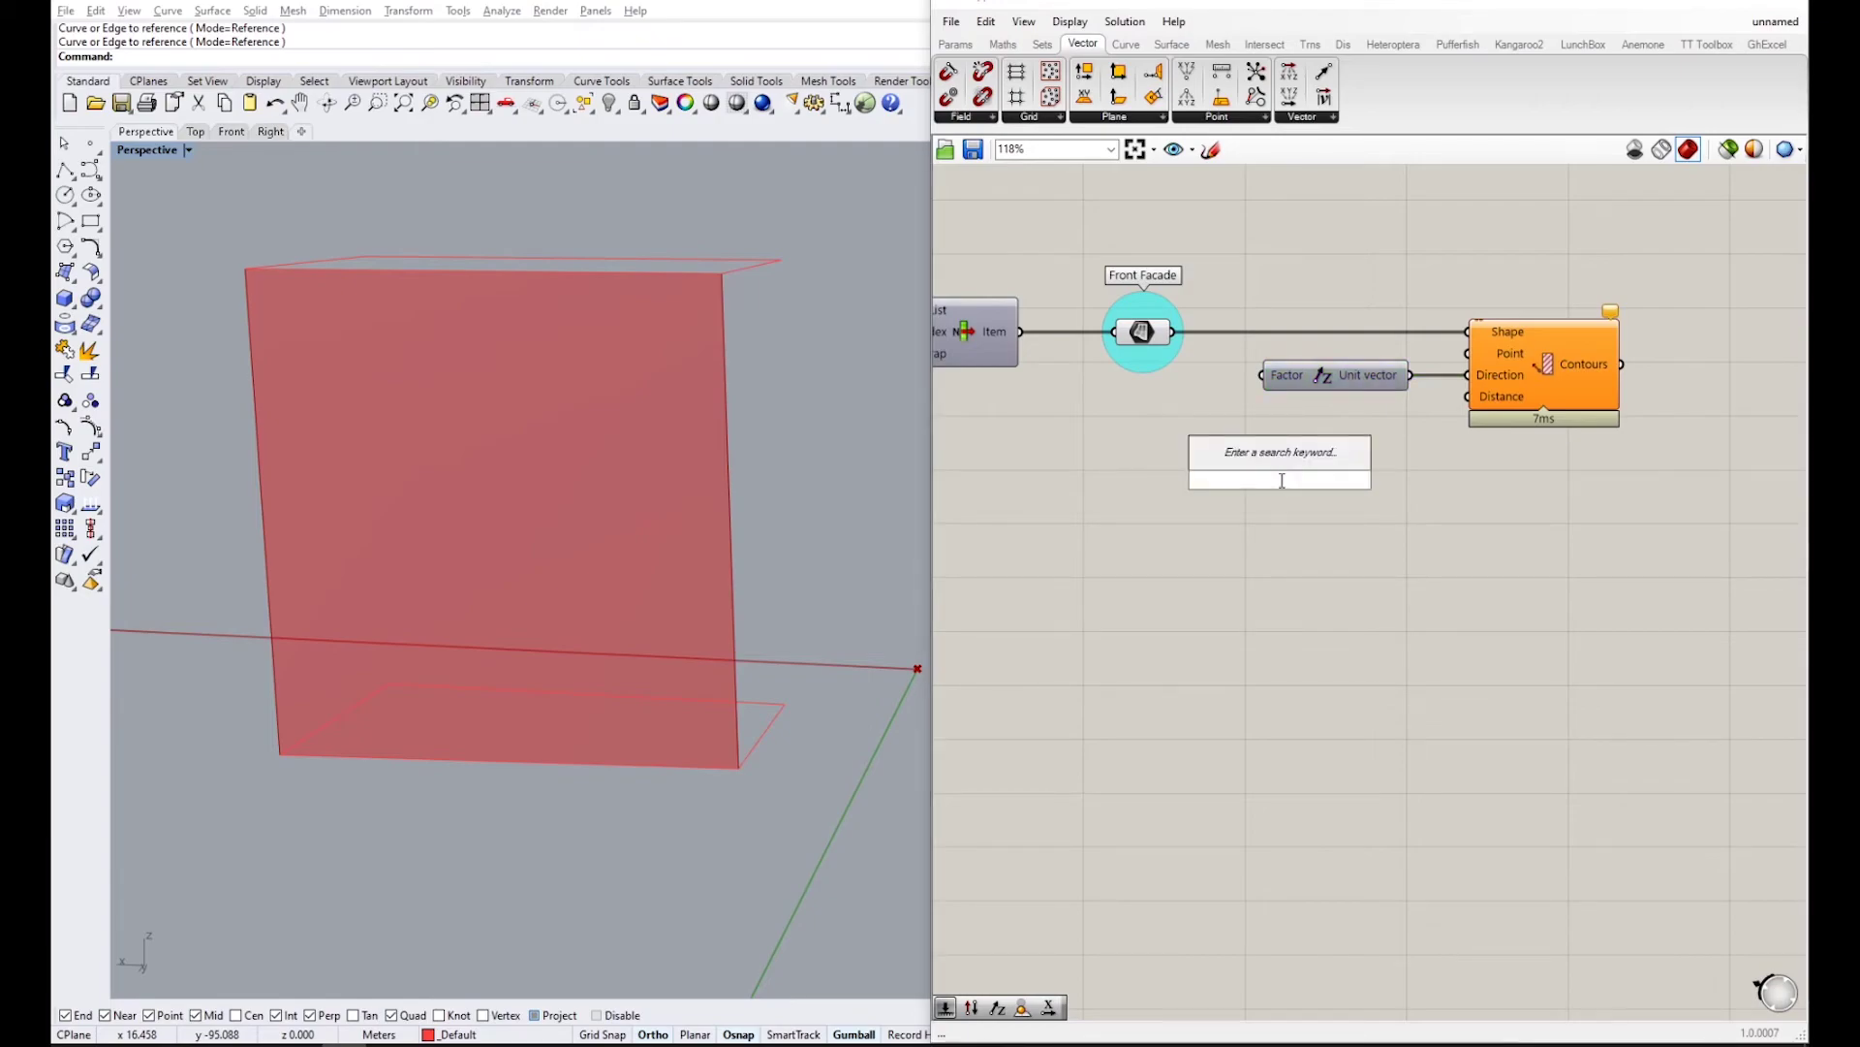
pyautogui.write('0.10<0.20')
pyautogui.scroll(2, 1281, 480)
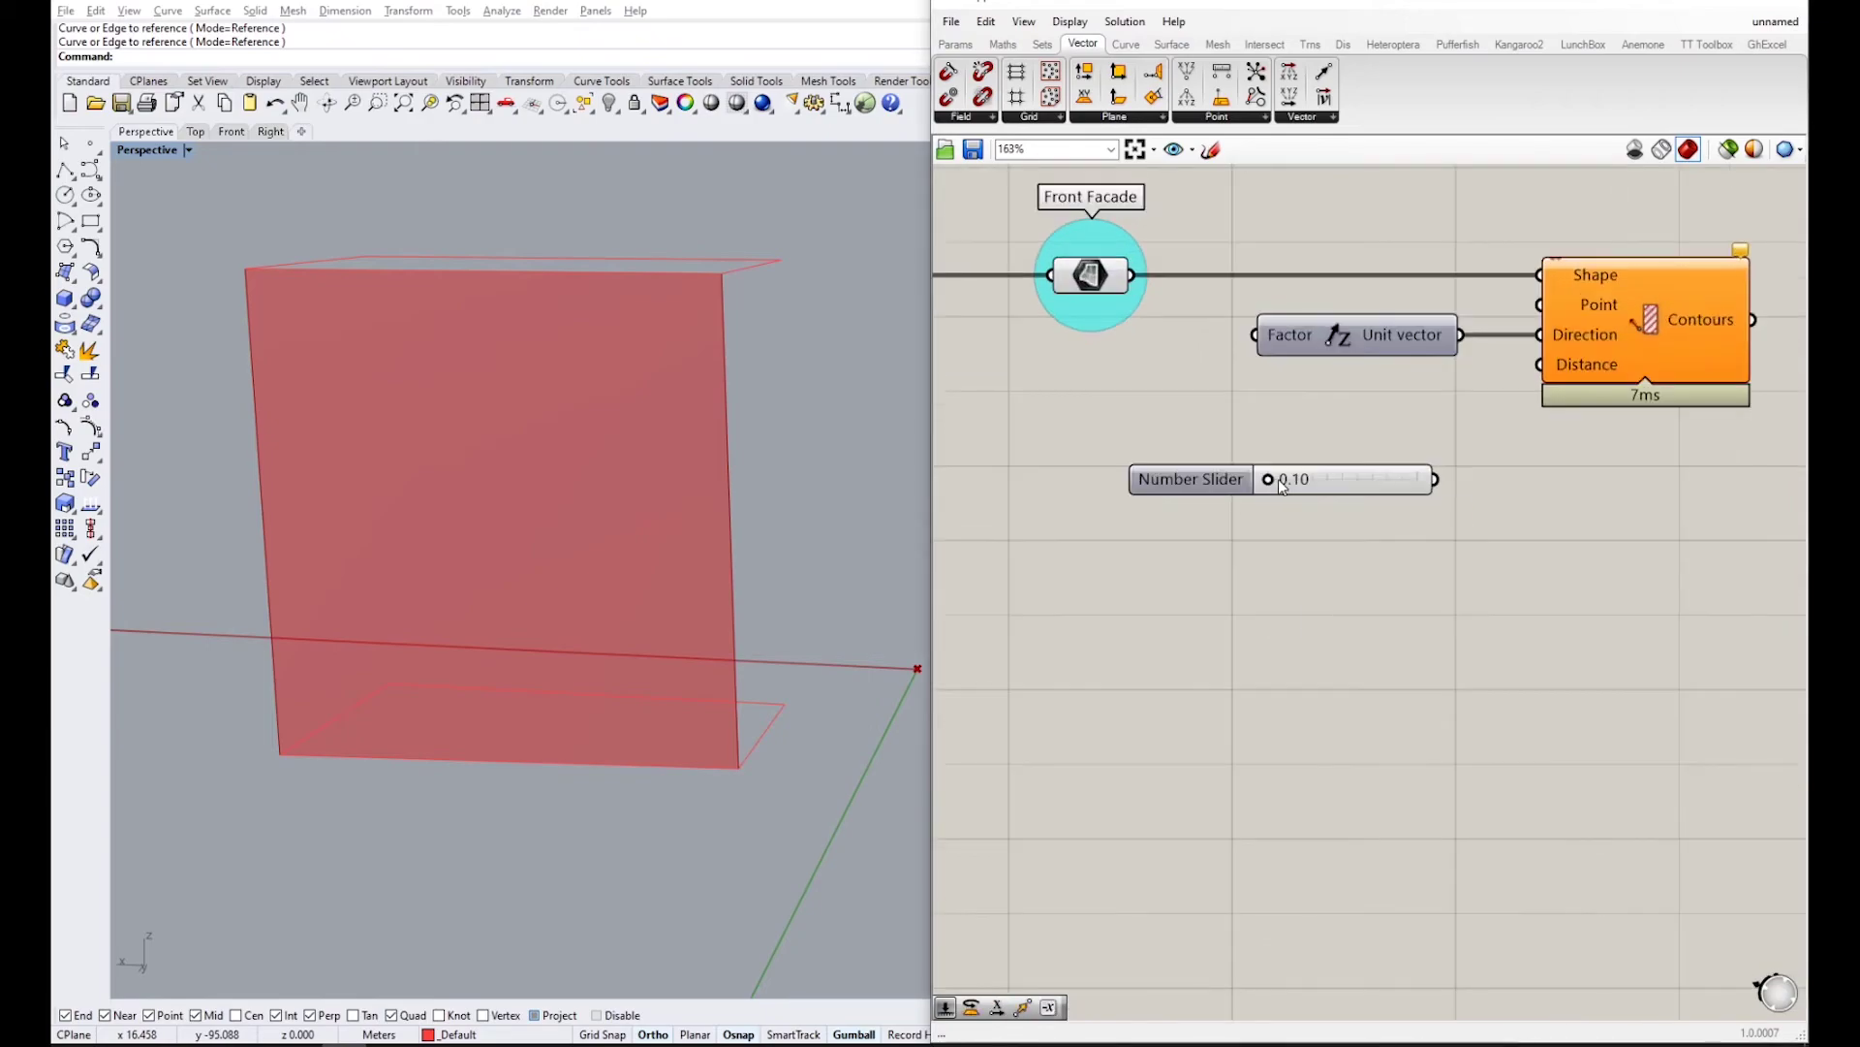
pyautogui.moveTo(1272, 483); pyautogui.dragTo(1526, 492)
pyautogui.doubleClick(1223, 494)
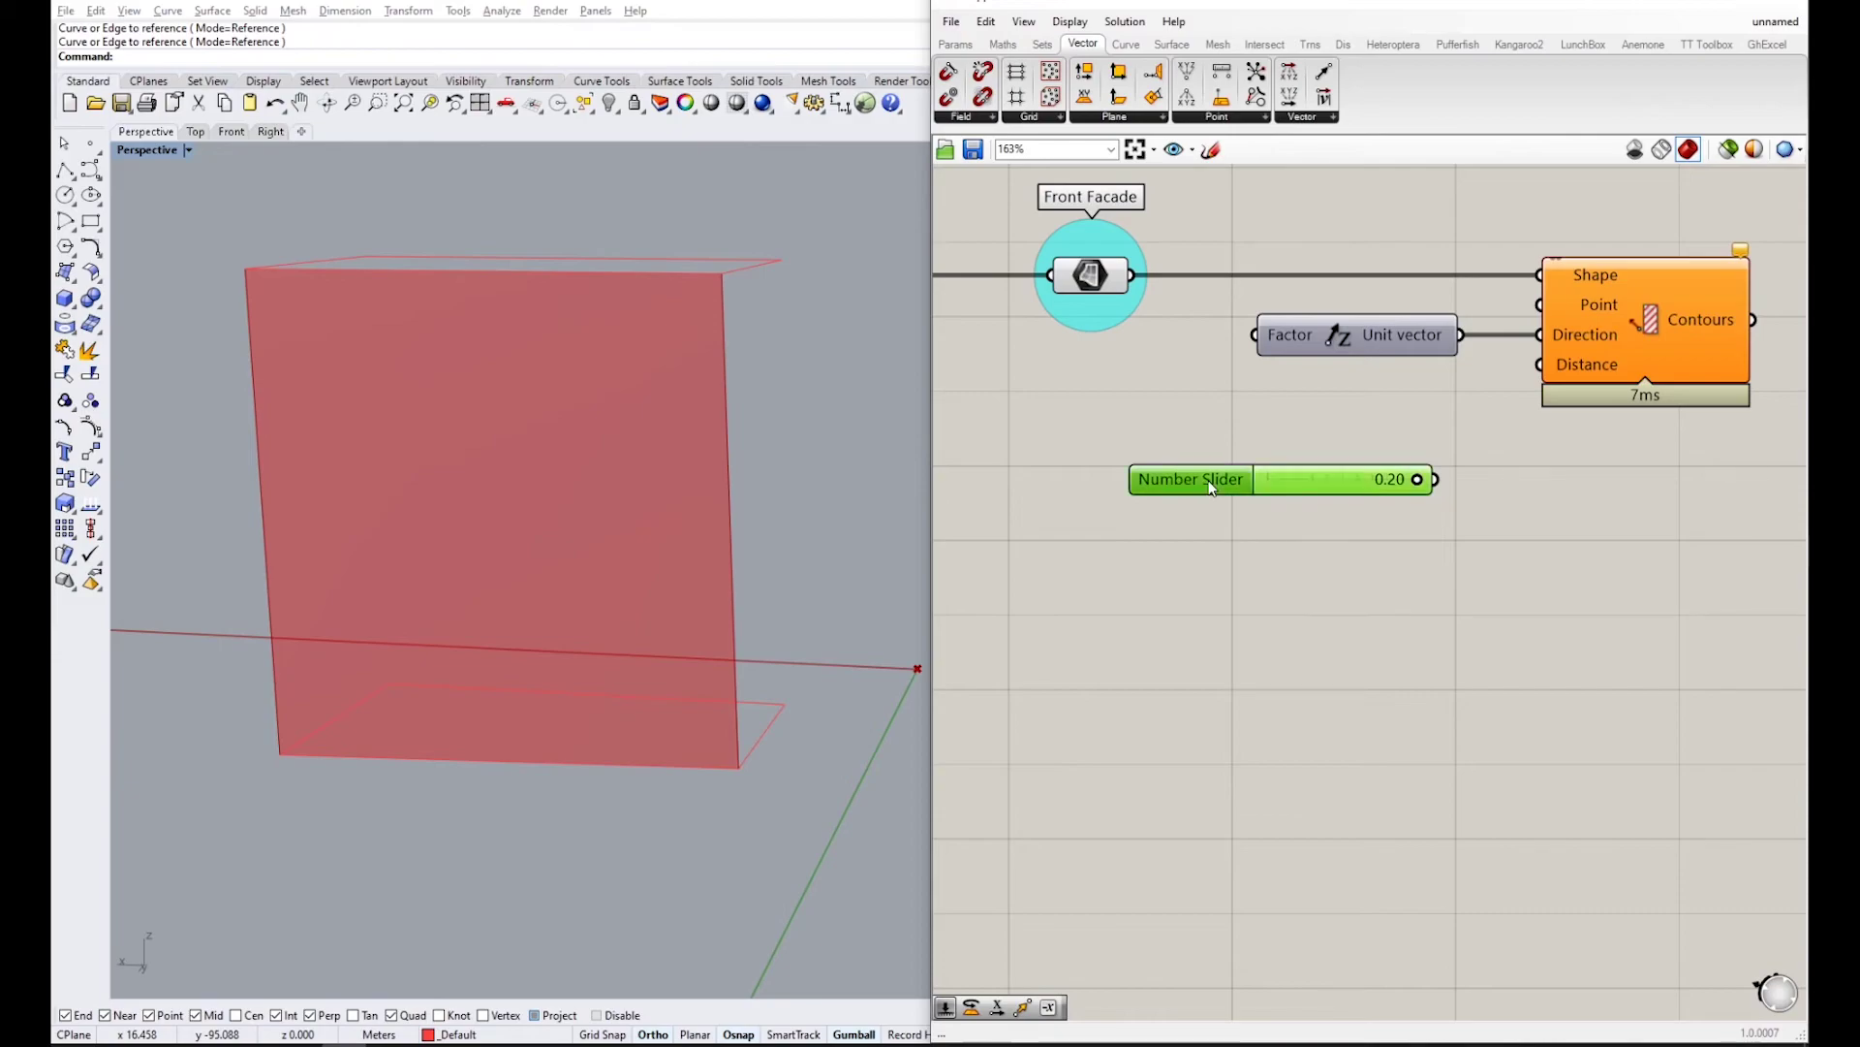
pyautogui.moveTo(1223, 454); pyautogui.dragTo(1245, 457)
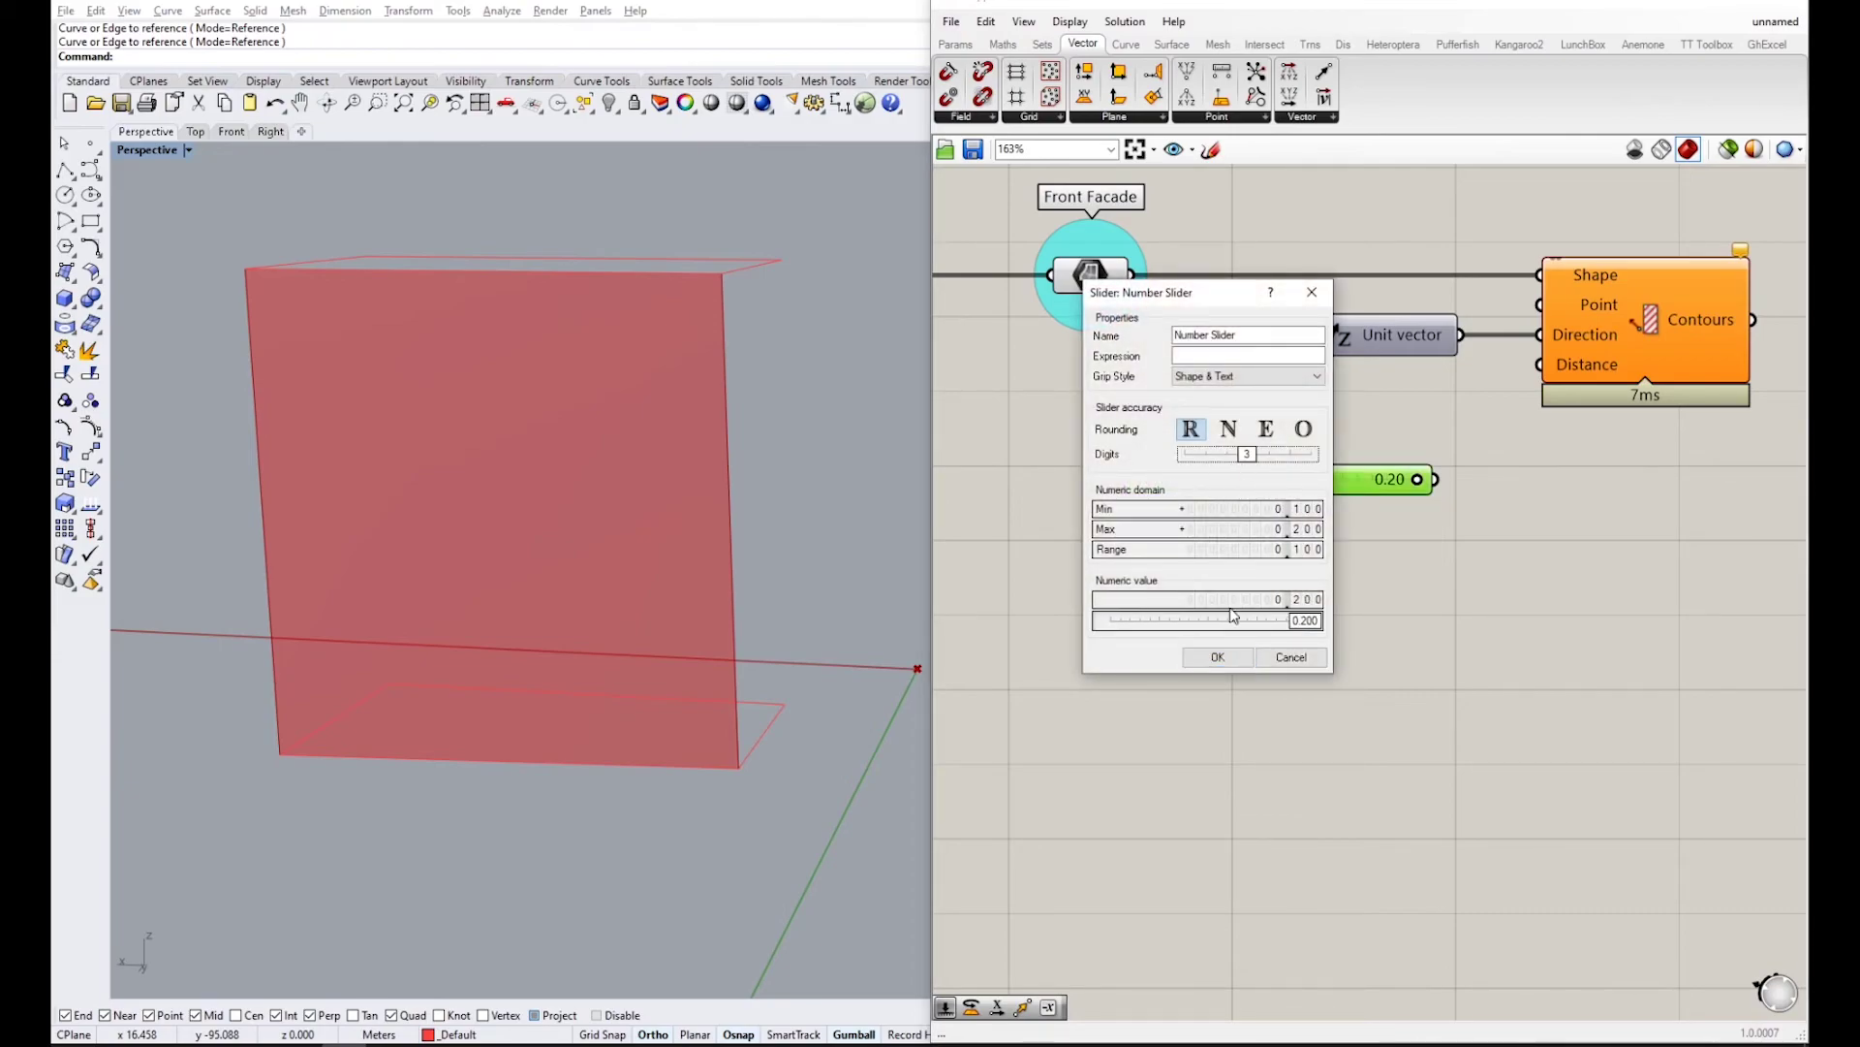
pyautogui.click(1218, 657)
# - Connect the number slider to Contour's Distance input and set it to 0.200
pyautogui.moveTo(1416, 482); pyautogui.dragTo(1540, 364)
pyautogui.click(1197, 482)
pyautogui.scroll(3, 1170, 532)
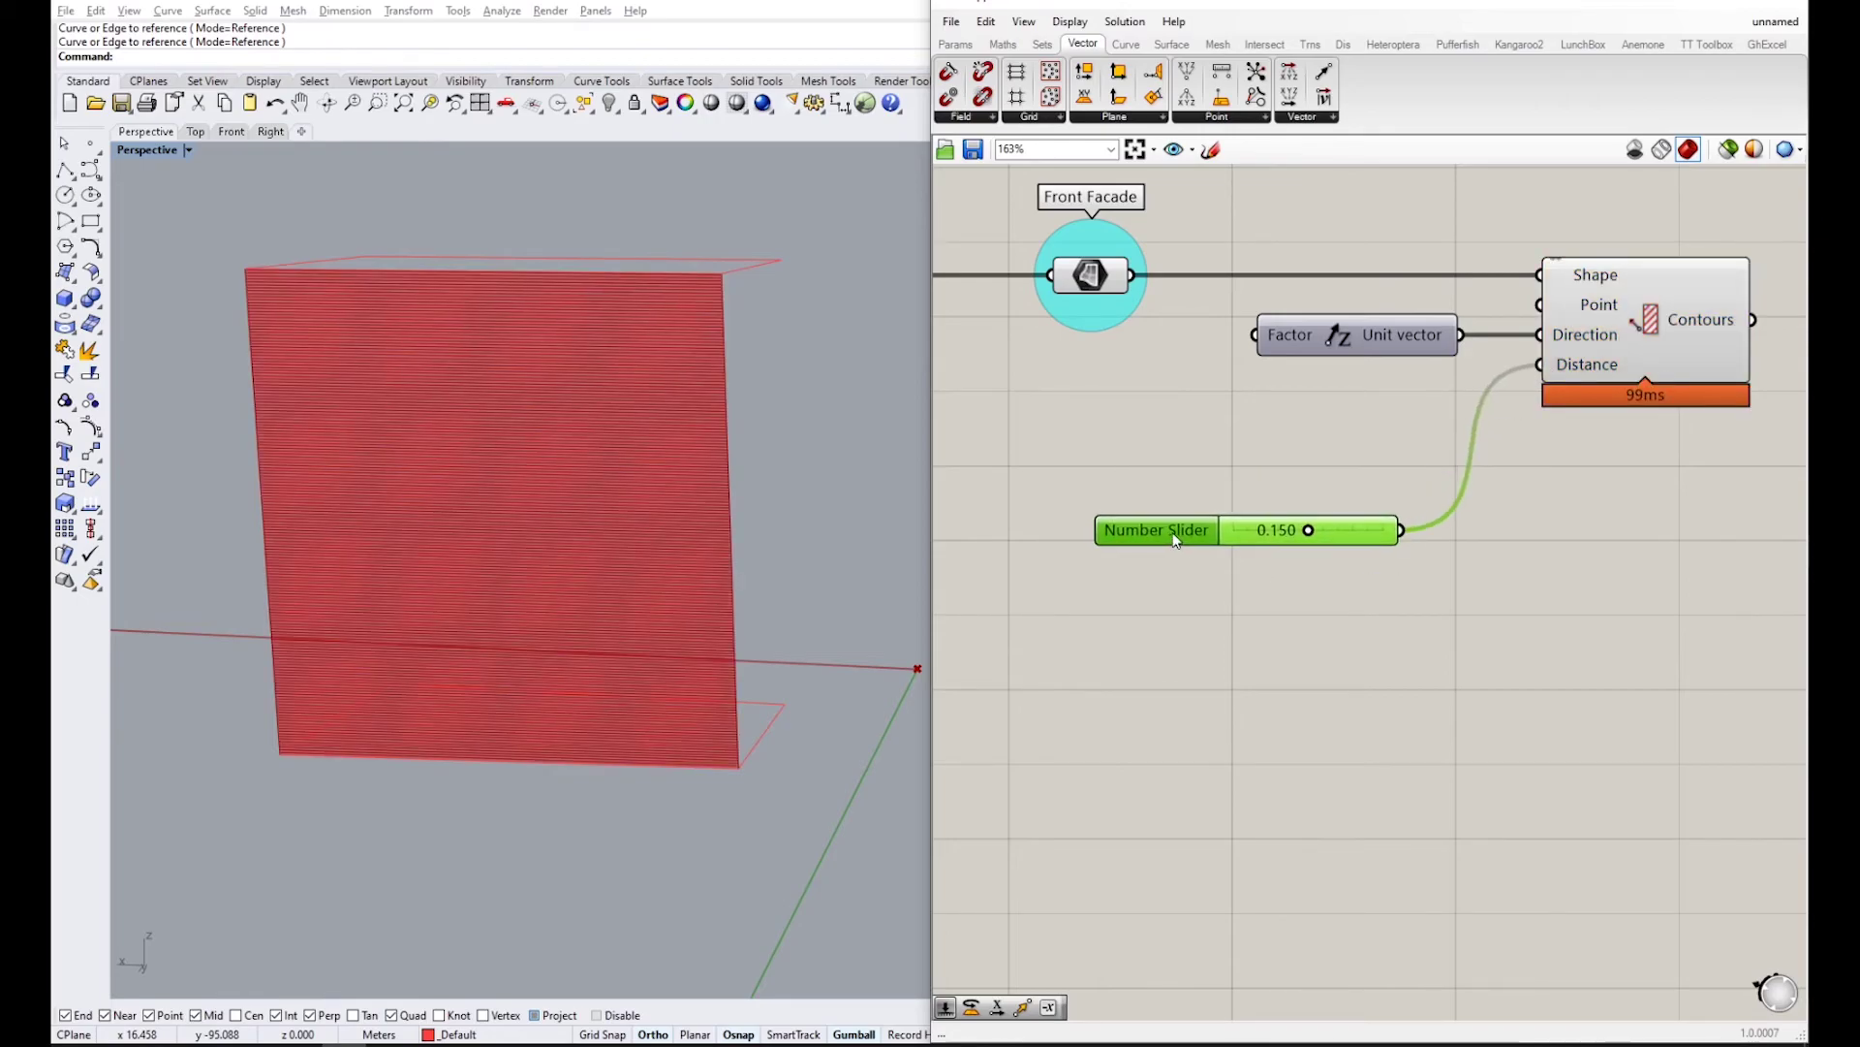
pyautogui.moveTo(1312, 528); pyautogui.dragTo(1445, 528)
pyautogui.click(1260, 620)
# - Rename the contour distance slider as Gap
pyautogui.moveTo(740, 579); pyautogui.dragTo(761, 625, button='right')
pyautogui.click(1095, 525)
pyautogui.rightClick(1097, 526)
pyautogui.moveTo(1203, 538); pyautogui.dragTo(1045, 543)
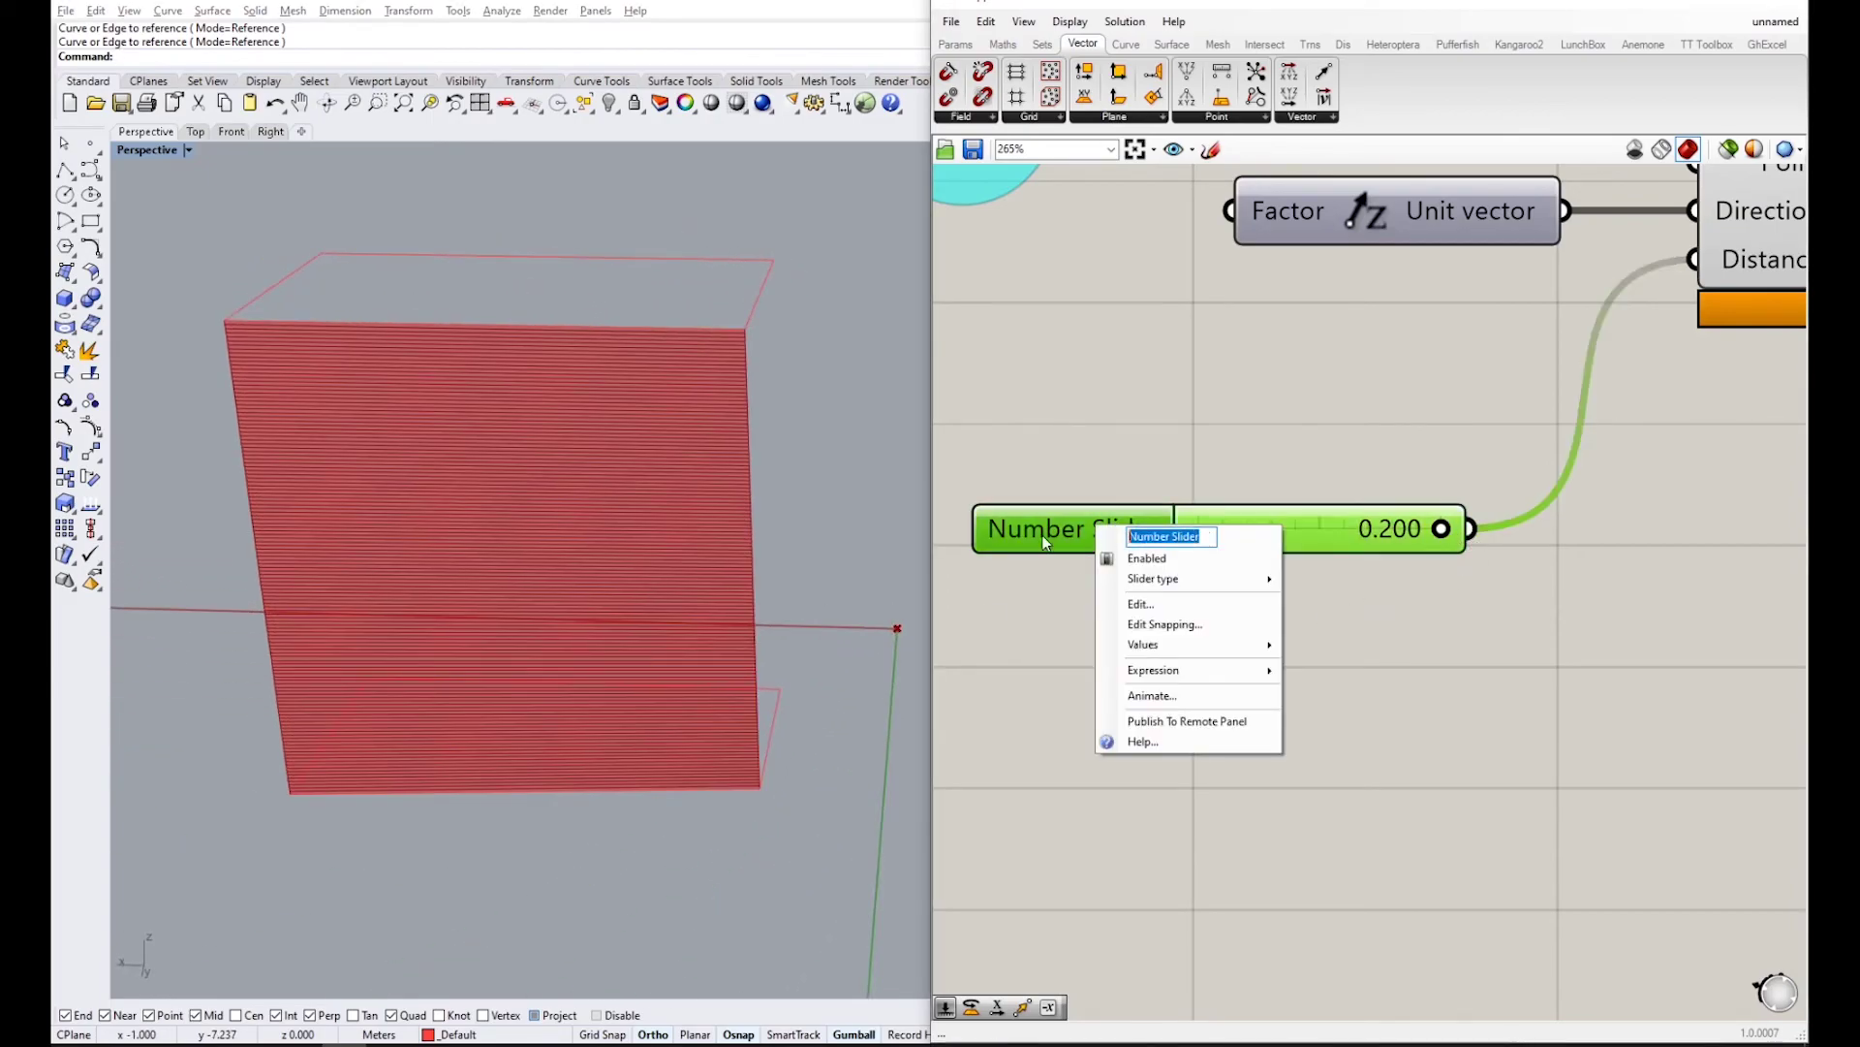
pyautogui.write('Gap')
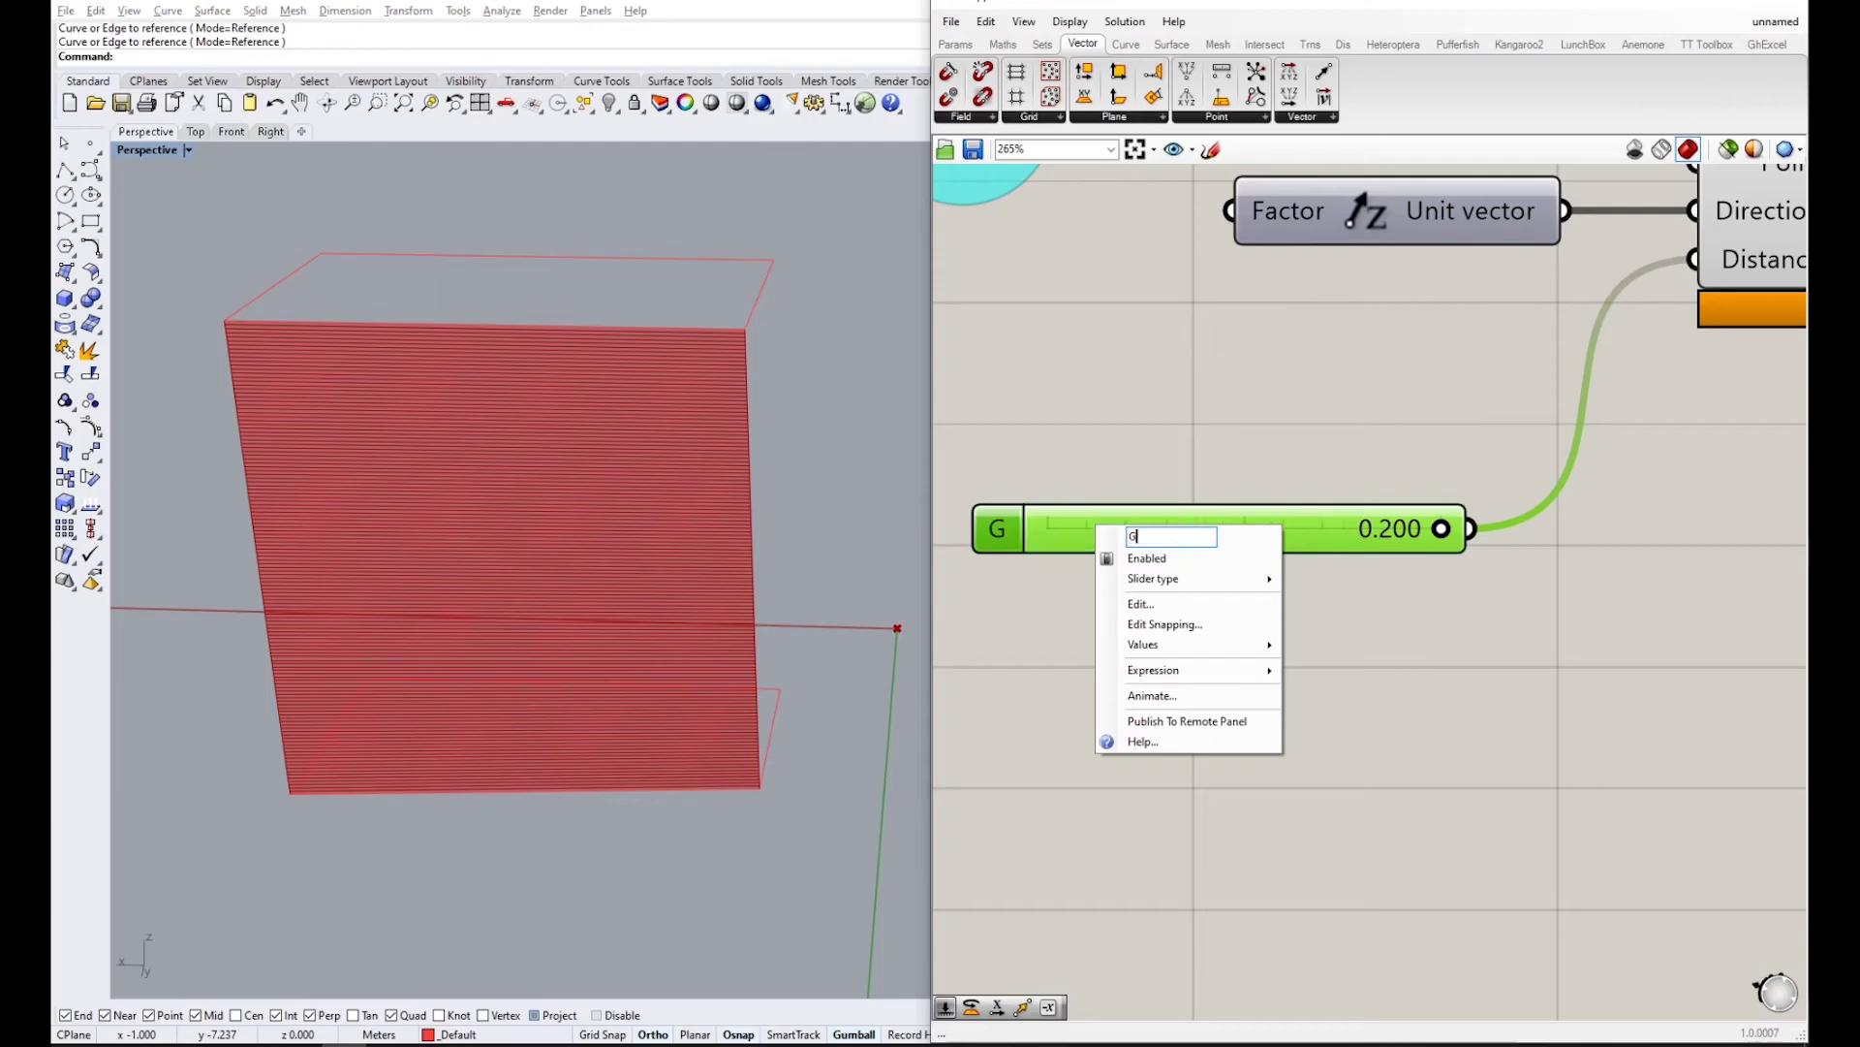
pyautogui.press('Return')
# - Turn off the Front Facade surface preview so only the contour lines and the two source curves are drawn
pyautogui.scroll(-5, 1430, 516)
pyautogui.scroll(3, 1431, 517)
pyautogui.click(1376, 416)
pyautogui.moveTo(1099, 448); pyautogui.dragTo(992, 258)
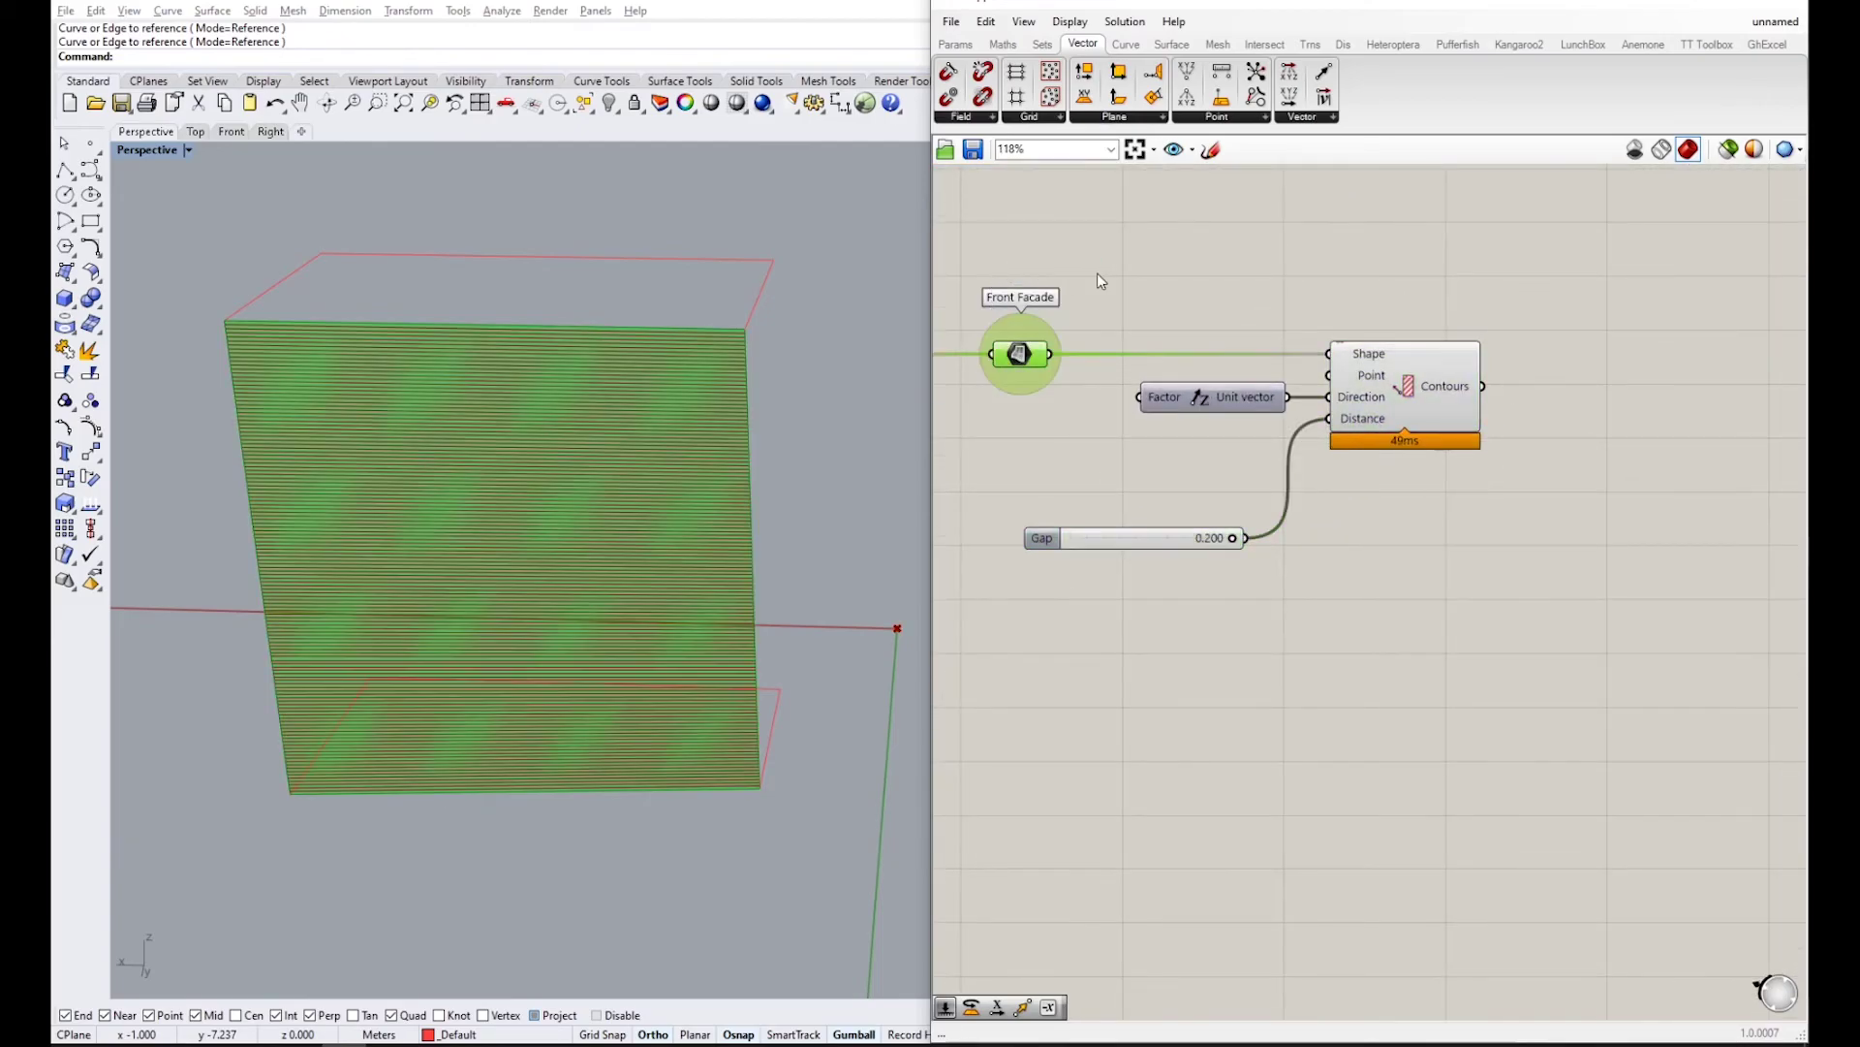
pyautogui.middleClick(1097, 273)
pyautogui.click(1159, 213)
pyautogui.moveTo(843, 422); pyautogui.dragTo(551, 364, button='right')
pyautogui.moveTo(619, 418); pyautogui.dragTo(911, 531, button='right')
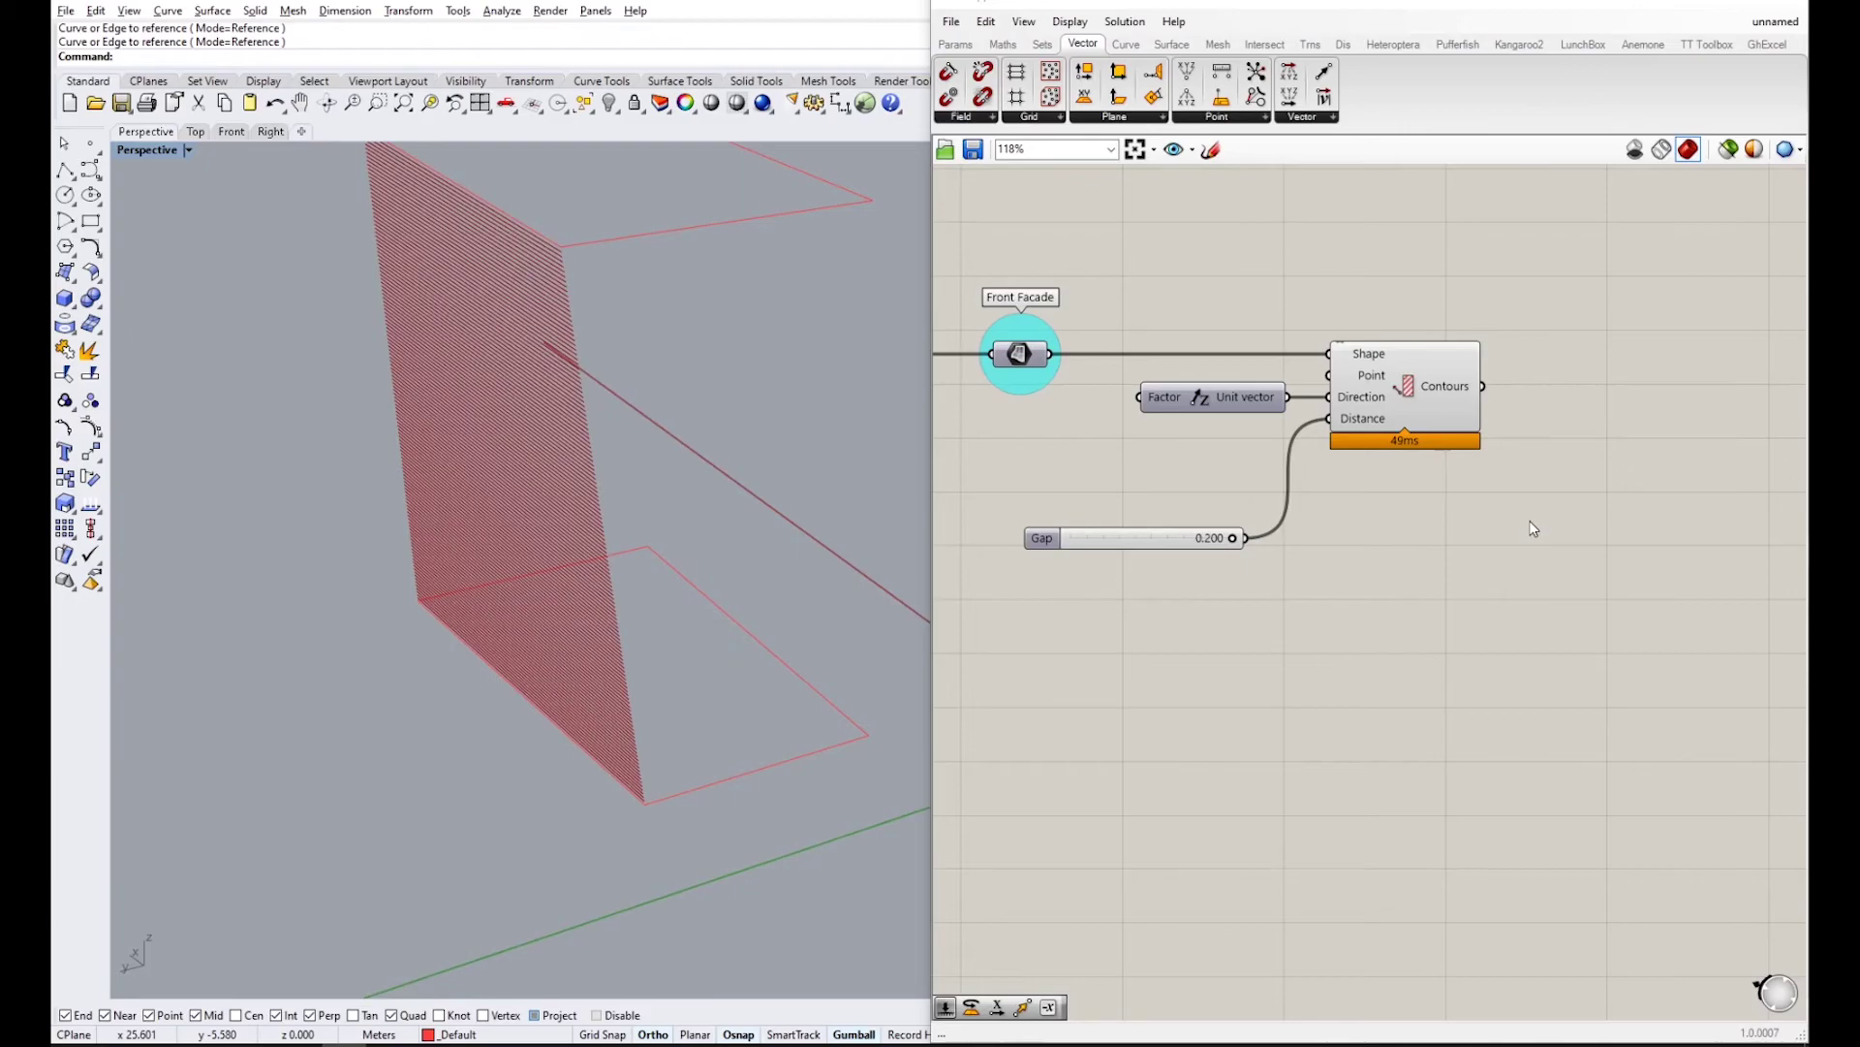
# - Add a Divide Curve component to the canvas beyond Contour, leaving room between them
pyautogui.scroll(-2, 1534, 528)
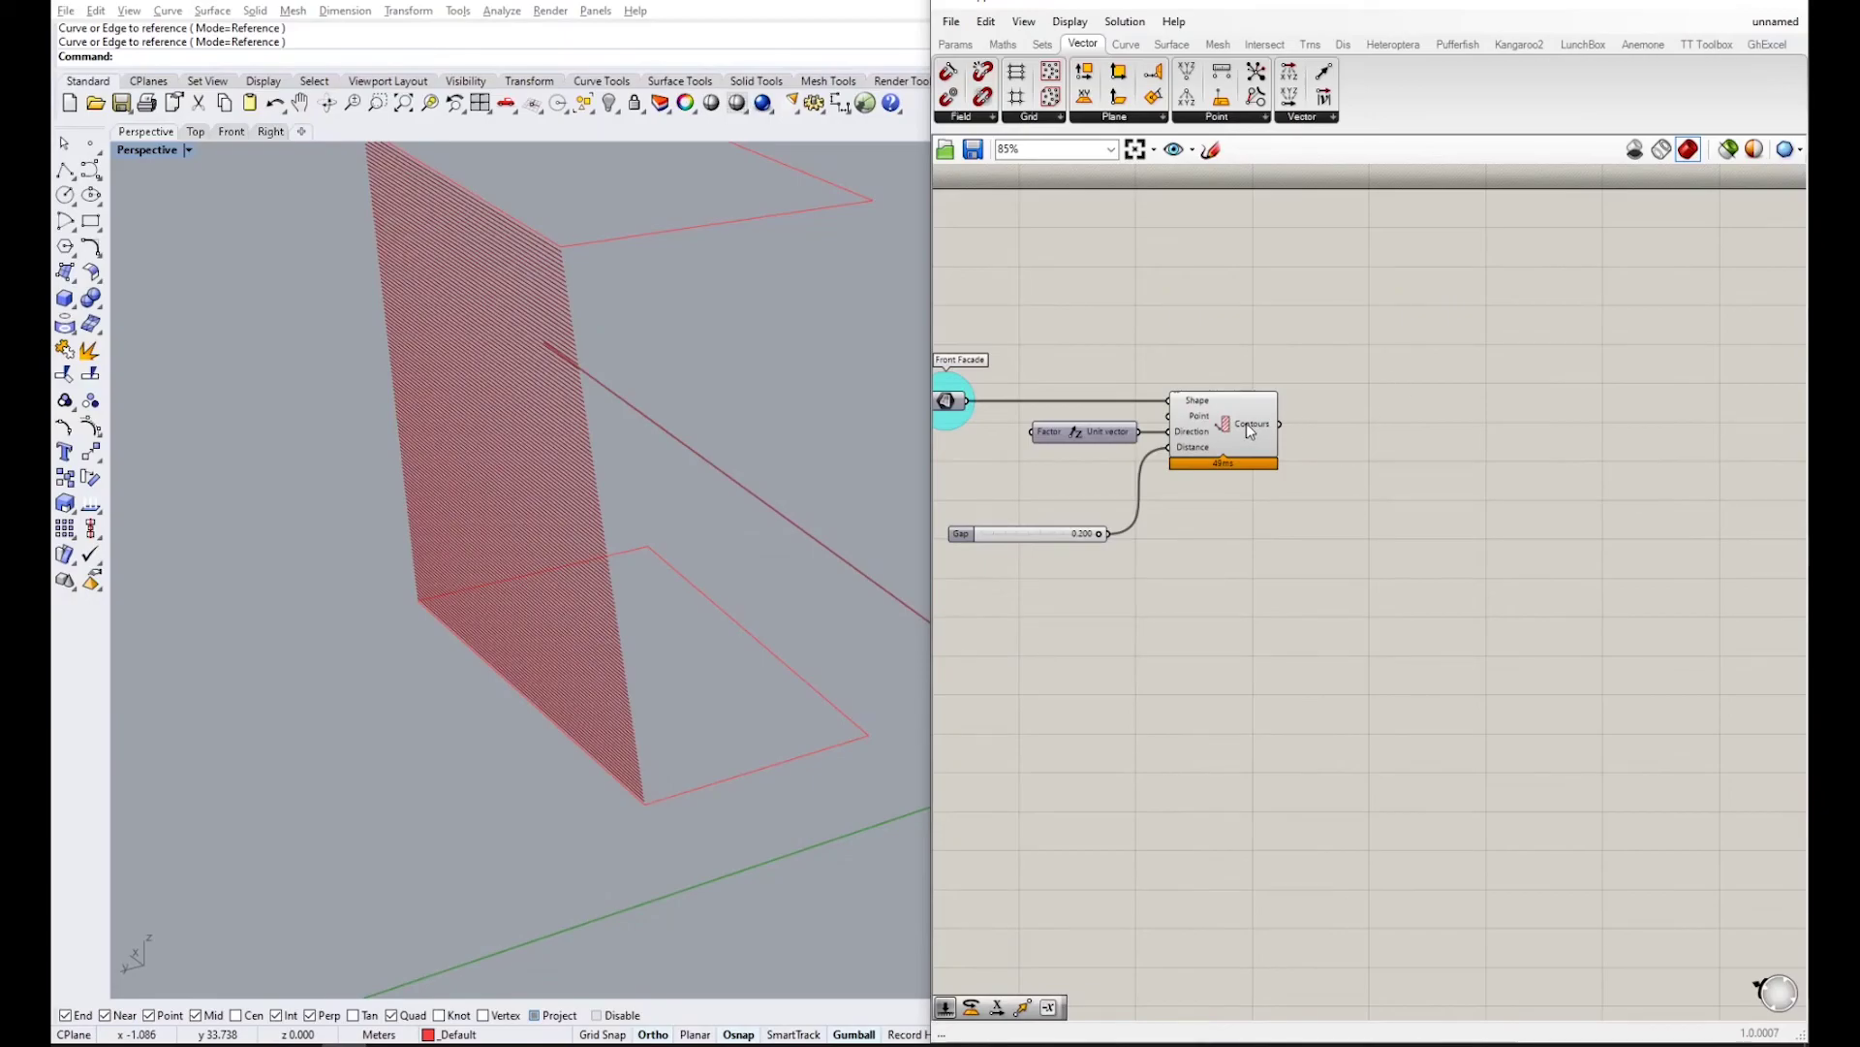
pyautogui.moveTo(1246, 423); pyautogui.dragTo(1254, 423)
pyautogui.moveTo(875, 498); pyautogui.dragTo(610, 351, button='right')
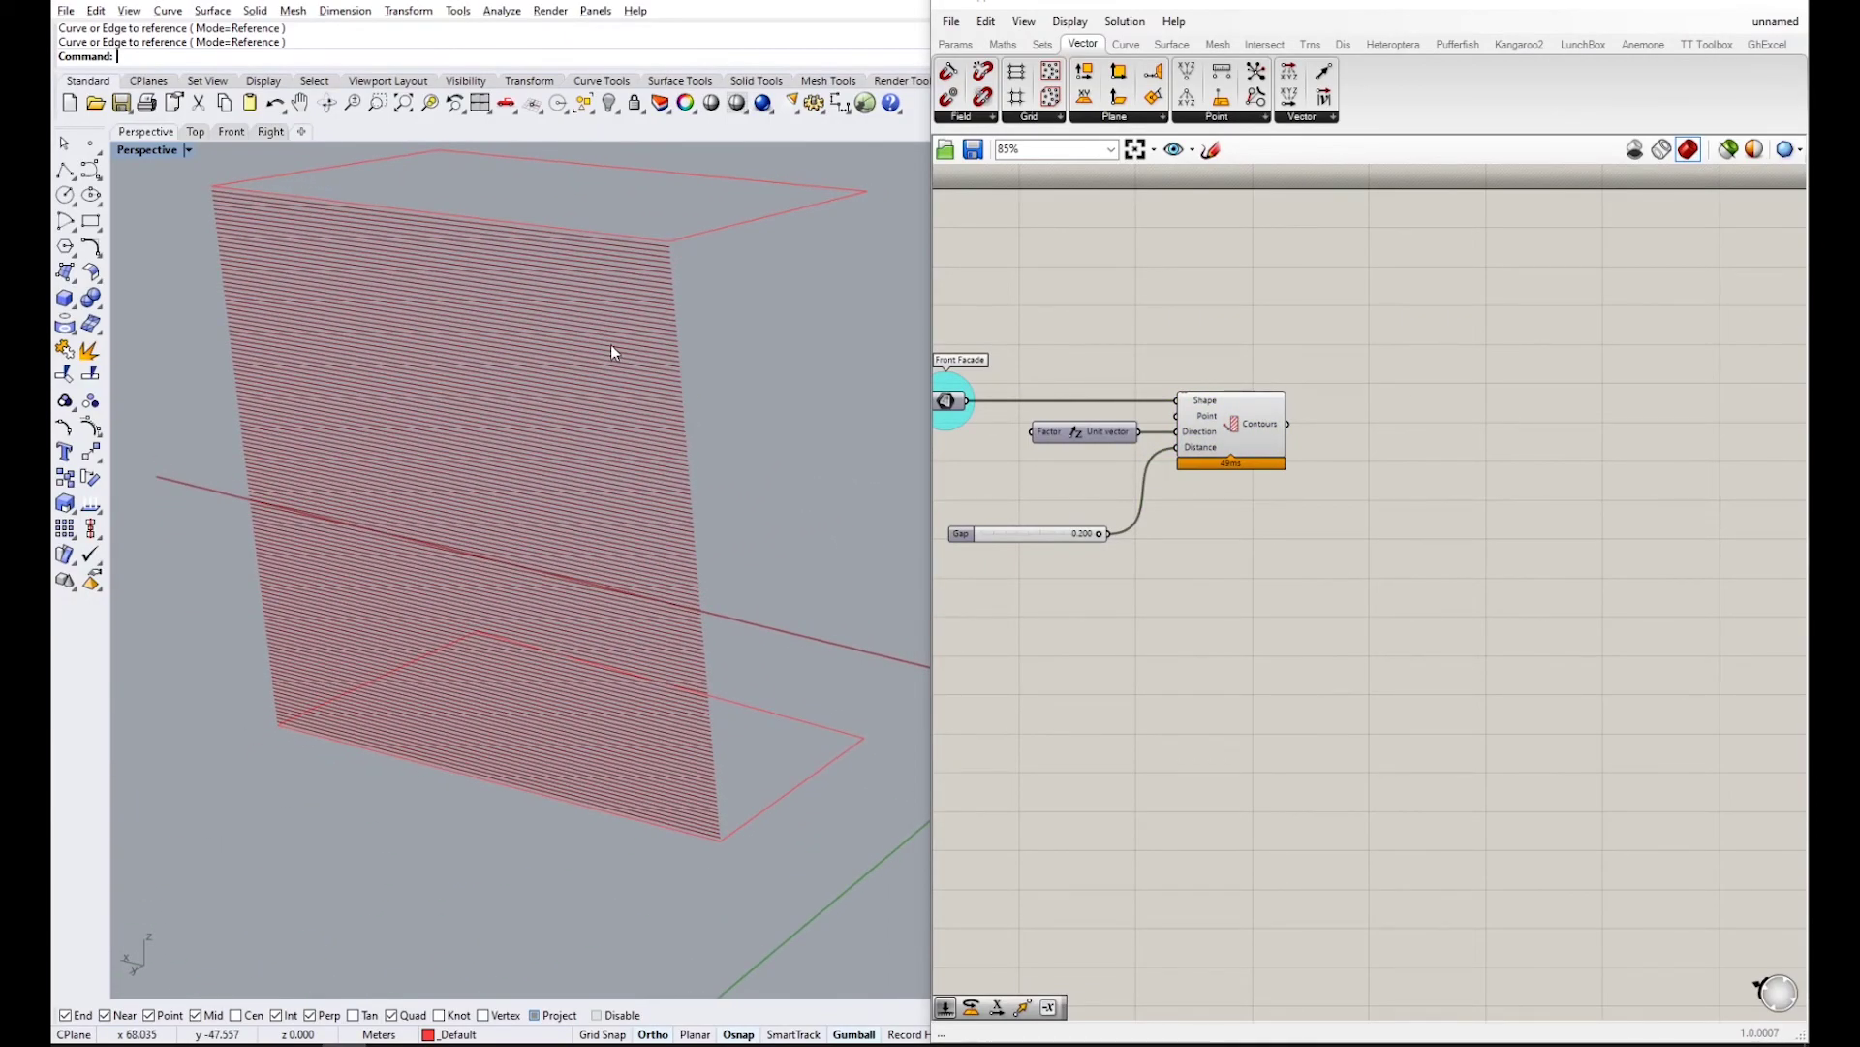
pyautogui.moveTo(1451, 447); pyautogui.dragTo(1396, 432, button='right')
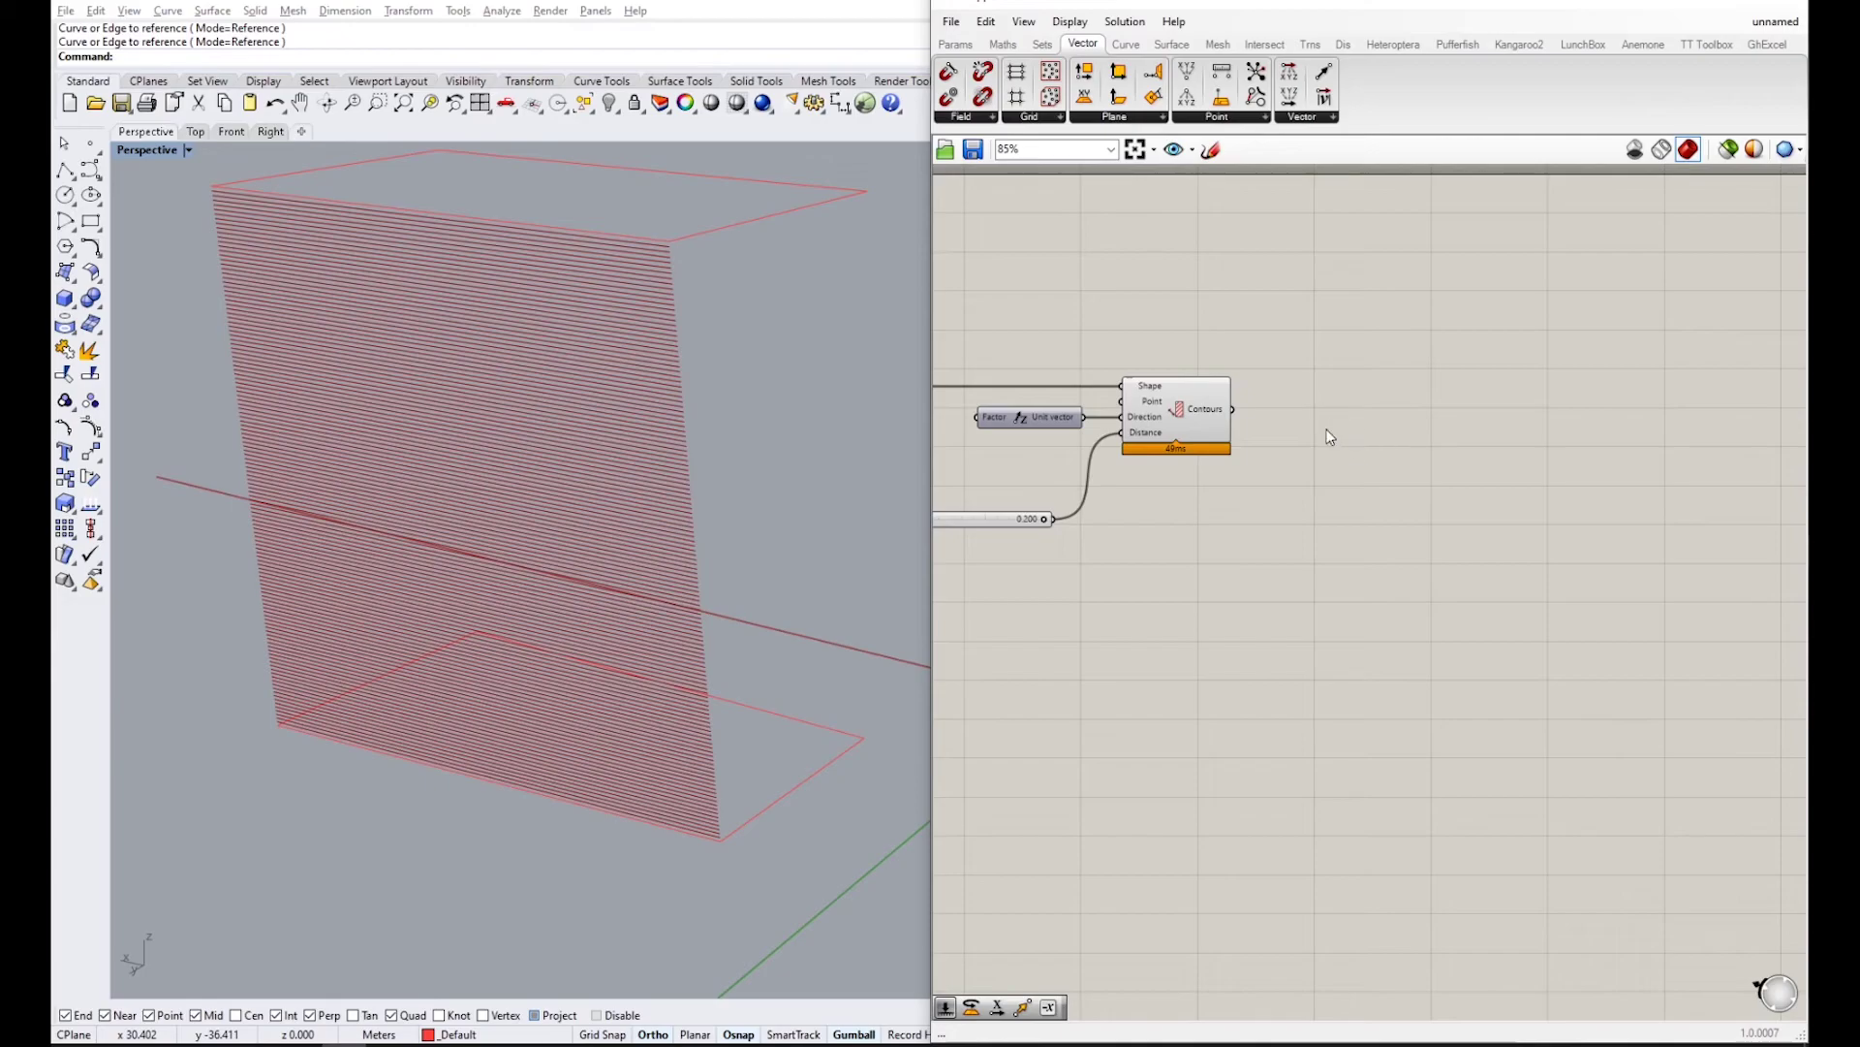
pyautogui.click(1126, 43)
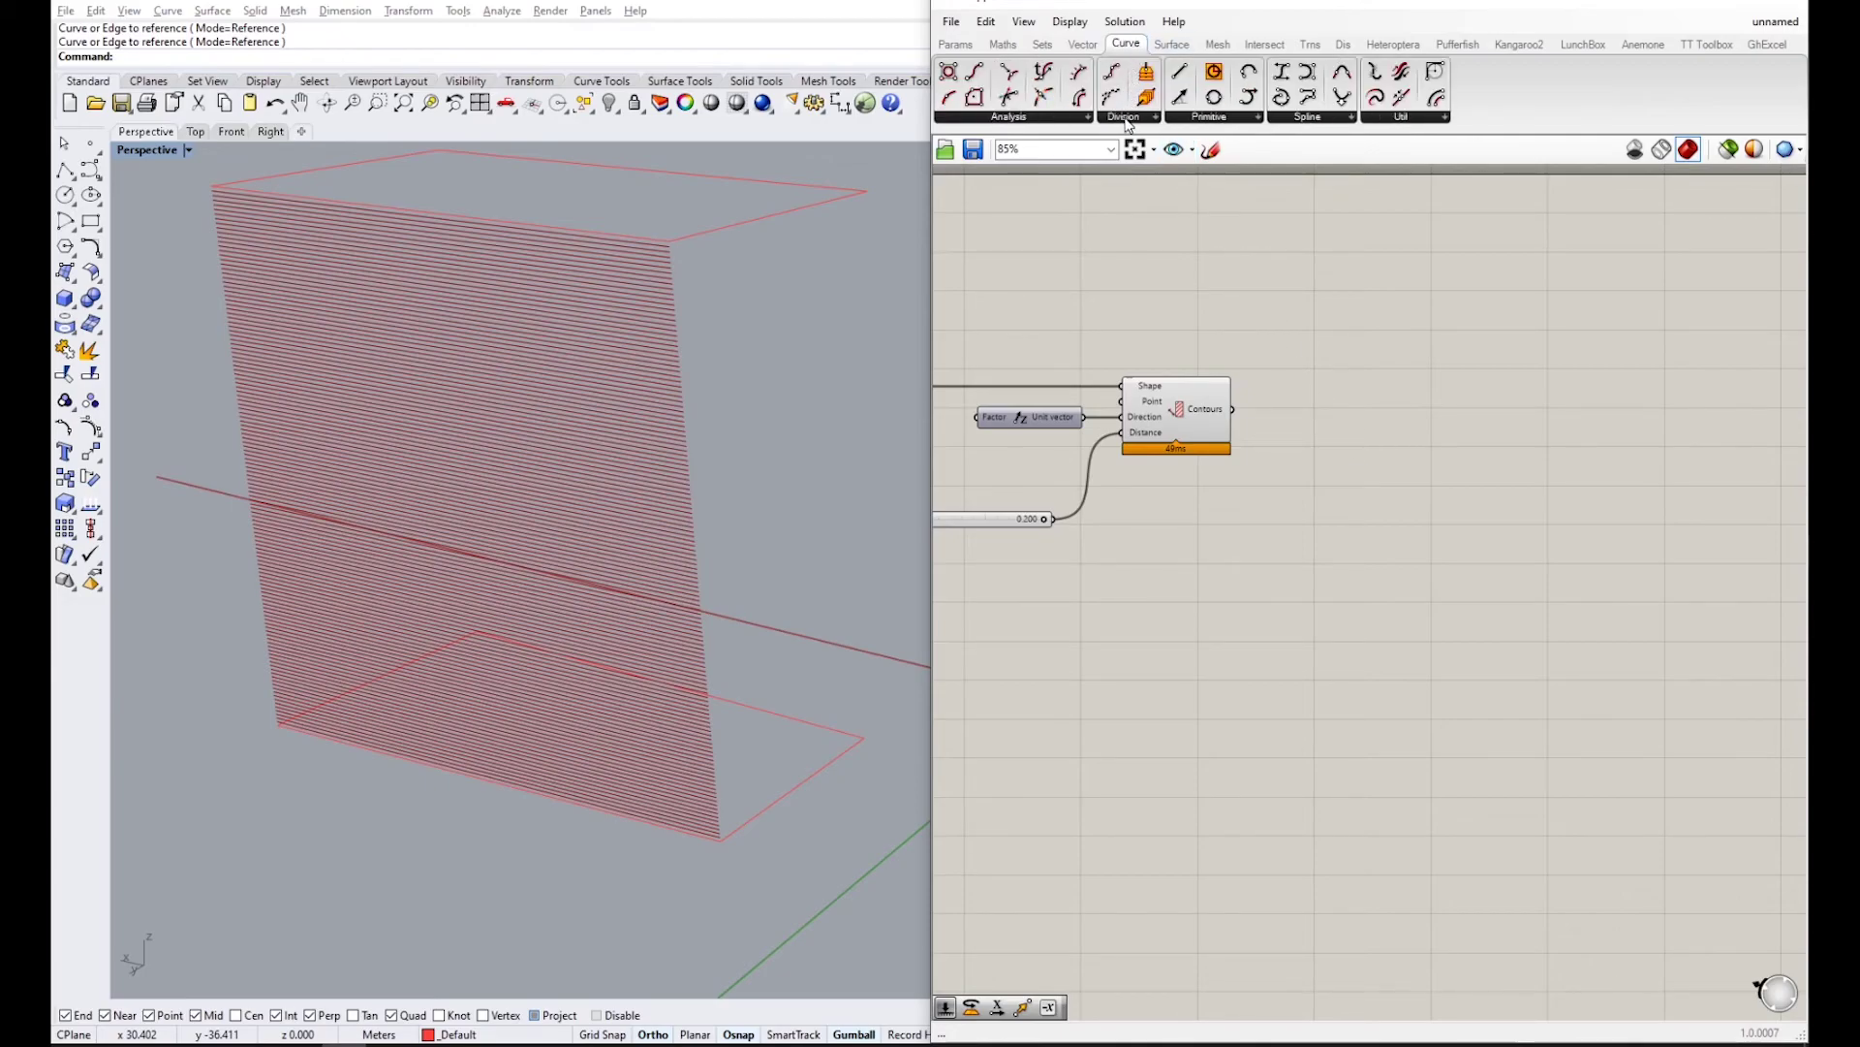
pyautogui.click(1129, 123)
pyautogui.click(1172, 225)
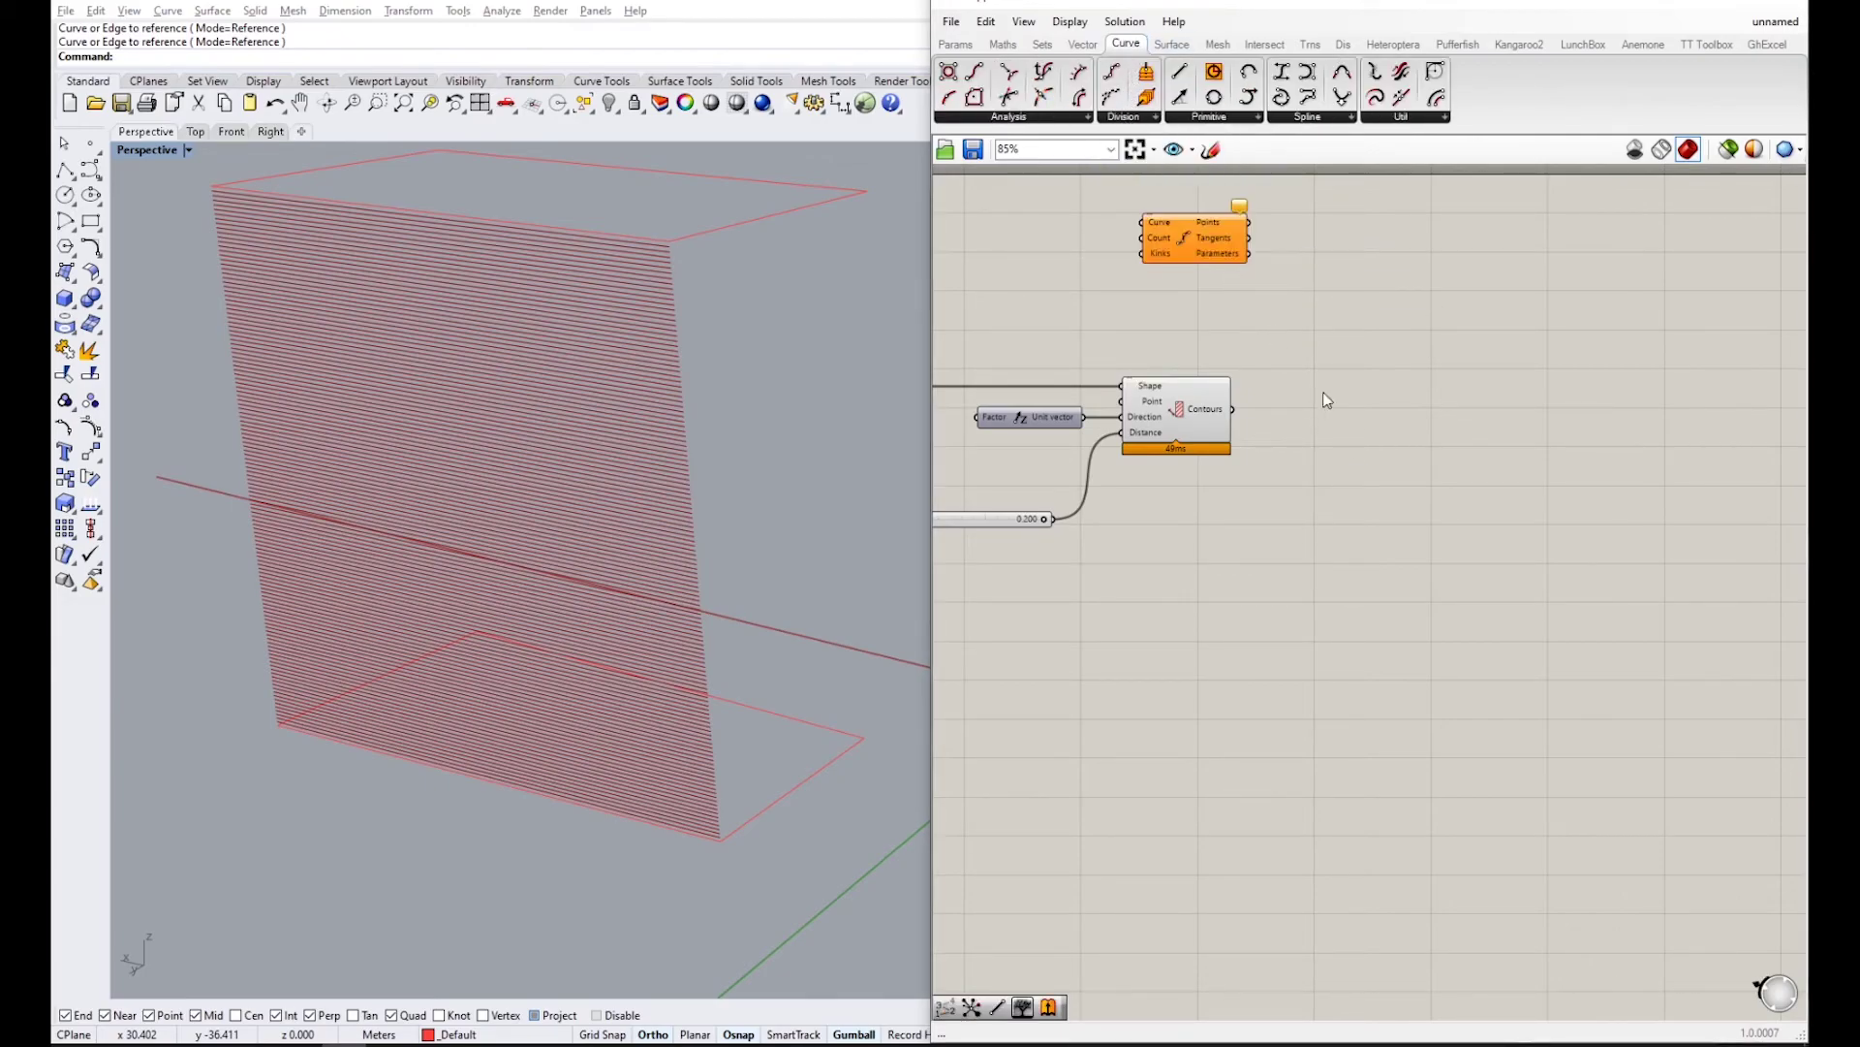
pyautogui.moveTo(1212, 256); pyautogui.dragTo(1485, 435)
pyautogui.scroll(-2, 1329, 444)
pyautogui.scroll(3, 1329, 442)
# - Add a Curve parameter between Contour and Divide Curve, and connect the Contours output to it
pyautogui.doubleClick(1288, 417)
pyautogui.write('crv')
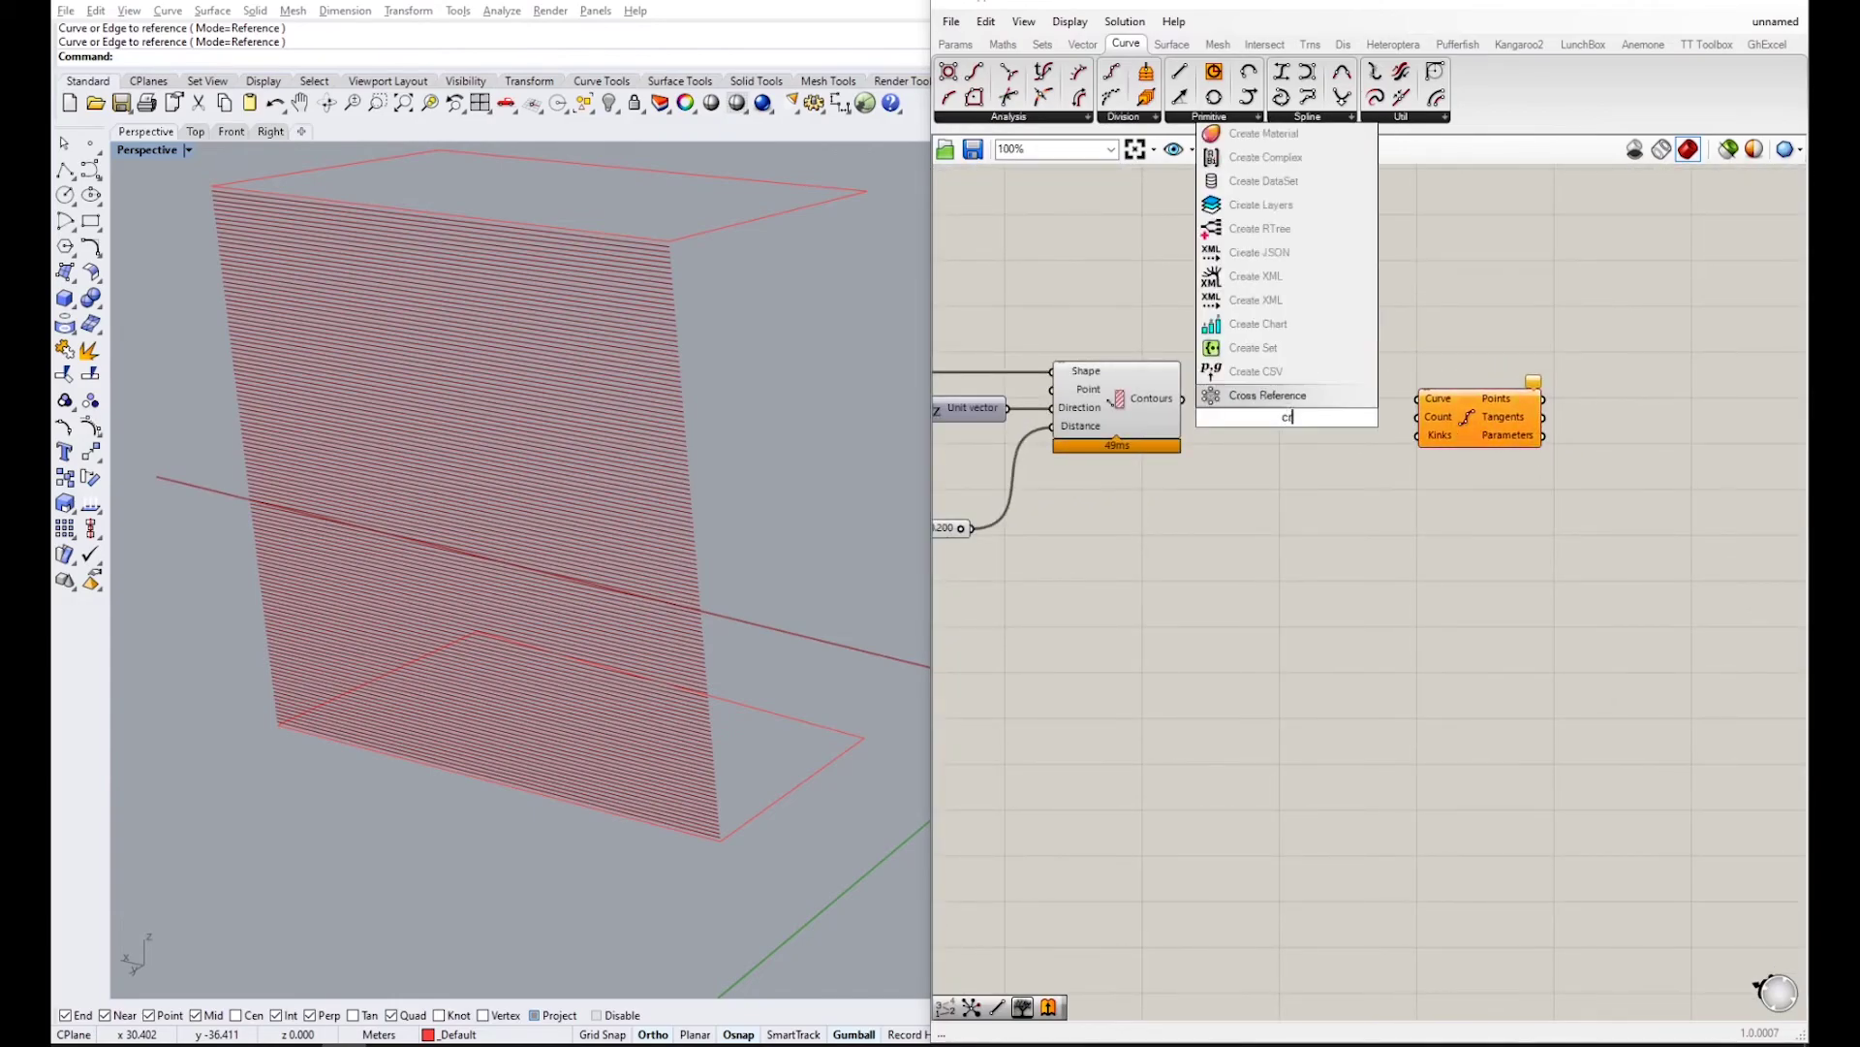
pyautogui.click(1260, 380)
pyautogui.moveTo(1183, 398); pyautogui.dragTo(1282, 407)
pyautogui.scroll(2, 1282, 425)
# - Group the Curve parameter, give the group a blob outline and name it Contour curve
pyautogui.hotkey('ctrl', 'g')
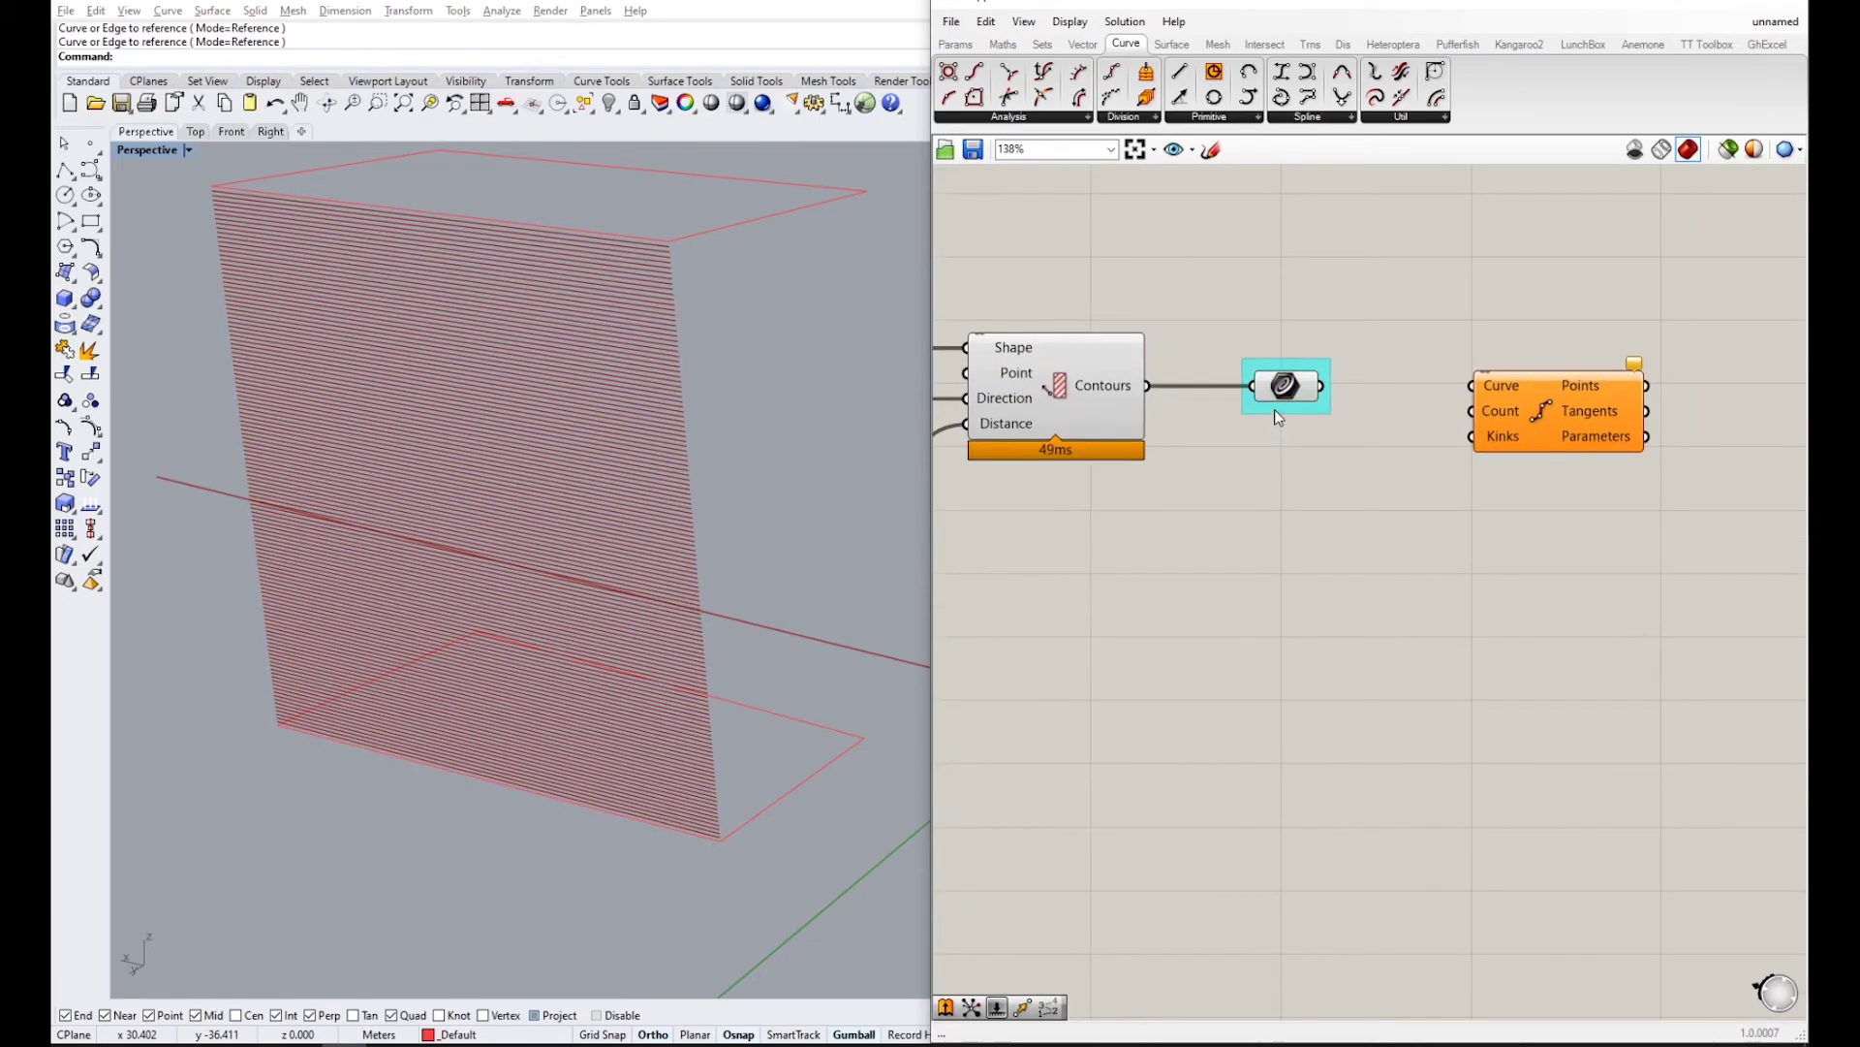
pyautogui.rightClick(1275, 409)
pyautogui.click(1338, 496)
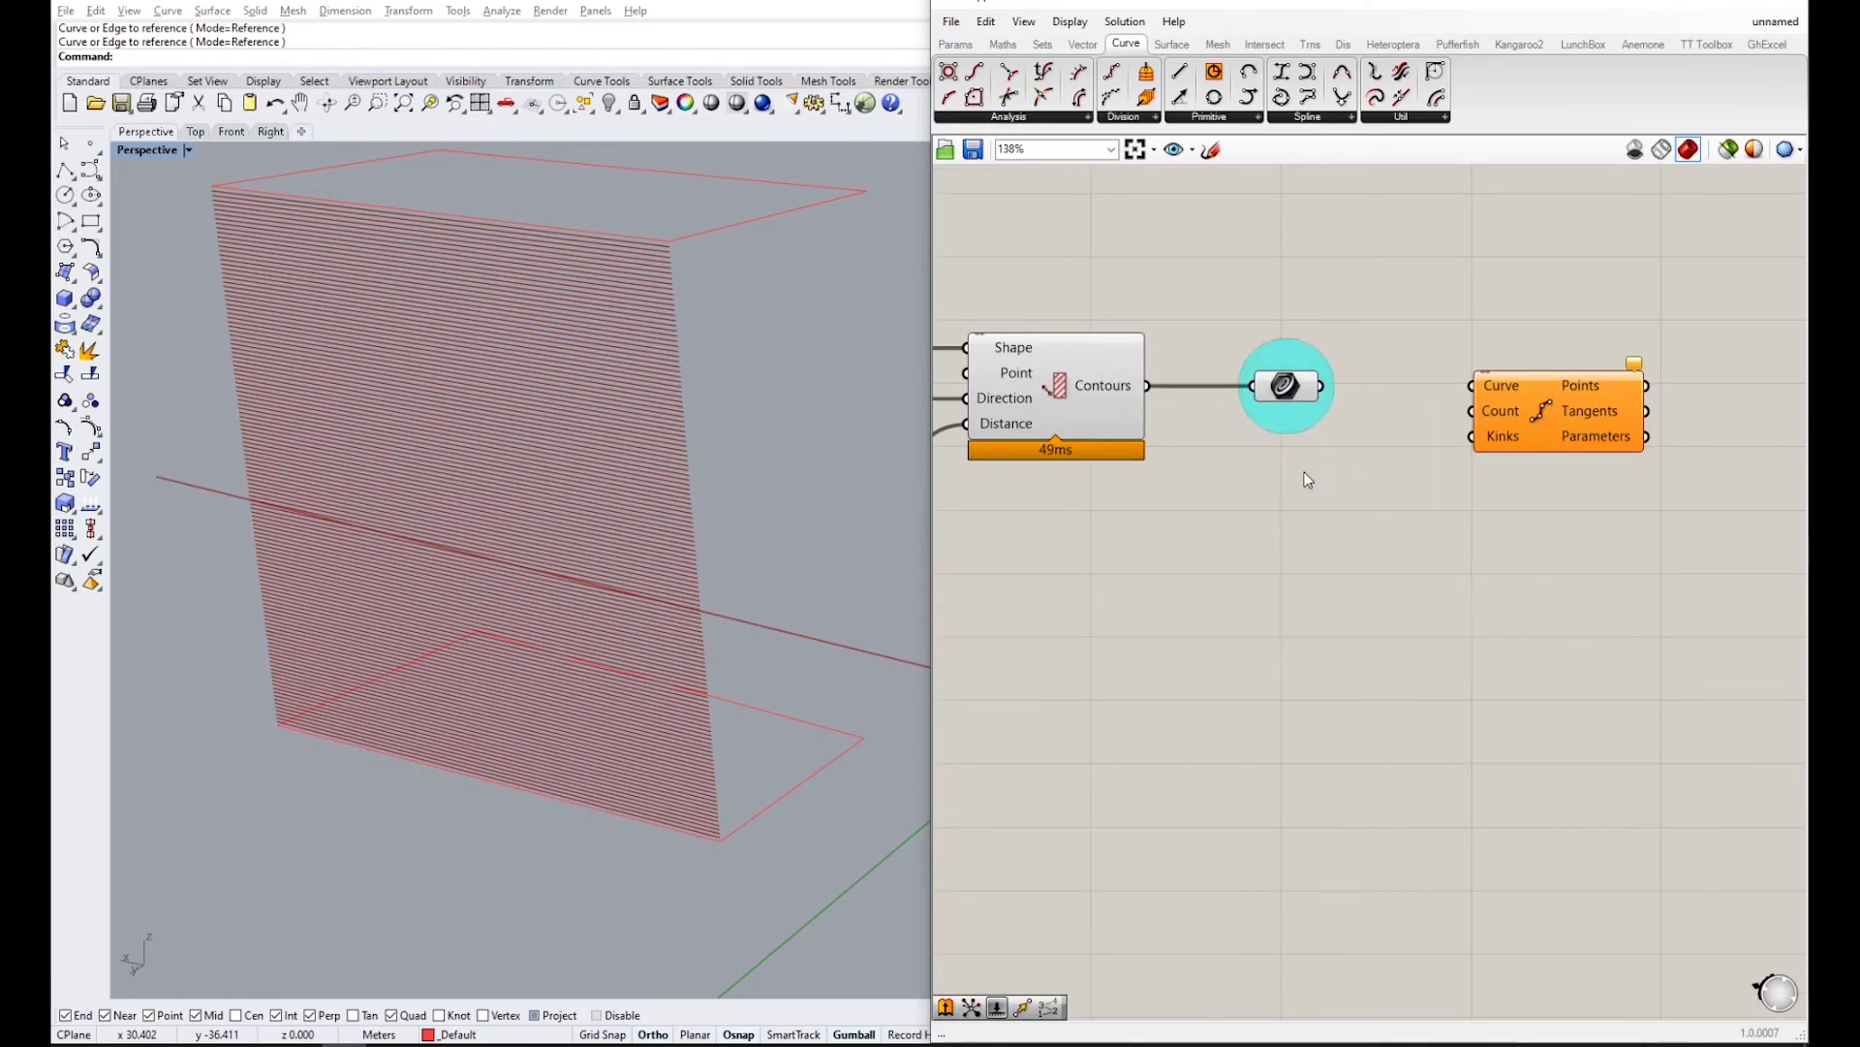
pyautogui.rightClick(1287, 415)
pyautogui.write('R')
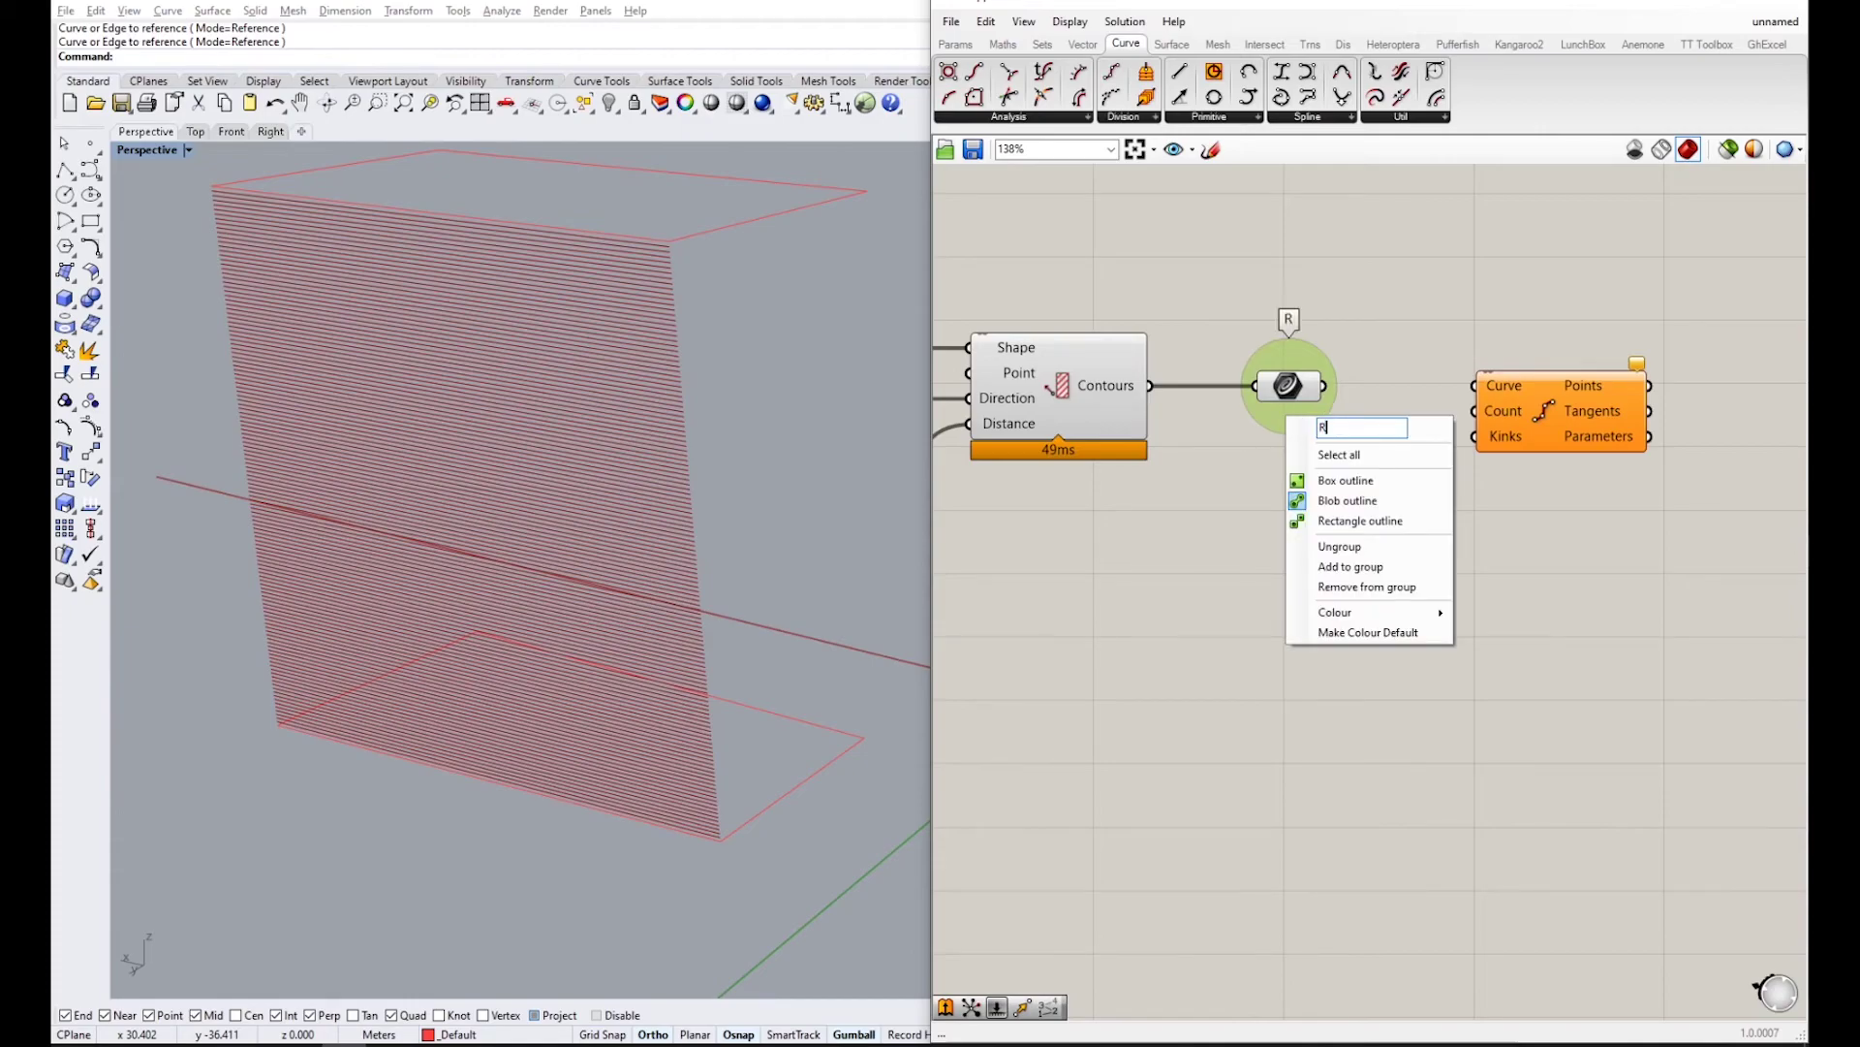
pyautogui.press('BackSpace')
pyautogui.write('Contour curve')
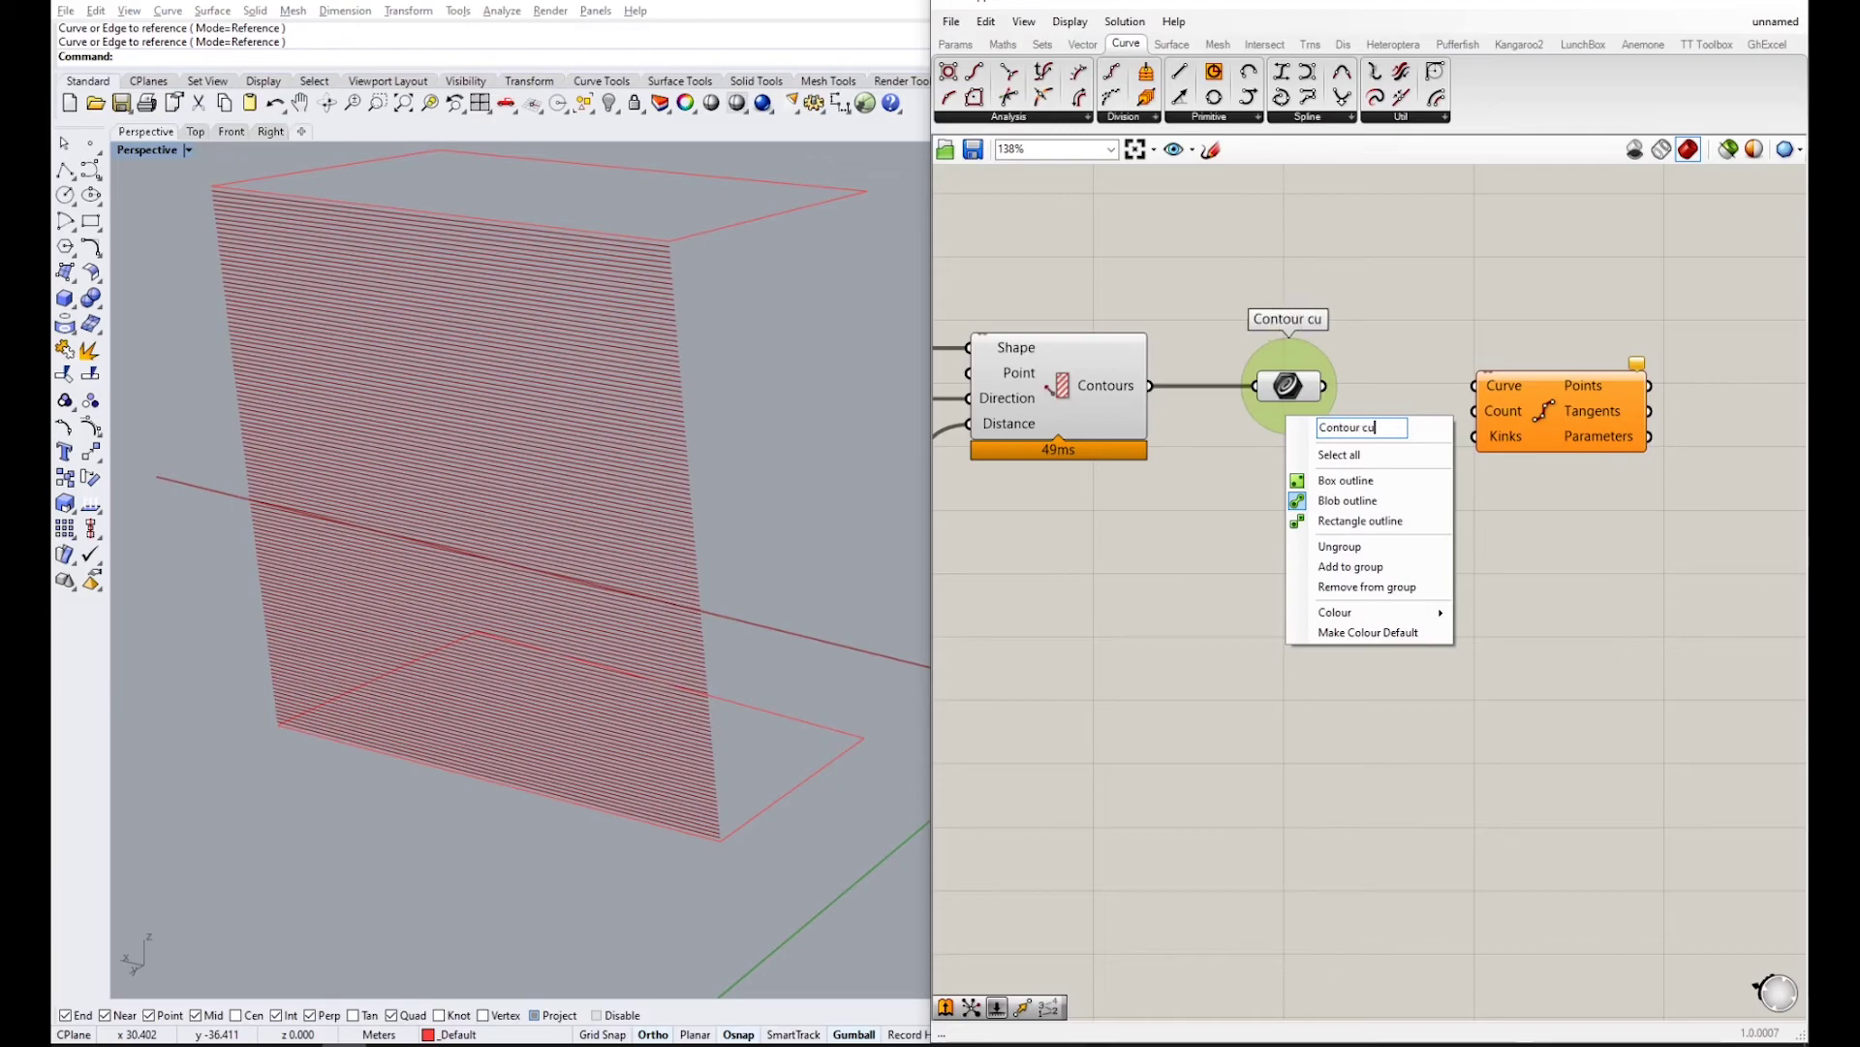
pyautogui.press('Return')
# - Turn off the Contour component's preview
pyautogui.scroll(-3, 1297, 442)
pyautogui.click(1133, 436)
pyautogui.middleClick(1107, 381)
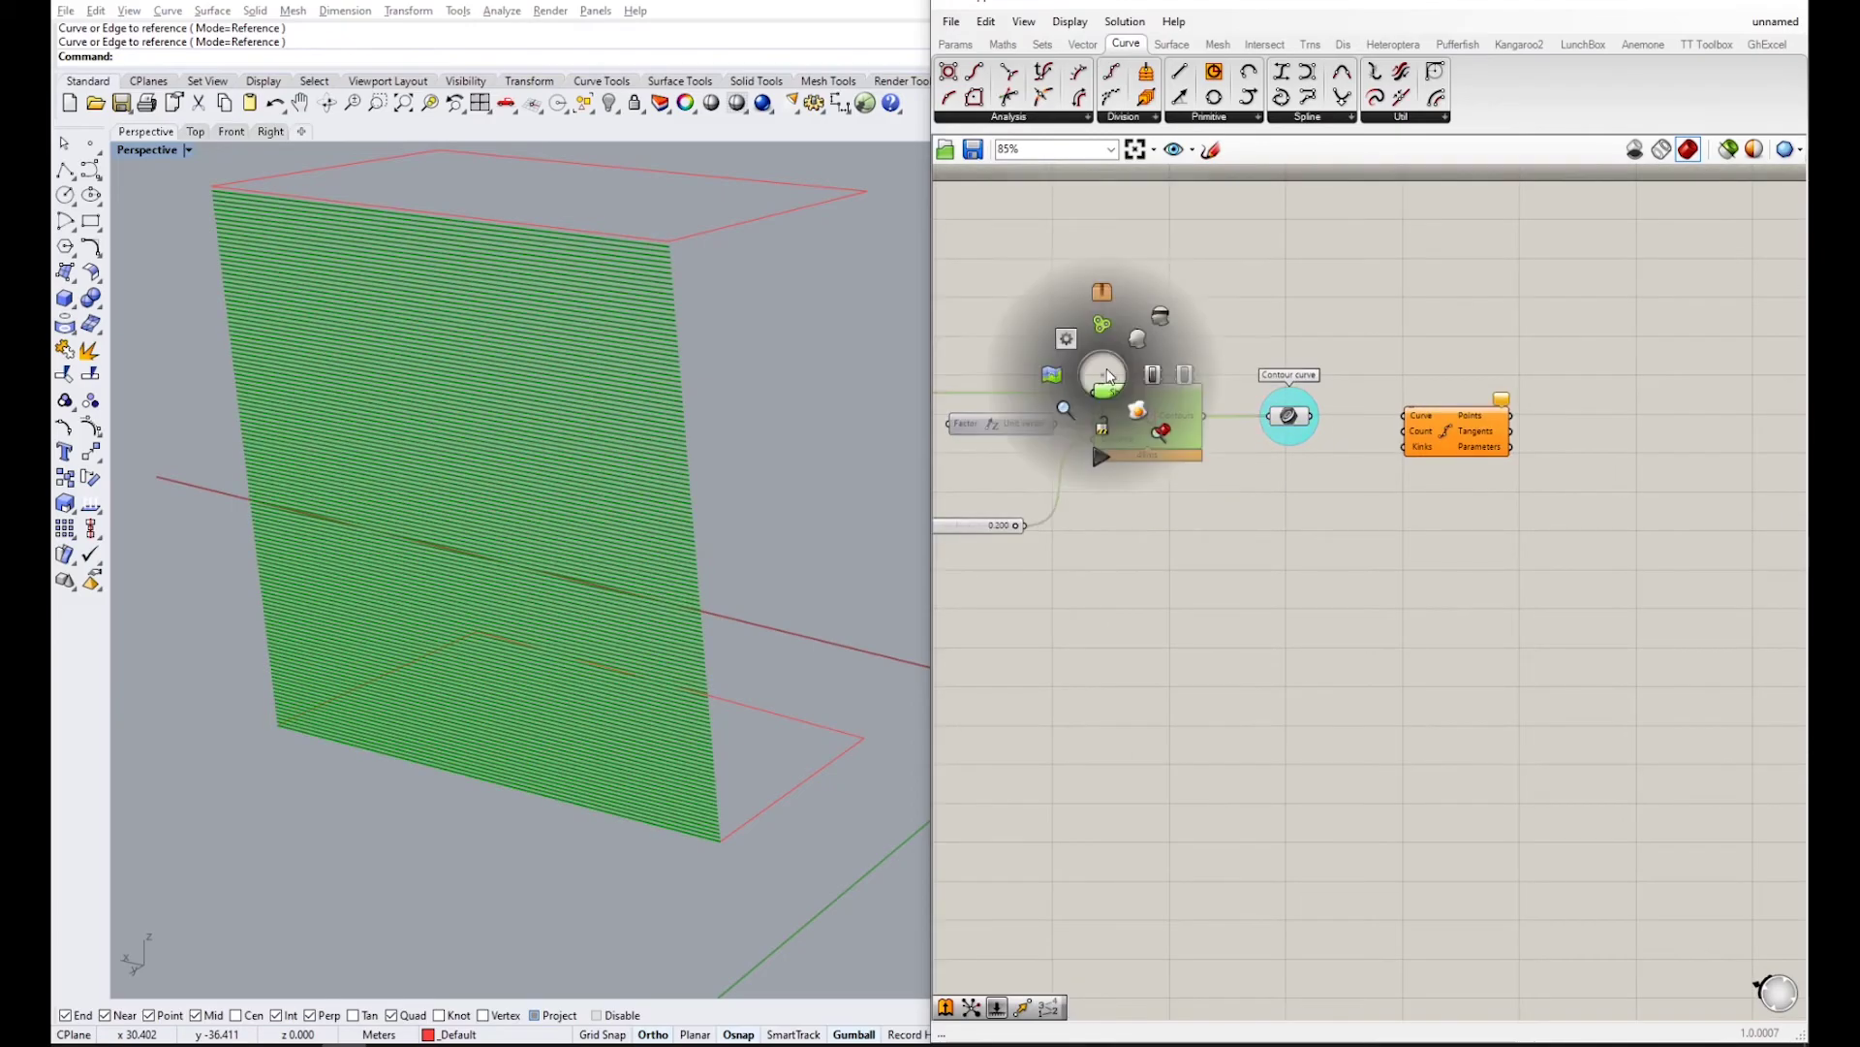
pyautogui.click(1160, 320)
pyautogui.click(1408, 343)
# - Move Divide Curve closer to the Contour curve parameter and connect that parameter to its Curve input
pyautogui.moveTo(1454, 418); pyautogui.dragTo(1271, 416, button='right')
pyautogui.moveTo(1271, 417); pyautogui.dragTo(1314, 417)
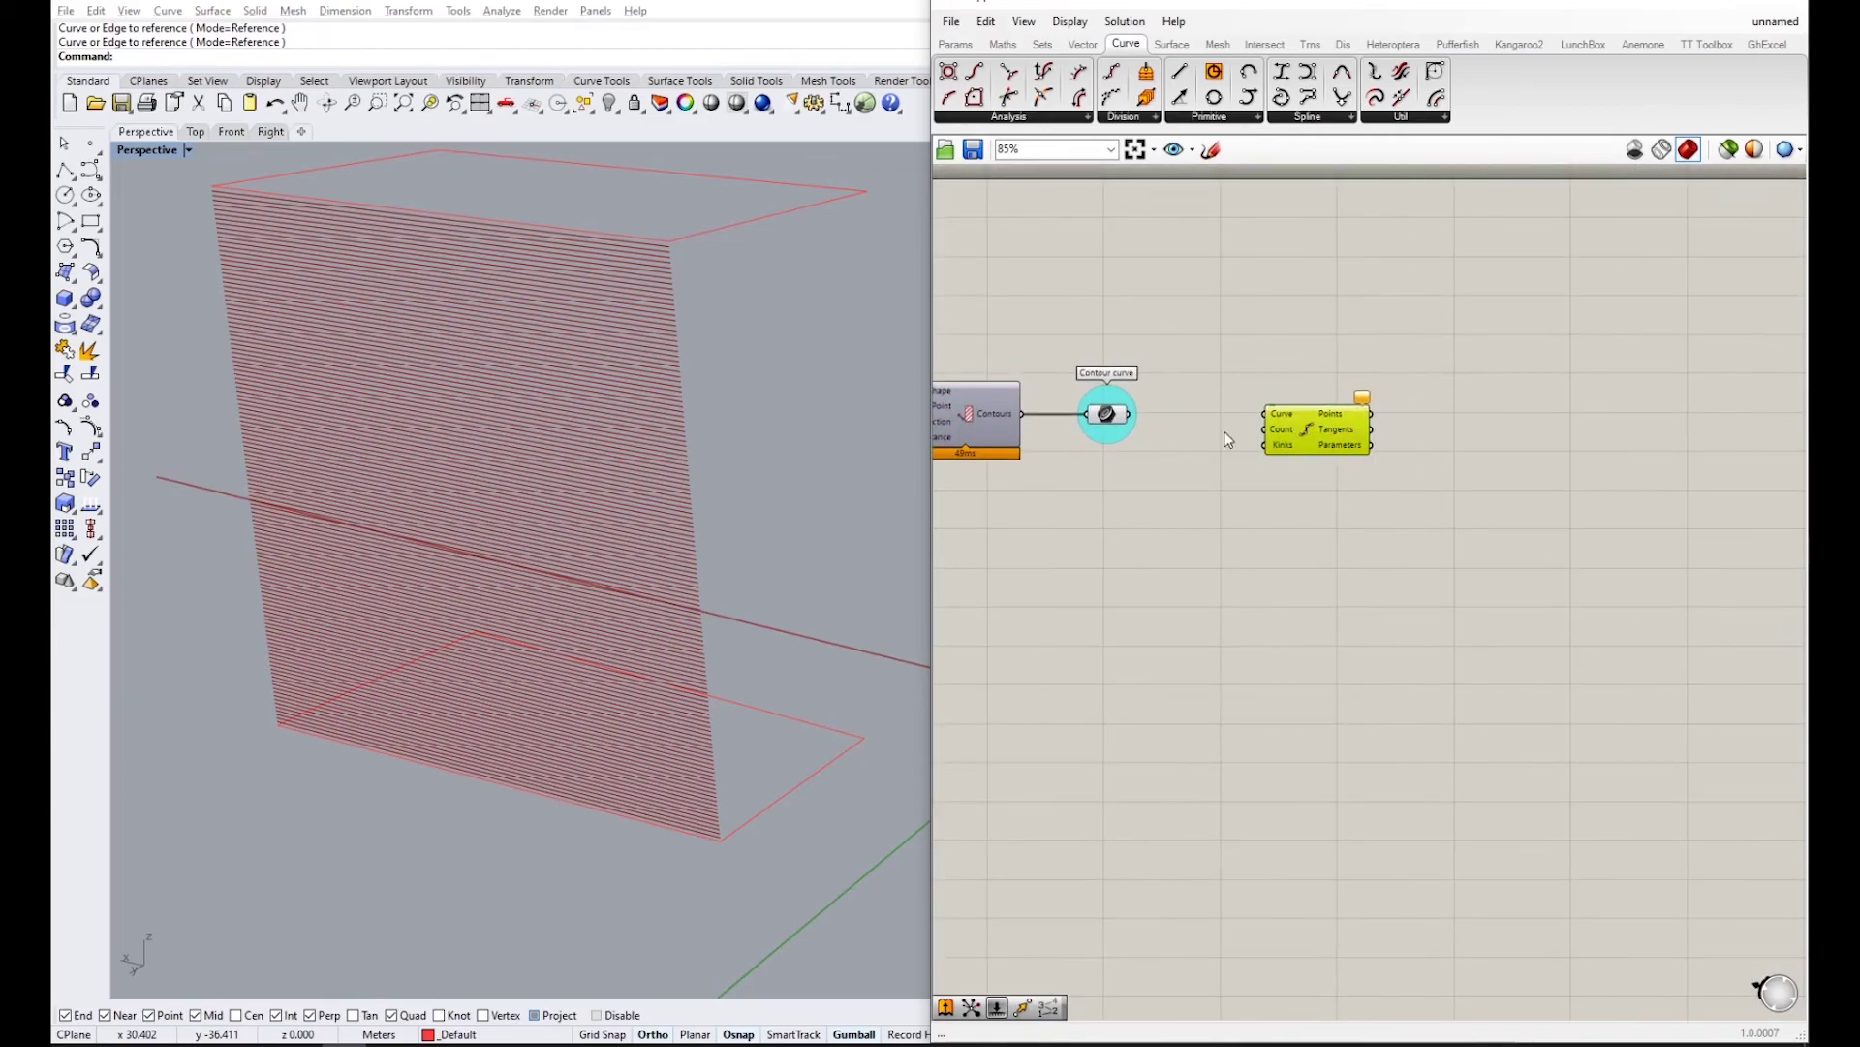
pyautogui.moveTo(1129, 417); pyautogui.dragTo(1269, 415)
pyautogui.moveTo(1129, 415); pyautogui.dragTo(1271, 414)
pyautogui.click(1325, 432)
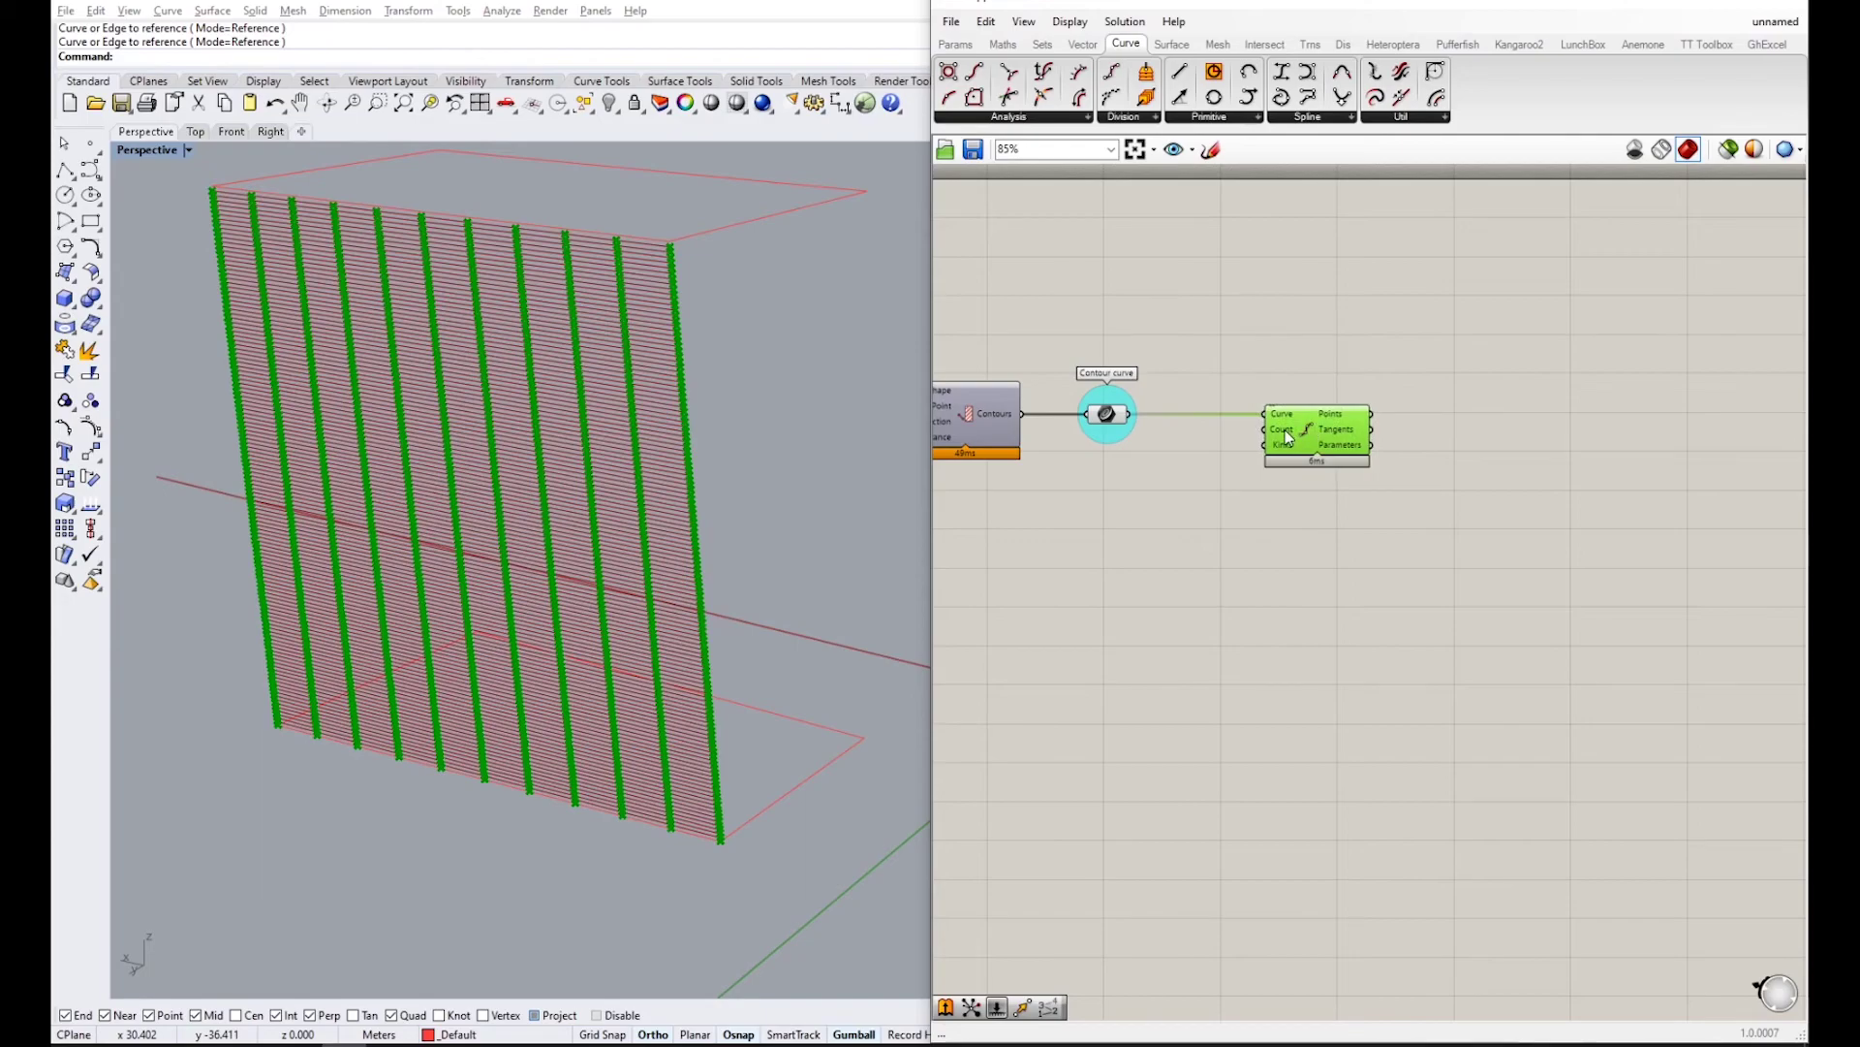
# - Move Divide Curve slightly below the Contour curve parameter and inspect the division points on the facade
pyautogui.moveTo(1319, 425); pyautogui.dragTo(1302, 487)
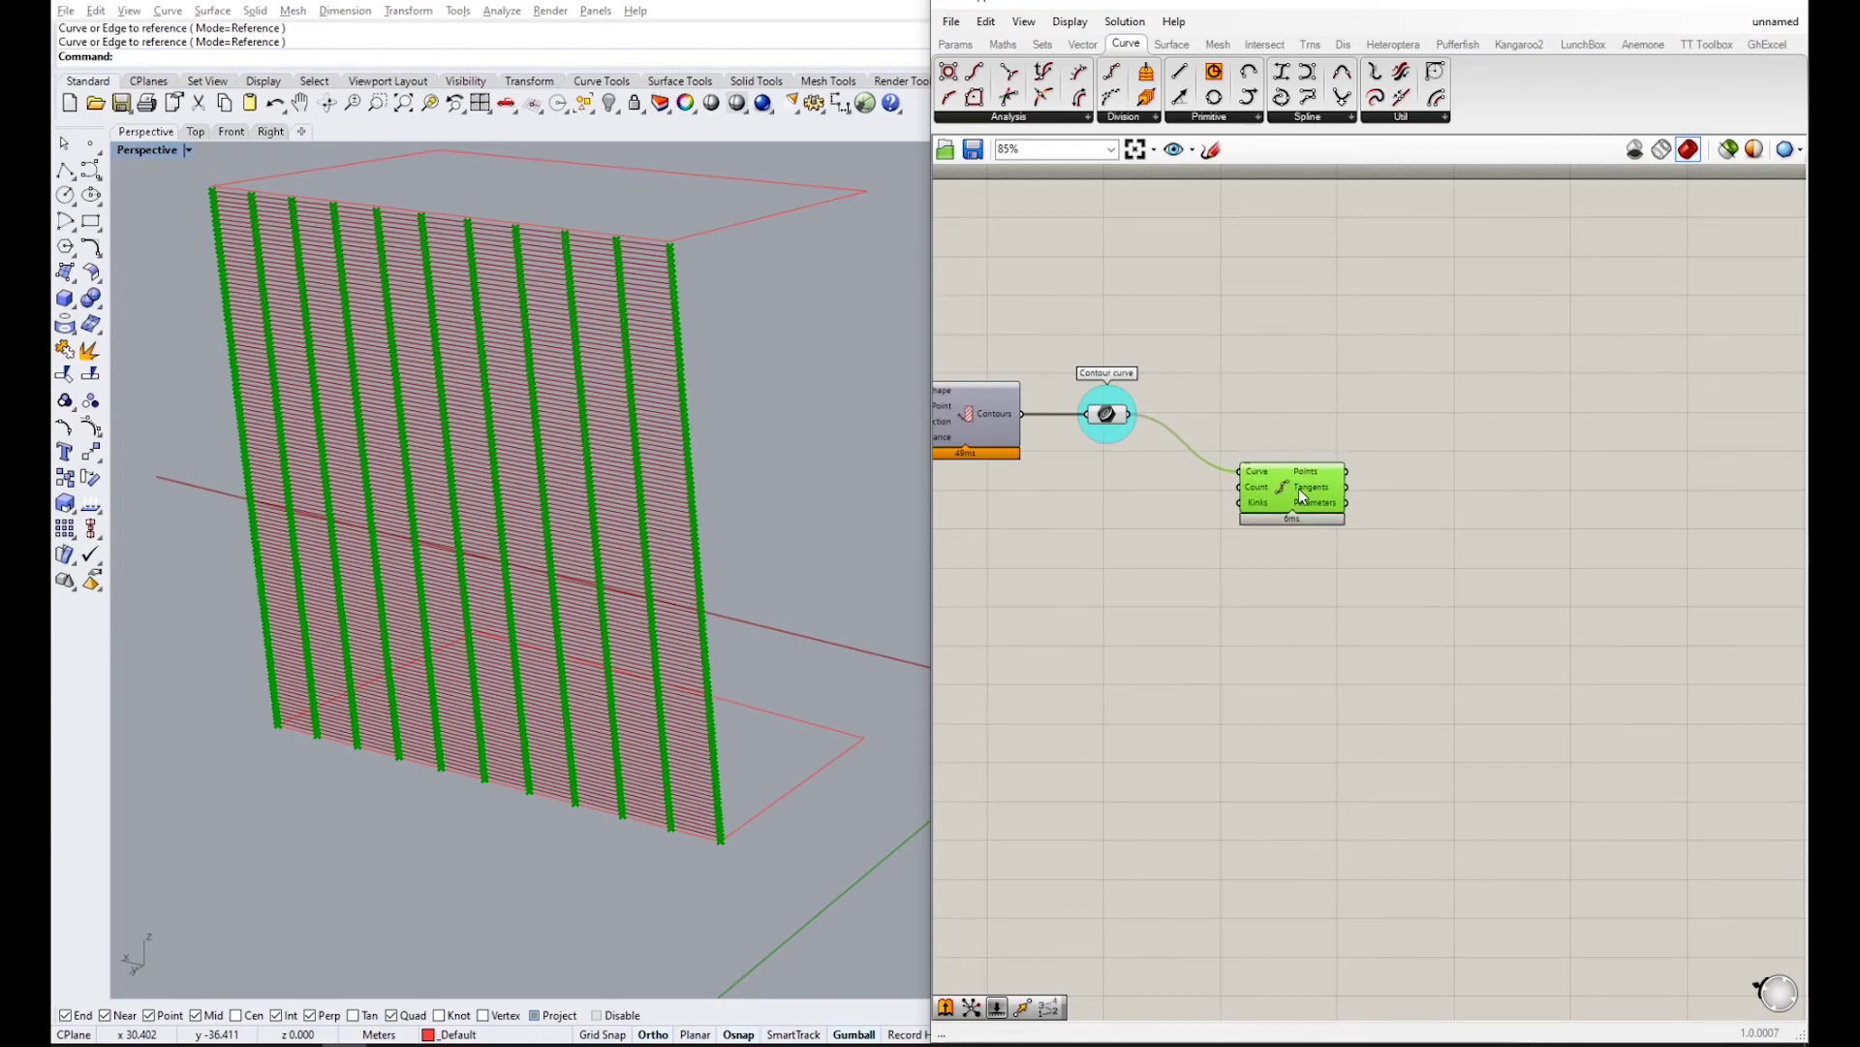
pyautogui.click(1351, 585)
pyautogui.scroll(3, 1354, 495)
pyautogui.moveTo(728, 409); pyautogui.dragTo(777, 352, button='right')
pyautogui.scroll(8, 723, 324)
pyautogui.scroll(-8, 722, 324)
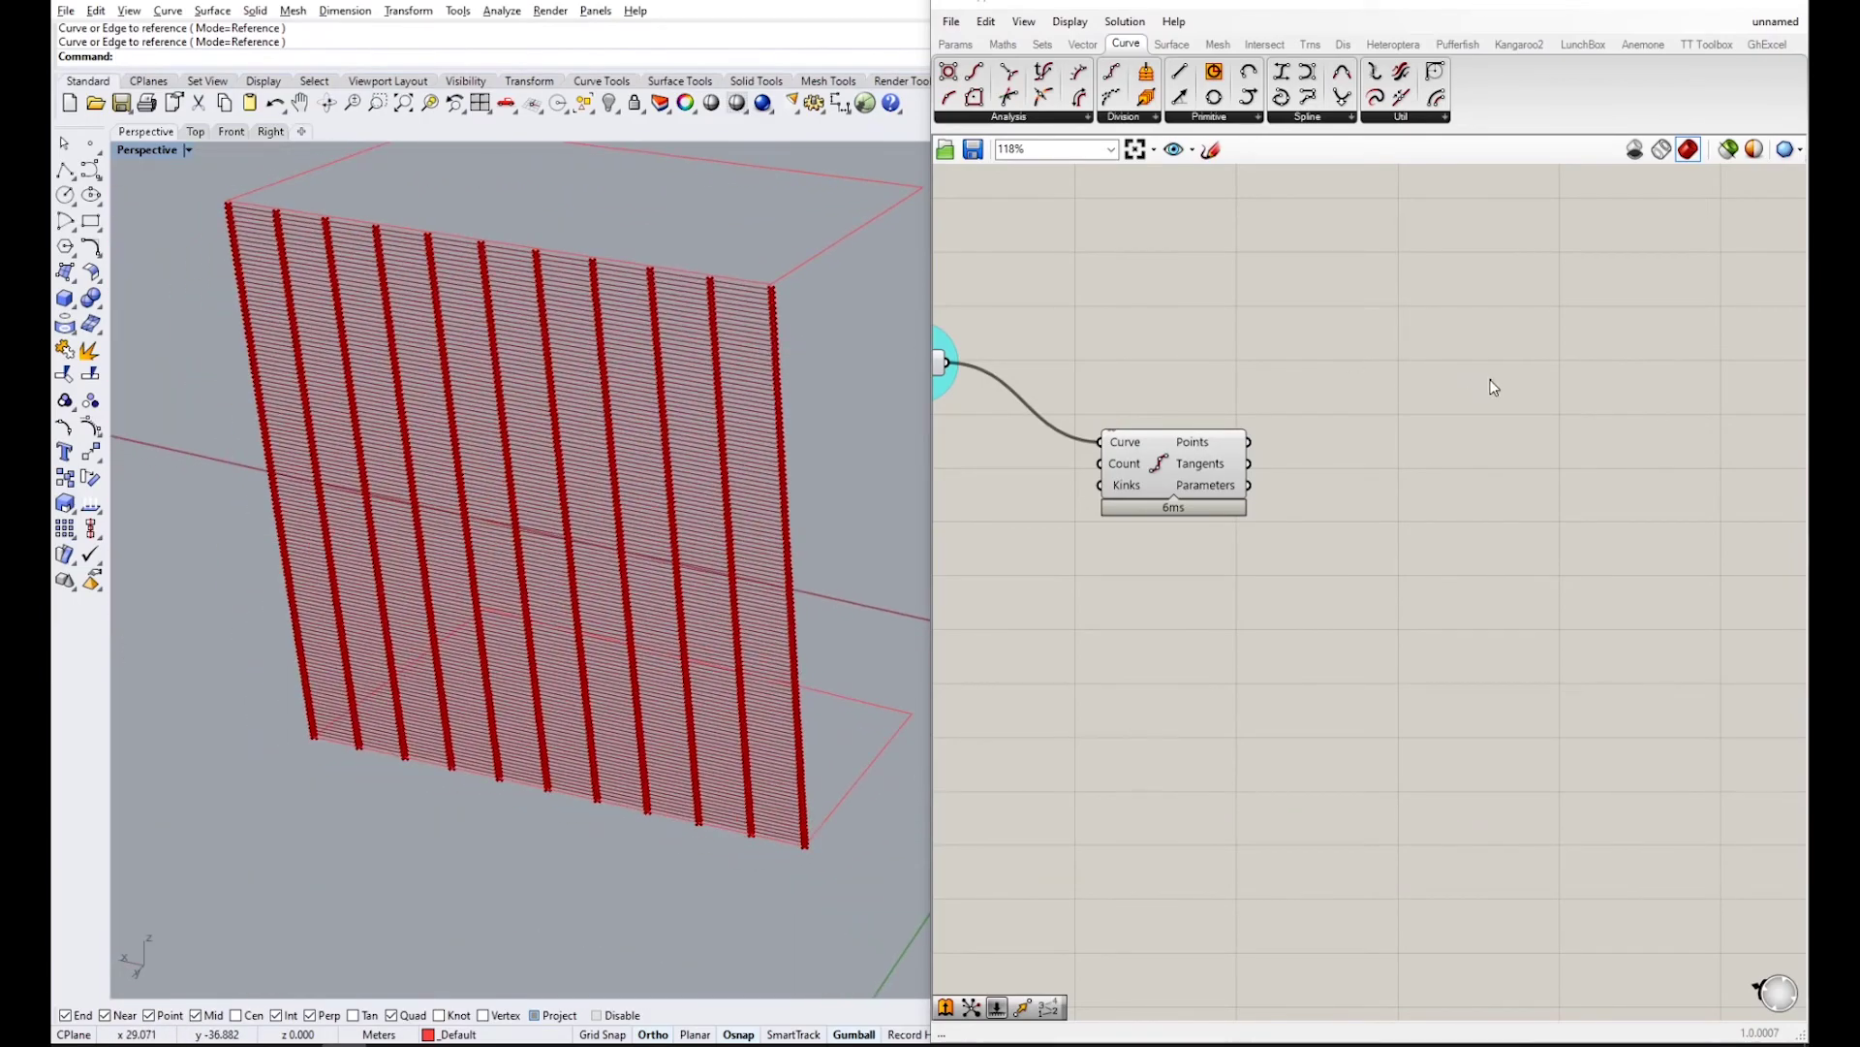
pyautogui.scroll(6, 770, 277)
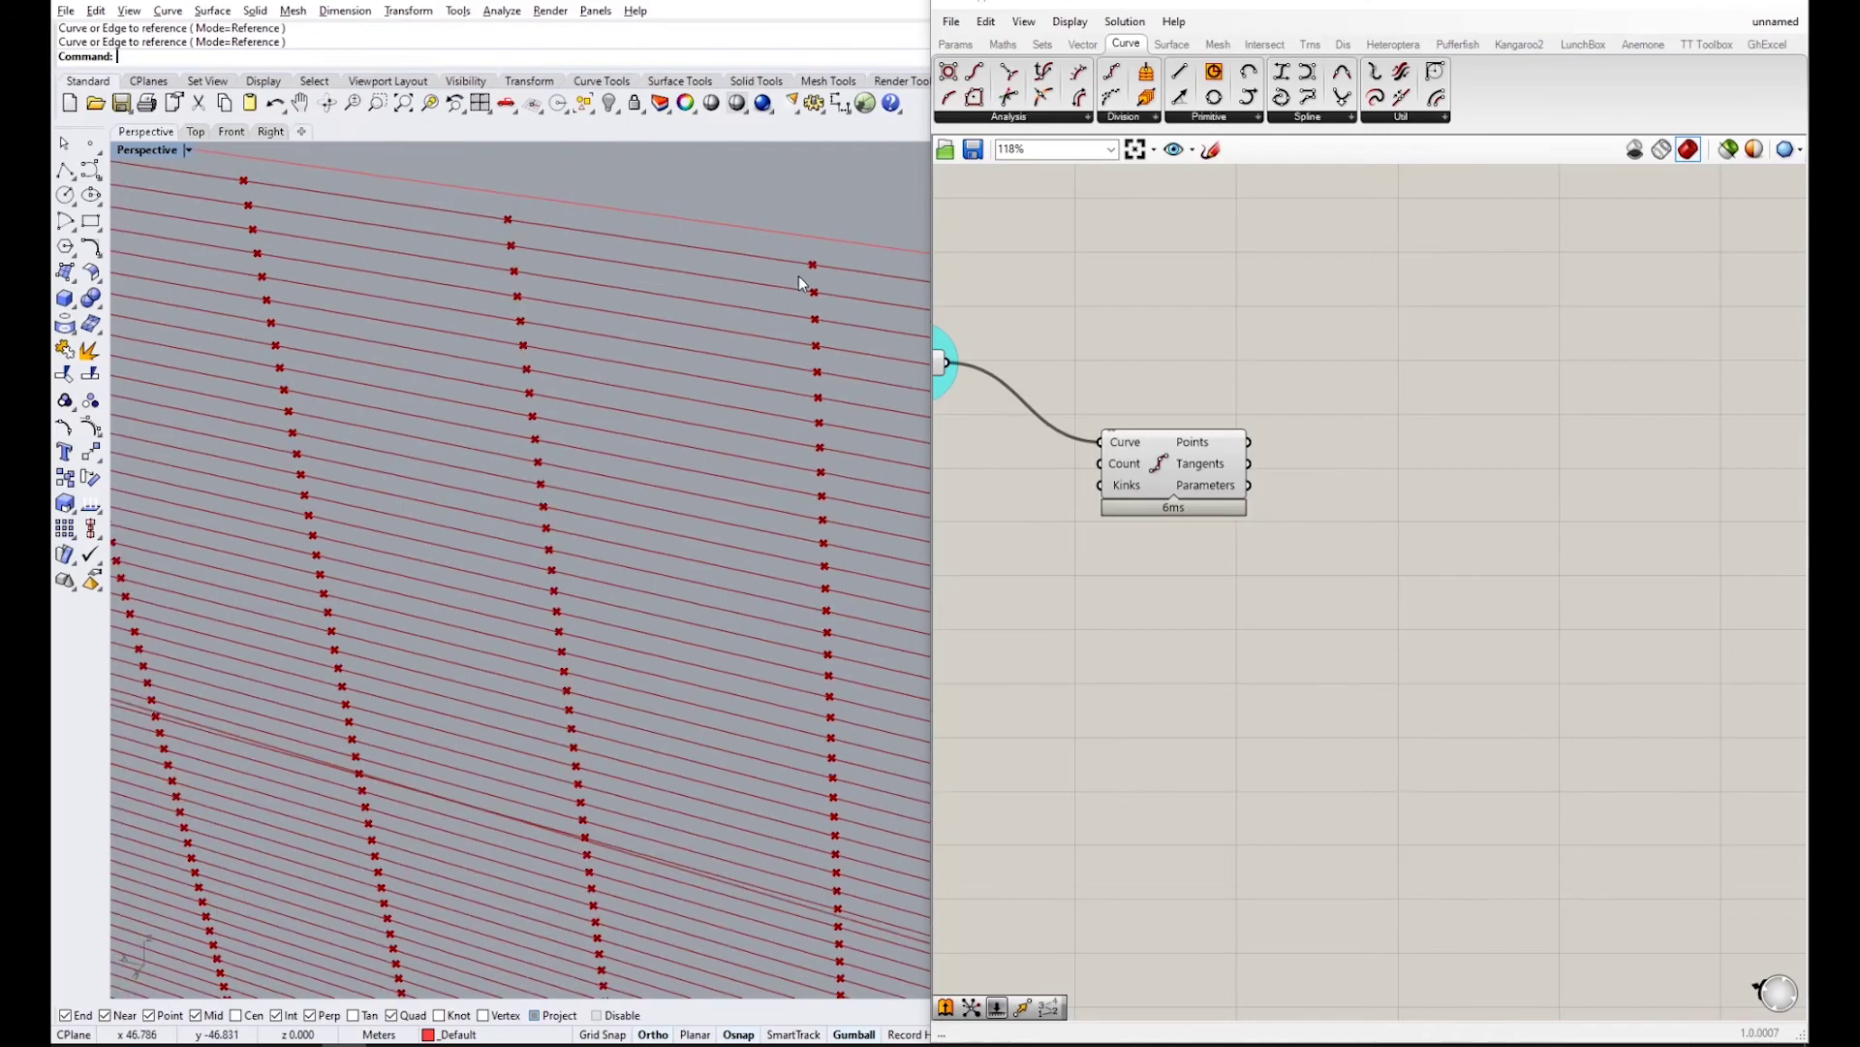
# - Add a Move component after Divide Curve and connect the Points output to its Geometry input
pyautogui.doubleClick(1326, 426)
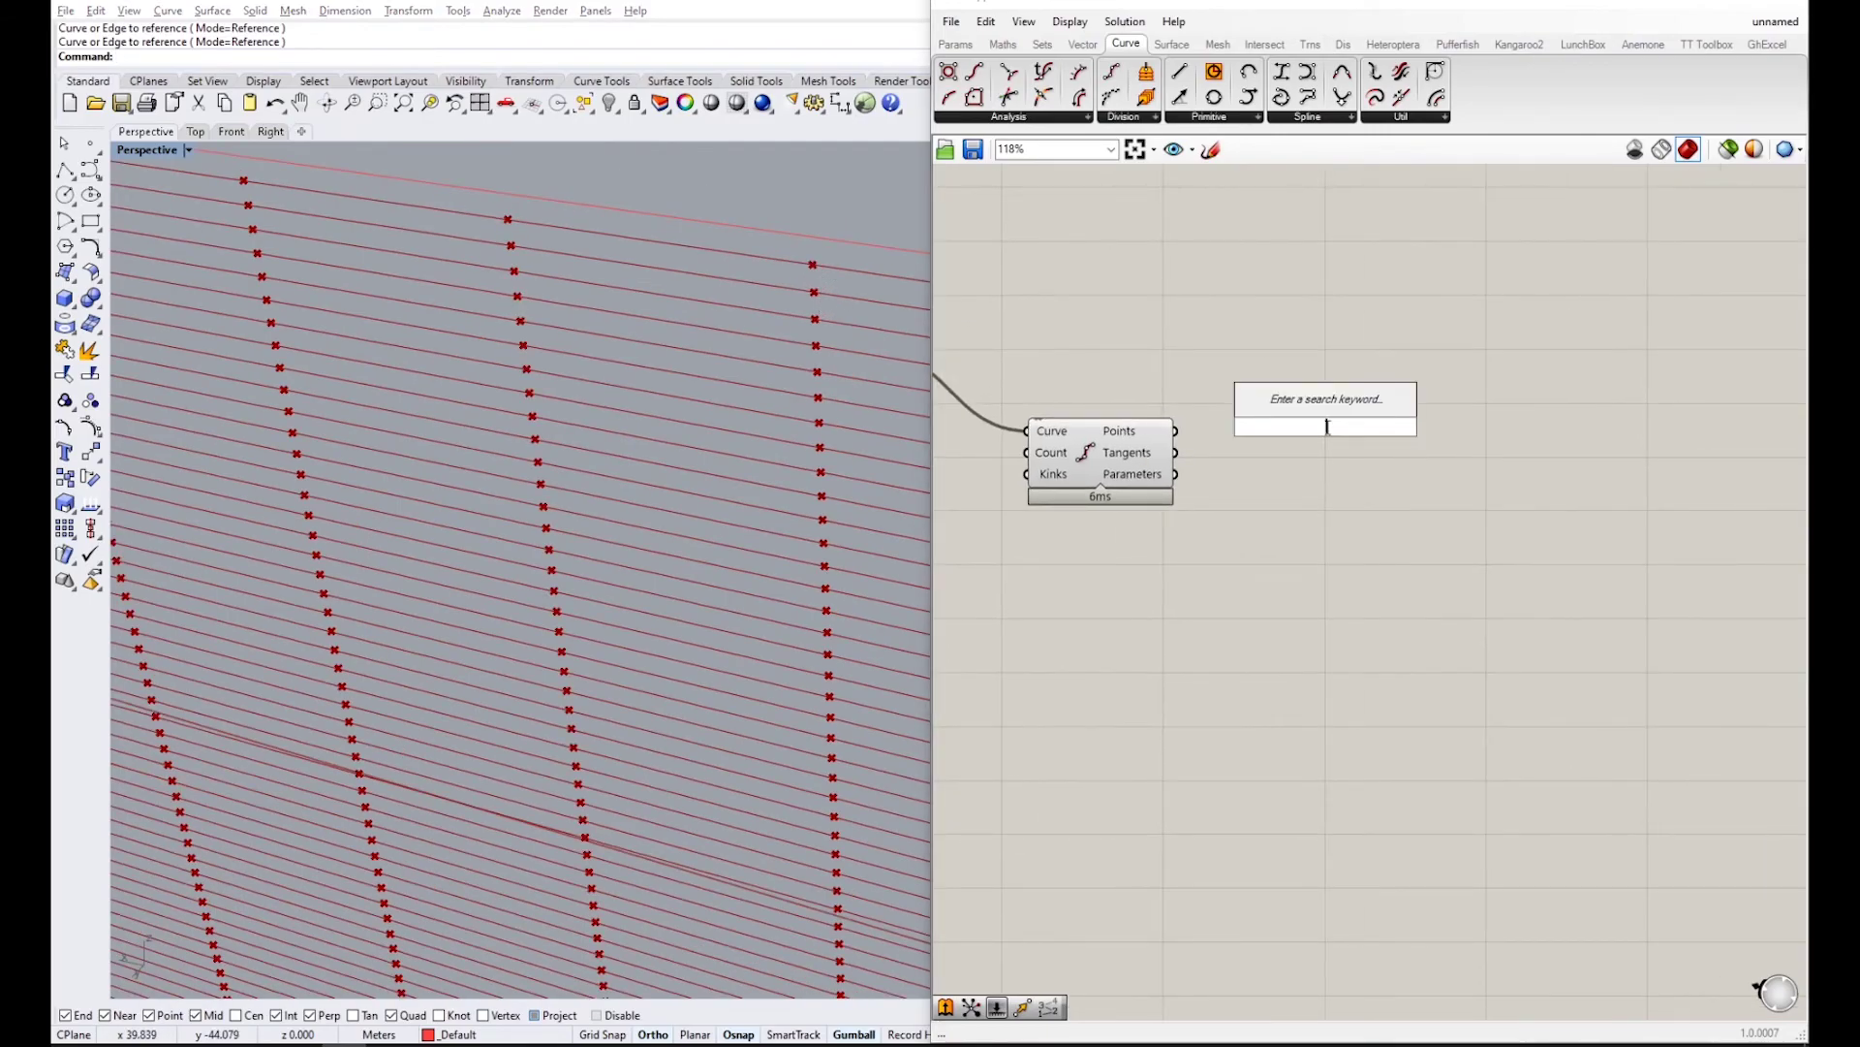
pyautogui.write('move')
pyautogui.press('Return')
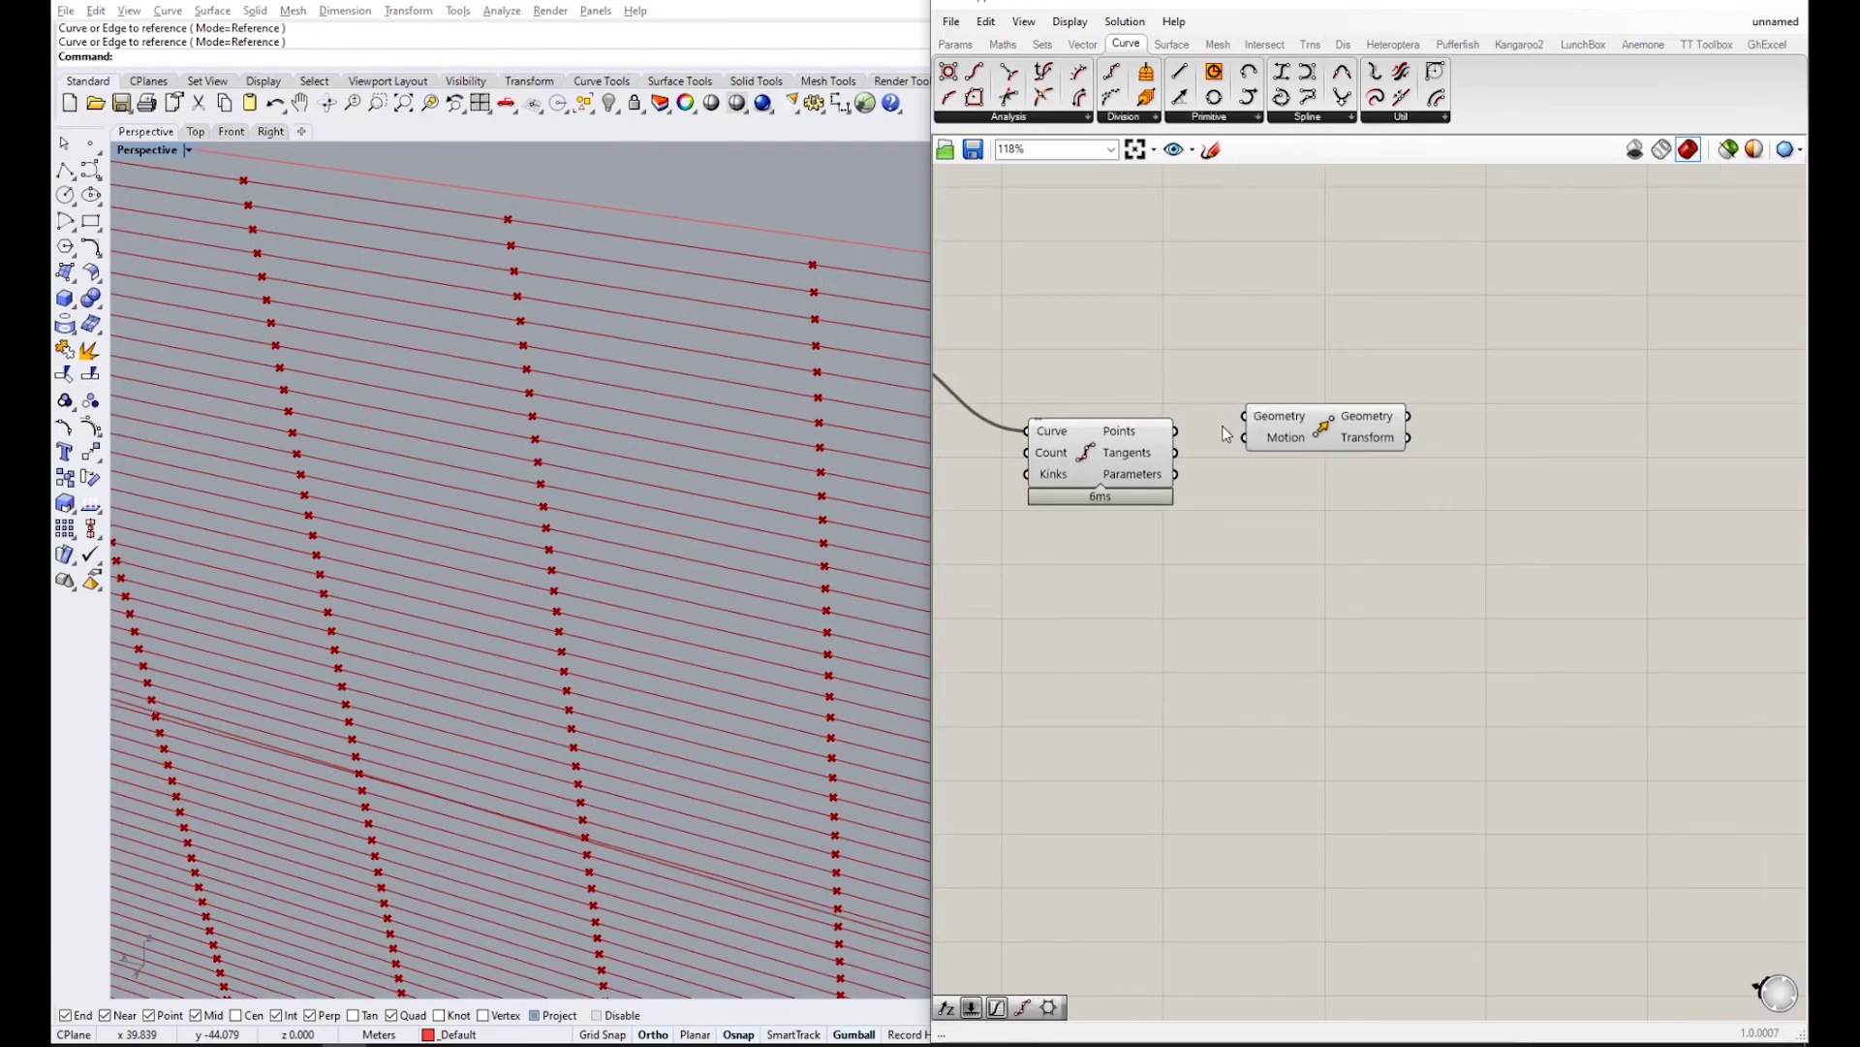
pyautogui.moveTo(1301, 438); pyautogui.dragTo(1344, 455)
pyautogui.click(1132, 453)
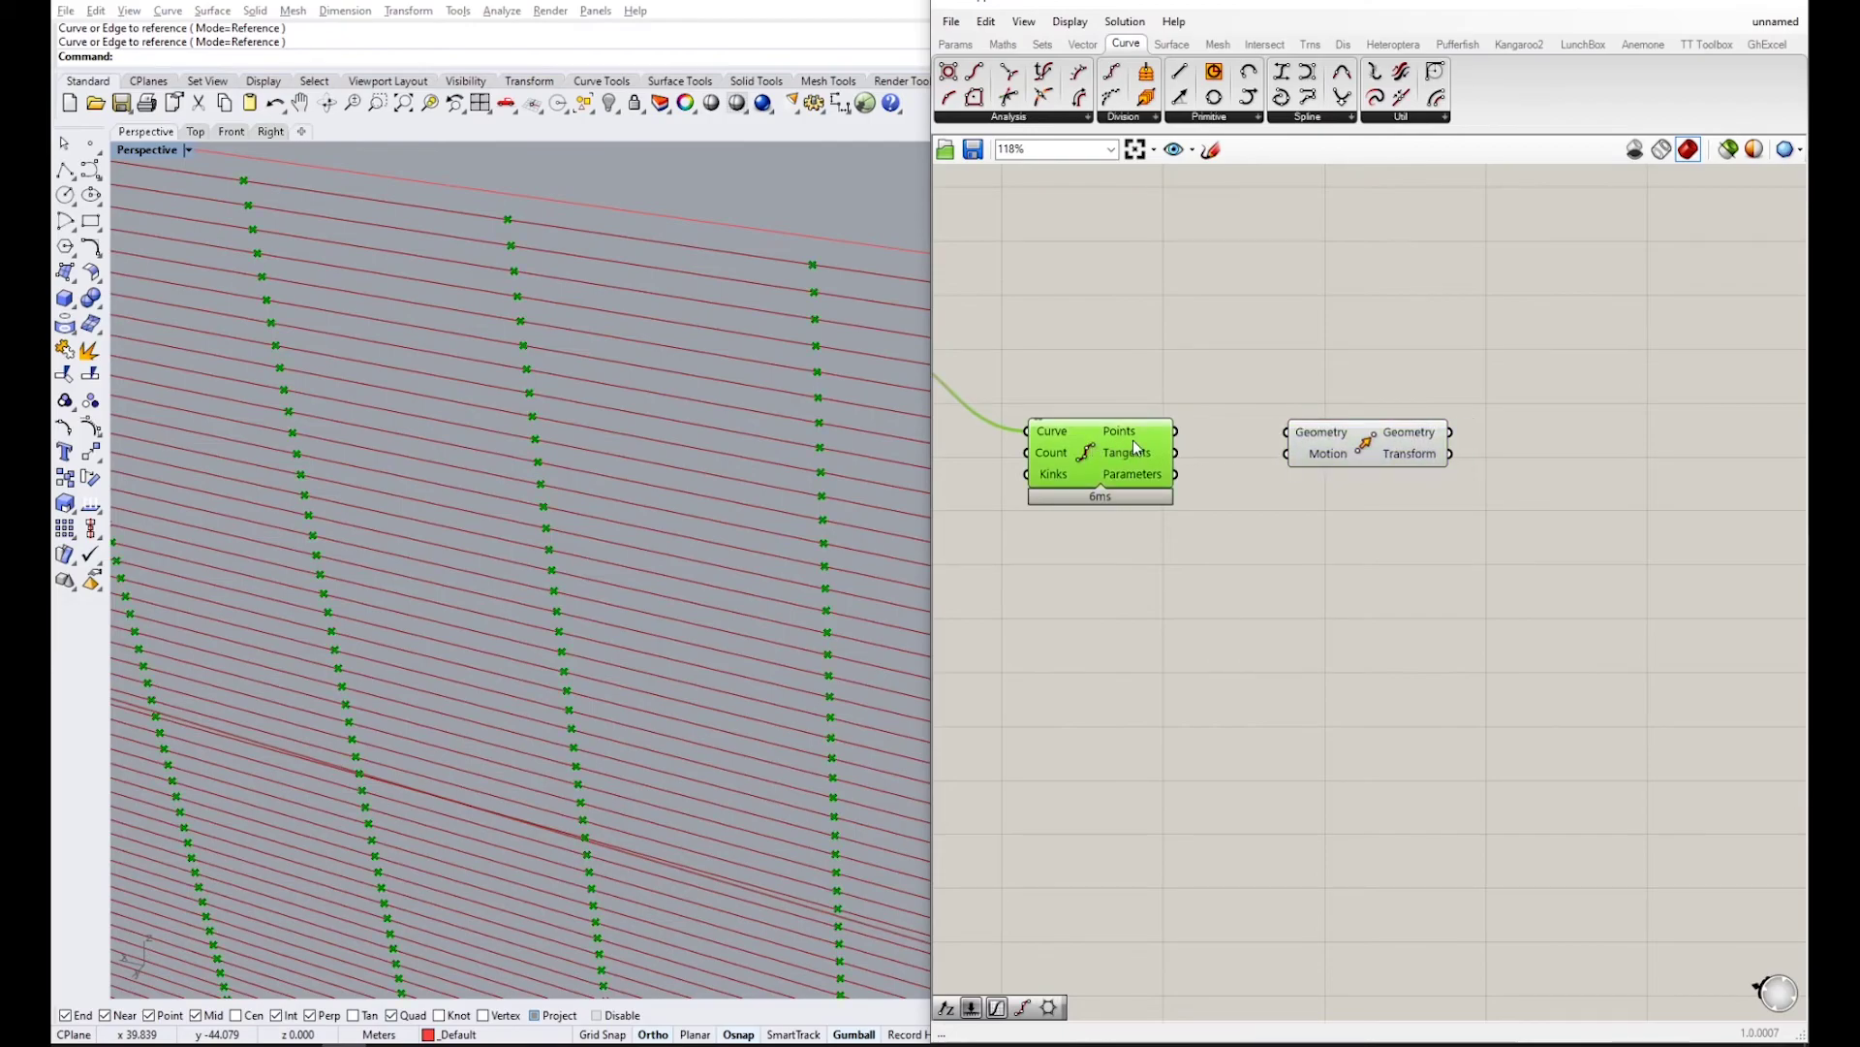
pyautogui.scroll(-3, 1056, 541)
pyautogui.scroll(3, 1020, 521)
pyautogui.moveTo(1176, 459); pyautogui.dragTo(1340, 462)
pyautogui.click(1271, 538)
# - Compare the moved points with the original division points and check the Move component's default motion vector
pyautogui.scroll(-8, 798, 536)
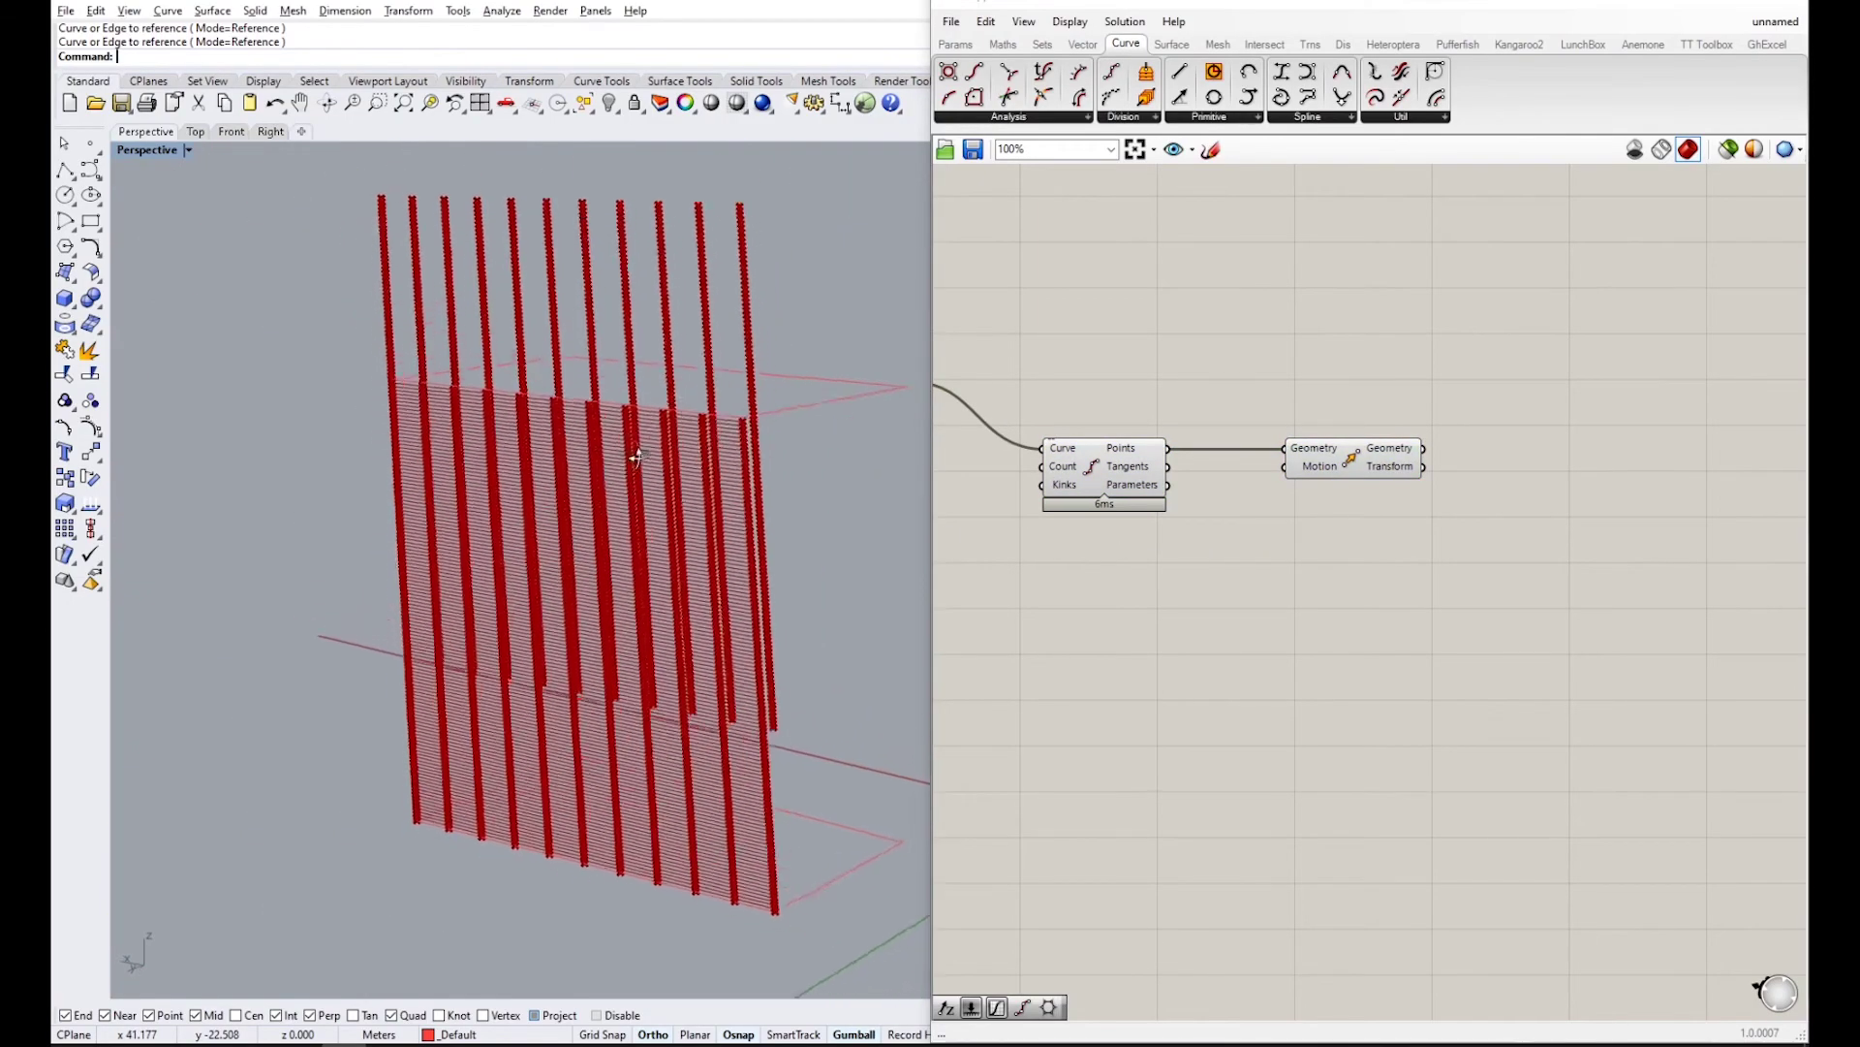
pyautogui.moveTo(636, 453); pyautogui.dragTo(933, 444, button='right')
pyautogui.scroll(2, 673, 429)
pyautogui.moveTo(1312, 476)
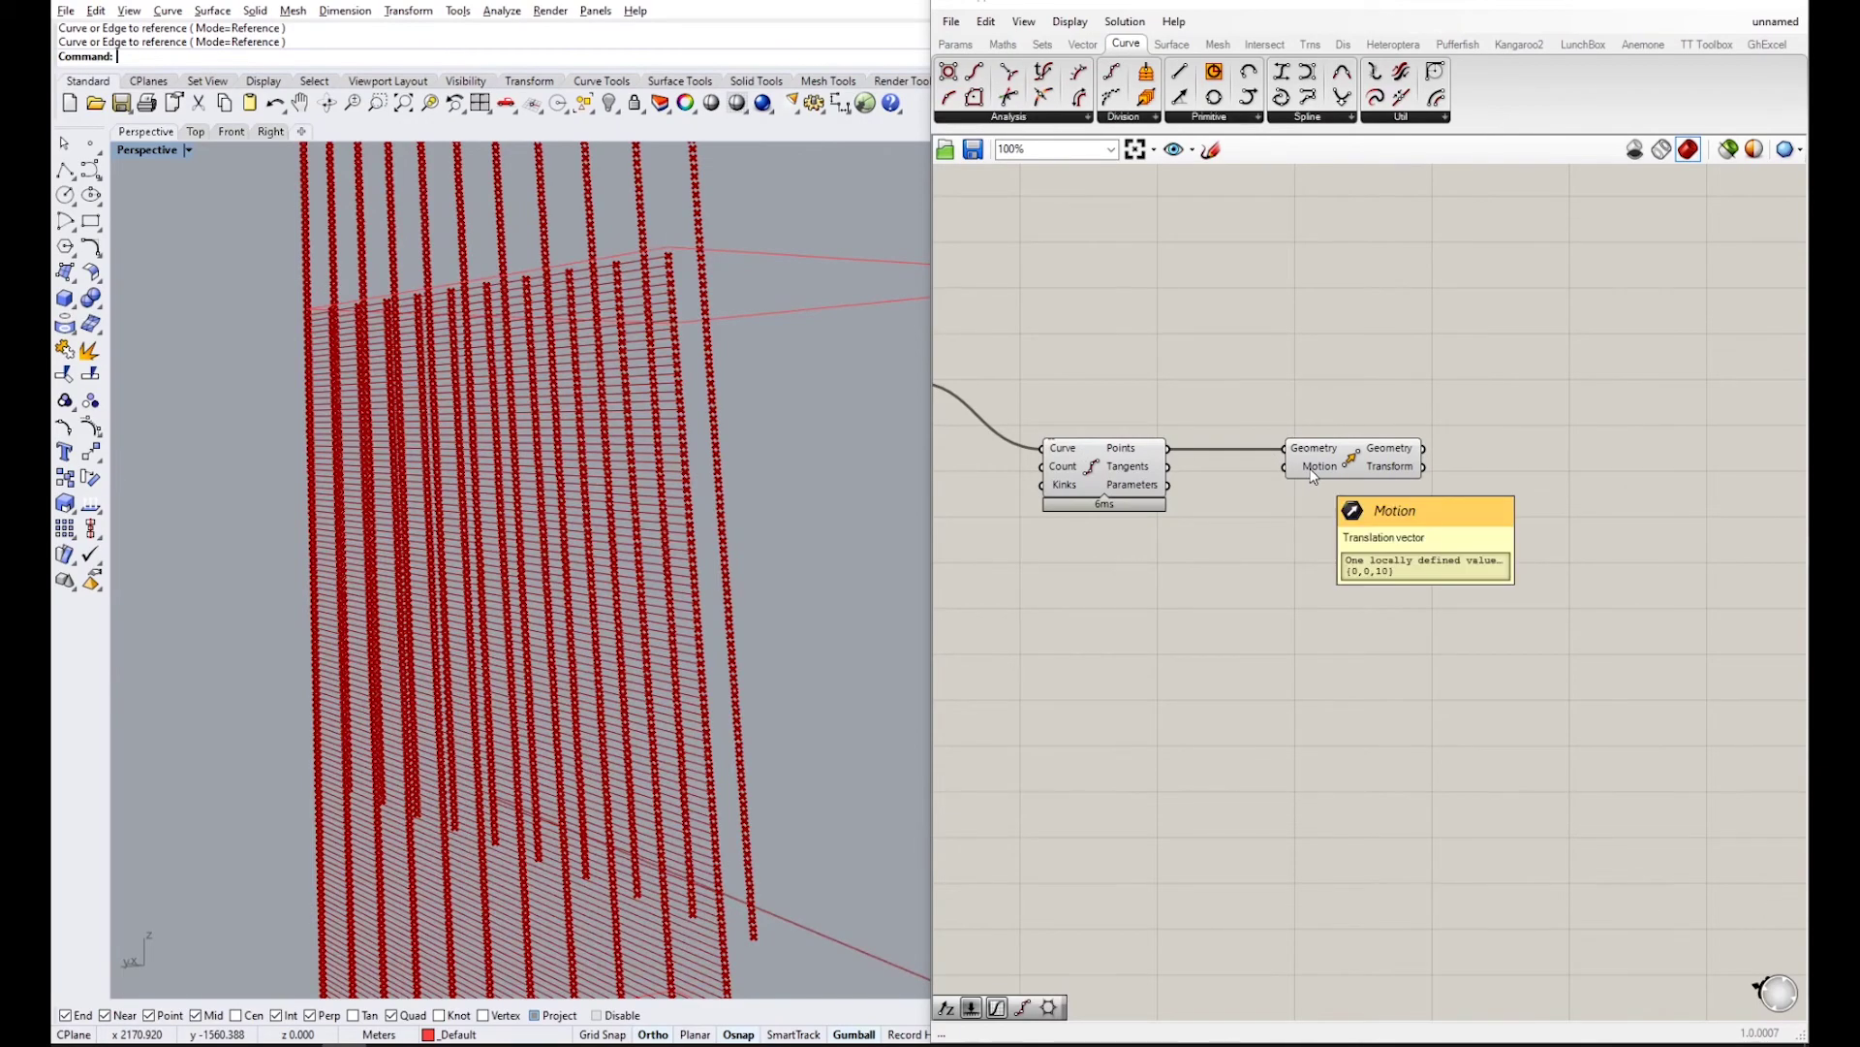
pyautogui.scroll(-3, 1315, 484)
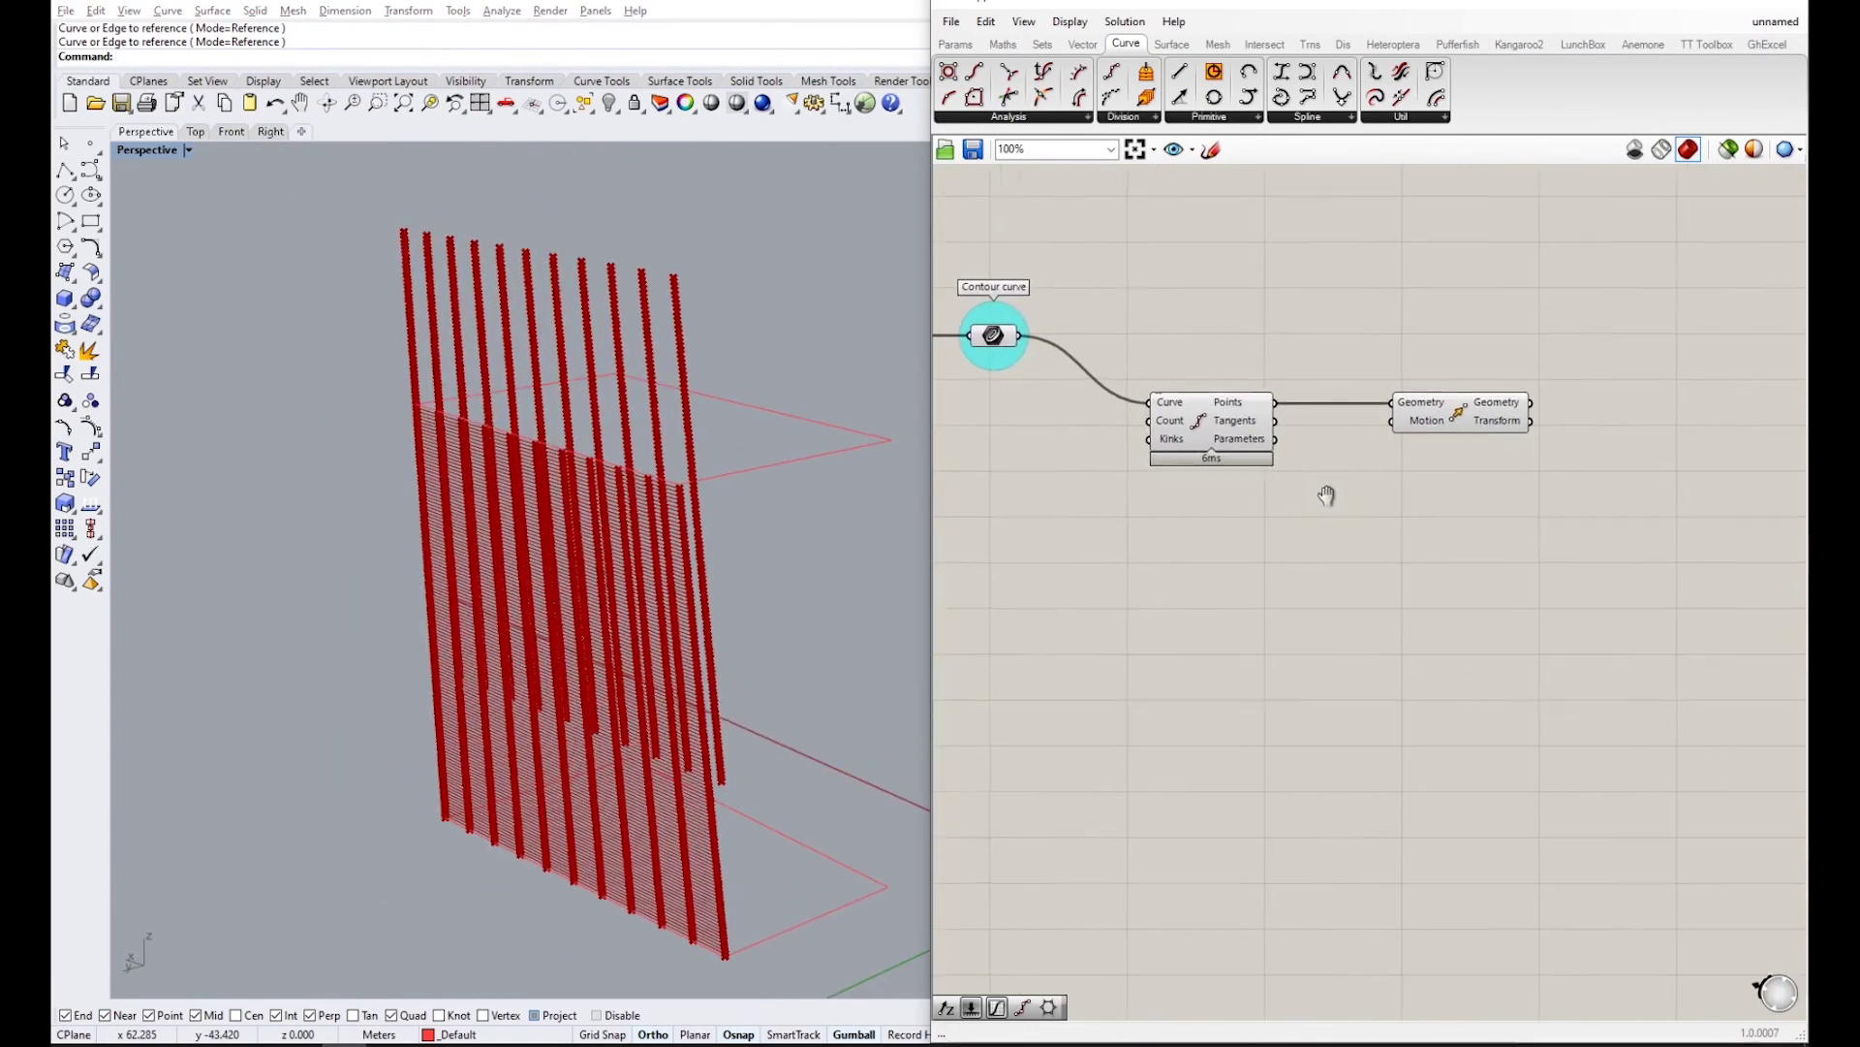
pyautogui.moveTo(1336, 493); pyautogui.dragTo(1384, 465, button='right')
pyautogui.moveTo(1143, 478); pyautogui.dragTo(1252, 453, button='right')
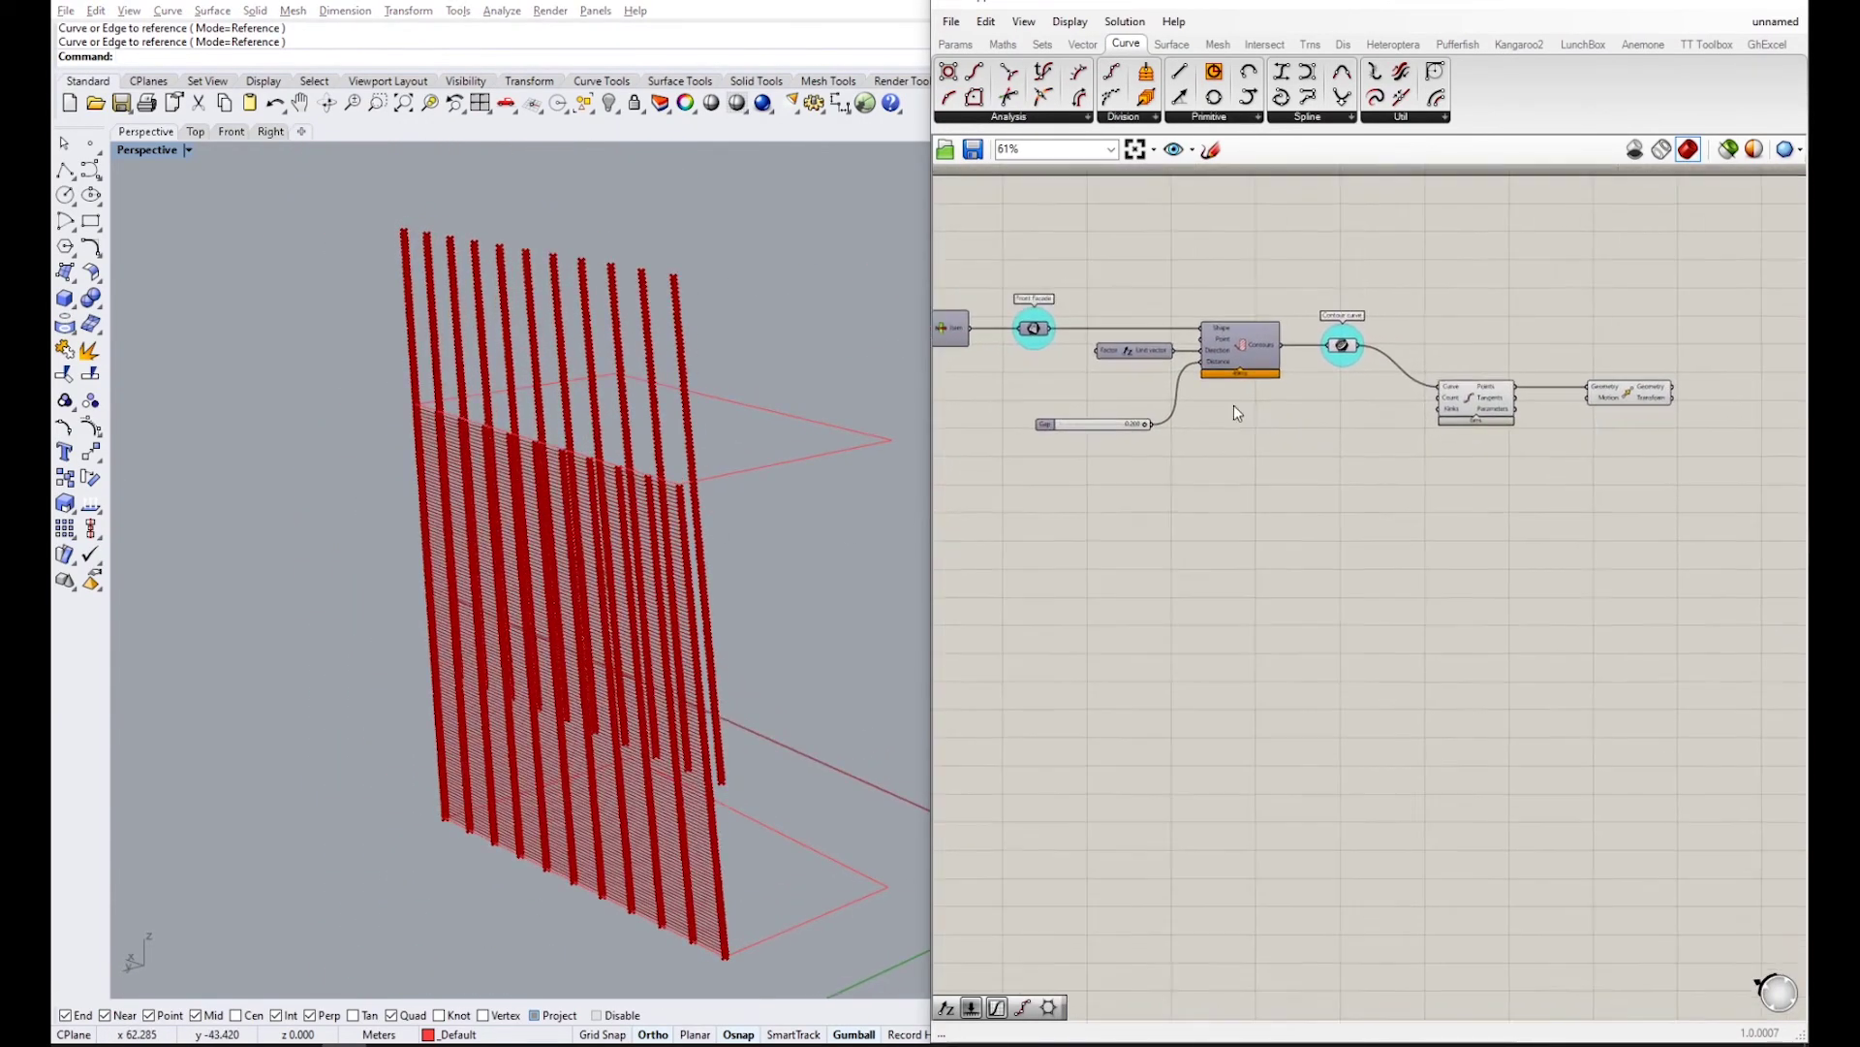
pyautogui.scroll(2, 1220, 405)
pyautogui.moveTo(1616, 497); pyautogui.dragTo(1471, 451, button='right')
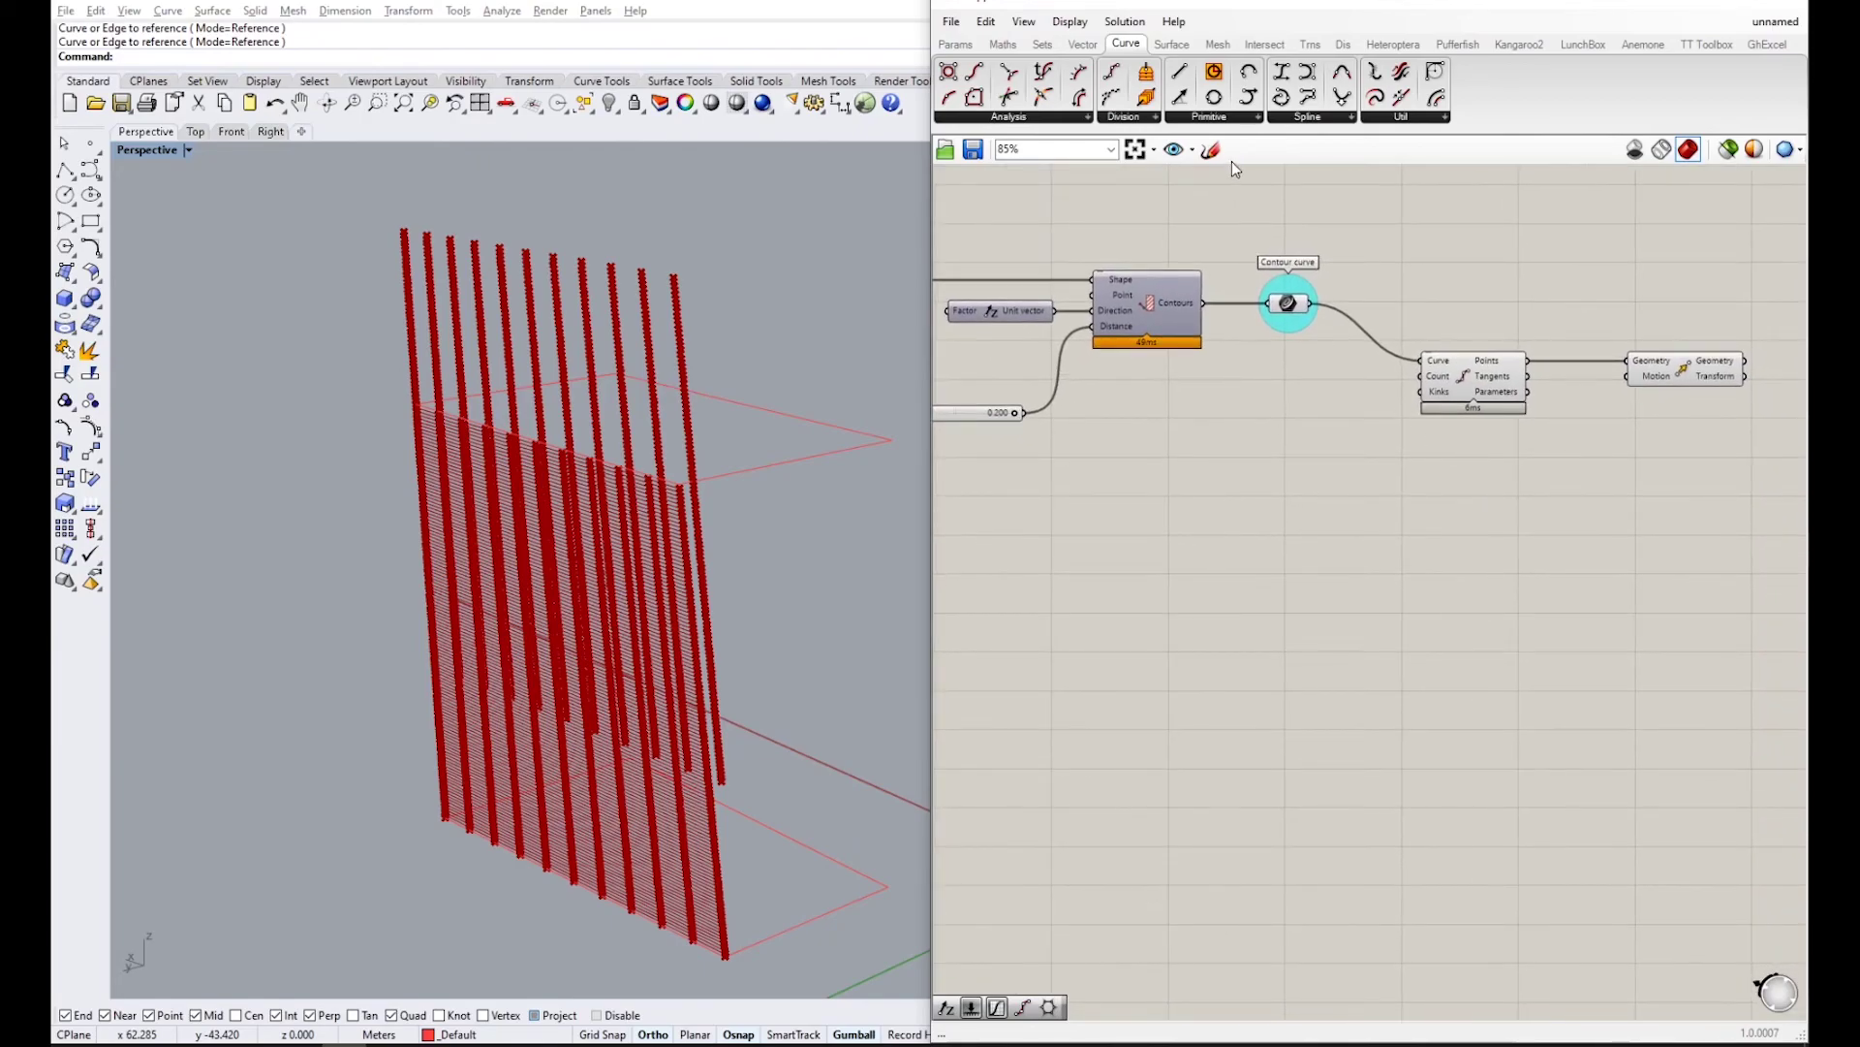
# - Add a Unit Z vector, feed its Factor from the 0.200 contour distance slider and connect it to Move's Motion input
pyautogui.click(1083, 43)
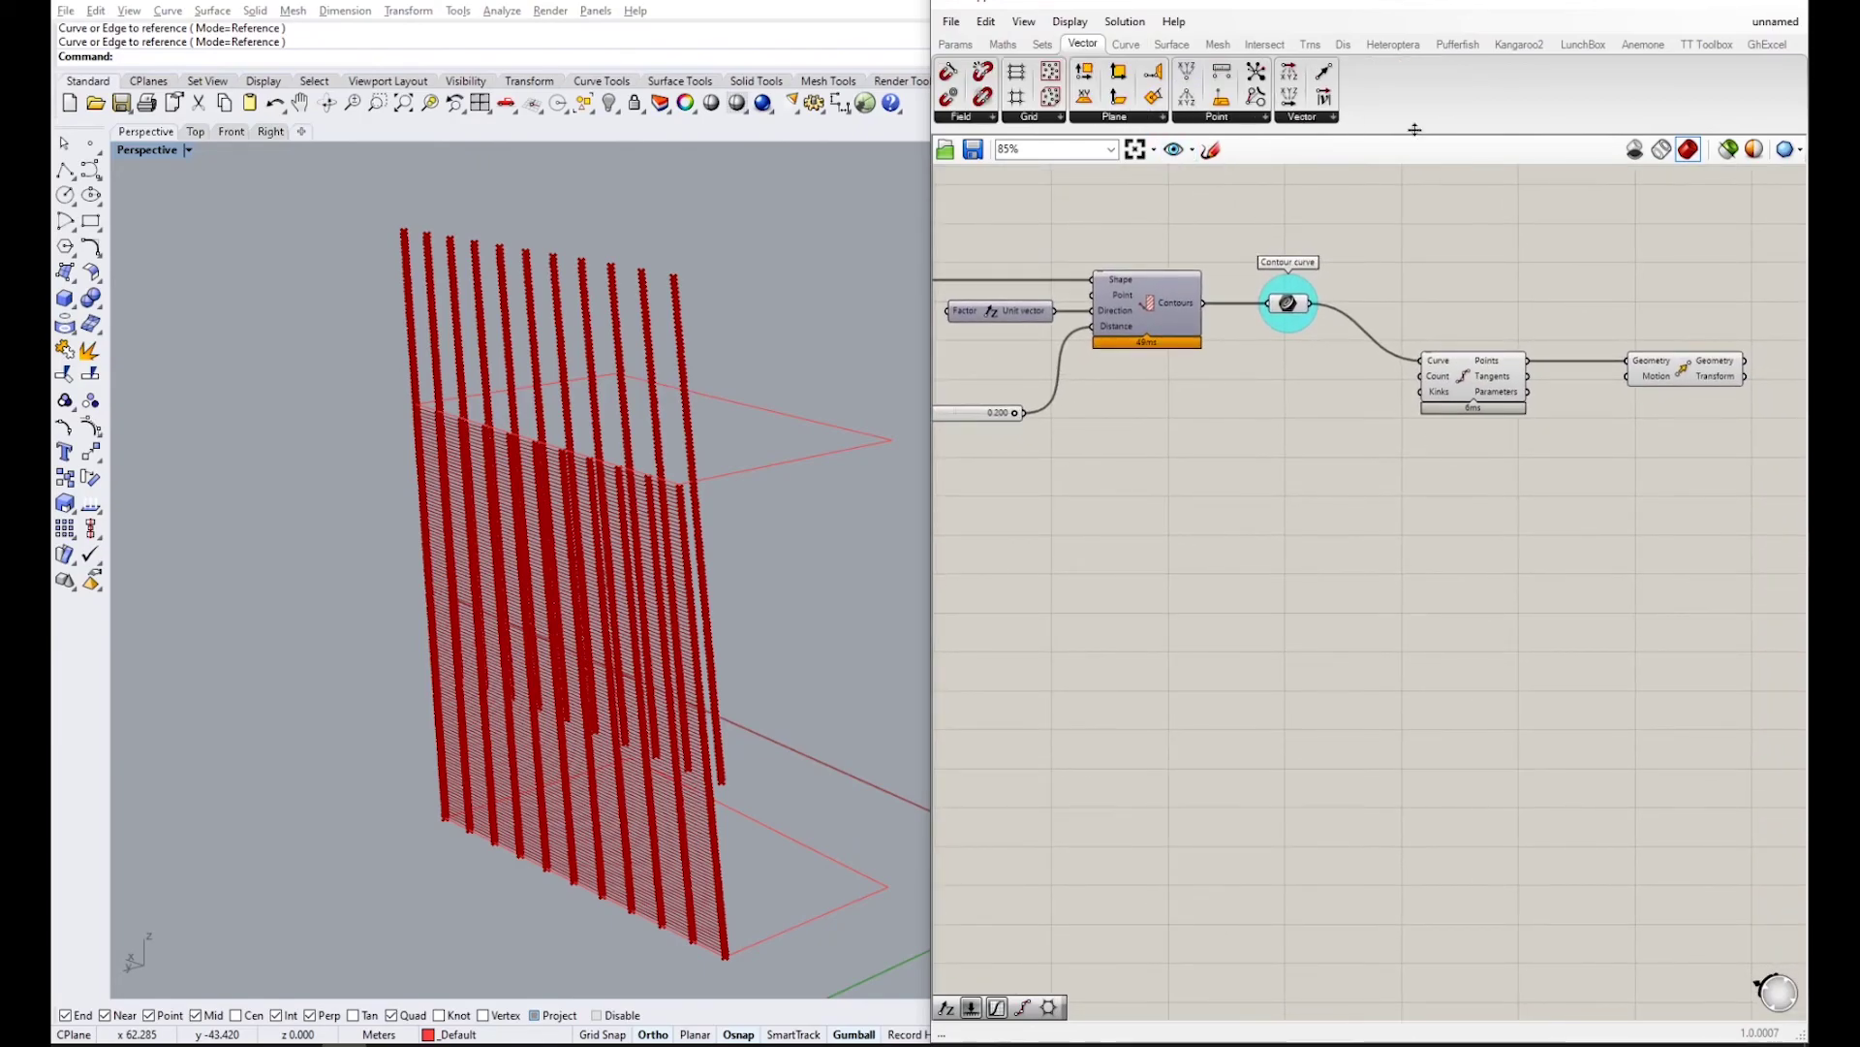
pyautogui.click(1325, 121)
pyautogui.click(1335, 276)
pyautogui.click(1471, 453)
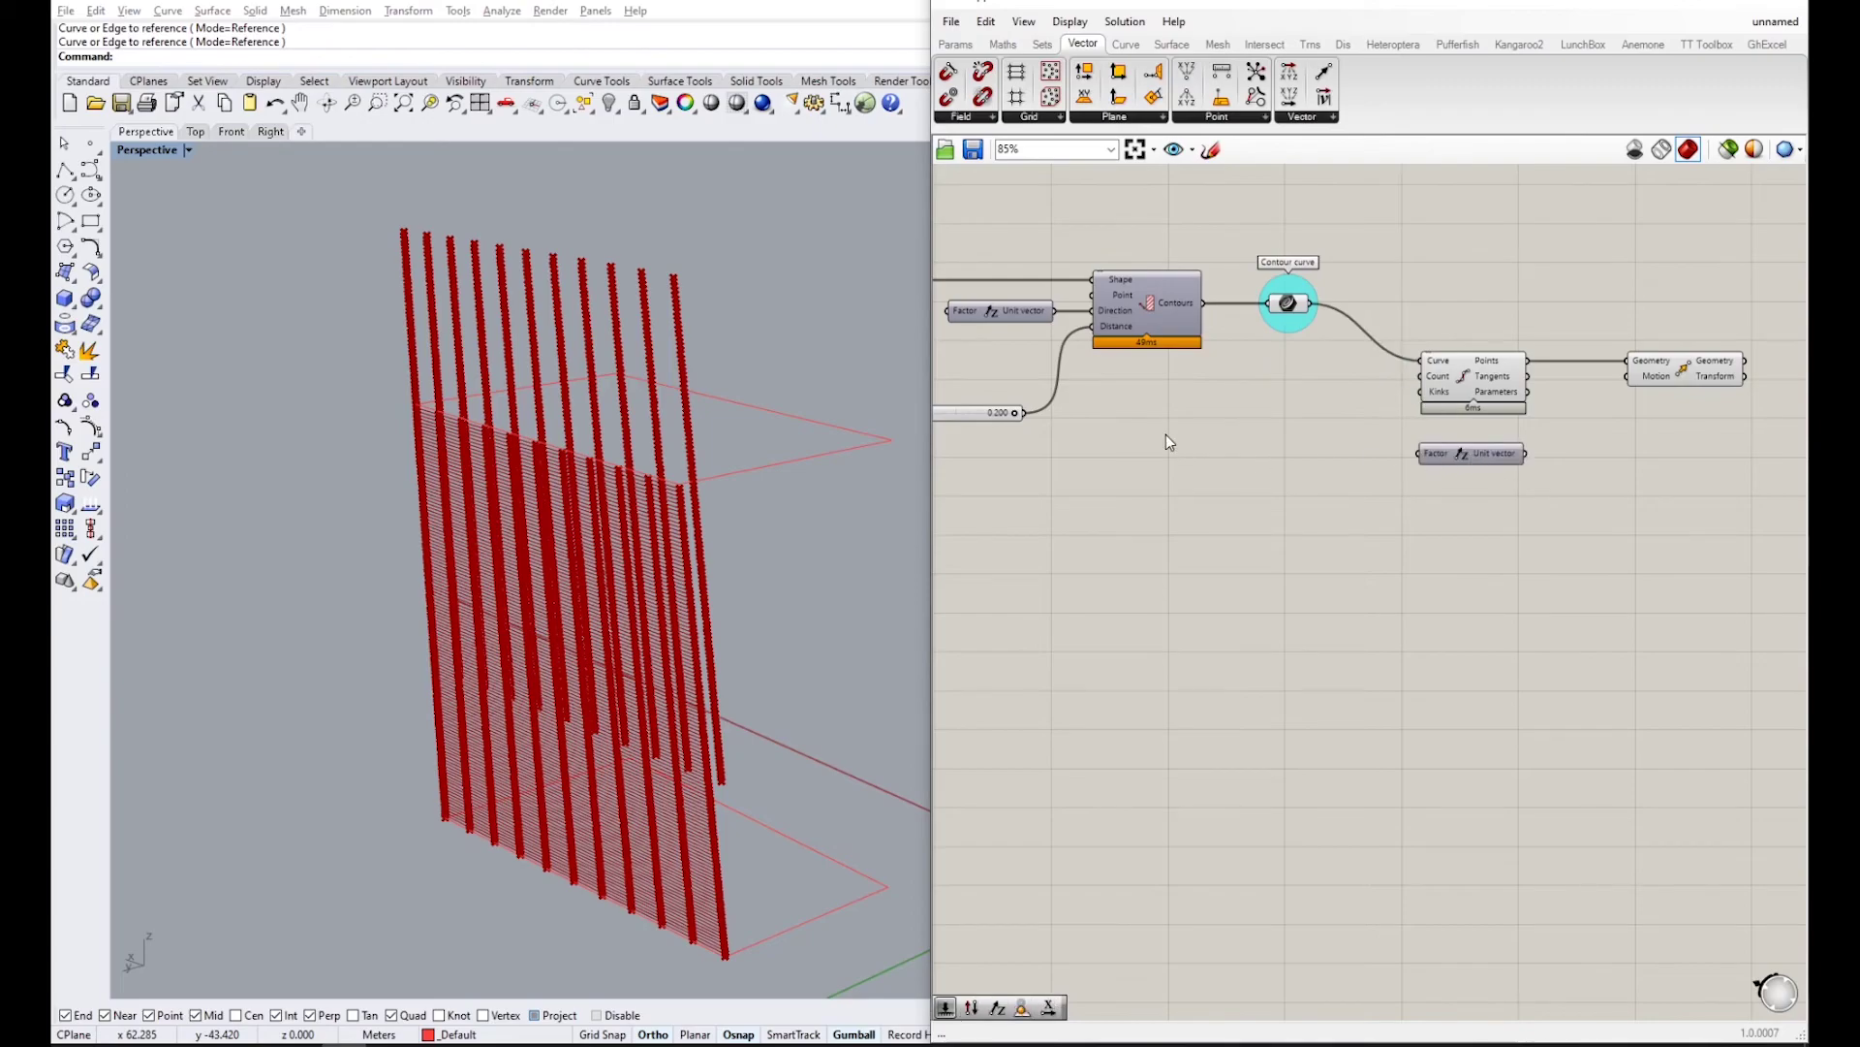
pyautogui.moveTo(1088, 420); pyautogui.dragTo(1627, 391)
pyautogui.scroll(5, 612, 512)
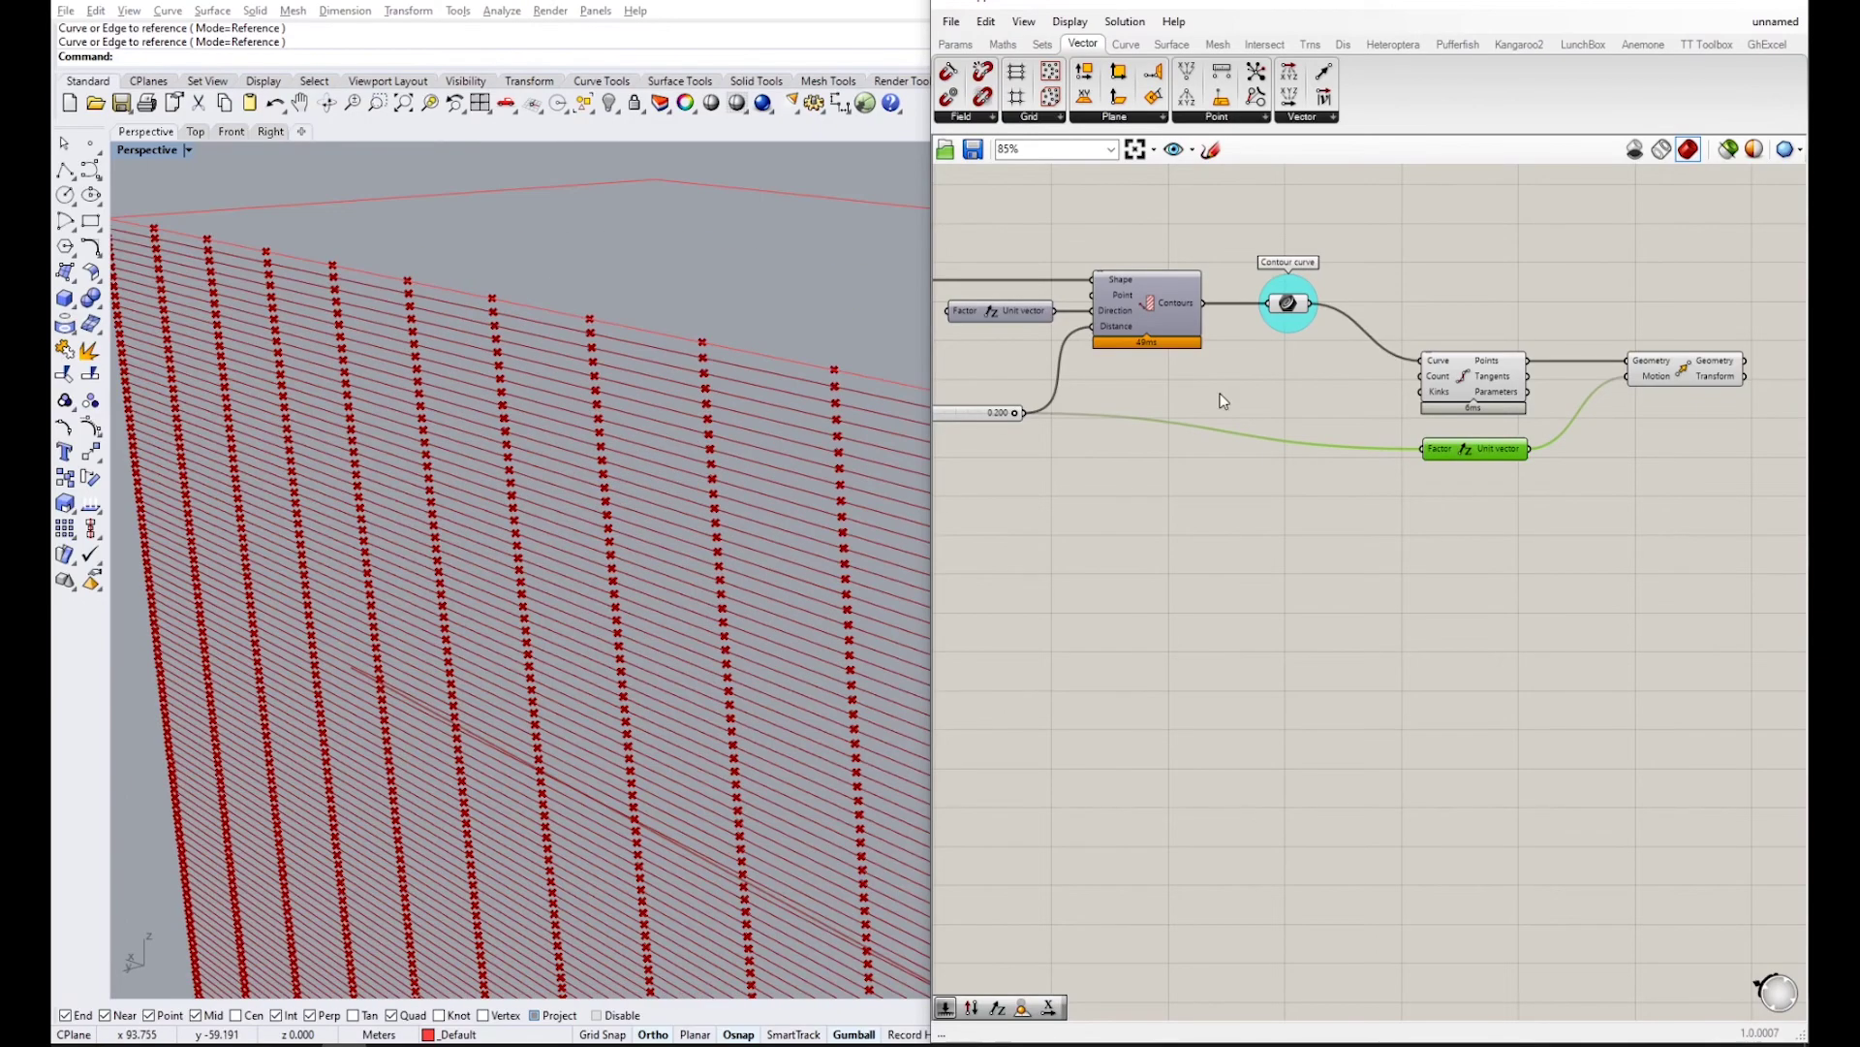
pyautogui.click(1659, 368)
pyautogui.scroll(3, 711, 343)
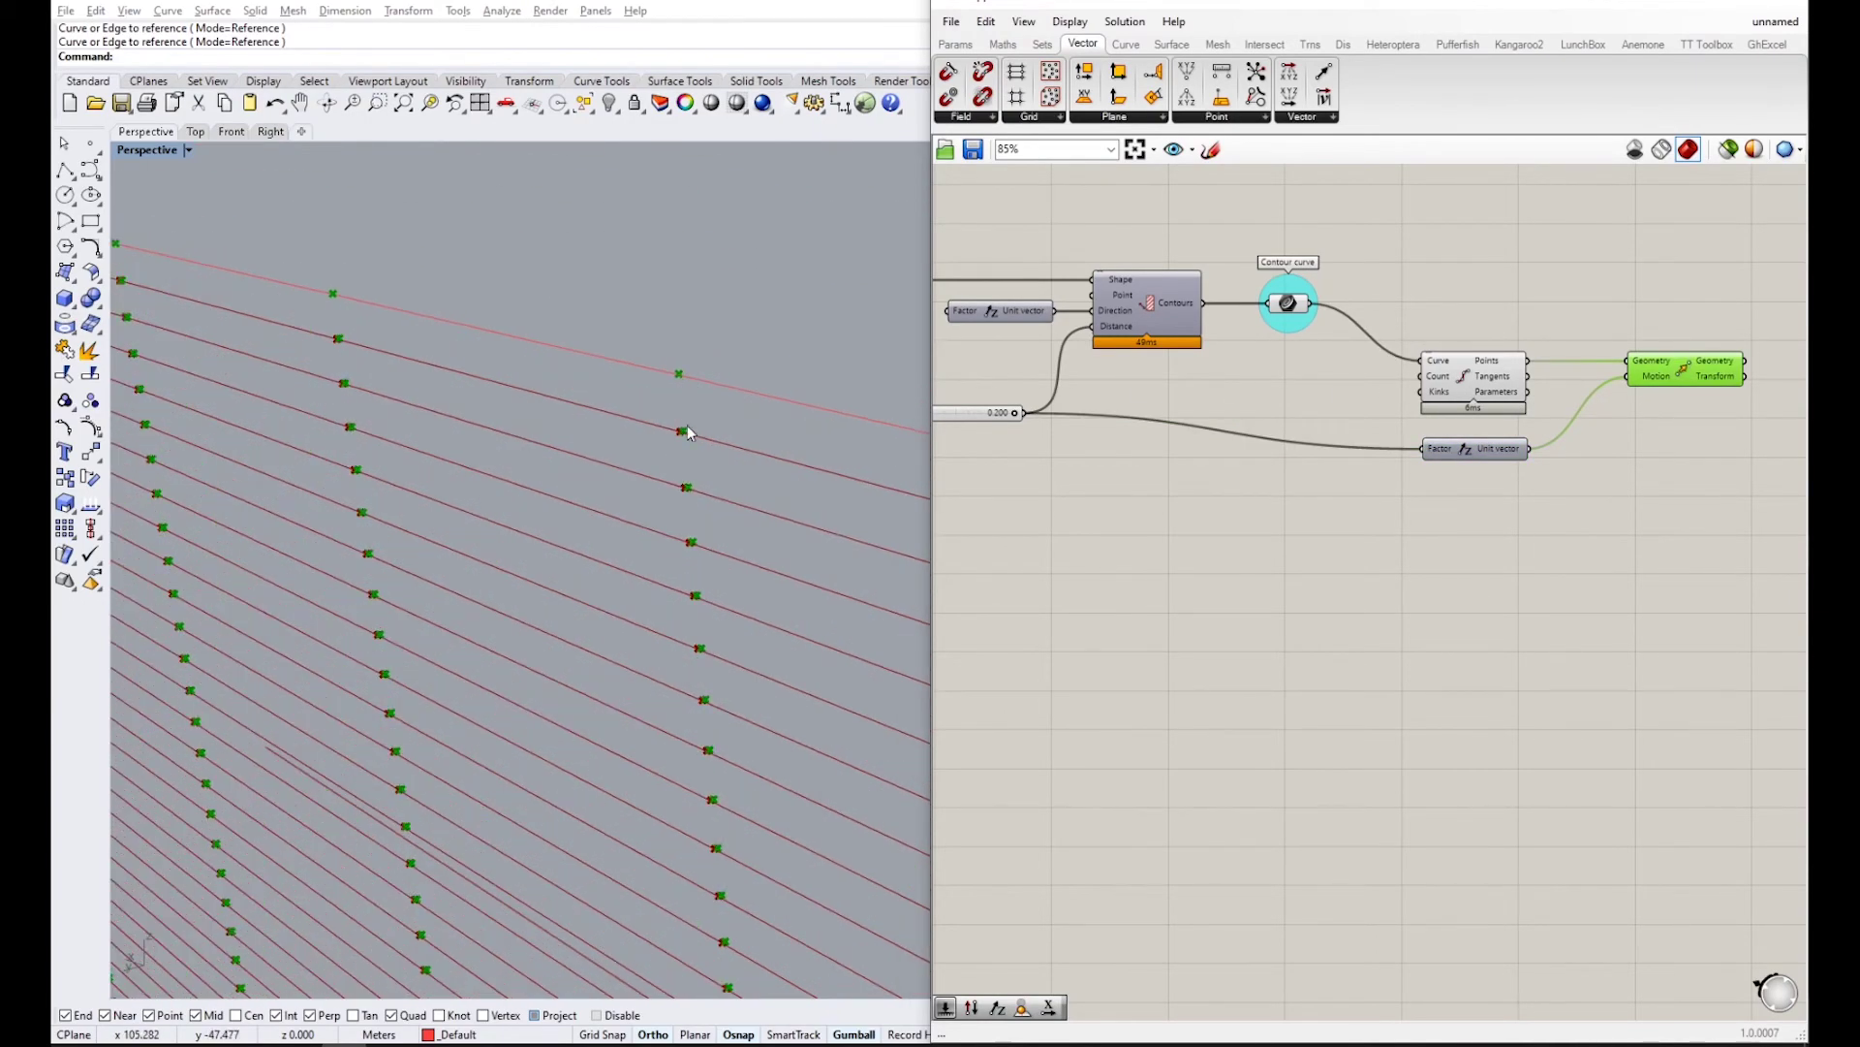
# - Add a Reverse vector component between Unit Z and Move's Motion input so the points shift downward
pyautogui.moveTo(1440, 443); pyautogui.dragTo(1394, 401, button='right')
pyautogui.moveTo(1538, 352); pyautogui.dragTo(1552, 352)
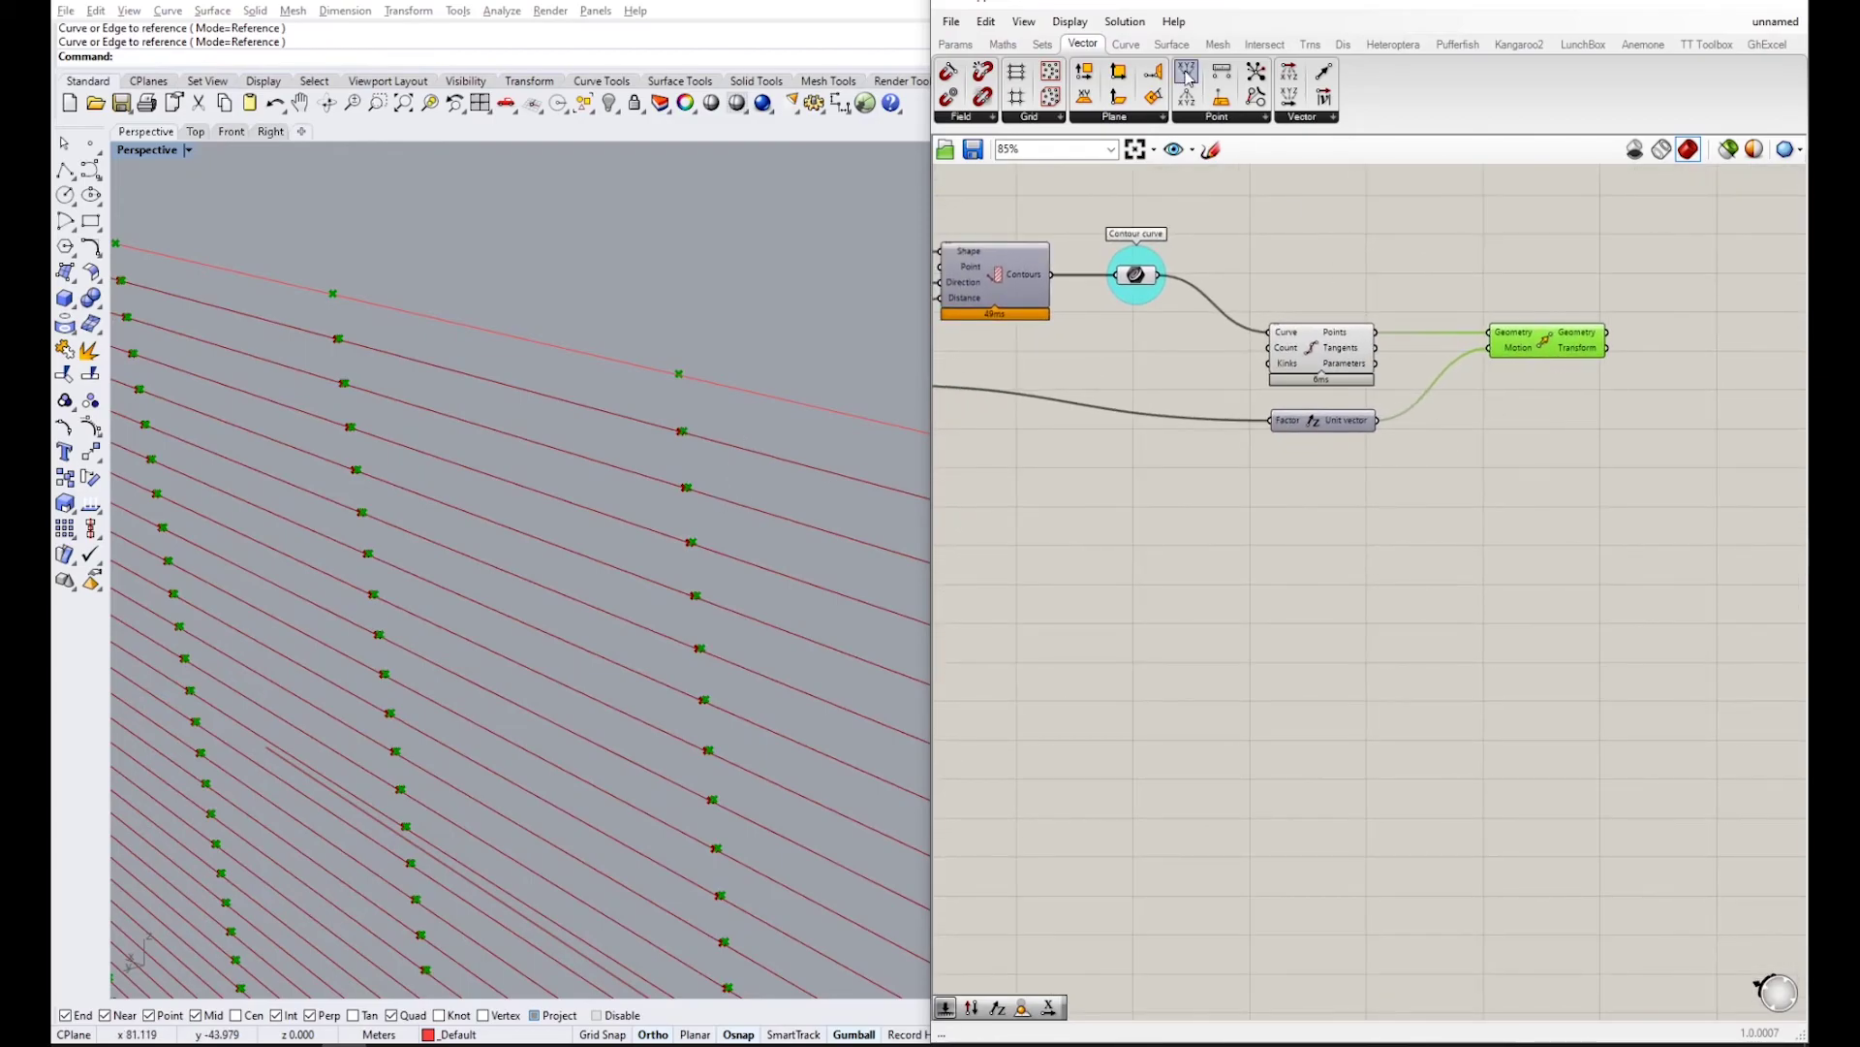
pyautogui.click(1316, 118)
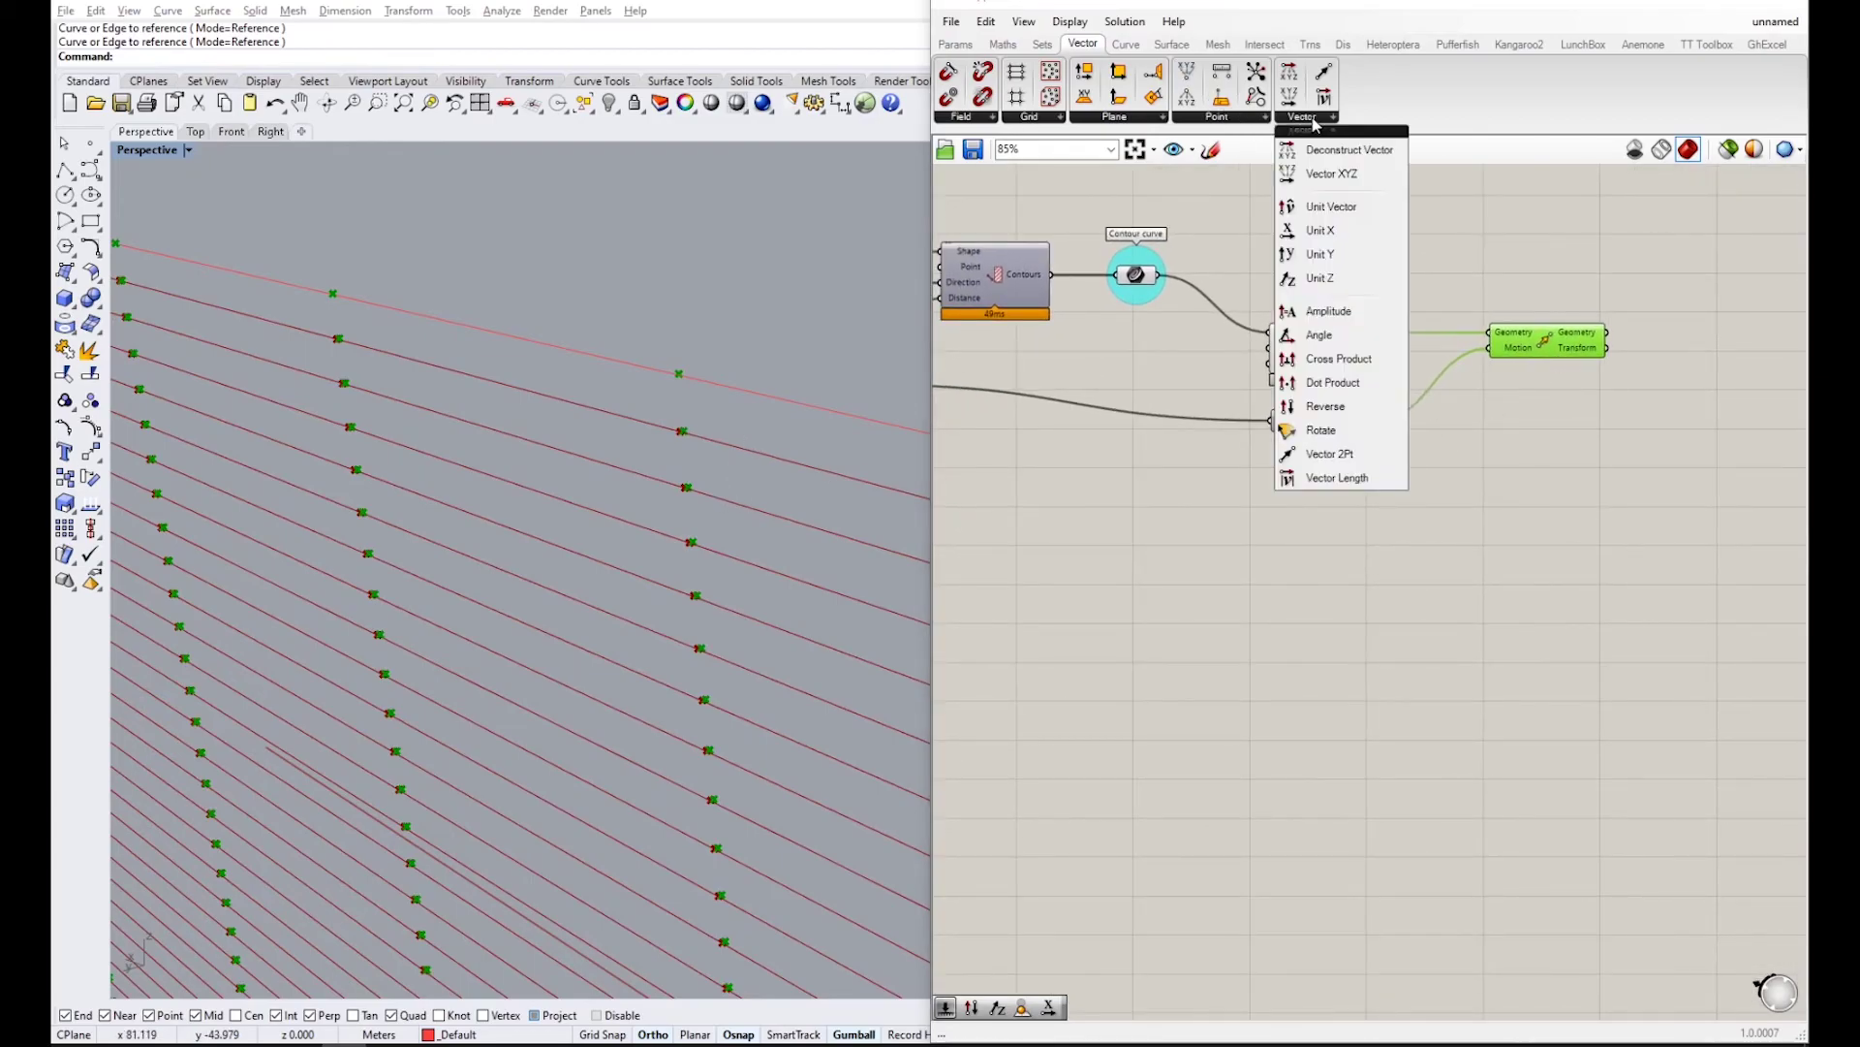
pyautogui.click(1345, 432)
pyautogui.click(1458, 433)
pyautogui.moveTo(1377, 421); pyautogui.dragTo(1490, 347)
pyautogui.click(1562, 345)
pyautogui.scroll(-3, 1562, 345)
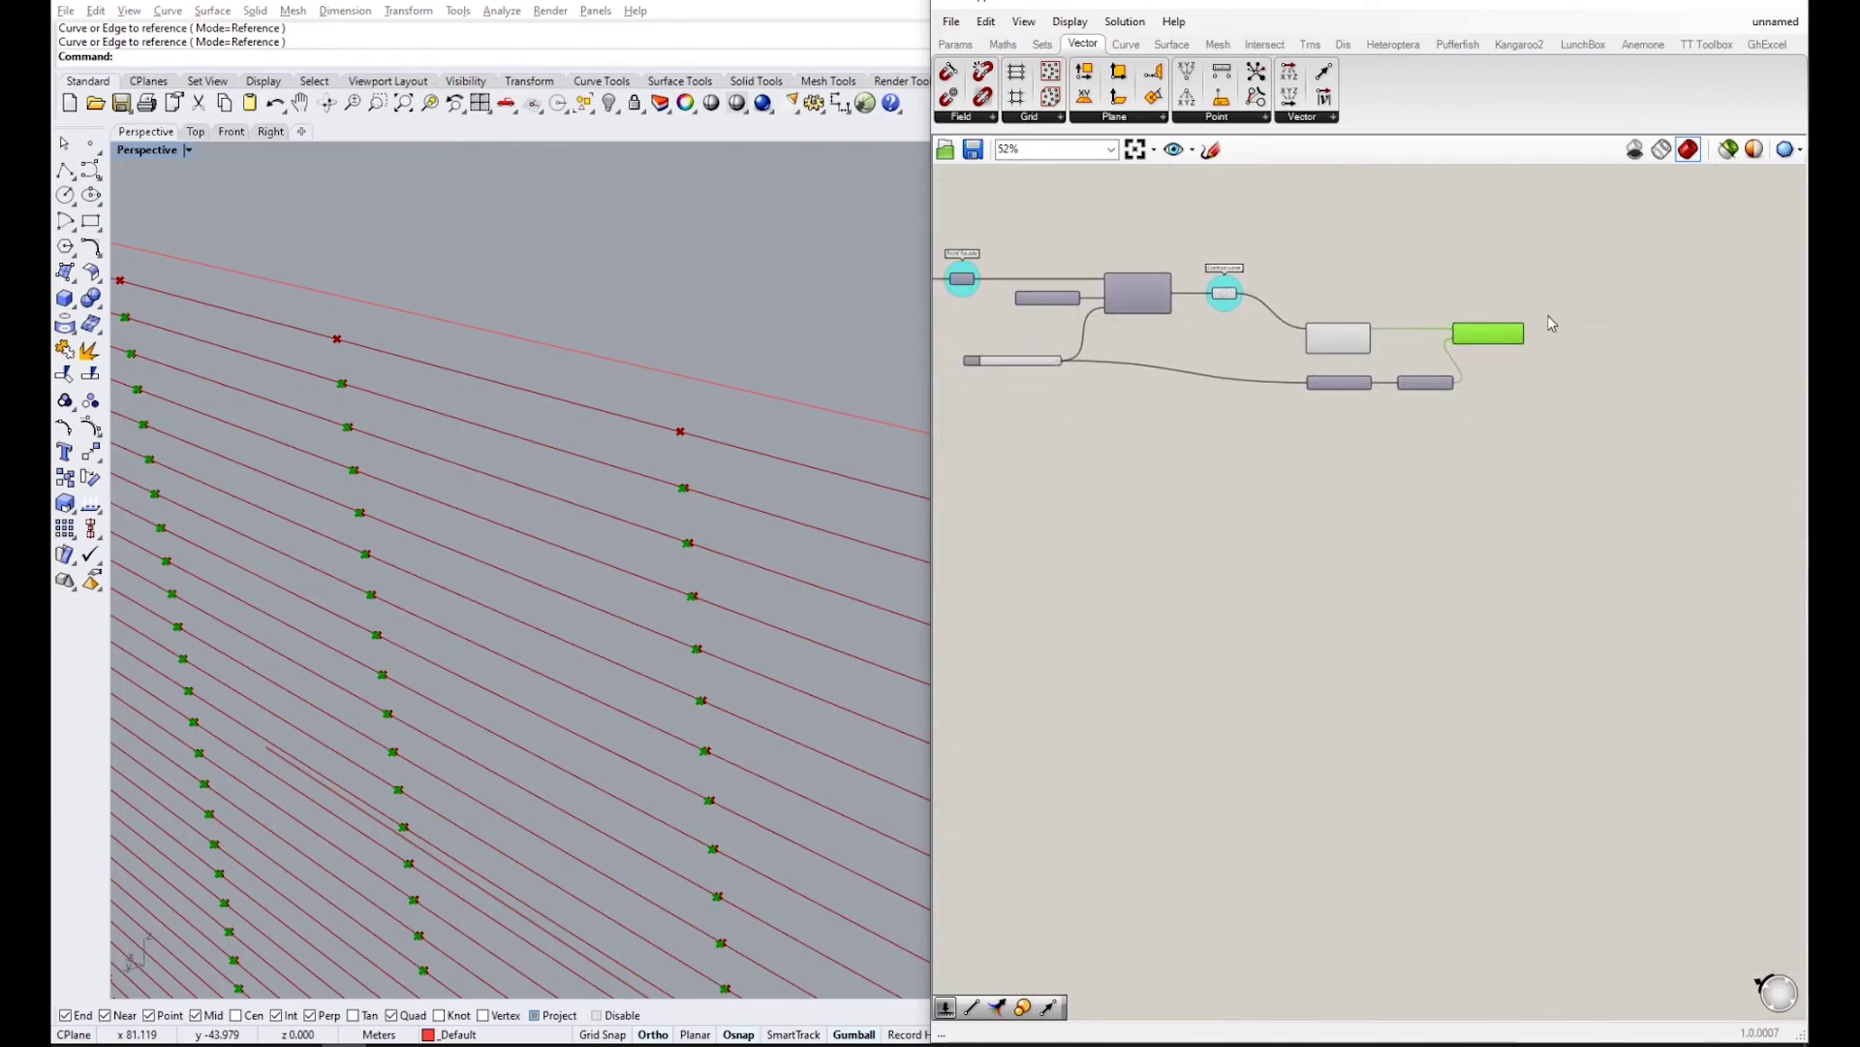
pyautogui.scroll(3, 1590, 307)
pyautogui.doubleClick(1471, 335)
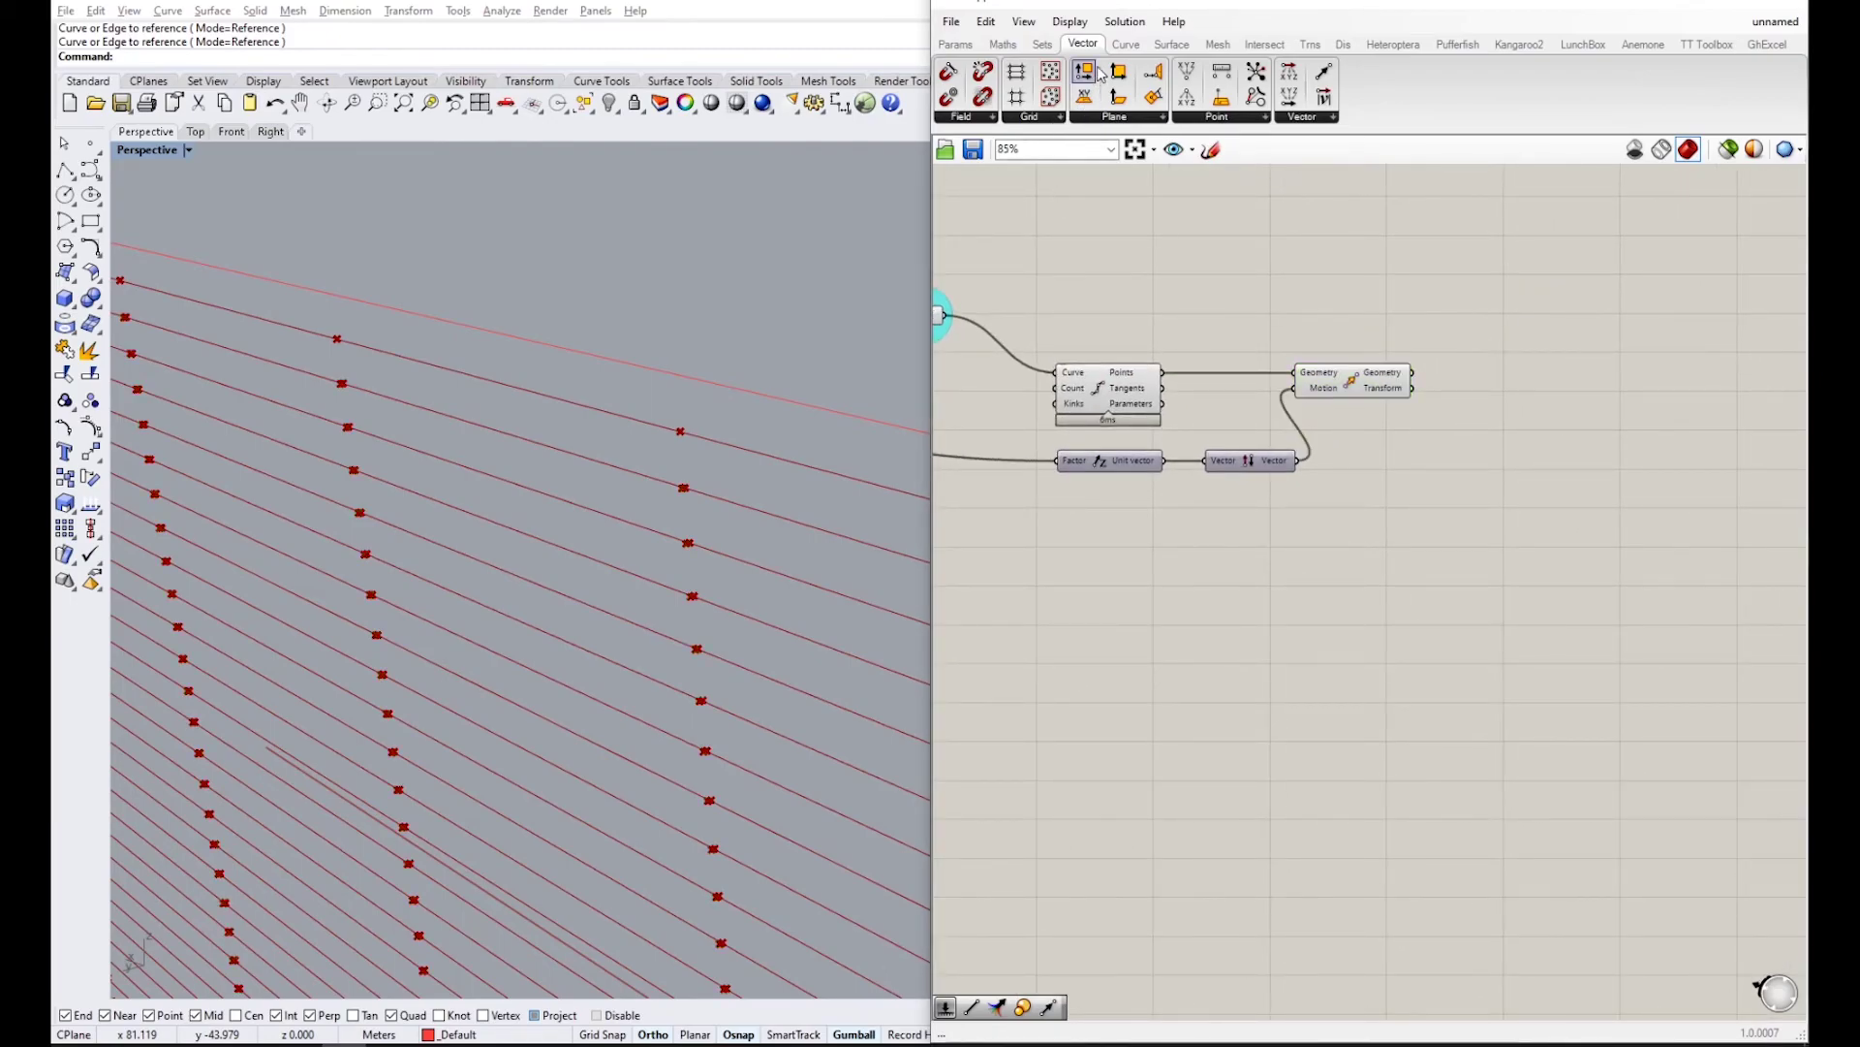
# - Add a Line component with the Divide Curve points as Start Point and the moved geometry as End Point
pyautogui.click(1124, 44)
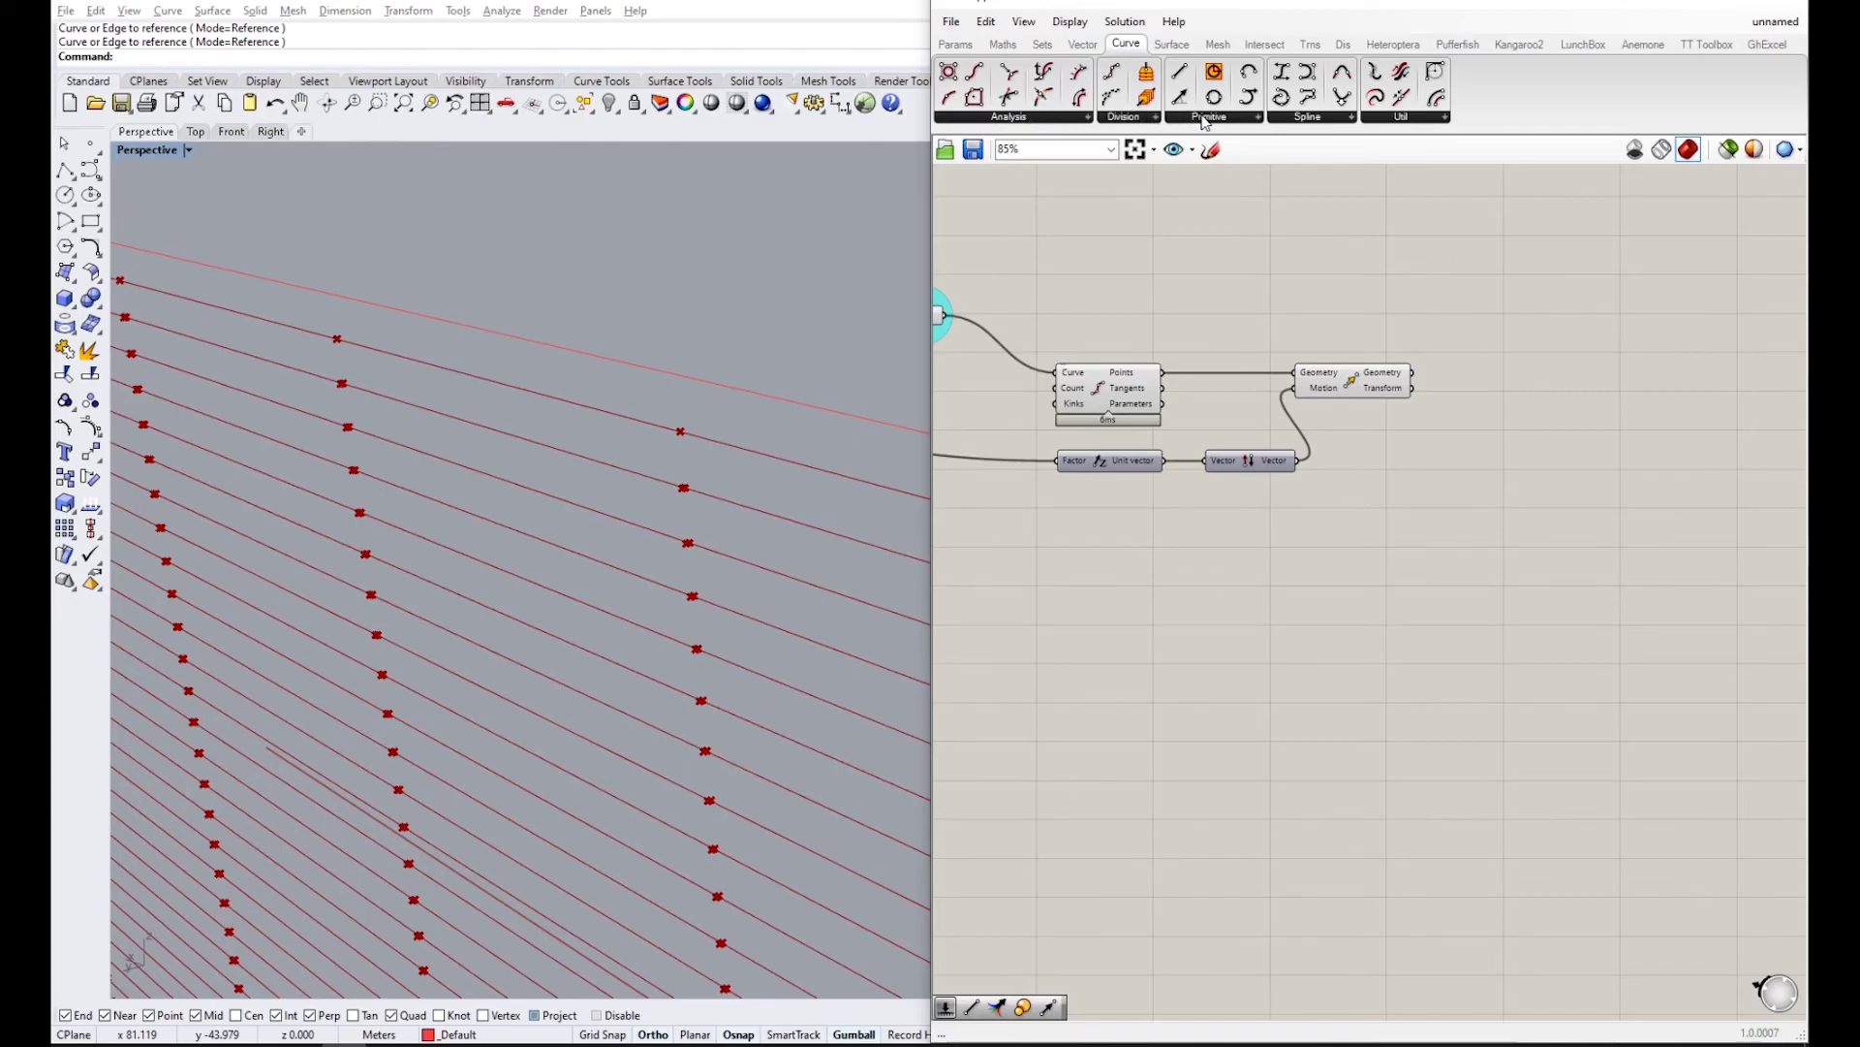
pyautogui.moveTo(1178, 75); pyautogui.dragTo(1546, 295)
pyautogui.scroll(1, 1289, 334)
pyautogui.moveTo(1181, 365); pyautogui.dragTo(1484, 367)
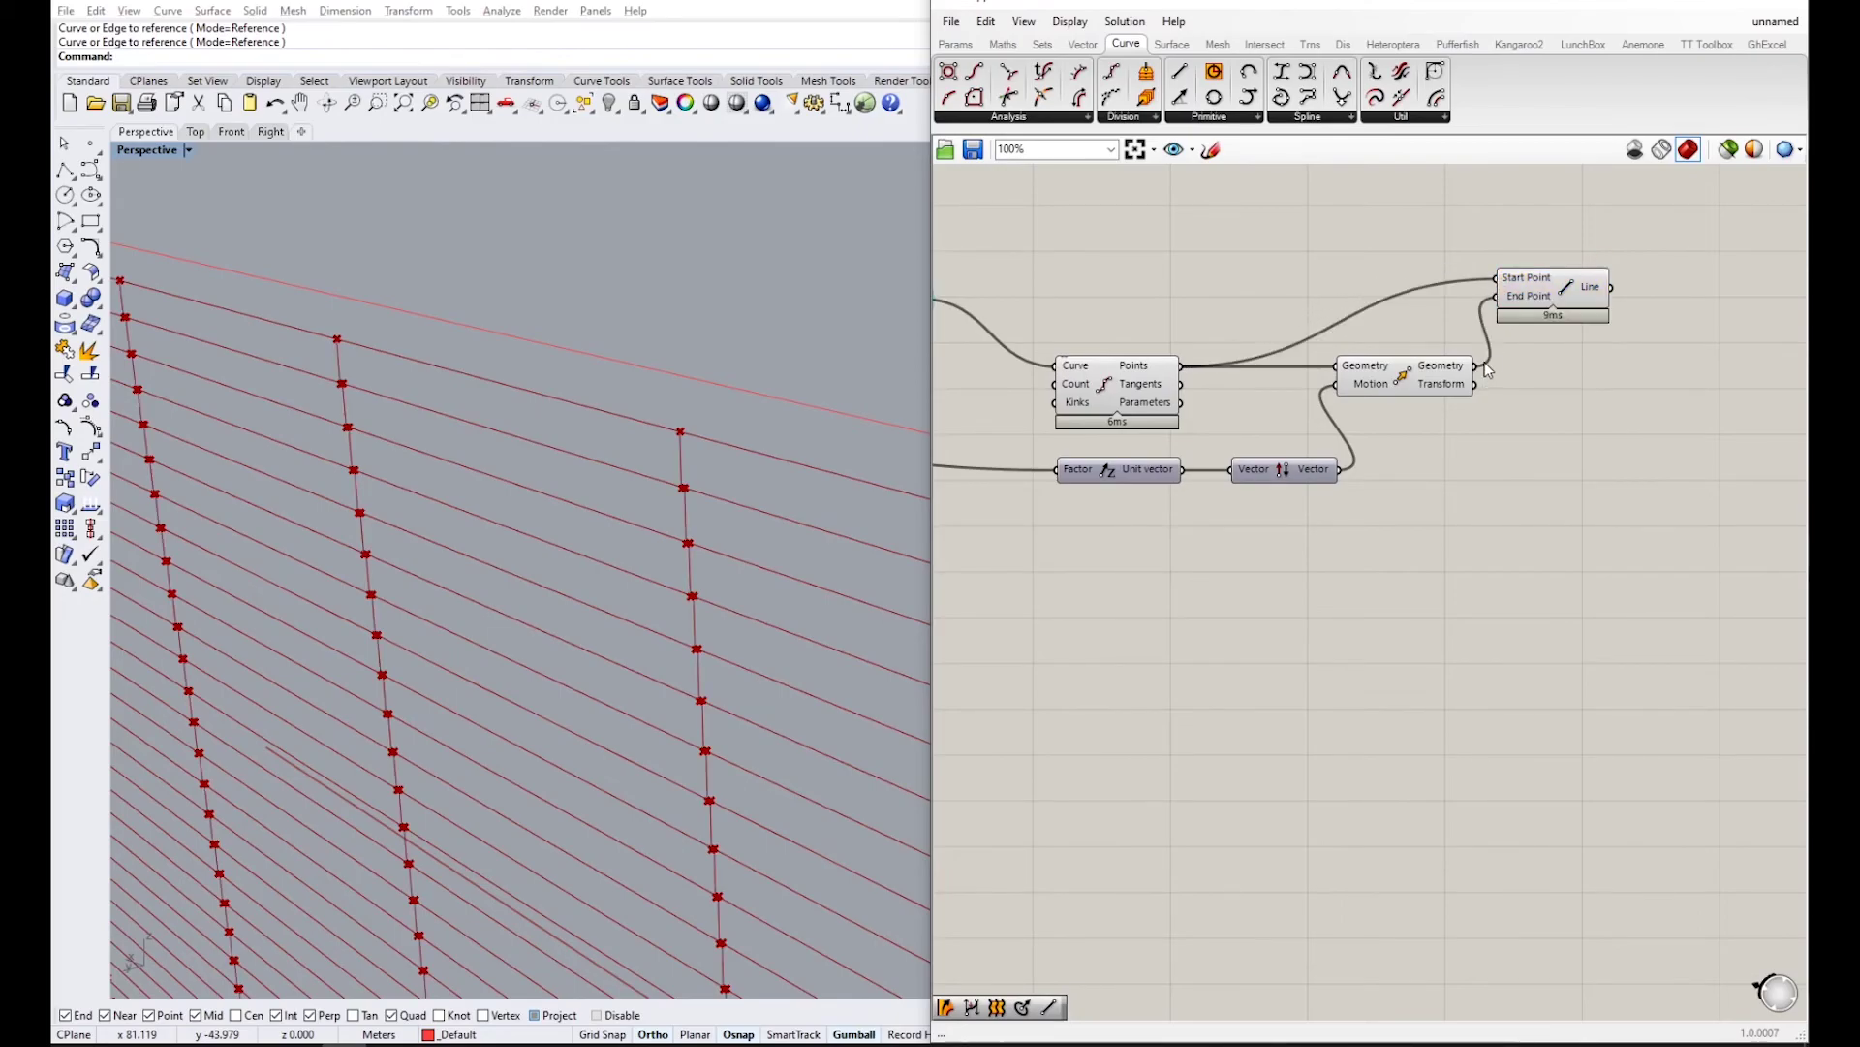
pyautogui.moveTo(1548, 311); pyautogui.dragTo(1555, 312)
pyautogui.scroll(-5, 554, 573)
pyautogui.moveTo(573, 590); pyautogui.dragTo(678, 514, button='right')
pyautogui.scroll(5, 668, 587)
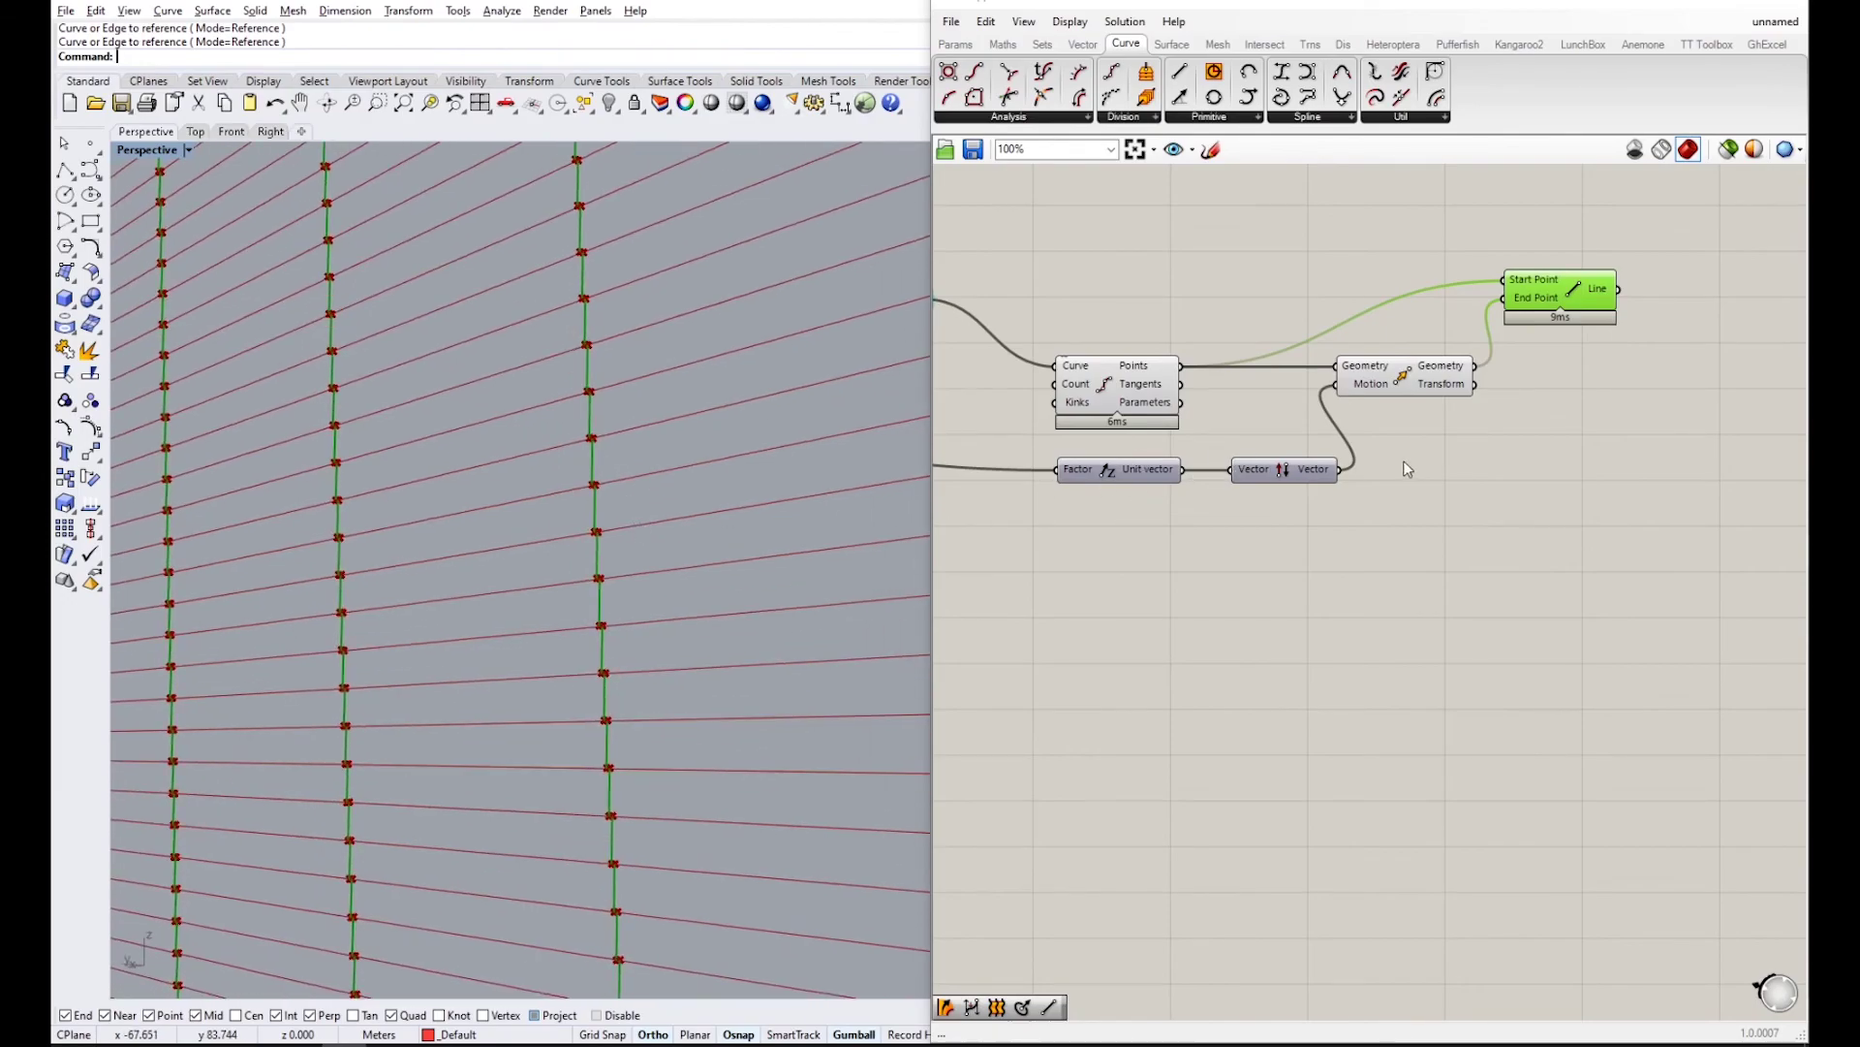
# - Turn off the preview of the Divide Curve, Move, Unit Z and Reverse components
pyautogui.scroll(-1, 1407, 469)
pyautogui.moveTo(1405, 490); pyautogui.dragTo(1188, 343)
pyautogui.middleClick(1198, 348)
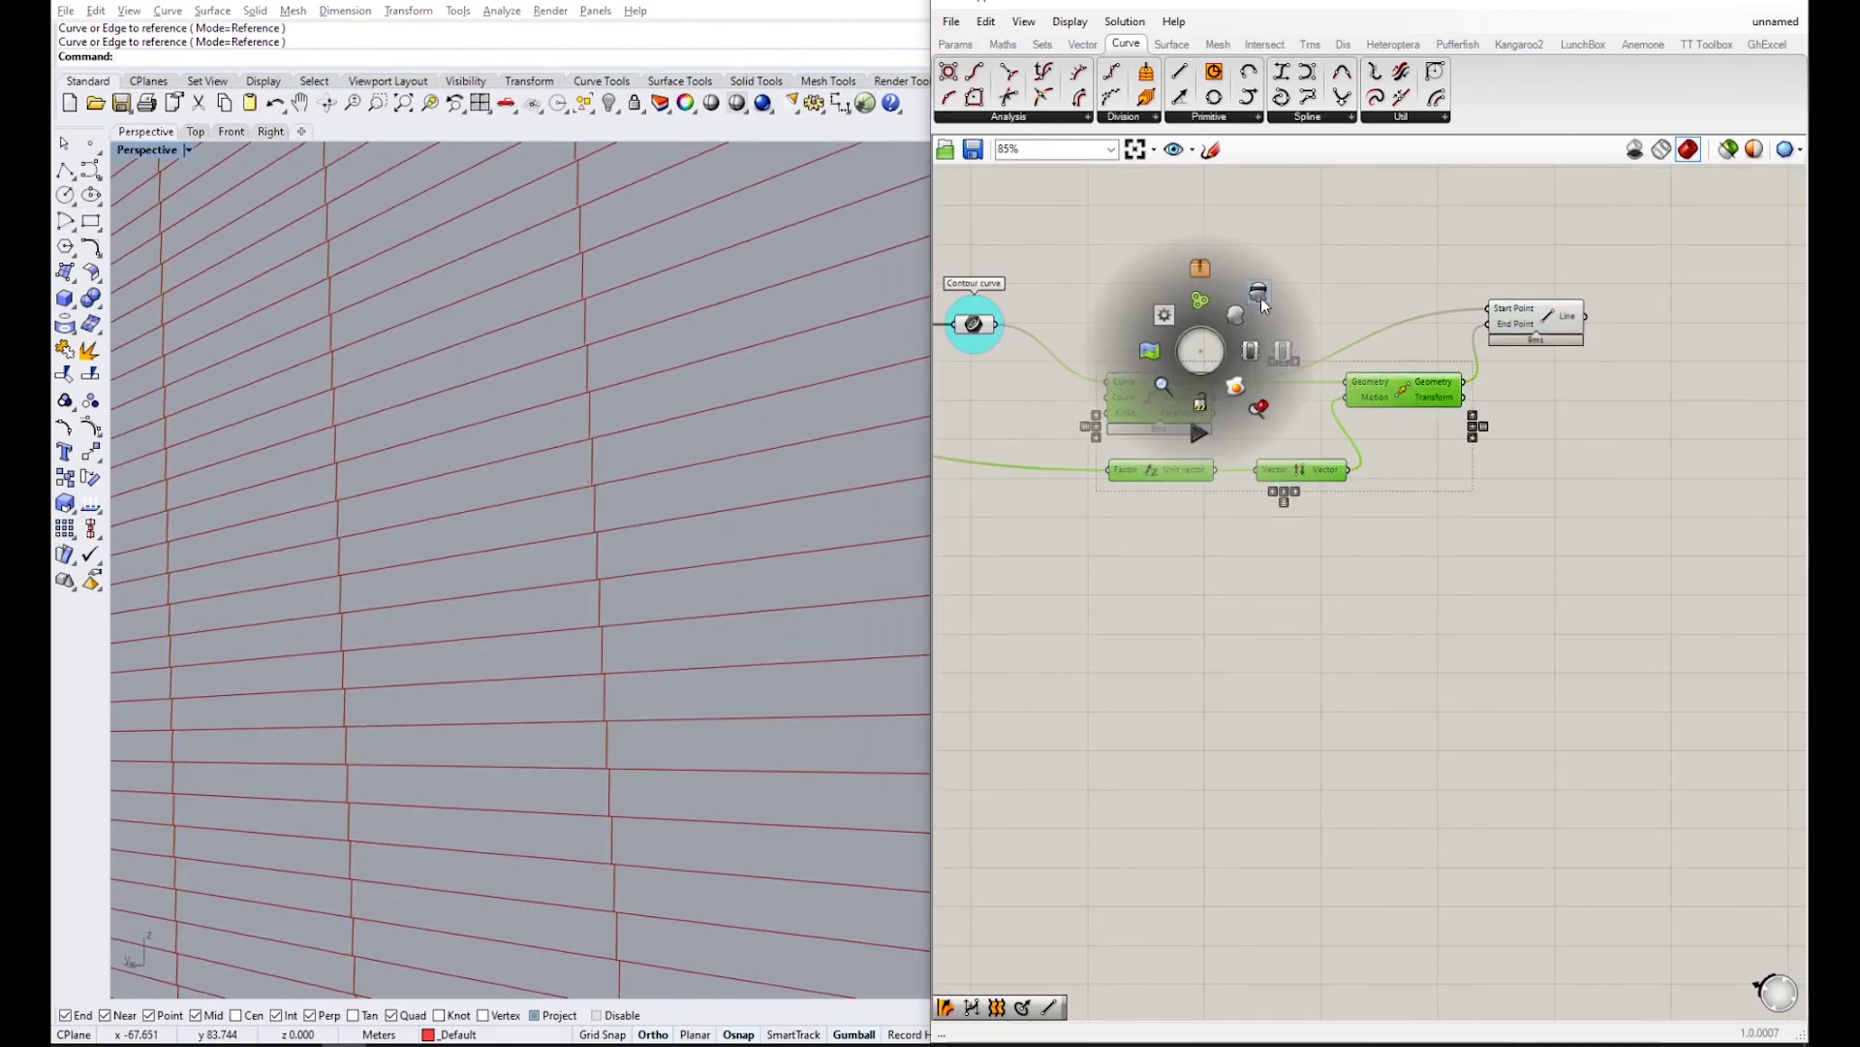
pyautogui.click(1260, 298)
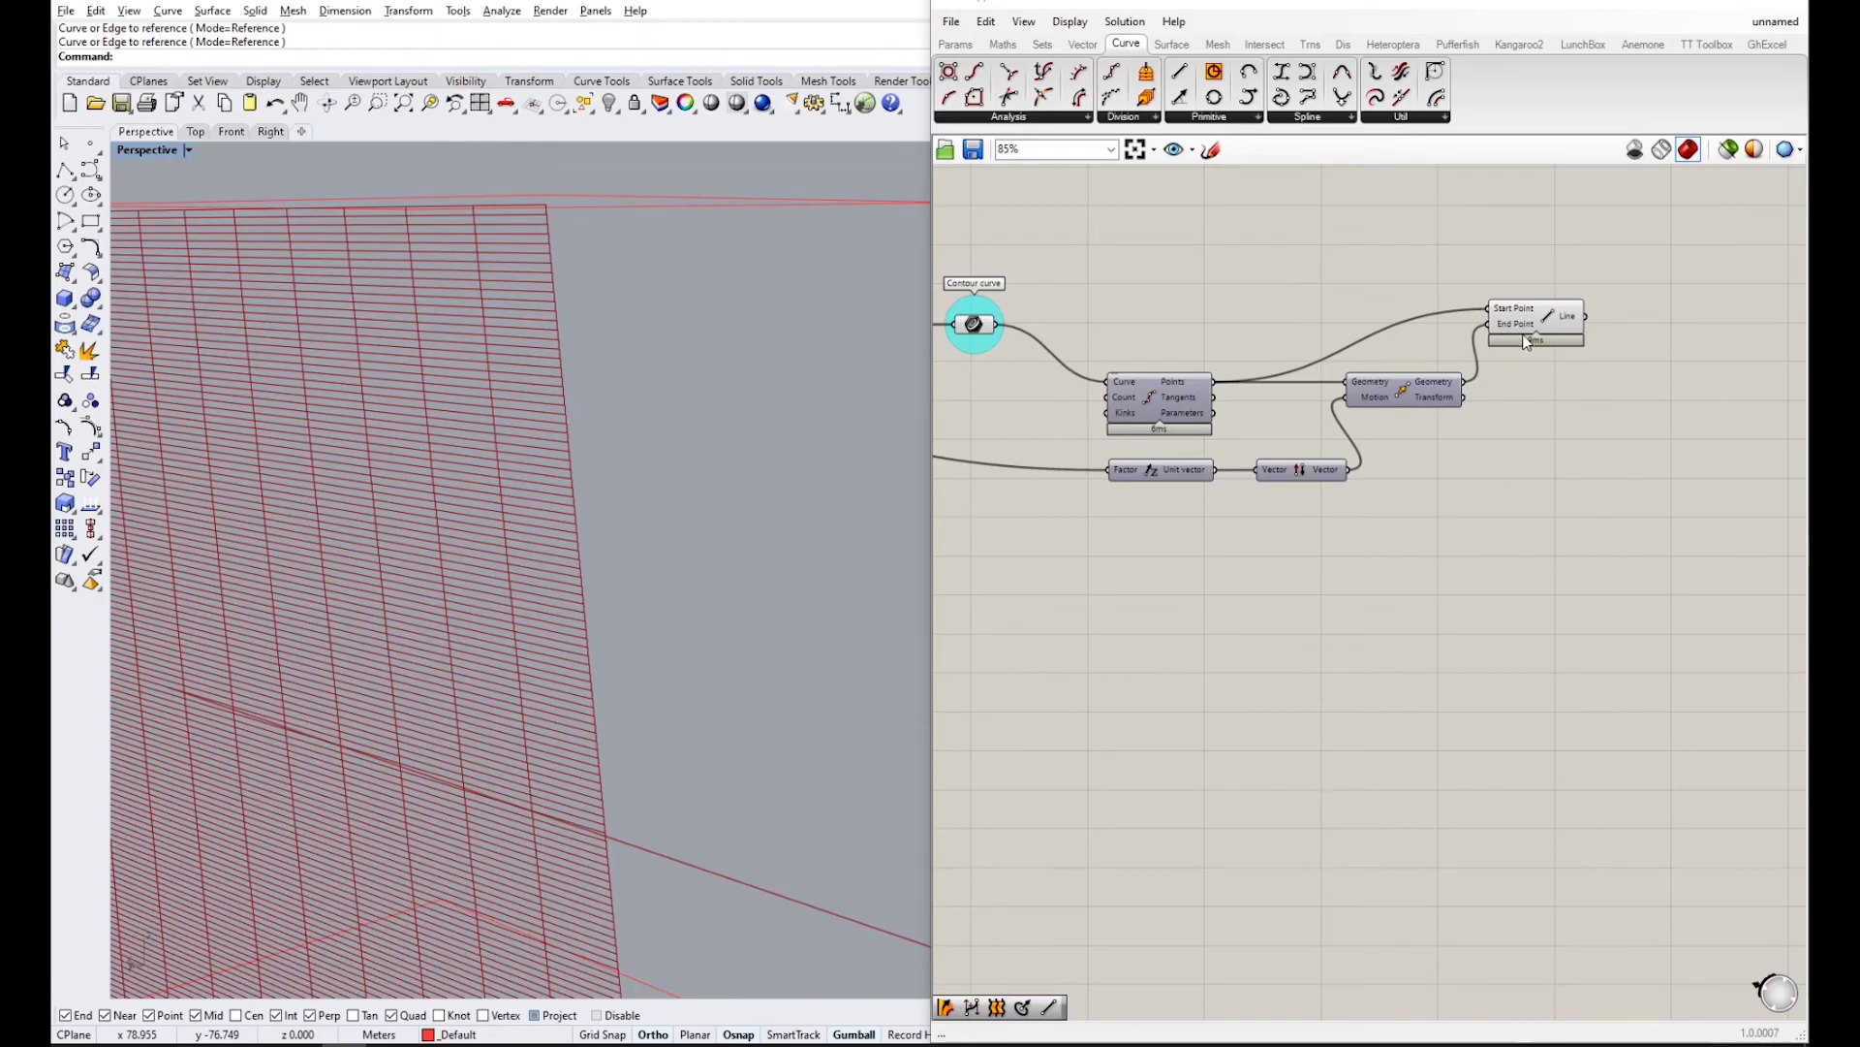
# - Examine the vertical line segments across the front facade and adjust the Line component's placement slightly
pyautogui.click(1526, 341)
pyautogui.scroll(-8, 449, 545)
pyautogui.scroll(8, 427, 589)
pyautogui.moveTo(427, 589); pyautogui.dragTo(509, 552, button='right')
pyautogui.moveTo(602, 444); pyautogui.dragTo(554, 445, button='right')
pyautogui.moveTo(1445, 438); pyautogui.dragTo(1235, 435, button='right')
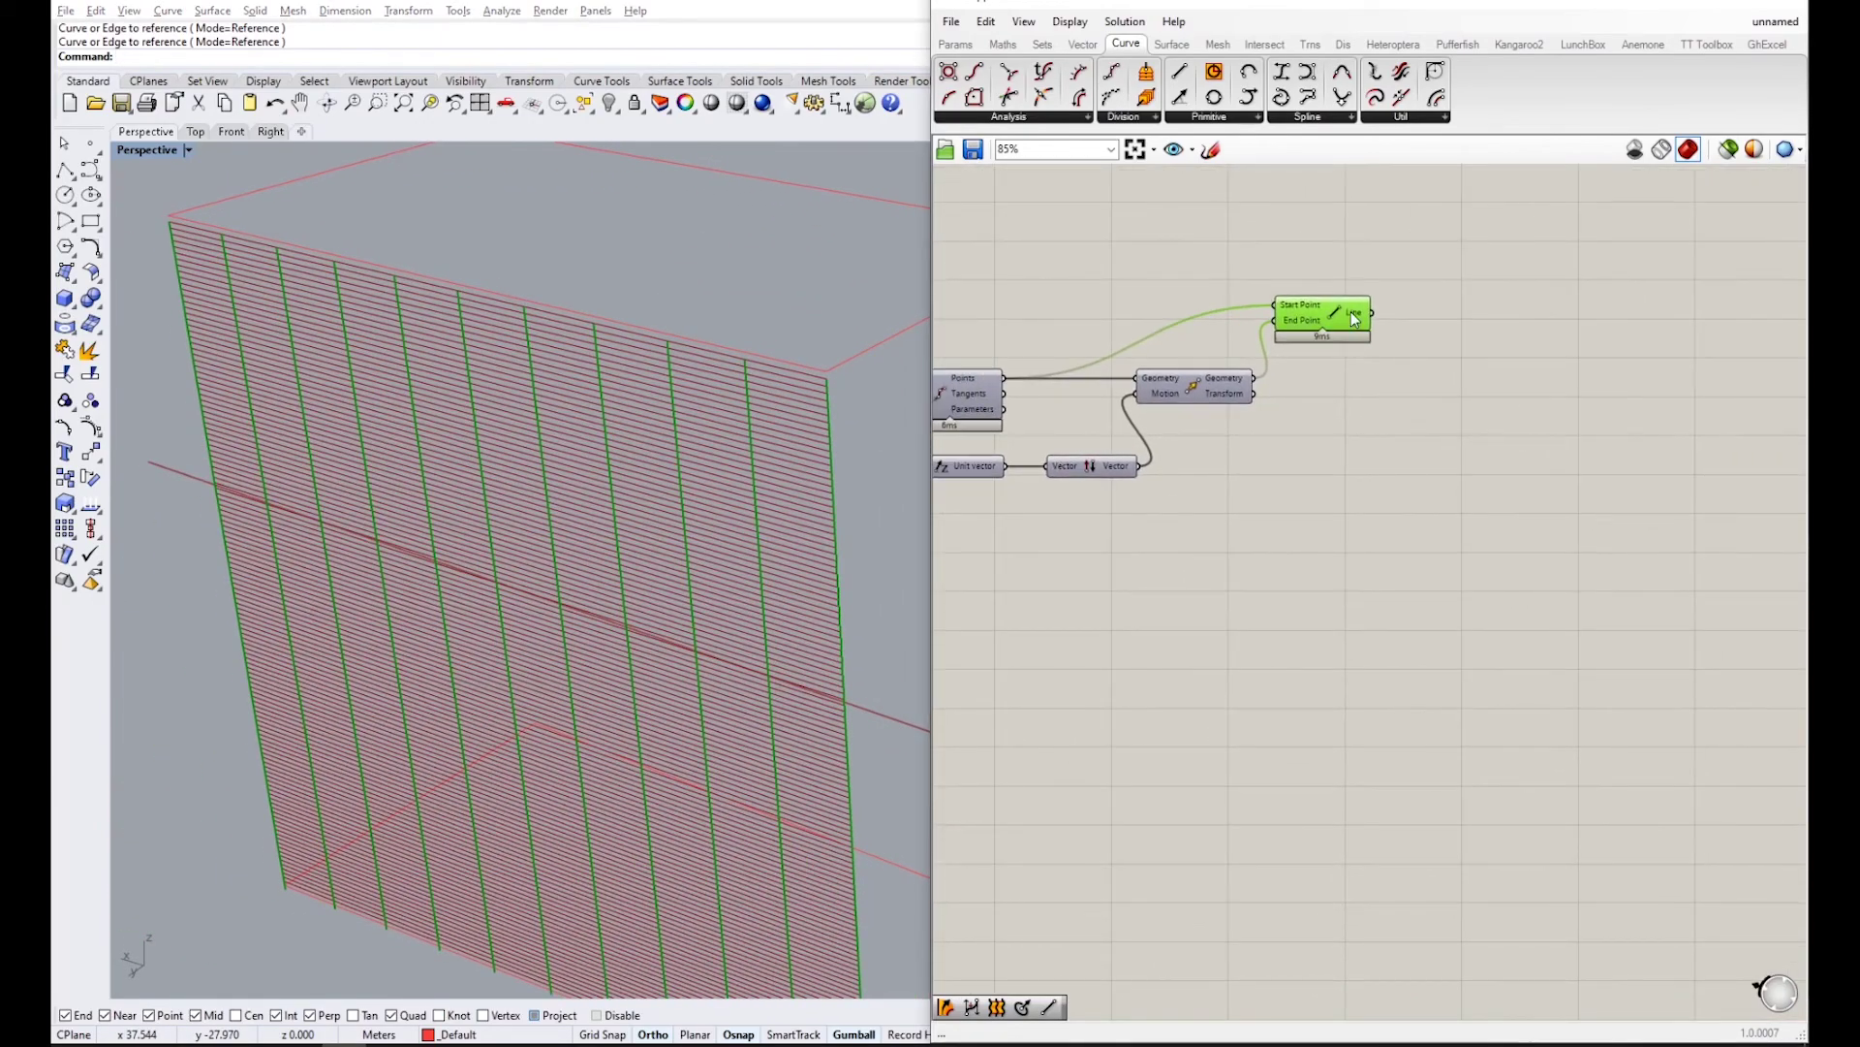
pyautogui.moveTo(1311, 310); pyautogui.dragTo(1329, 314)
pyautogui.click(1422, 331)
pyautogui.moveTo(1439, 333); pyautogui.dragTo(1383, 363, button='right')
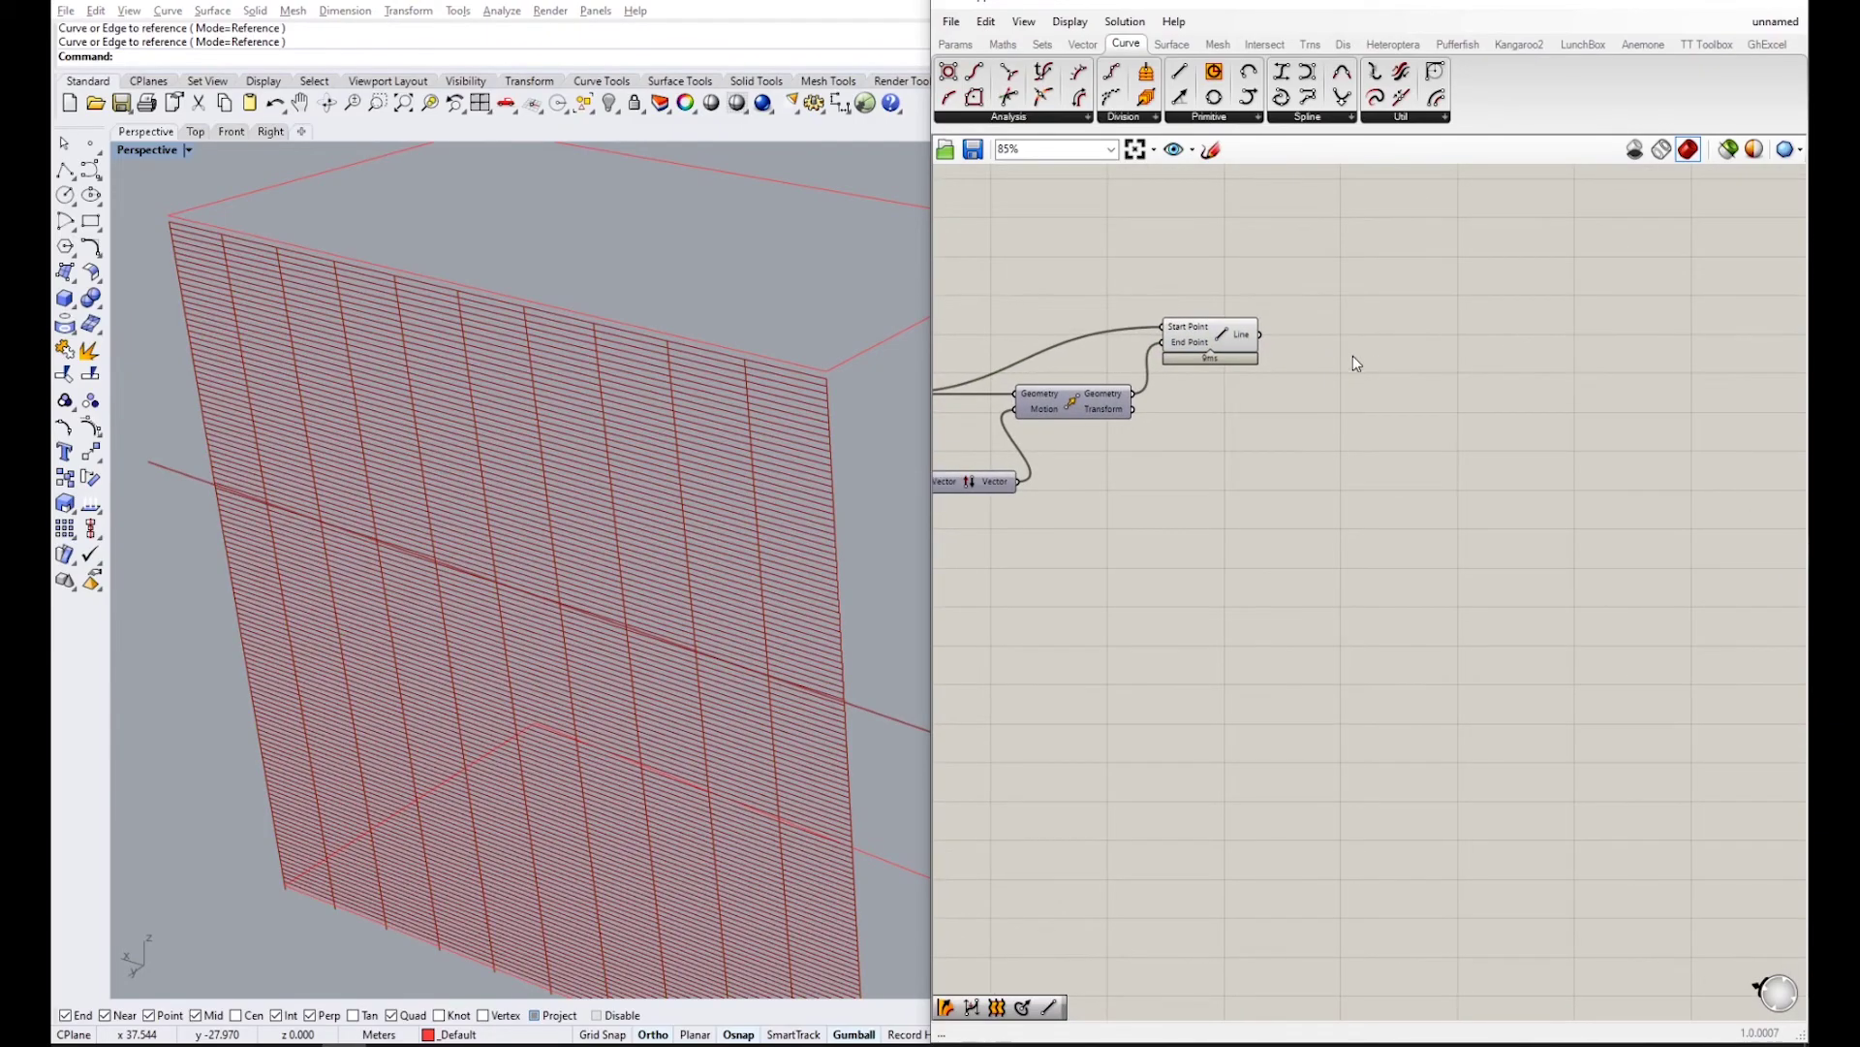
# - Add a Curve parameter after the Line component and connect the Line output to it
pyautogui.doubleClick(1352, 358)
pyautogui.click(960, 45)
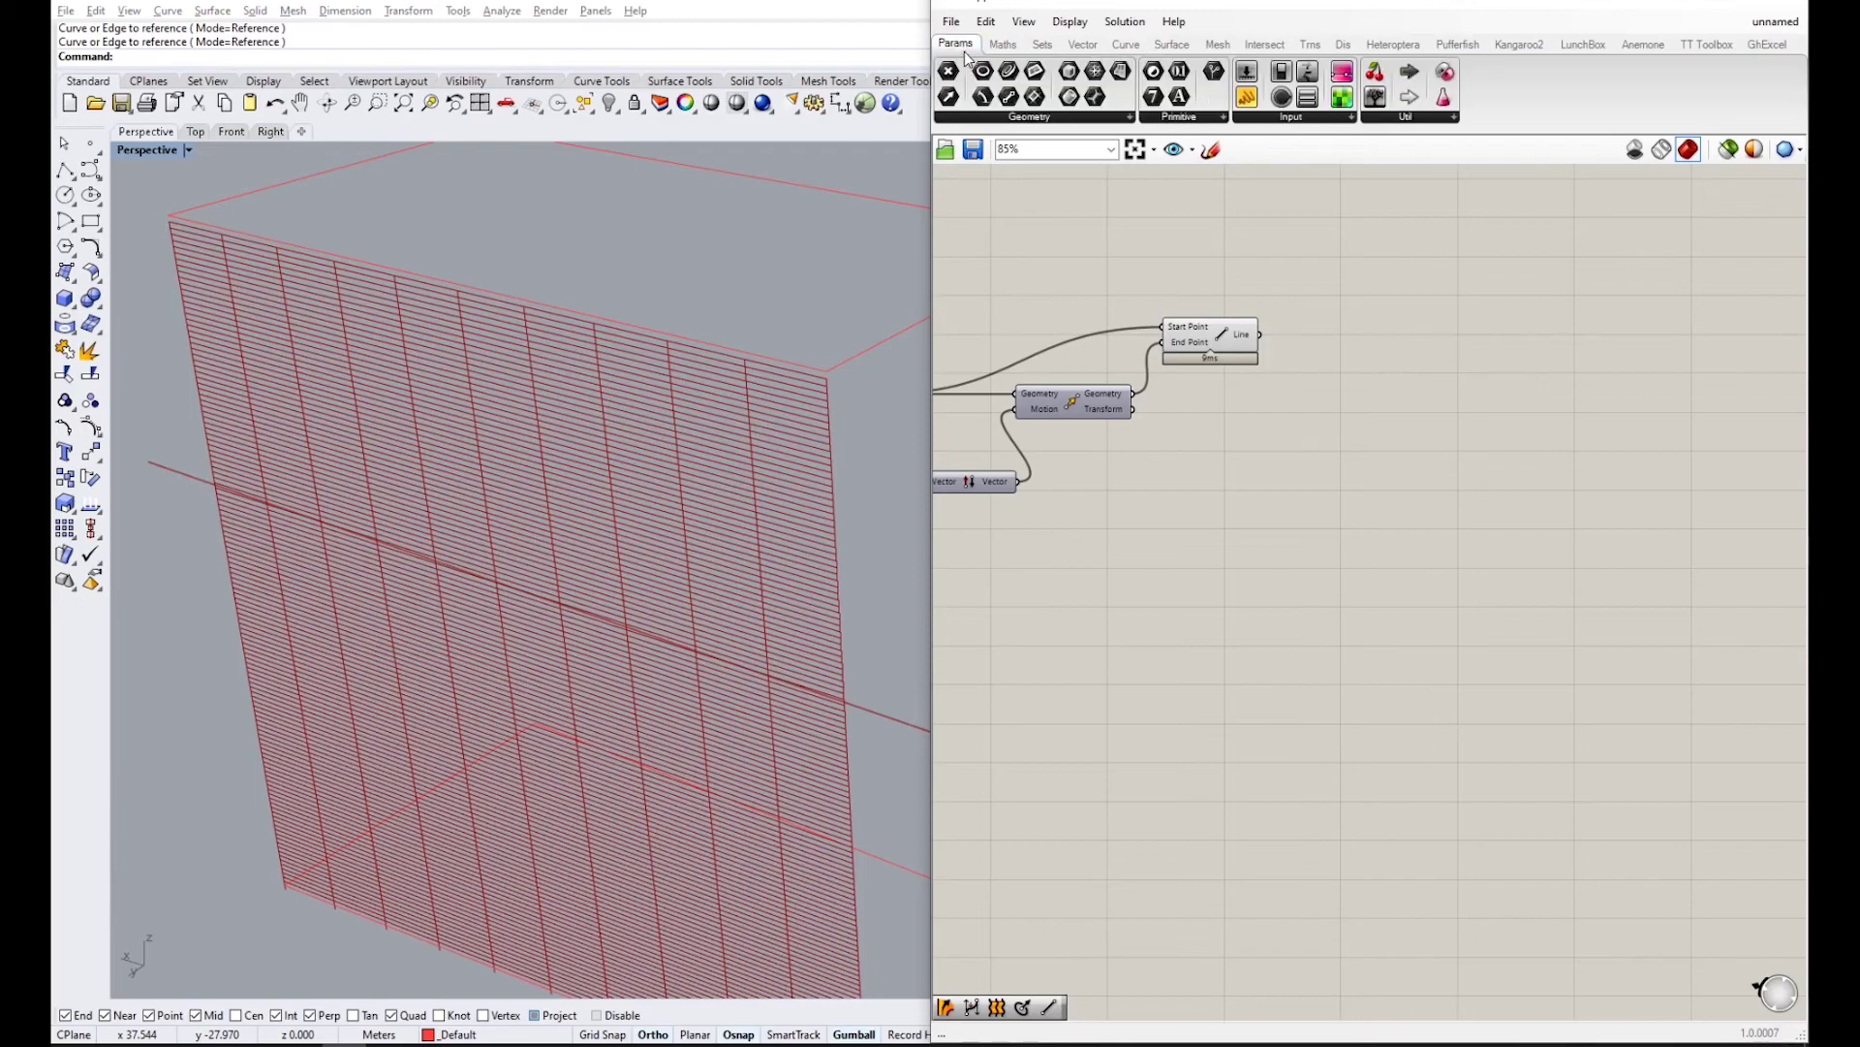
pyautogui.click(1008, 75)
pyautogui.scroll(2, 1325, 343)
pyautogui.click(1318, 341)
pyautogui.moveTo(1234, 332); pyautogui.dragTo(1331, 334)
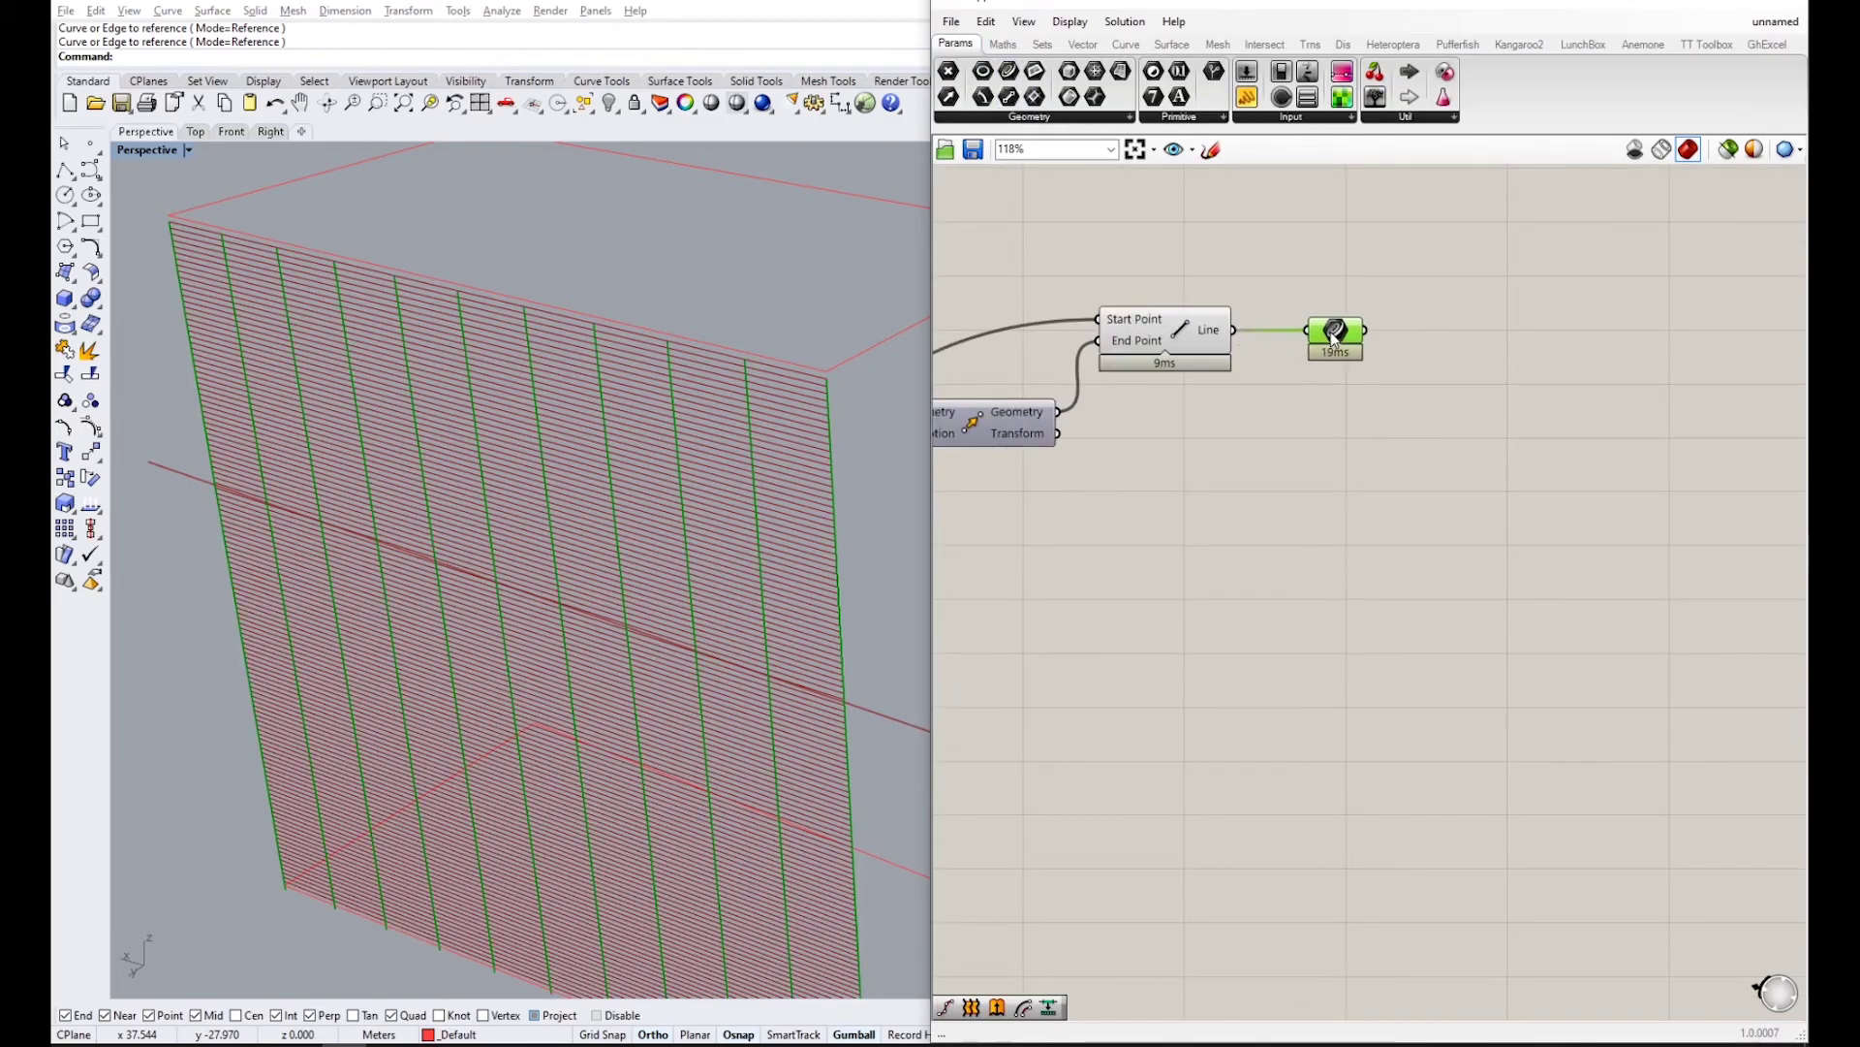
# - Group the new Curve parameter, give the group a blob outline and name it Profile Curve
pyautogui.scroll(2, 1354, 423)
pyautogui.hotkey('ctrl', 'g')
pyautogui.rightClick(1342, 272)
pyautogui.click(1401, 353)
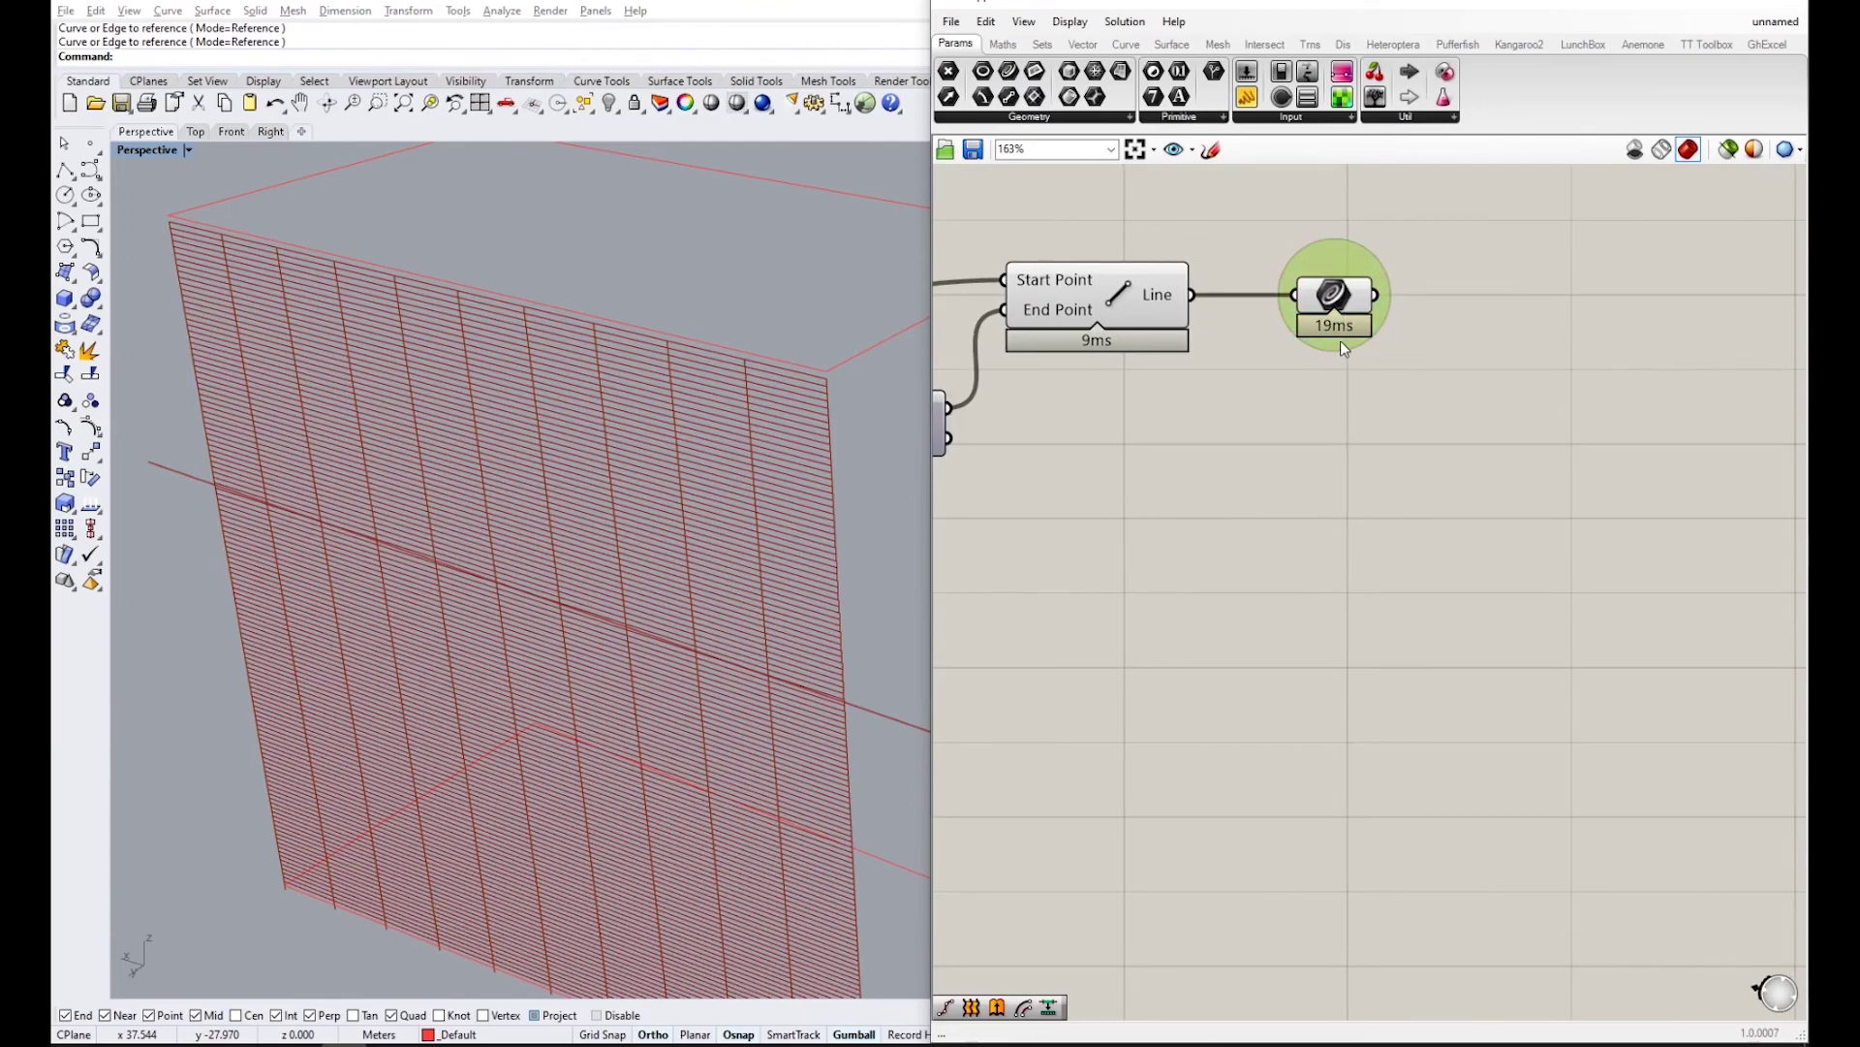
pyautogui.rightClick(1342, 345)
pyautogui.write('Pro')
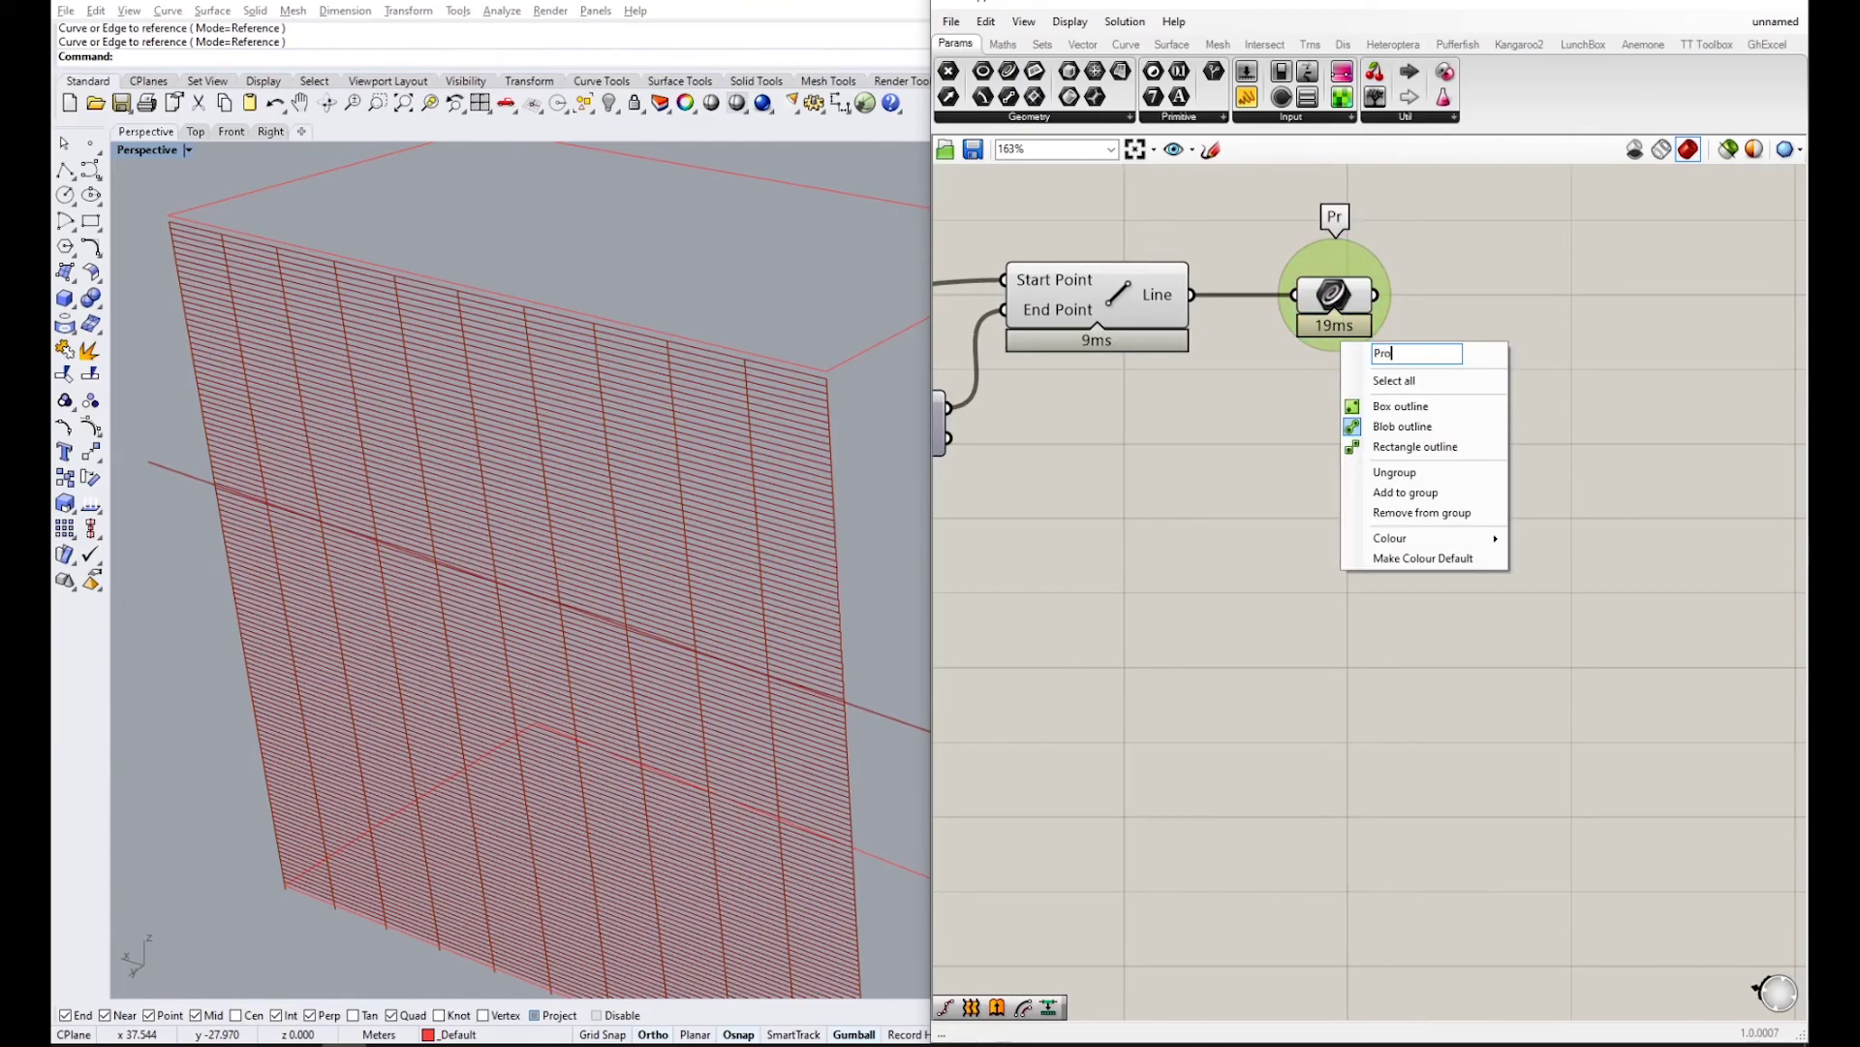
pyautogui.write('file Curve')
pyautogui.press('Return')
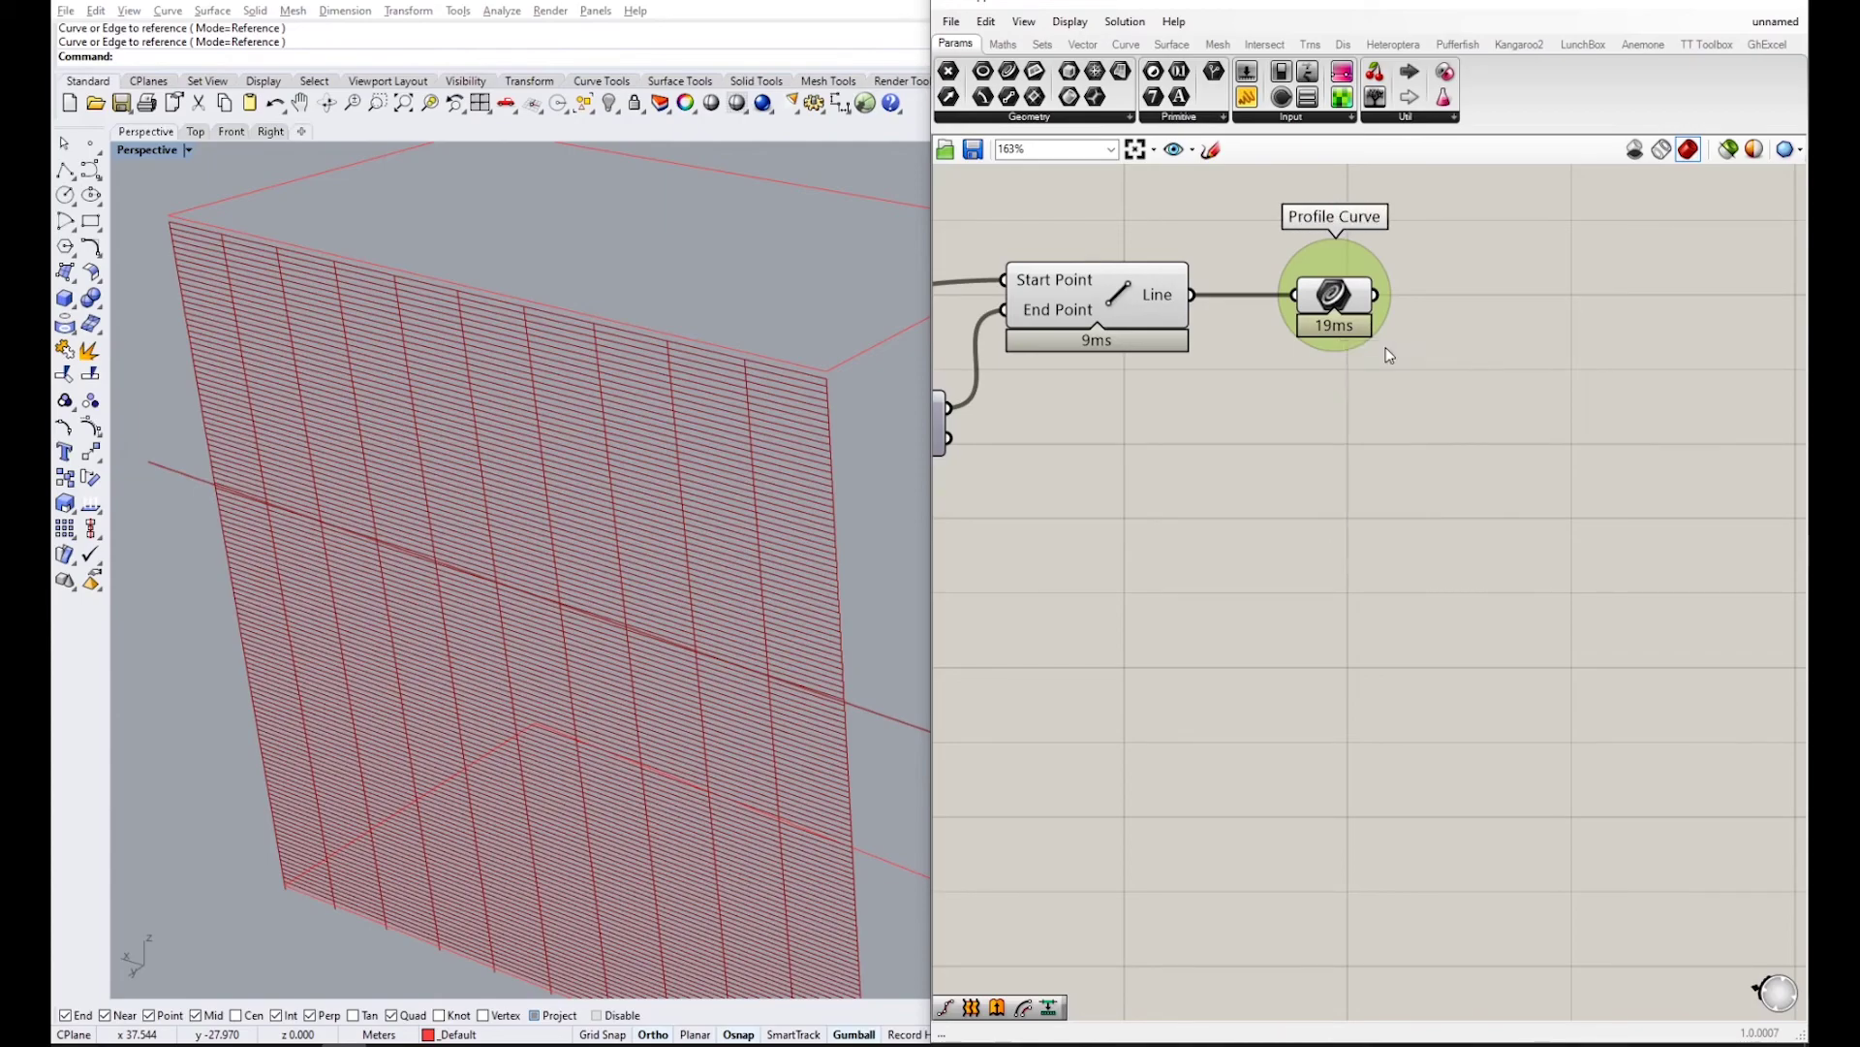
# - Turn off the Line component's preview and check the data structure held by the Profile Curve parameter
pyautogui.scroll(-3, 1336, 399)
pyautogui.middleClick(1173, 310)
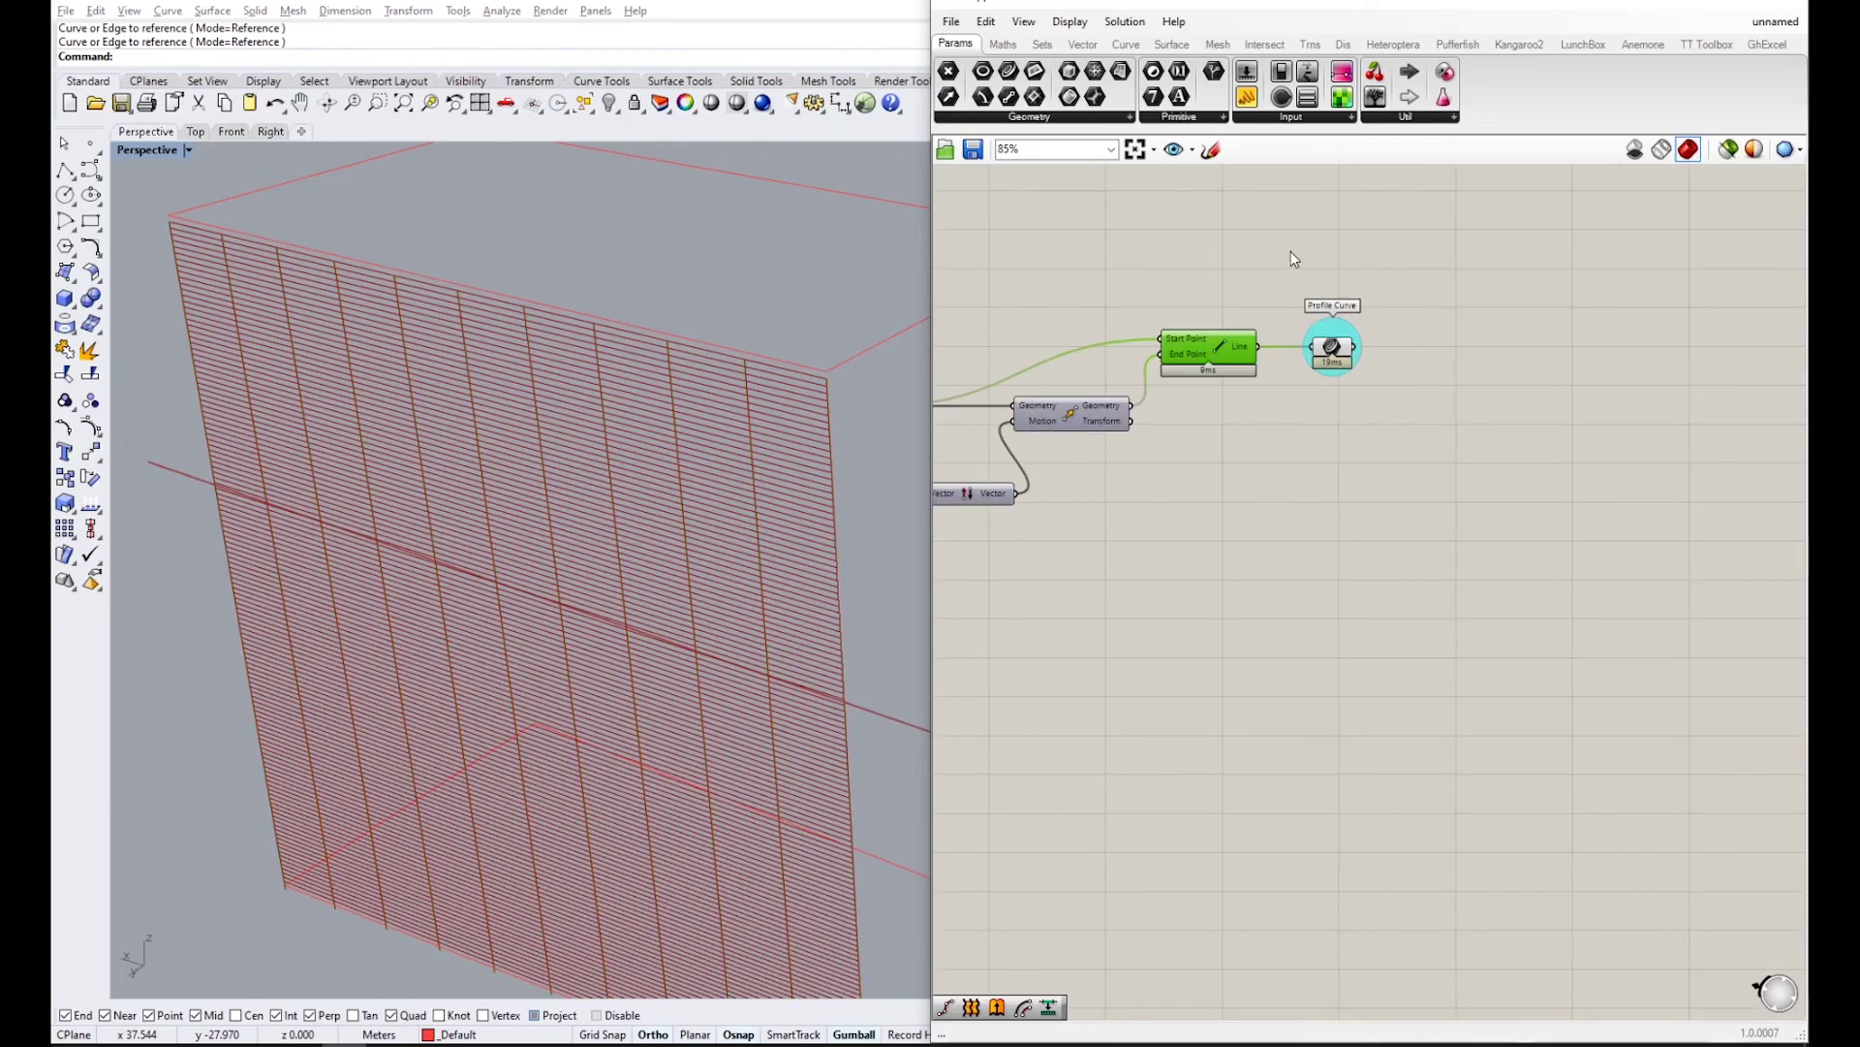
pyautogui.scroll(-6, 1333, 343)
pyautogui.moveTo(1335, 371); pyautogui.dragTo(1367, 419, button='right')
pyautogui.scroll(5, 1337, 412)
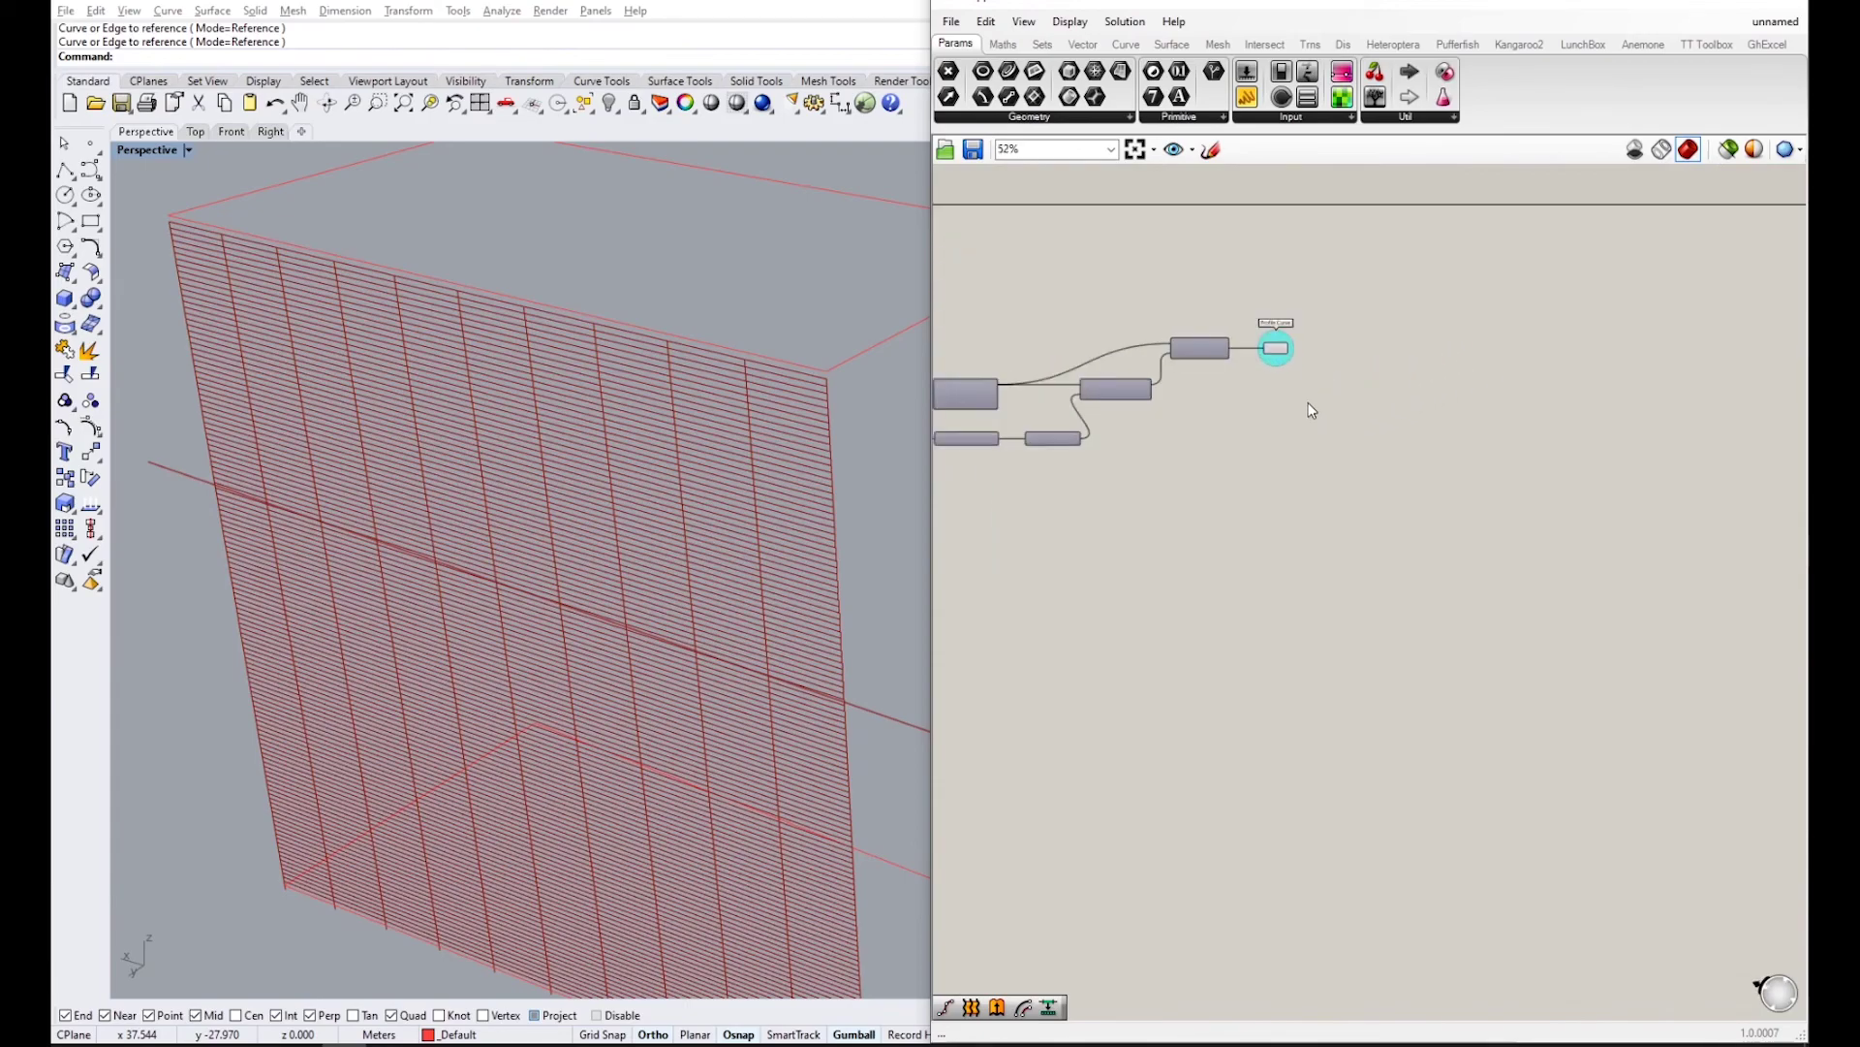
pyautogui.moveTo(1275, 333)
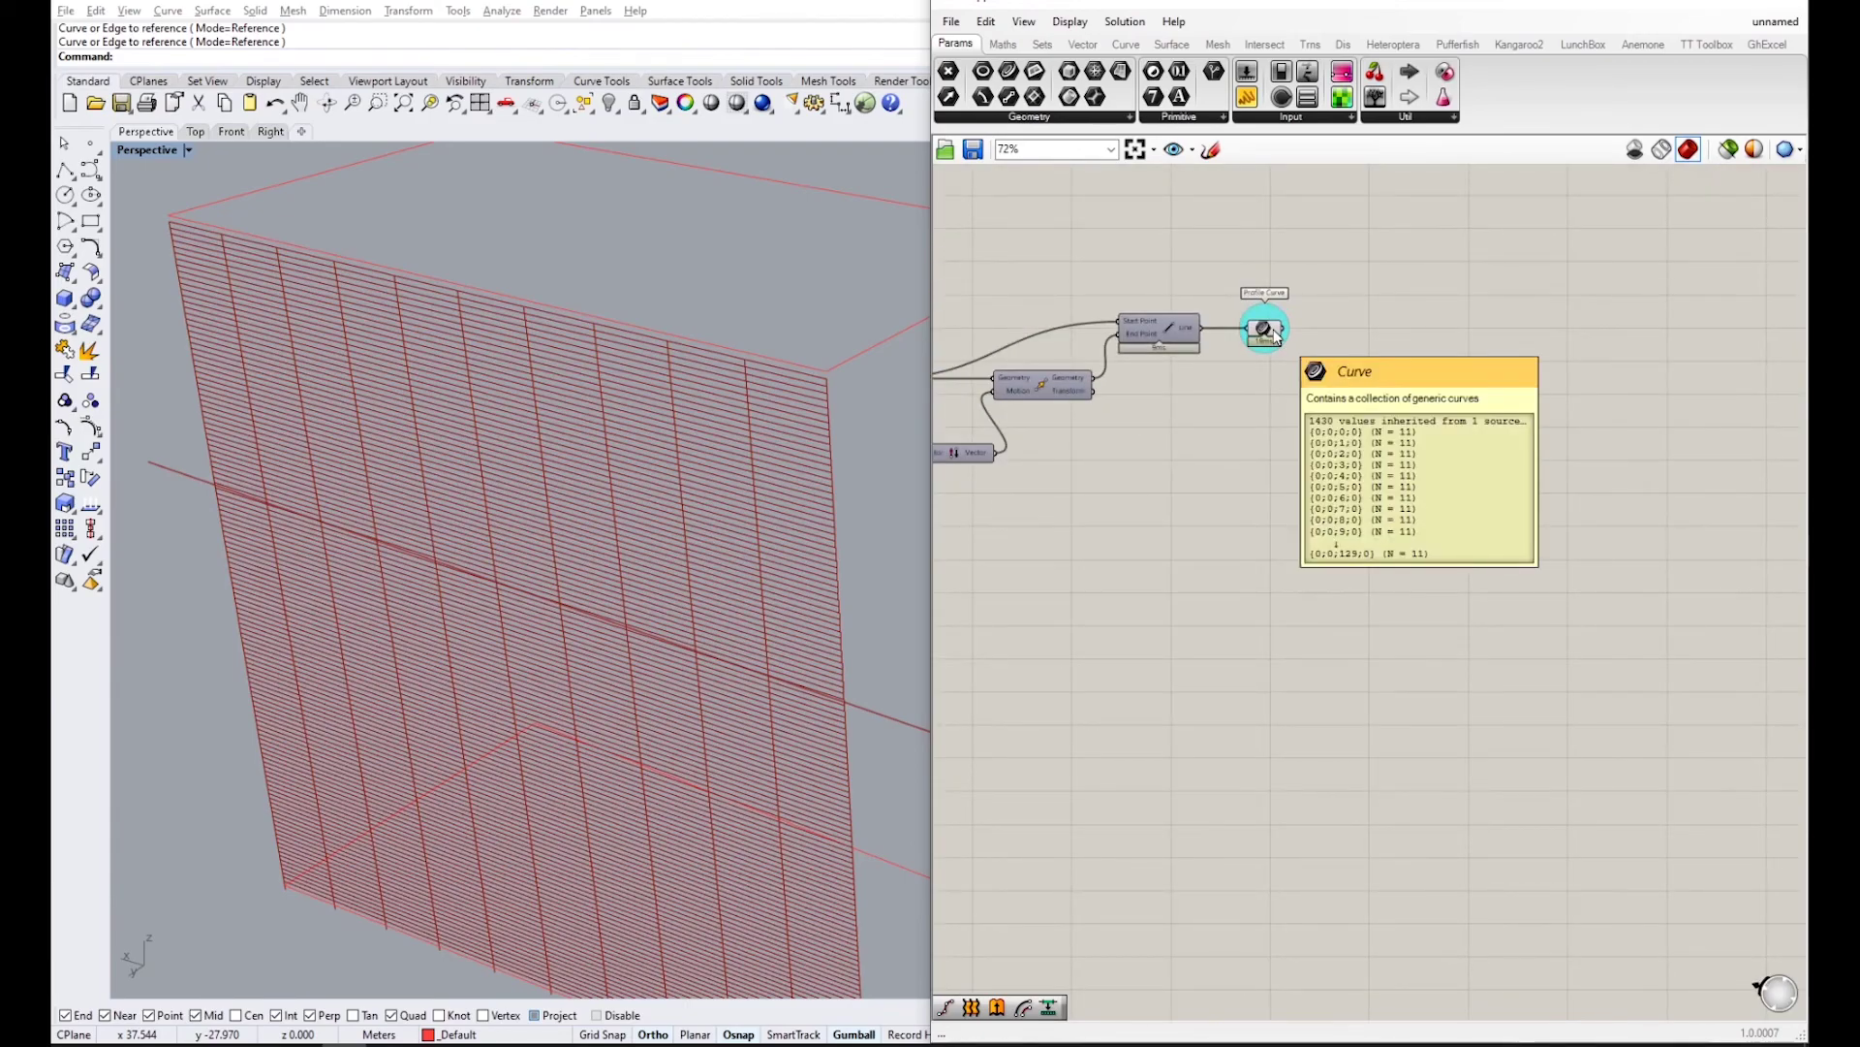
pyautogui.moveTo(1114, 310); pyautogui.dragTo(1088, 295, button='right')
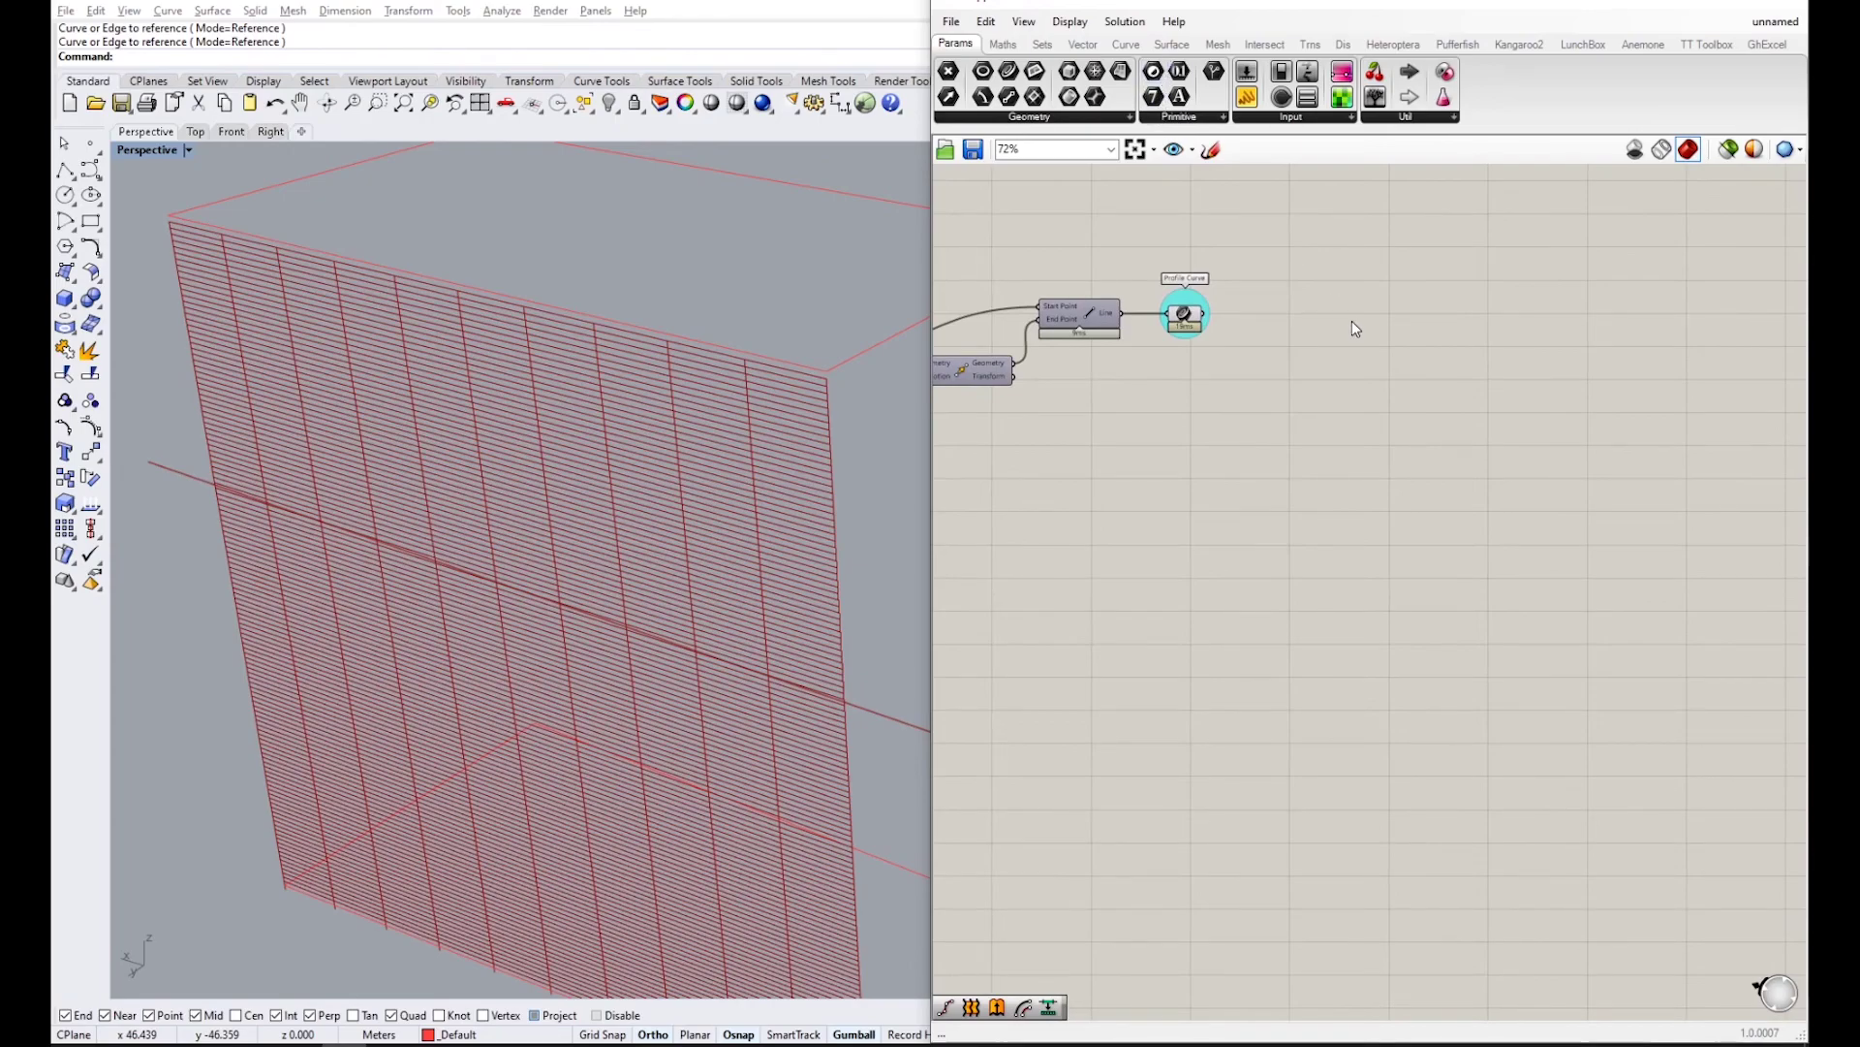
# - Try a Loft component on the Profile Curve output, examine the facade surface from several angles, and delete the component
pyautogui.doubleClick(1335, 288)
pyautogui.write('loft')
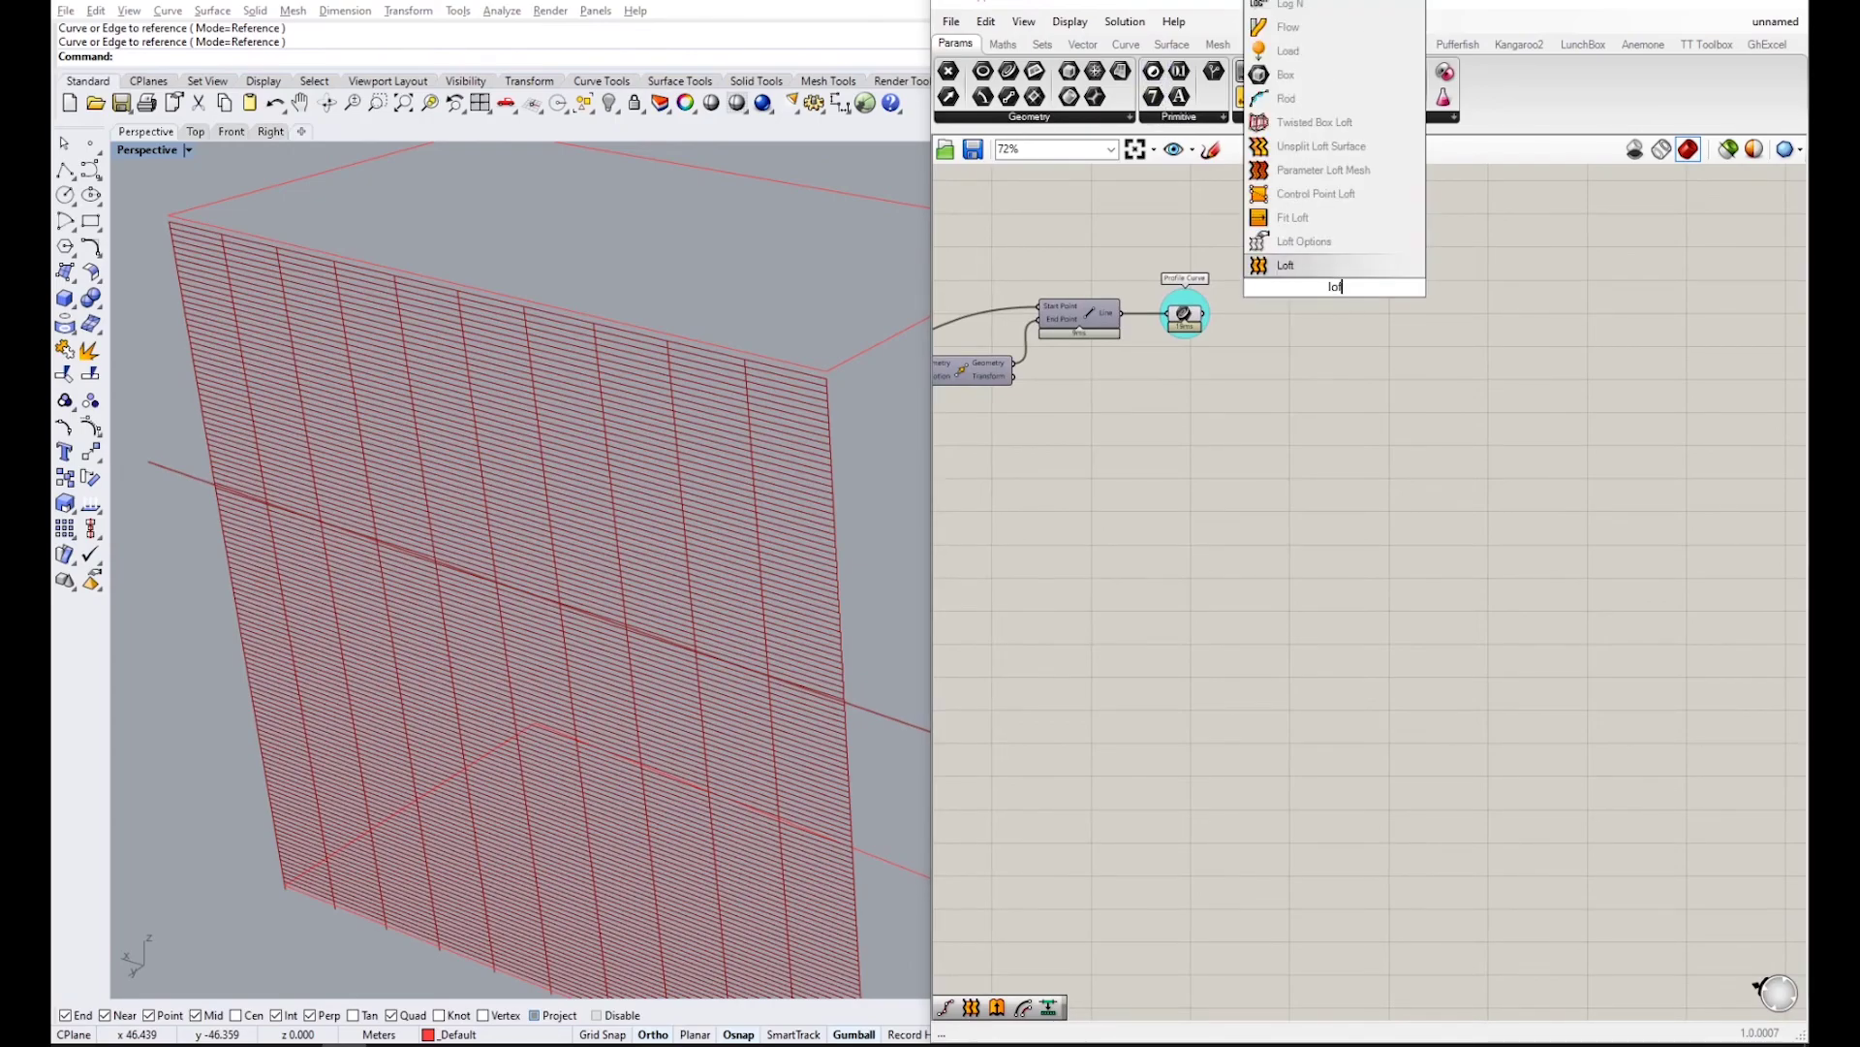
pyautogui.click(1331, 265)
pyautogui.scroll(2, 1260, 308)
pyautogui.moveTo(1279, 287); pyautogui.dragTo(1313, 270)
pyautogui.scroll(3, 788, 360)
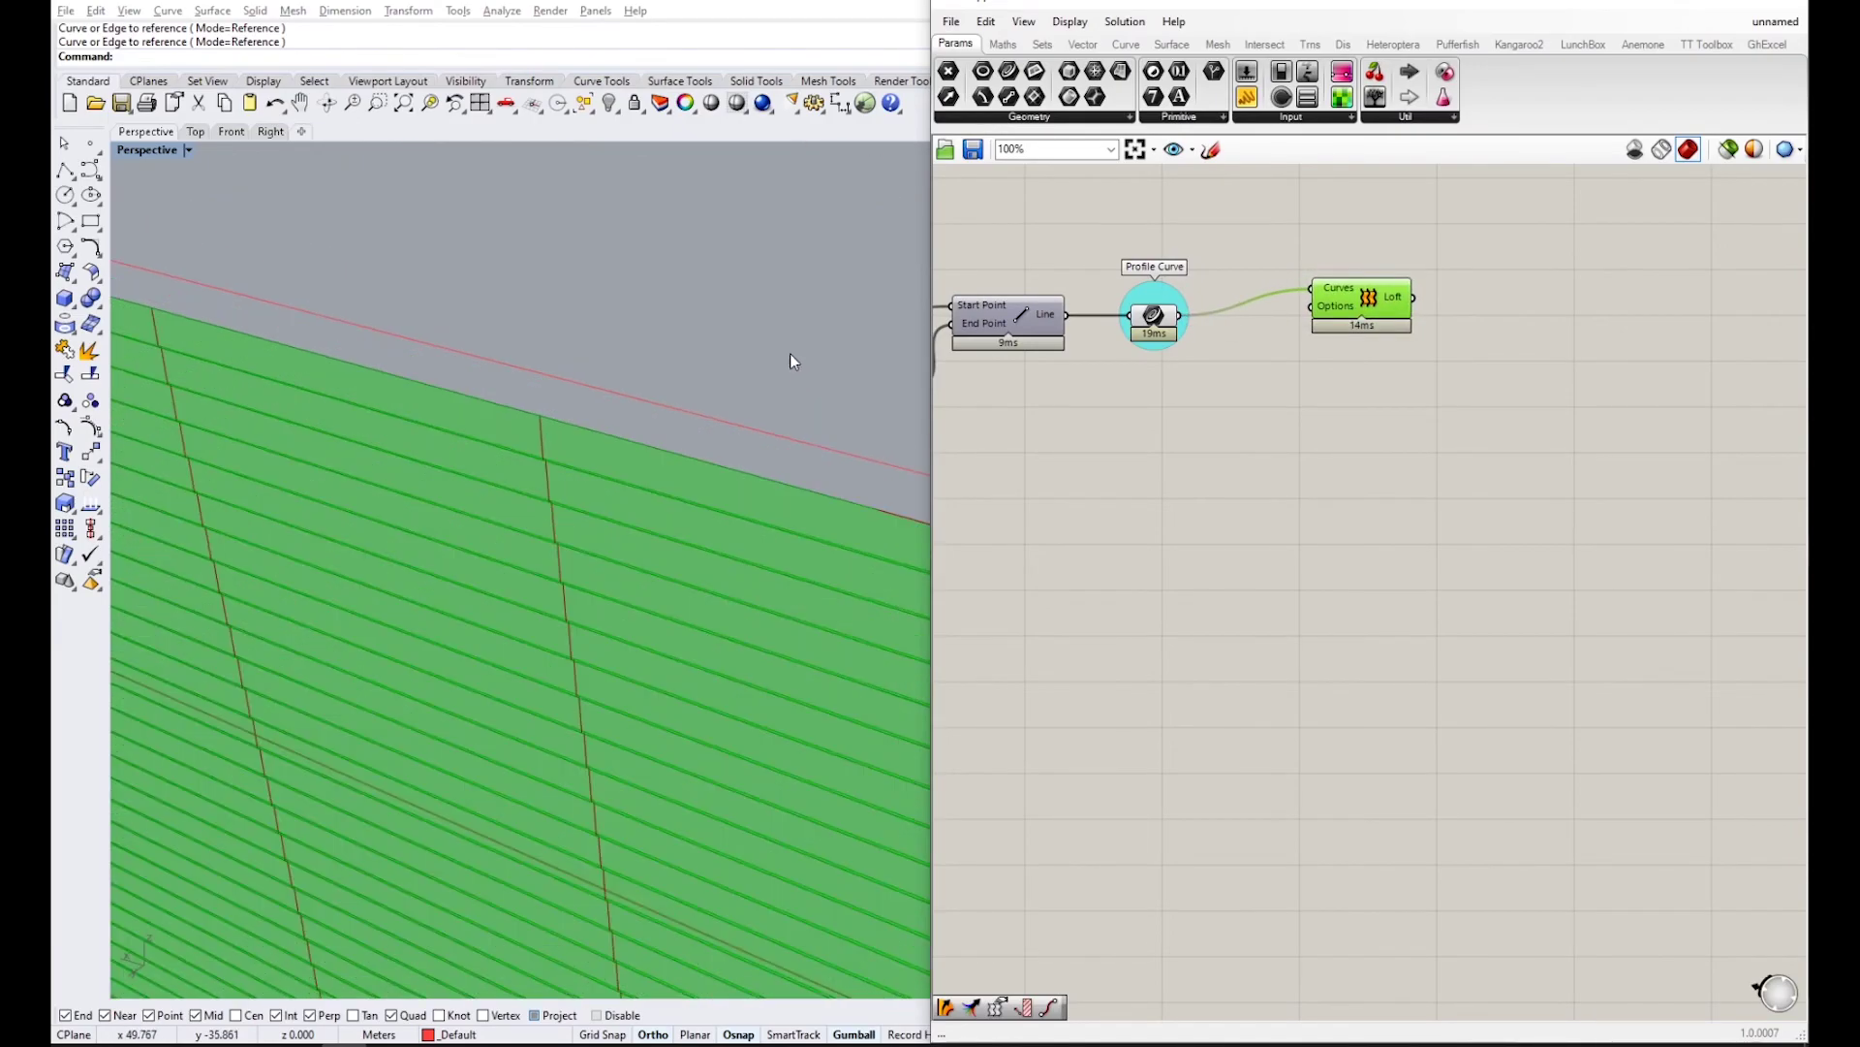
pyautogui.scroll(-10, 750, 415)
pyautogui.moveTo(750, 415); pyautogui.dragTo(582, 334, button='right')
pyautogui.scroll(5, 447, 254)
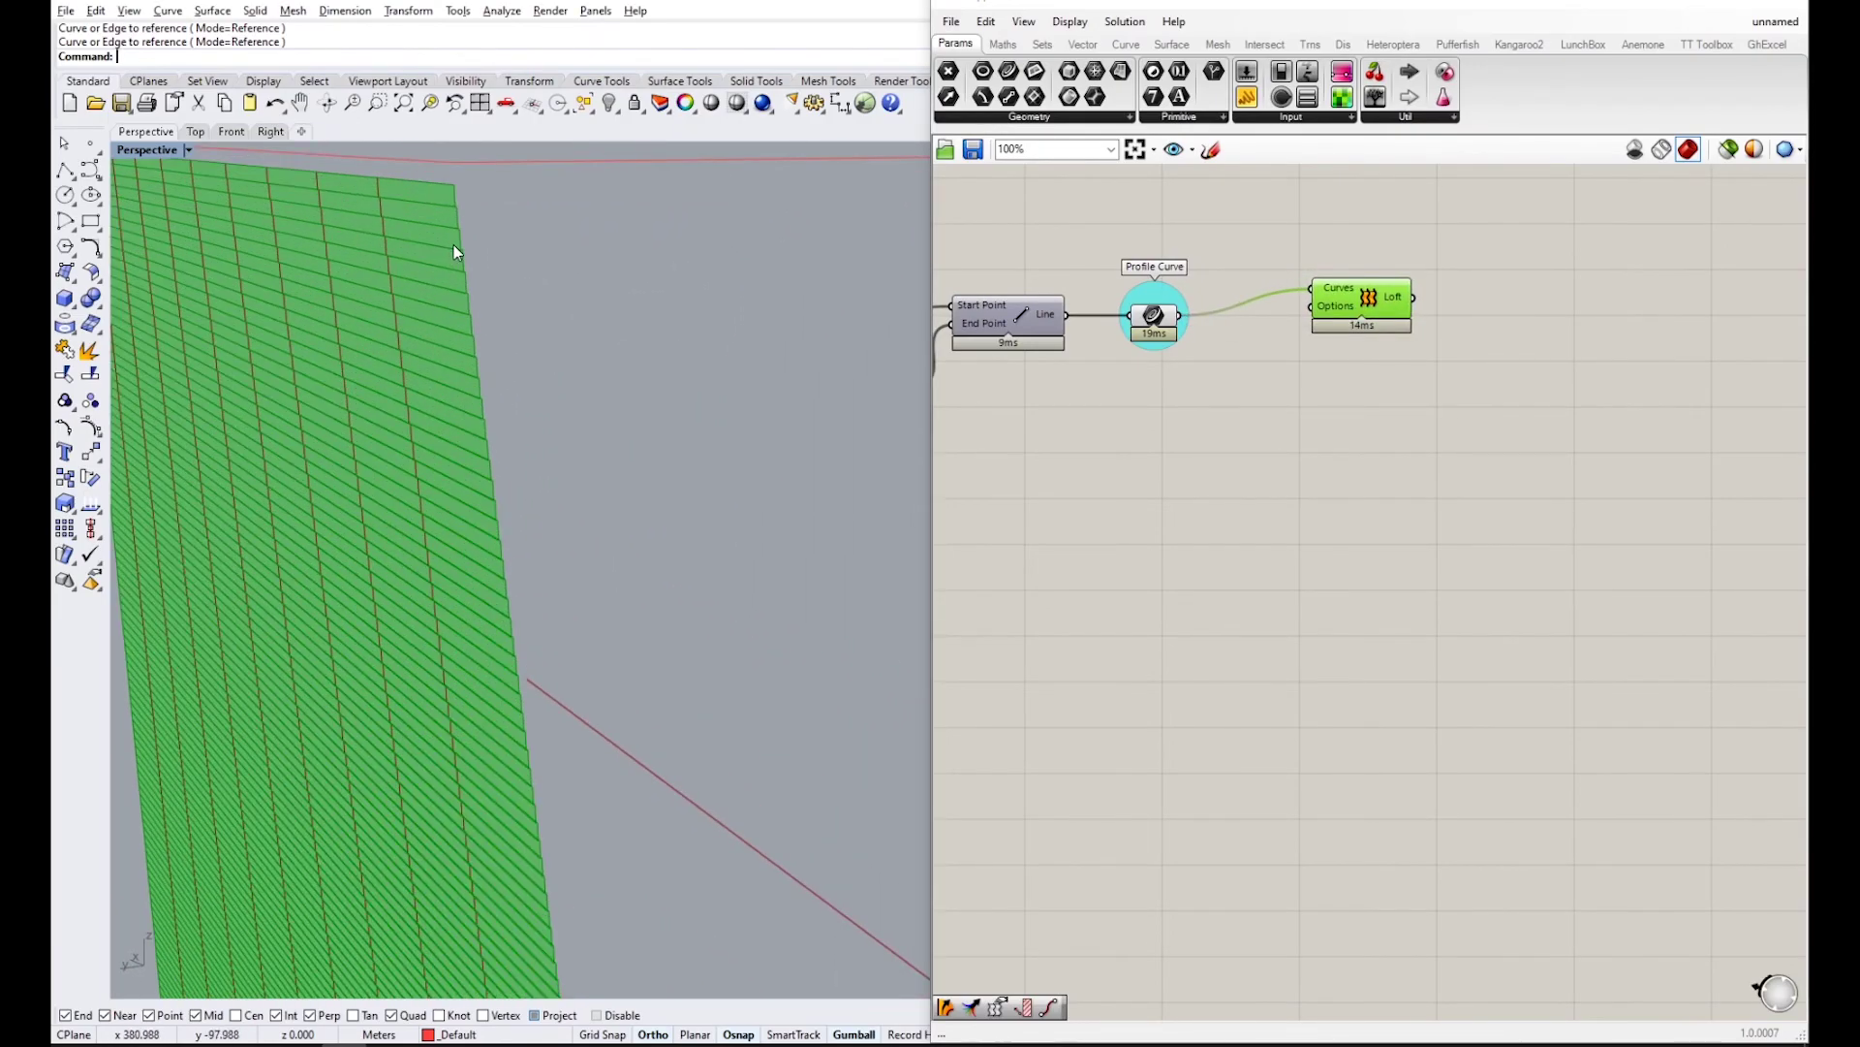
pyautogui.scroll(-2, 454, 244)
pyautogui.moveTo(453, 244); pyautogui.dragTo(374, 275, button='right')
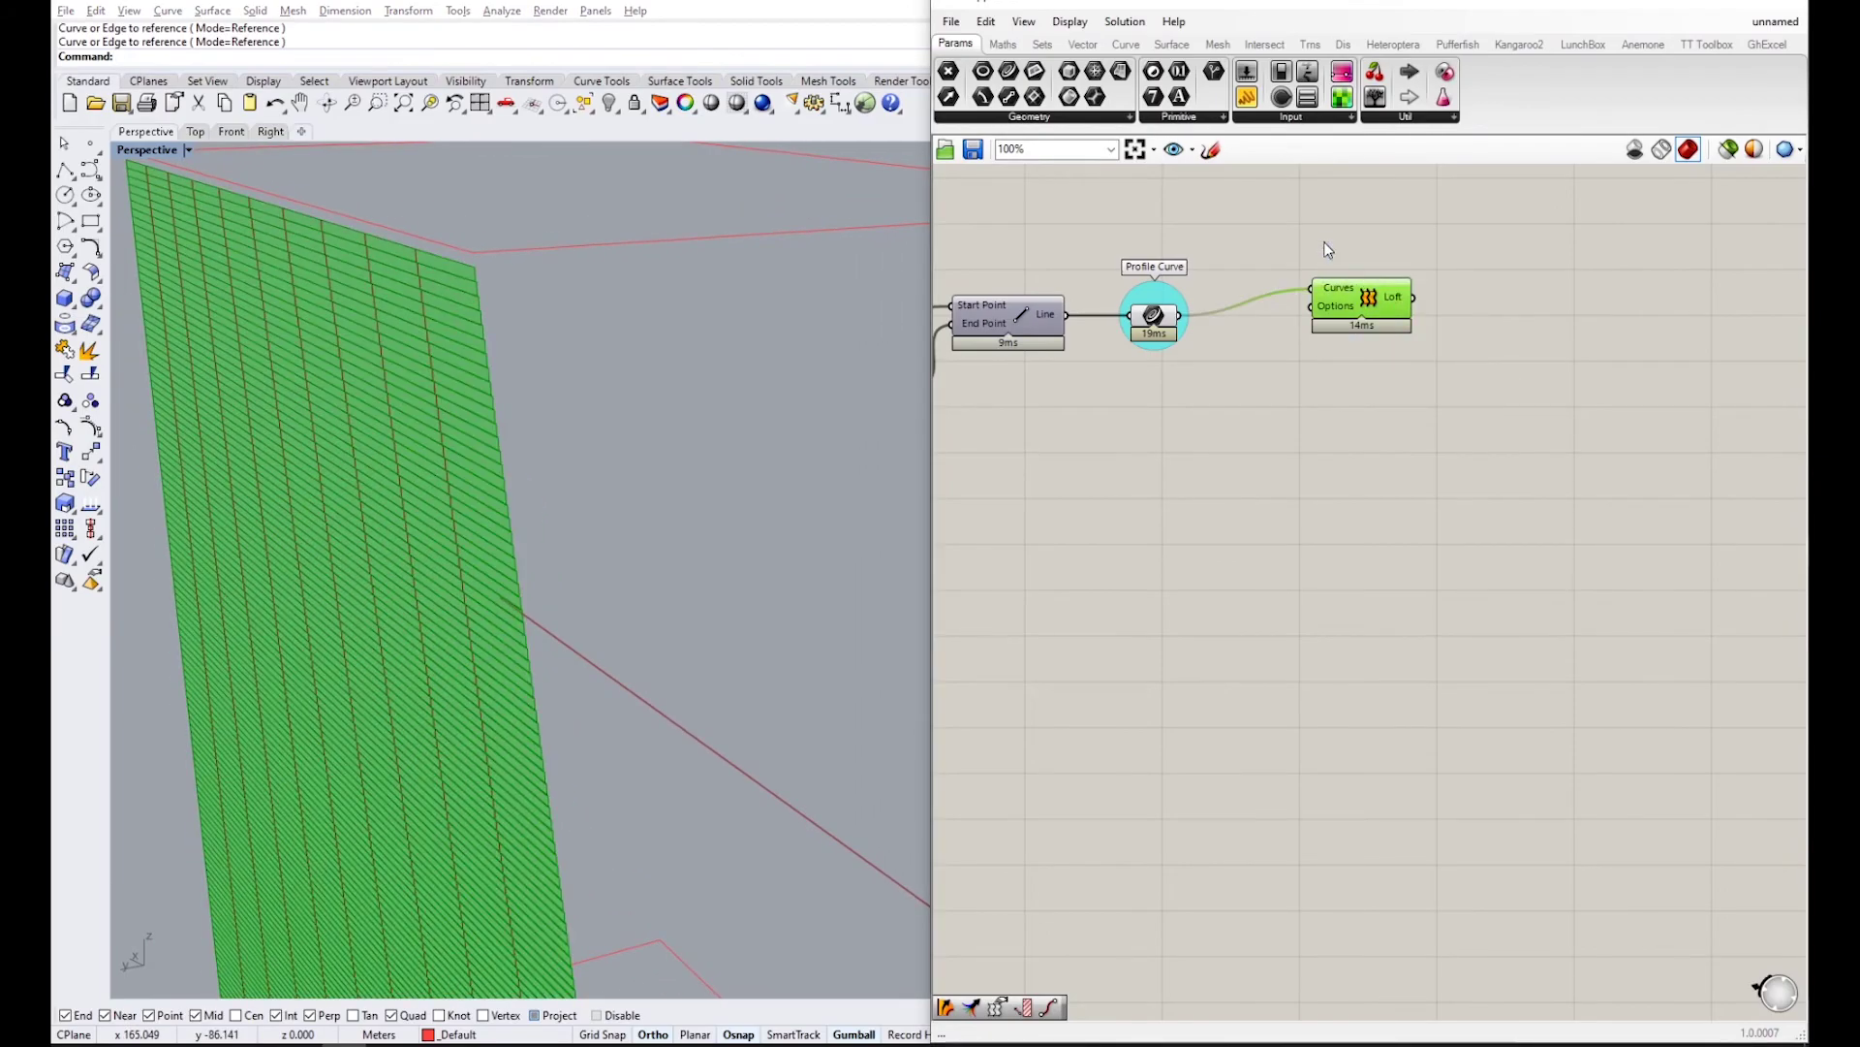
pyautogui.press('Delete')
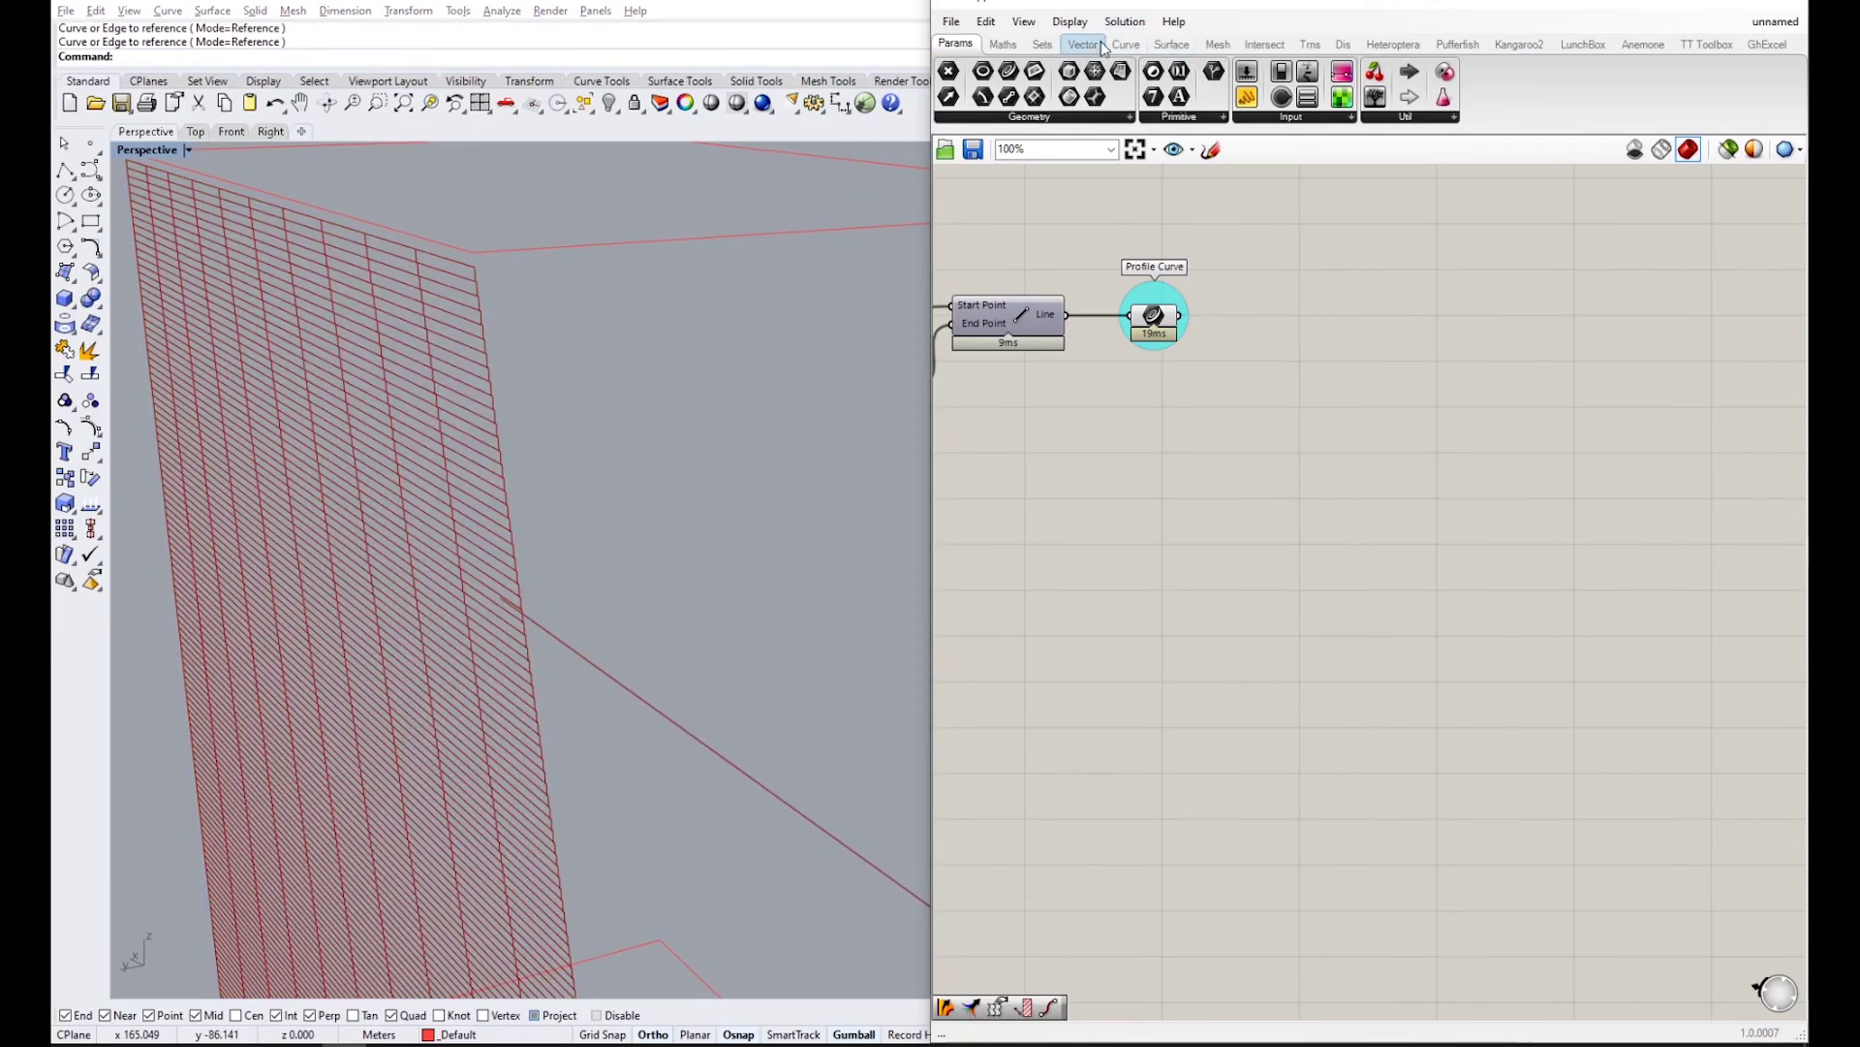
# - Add a Rotate 3D component and connect the Profile Curve parameter to its Geometry input
pyautogui.click(1310, 44)
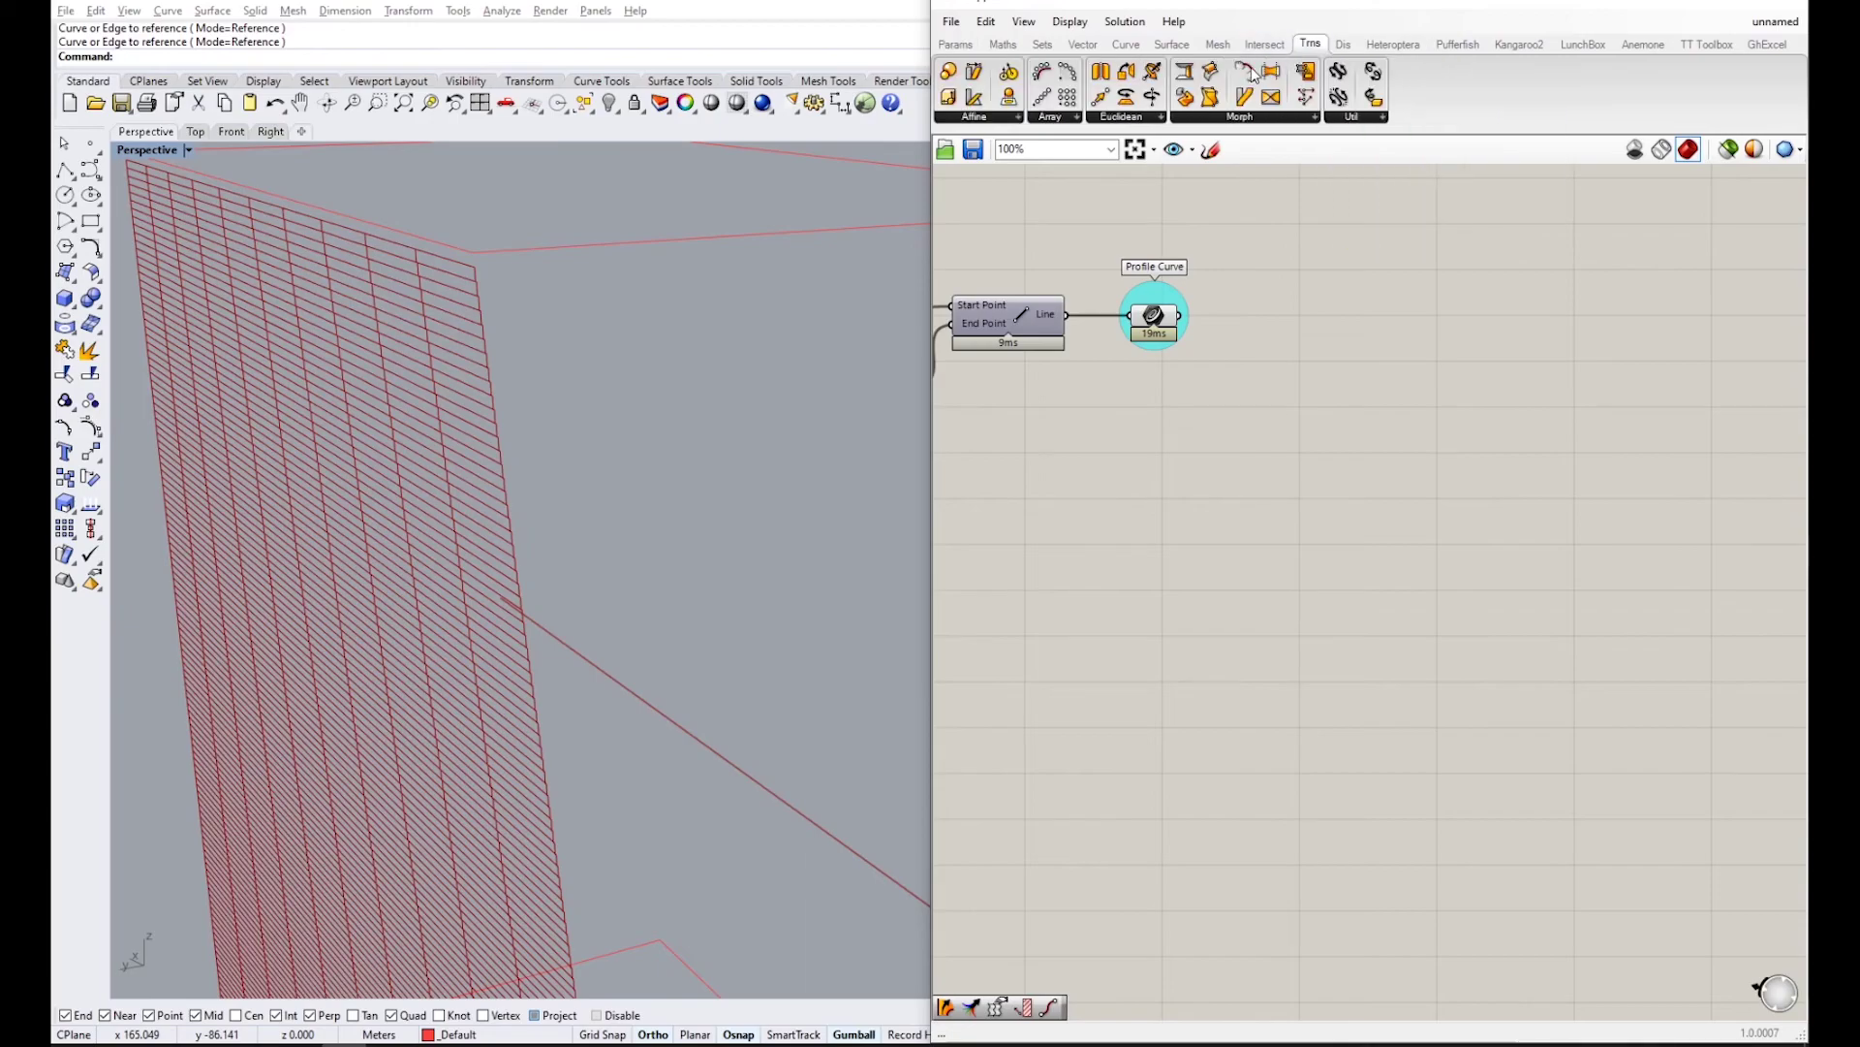
pyautogui.click(1136, 118)
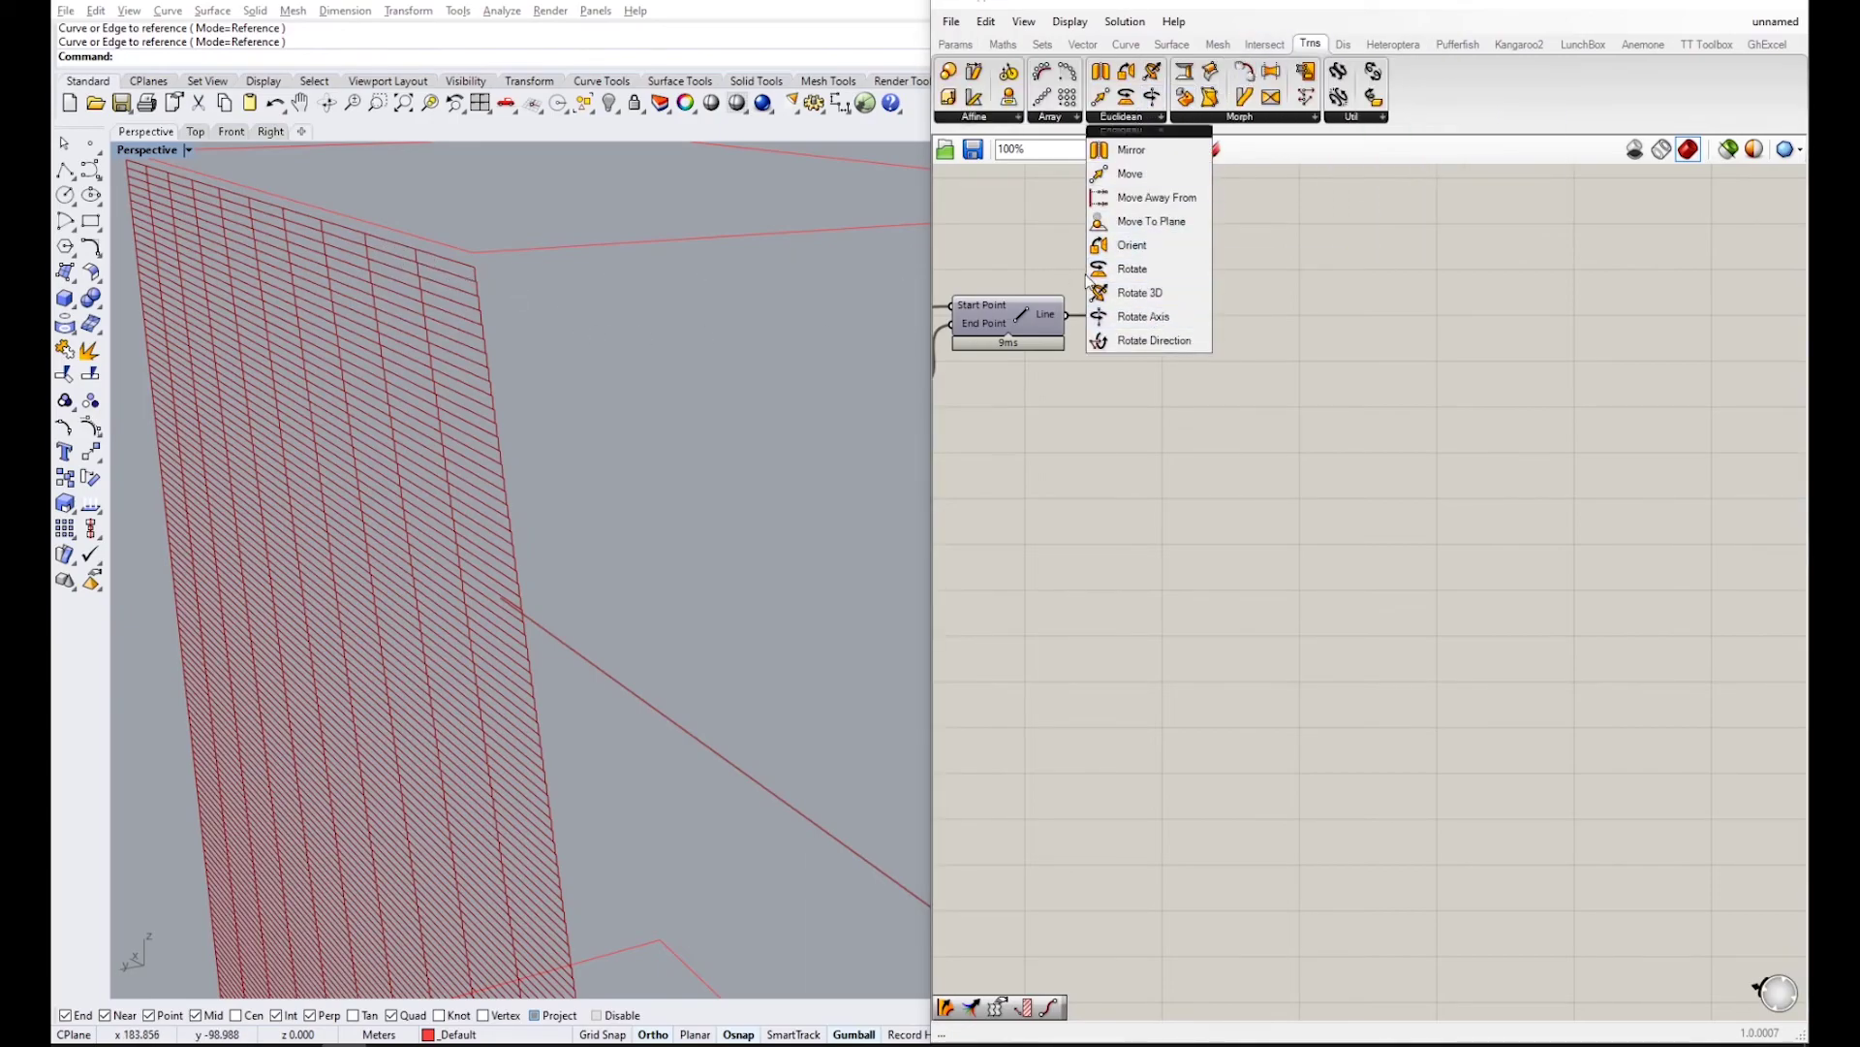
pyautogui.click(1143, 294)
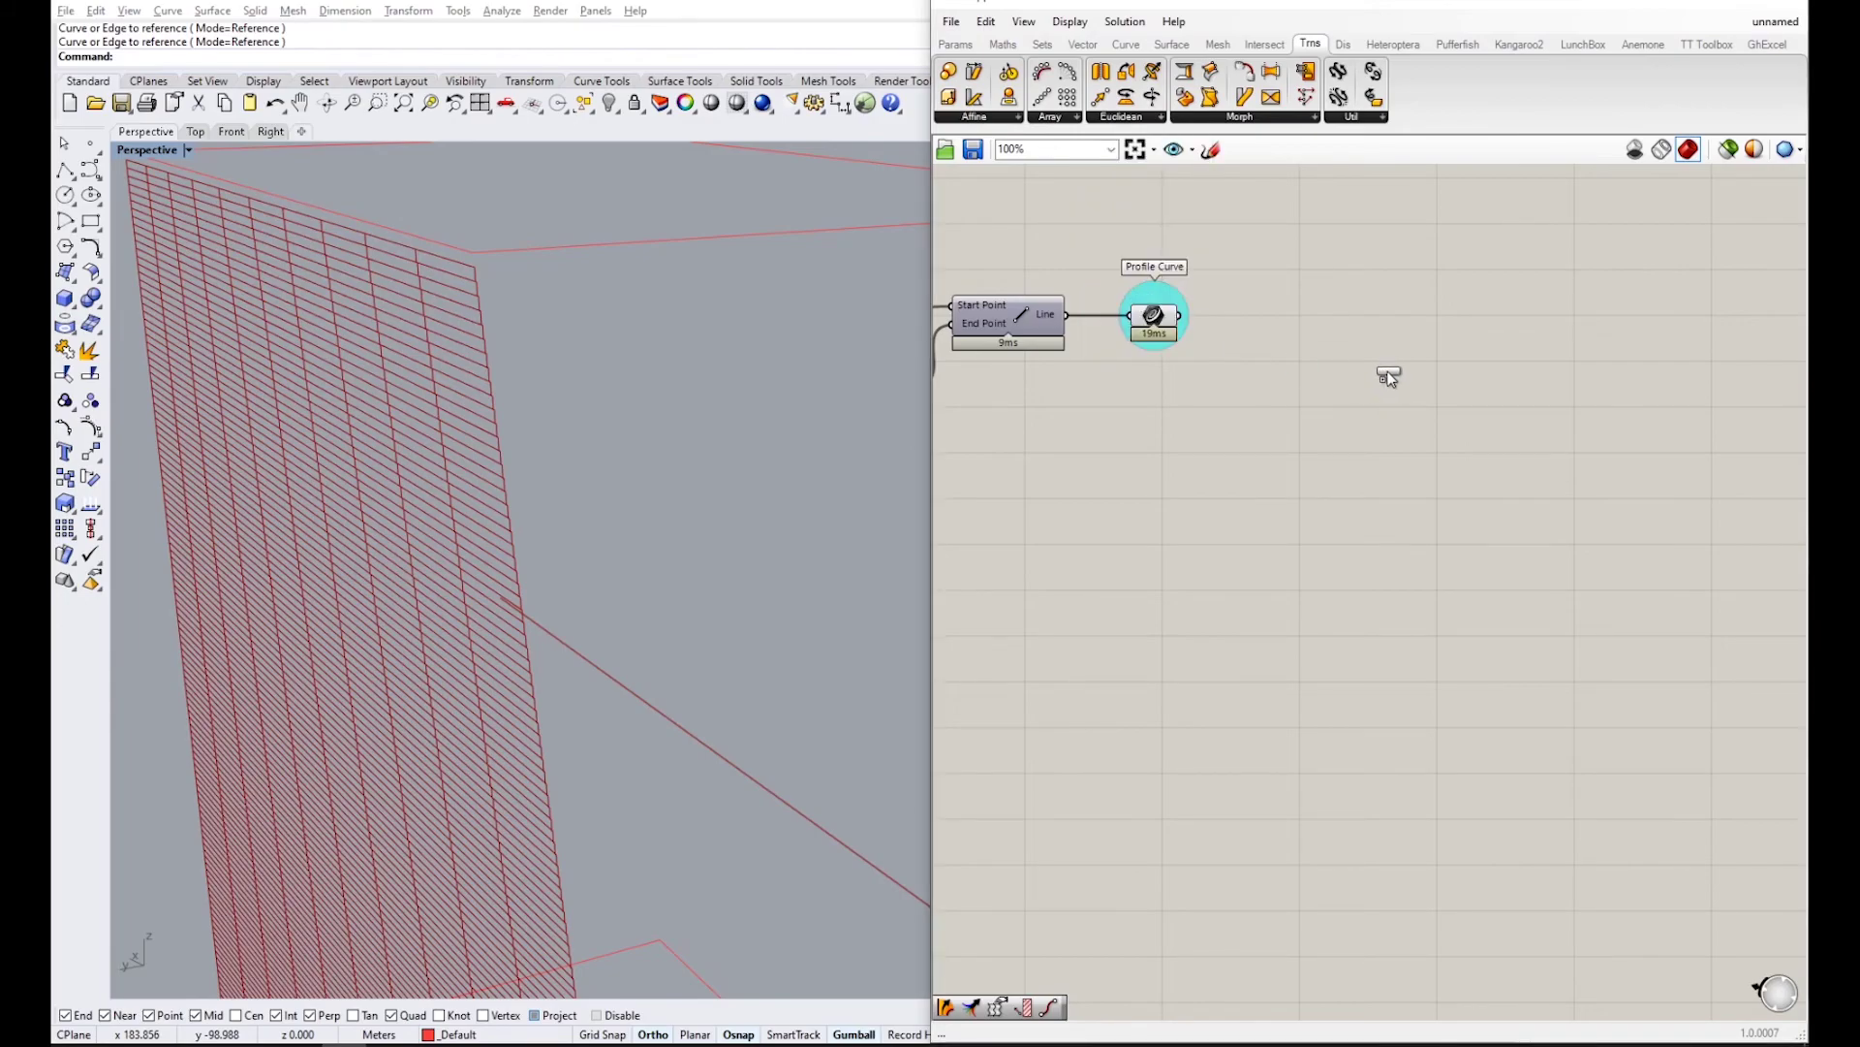
pyautogui.click(1387, 368)
pyautogui.moveTo(1387, 354); pyautogui.dragTo(1497, 351)
pyautogui.click(1159, 321)
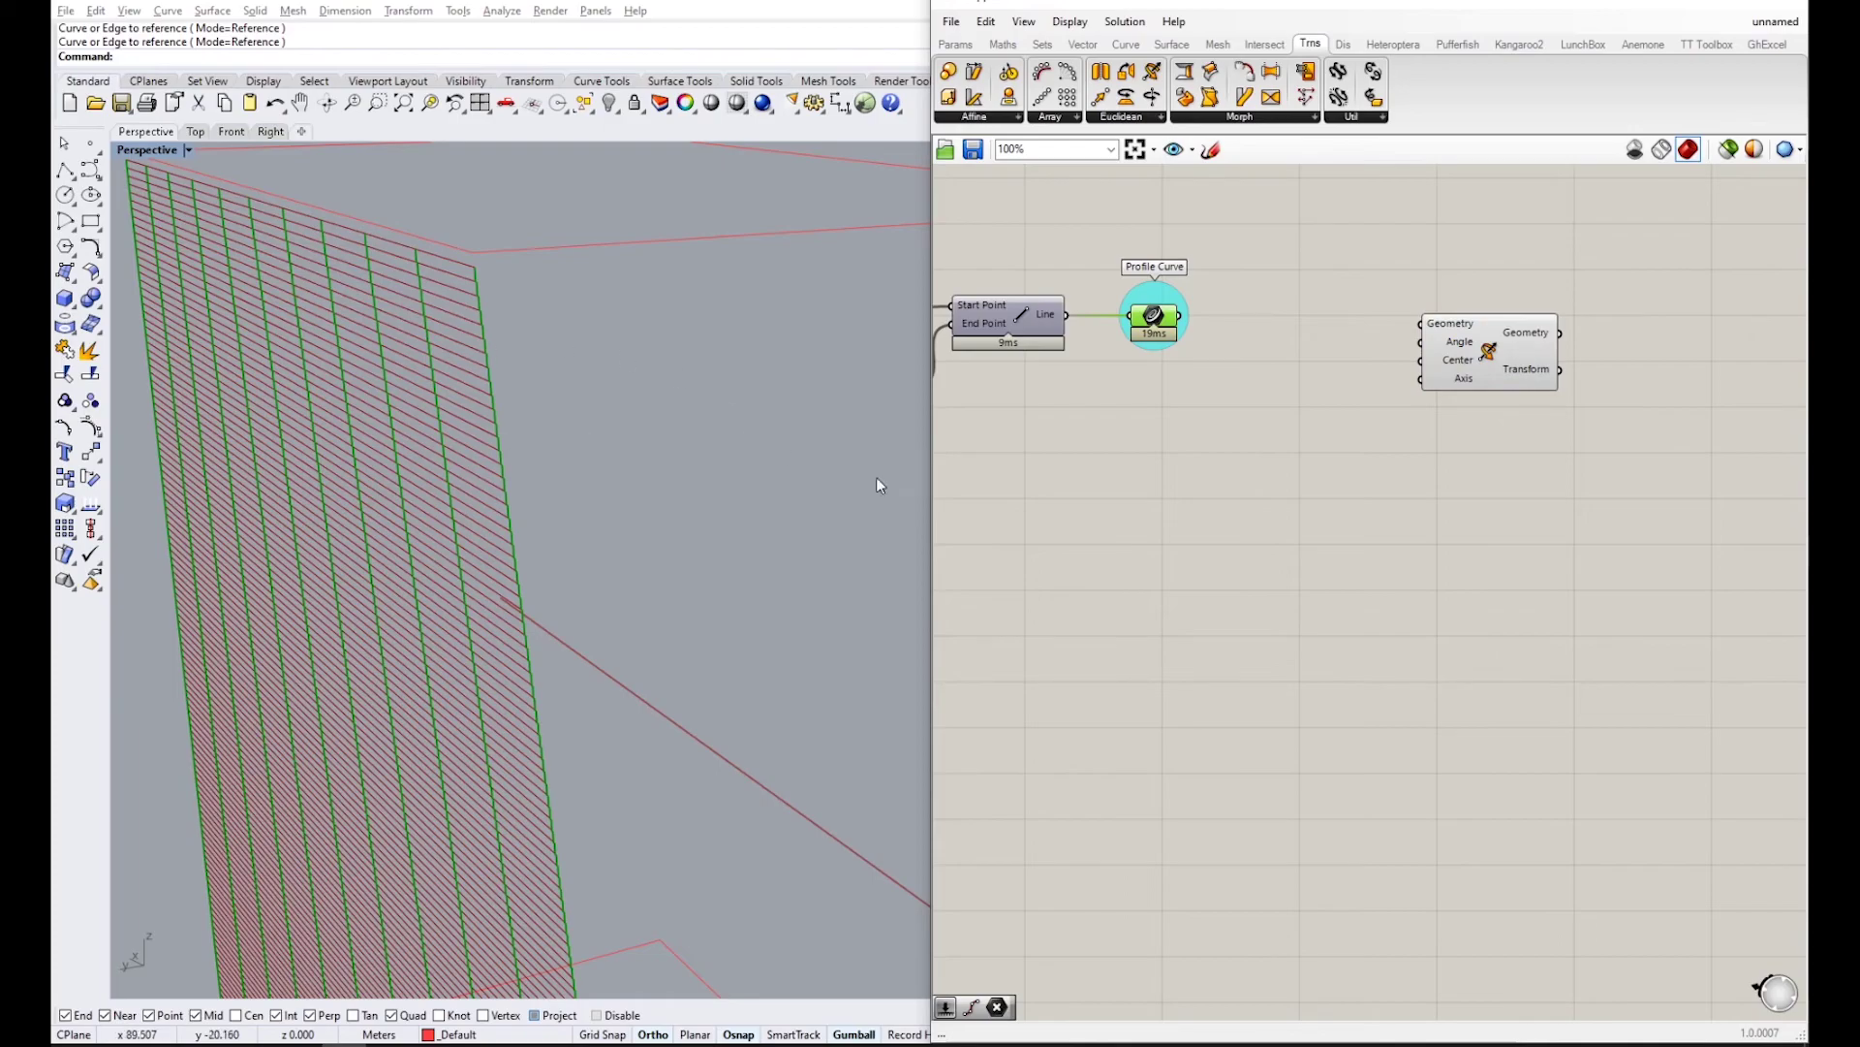
pyautogui.moveTo(1180, 315); pyautogui.dragTo(1512, 326)
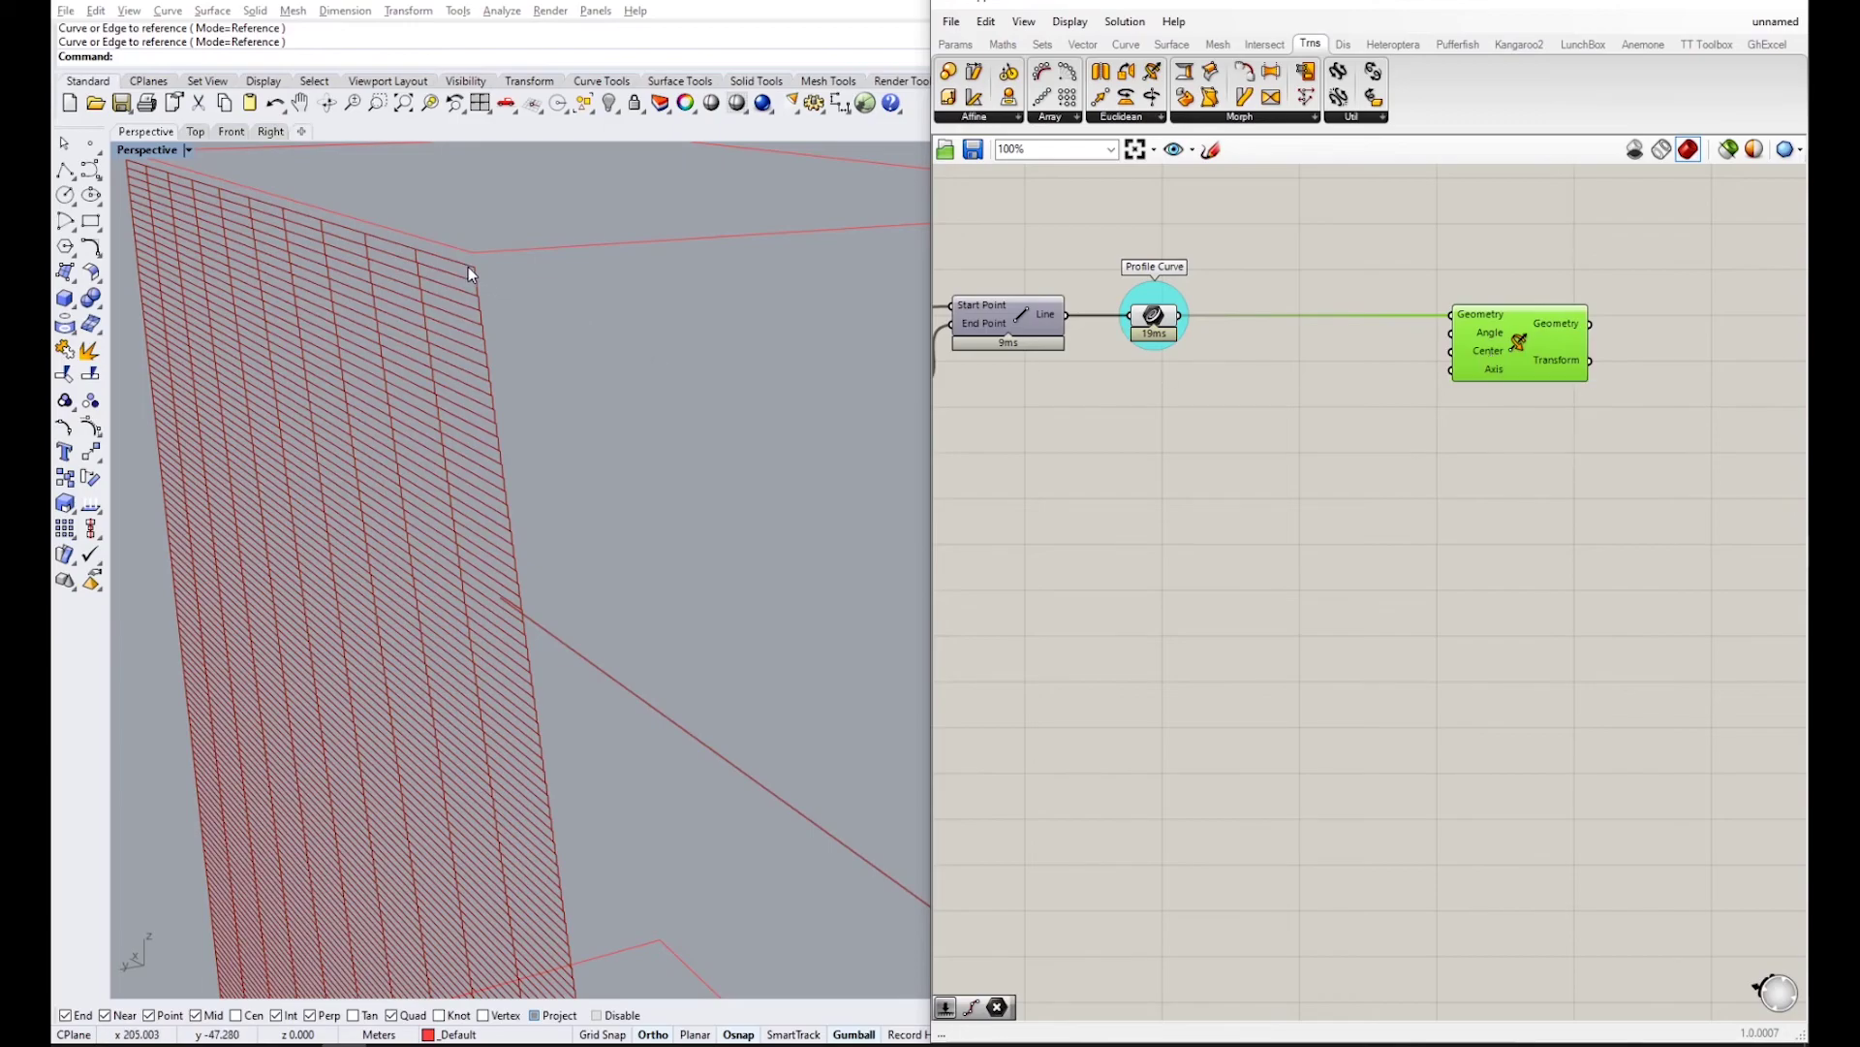
# - Place a Point parameter below Profile Curve and feed it the division points from the Divide Curve component
pyautogui.moveTo(1067, 379); pyautogui.dragTo(1320, 455, button='right')
pyautogui.scroll(-2, 1323, 467)
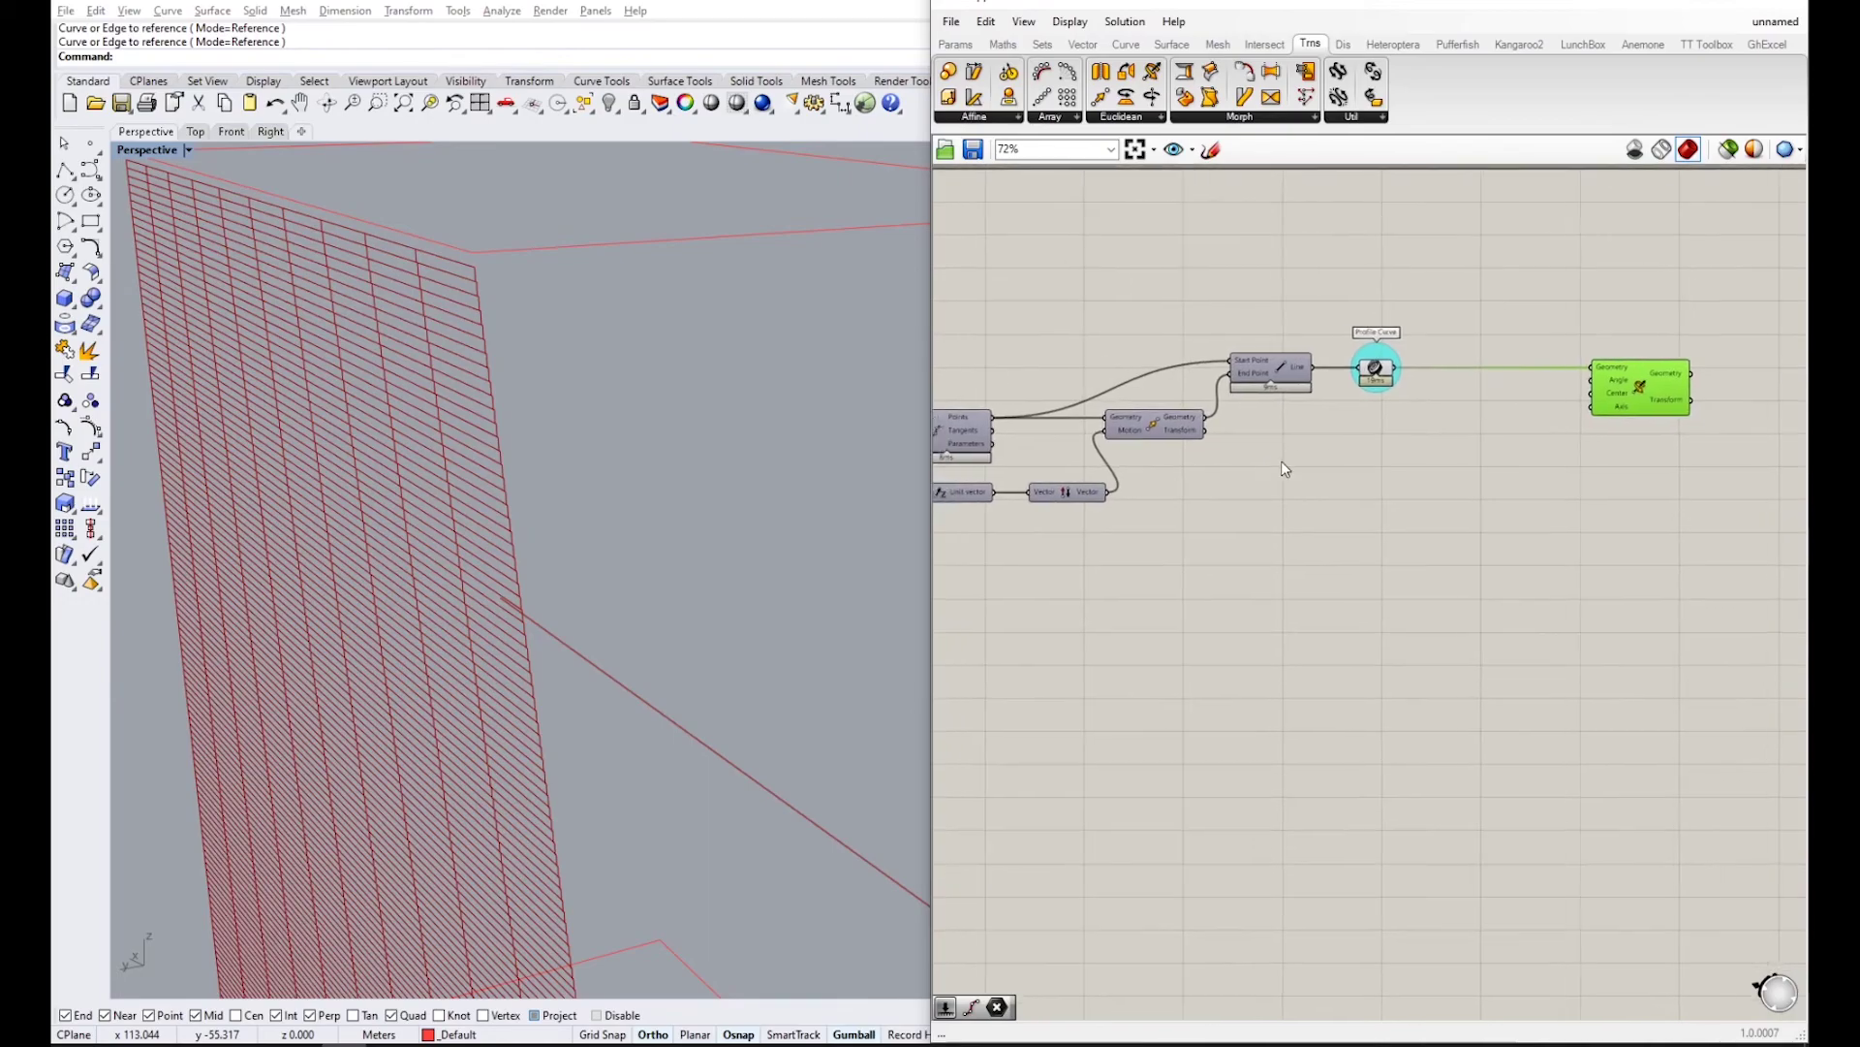
pyautogui.click(1350, 438)
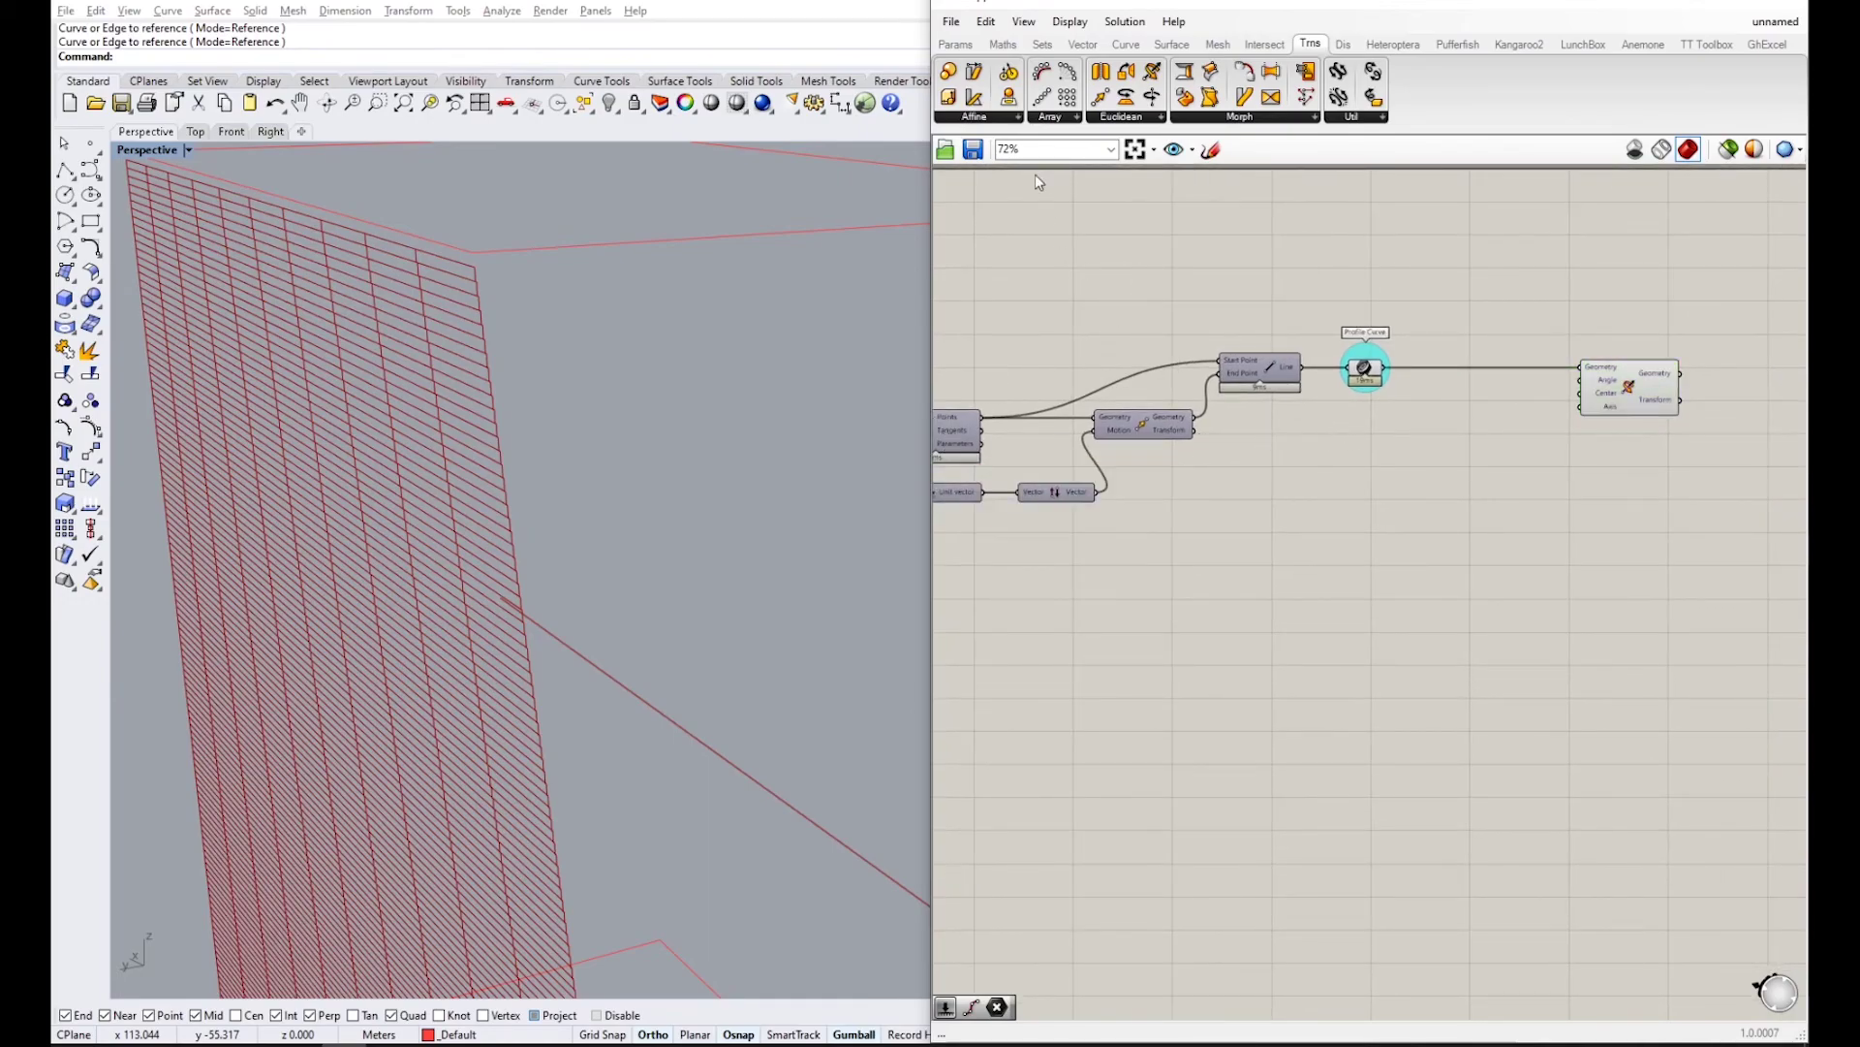
pyautogui.click(955, 44)
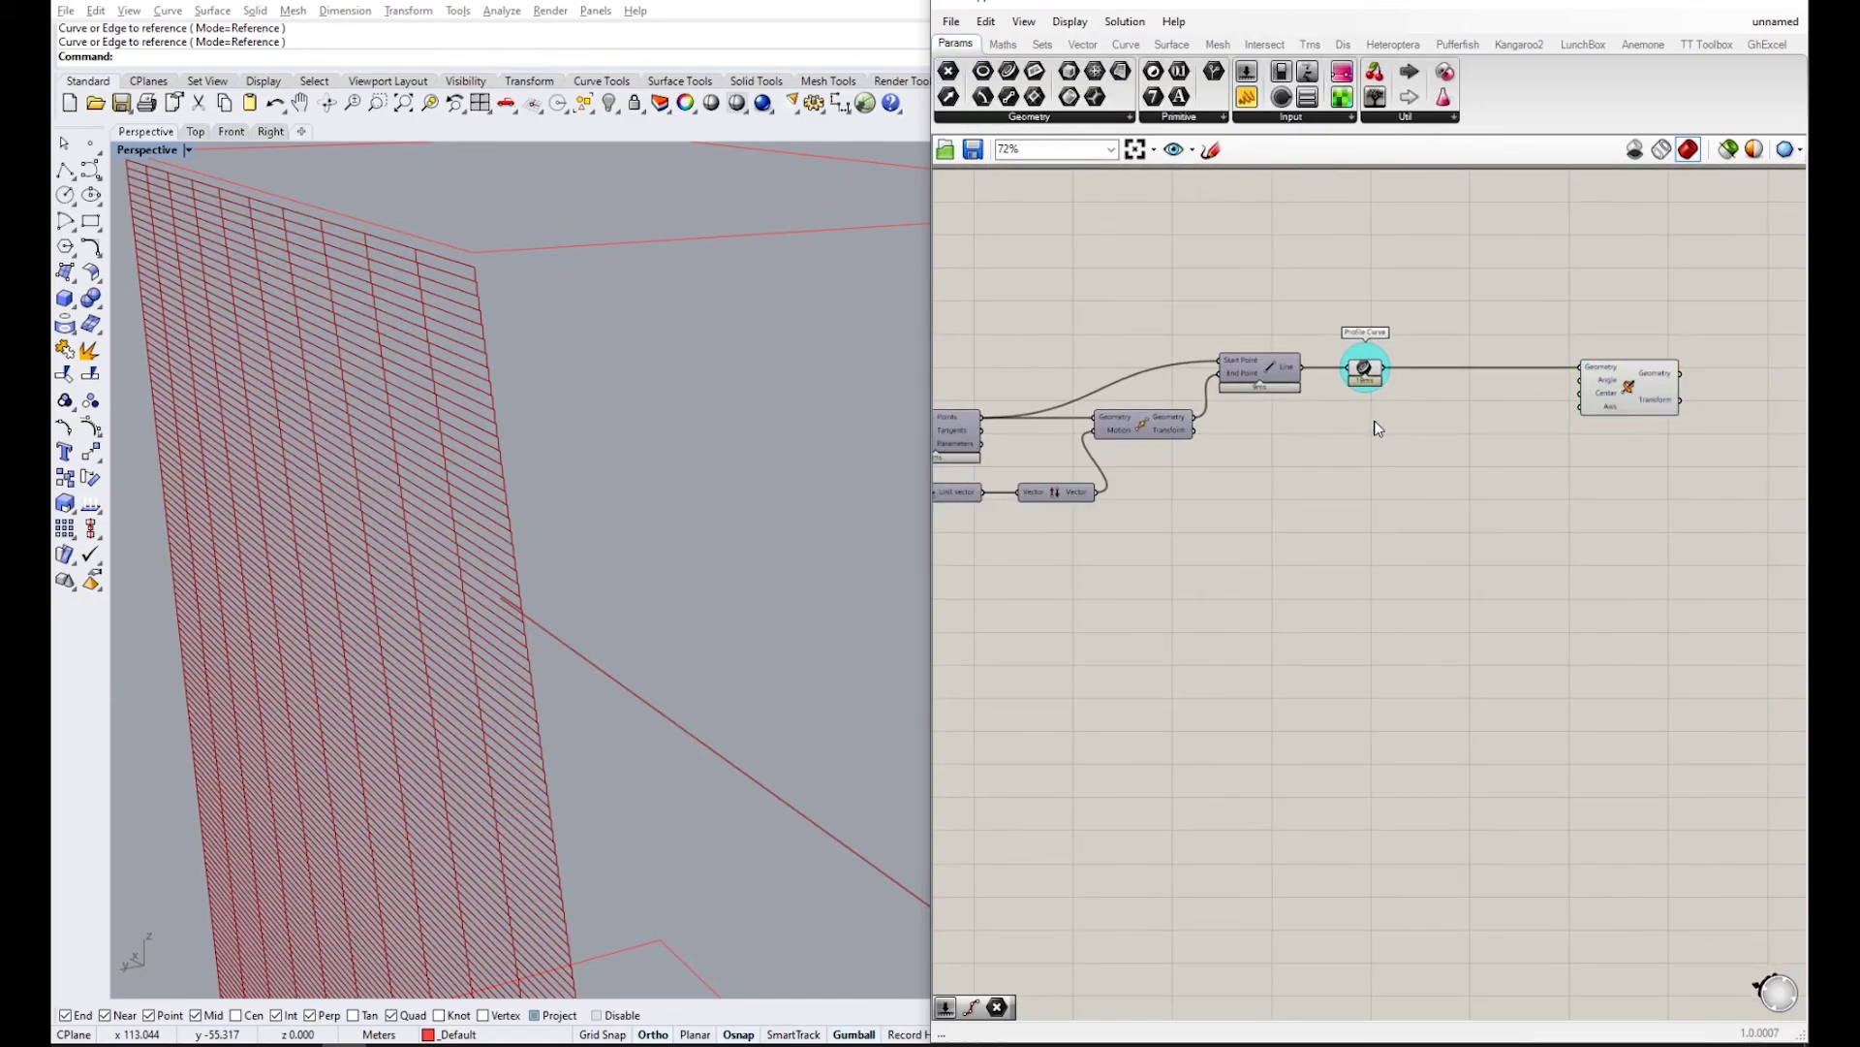
pyautogui.moveTo(958, 71); pyautogui.dragTo(1370, 444)
pyautogui.moveTo(1035, 419); pyautogui.dragTo(1370, 444)
pyautogui.scroll(4, 1366, 451)
# - Group the new Point parameter, give the group a blob outline and name it Center of Rotation
pyautogui.hotkey('ctrl', 'g')
pyautogui.rightClick(1358, 439)
pyautogui.click(1421, 526)
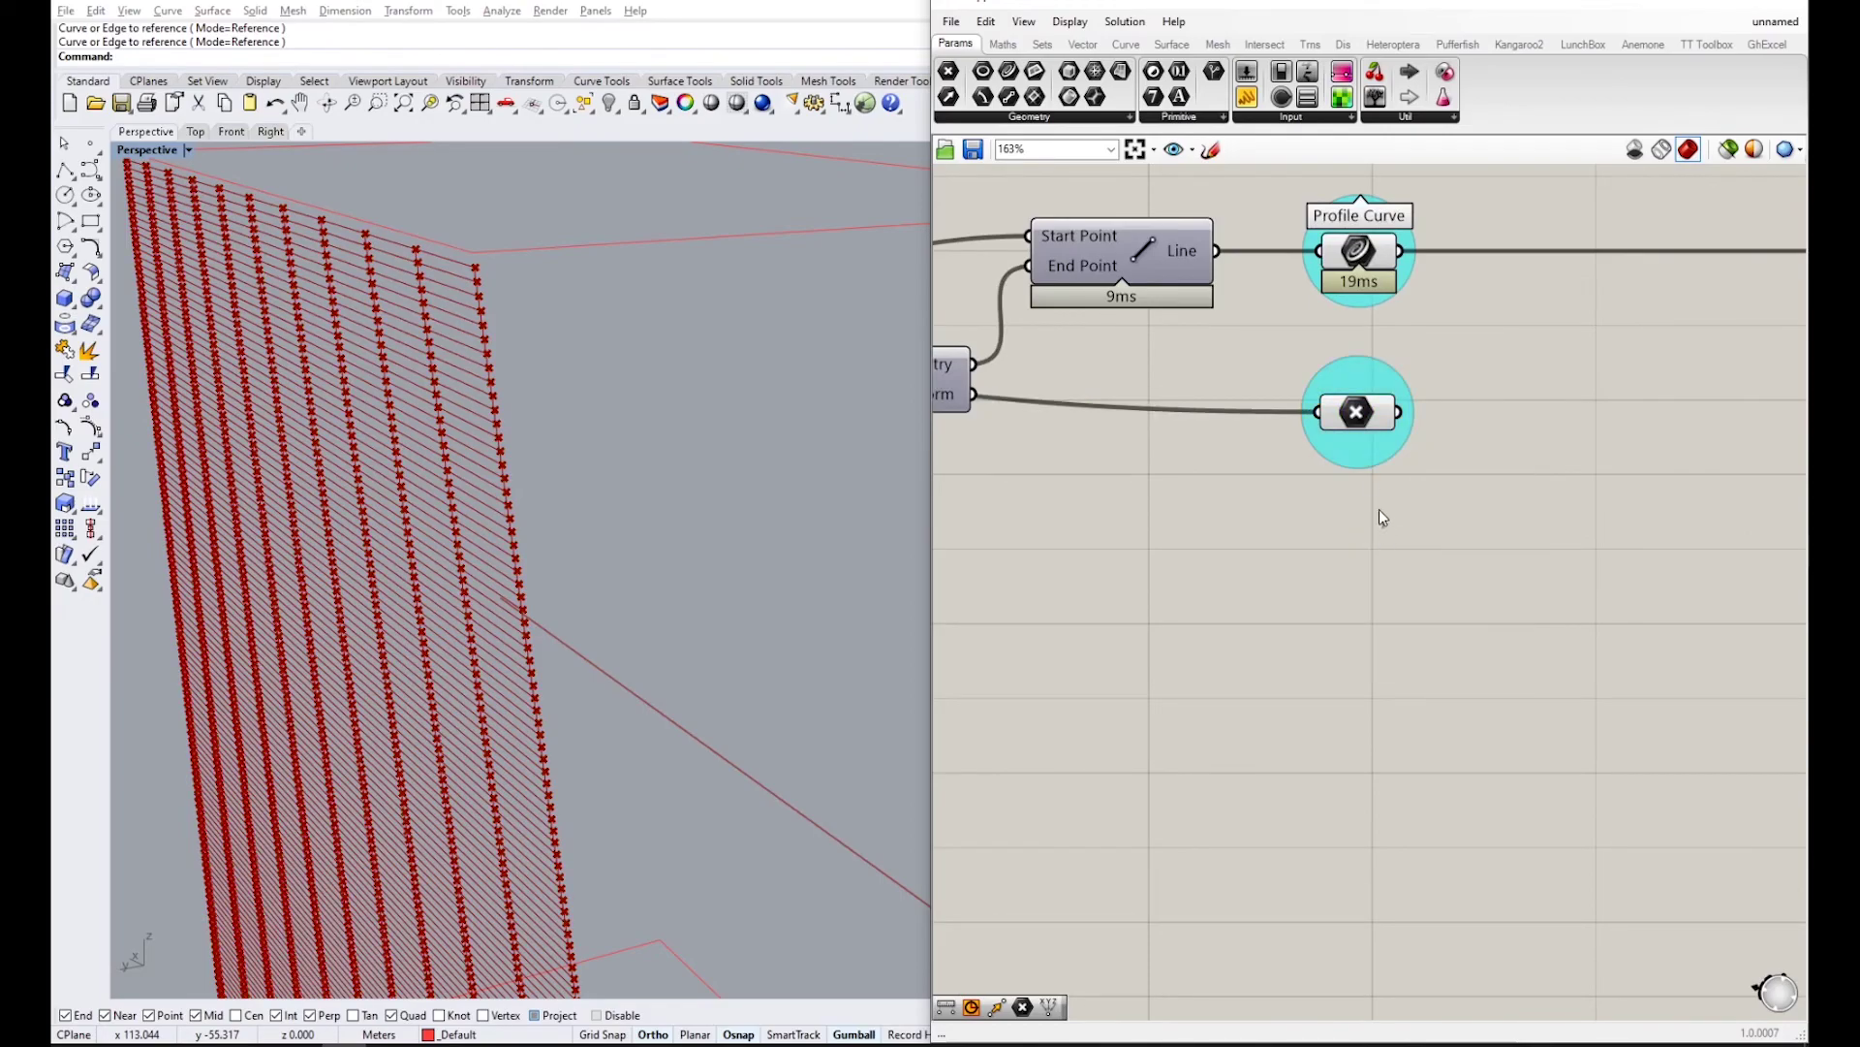
pyautogui.rightClick(1361, 443)
pyautogui.write('Centero')
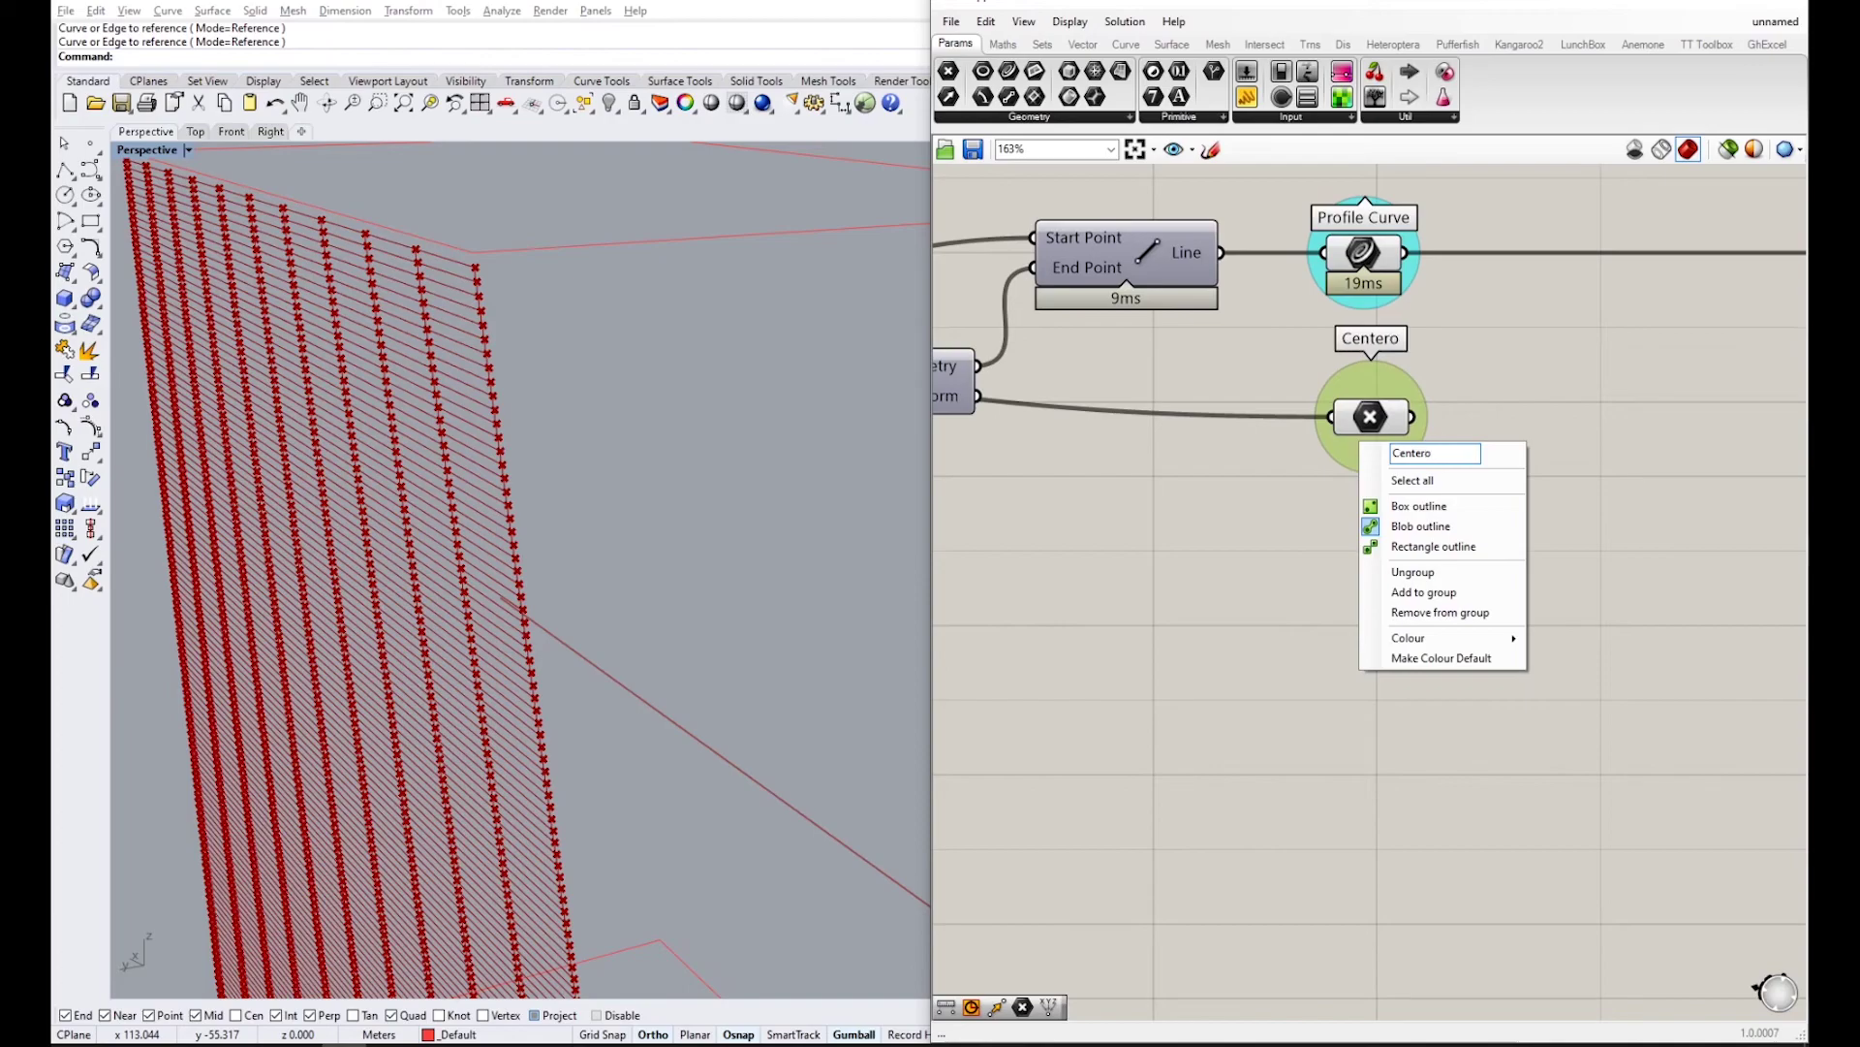
pyautogui.press('BackSpace')
pyautogui.write('f')
pyautogui.press('BackSpace')
pyautogui.write('of Rotation')
pyautogui.press('Return')
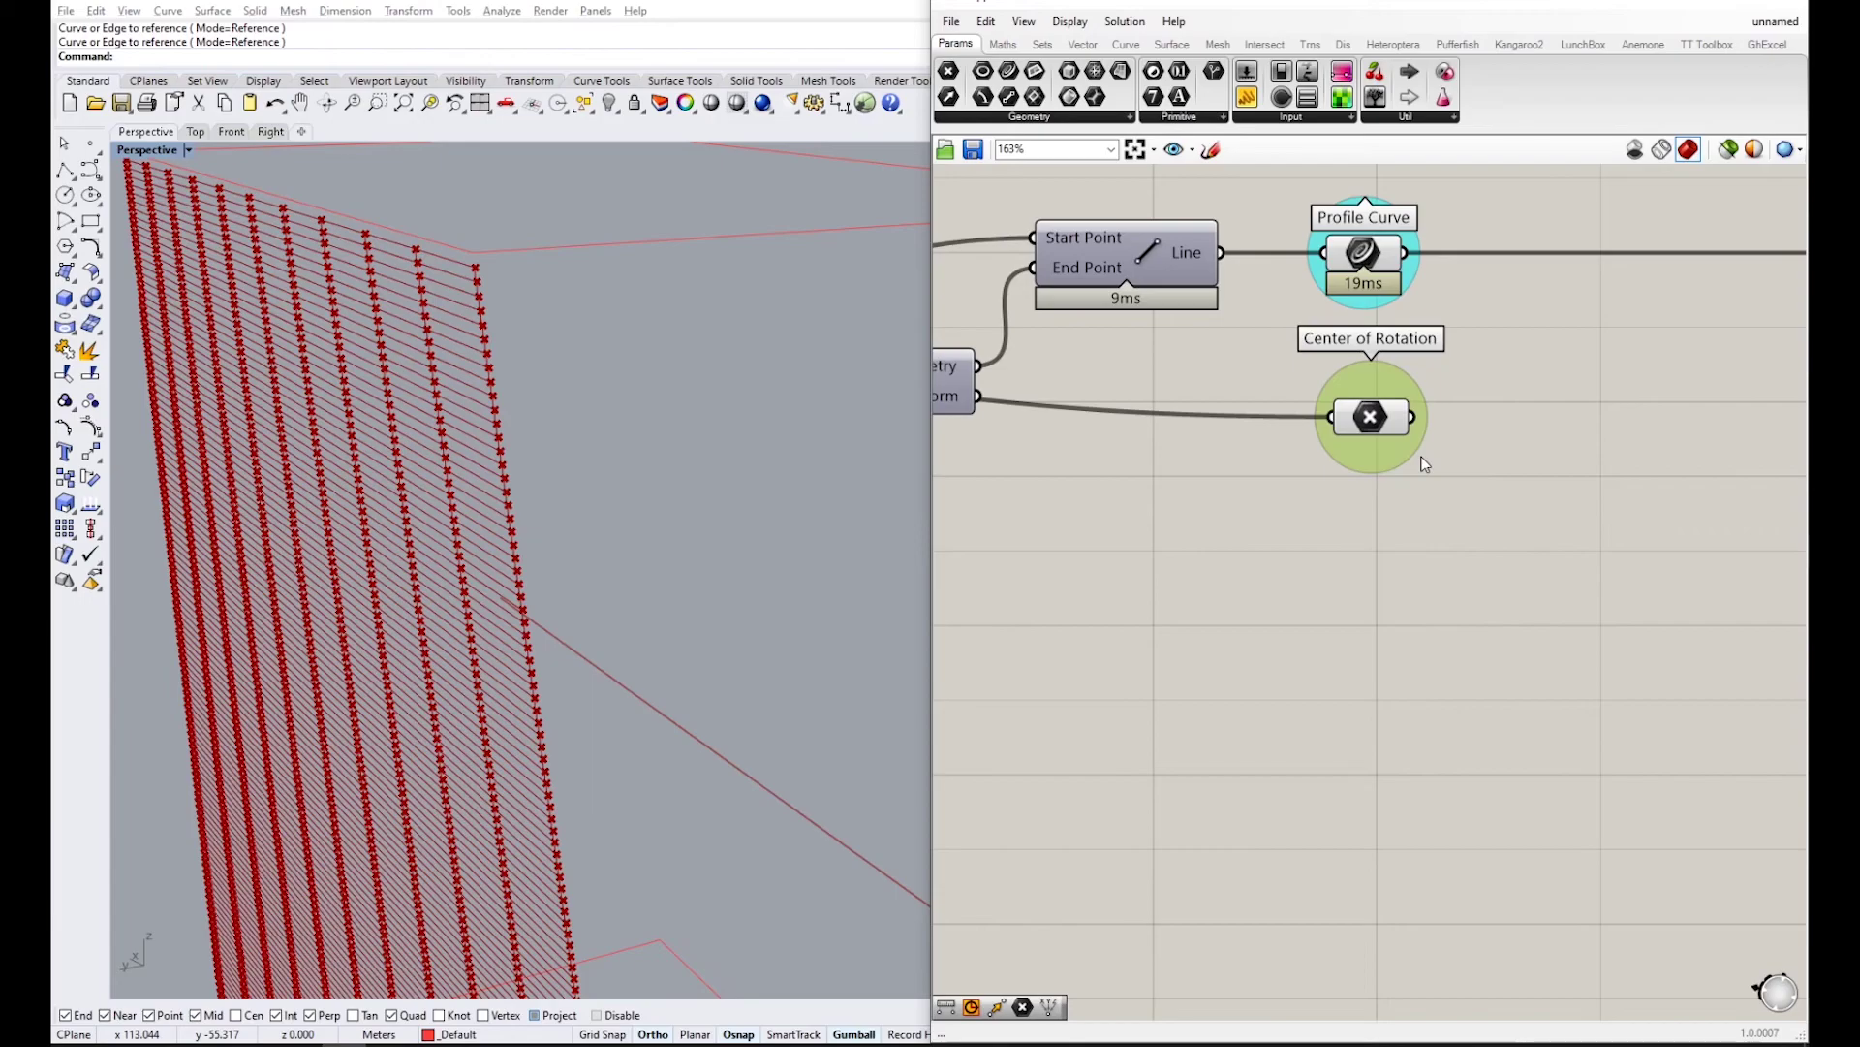
pyautogui.click(1289, 510)
# - Connect the Center of Rotation parameter to the Rotate 3D component's Center input
pyautogui.scroll(-5, 1289, 509)
pyautogui.moveTo(1347, 535); pyautogui.dragTo(1320, 554, button='right')
pyautogui.scroll(3, 1320, 549)
pyautogui.click(1306, 454)
pyautogui.moveTo(1308, 459); pyautogui.dragTo(1199, 484, button='right')
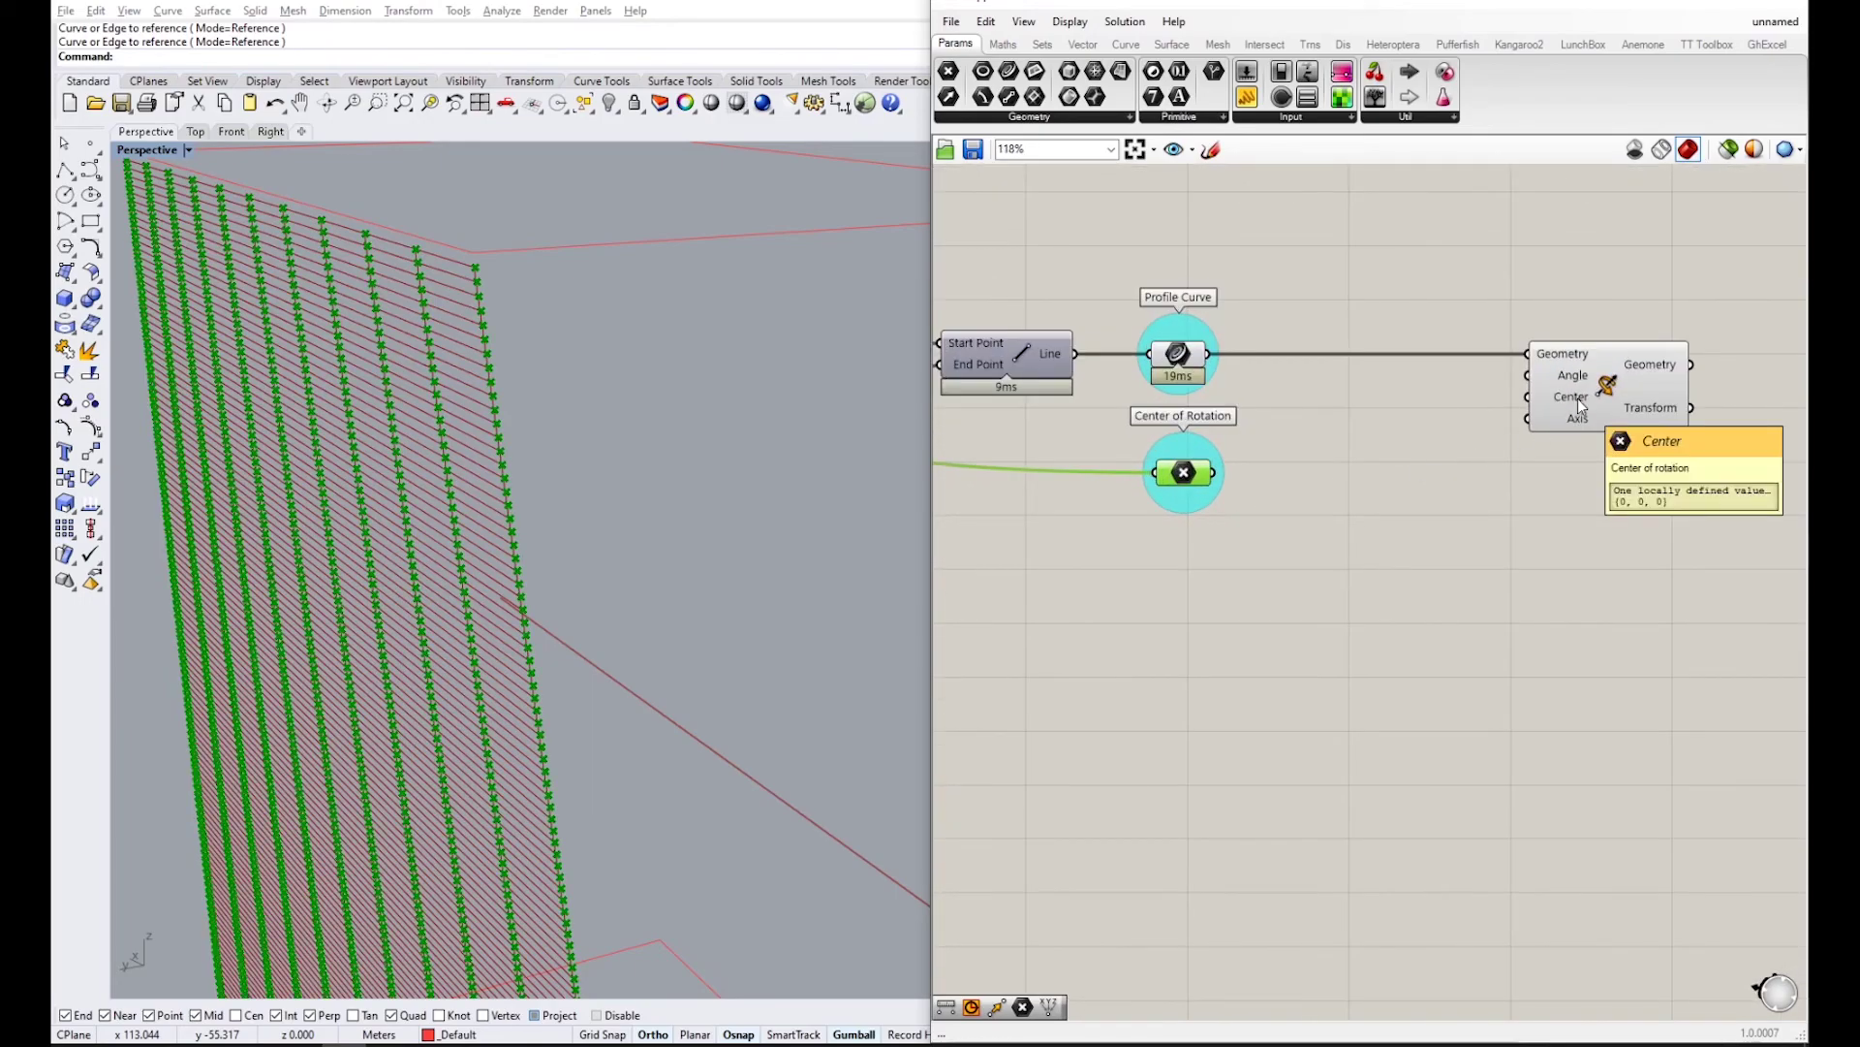
pyautogui.moveTo(1219, 483); pyautogui.dragTo(1521, 405)
pyautogui.click(1355, 578)
# - Examine the division points on the facade and trace the definition back to the contour curves as a rotation axis source
pyautogui.moveTo(521, 366); pyautogui.dragTo(524, 485, button='right')
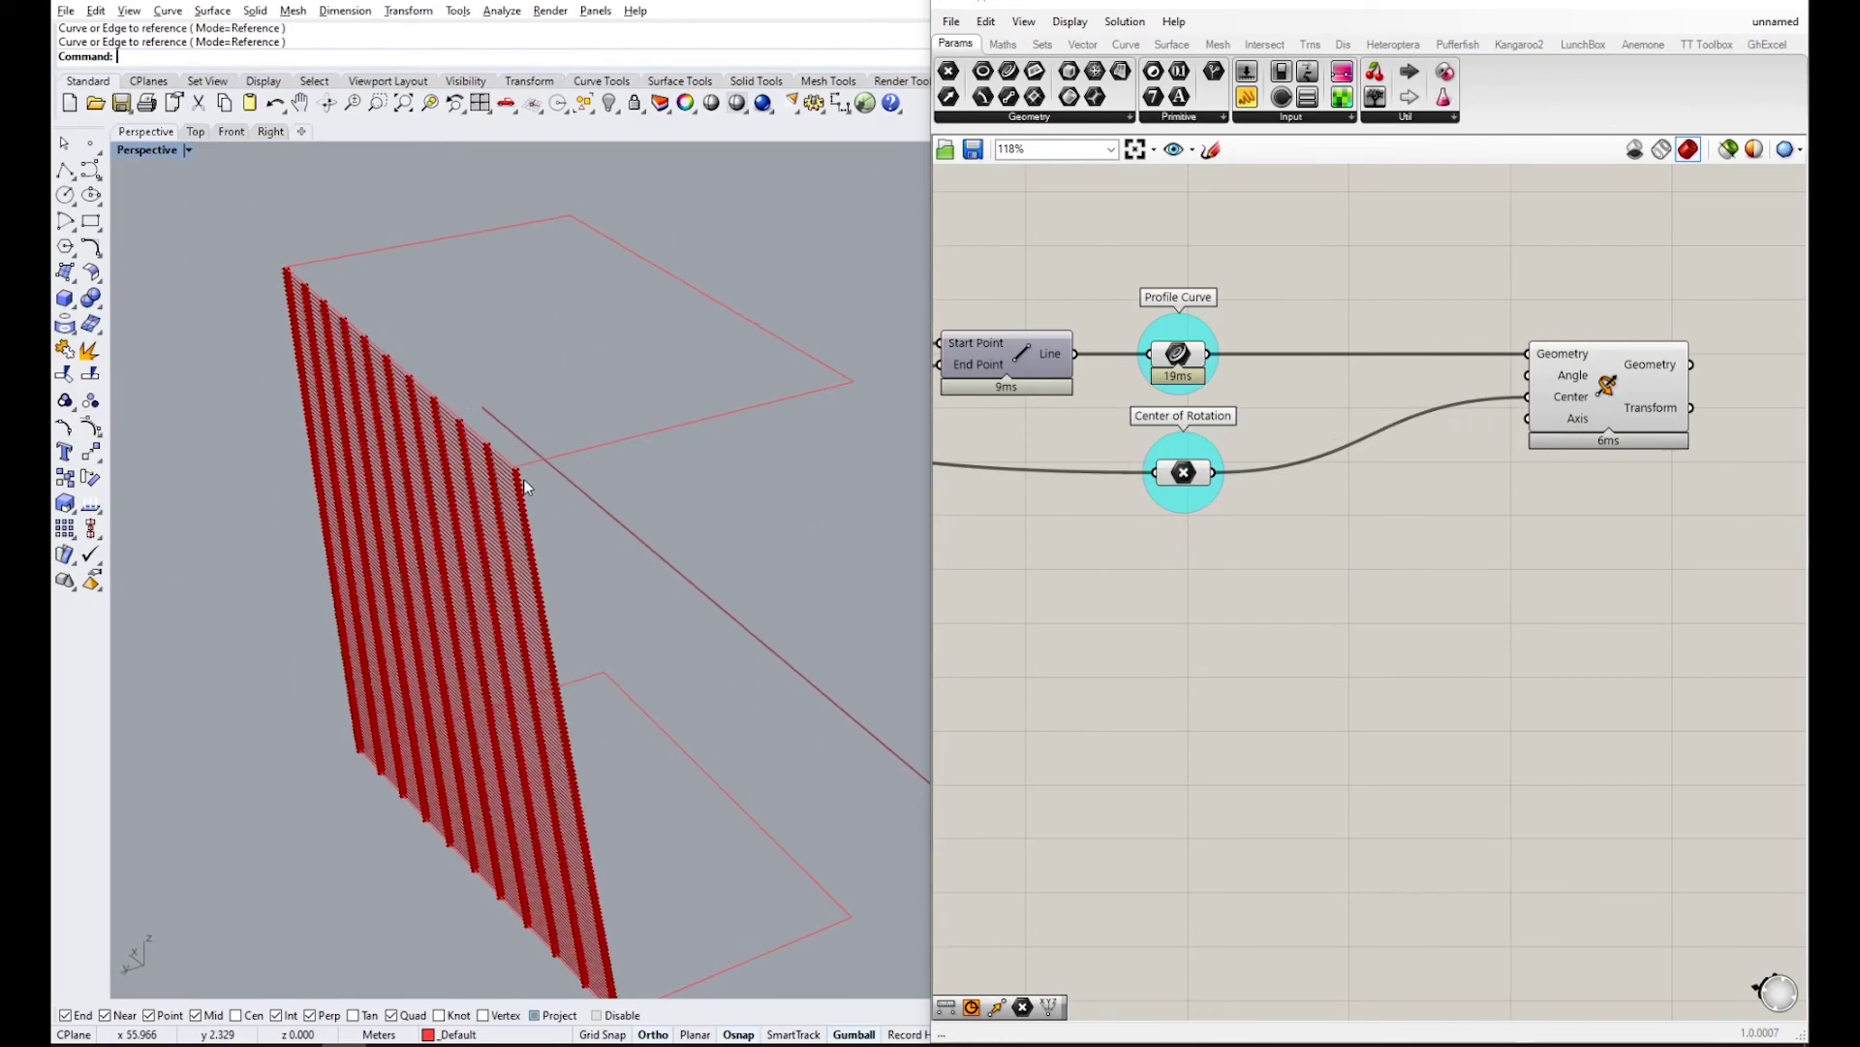
pyautogui.moveTo(595, 712); pyautogui.dragTo(600, 760, button='right')
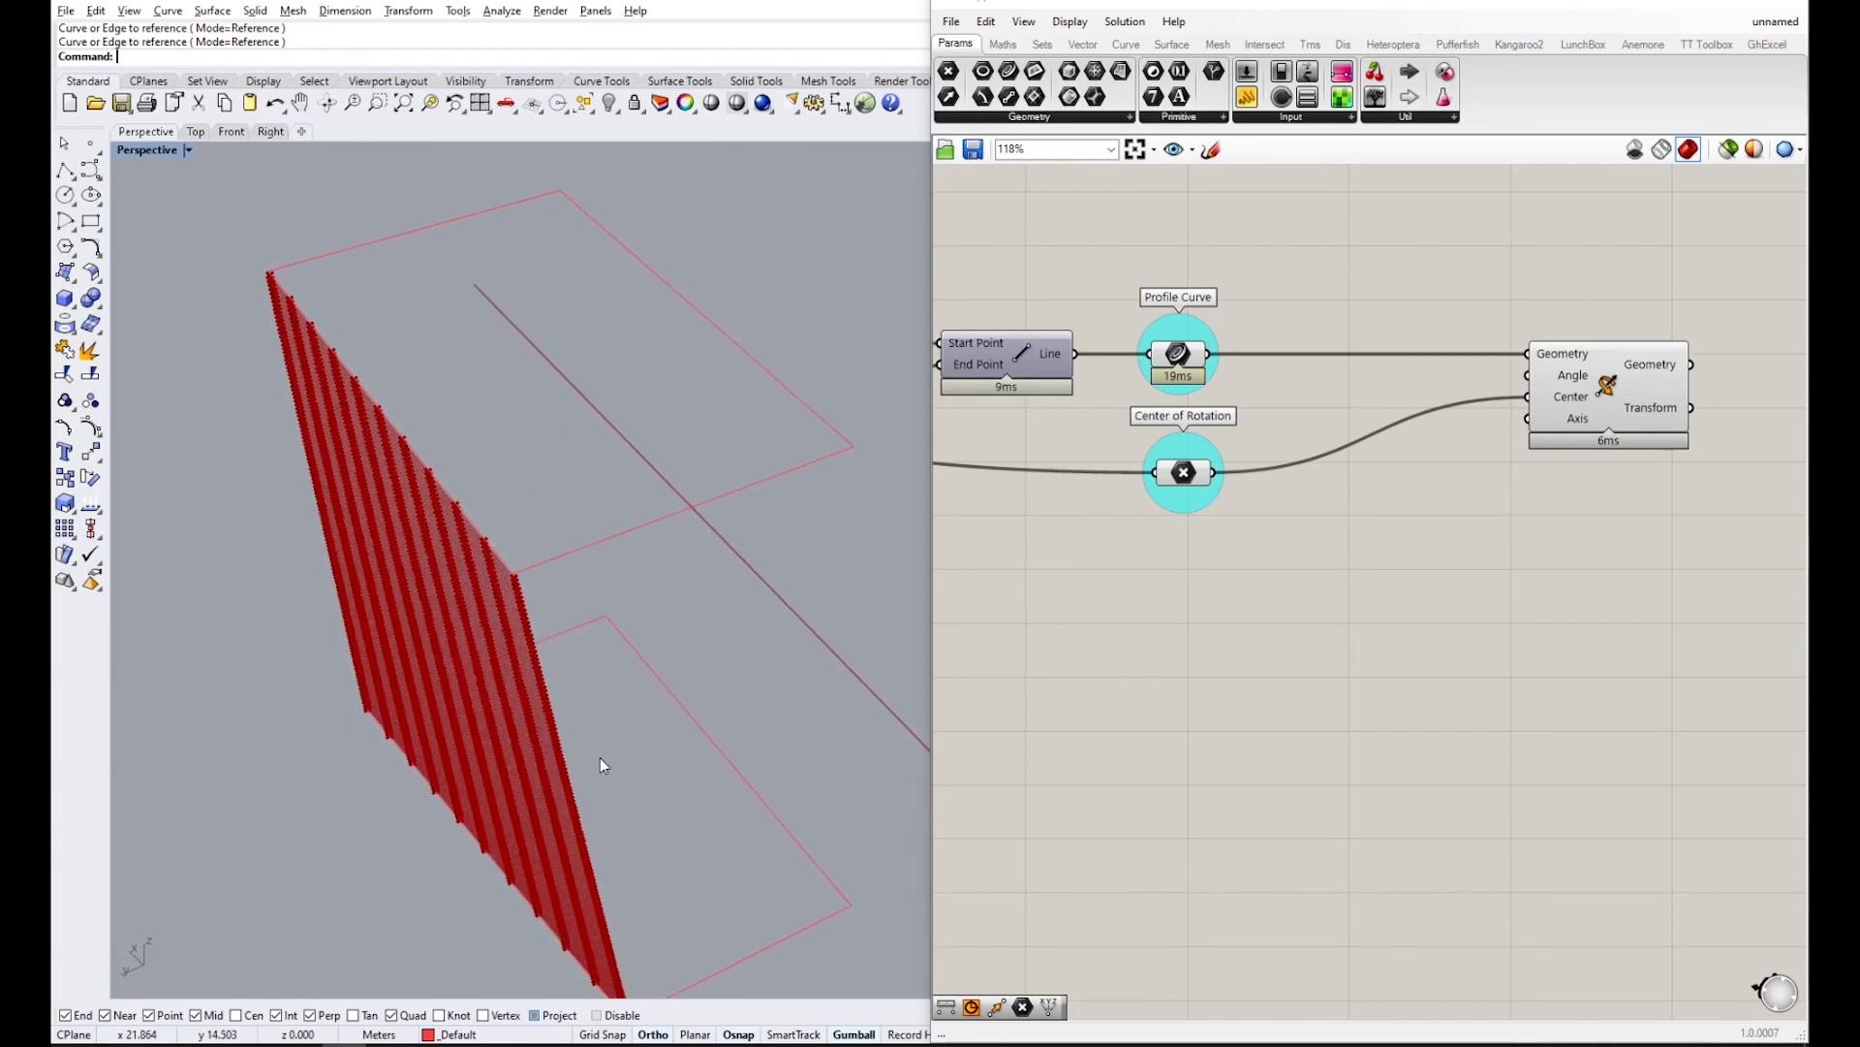
pyautogui.scroll(-4, 1291, 606)
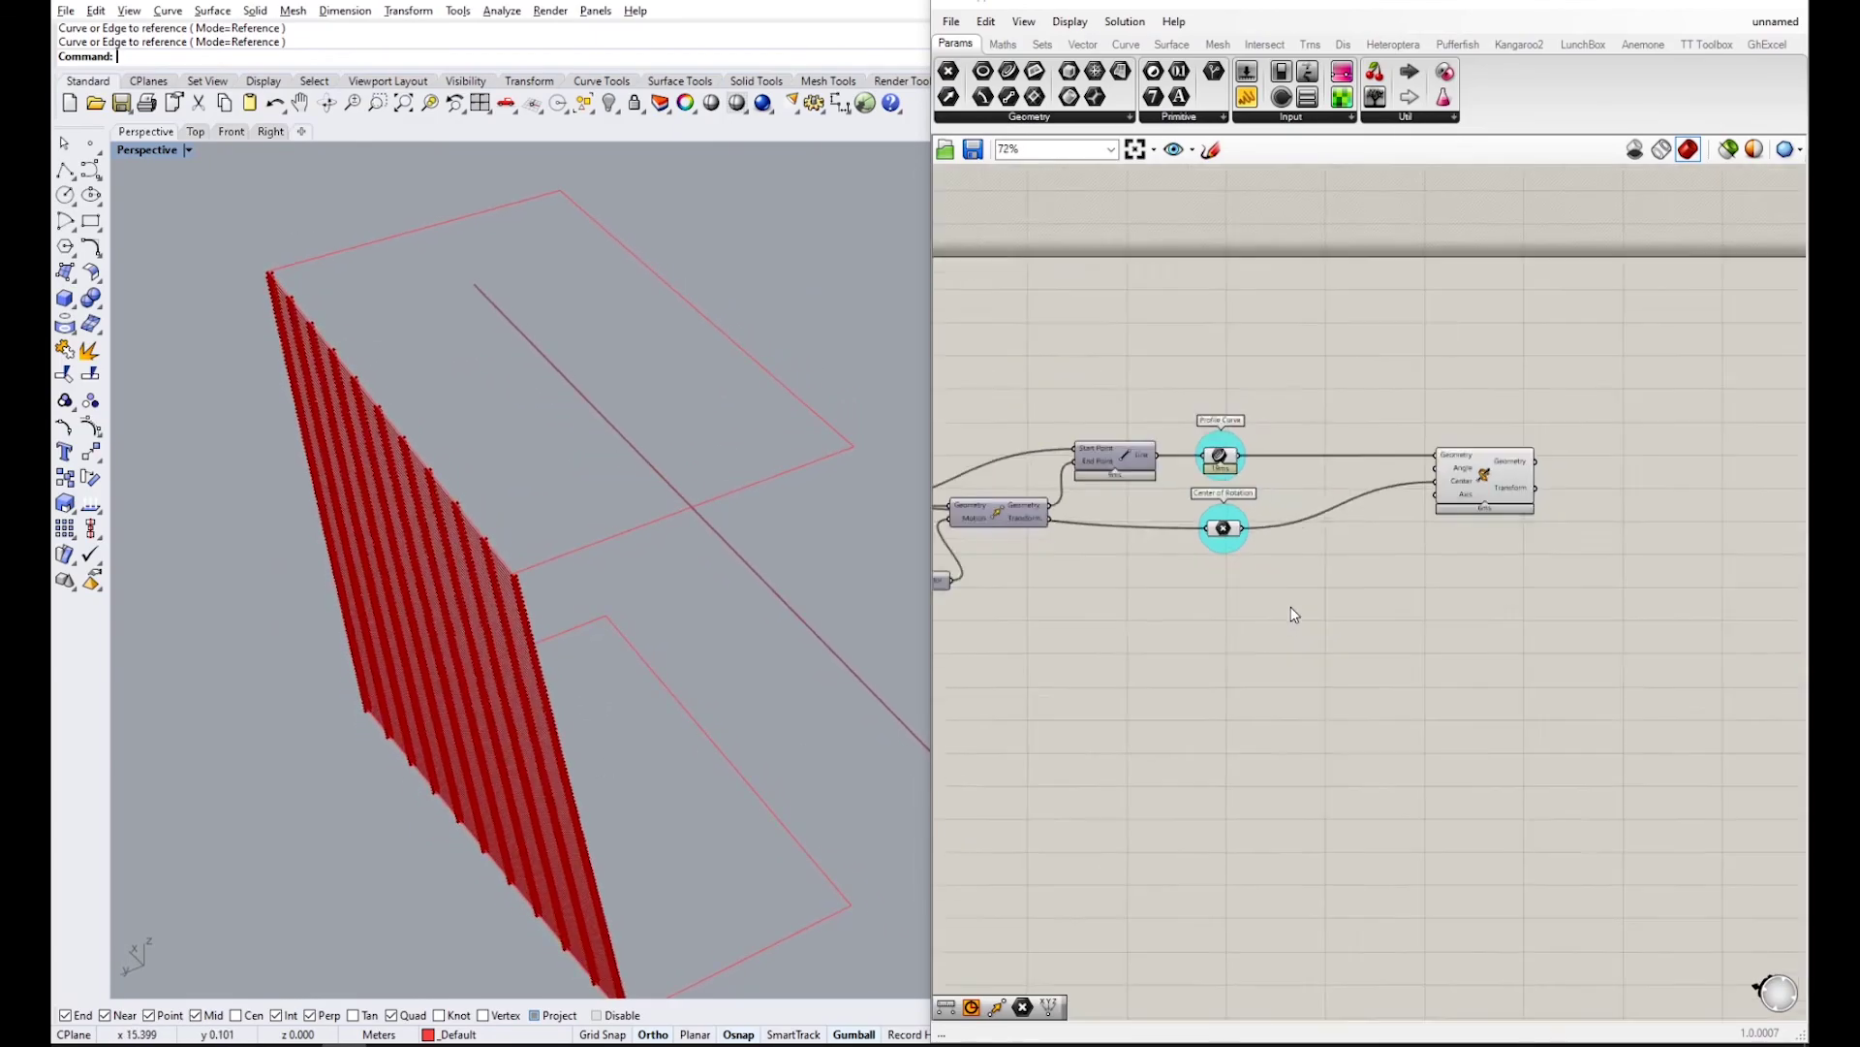
pyautogui.scroll(2, 1468, 465)
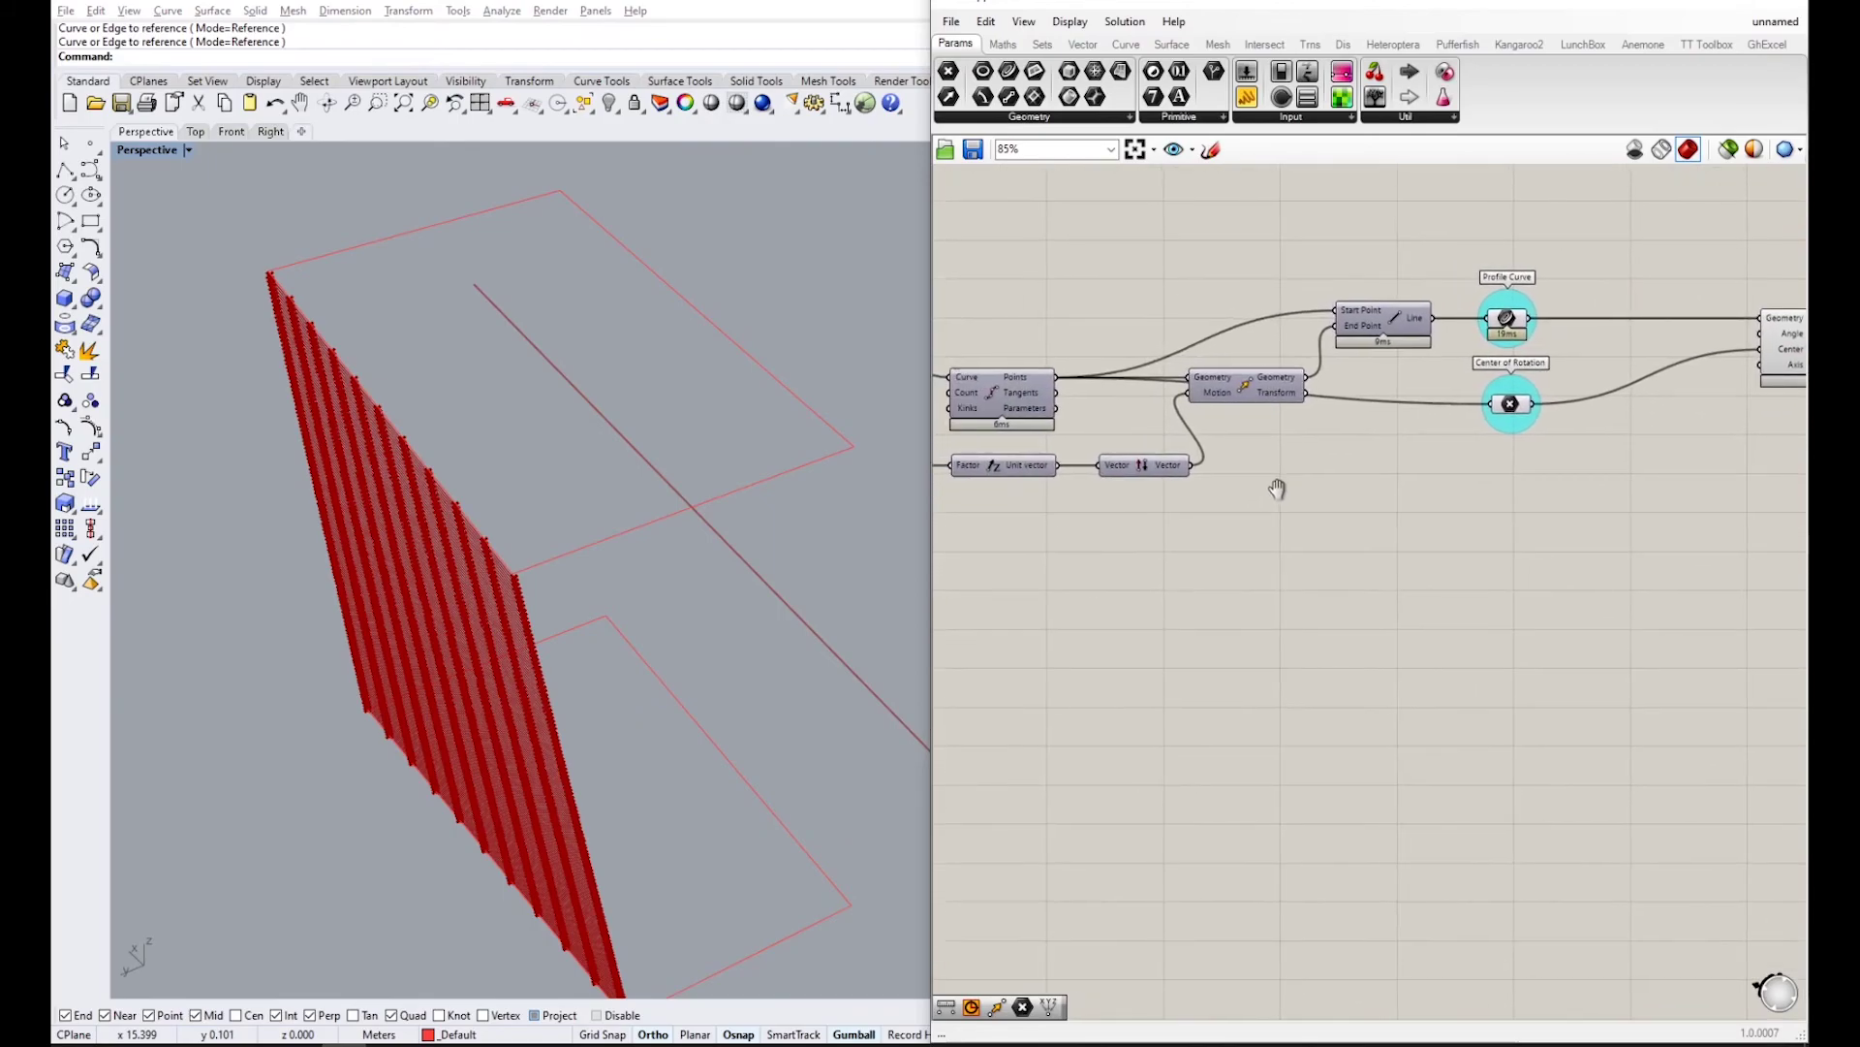
pyautogui.moveTo(651, 562); pyautogui.dragTo(988, 572, button='right')
pyautogui.moveTo(1184, 530); pyautogui.dragTo(1520, 527, button='right')
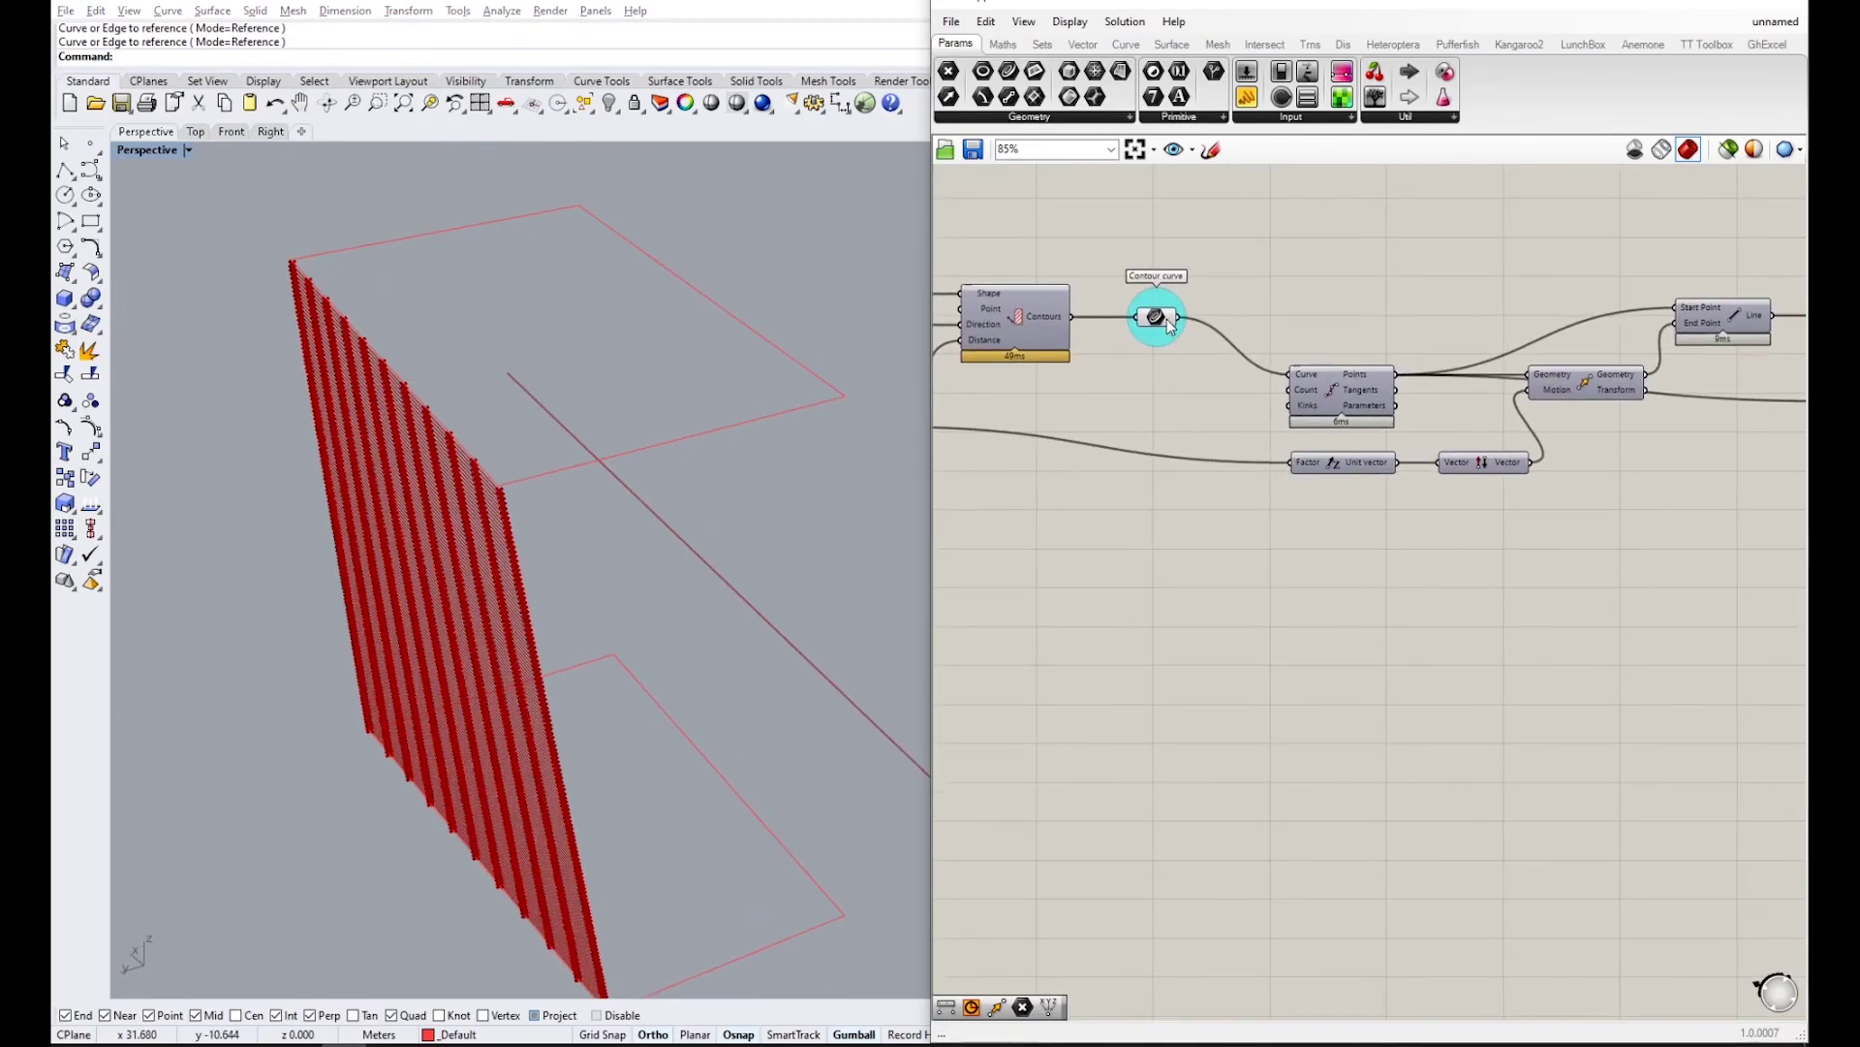
pyautogui.moveTo(1170, 323)
pyautogui.scroll(-4, 1169, 323)
pyautogui.scroll(6, 1362, 344)
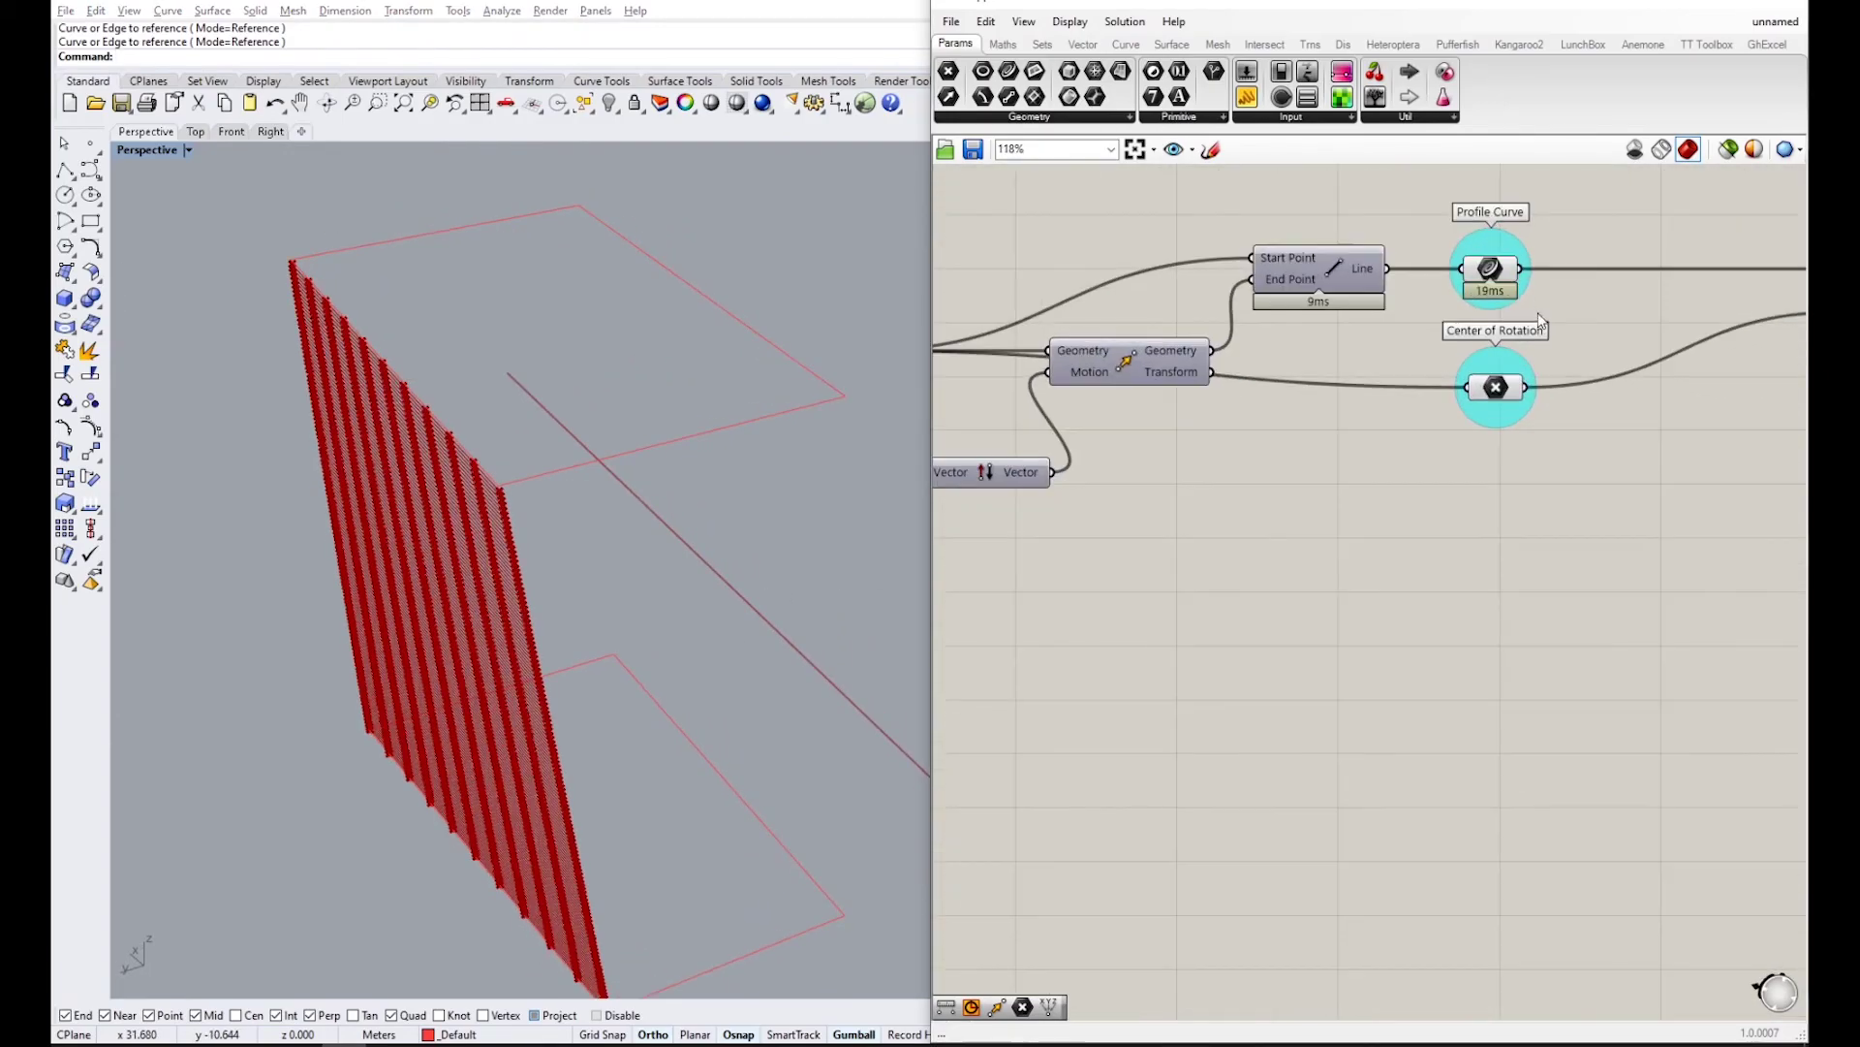
pyautogui.scroll(-6, 1378, 434)
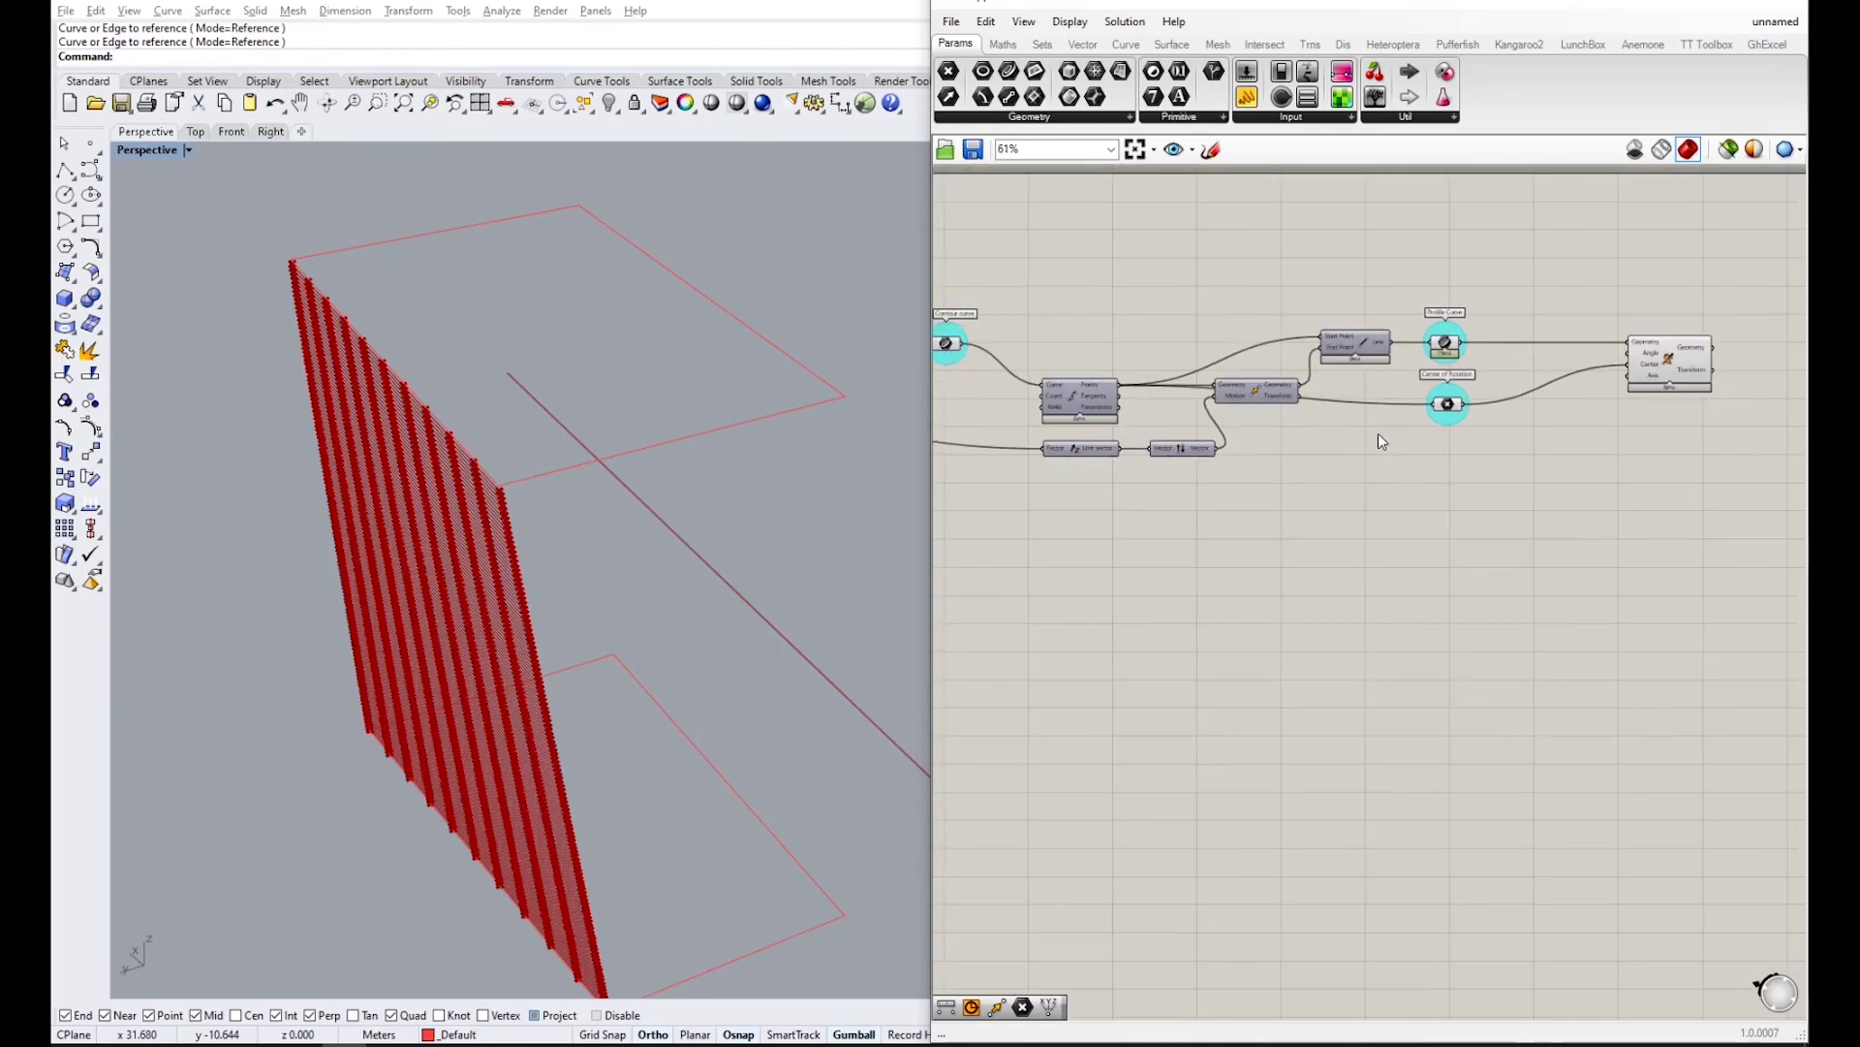
pyautogui.moveTo(1370, 424); pyautogui.dragTo(1344, 403, button='right')
# - Duplicate the Contour curve parameter with its group and place the copy below the Center of Rotation parameter
pyautogui.scroll(3, 1223, 384)
pyautogui.moveTo(1093, 375); pyautogui.dragTo(1050, 367, button='right')
pyautogui.moveTo(1049, 352); pyautogui.dragTo(1006, 252)
pyautogui.scroll(2, 1006, 252)
pyautogui.keyDown('alt'); pyautogui.moveTo(1012, 329); pyautogui.dragTo(1092, 269); pyautogui.keyUp('alt')
pyautogui.rightClick(1101, 265)
pyautogui.moveTo(1172, 361)
pyautogui.click(1375, 380)
pyautogui.moveTo(1037, 373); pyautogui.dragTo(990, 248)
pyautogui.middleClick(989, 245)
pyautogui.click(1040, 197)
pyautogui.click(1047, 194)
pyautogui.moveTo(1119, 267); pyautogui.dragTo(1716, 513)
pyautogui.click(1657, 572)
# - Rename the group of the copied contour curve parameter to Axis
pyautogui.moveTo(1639, 573); pyautogui.dragTo(1192, 584, button='right')
pyautogui.scroll(4, 1250, 551)
pyautogui.moveTo(1287, 539); pyautogui.dragTo(1295, 542, button='right')
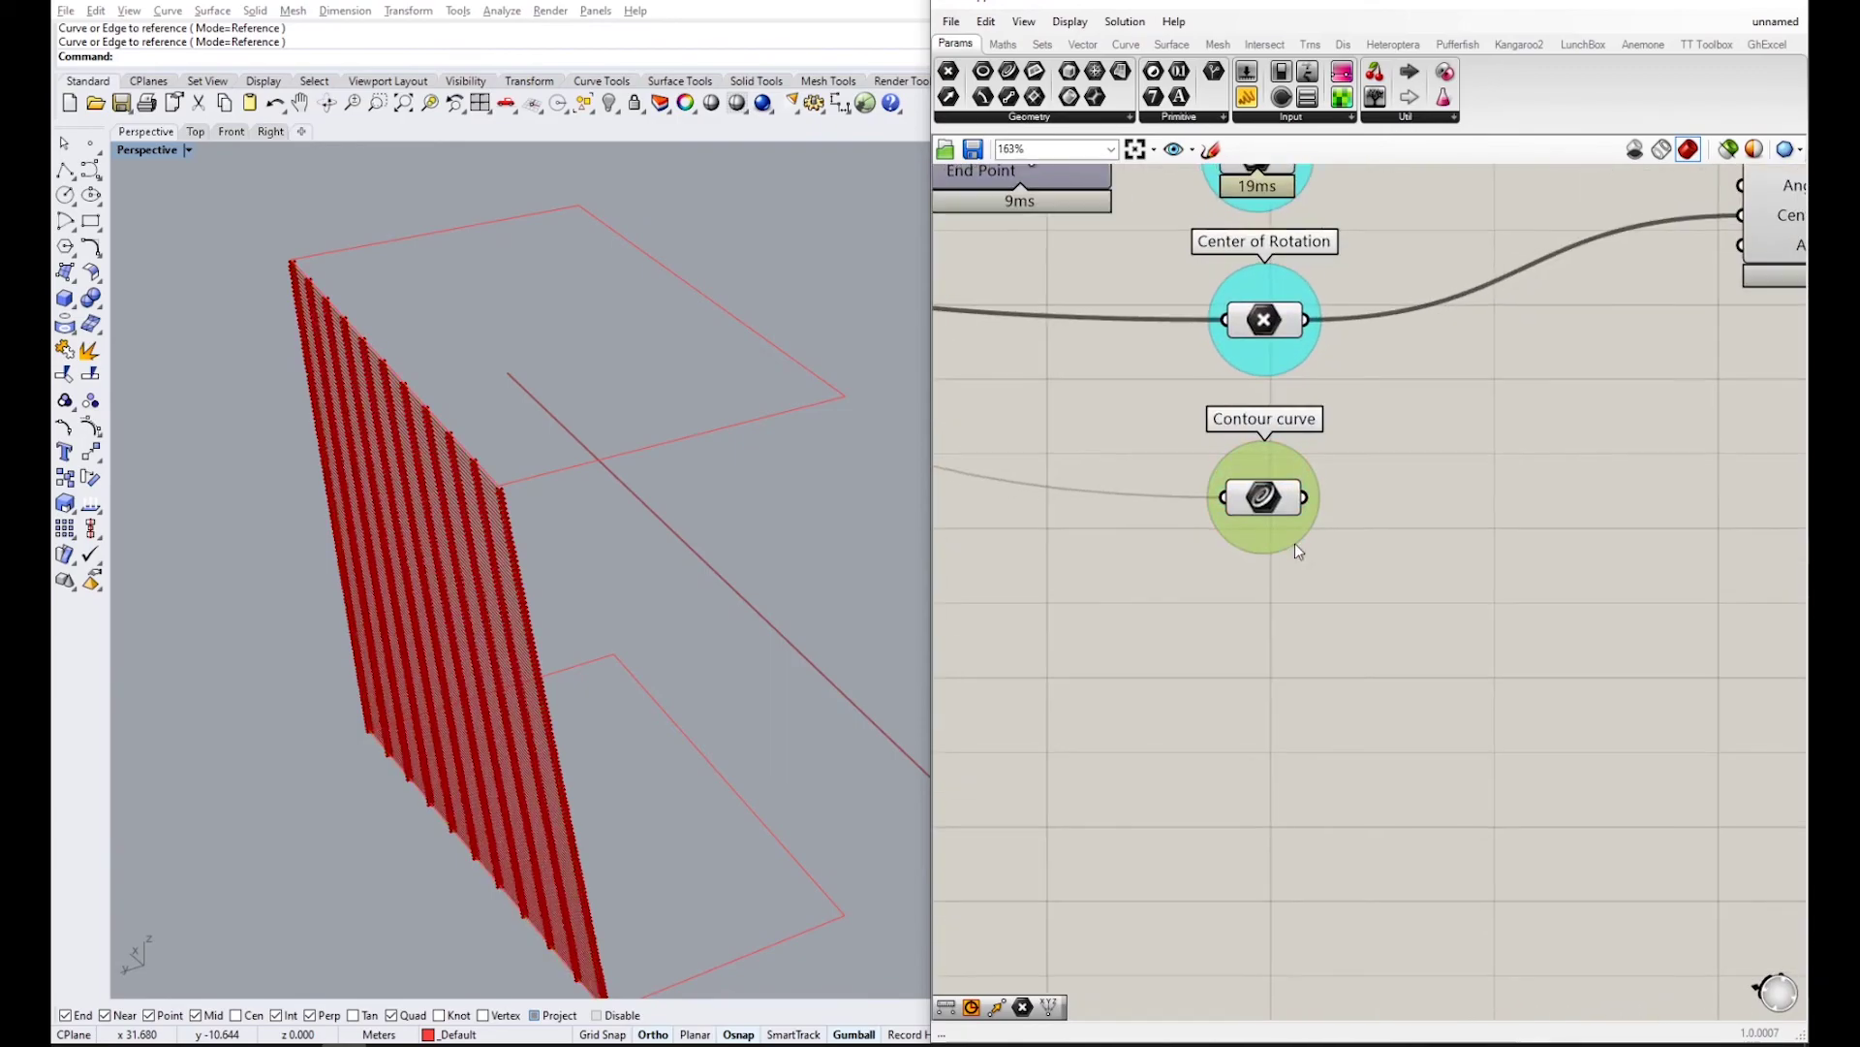
pyautogui.rightClick(1272, 539)
pyautogui.moveTo(1376, 551); pyautogui.dragTo(1205, 551)
pyautogui.write('Axis')
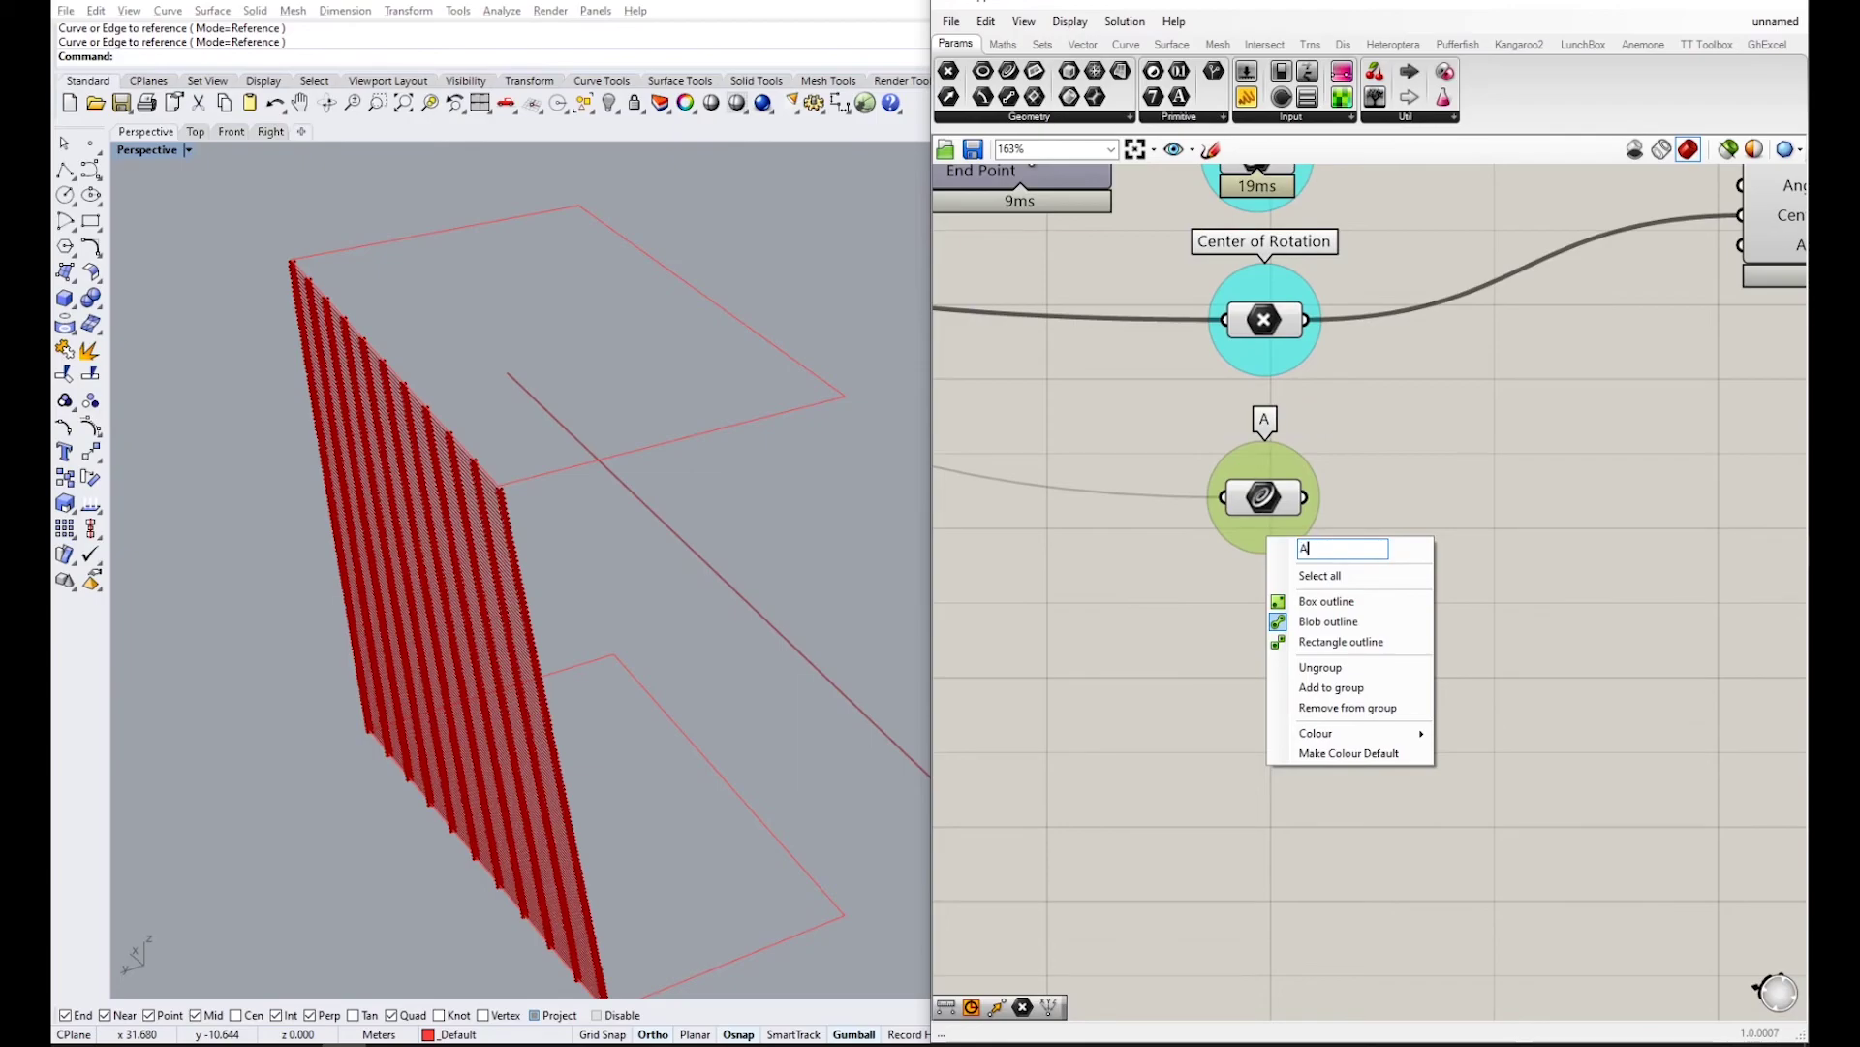
pyautogui.press('Return')
pyautogui.click(1414, 662)
# - Connect the Axis parameter to the Rotate 3D component's Axis input
pyautogui.scroll(-3, 1412, 663)
pyautogui.moveTo(1387, 612); pyautogui.dragTo(1271, 632, button='right')
pyautogui.scroll(1, 1270, 632)
pyautogui.moveTo(1220, 573); pyautogui.dragTo(1536, 402)
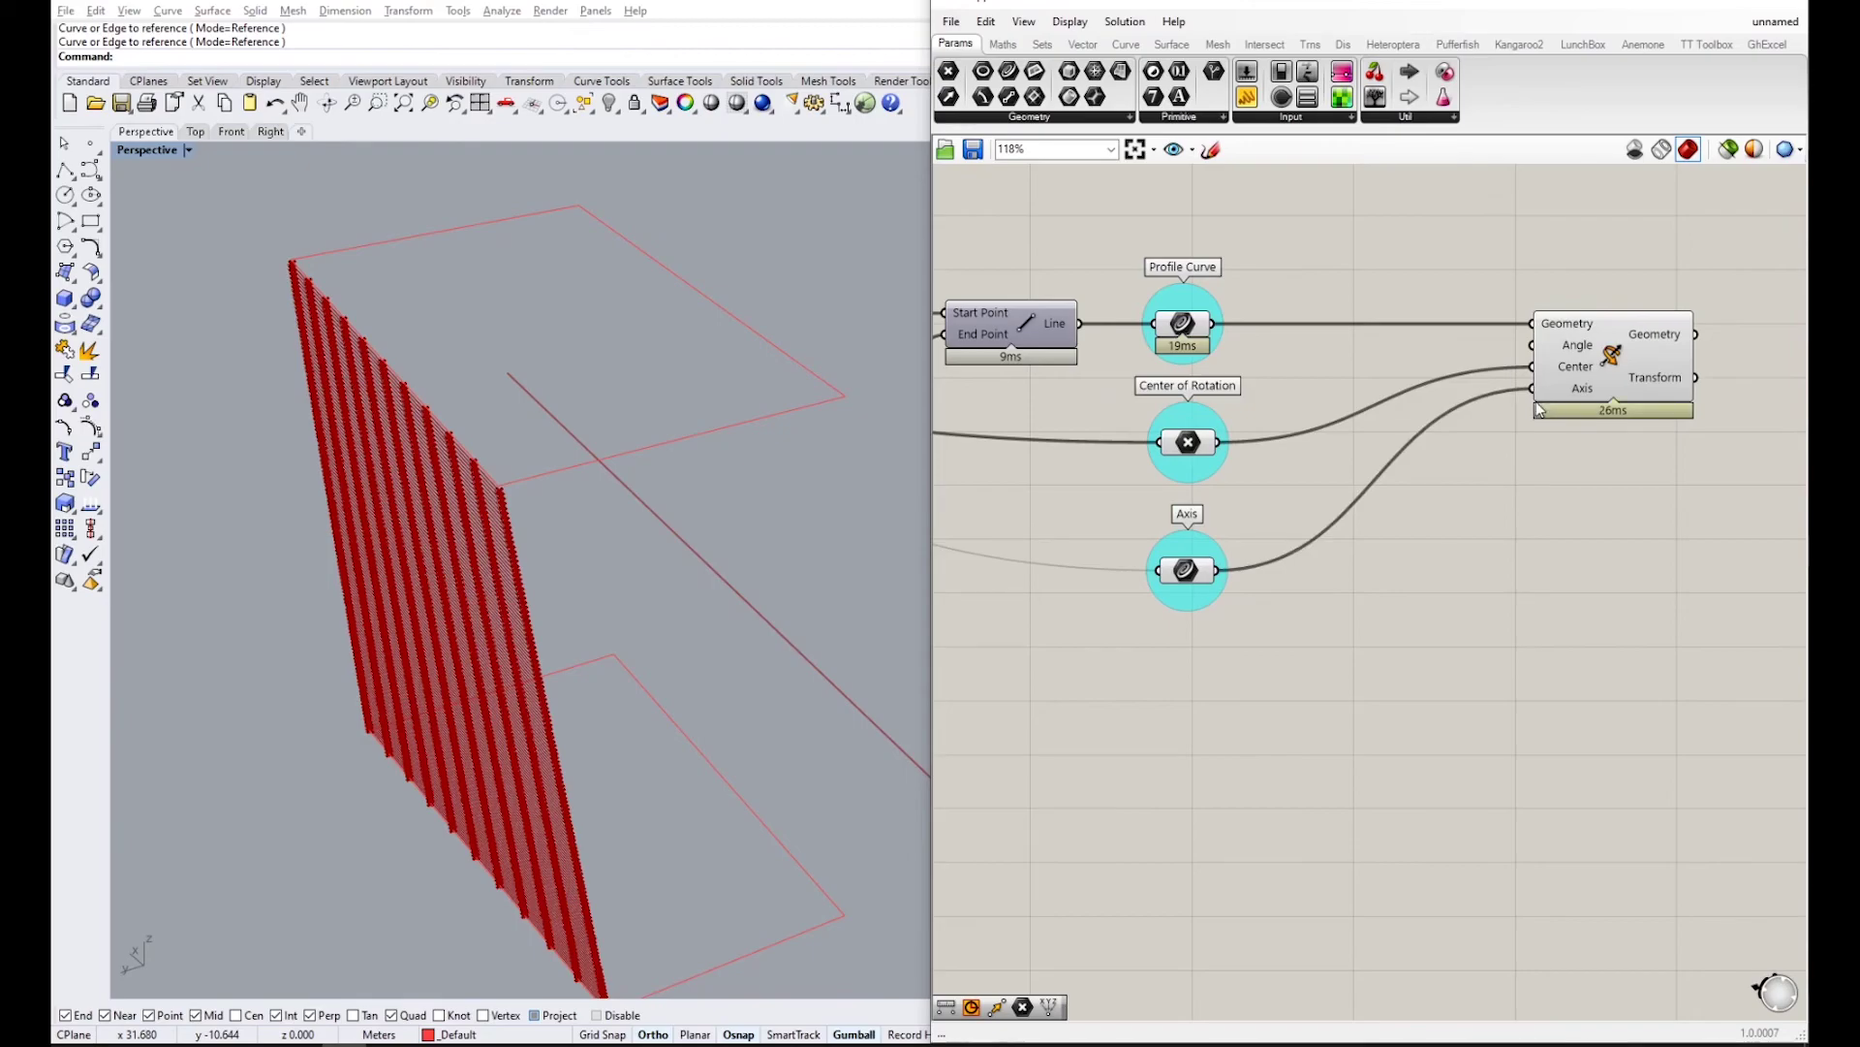
# - Turn on Draw Fancy Wires so that wires show their data structure
pyautogui.click(1069, 21)
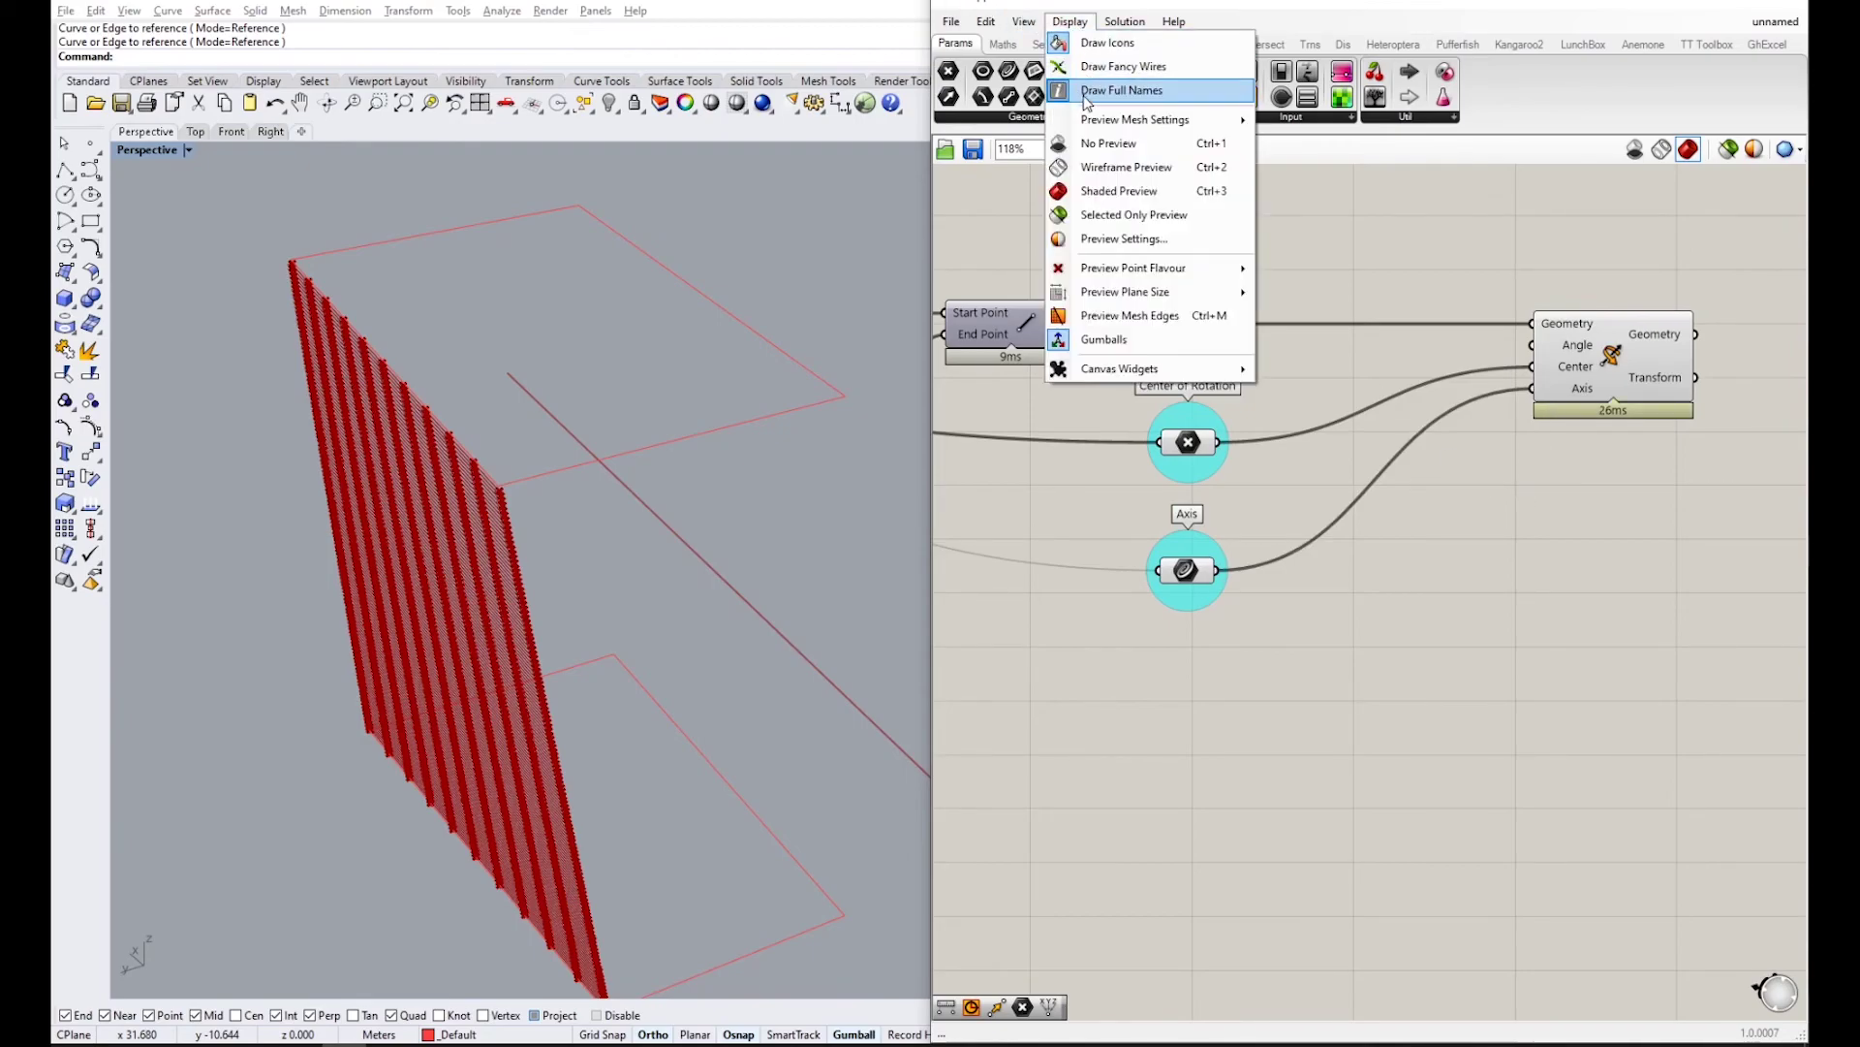
pyautogui.click(1095, 62)
pyautogui.scroll(-3, 1313, 234)
pyautogui.scroll(3, 1331, 362)
pyautogui.moveTo(1327, 310); pyautogui.dragTo(1190, 321, button='right')
# - Select the Rotate 3D component and examine the rotated profile lines across the facade
pyautogui.click(1411, 340)
pyautogui.moveTo(332, 459); pyautogui.dragTo(349, 469, button='right')
pyautogui.scroll(5, 351, 466)
pyautogui.moveTo(388, 387); pyautogui.dragTo(427, 388, button='right')
pyautogui.scroll(5, 395, 434)
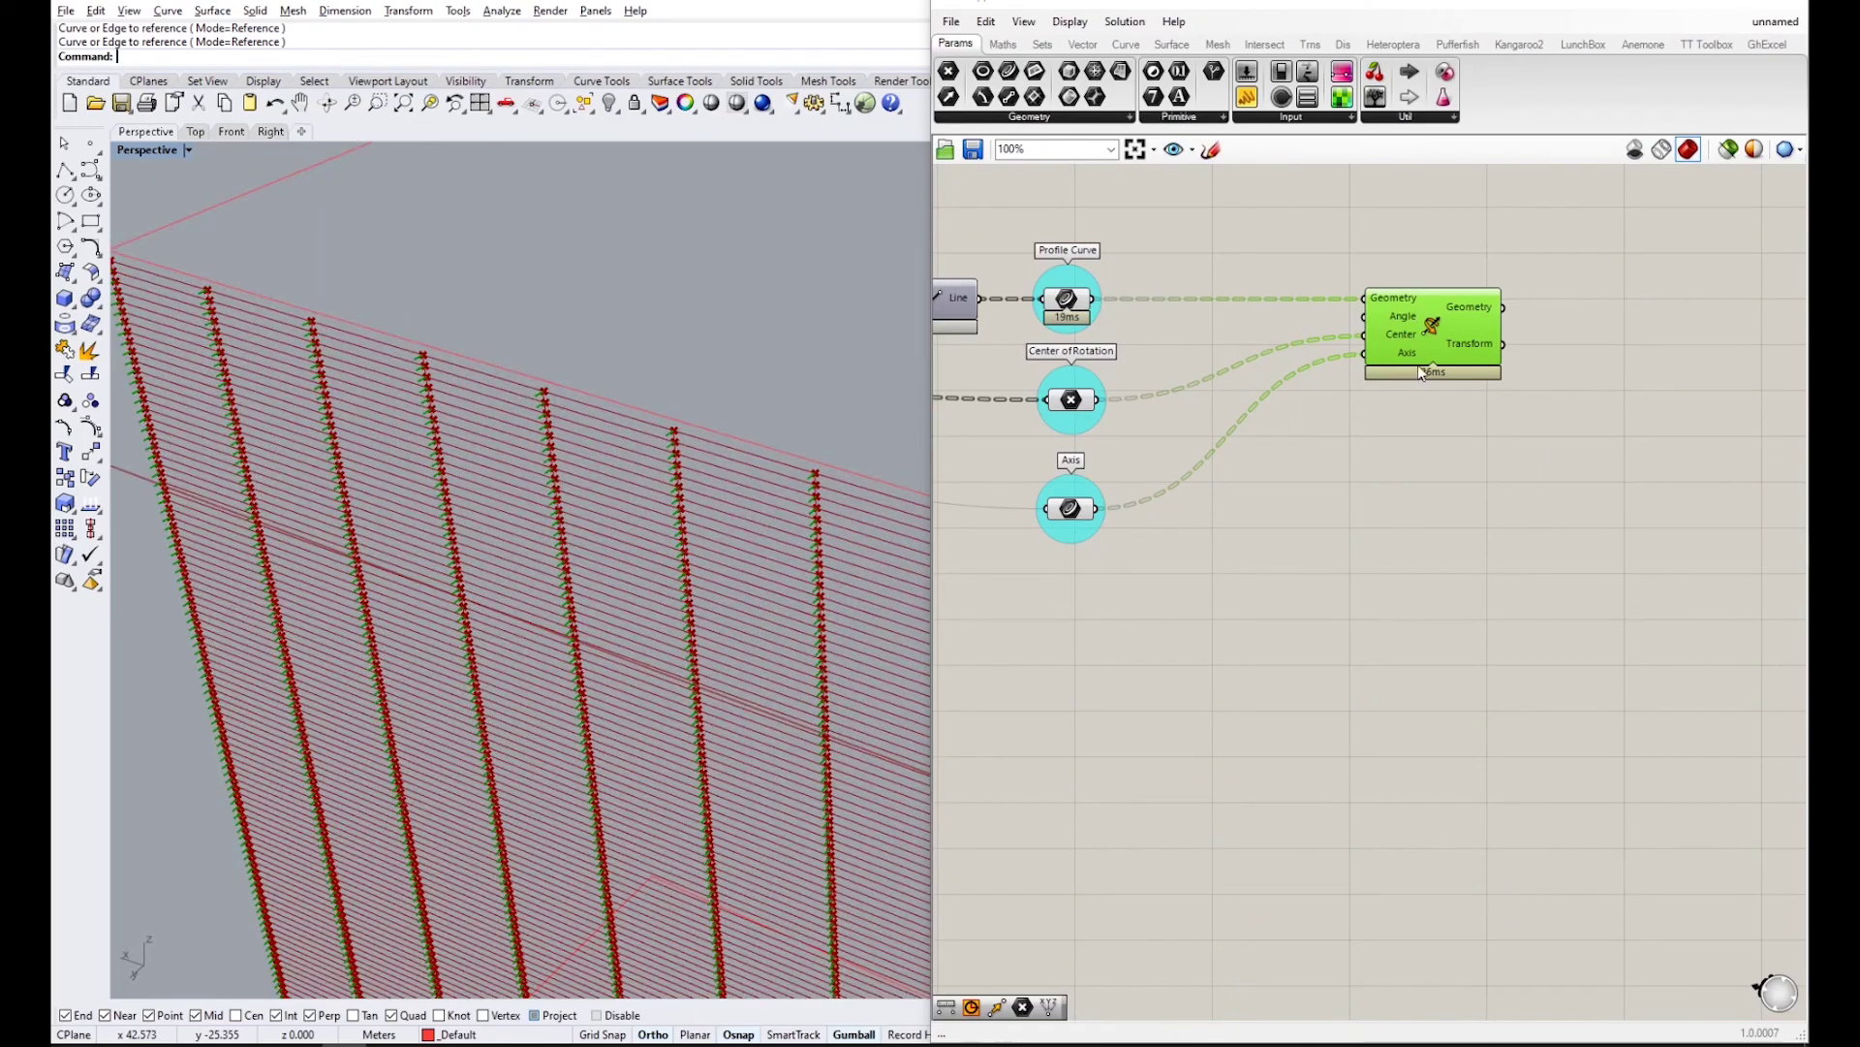
pyautogui.moveTo(1408, 328)
pyautogui.moveTo(645, 508); pyautogui.dragTo(521, 259, button='right')
# - Add a Loft component and connect the Rotate 3D Geometry output to its Curves input
pyautogui.moveTo(1480, 276); pyautogui.dragTo(1265, 266, button='right')
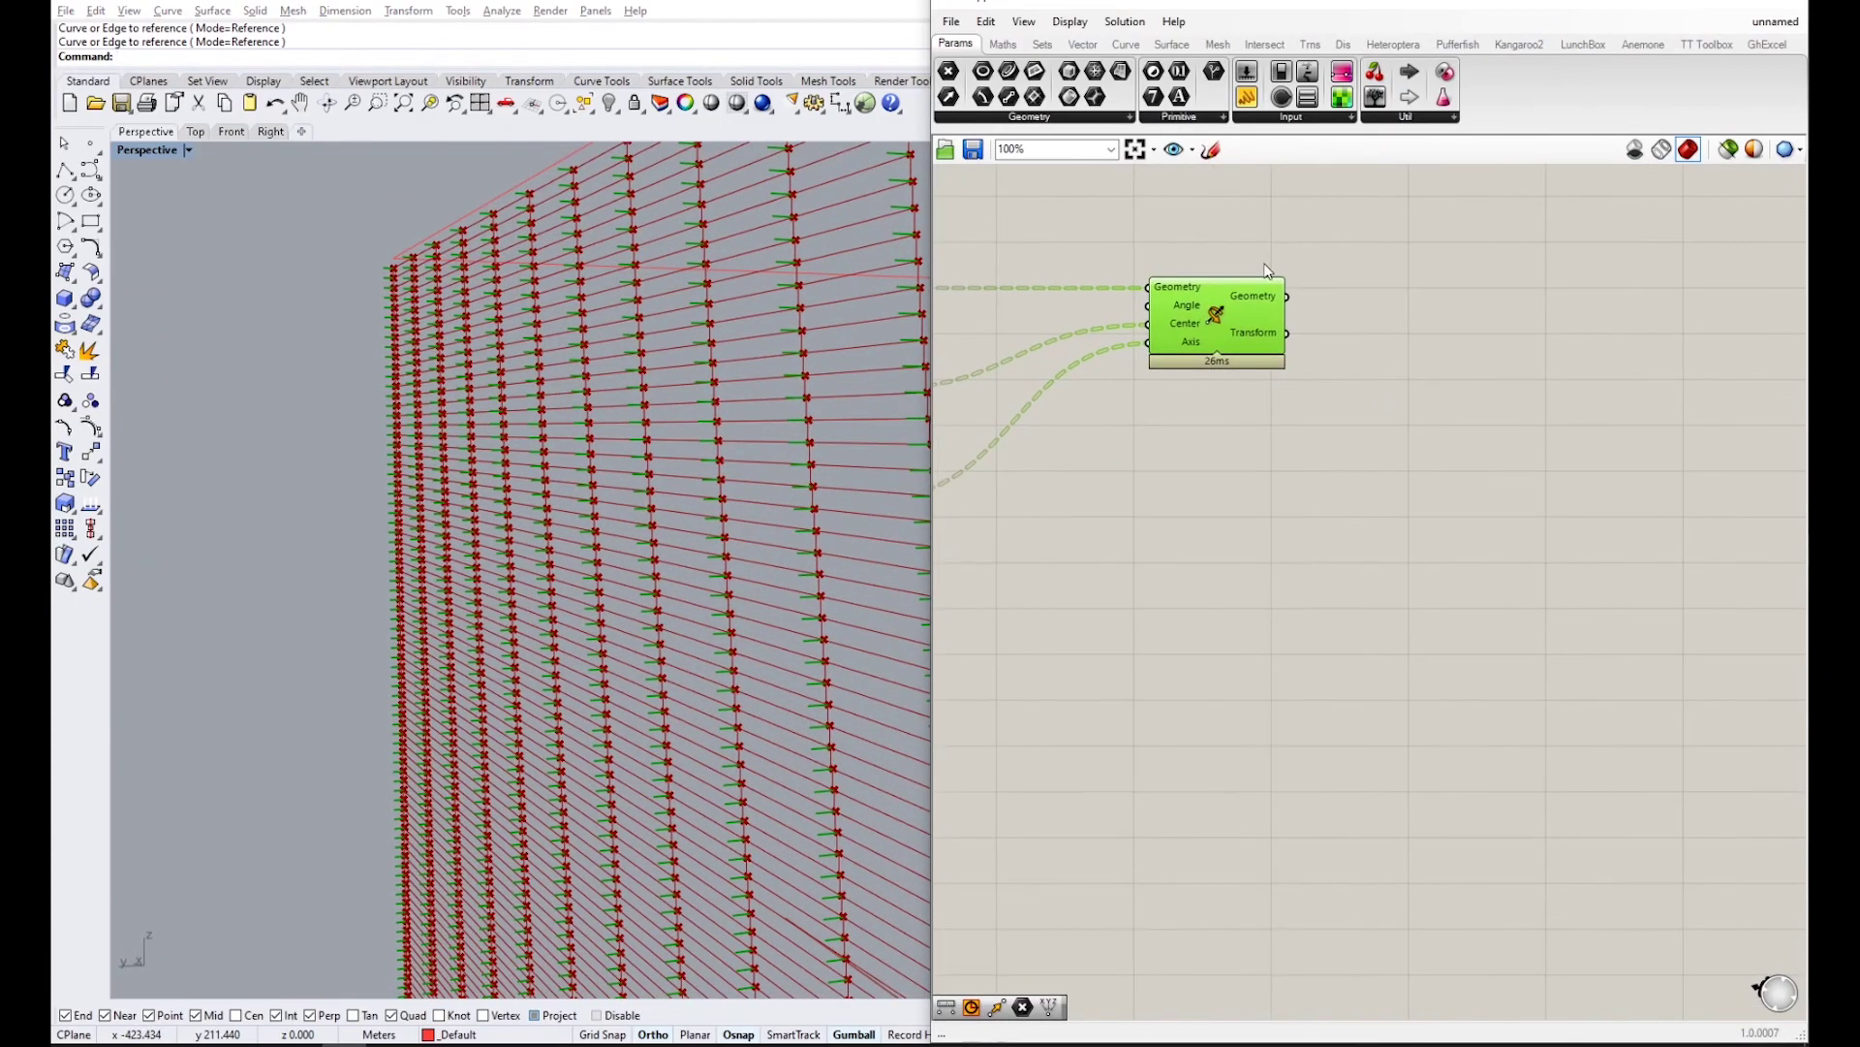
pyautogui.doubleClick(1487, 308)
pyautogui.write('loft')
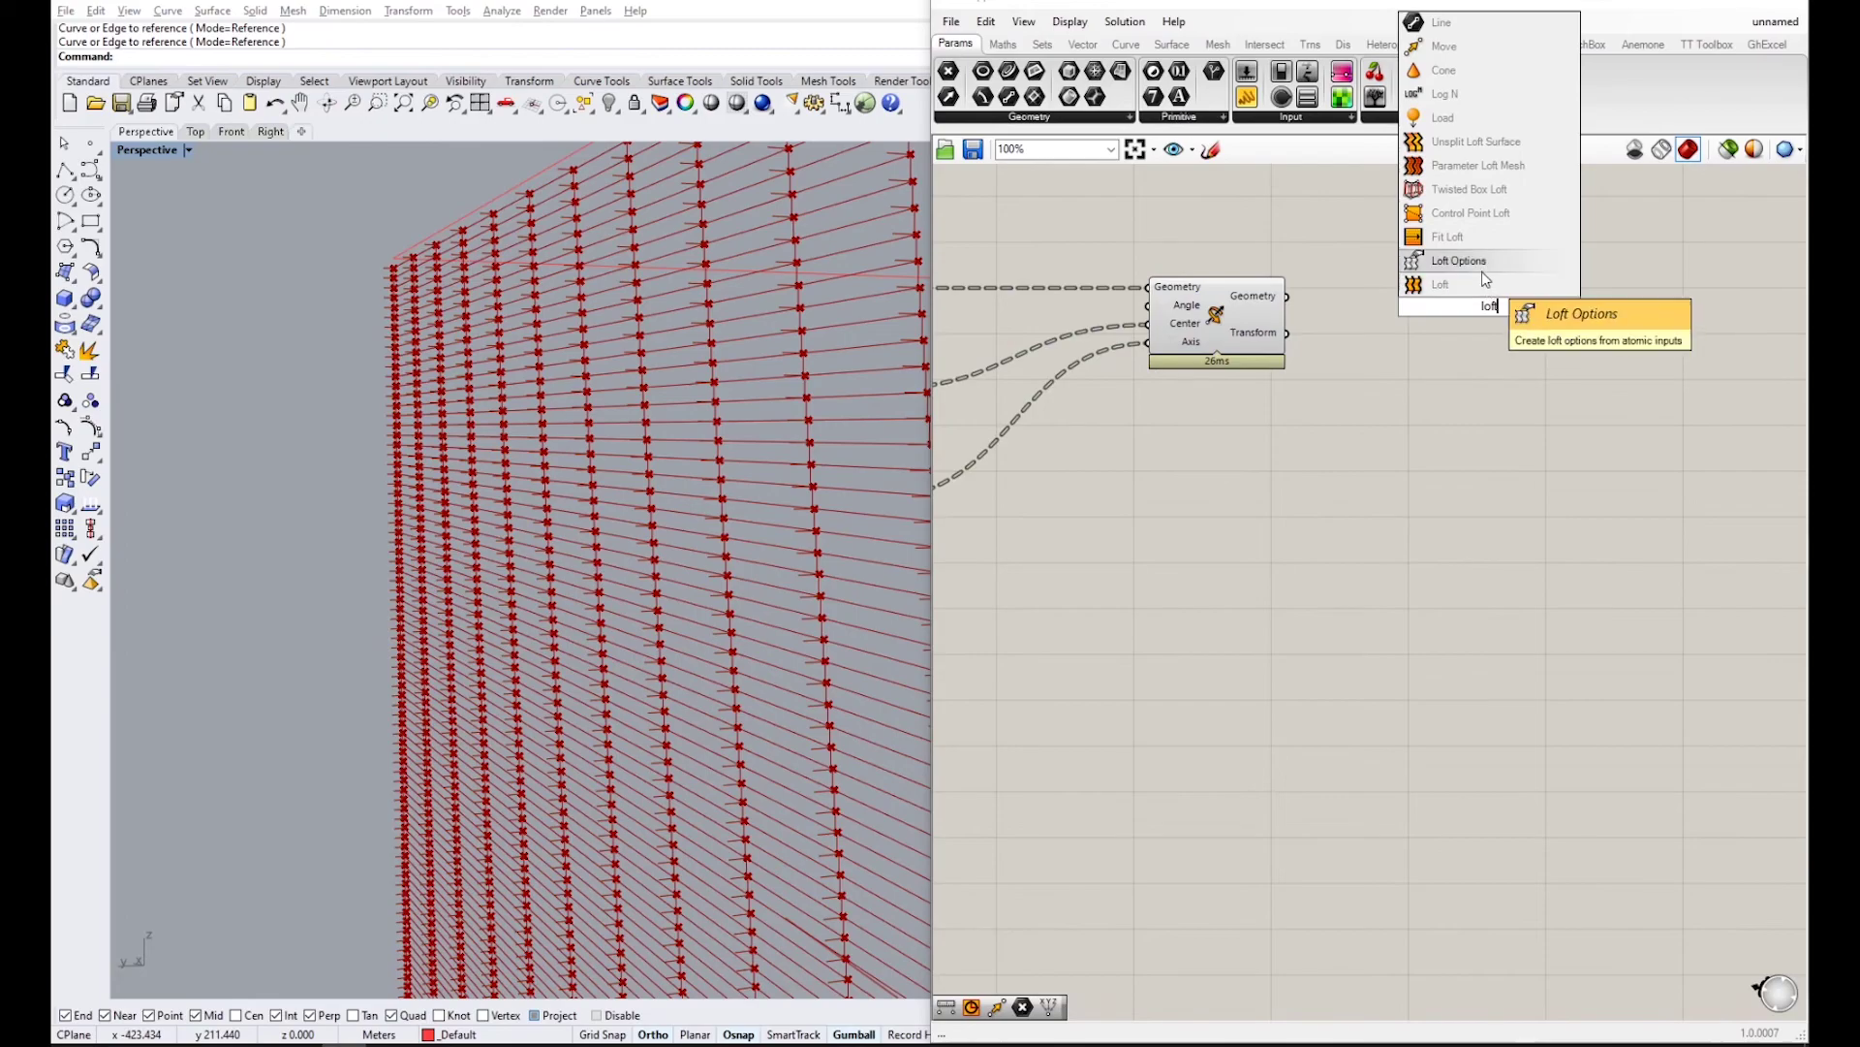
pyautogui.click(1474, 285)
pyautogui.moveTo(1288, 295); pyautogui.dragTo(1456, 312)
pyautogui.click(1229, 570)
# - Examine the lofted rotated profiles across the front facade from several angles and distances
pyautogui.scroll(-9, 354, 701)
pyautogui.moveTo(354, 701); pyautogui.dragTo(432, 618, button='right')
pyautogui.scroll(5, 524, 527)
pyautogui.scroll(-4, 432, 618)
pyautogui.moveTo(356, 365); pyautogui.dragTo(427, 596, button='right')
pyautogui.scroll(5, 374, 549)
pyautogui.scroll(-4, 457, 549)
pyautogui.scroll(2, 311, 403)
pyautogui.scroll(-2, 320, 426)
pyautogui.moveTo(319, 427); pyautogui.dragTo(201, 456, button='right')
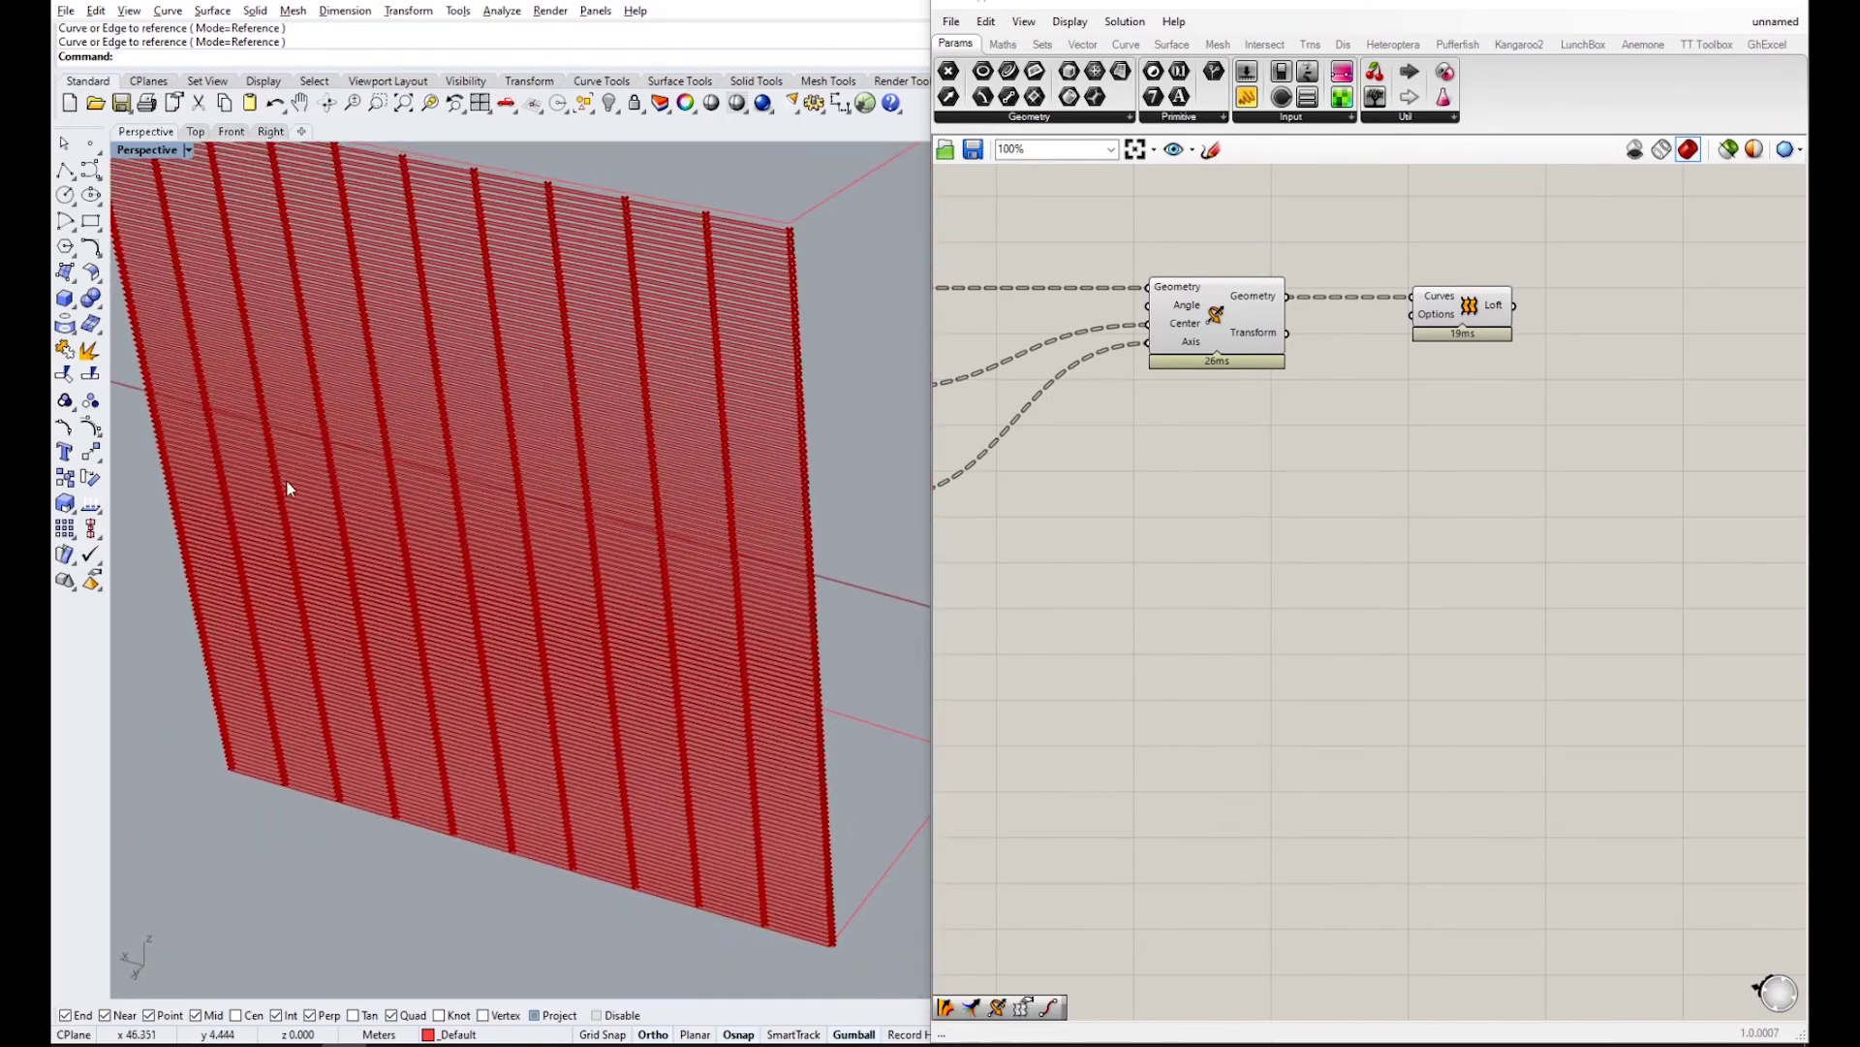
pyautogui.moveTo(904, 501); pyautogui.dragTo(785, 452, button='right')
pyautogui.scroll(-4, 1517, 388)
pyautogui.scroll(3, 1454, 381)
pyautogui.moveTo(635, 419); pyautogui.dragTo(678, 500, button='right')
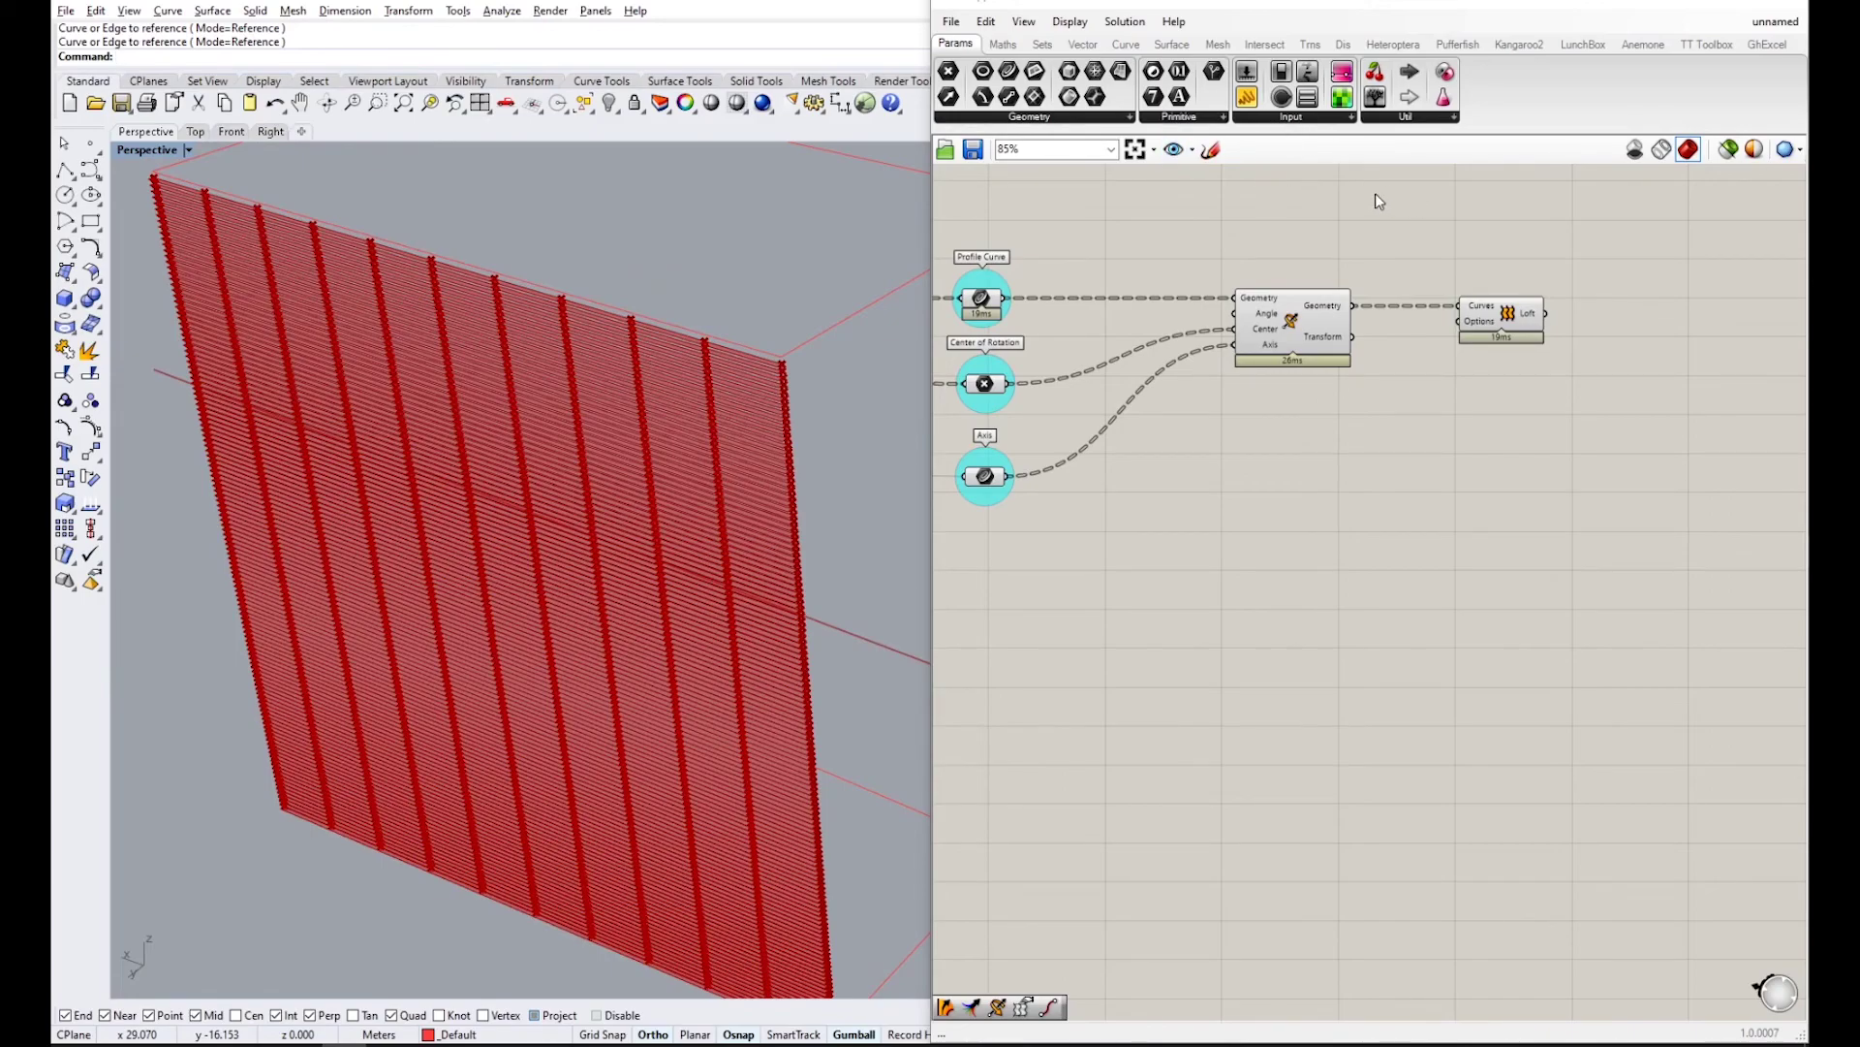
# - Add a Graph Mapper ahead of the Rotate 3D component and shift Rotate 3D and Loft further downstream to make room
pyautogui.click(1294, 124)
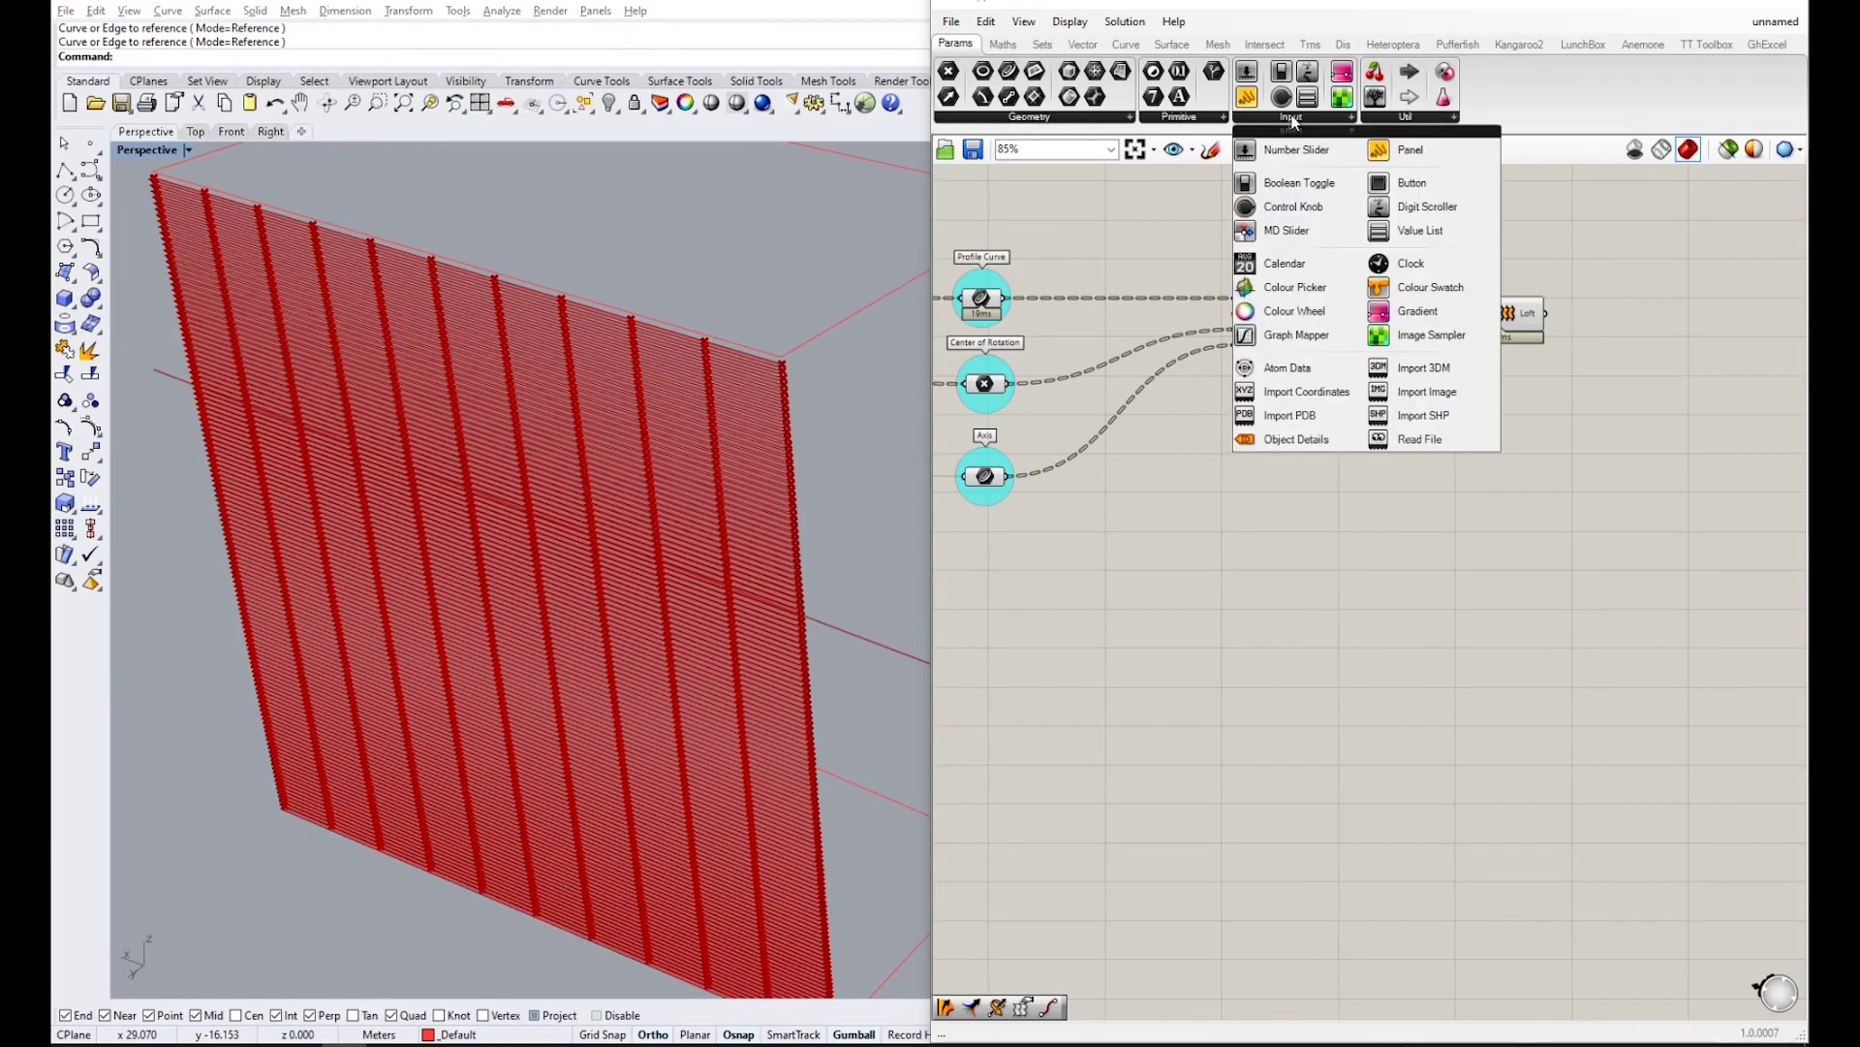
pyautogui.click(1294, 333)
pyautogui.click(1281, 448)
pyautogui.moveTo(1544, 291); pyautogui.dragTo(1240, 378)
pyautogui.moveTo(1408, 332); pyautogui.dragTo(1477, 332)
pyautogui.click(1498, 457)
pyautogui.moveTo(1297, 495); pyautogui.dragTo(1320, 556)
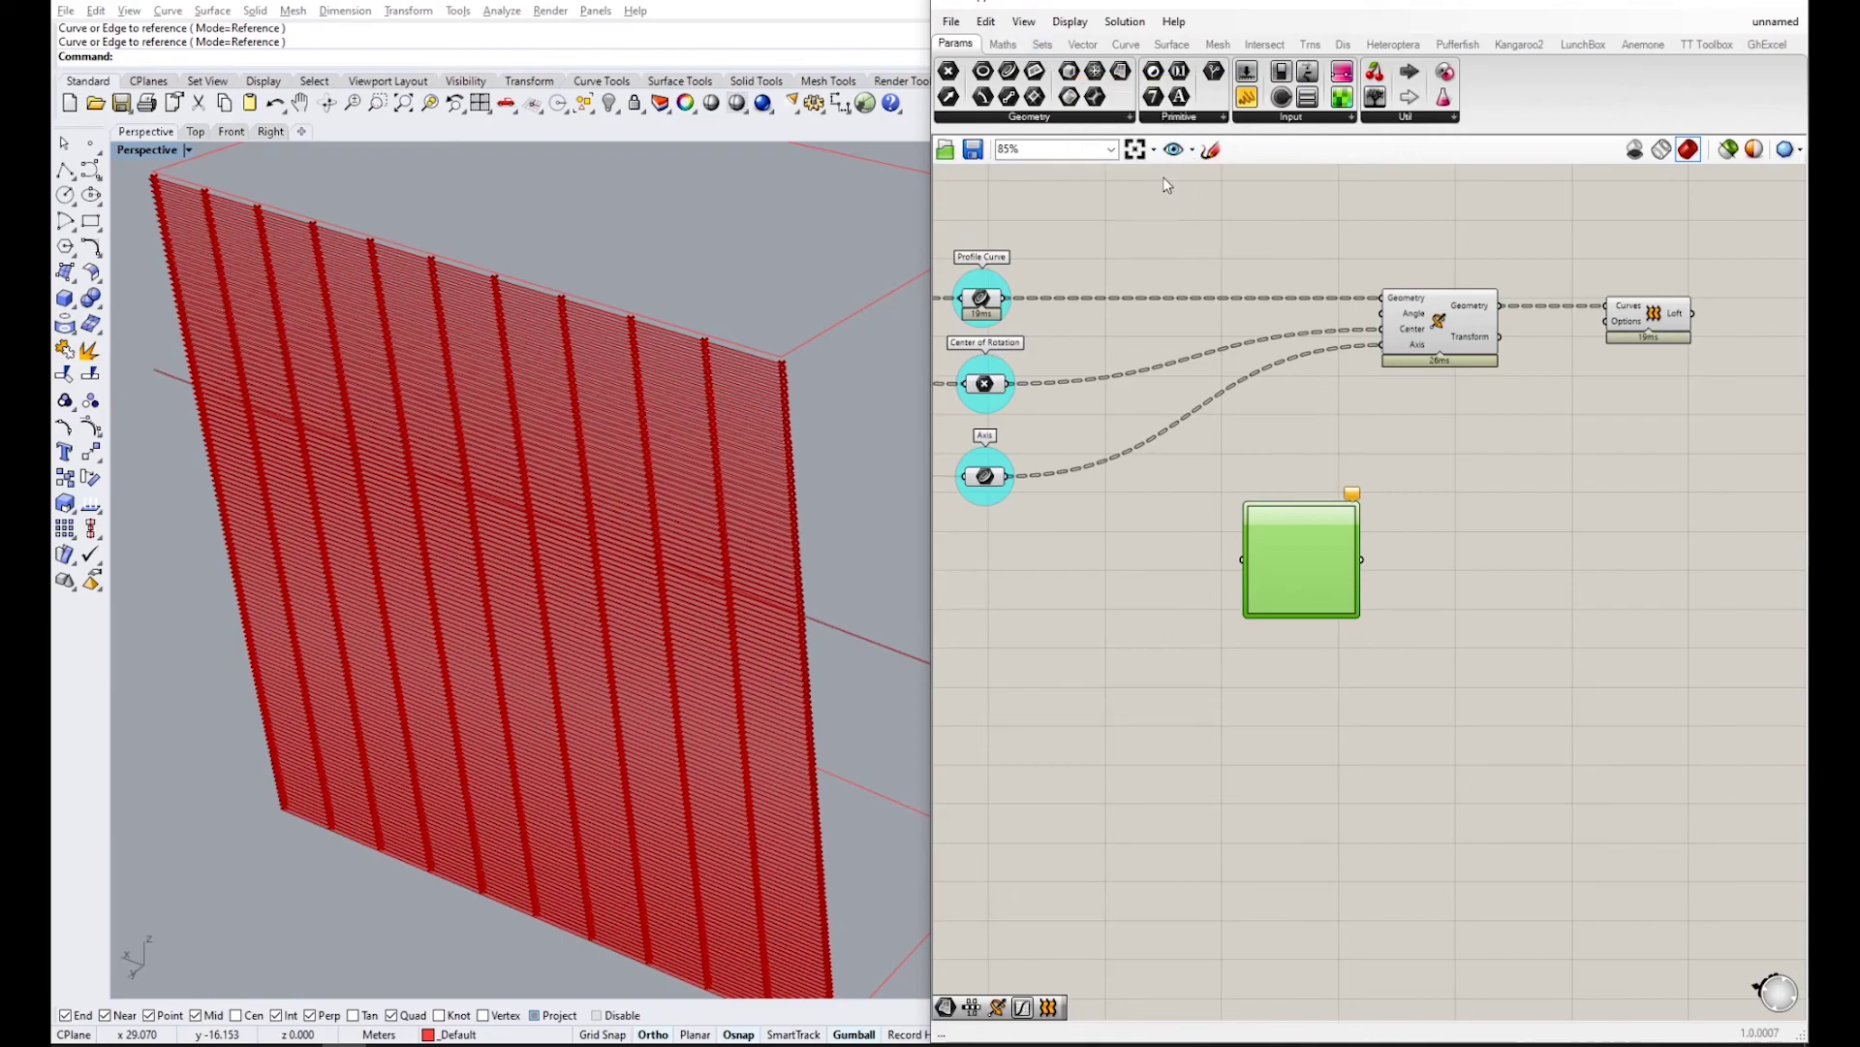
# - Set the Graph Mapper's graph type to Bezier
pyautogui.moveTo(1349, 586); pyautogui.dragTo(1352, 586)
pyautogui.rightClick(1330, 569)
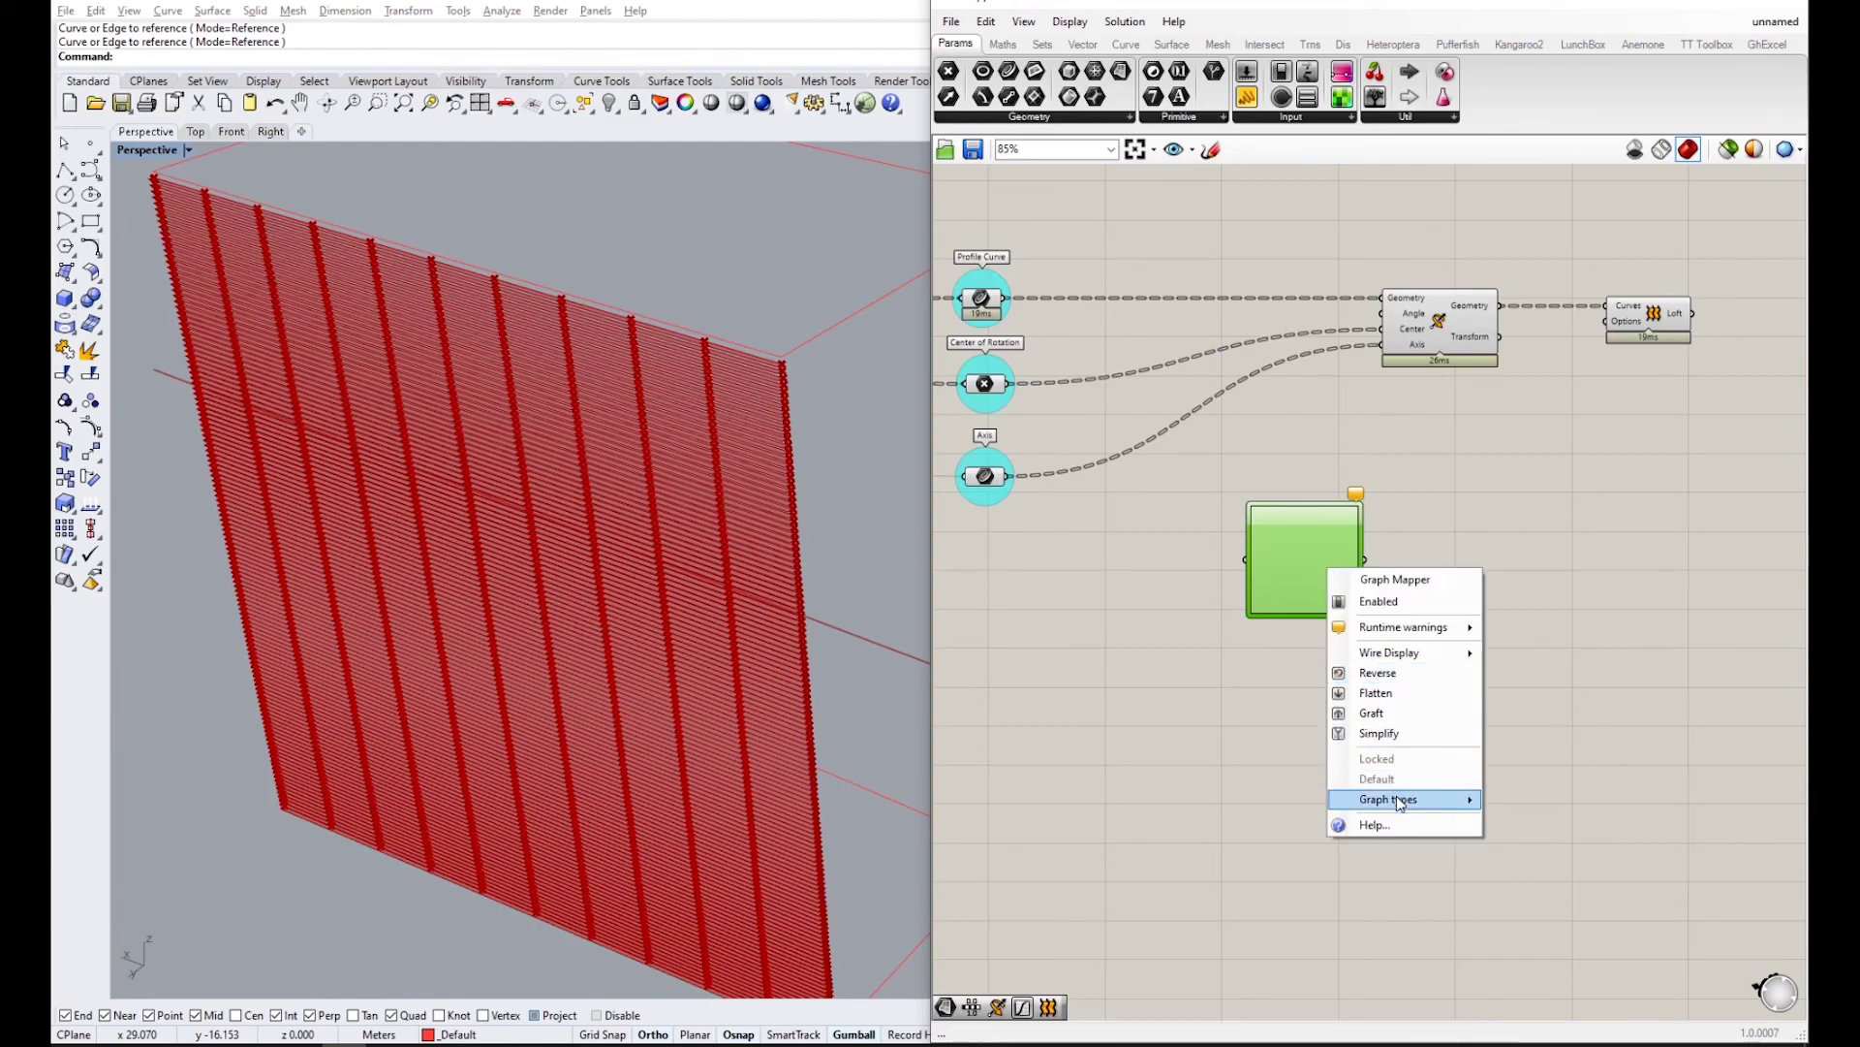
pyautogui.moveTo(1399, 802)
pyautogui.click(1528, 812)
pyautogui.scroll(3, 1362, 572)
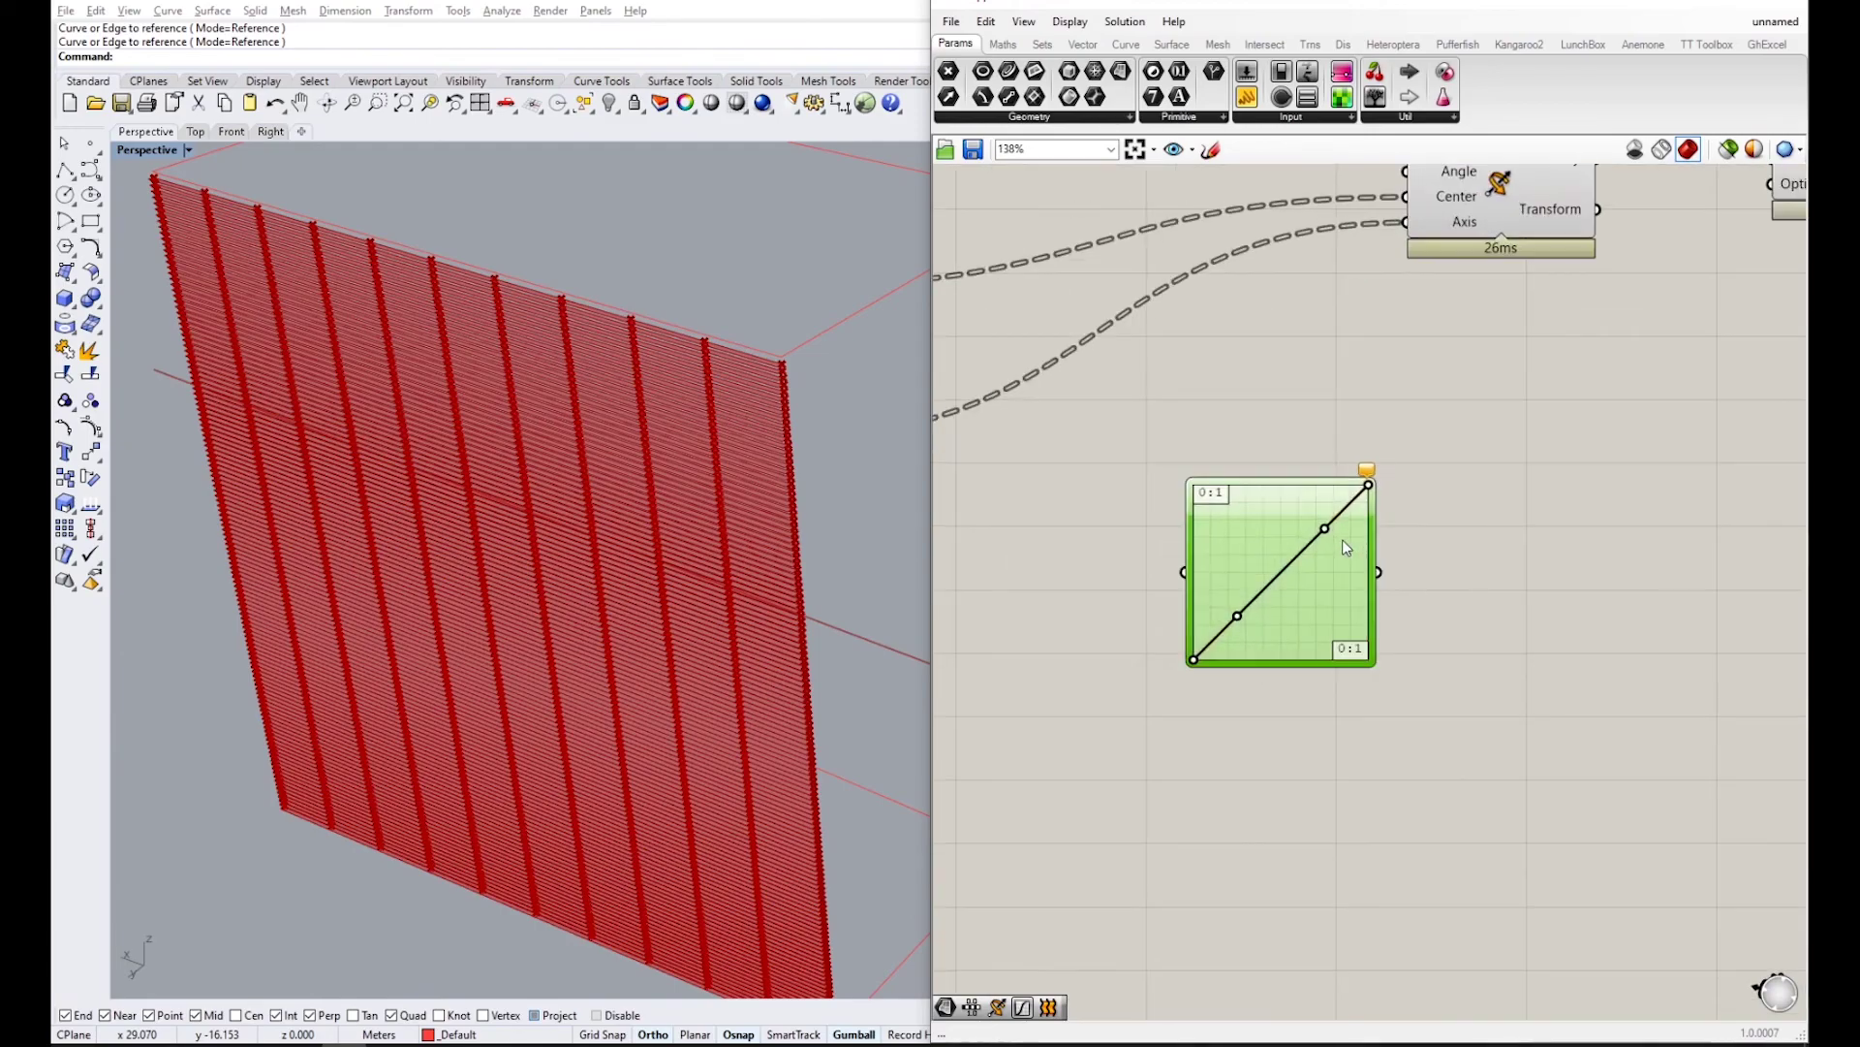
pyautogui.scroll(3, 1345, 548)
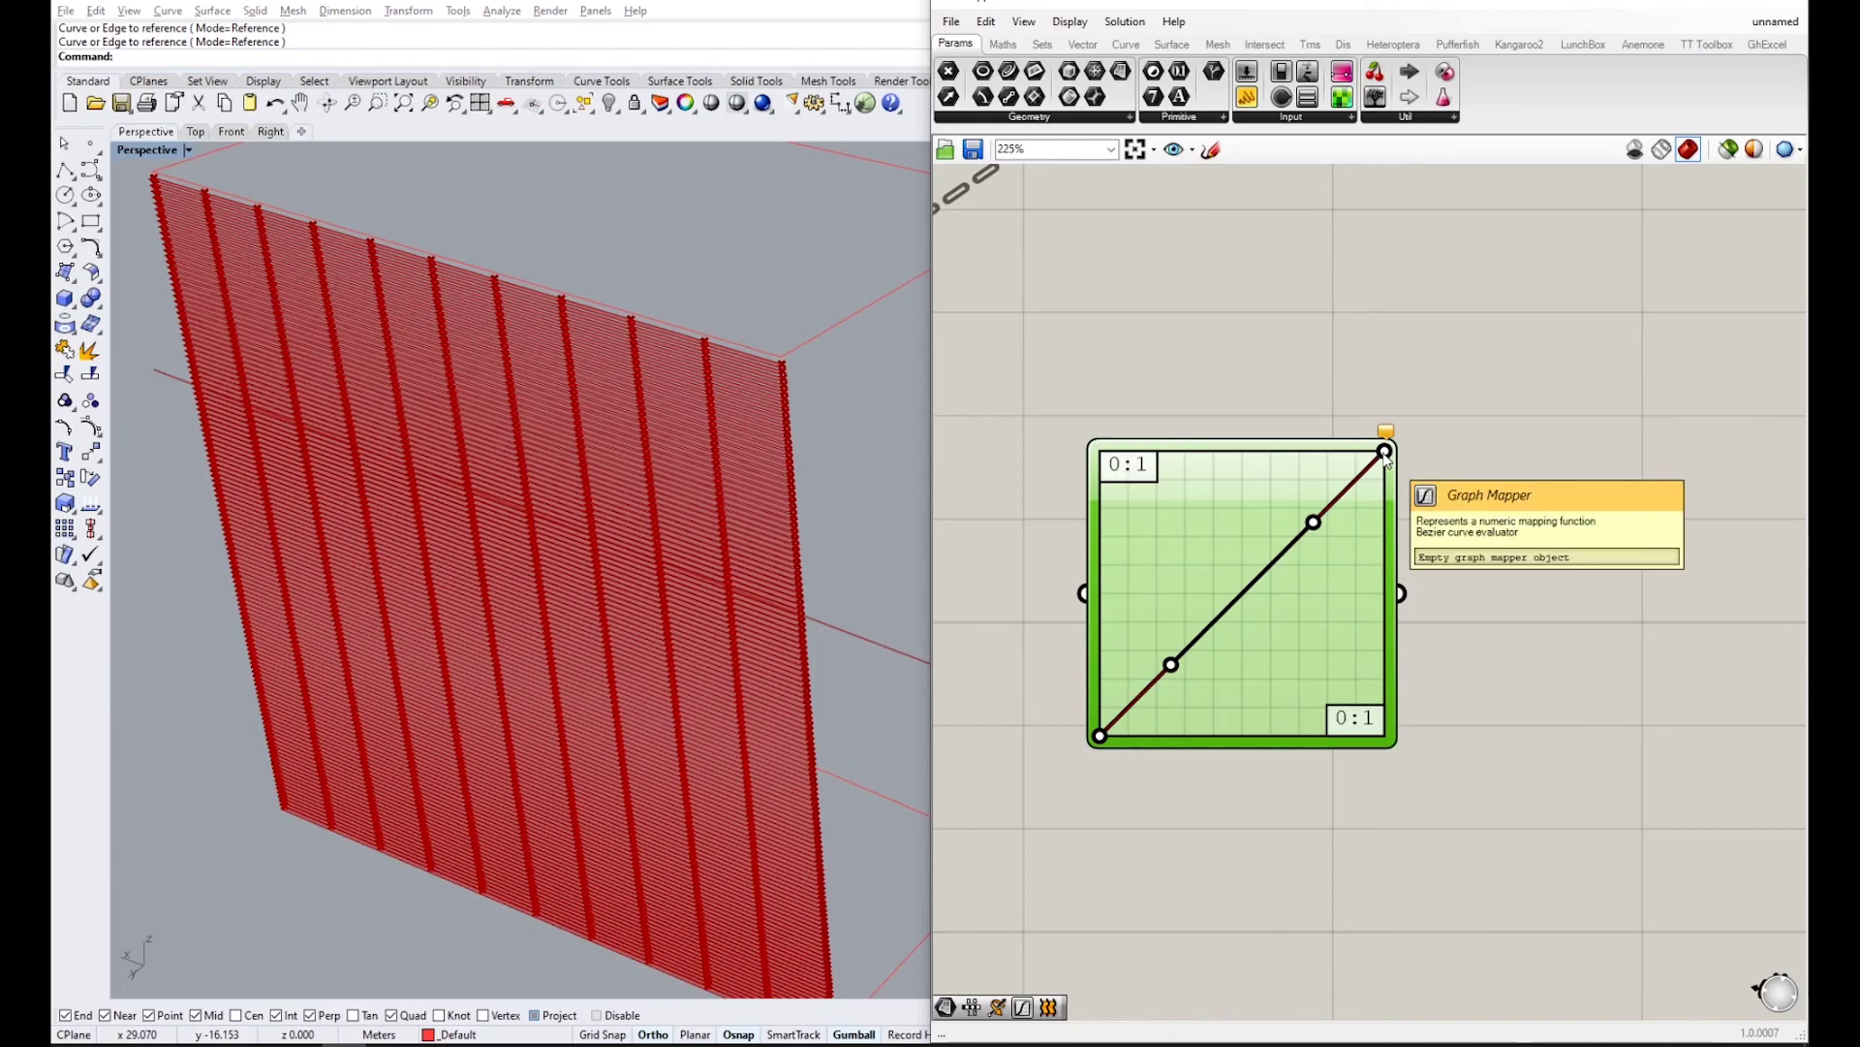
pyautogui.scroll(-5, 1386, 456)
pyautogui.scroll(2, 1394, 550)
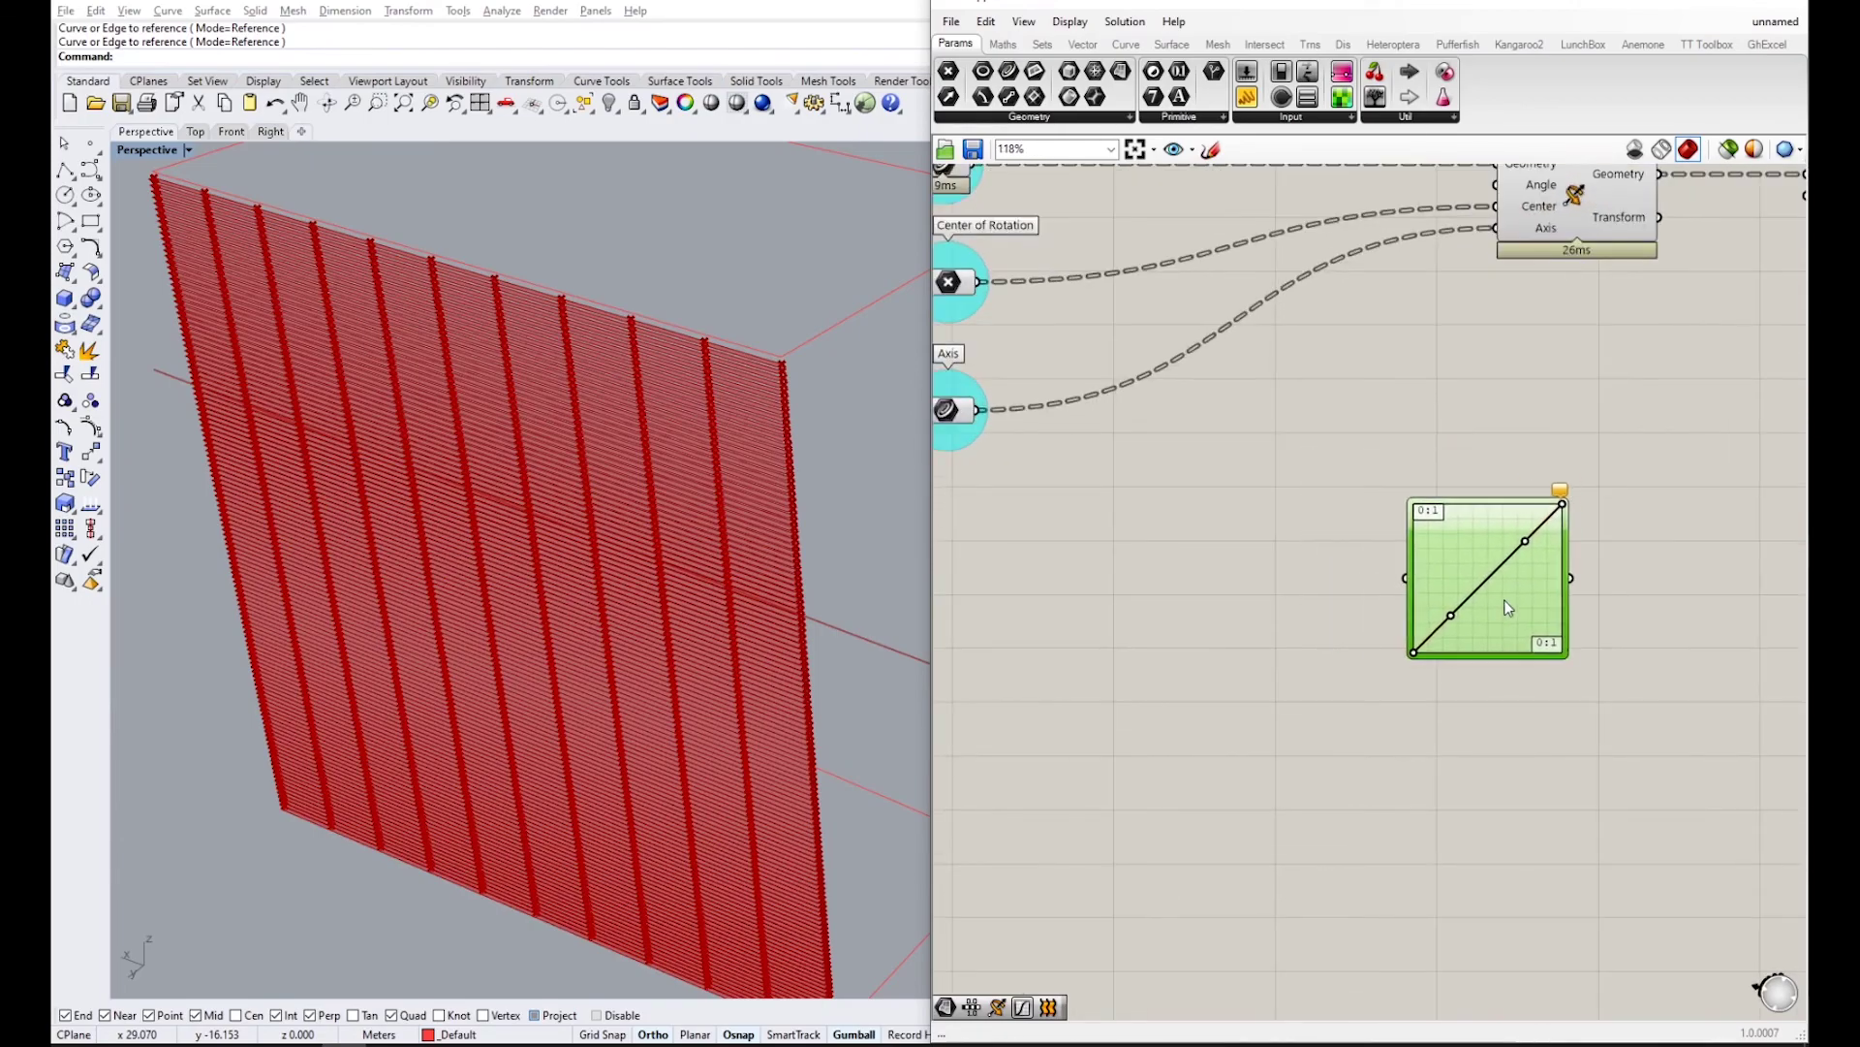
pyautogui.scroll(-3, 1405, 593)
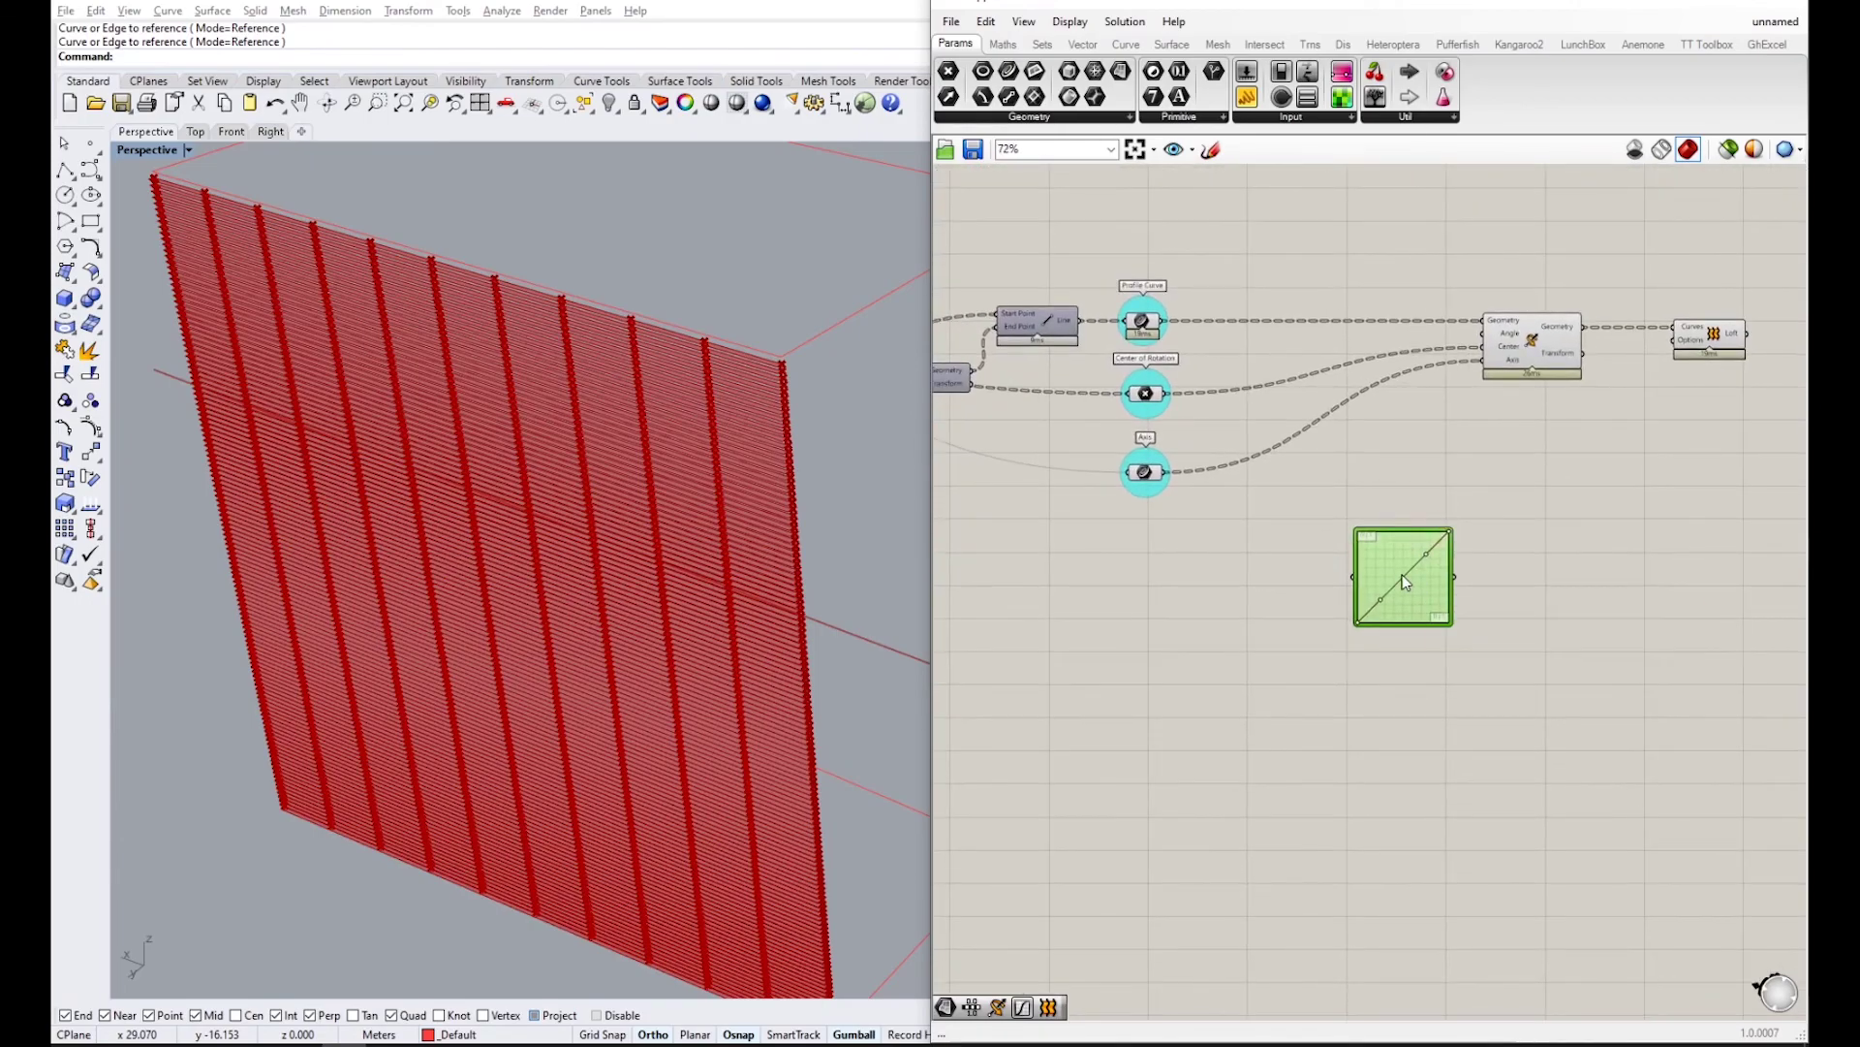
pyautogui.rightClick(1405, 581)
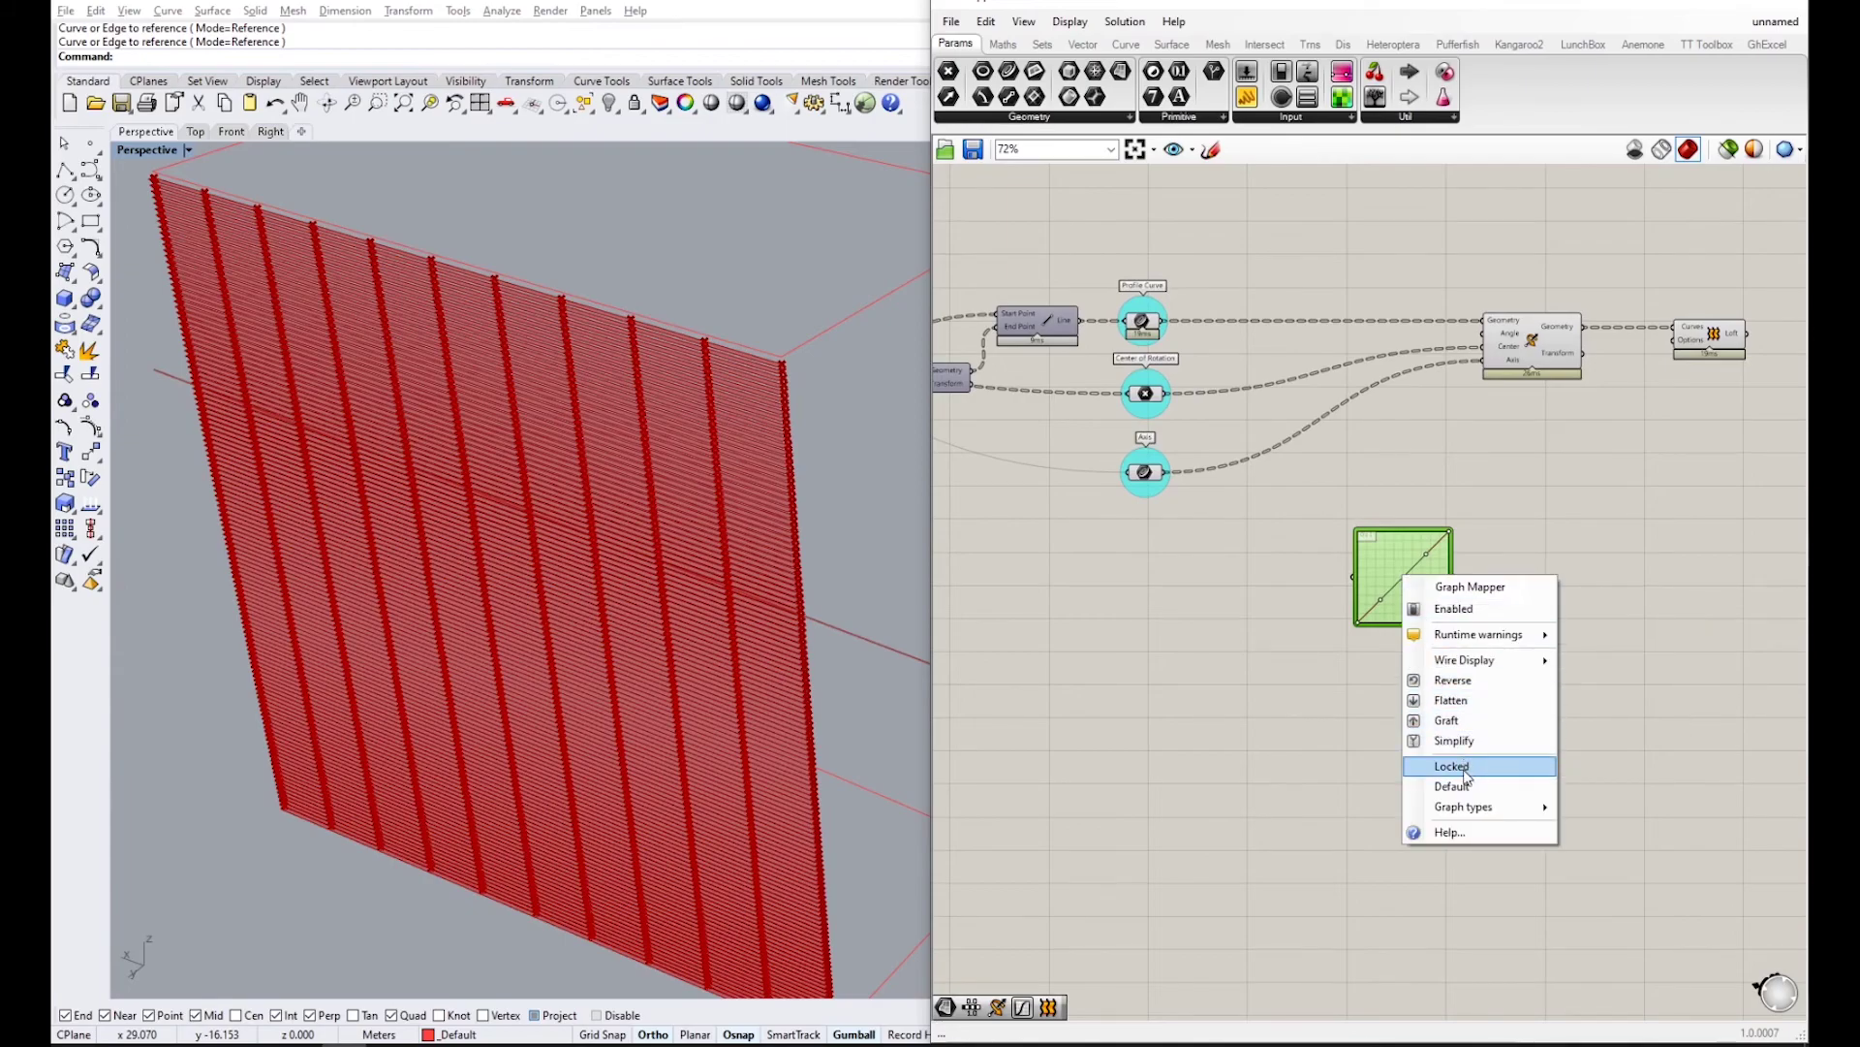
pyautogui.moveTo(1468, 806)
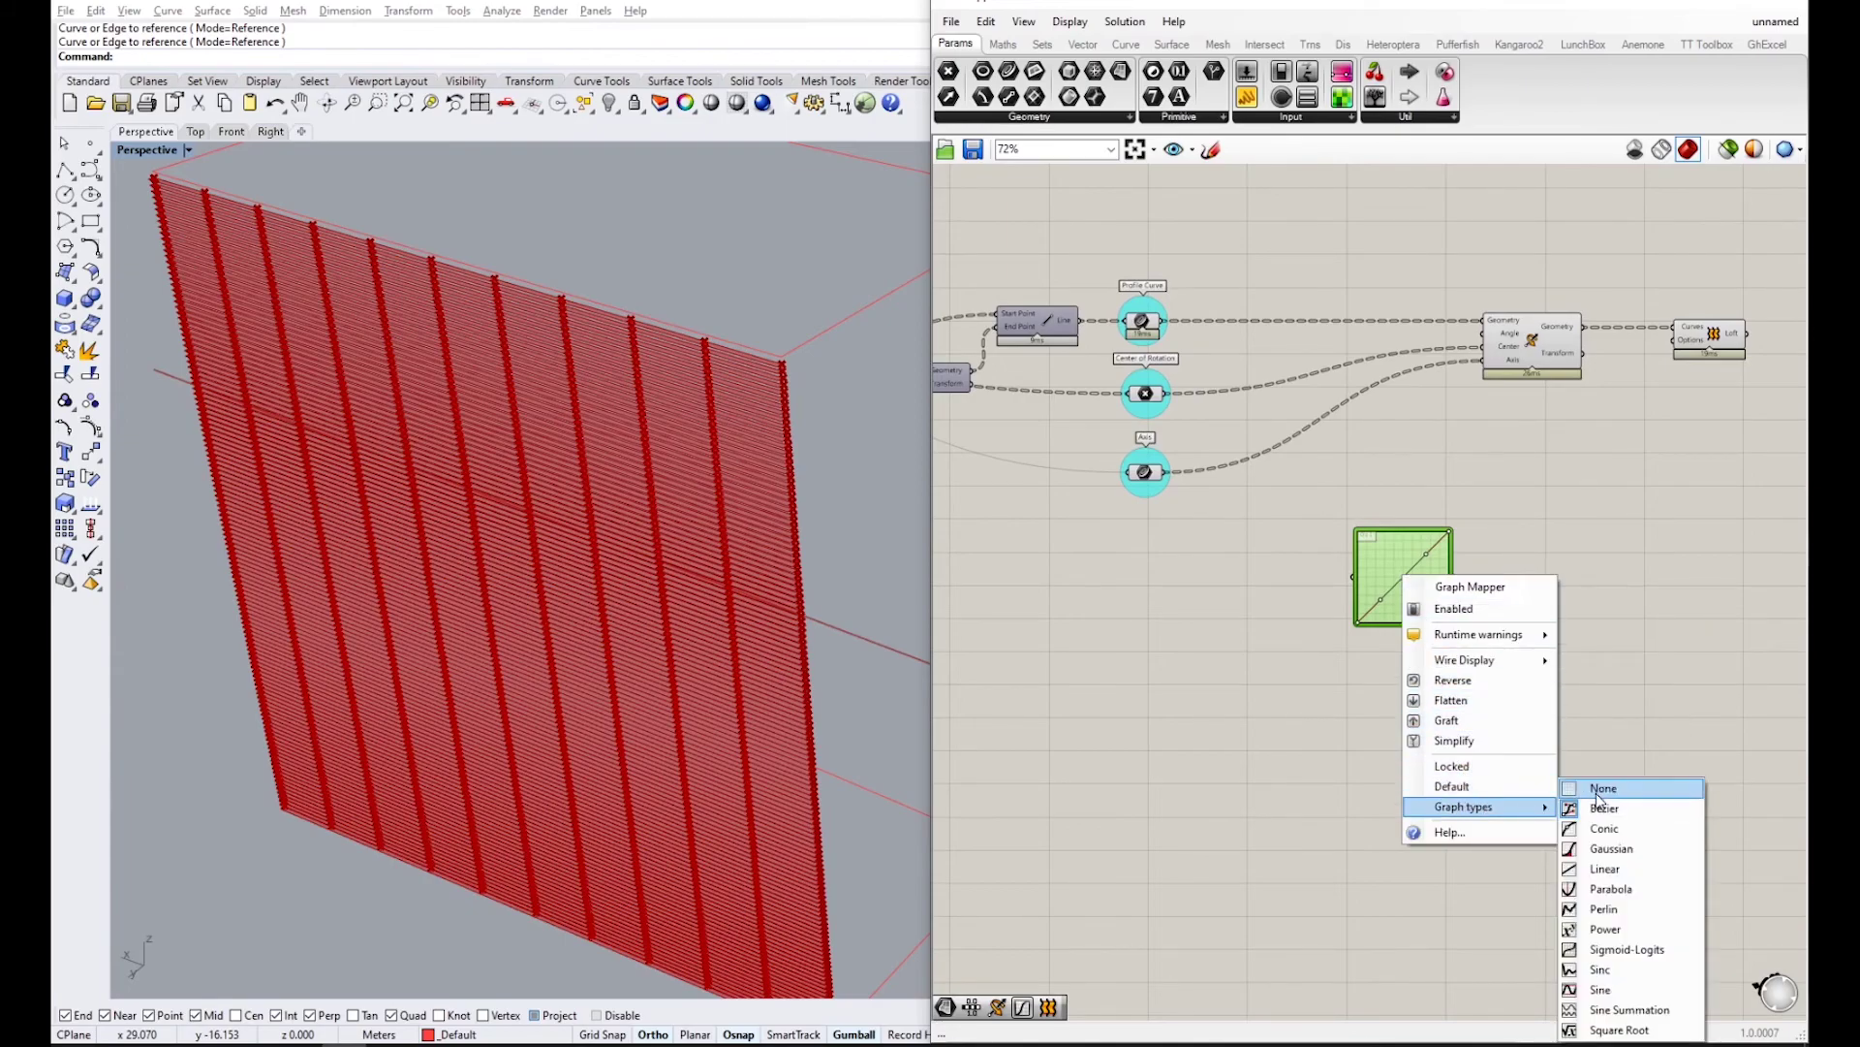
pyautogui.click(1295, 686)
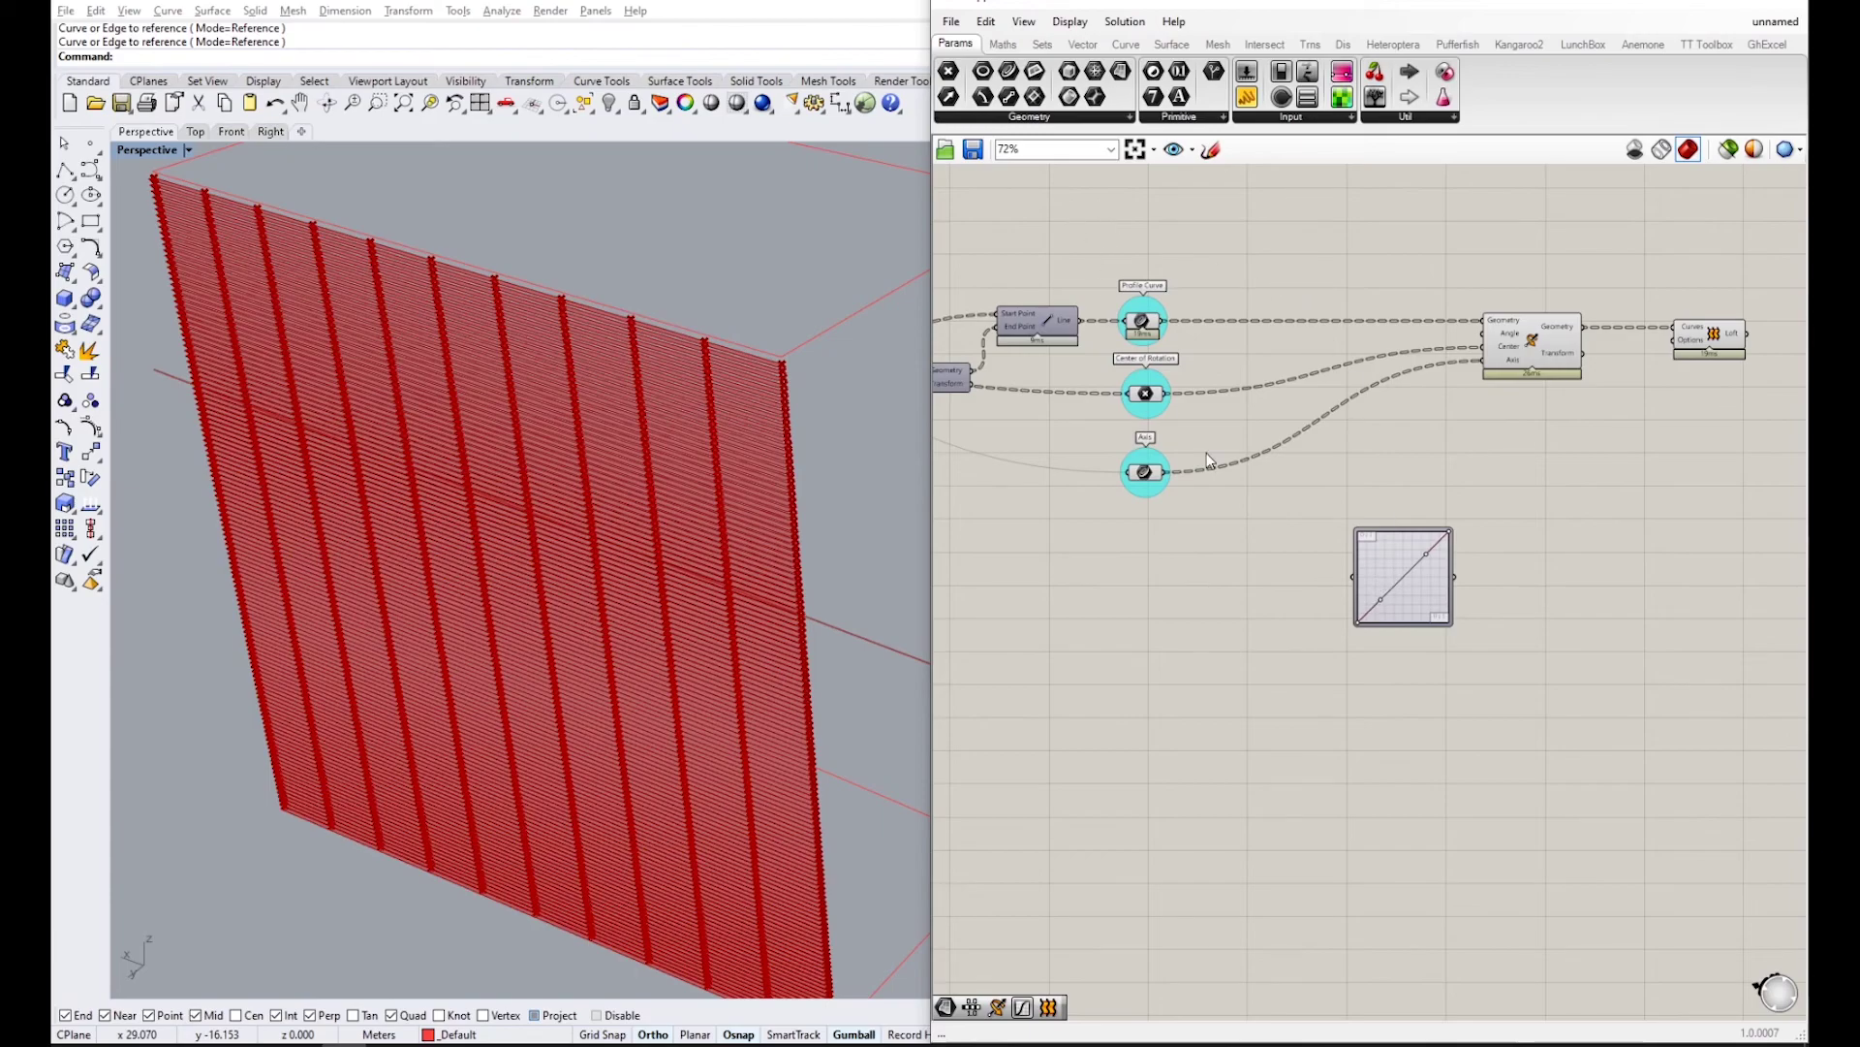
# - Add a Range component ahead of the Graph Mapper and connect its Range output to the Graph Mapper's input
pyautogui.moveTo(1411, 574); pyautogui.dragTo(1445, 589)
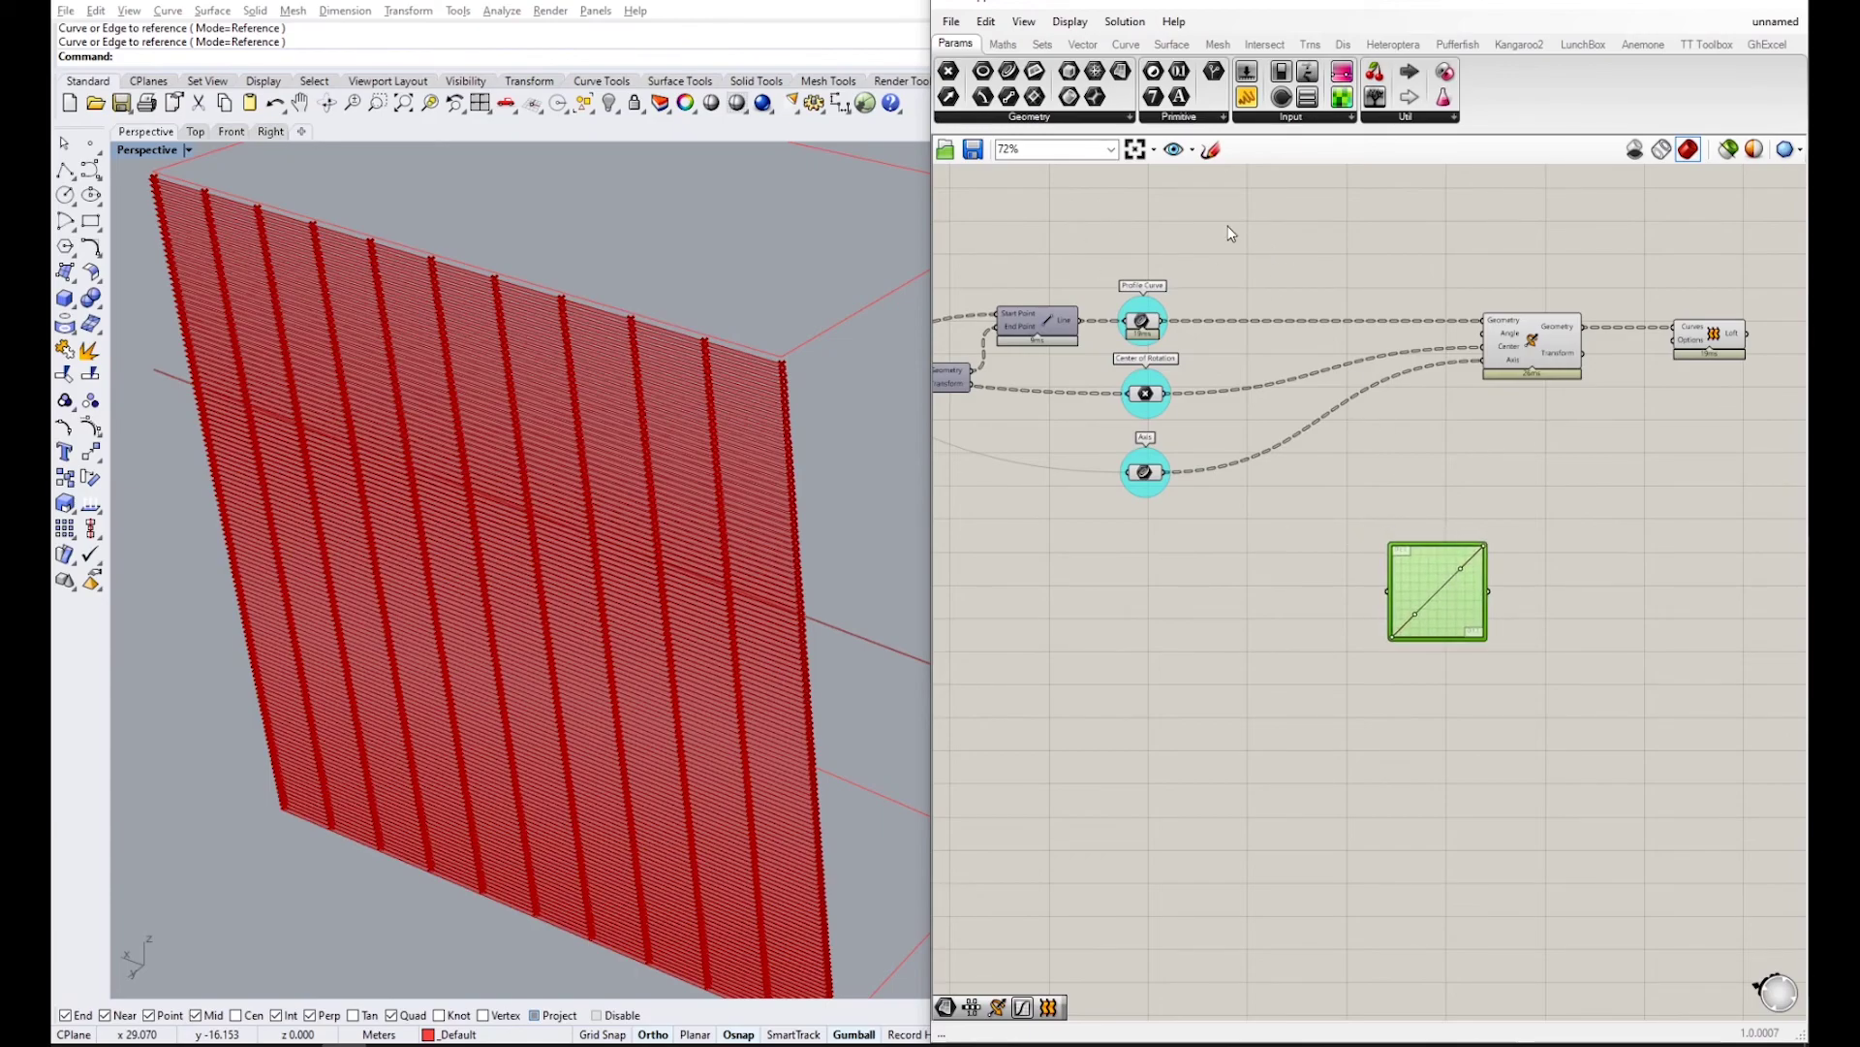
pyautogui.click(1043, 46)
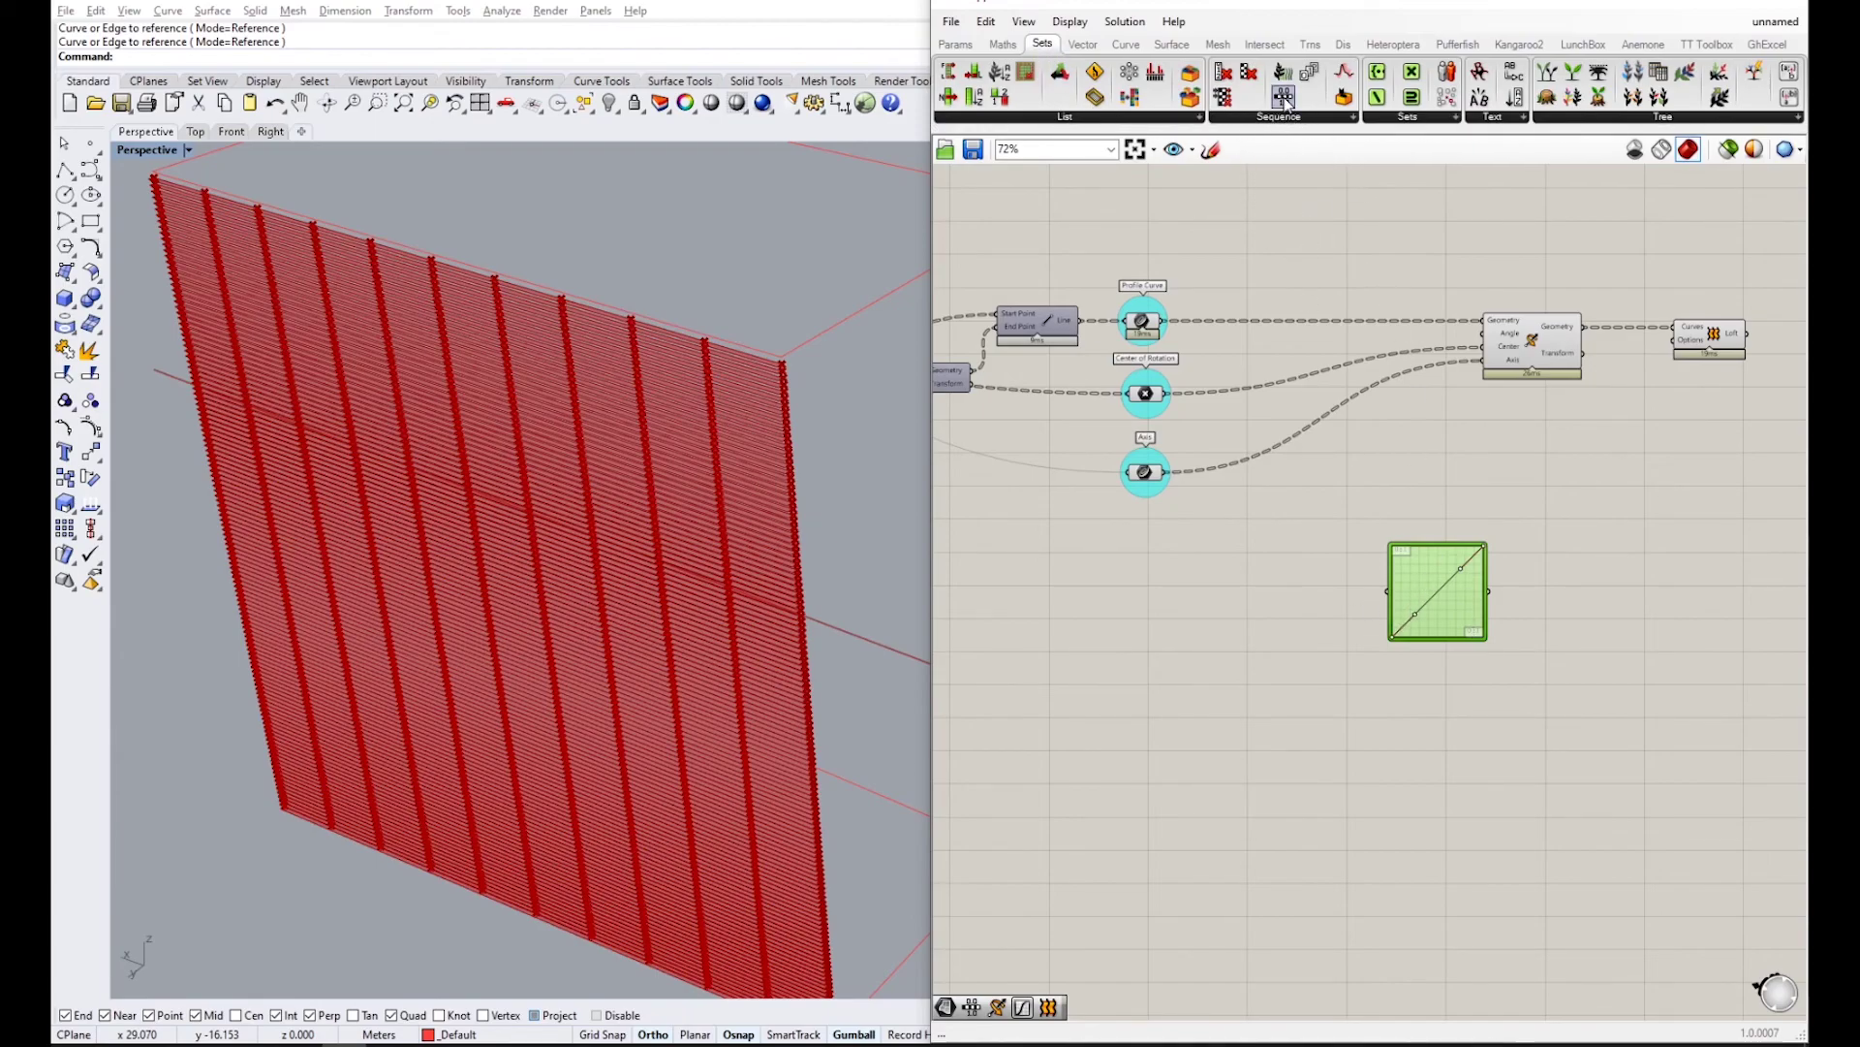
pyautogui.moveTo(1283, 98); pyautogui.dragTo(1444, 580)
pyautogui.scroll(3, 1295, 608)
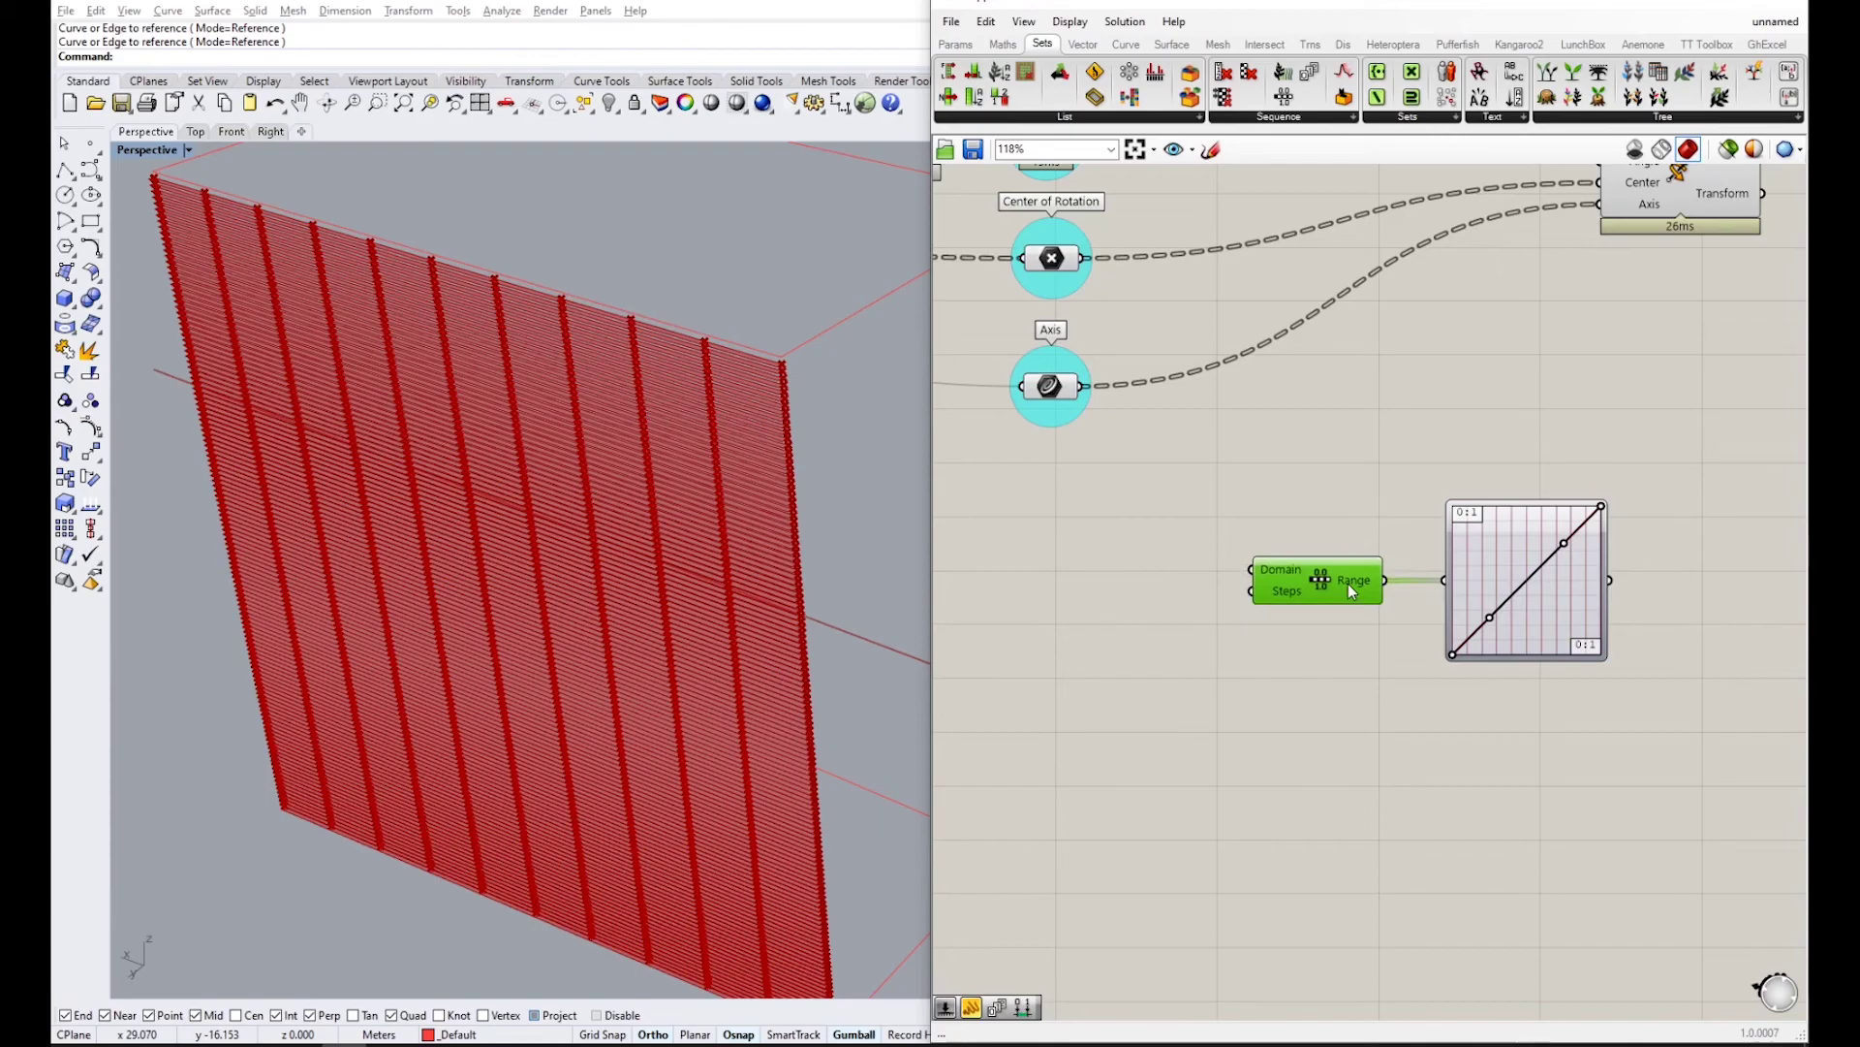
pyautogui.scroll(-3, 1283, 510)
pyautogui.scroll(1, 1189, 333)
pyautogui.moveTo(1149, 257)
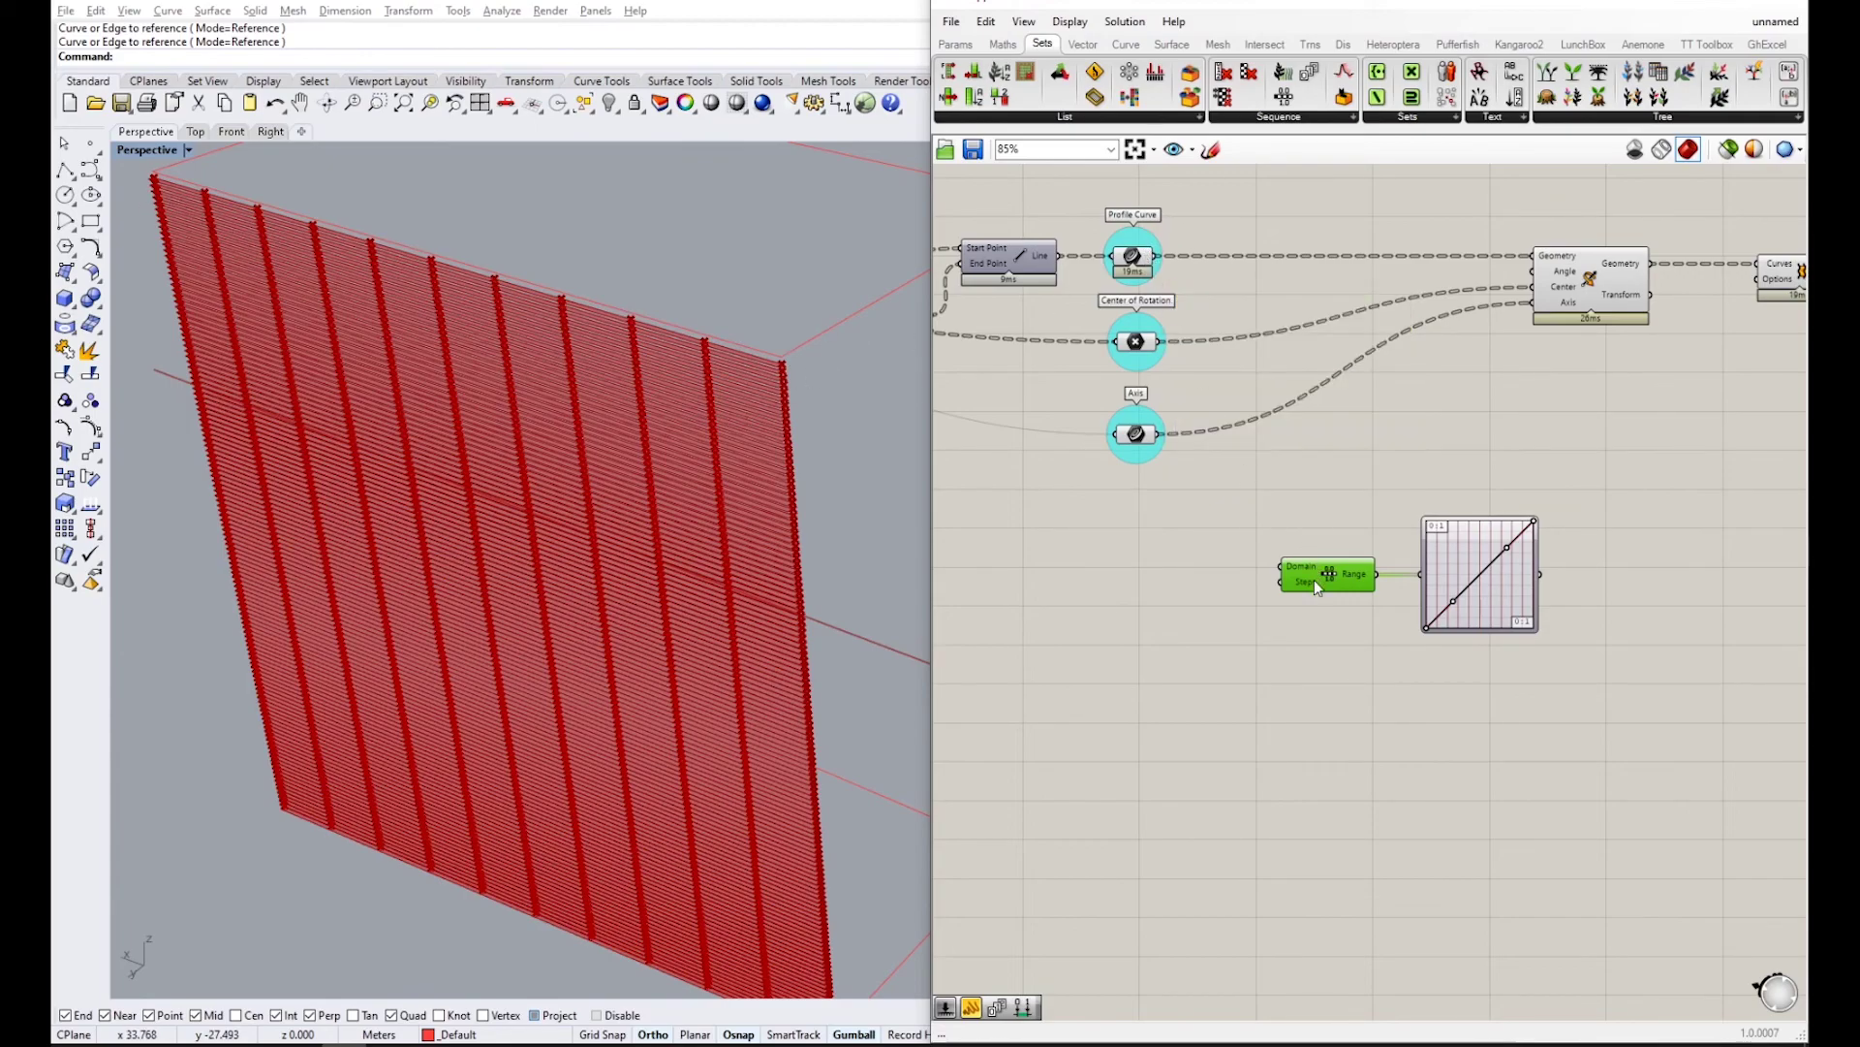
pyautogui.moveTo(1314, 579)
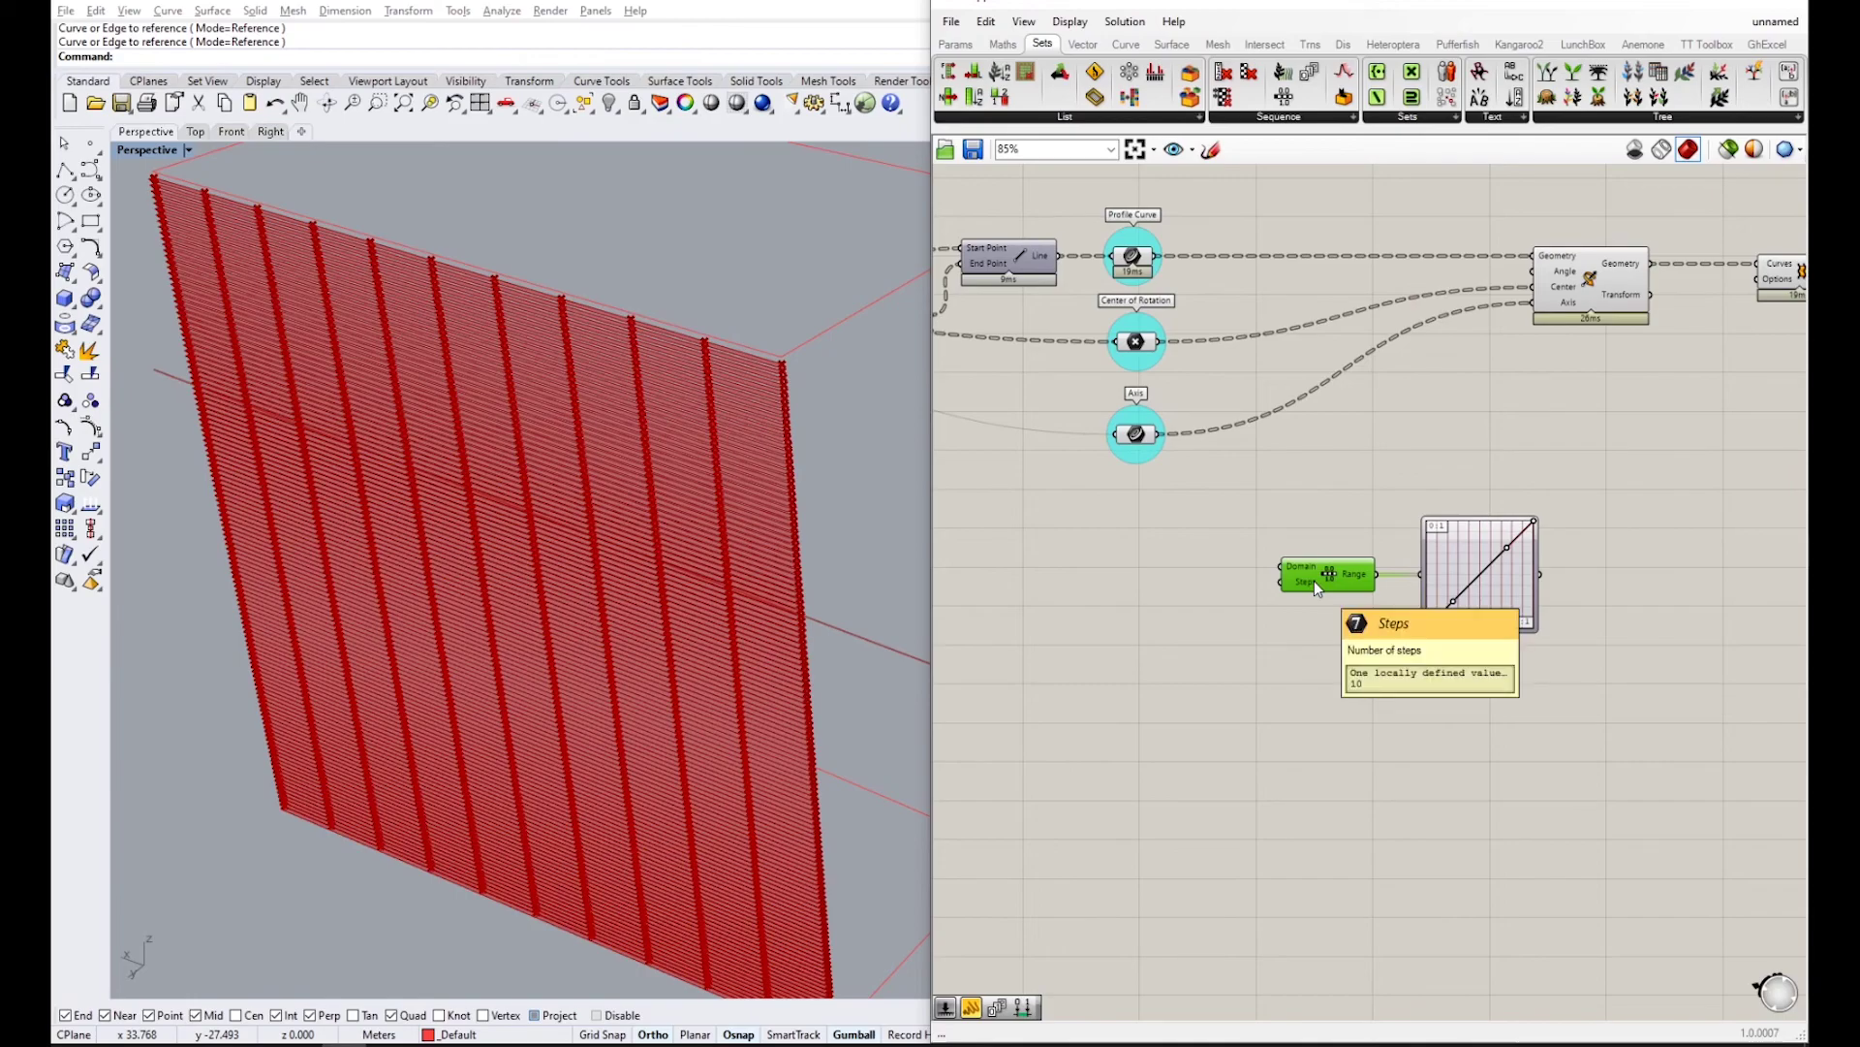
pyautogui.moveTo(1531, 584)
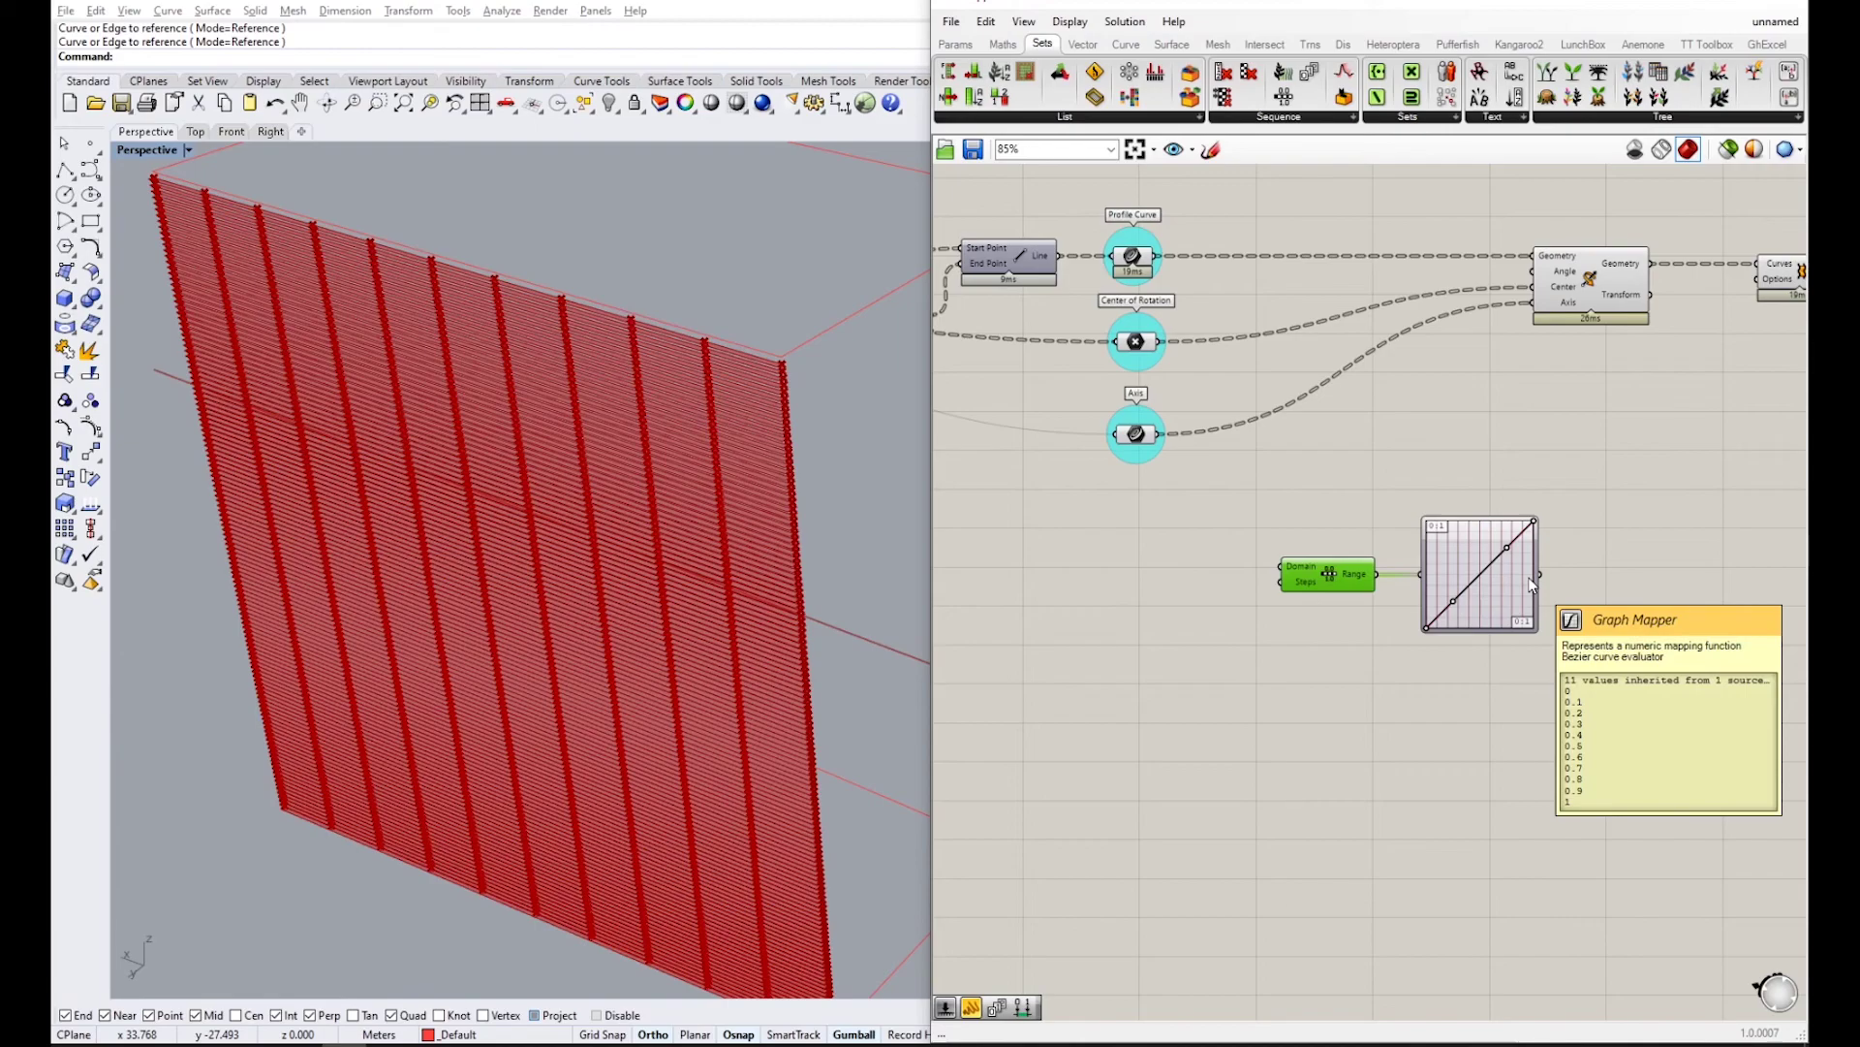
# - Move the Range and Graph Mapper together further upstream, away from the Rotate 3D component
pyautogui.moveTo(1509, 570); pyautogui.dragTo(1423, 592, button='right')
pyautogui.moveTo(1456, 682); pyautogui.dragTo(1206, 521)
pyautogui.moveTo(1391, 569); pyautogui.dragTo(1276, 570)
pyautogui.click(1294, 462)
# - Add a number slider with value 20 and connect it to the Count input of the contour curve's division component
pyautogui.moveTo(1198, 456); pyautogui.dragTo(1612, 579, button='right')
pyautogui.moveTo(1031, 589); pyautogui.dragTo(1346, 505, button='right')
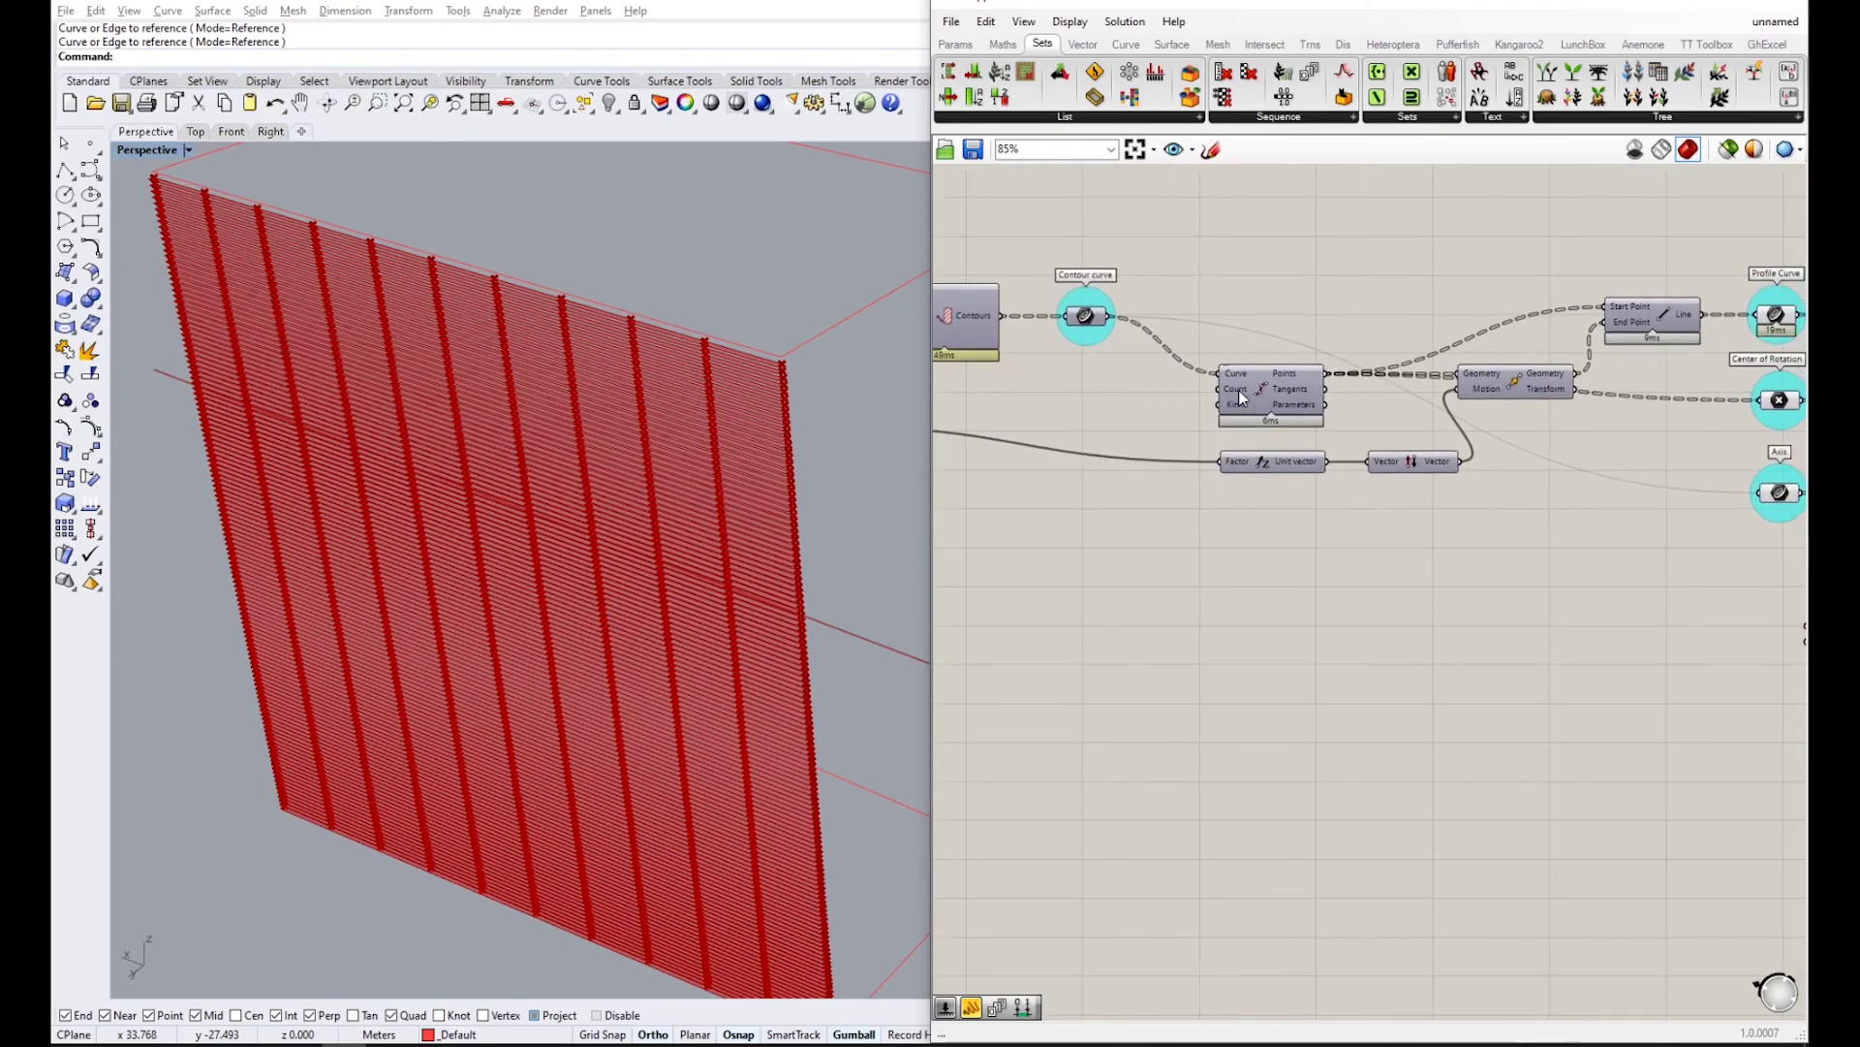
pyautogui.doubleClick(1105, 525)
pyautogui.write('20')
pyautogui.press('Return')
pyautogui.scroll(3, 1182, 417)
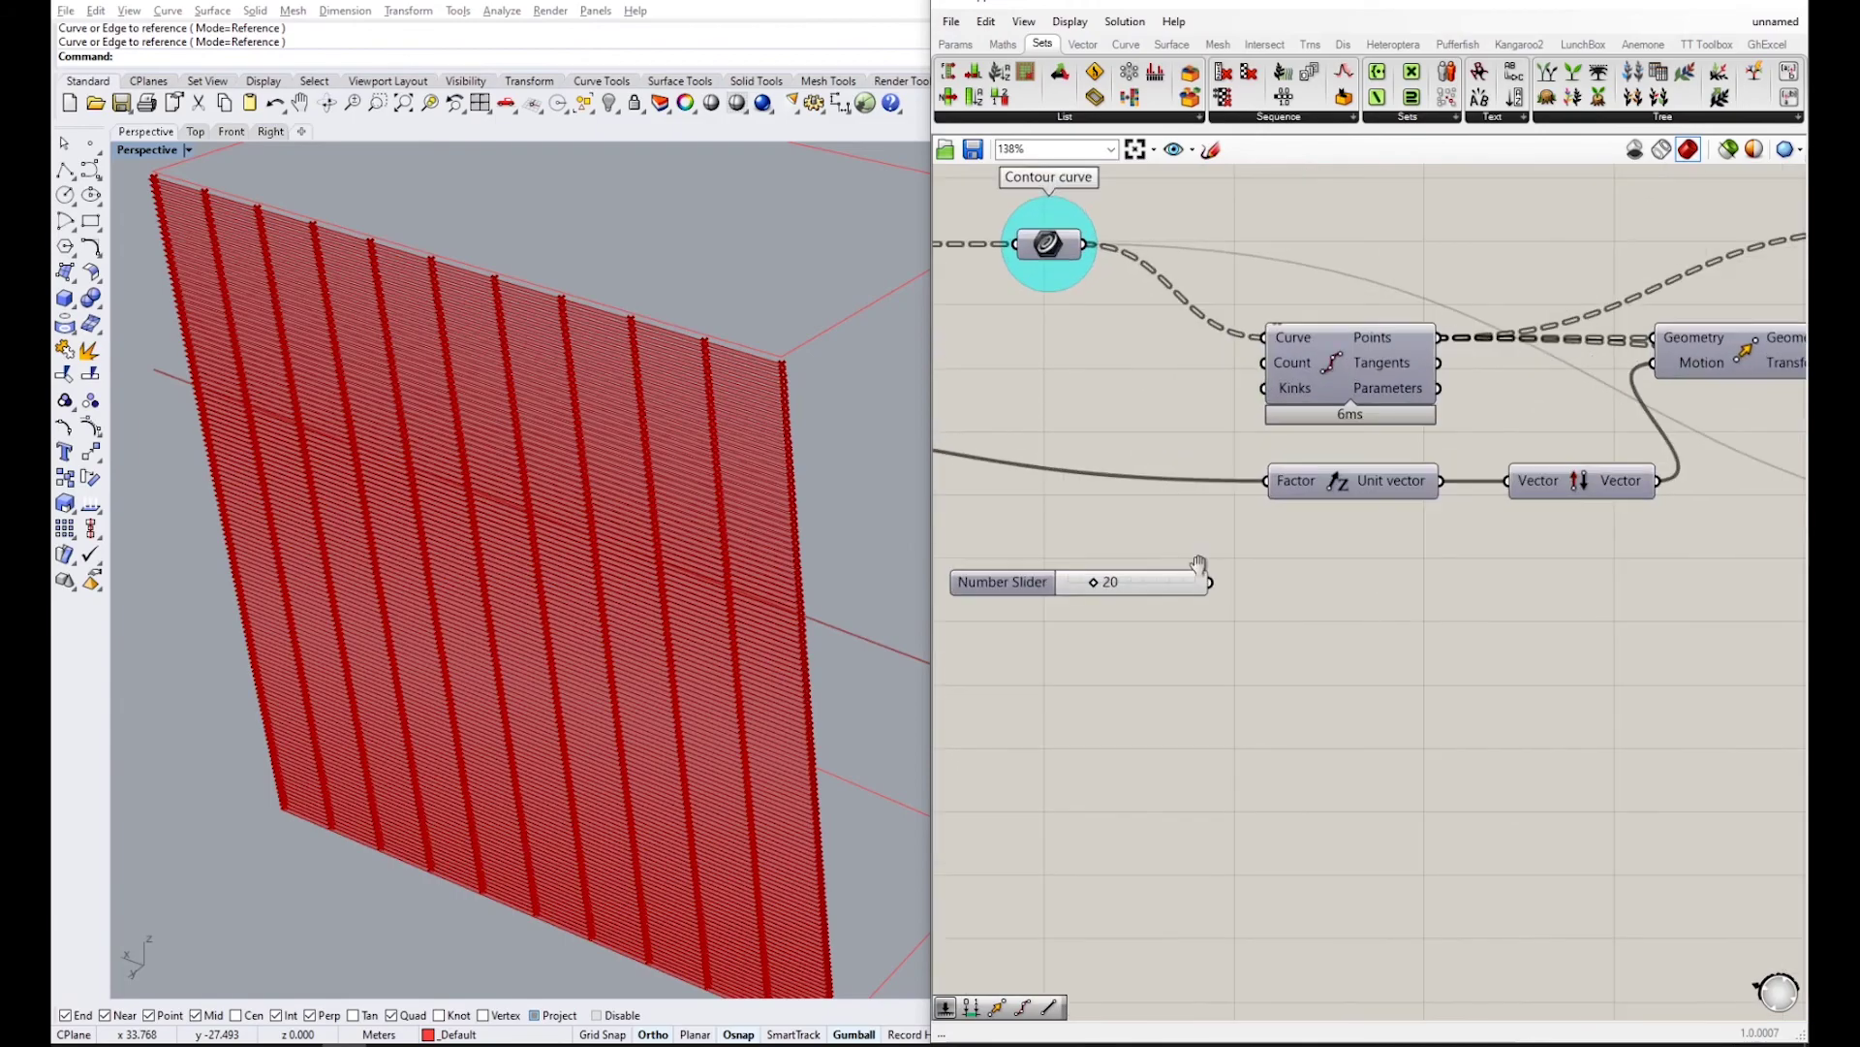
pyautogui.moveTo(1340, 626); pyautogui.dragTo(1393, 408)
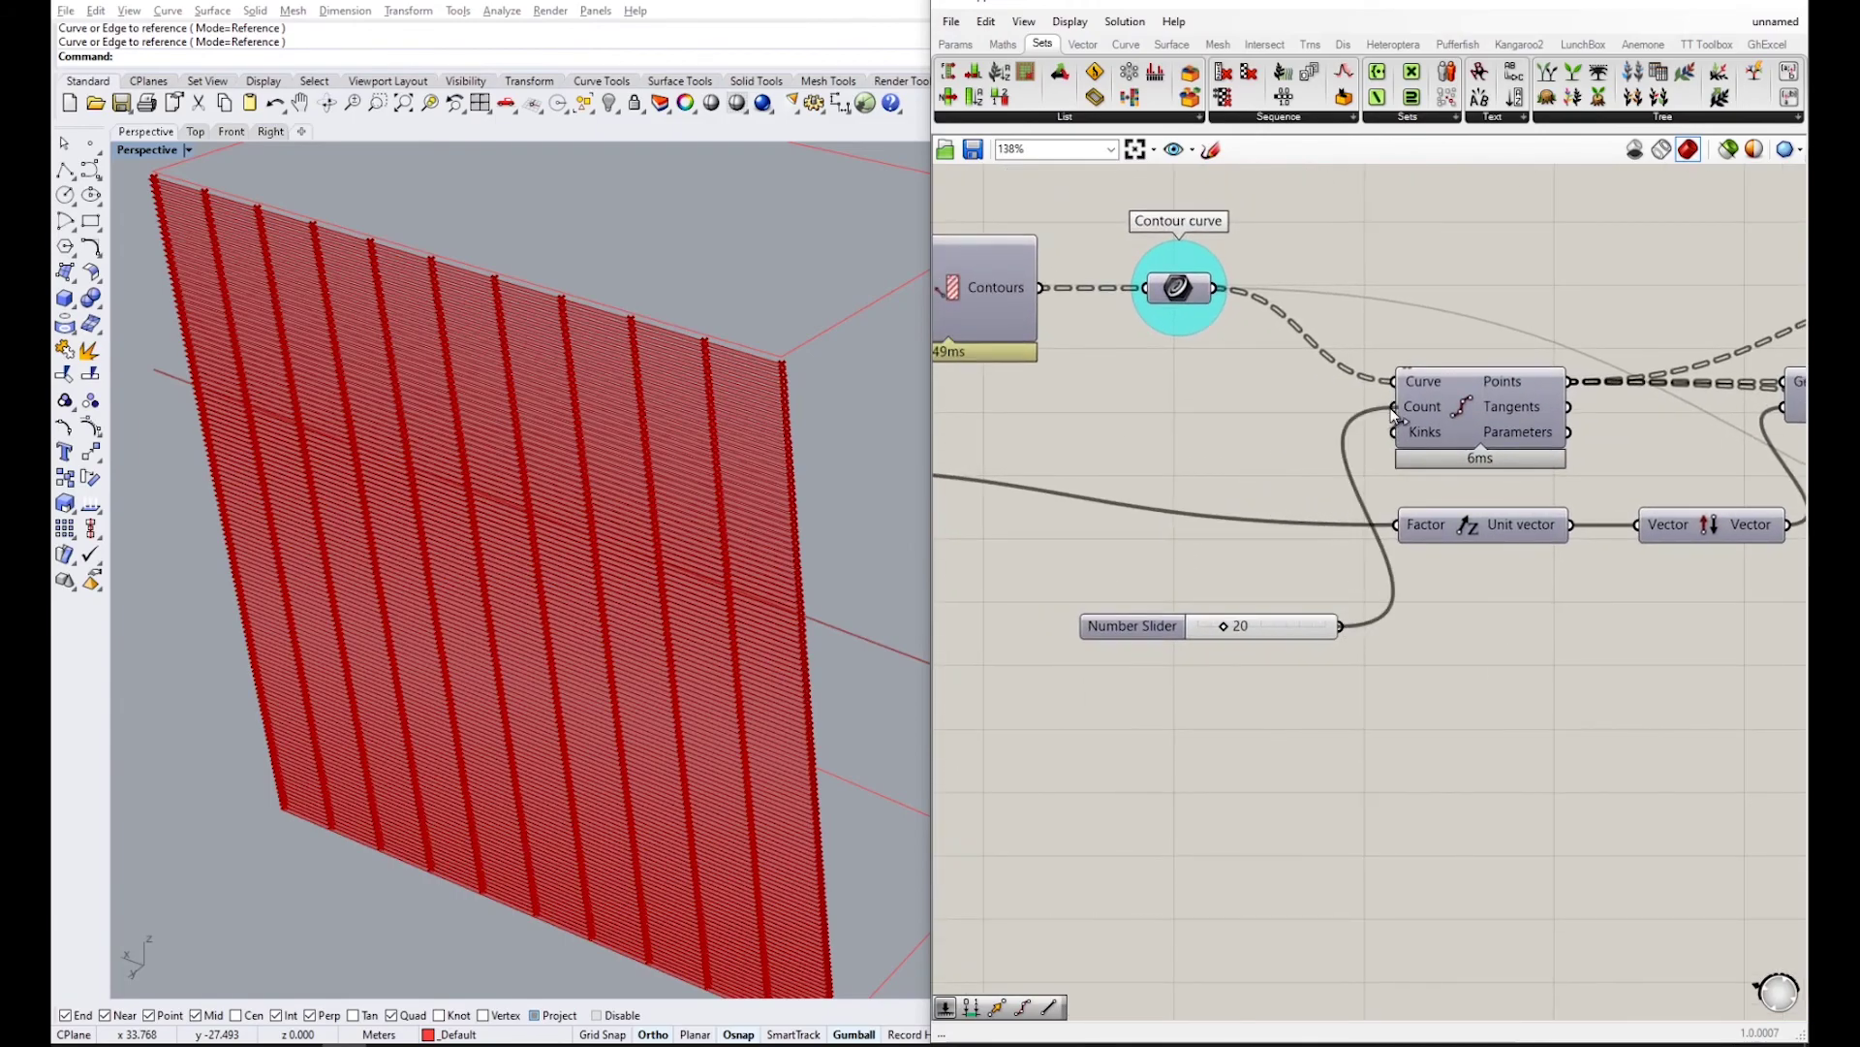
pyautogui.scroll(-3, 1392, 413)
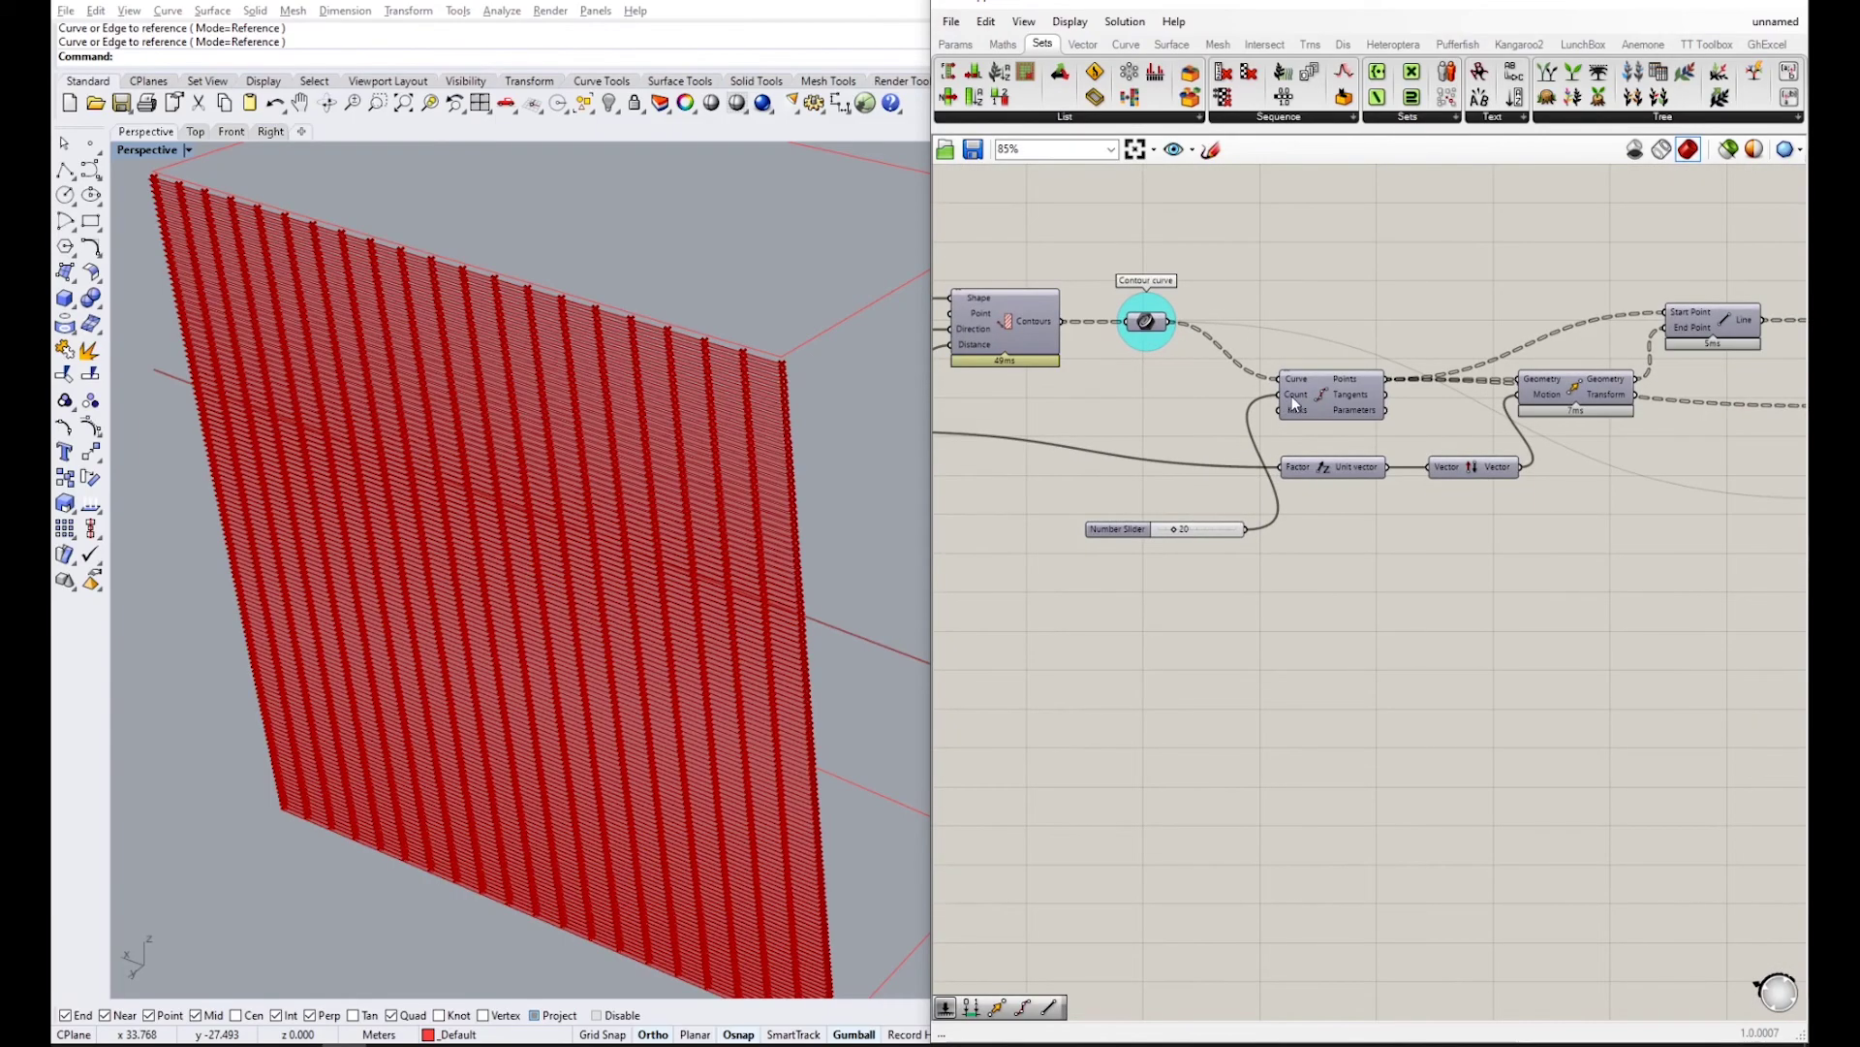
pyautogui.moveTo(1353, 388)
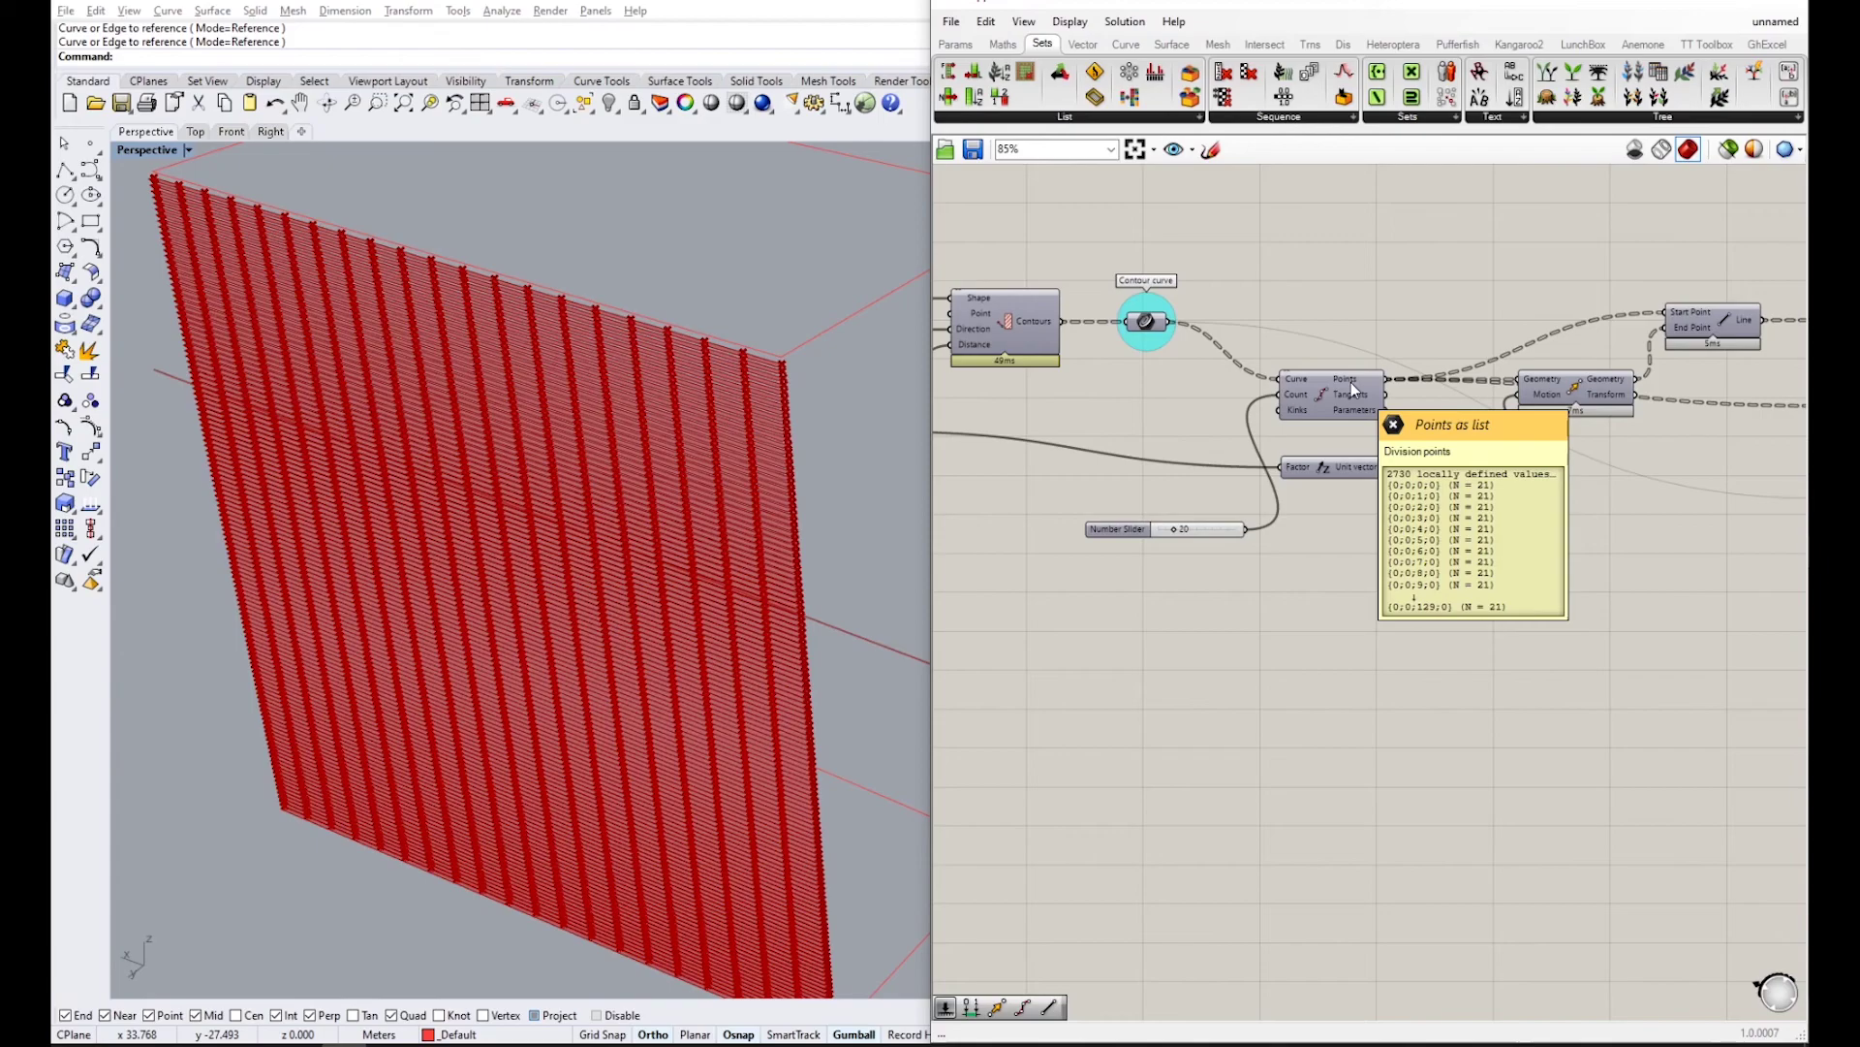
# - Connect the division count slider to the Range's Steps input and shift the Range and Graph Mapper upstream beneath the Axis parameter
pyautogui.scroll(-2, 1252, 530)
pyautogui.moveTo(1252, 530); pyautogui.dragTo(1075, 474, button='right')
pyautogui.moveTo(1073, 477); pyautogui.dragTo(1526, 566)
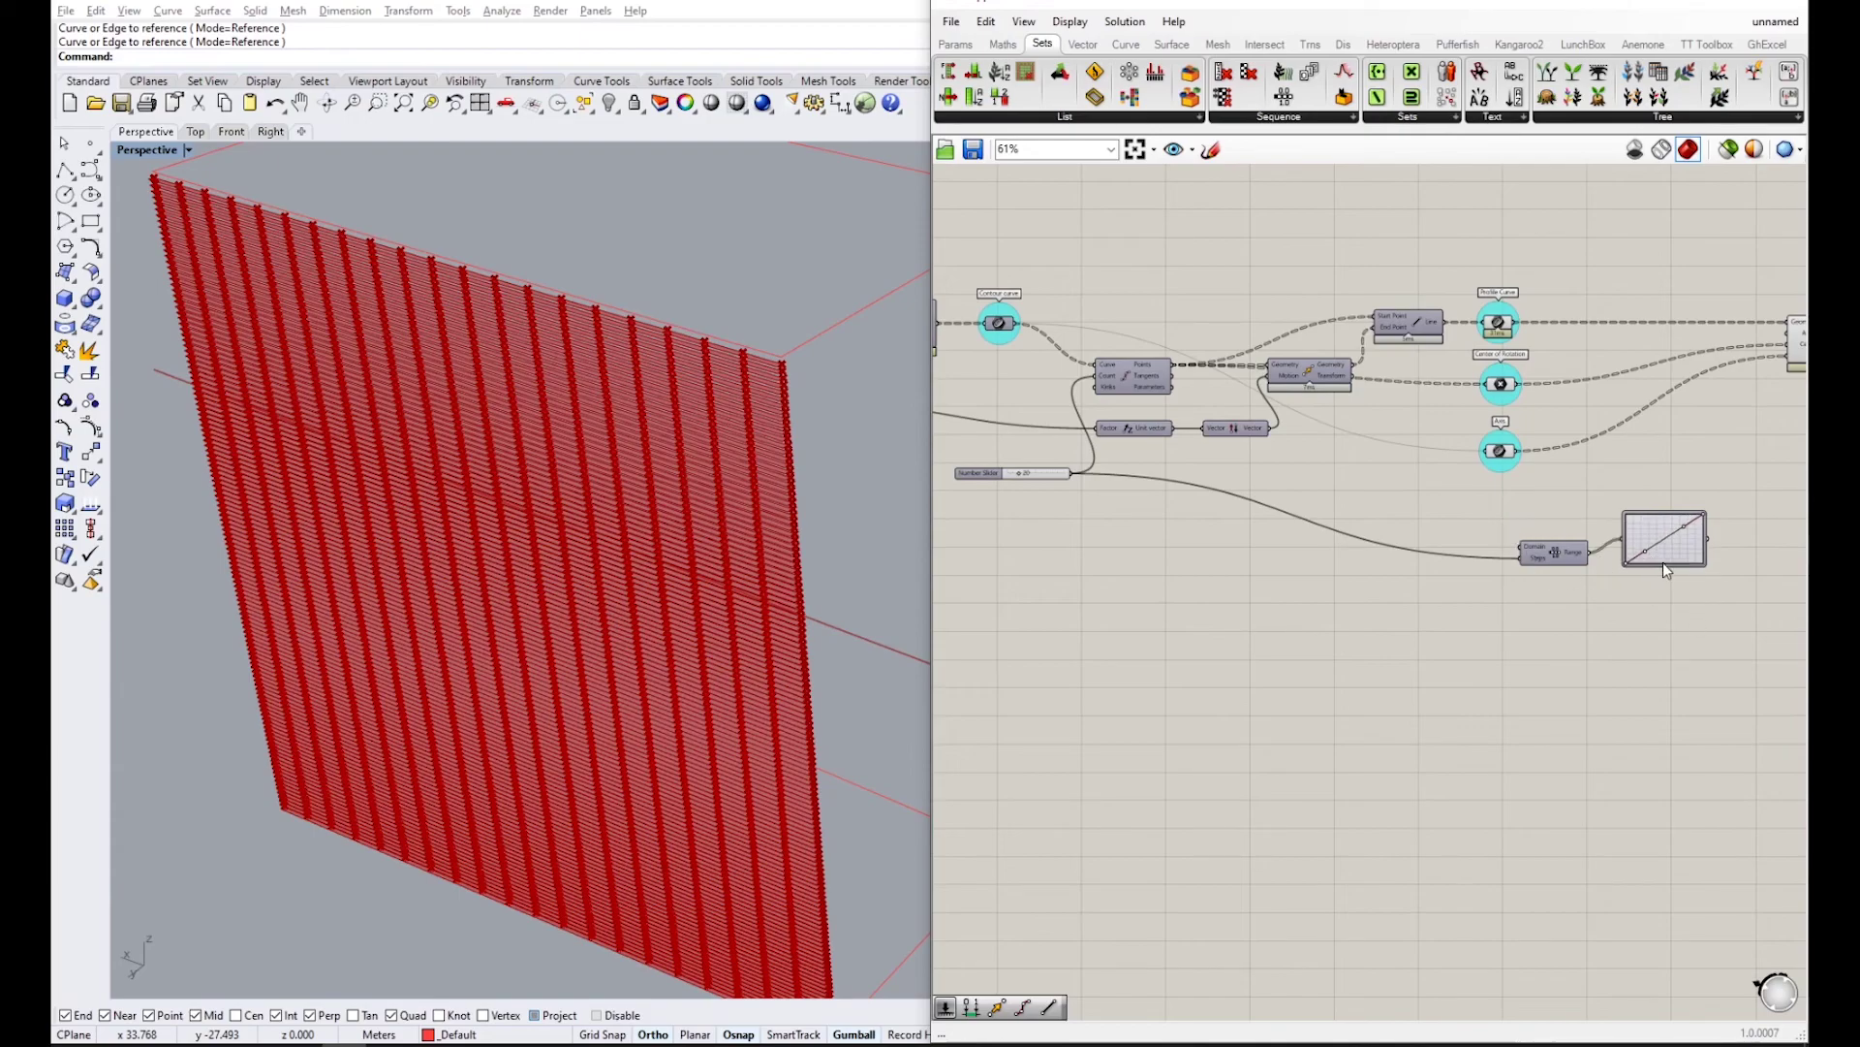
pyautogui.moveTo(1696, 632); pyautogui.dragTo(1517, 504)
pyautogui.moveTo(1578, 560); pyautogui.dragTo(1401, 546)
pyautogui.click(1279, 593)
# - Rename the division count slider to Profile Curve Amount
pyautogui.moveTo(1135, 554); pyautogui.dragTo(1367, 498, button='right')
pyautogui.scroll(4, 1208, 420)
pyautogui.click(1210, 424)
pyautogui.rightClick(1208, 410)
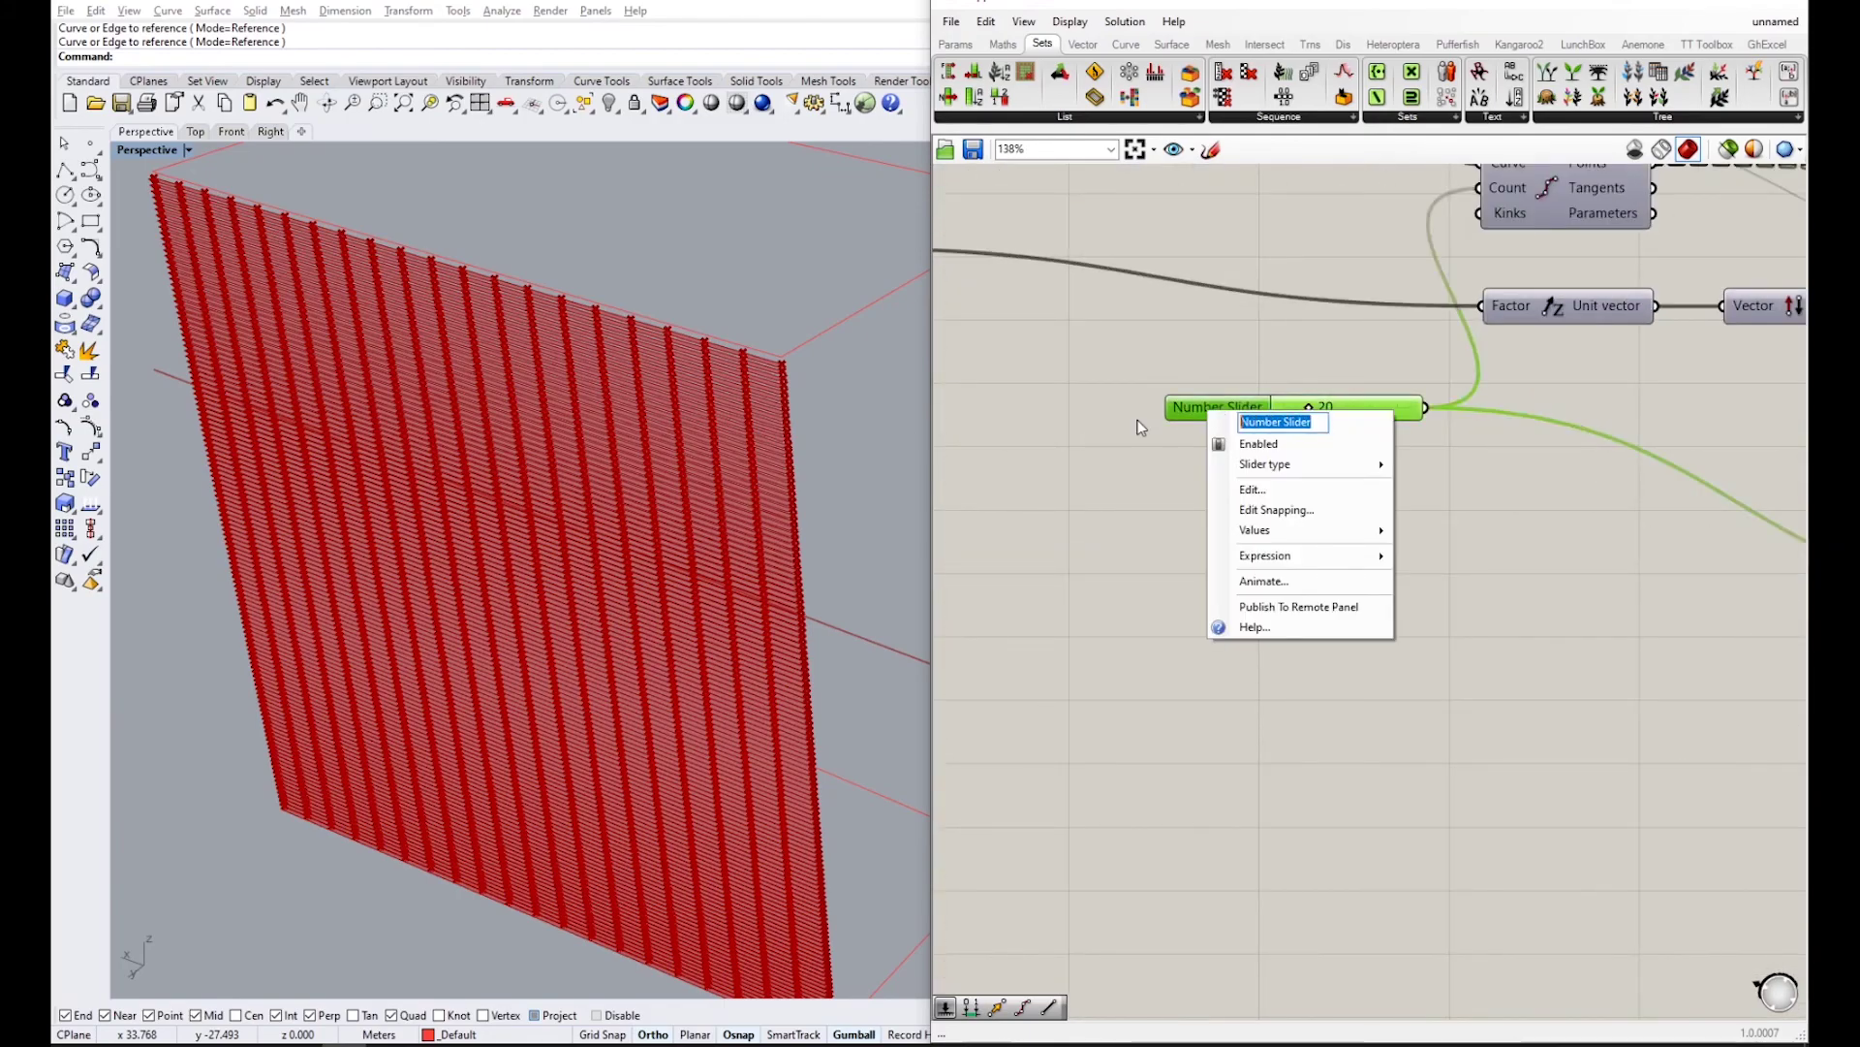
pyautogui.write('Profile C')
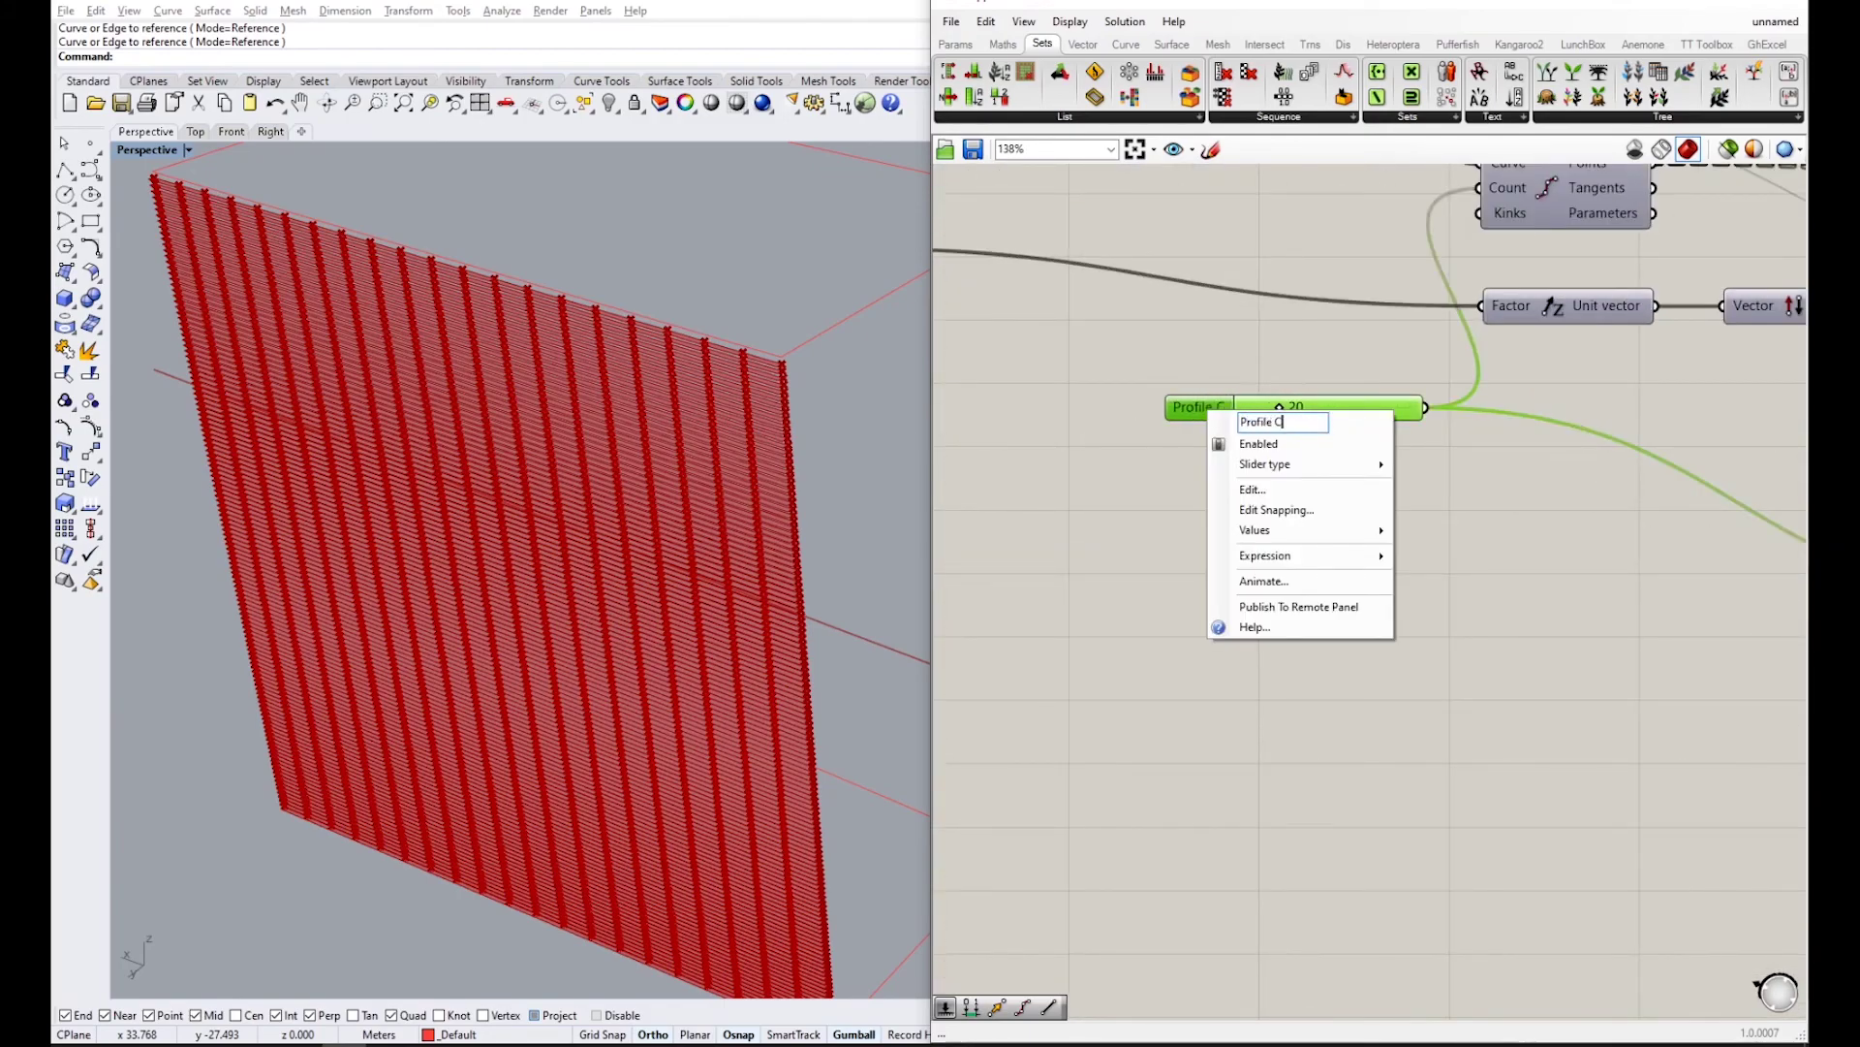
pyautogui.write('urve Amount')
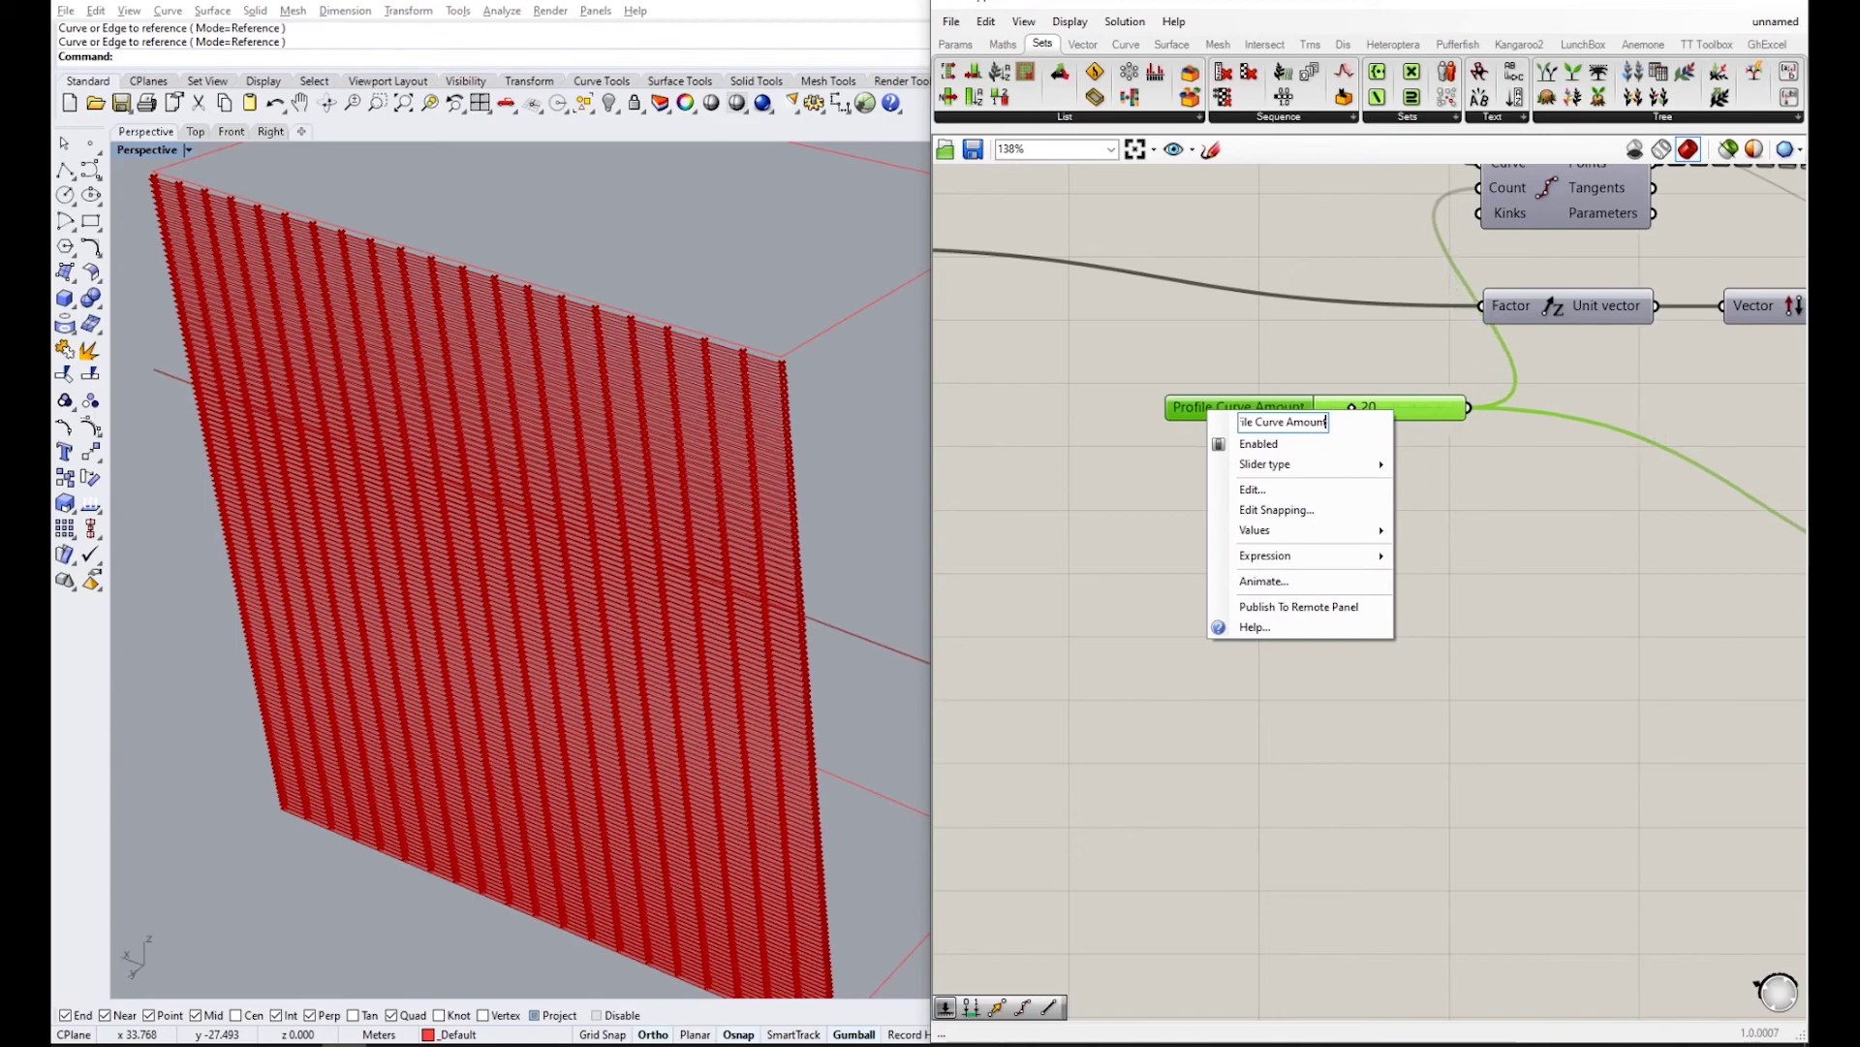
pyautogui.press('Return')
pyautogui.click(1240, 506)
# - Move the Profile Curve Amount slider slightly further away from the components it feeds
pyautogui.scroll(-3, 1243, 514)
pyautogui.scroll(2, 1300, 511)
pyautogui.moveTo(1222, 421); pyautogui.dragTo(1143, 405)
pyautogui.click(1293, 507)
# - Connect the Graph Mapper's output to the Rotate 3D component's Angle input
pyautogui.scroll(-4, 1293, 507)
pyautogui.moveTo(1691, 580); pyautogui.dragTo(1105, 646, button='right')
pyautogui.scroll(3, 1364, 601)
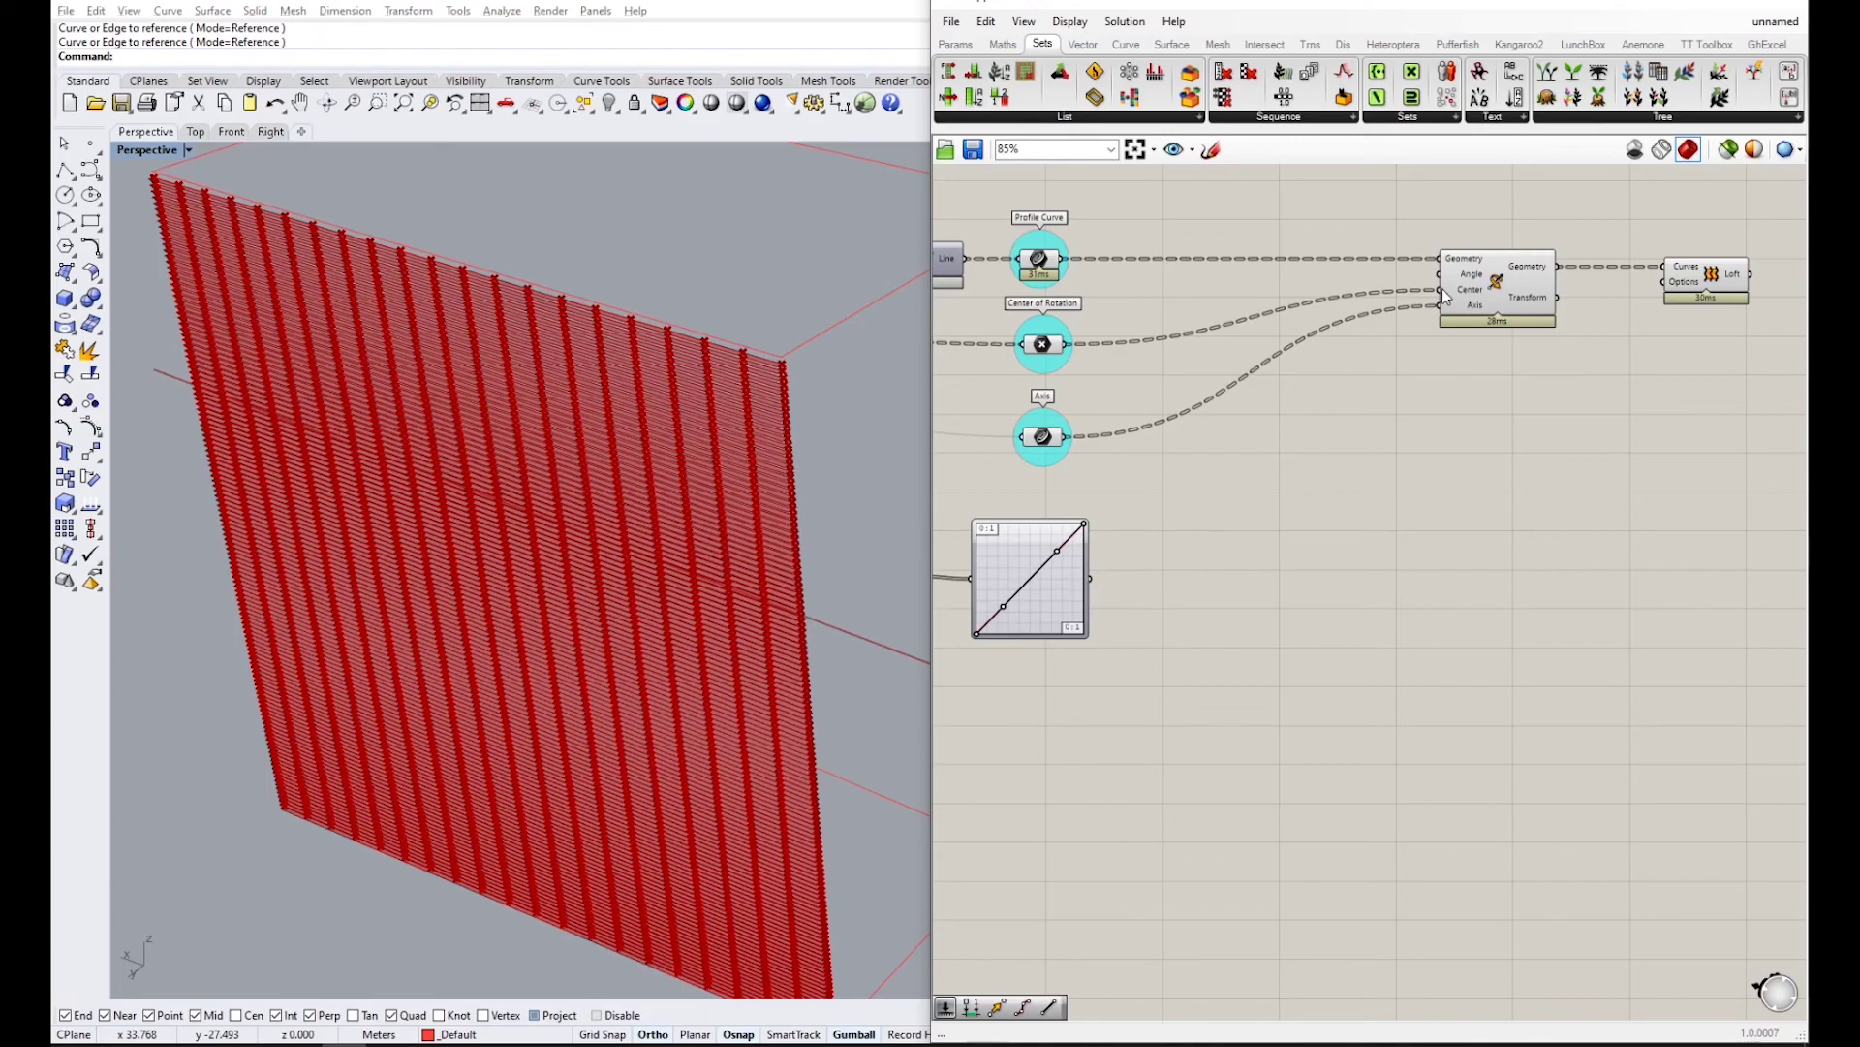
pyautogui.moveTo(1091, 579); pyautogui.dragTo(1440, 276)
# - Reshape the Bezier graph into an arch by lowering its end point to the baseline and raising both handles to the upper edge
pyautogui.moveTo(736, 474); pyautogui.dragTo(271, 218, button='right')
pyautogui.scroll(-3, 1393, 393)
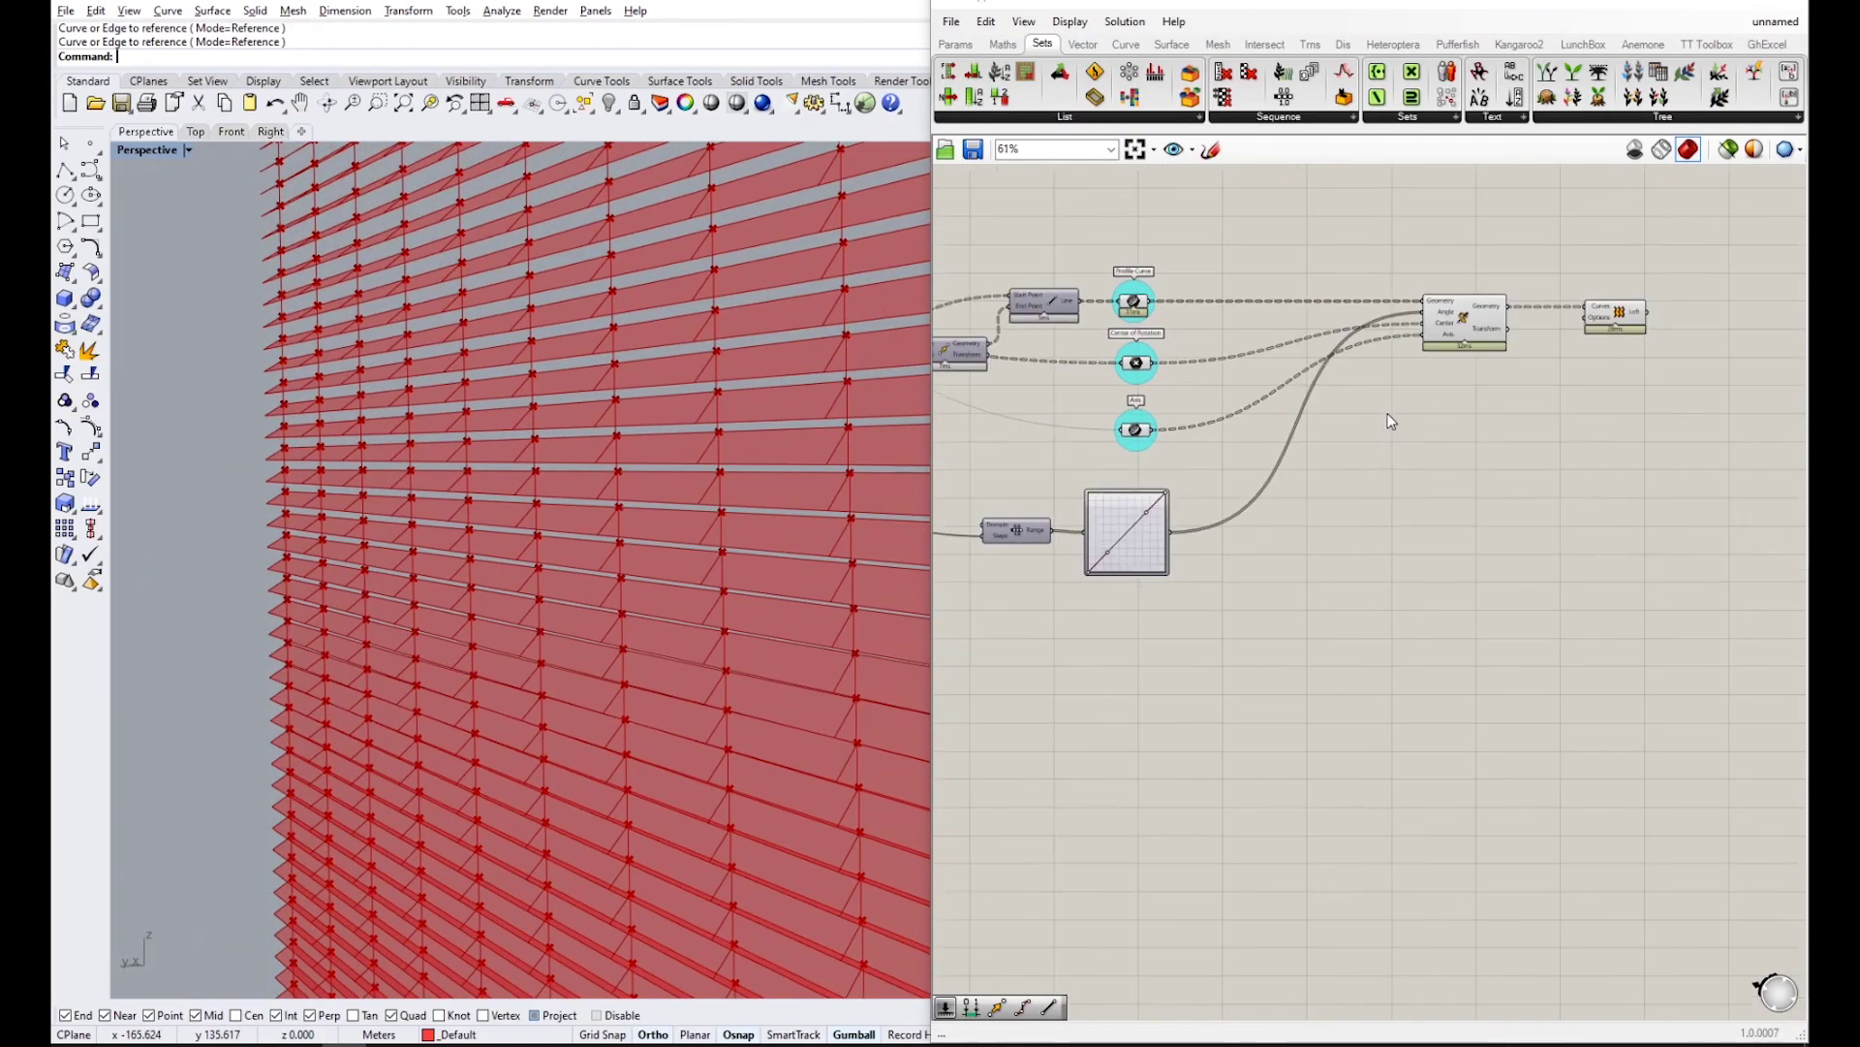
pyautogui.scroll(4, 1202, 504)
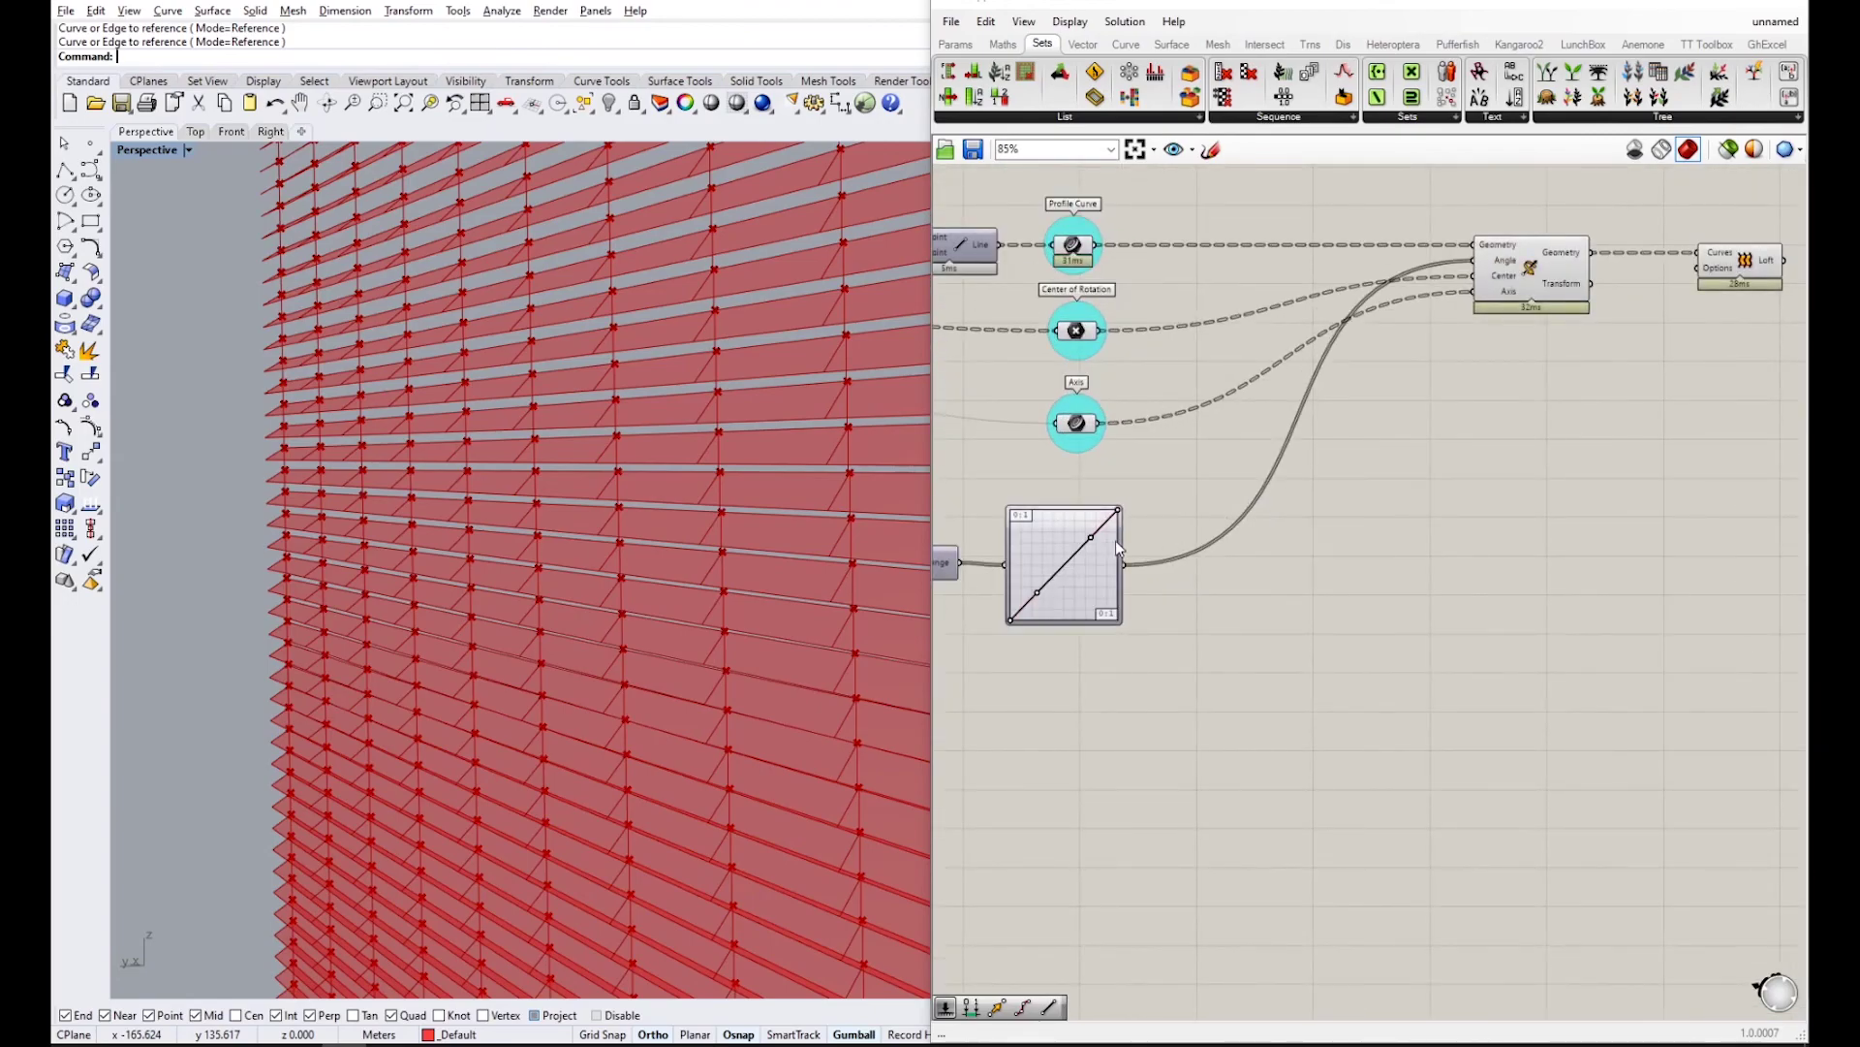
pyautogui.moveTo(1136, 504); pyautogui.dragTo(1140, 648)
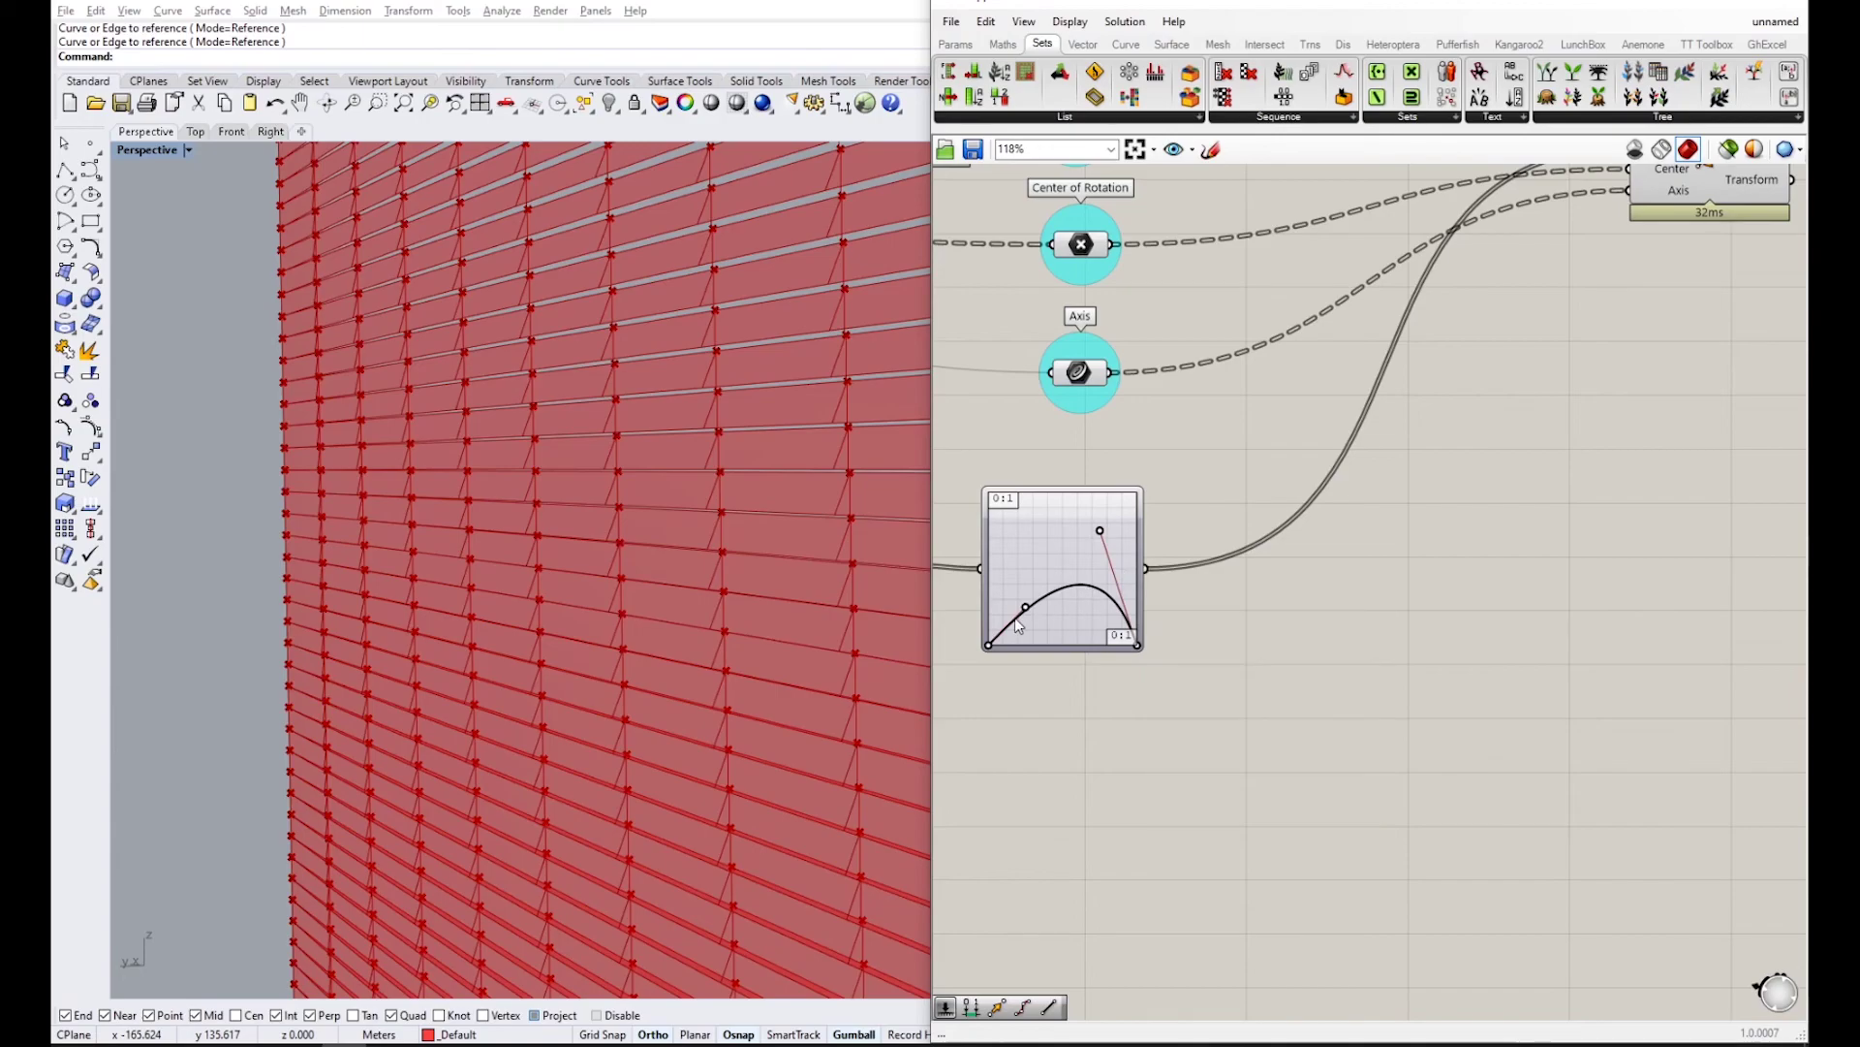
pyautogui.moveTo(1028, 611); pyautogui.dragTo(1107, 492)
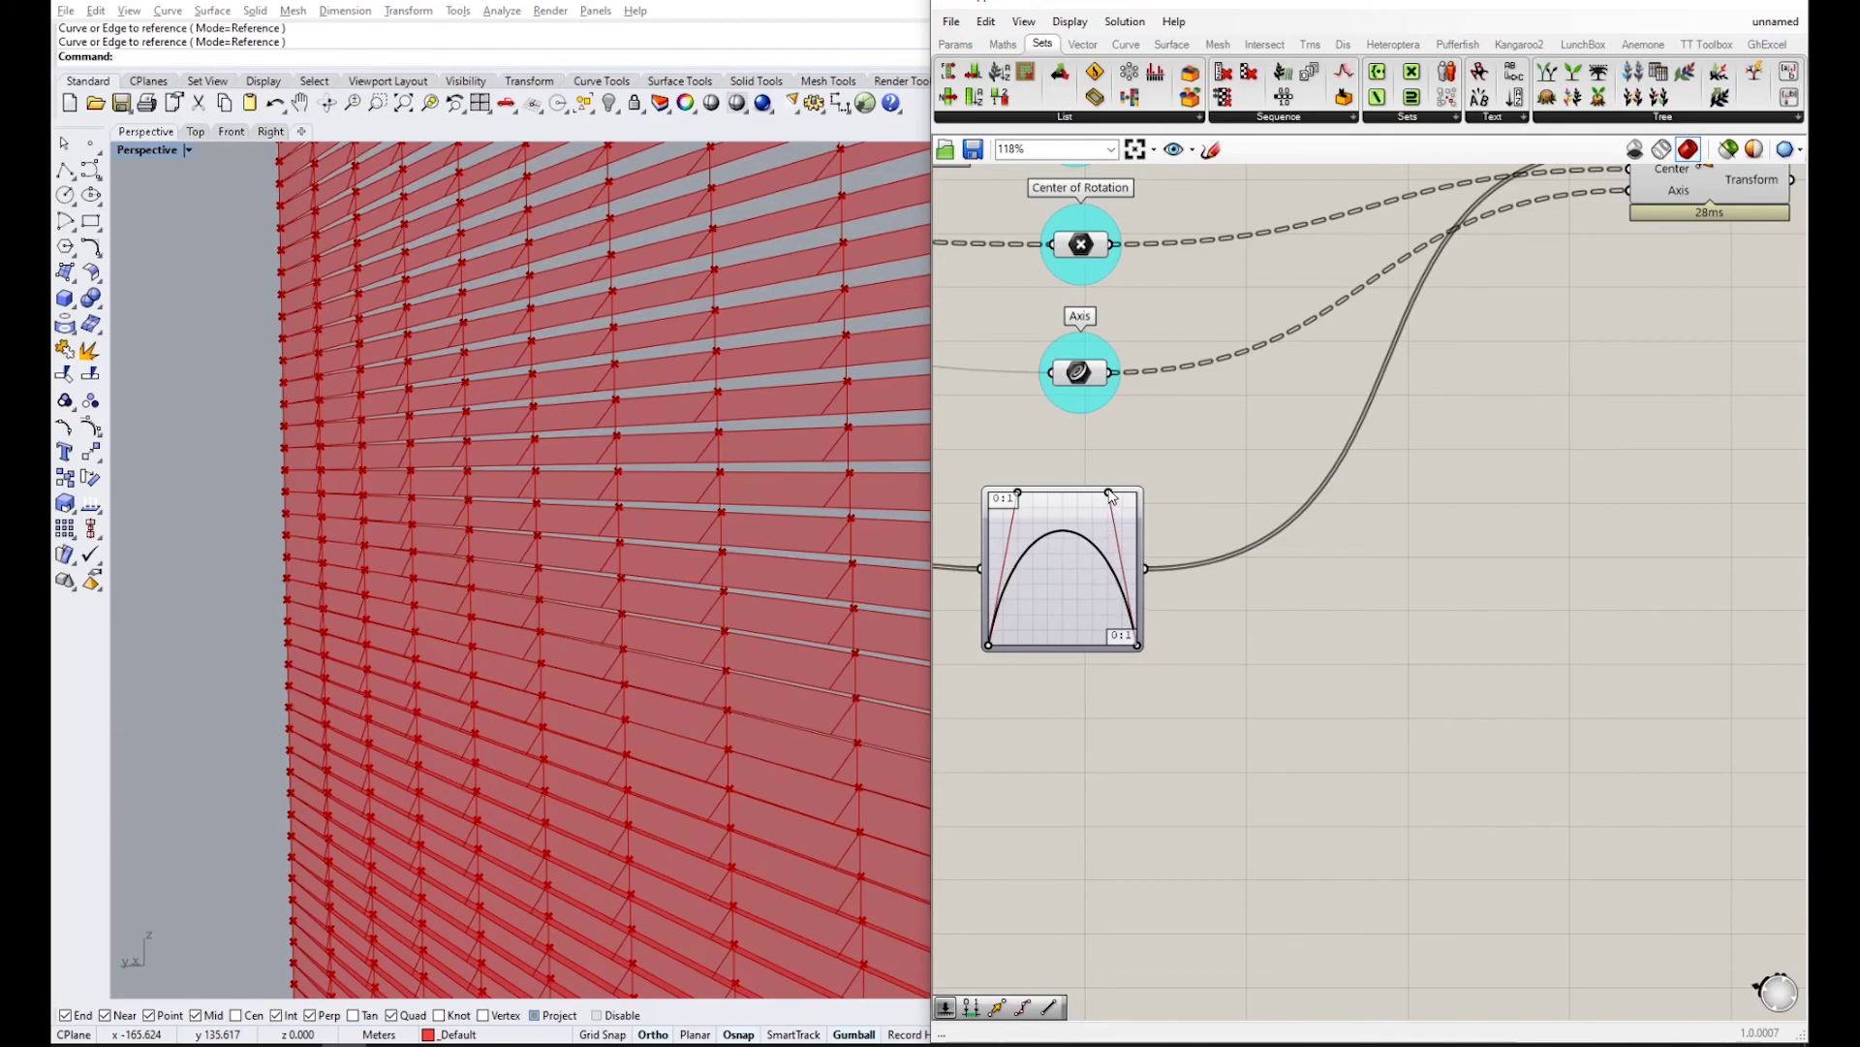
# - Turn off the preview of the Profile Curve, Center of Rotation and Axis parameters
pyautogui.scroll(-6, 616, 549)
pyautogui.moveTo(620, 547); pyautogui.dragTo(722, 415, button='right')
pyautogui.scroll(-4, 1182, 399)
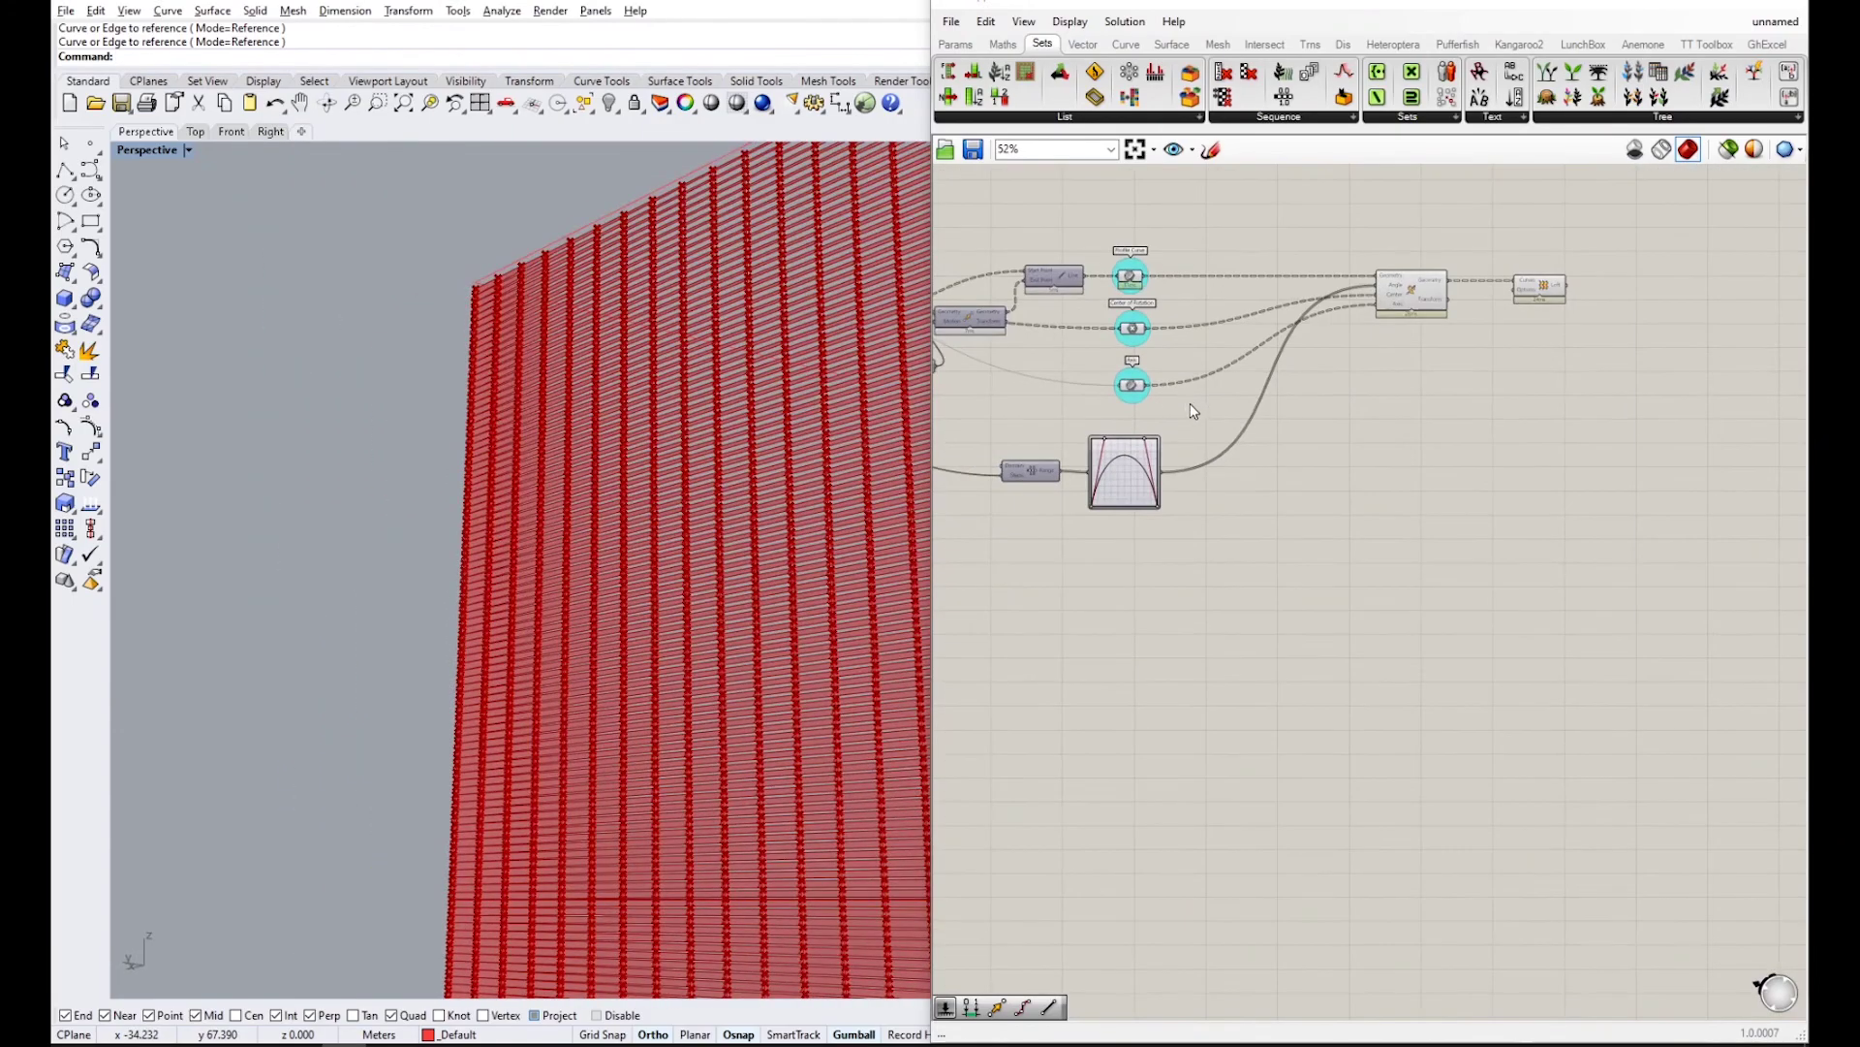
pyautogui.moveTo(1190, 405); pyautogui.dragTo(1213, 488, button='right')
pyautogui.scroll(3, 1214, 487)
pyautogui.moveTo(1212, 487); pyautogui.dragTo(1075, 223)
pyautogui.press('space')
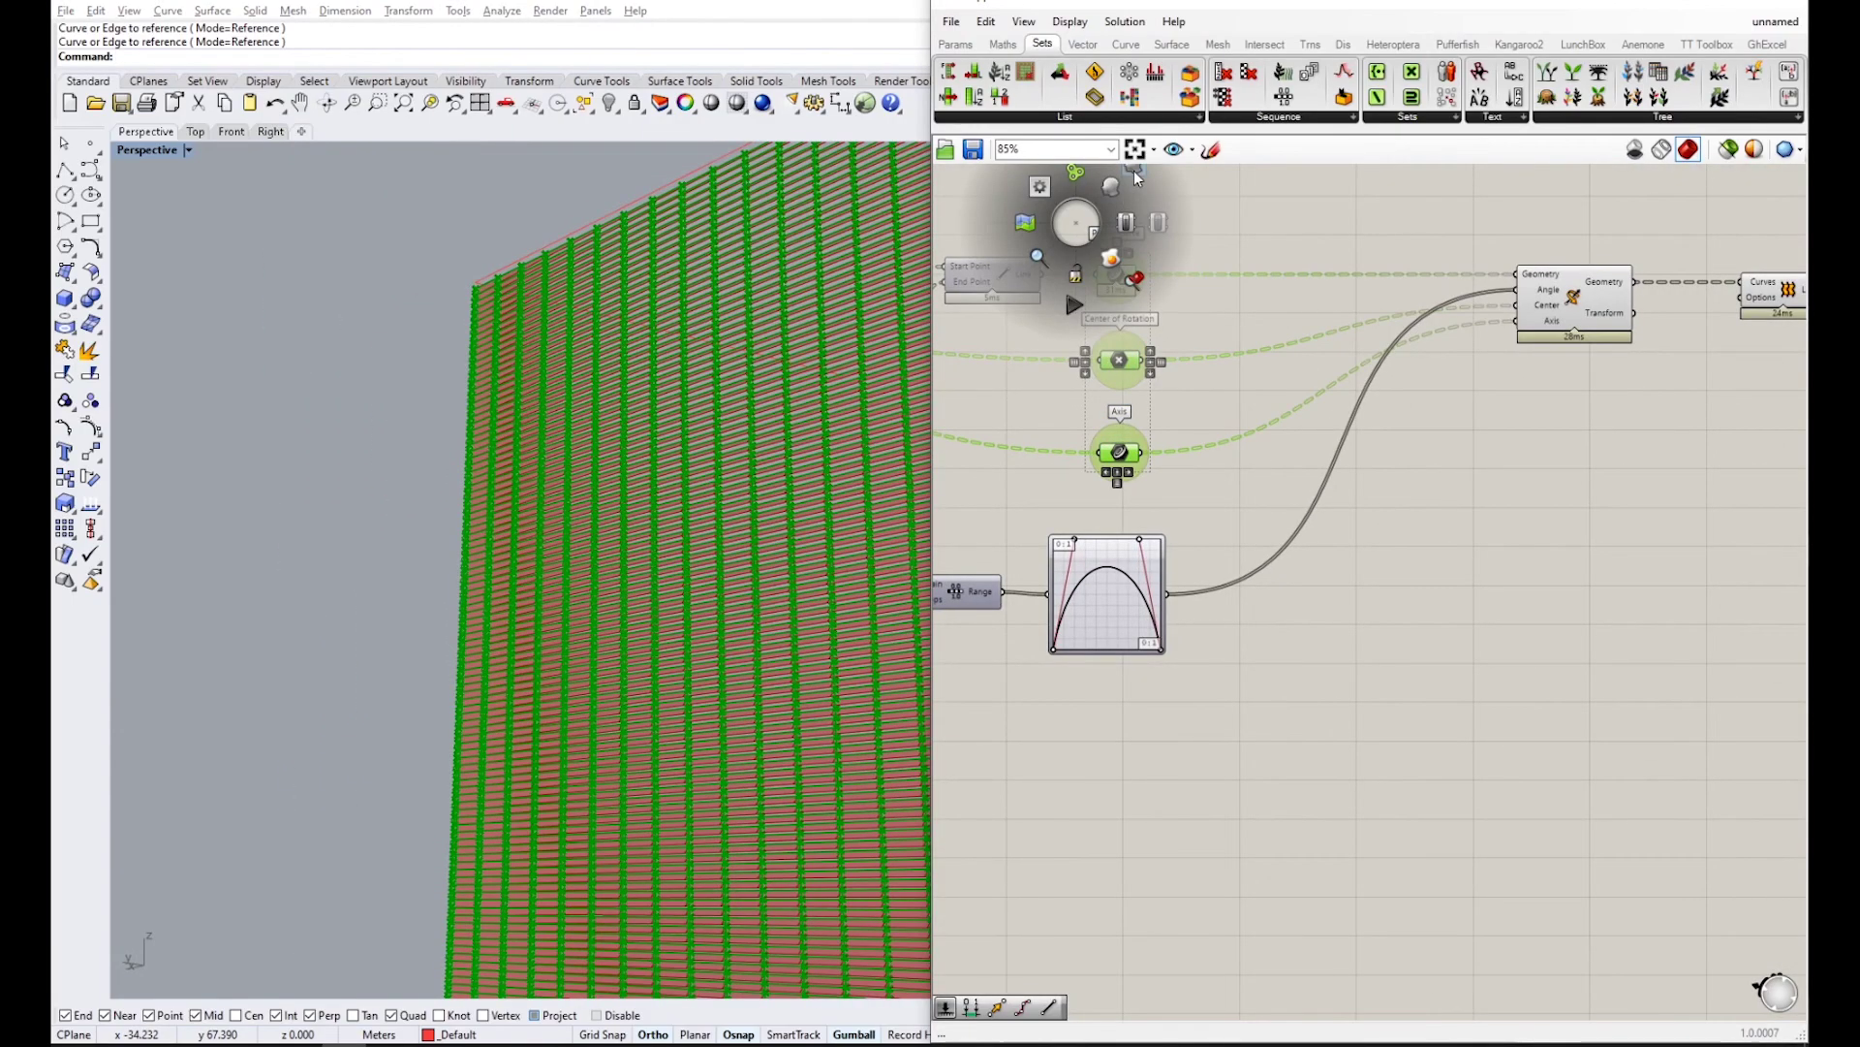
pyautogui.click(1136, 177)
# - Spread the two upper Bezier handles of the Graph Mapper outward to broaden the arch
pyautogui.moveTo(805, 357); pyautogui.dragTo(698, 266, button='right')
pyautogui.scroll(5, 785, 230)
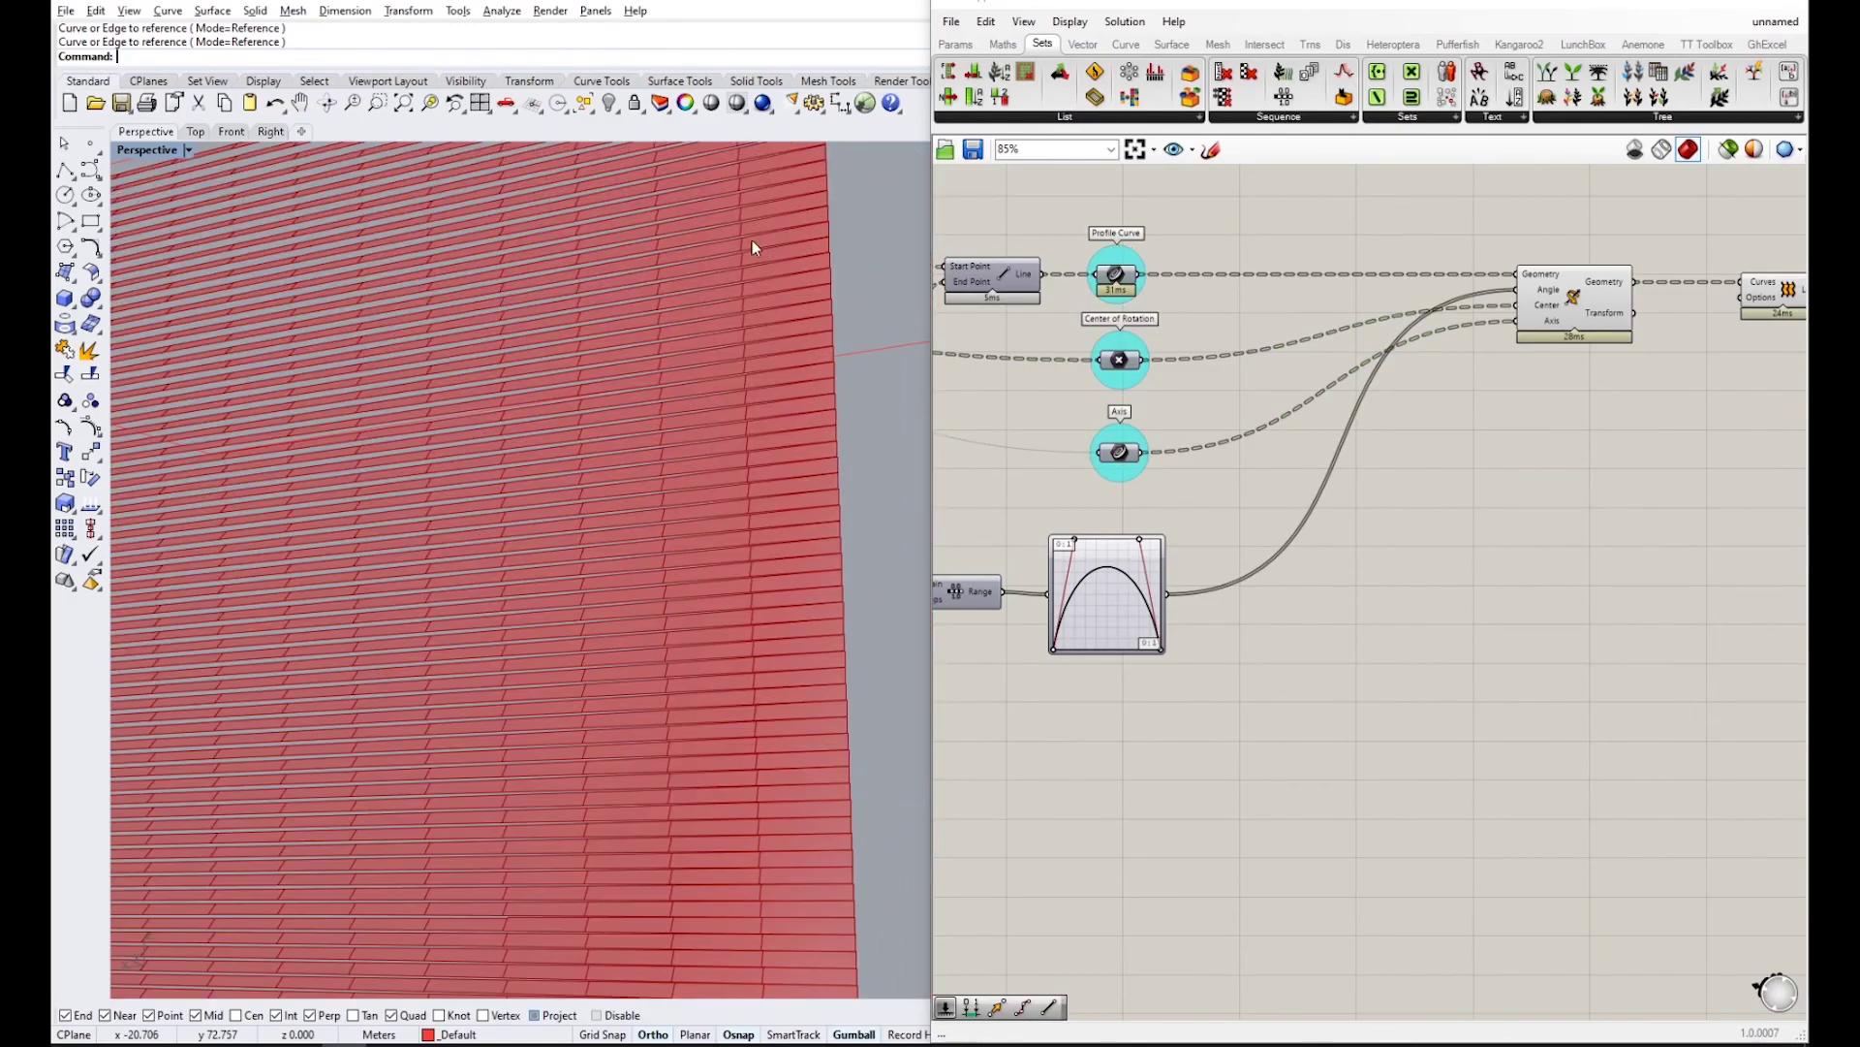
pyautogui.scroll(-4, 752, 248)
pyautogui.moveTo(627, 337); pyautogui.dragTo(674, 243, button='right')
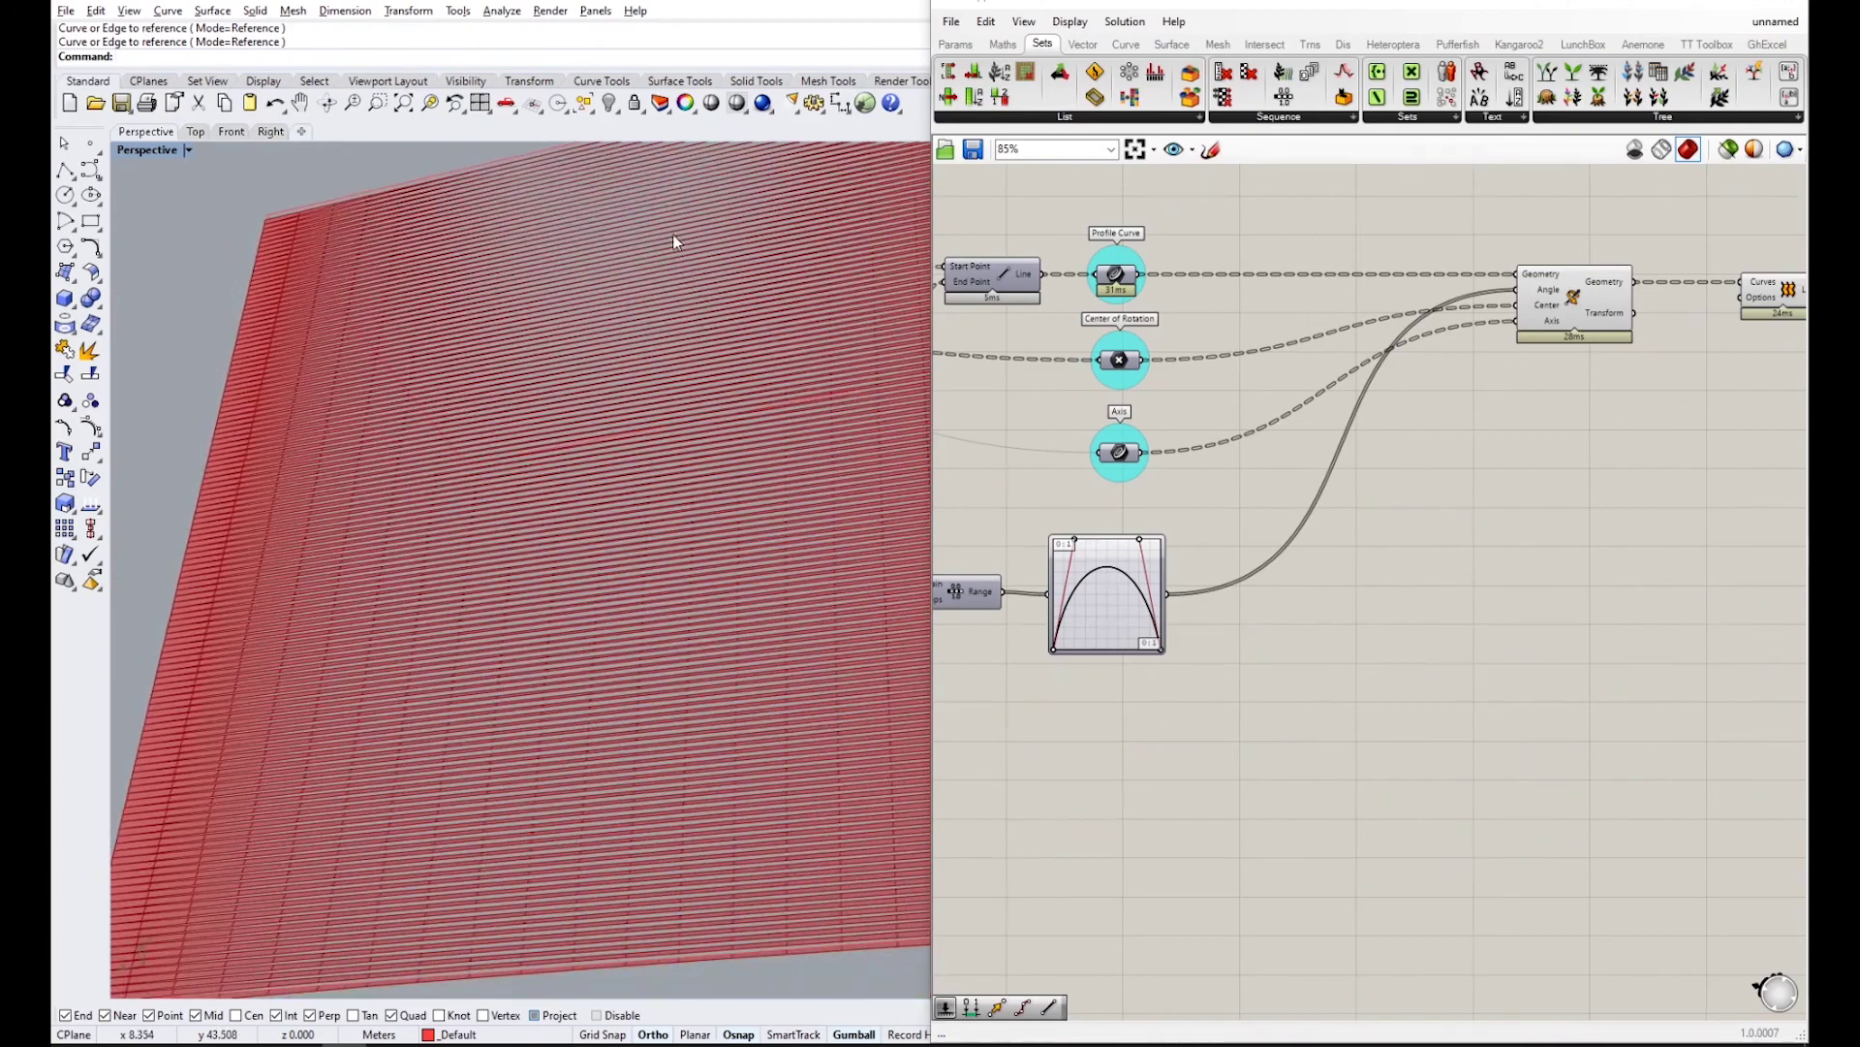
pyautogui.scroll(-5, 351, 261)
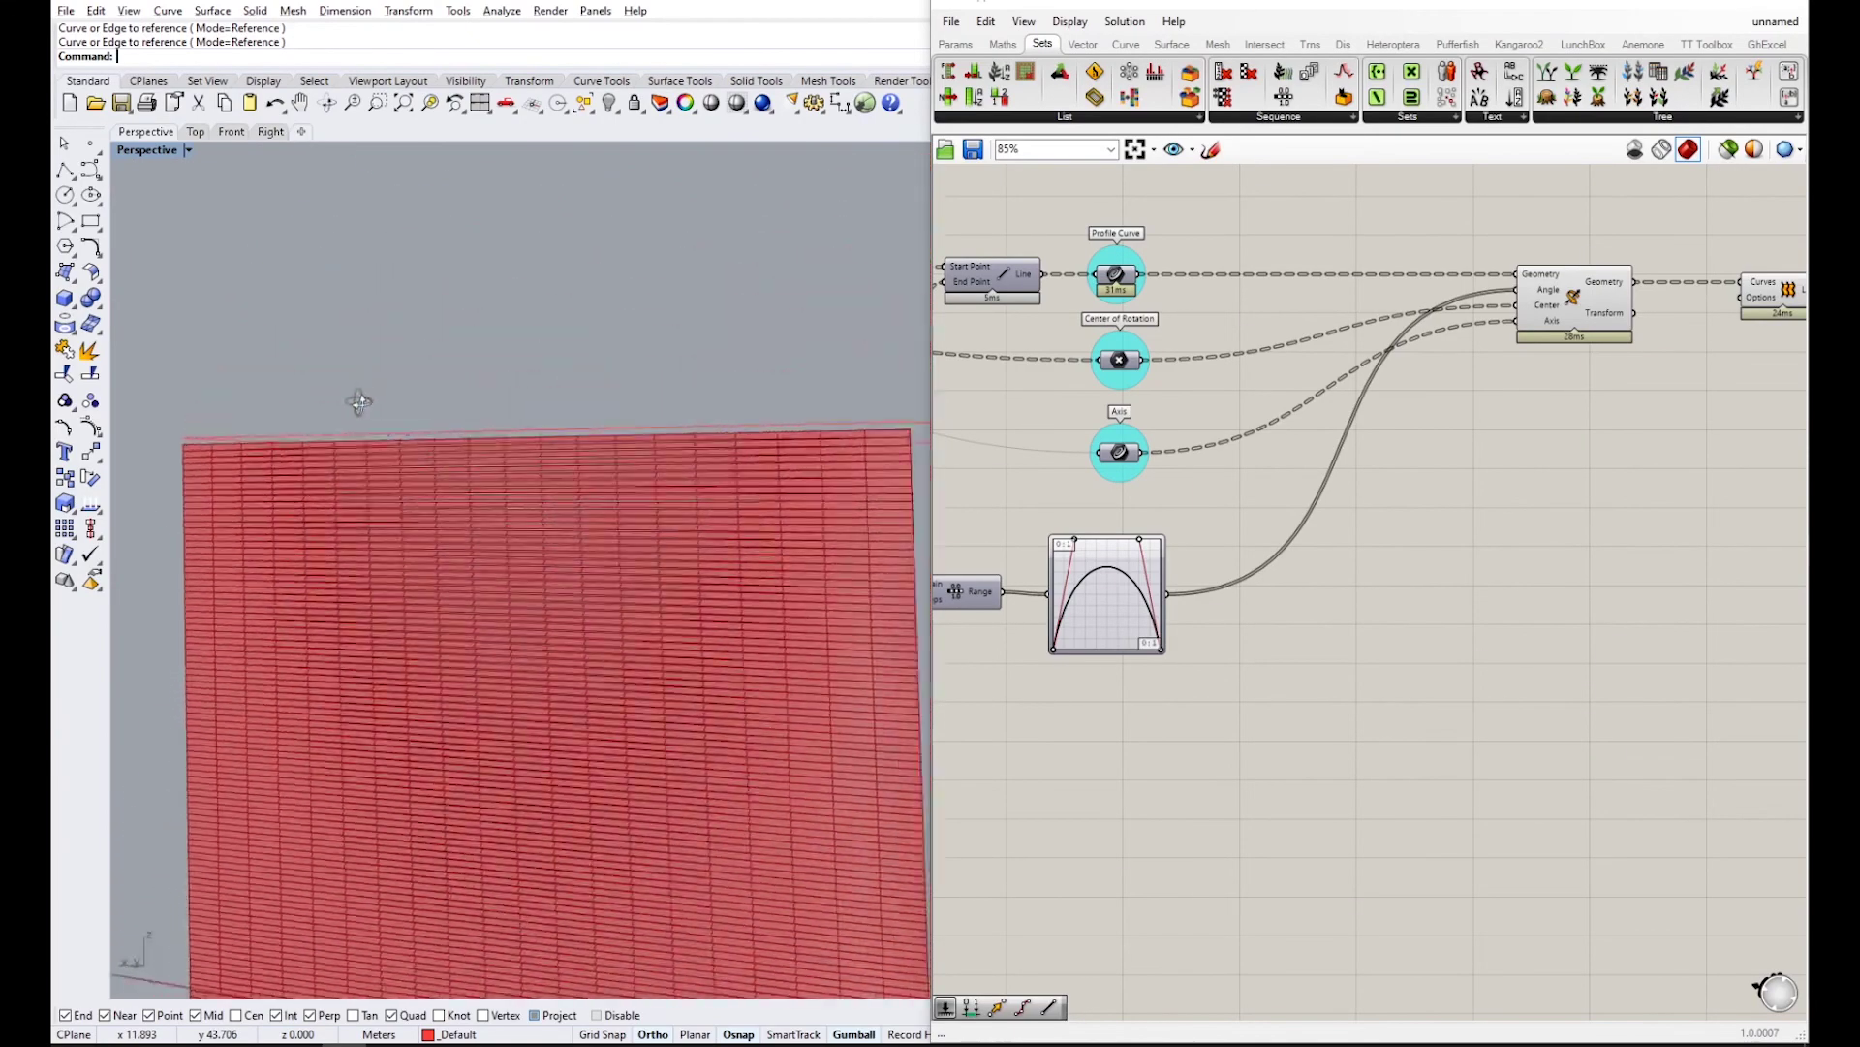
pyautogui.scroll(5, 1066, 567)
pyautogui.moveTo(1097, 480)
pyautogui.mouseDown()
pyautogui.moveTo(1012, 464)
pyautogui.moveTo(1067, 468)
pyautogui.mouseUp()
pyautogui.moveTo(1302, 477); pyautogui.dragTo(1343, 480)
pyautogui.scroll(-5, 1342, 479)
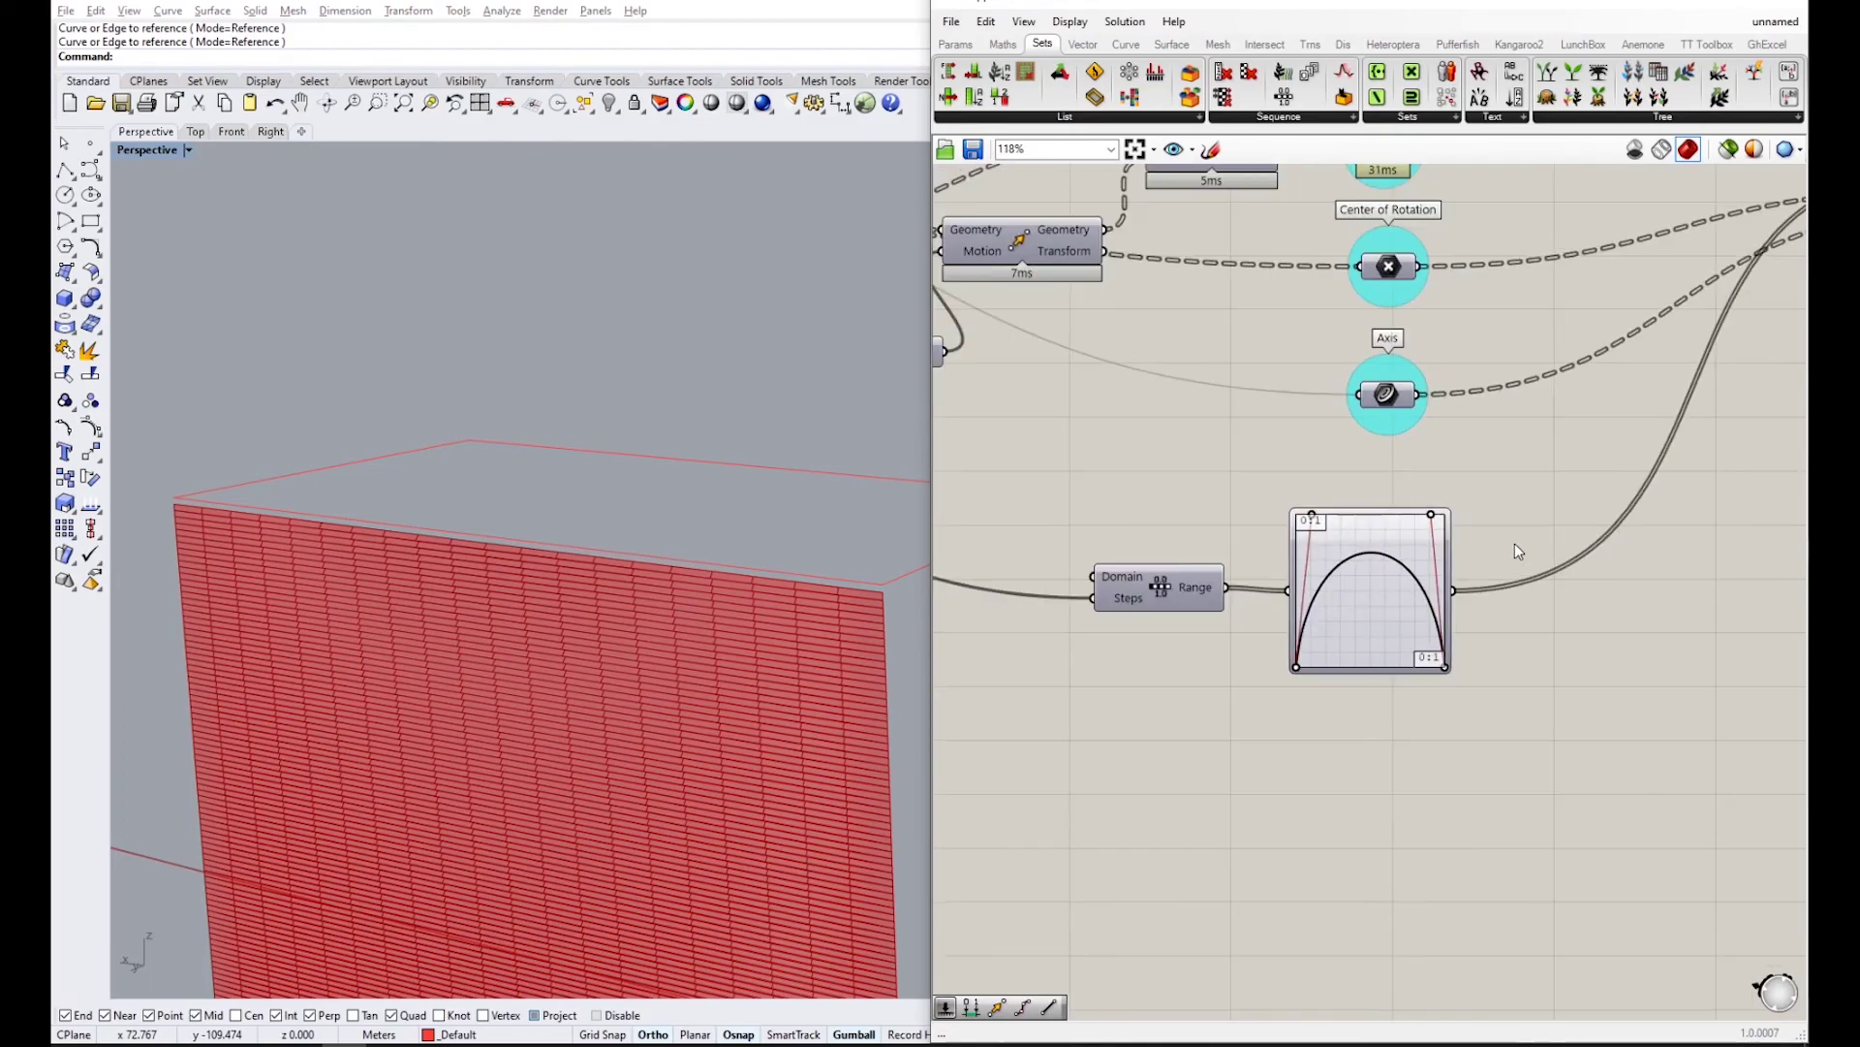
# - Add a Panel and connect the Graph Mapper's output to it
pyautogui.scroll(2, 1293, 582)
pyautogui.doubleClick(1465, 608)
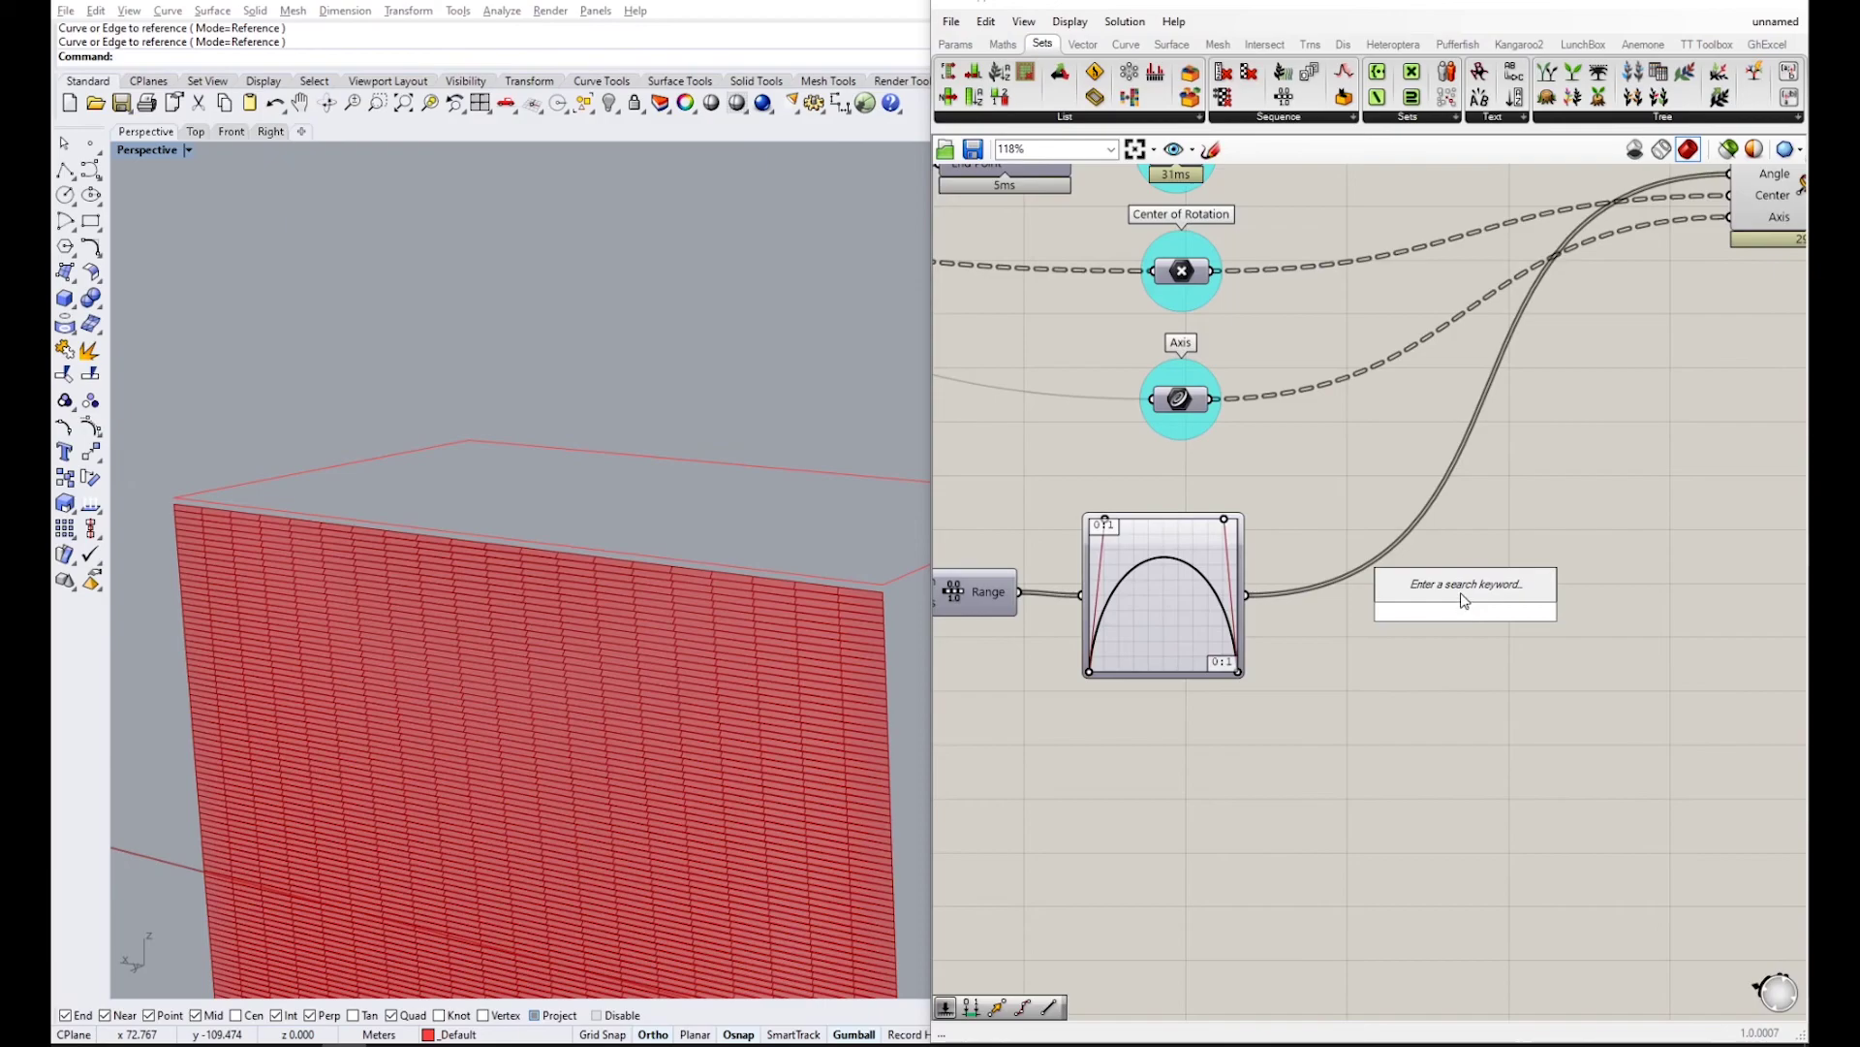
pyautogui.doubleClick(1516, 536)
pyautogui.write('//')
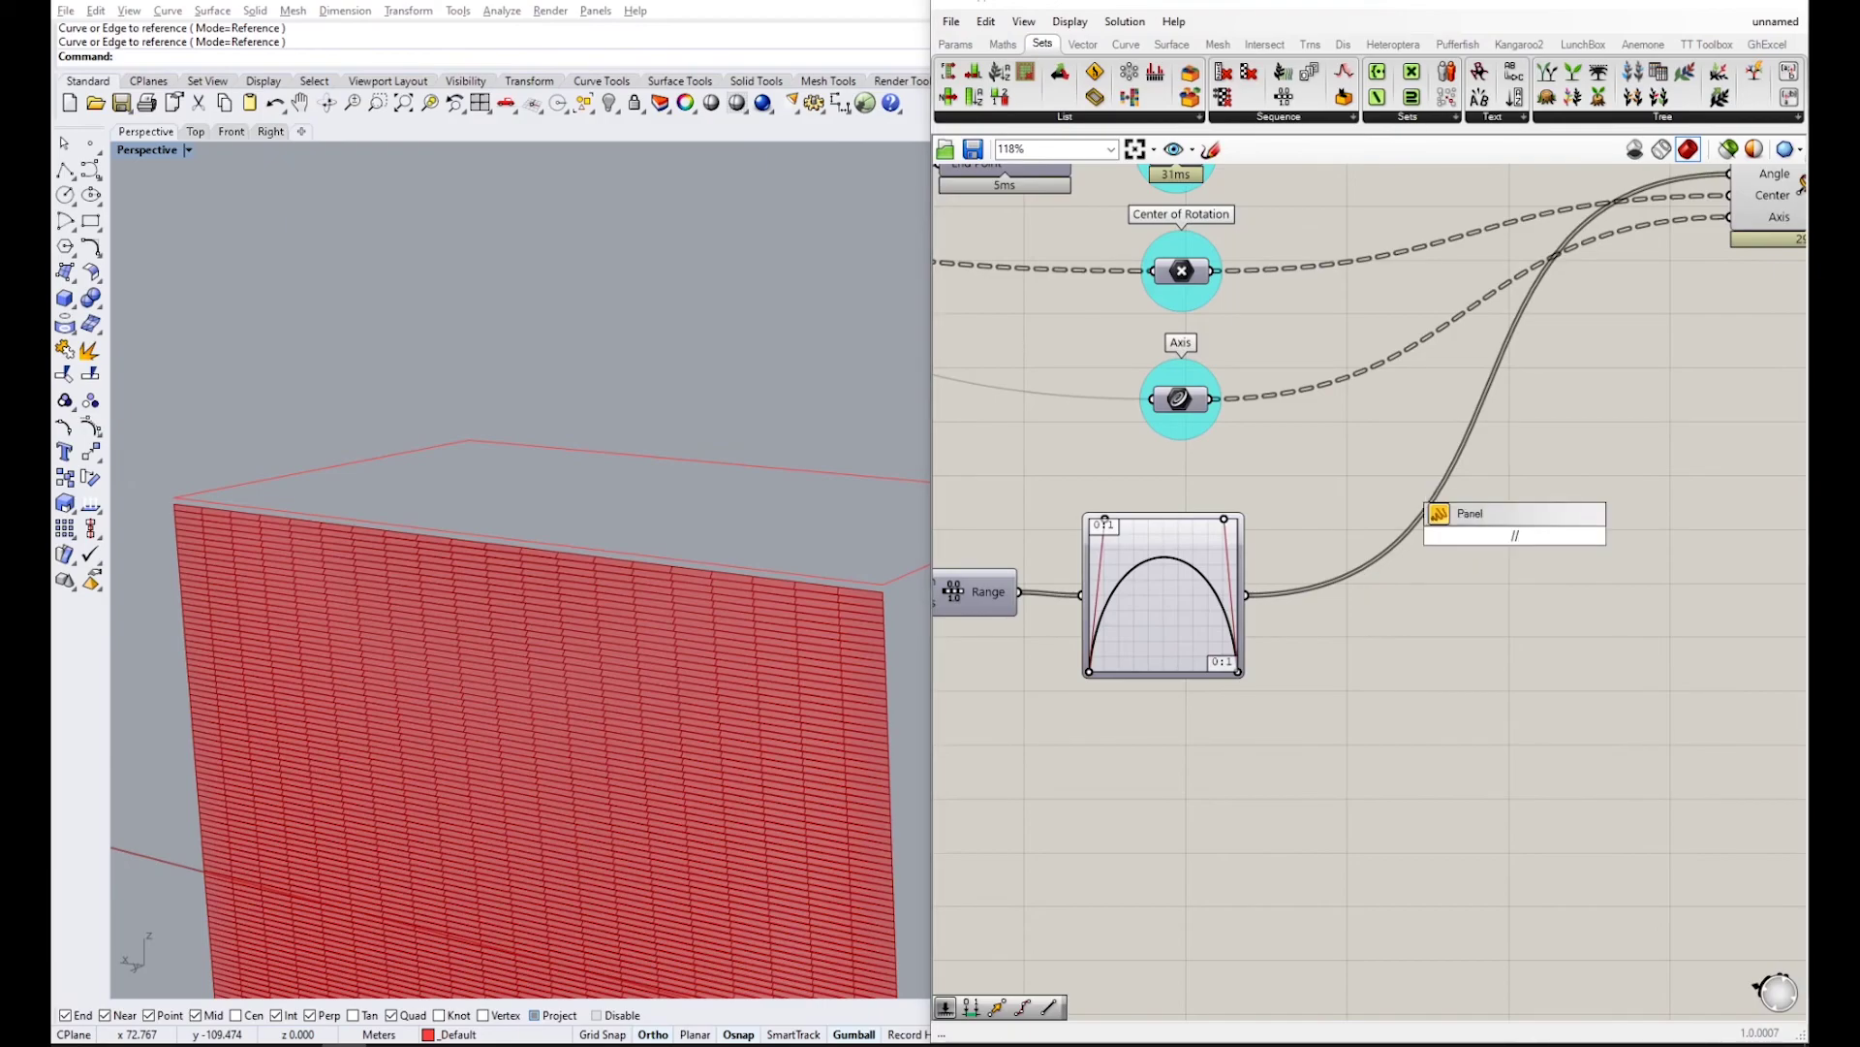
pyautogui.press('Return')
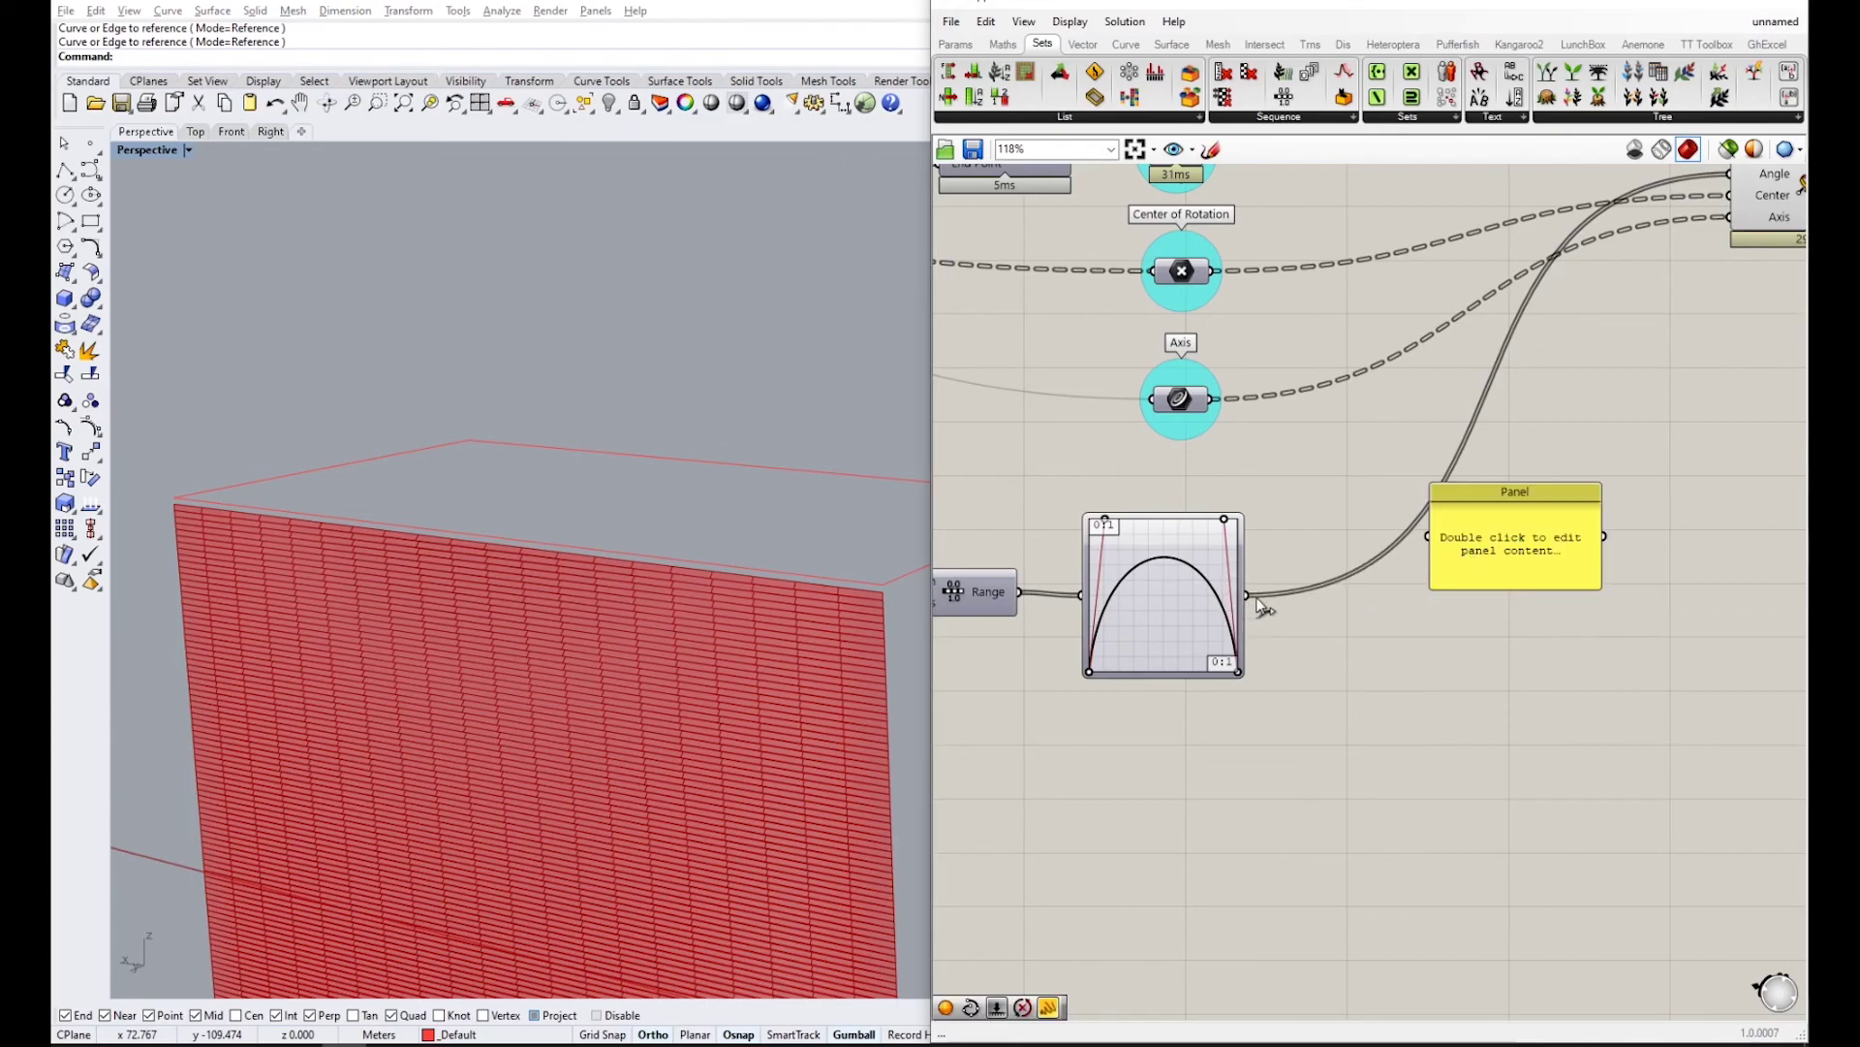
pyautogui.moveTo(1247, 594); pyautogui.dragTo(1429, 538)
# - Enlarge the Panel to show the complete value list and move it clear of the Graph Mapper below the Angle wire
pyautogui.scroll(-3, 1429, 538)
pyautogui.moveTo(1270, 511); pyautogui.dragTo(1269, 739)
pyautogui.scroll(3, 1260, 494)
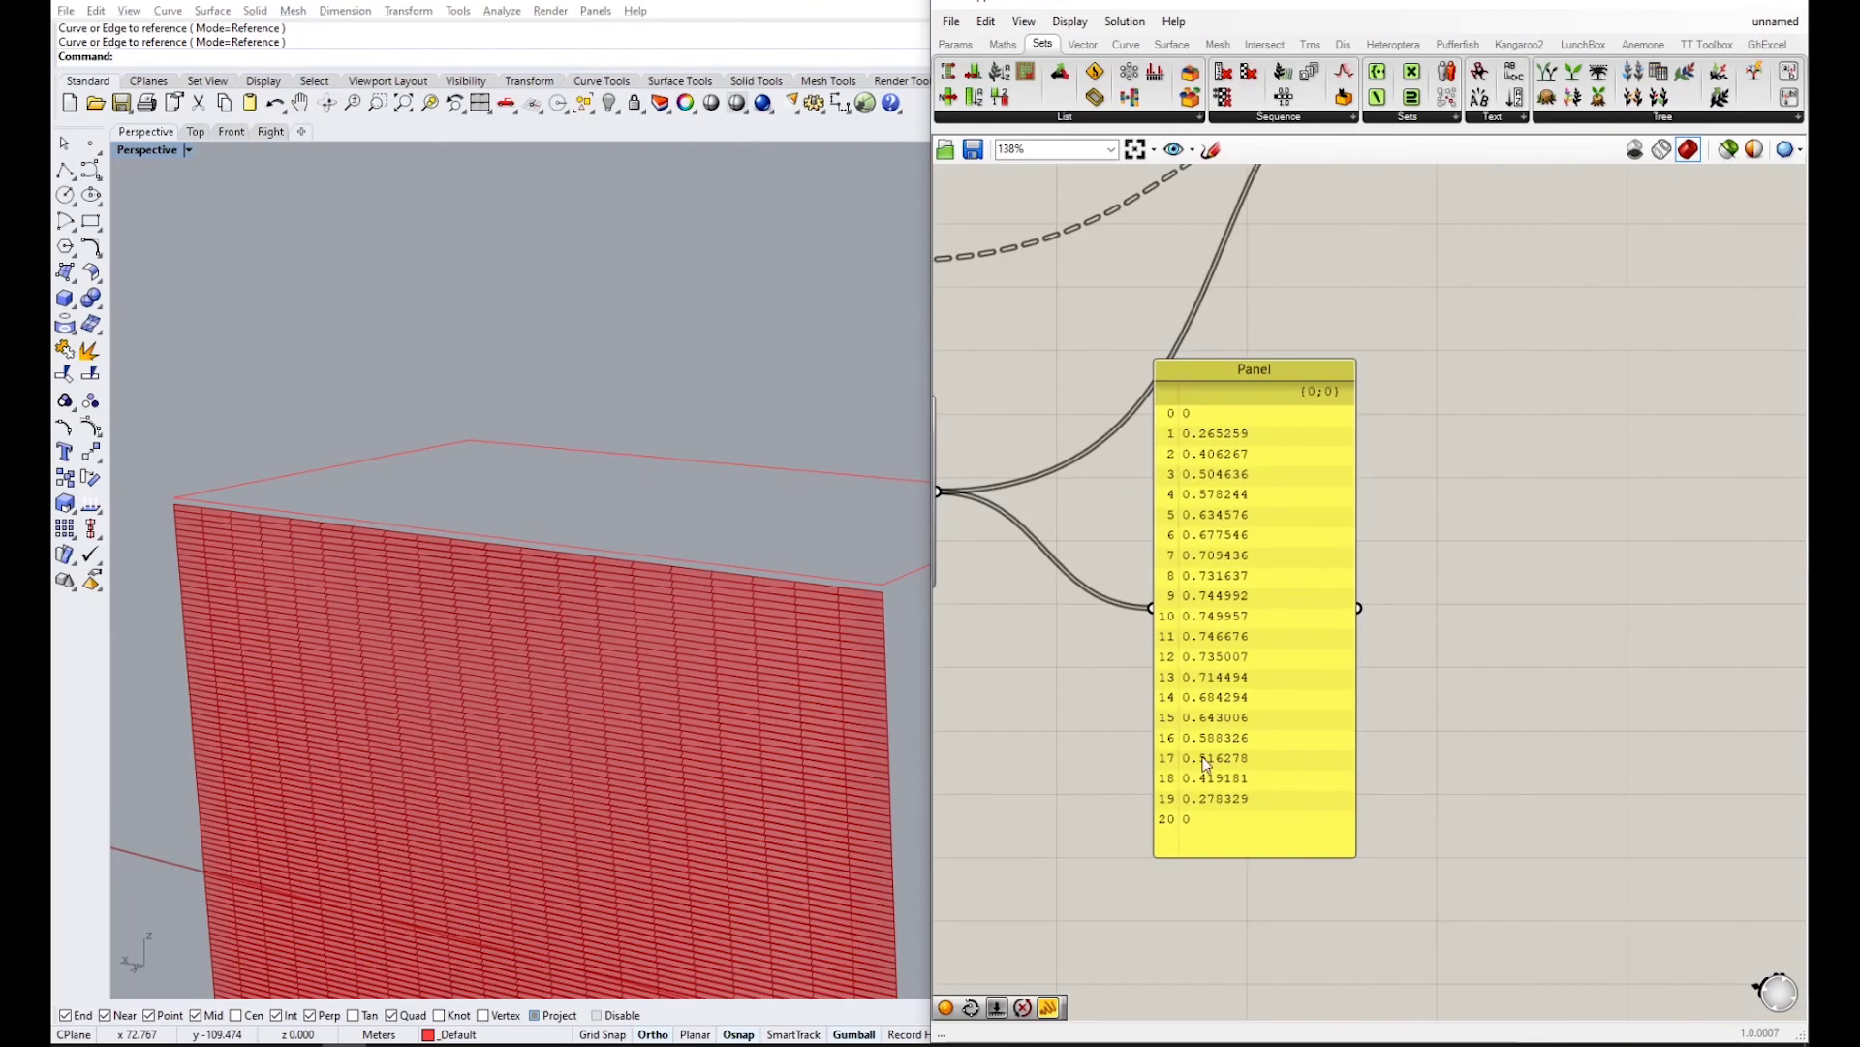
pyautogui.click(1195, 812)
pyautogui.scroll(-2, 1263, 665)
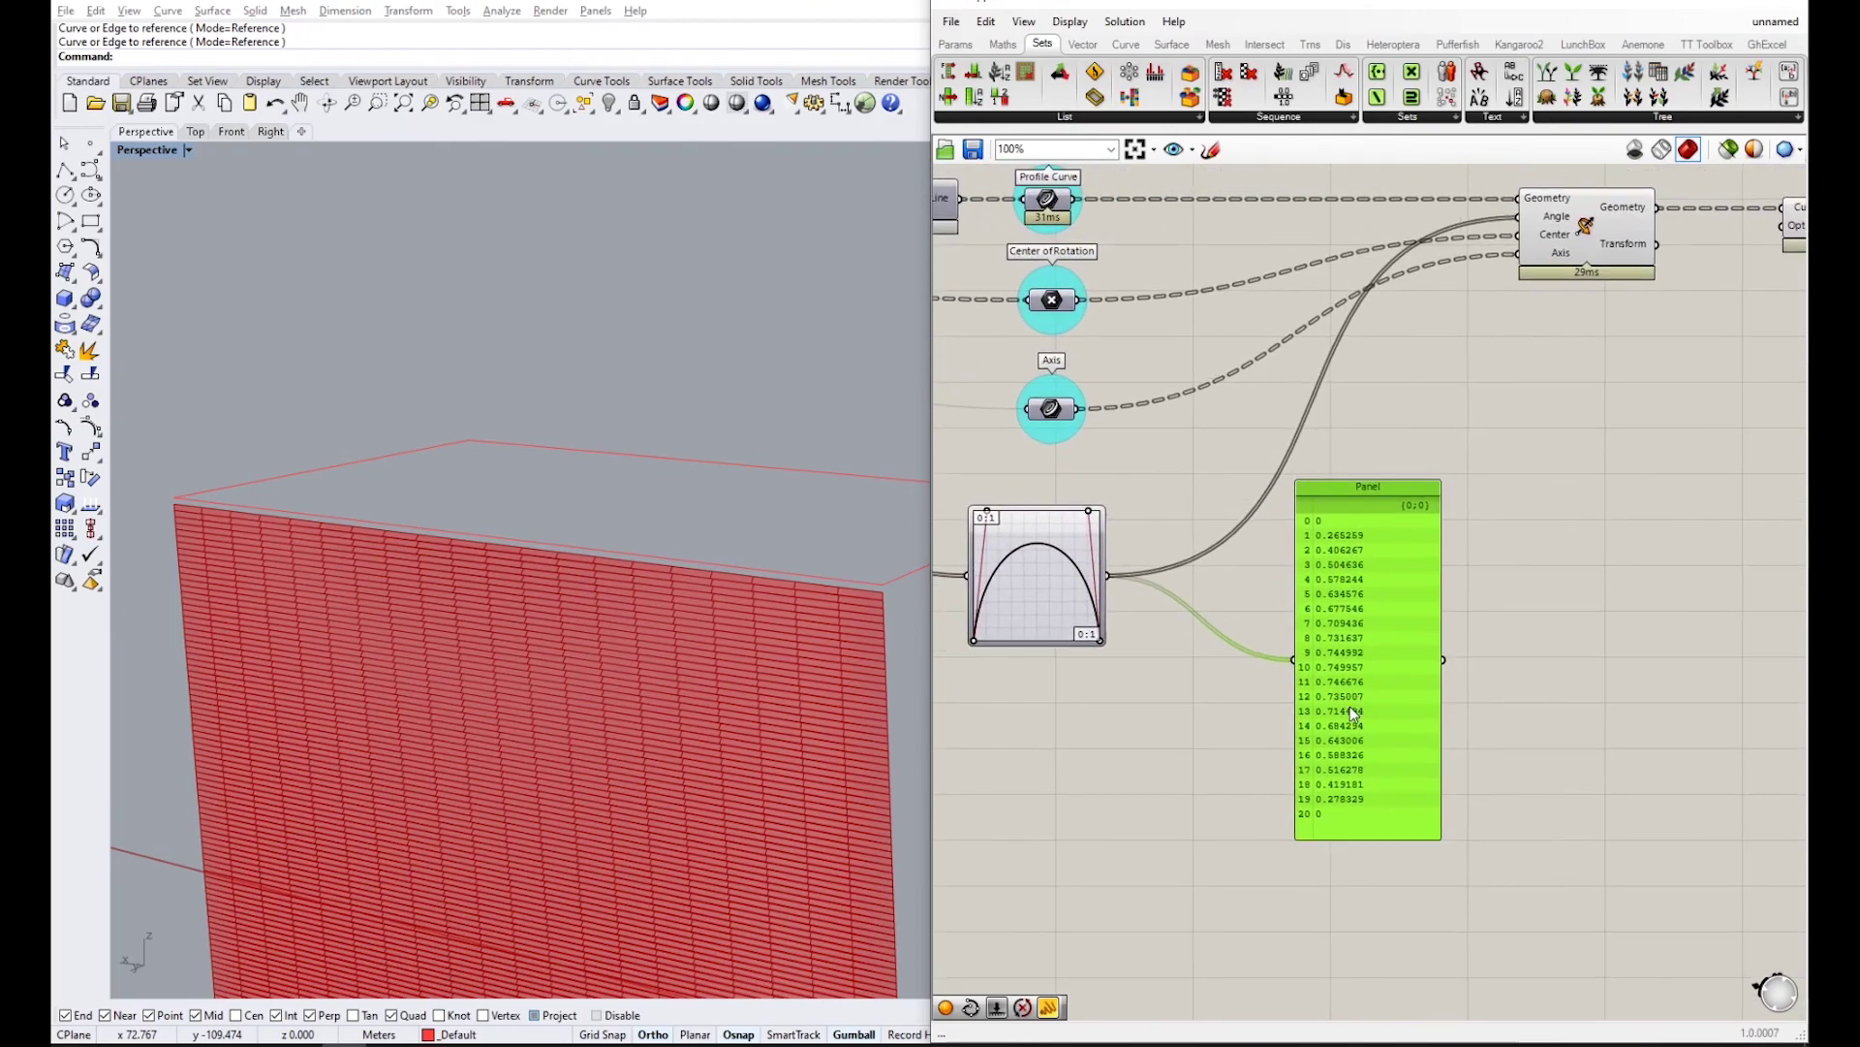
pyautogui.moveTo(1380, 625); pyautogui.dragTo(1407, 722)
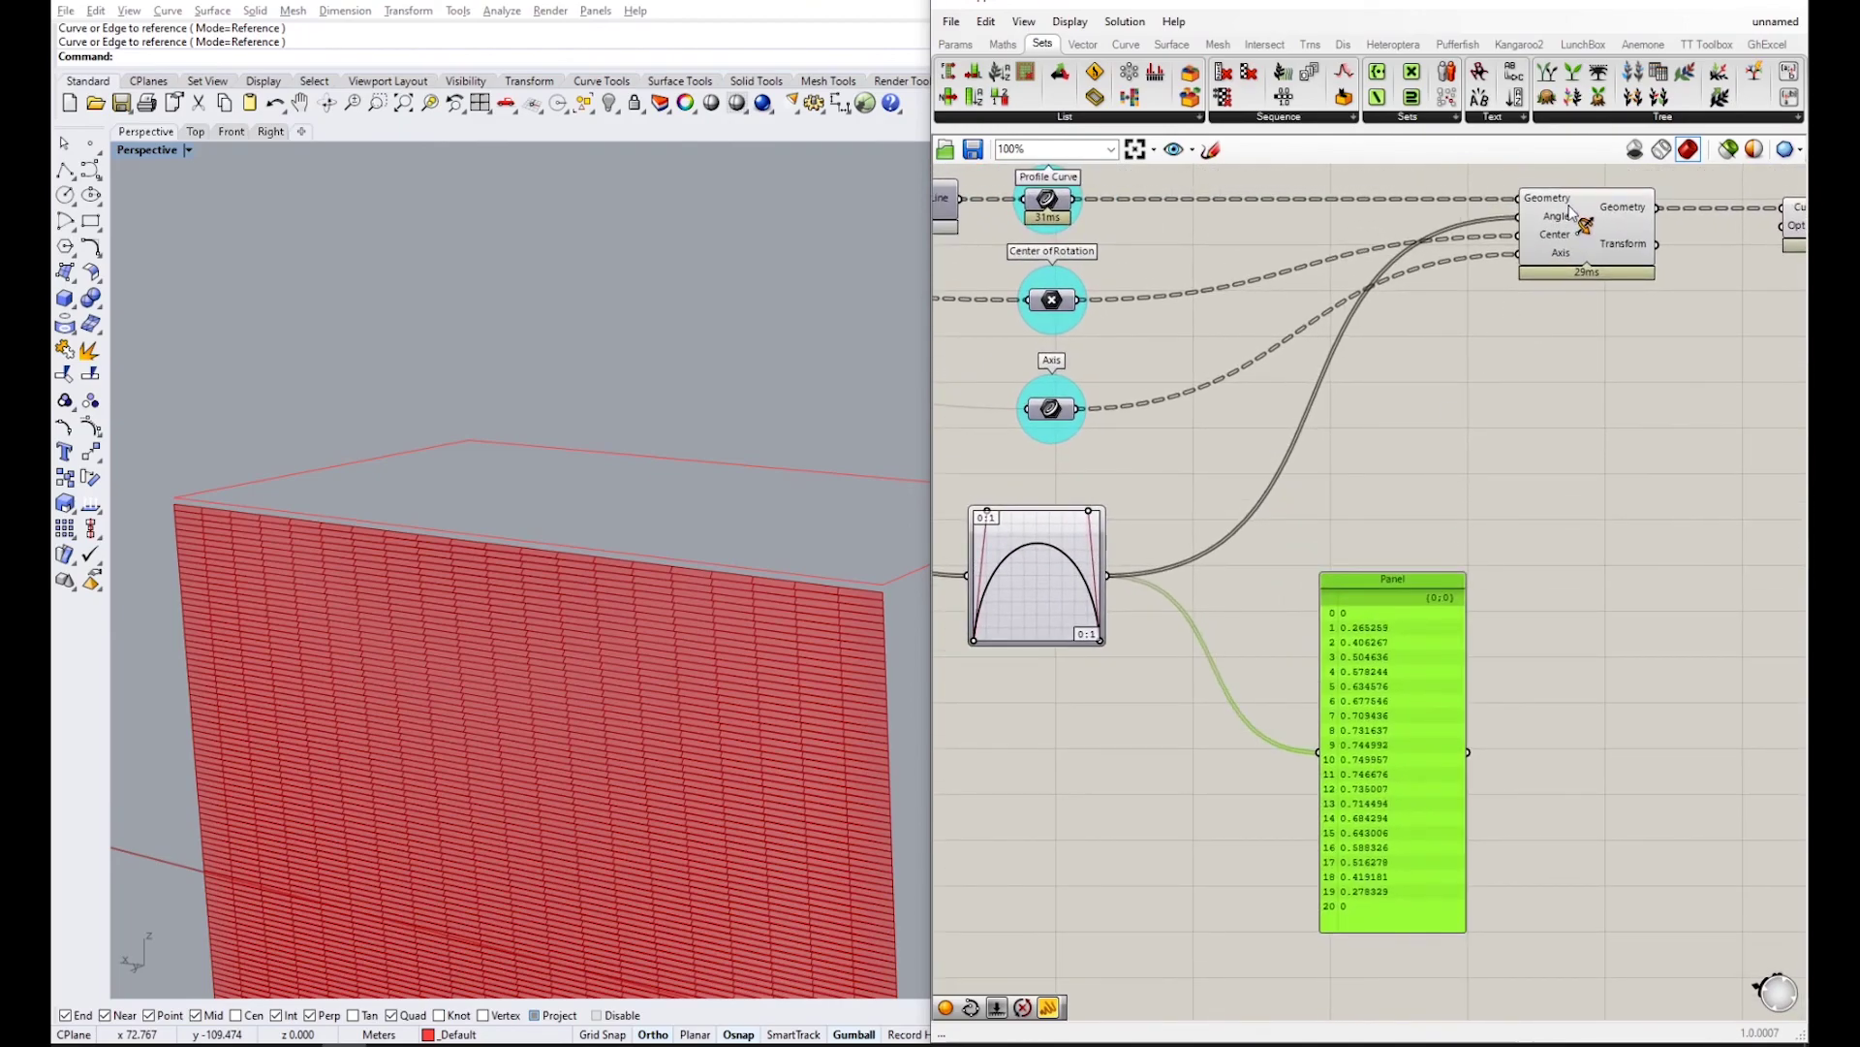
pyautogui.moveTo(1560, 223)
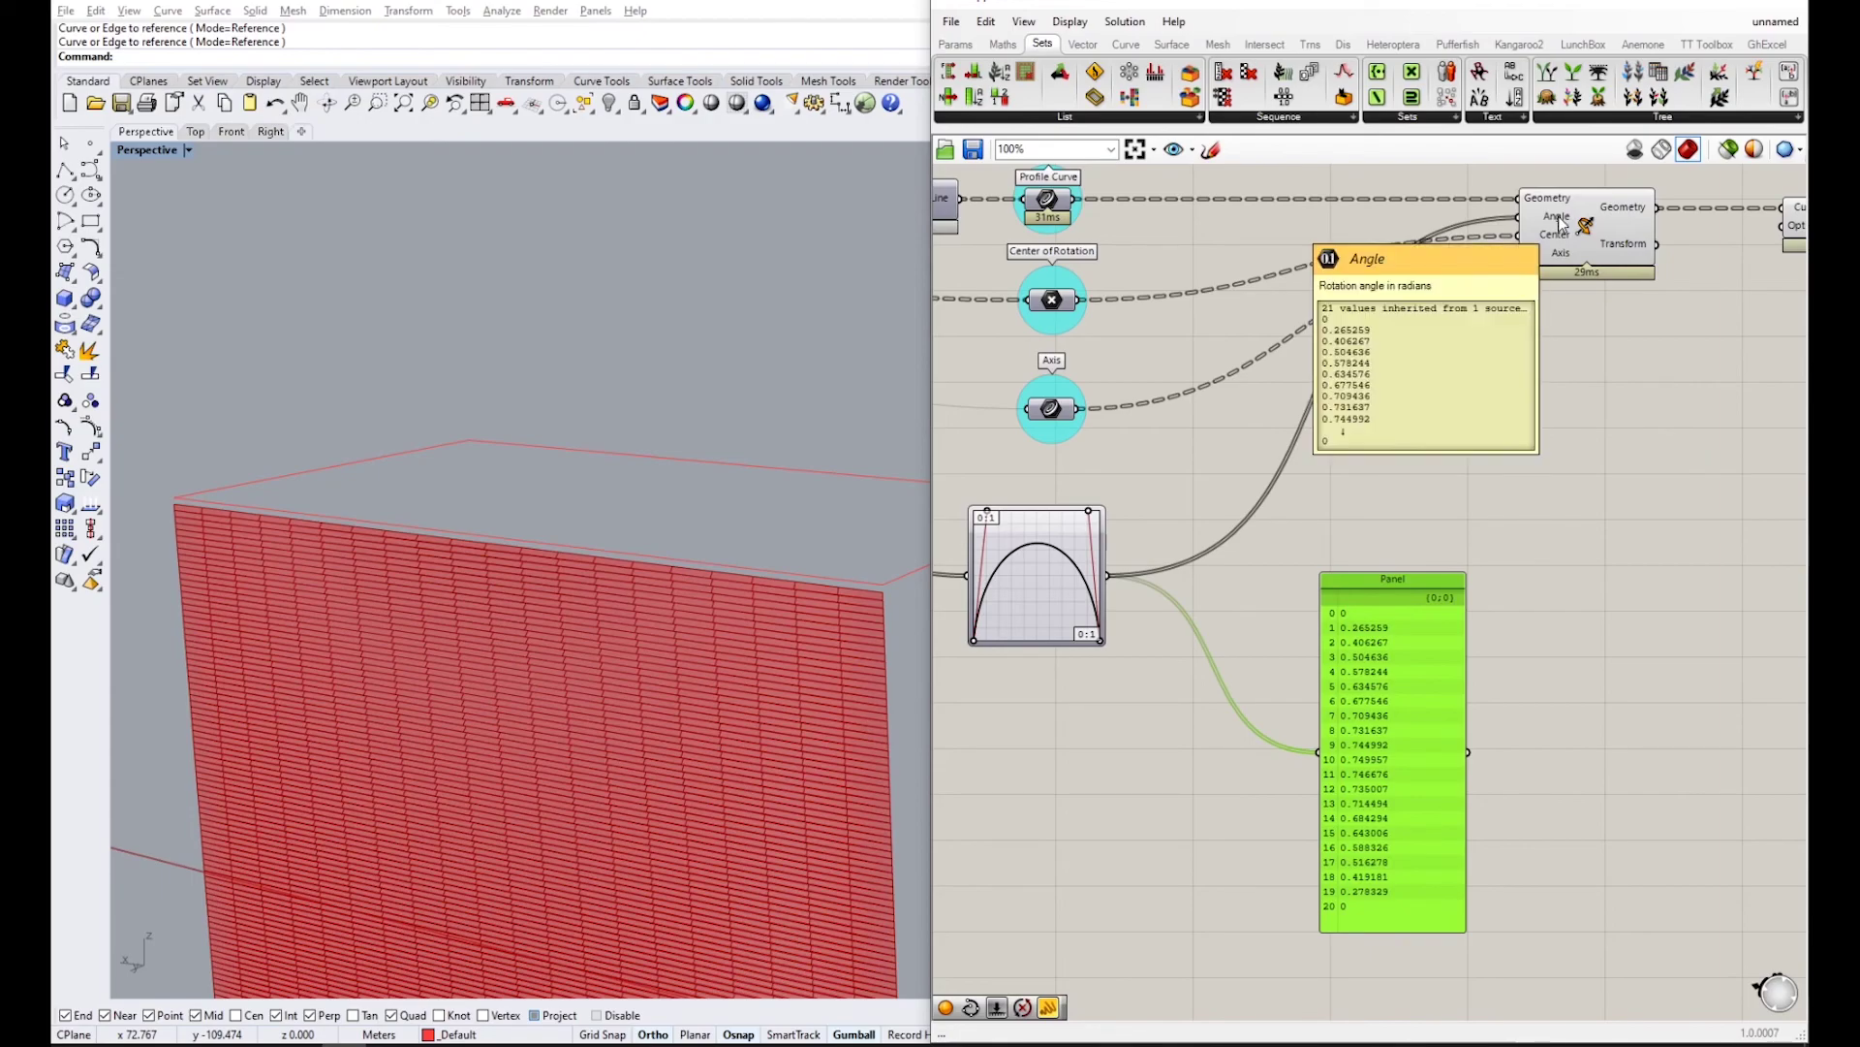
pyautogui.moveTo(786, 544); pyautogui.dragTo(385, 531, button='right')
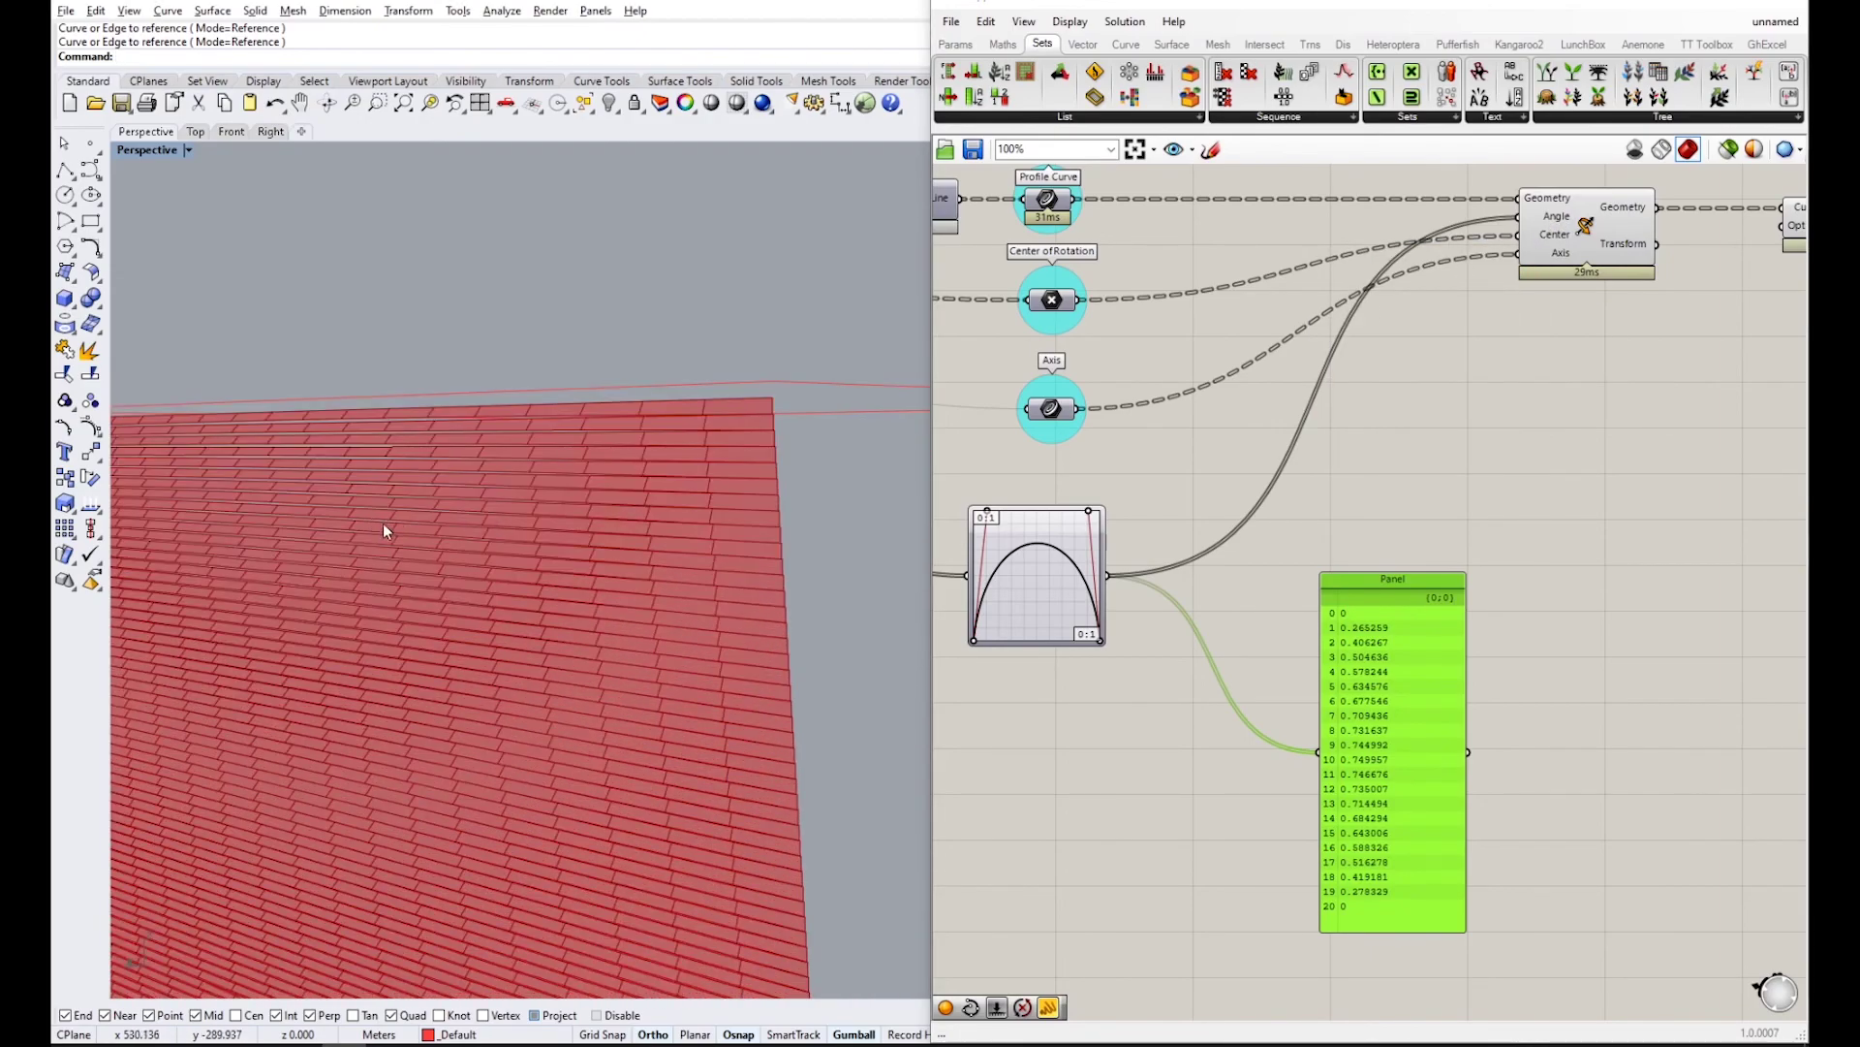
pyautogui.moveTo(1423, 729); pyautogui.dragTo(1498, 744)
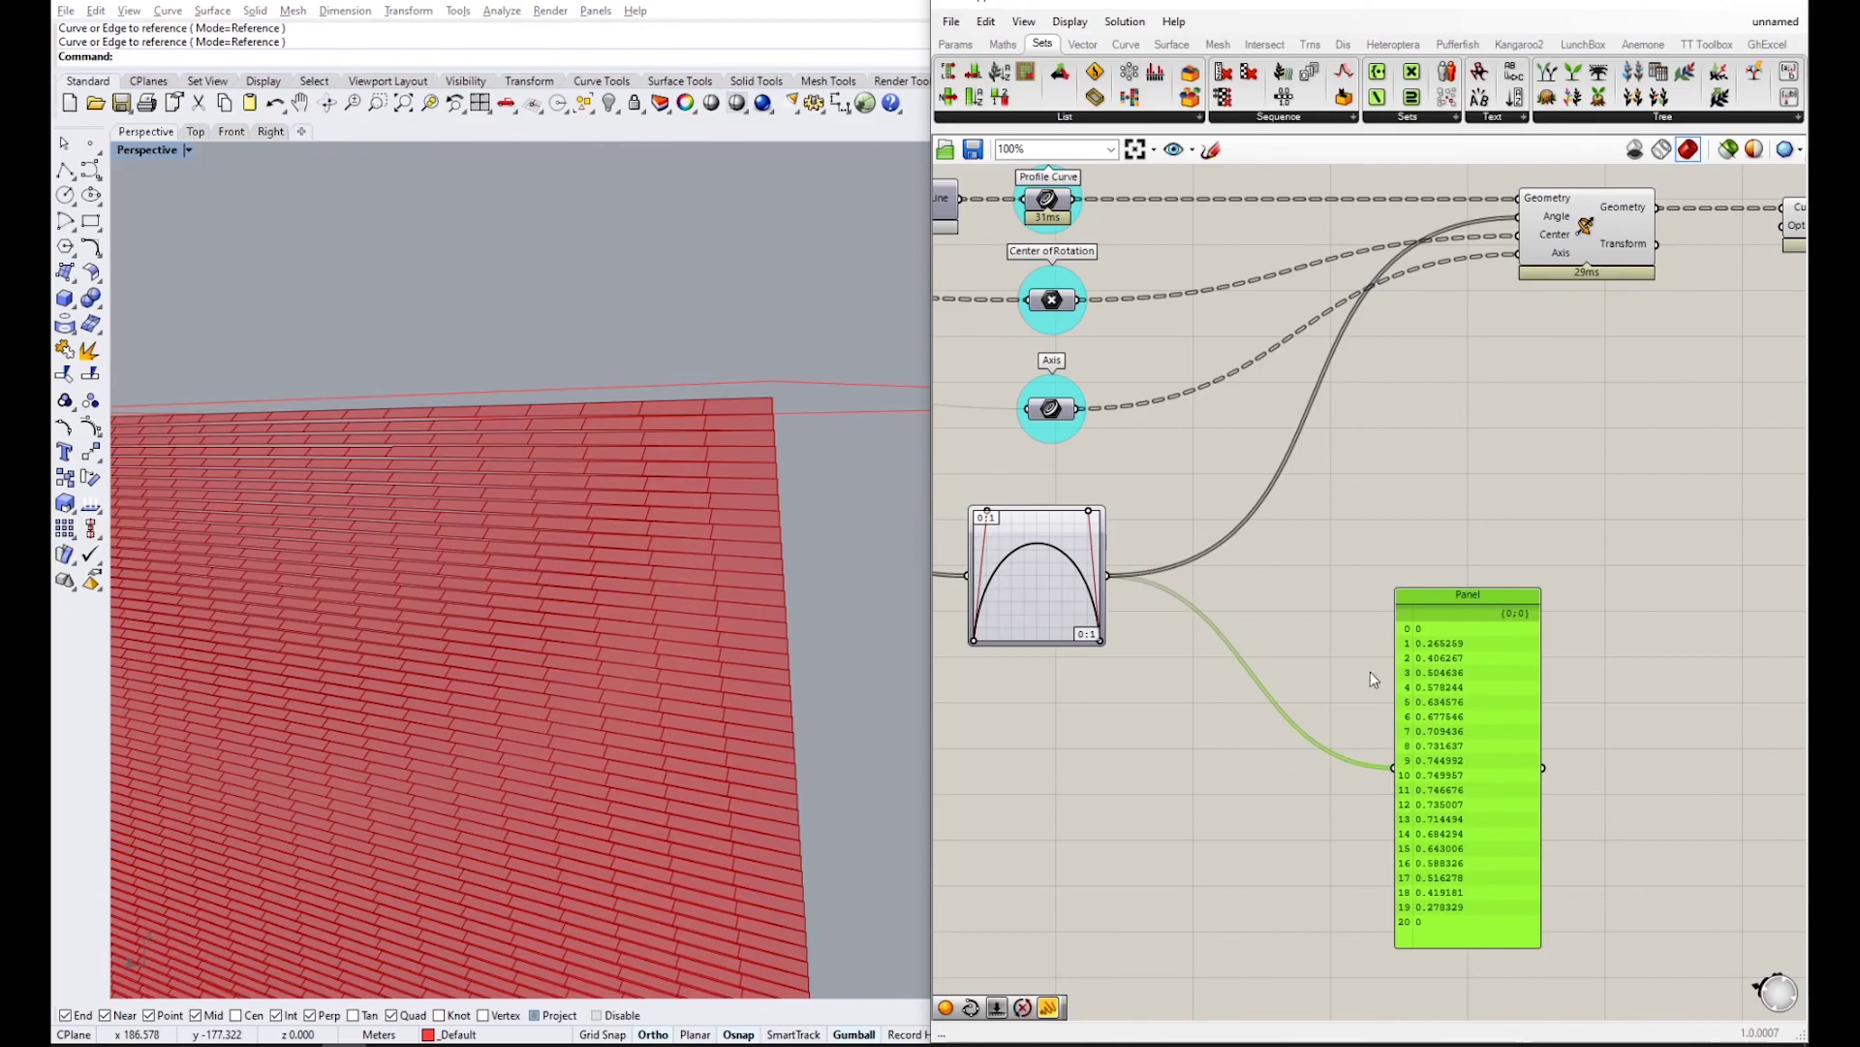
pyautogui.click(1316, 638)
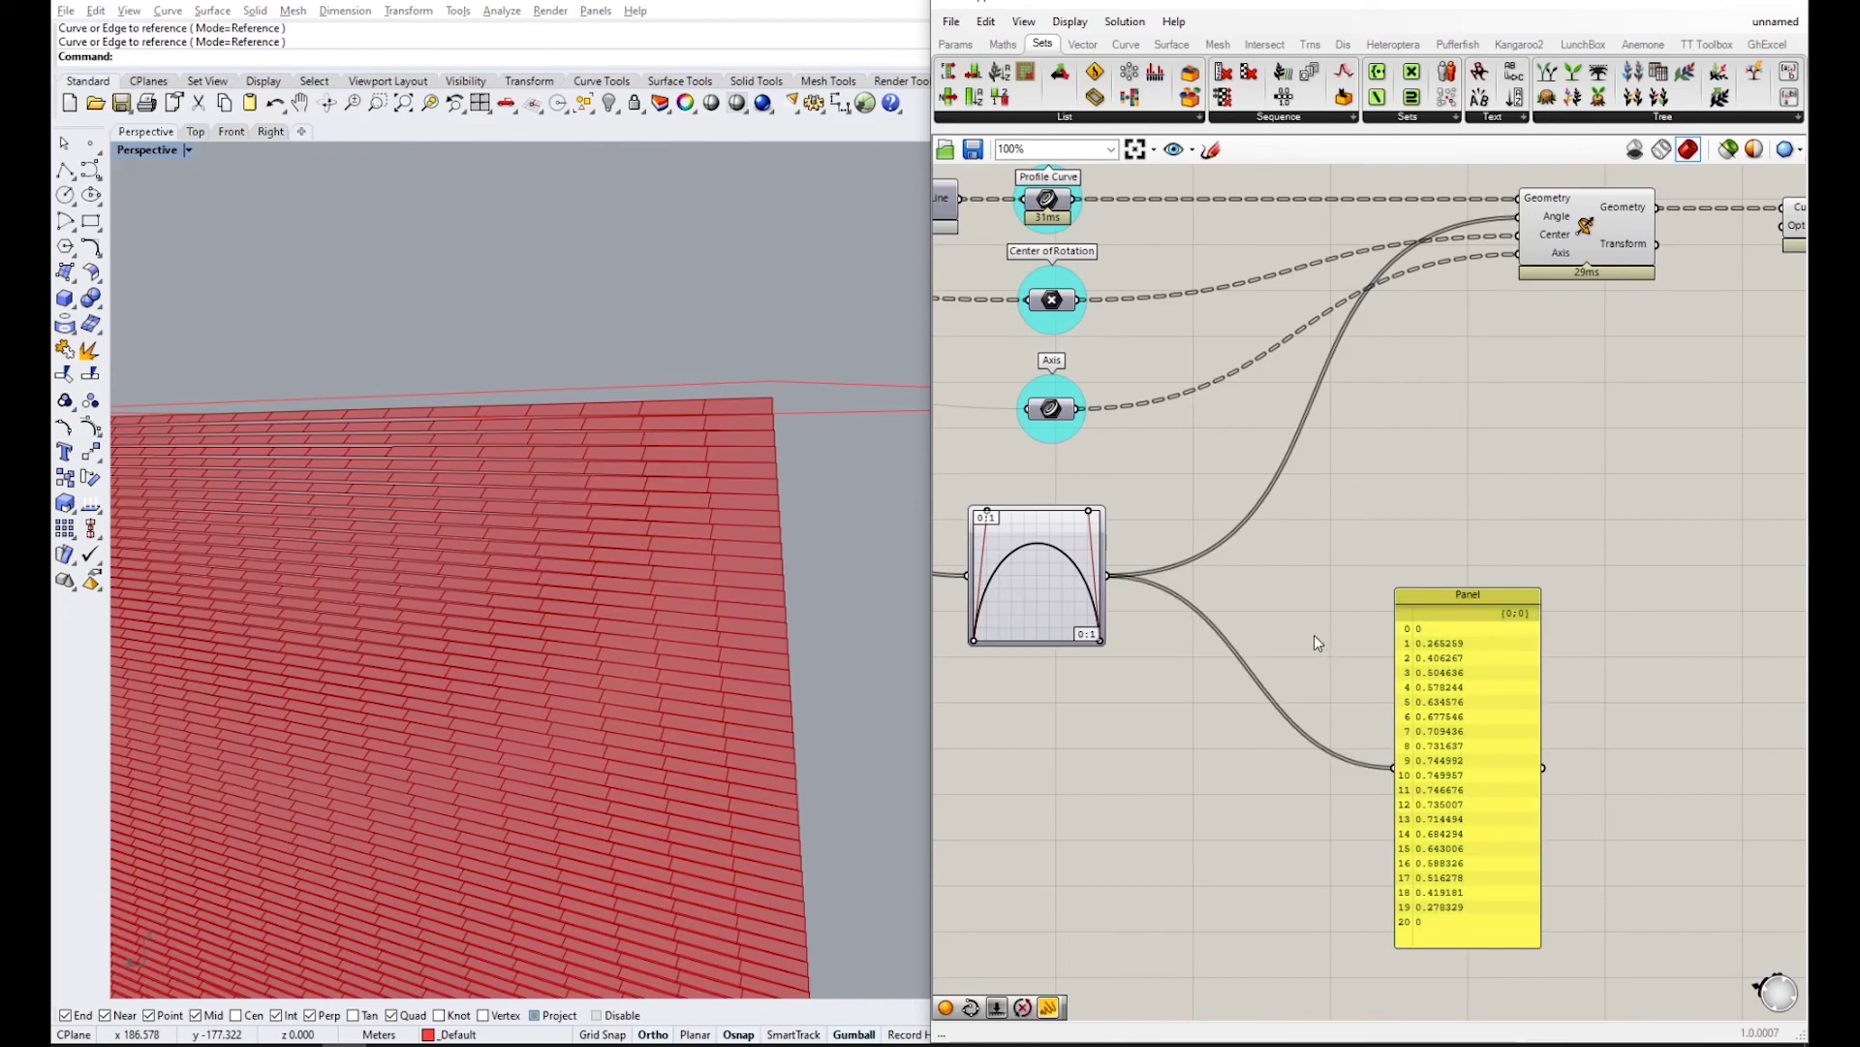
# - Multiply the Graph Mapper's output by a number slider set to 90 and feed the multiplication result into the Panel
pyautogui.doubleClick(1314, 636)
pyautogui.write('multiplication')
pyautogui.press('Return')
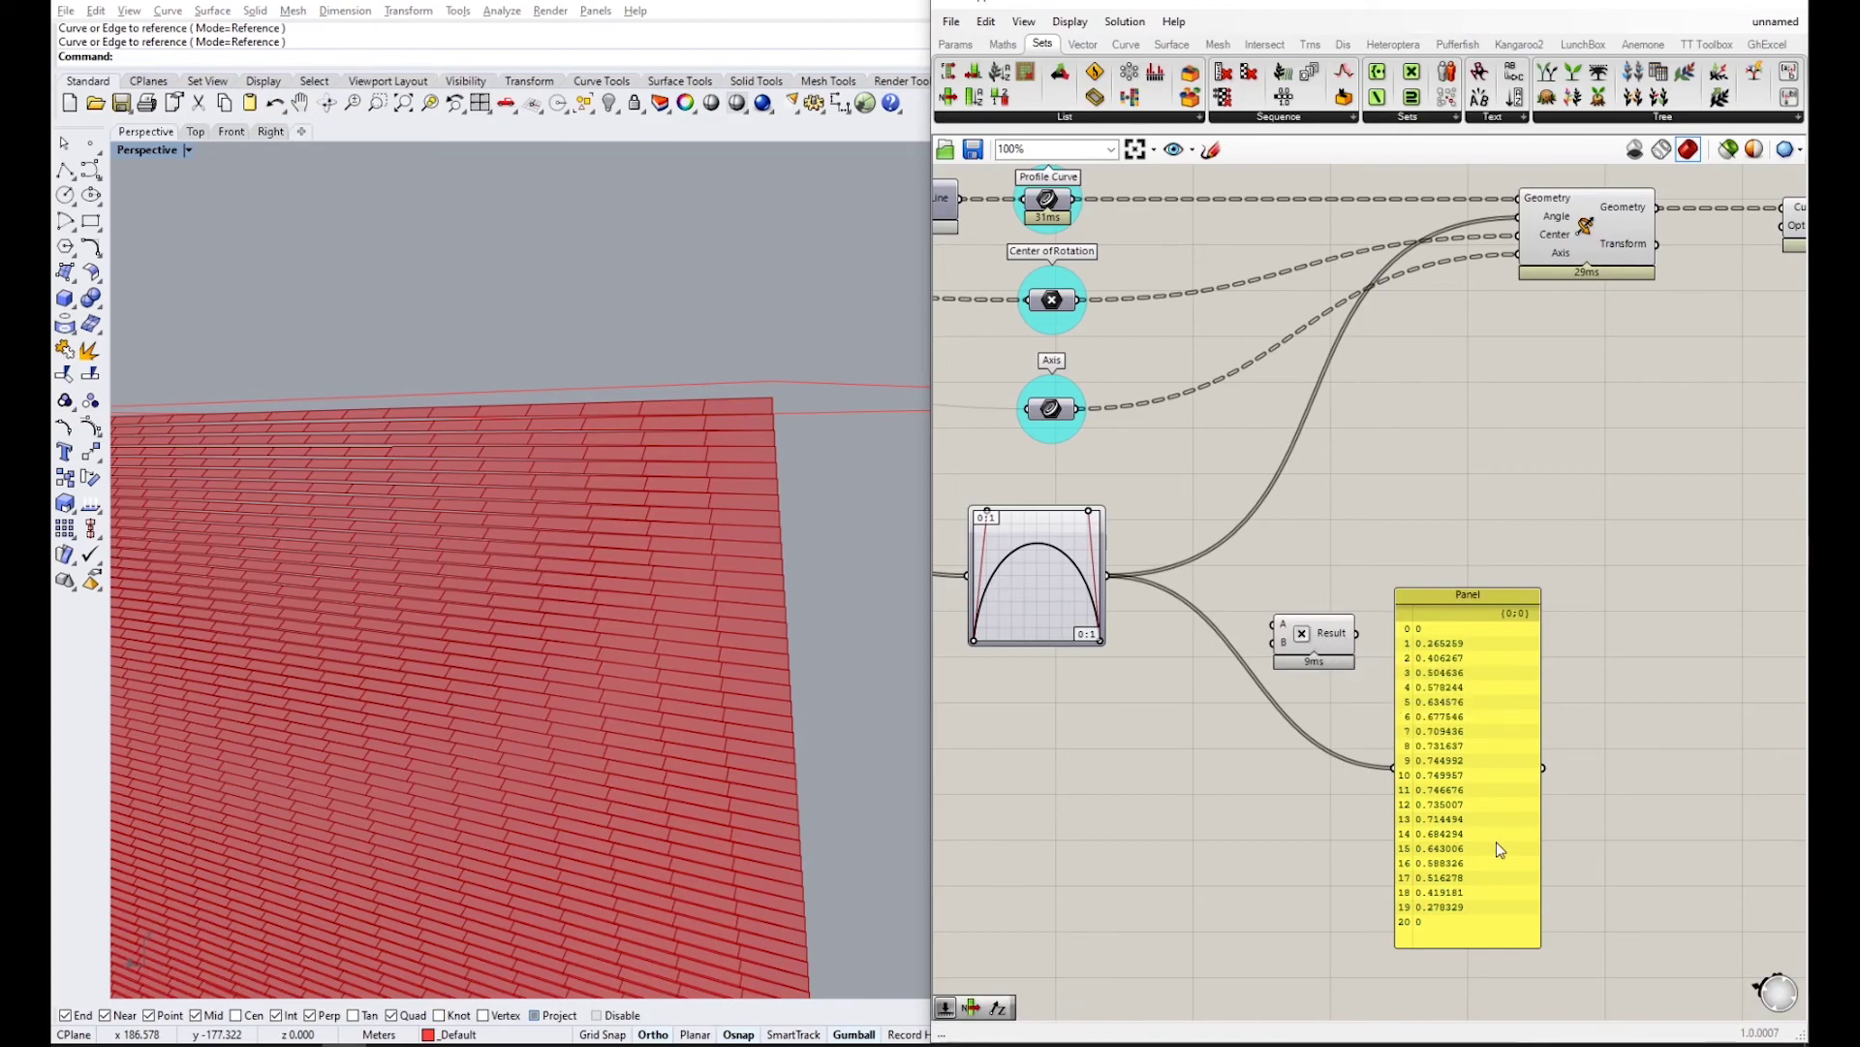
pyautogui.moveTo(1313, 627); pyautogui.dragTo(1275, 575)
pyautogui.doubleClick(1124, 726)
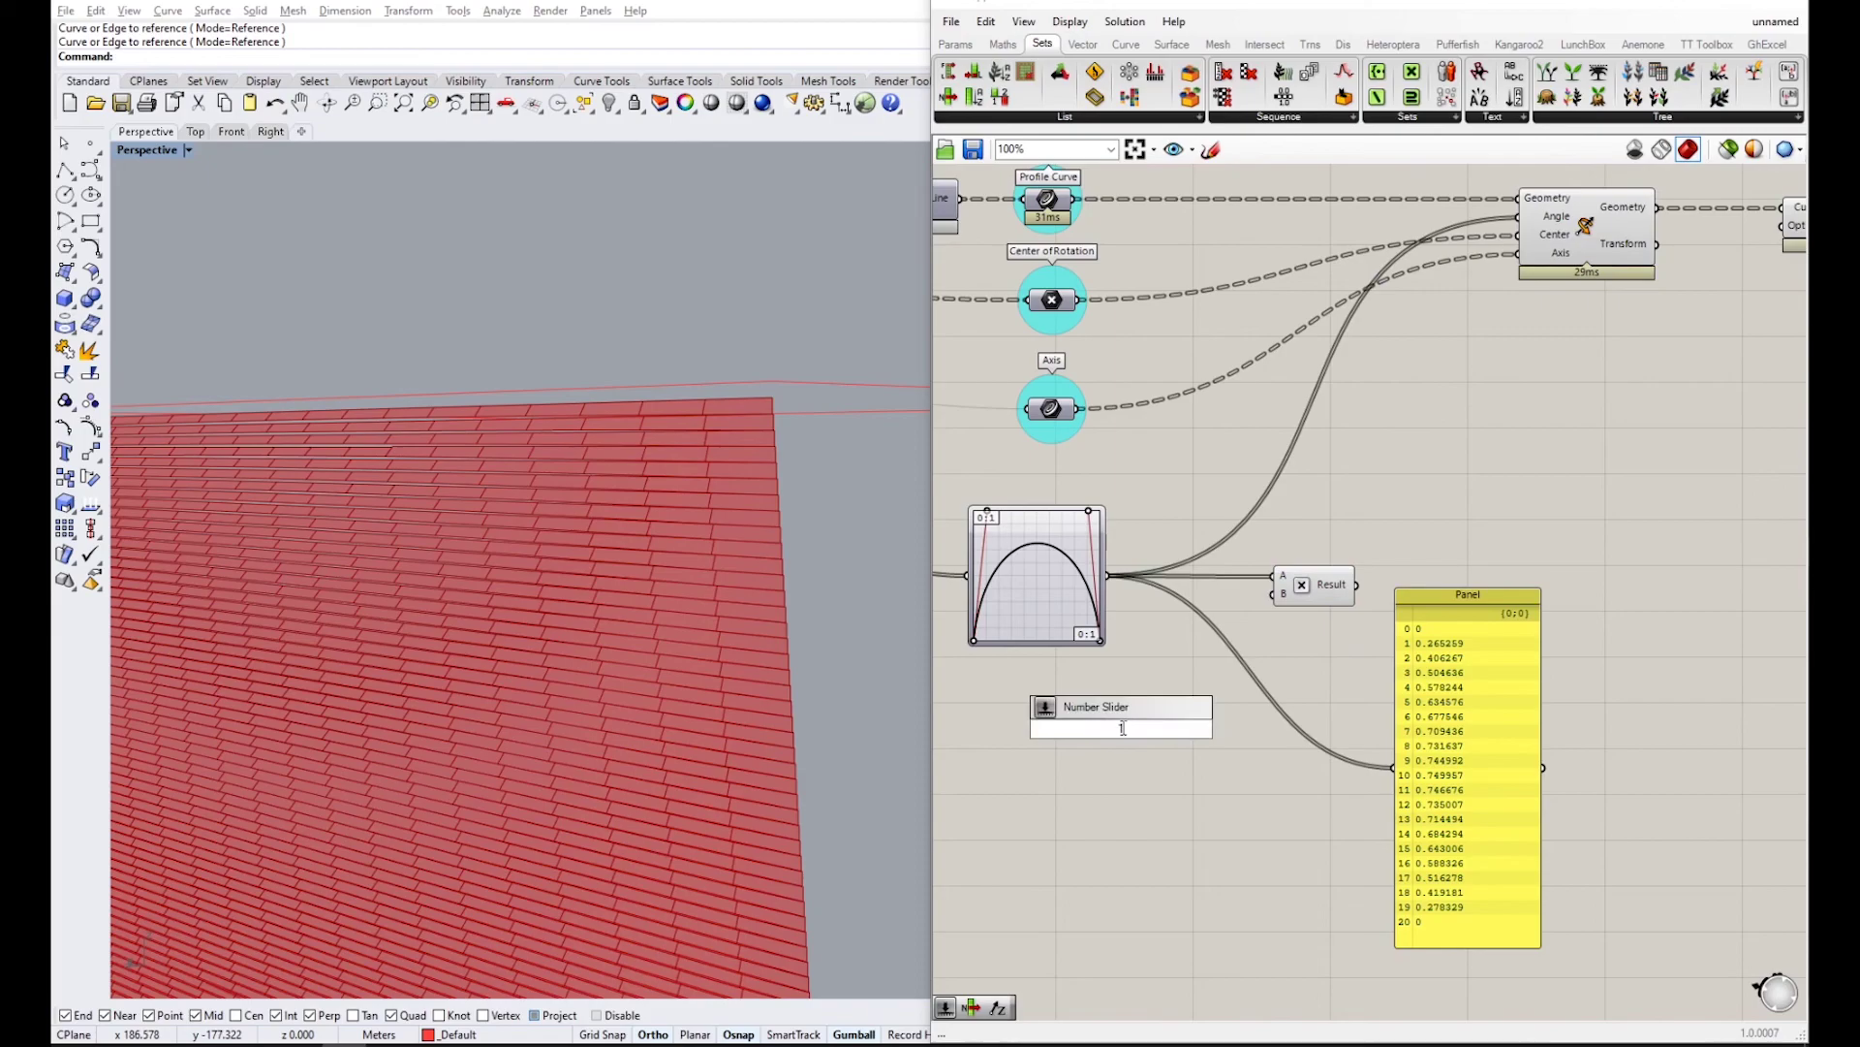
pyautogui.click(1066, 707)
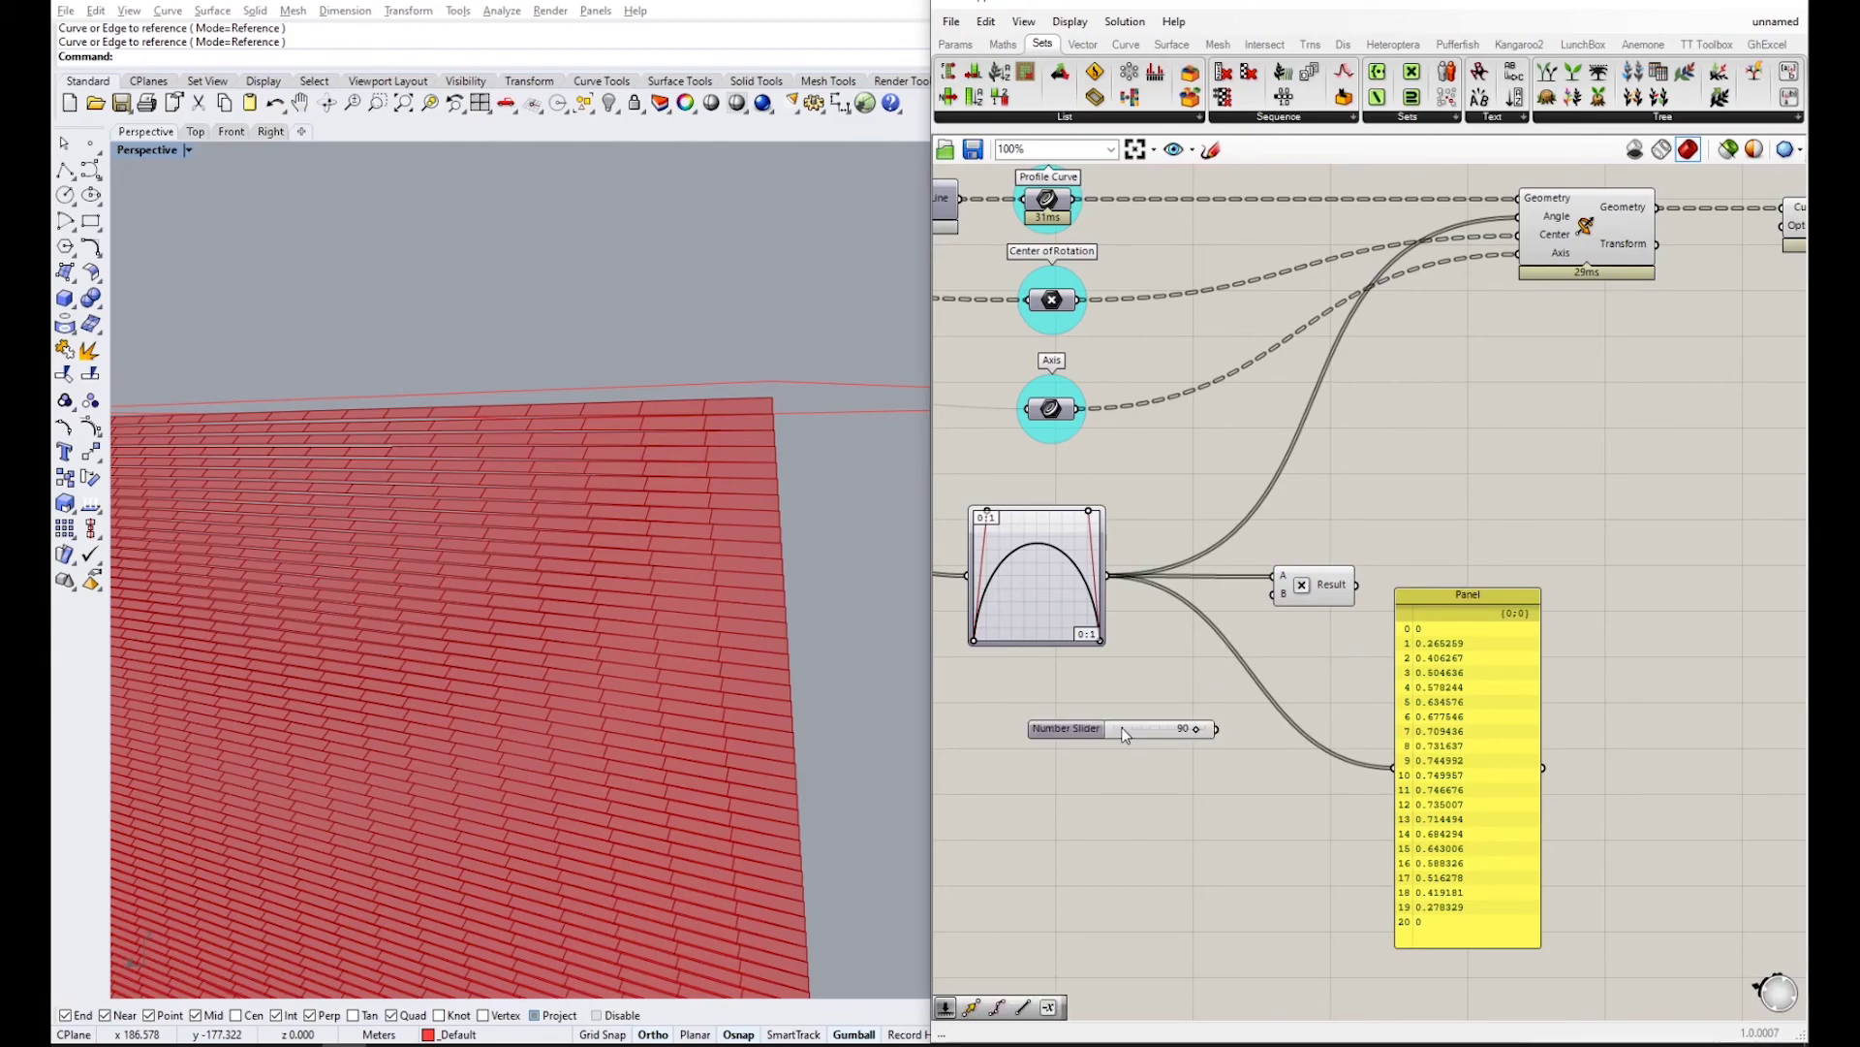
pyautogui.moveTo(1062, 708); pyautogui.dragTo(1277, 587)
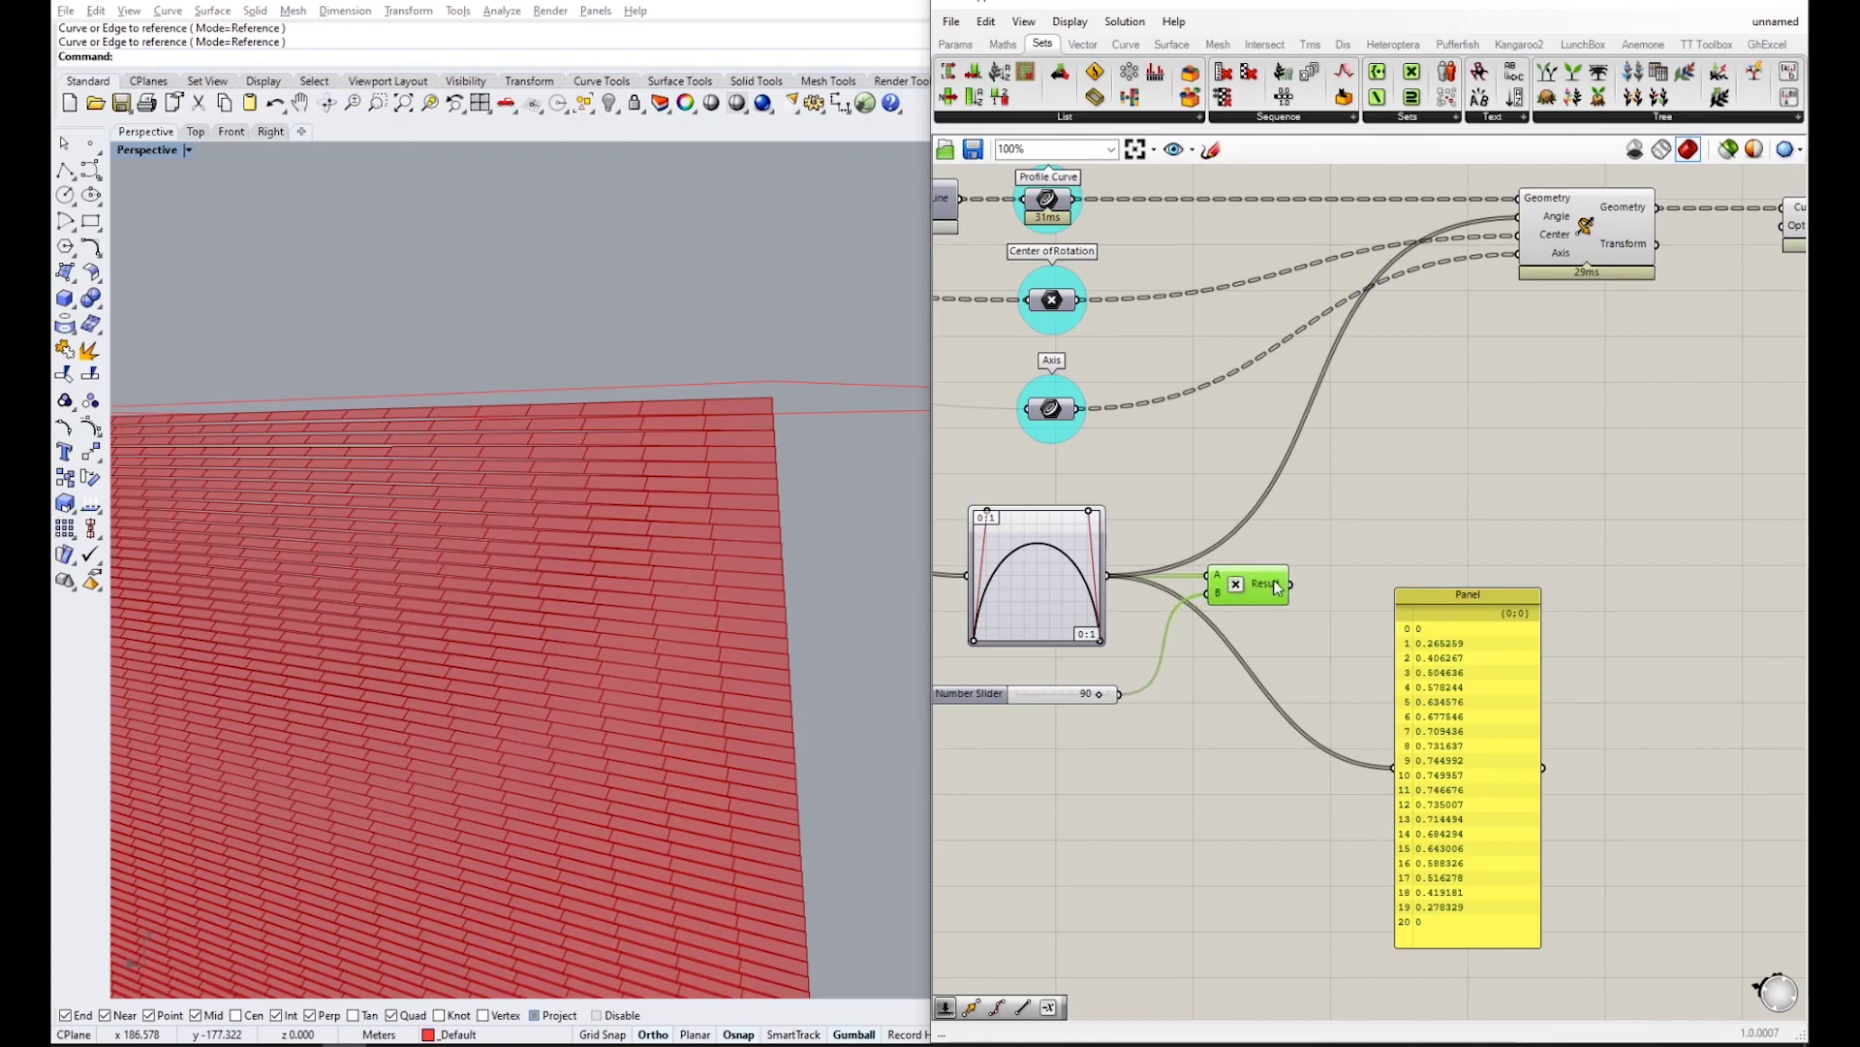
pyautogui.moveTo(1333, 690); pyautogui.dragTo(1393, 767)
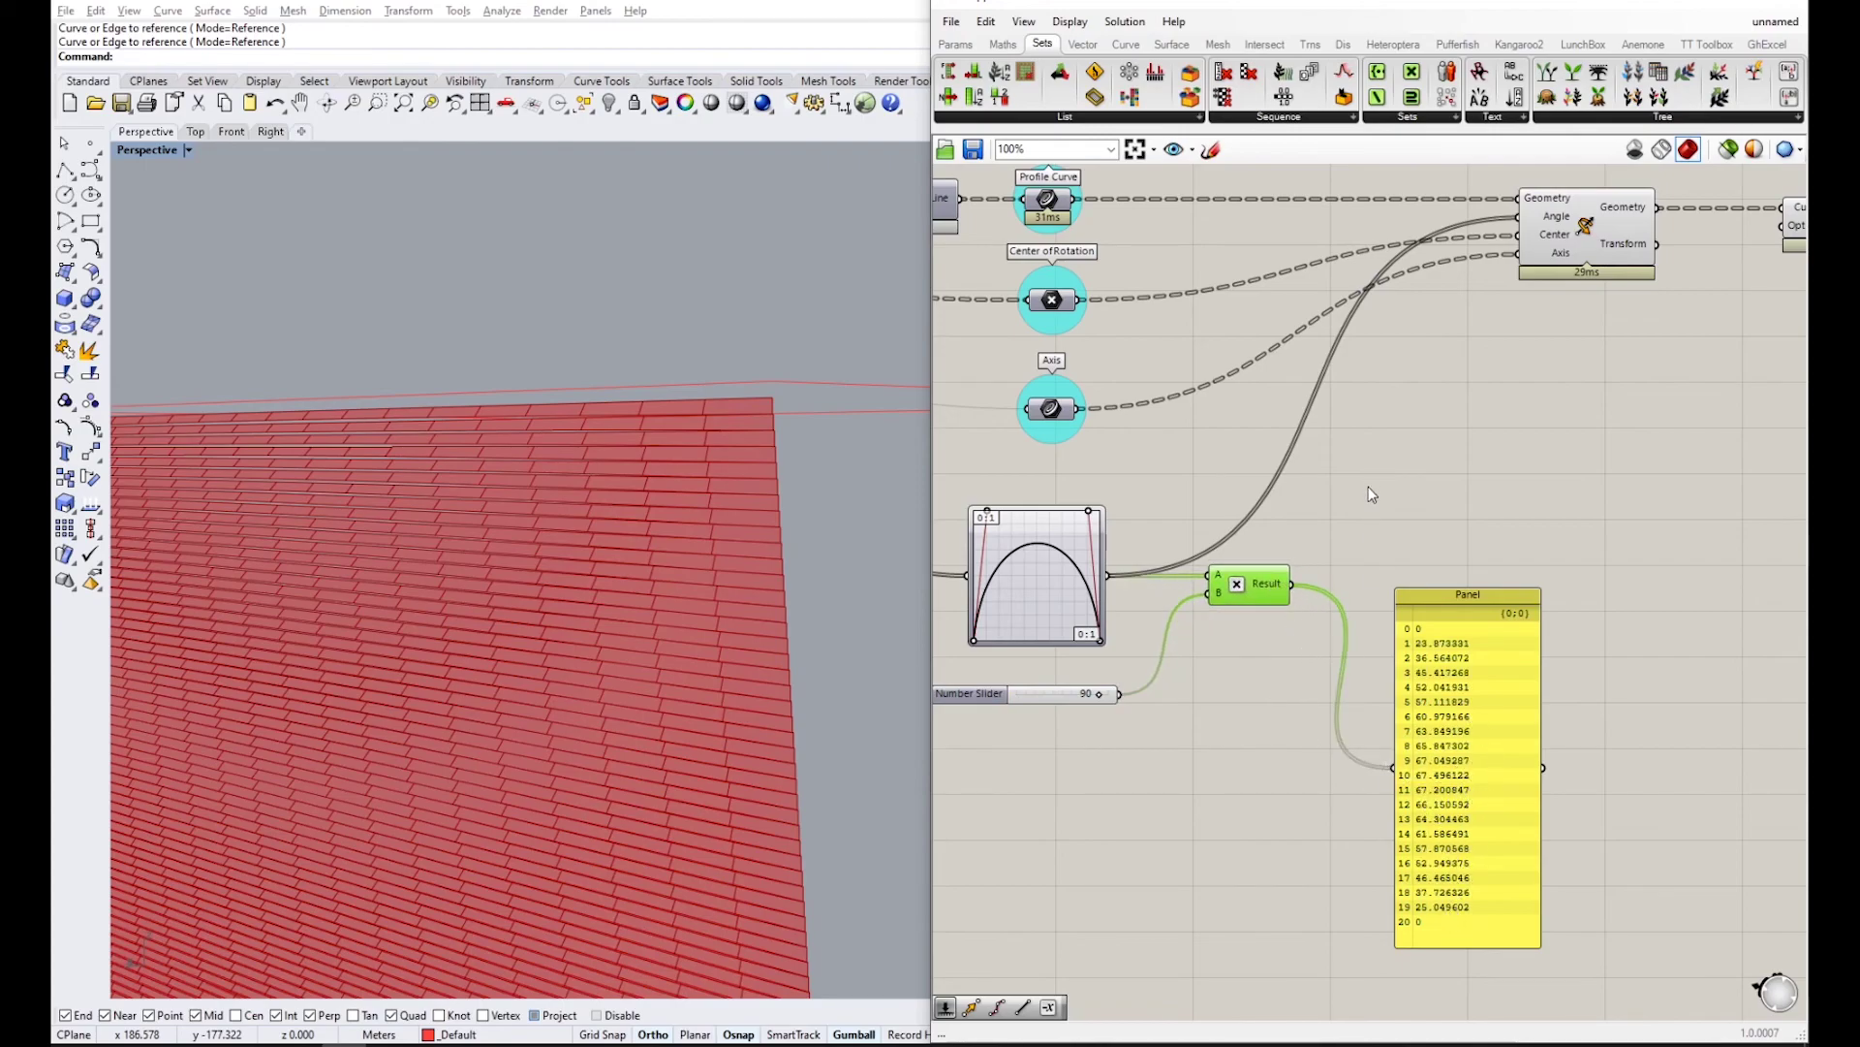
# - Switch the Rotate 3D component's Angle input to degrees
pyautogui.moveTo(1369, 483); pyautogui.dragTo(1373, 518, button='right')
pyautogui.moveTo(1560, 259)
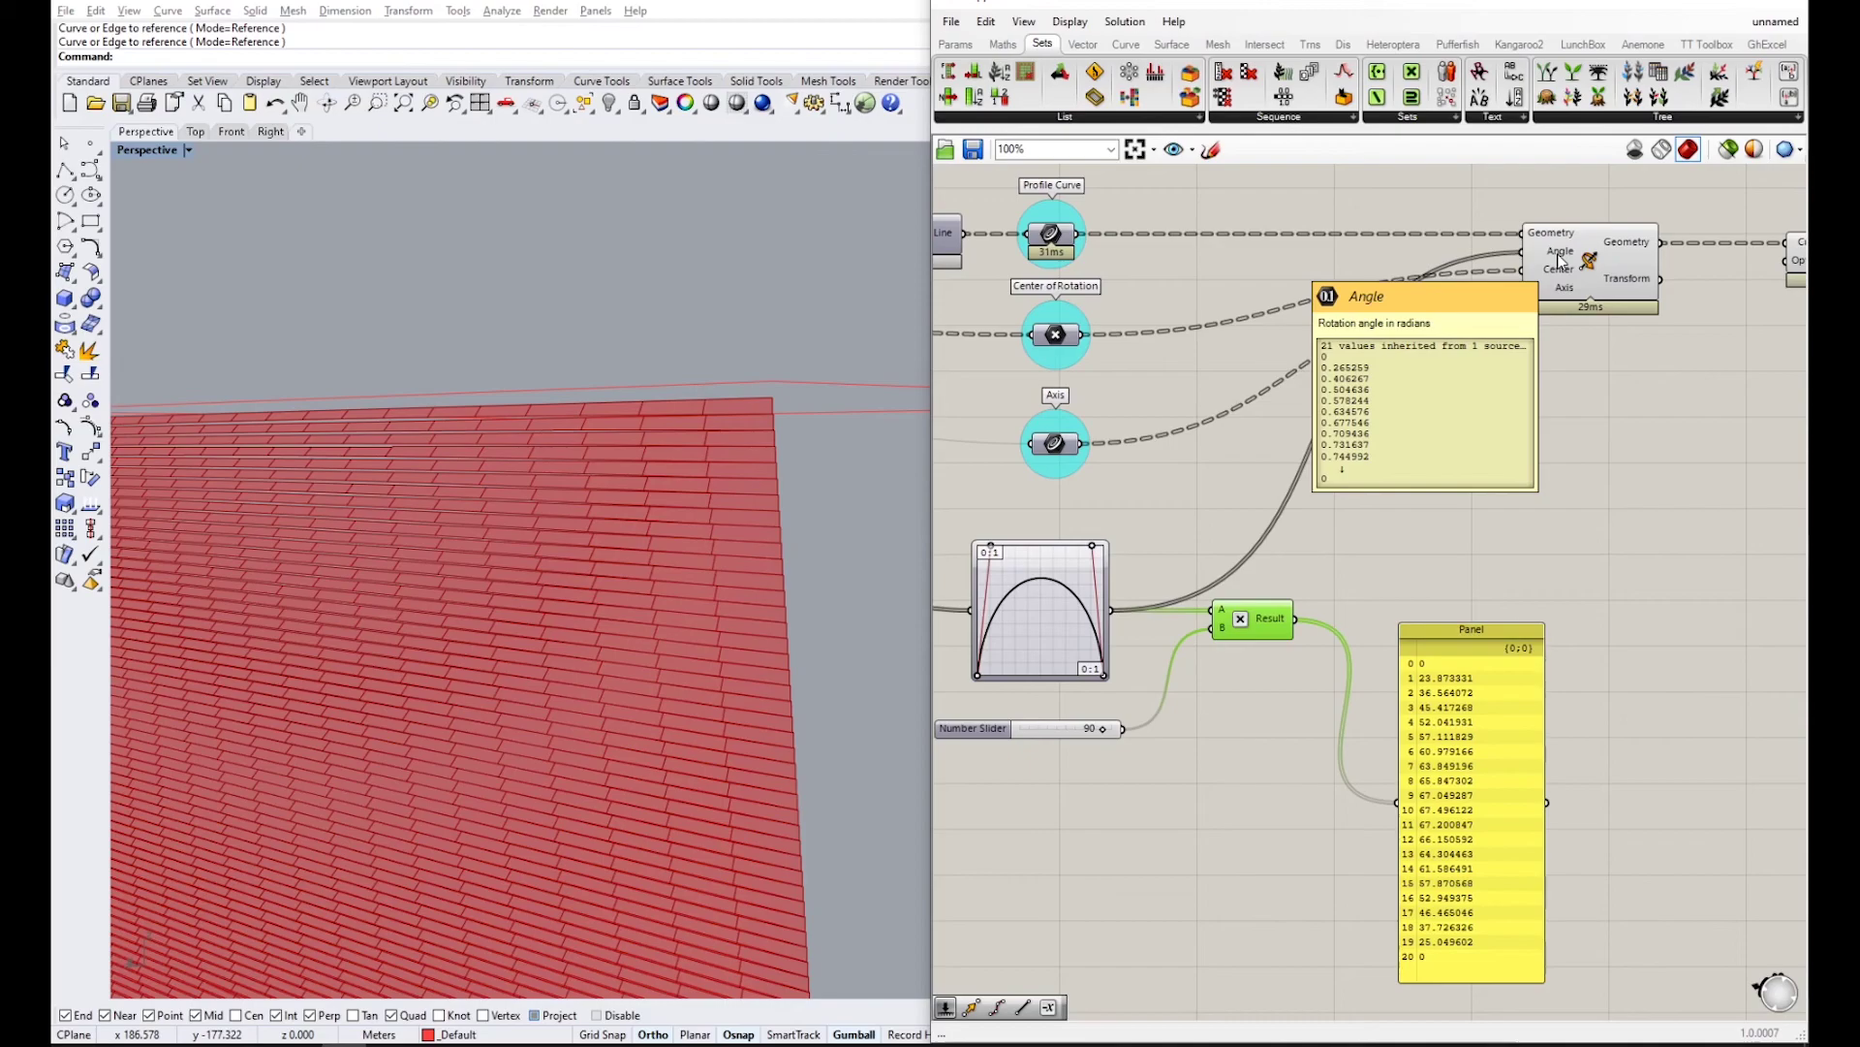
pyautogui.rightClick(1561, 258)
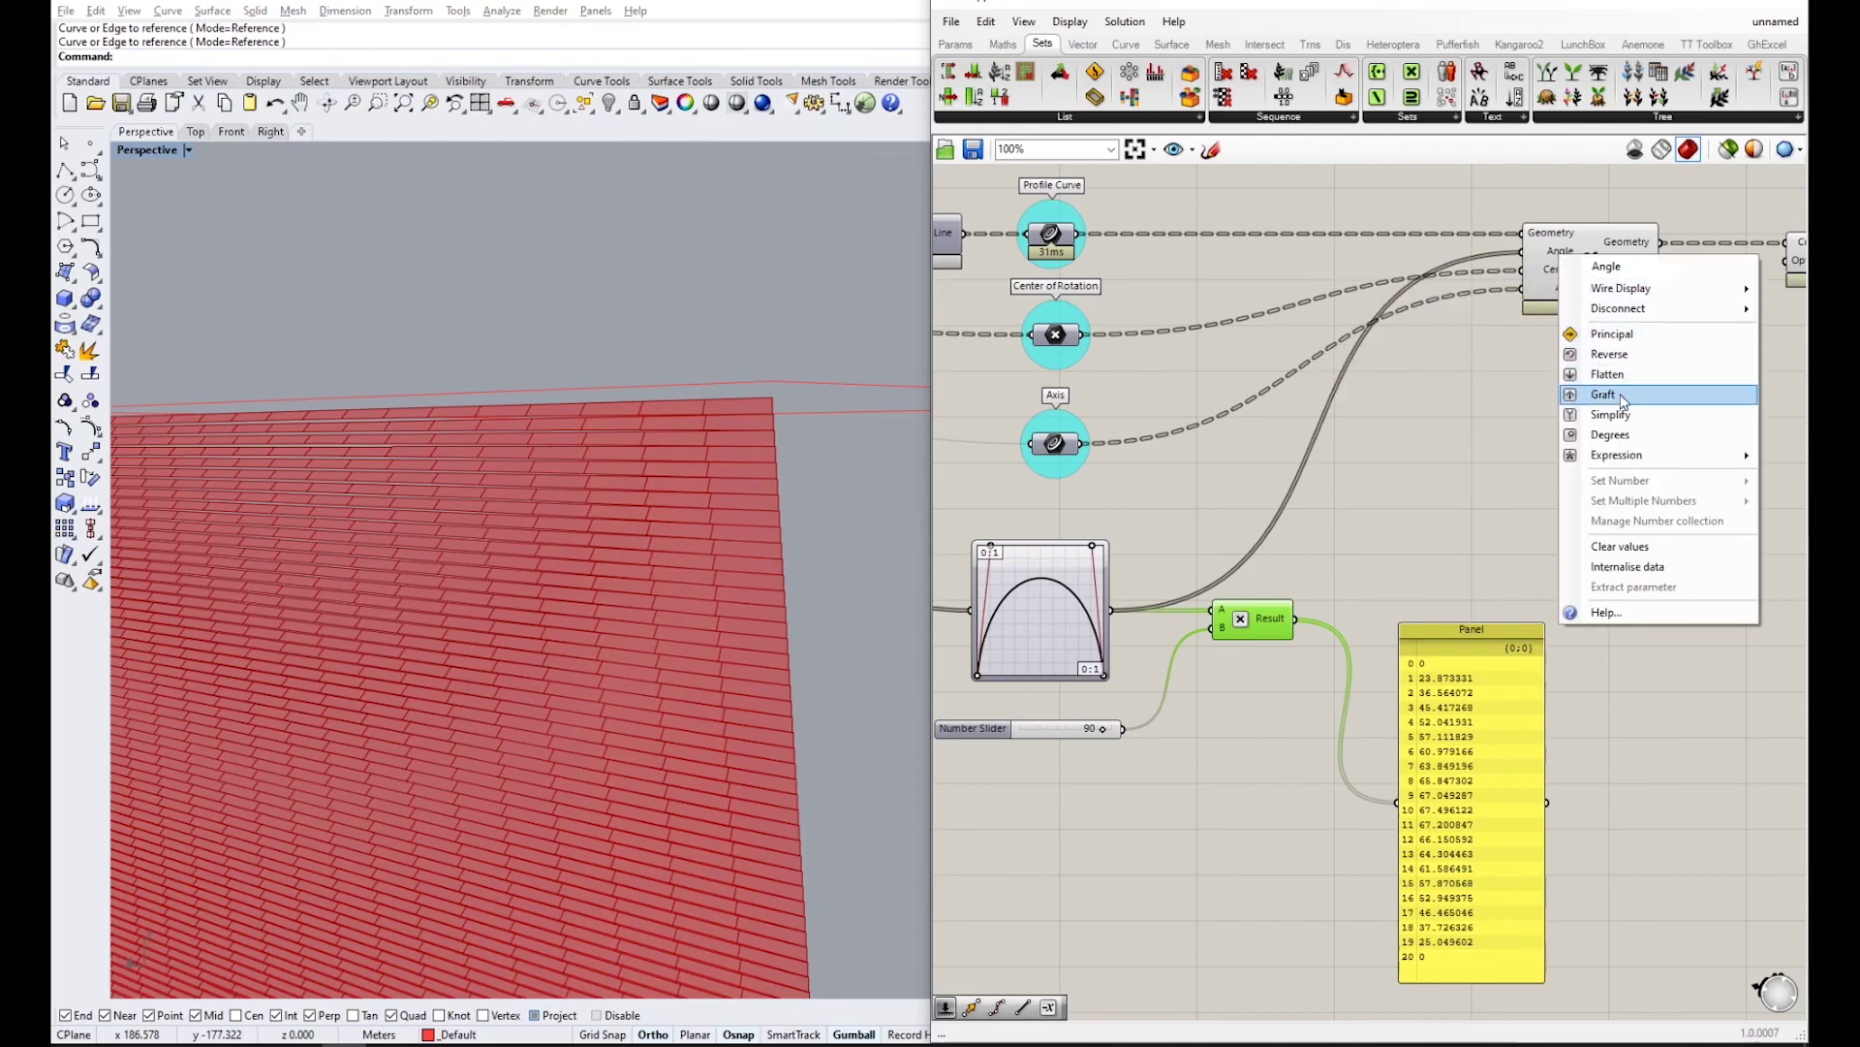
pyautogui.click(1617, 436)
# - Connect the Multiplication result to the Rotate 3D component's Angle input in place of the Graph Mapper's output
pyautogui.moveTo(581, 426); pyautogui.dragTo(535, 424, button='right')
pyautogui.scroll(-5, 469, 370)
pyautogui.scroll(-3, 480, 374)
pyautogui.moveTo(1299, 616); pyautogui.dragTo(1462, 293)
pyautogui.moveTo(1298, 618); pyautogui.dragTo(1506, 260)
pyautogui.moveTo(853, 540); pyautogui.dragTo(565, 532, button='right')
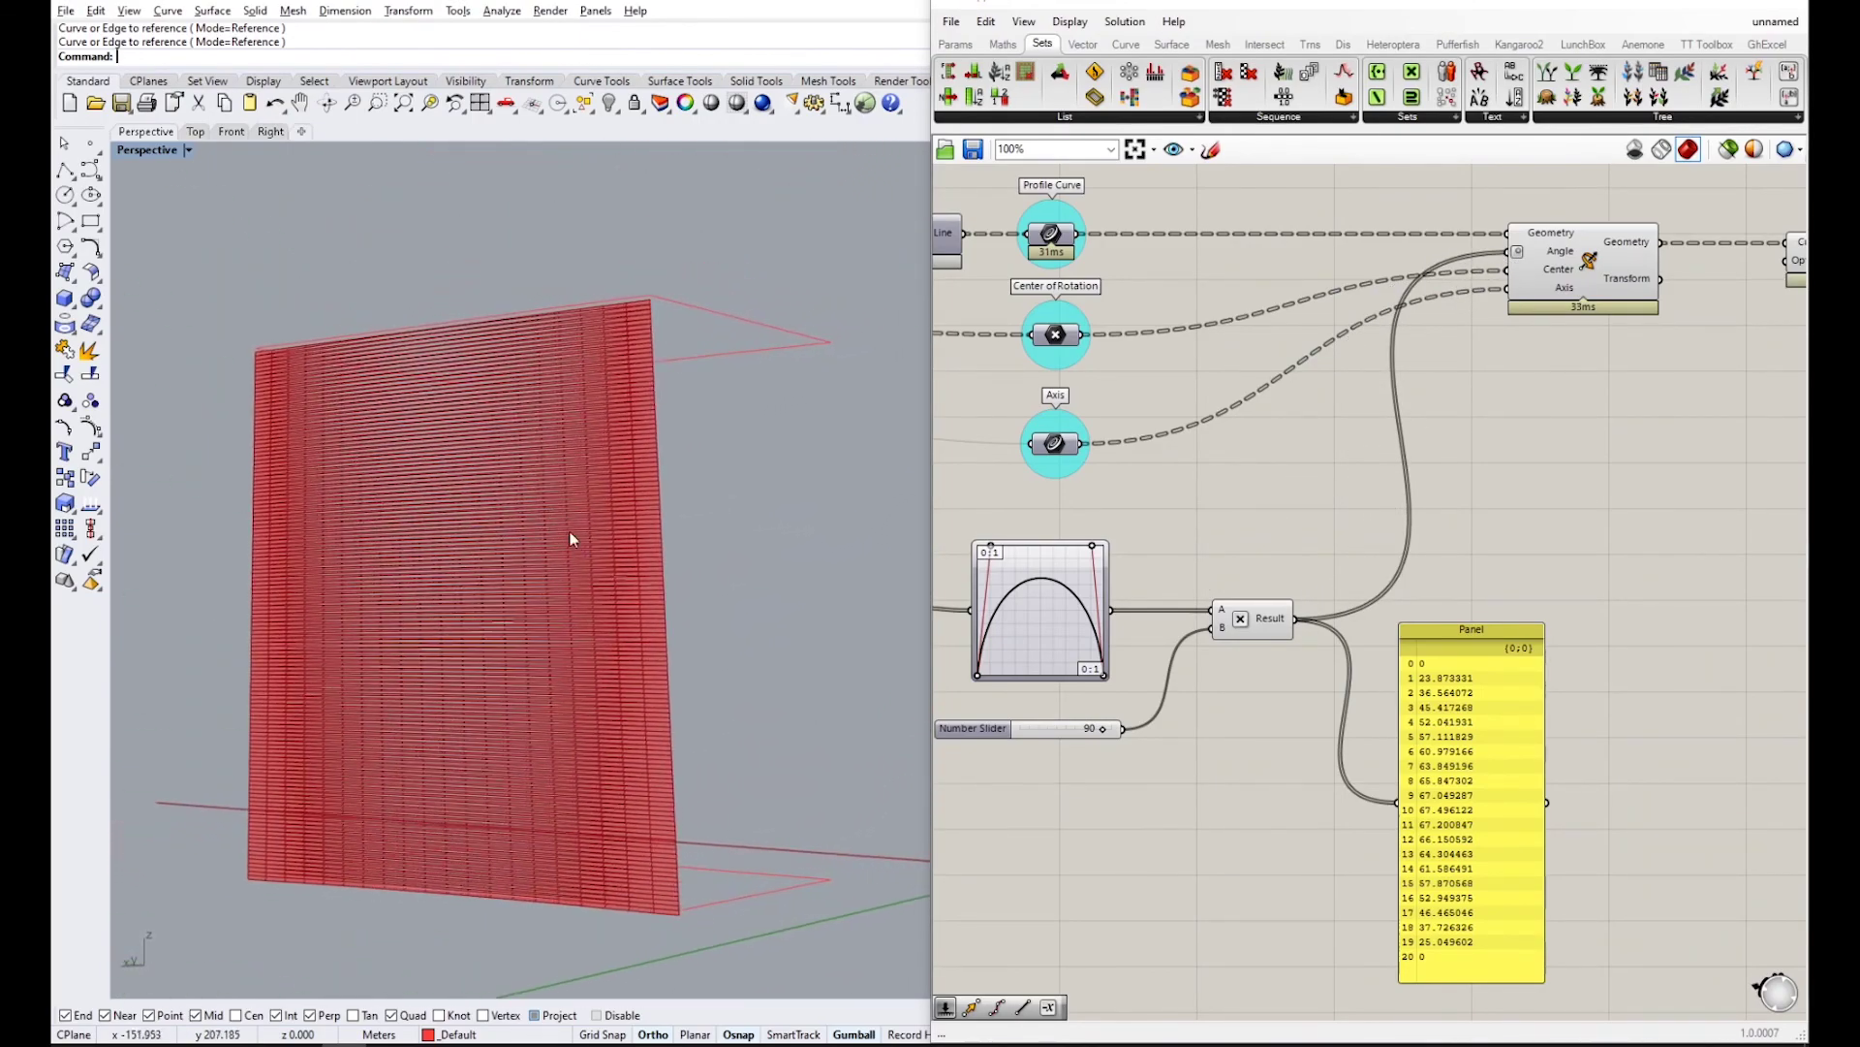
pyautogui.scroll(5, 565, 532)
# - Bake the Loft into the Rhino document on the _Default layer as a group
pyautogui.moveTo(1484, 434); pyautogui.dragTo(1164, 447, button='right')
pyautogui.click(1536, 275)
pyautogui.scroll(-6, 542, 513)
pyautogui.scroll(6, 538, 514)
pyautogui.click(1512, 310)
pyautogui.rightClick(1551, 276)
pyautogui.click(1583, 312)
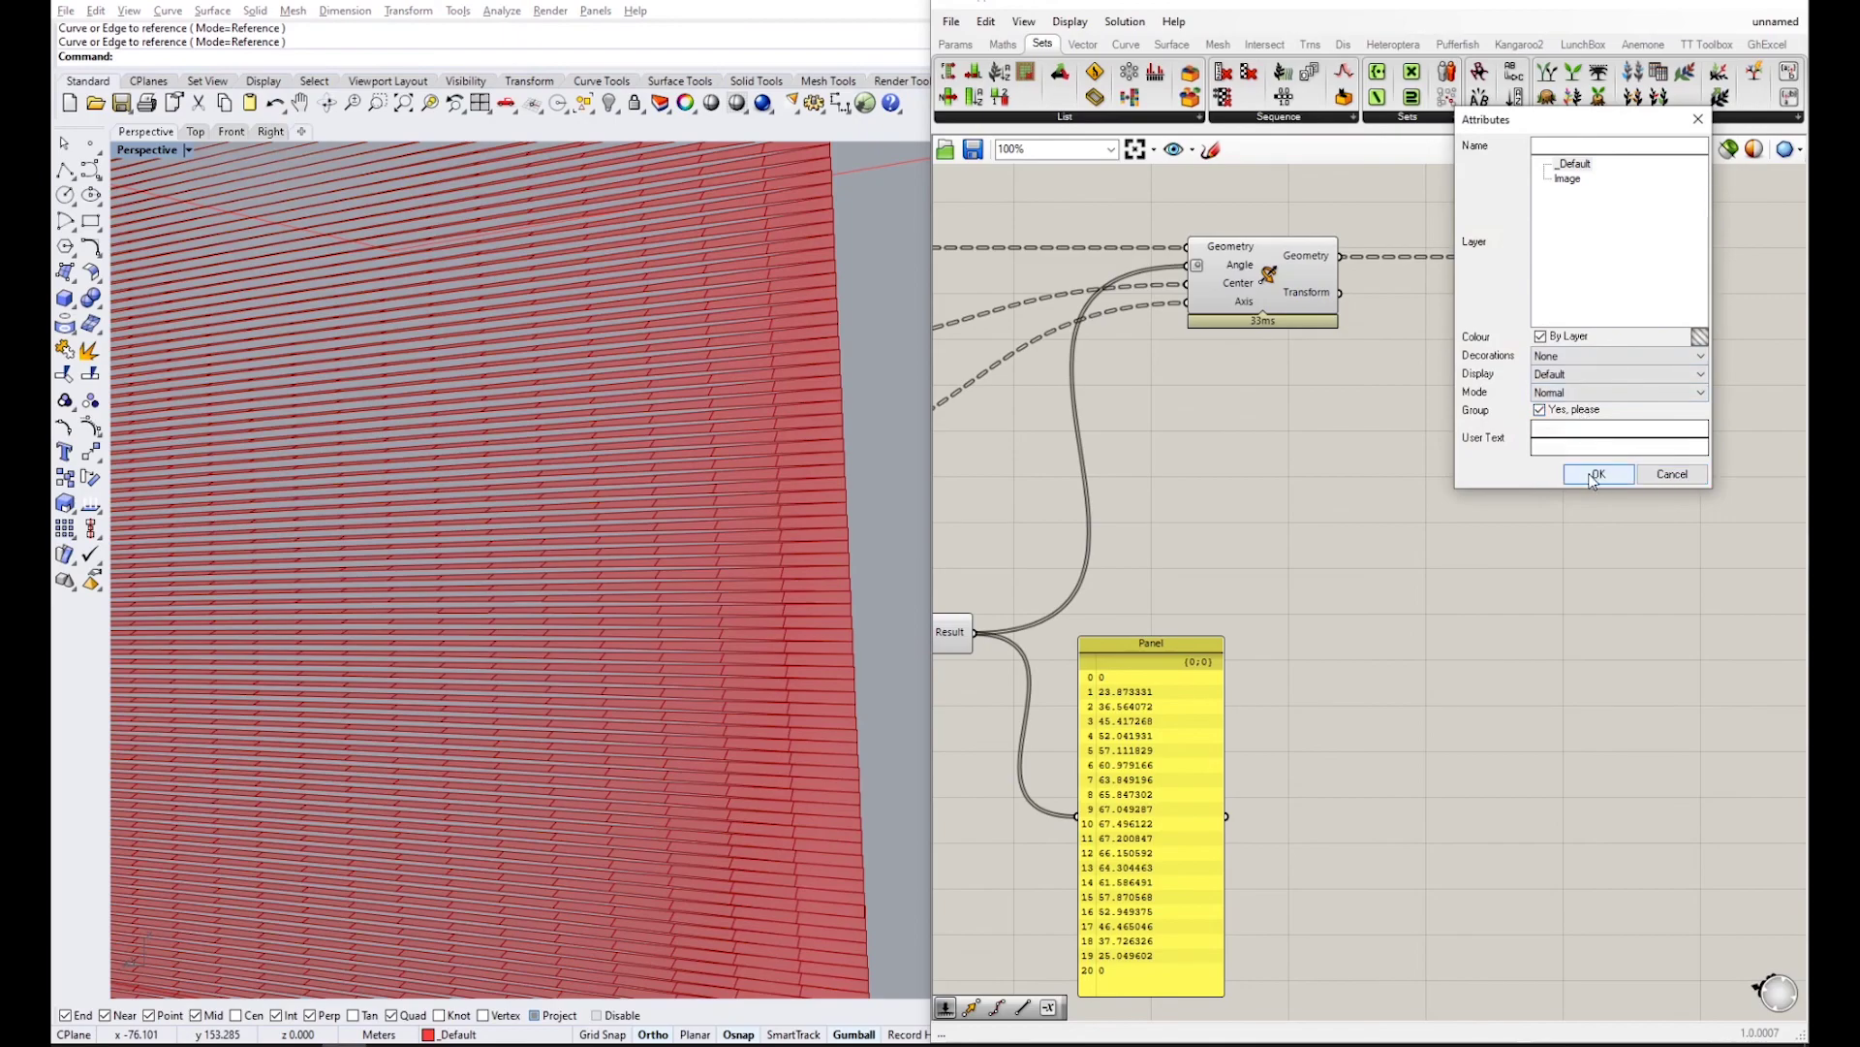
pyautogui.click(1596, 474)
# - Turn off the preview of all components from the facade division through to the Loft
pyautogui.scroll(-5, 1619, 603)
pyautogui.moveTo(1727, 623); pyautogui.dragTo(1211, 366)
pyautogui.middleClick(1211, 366)
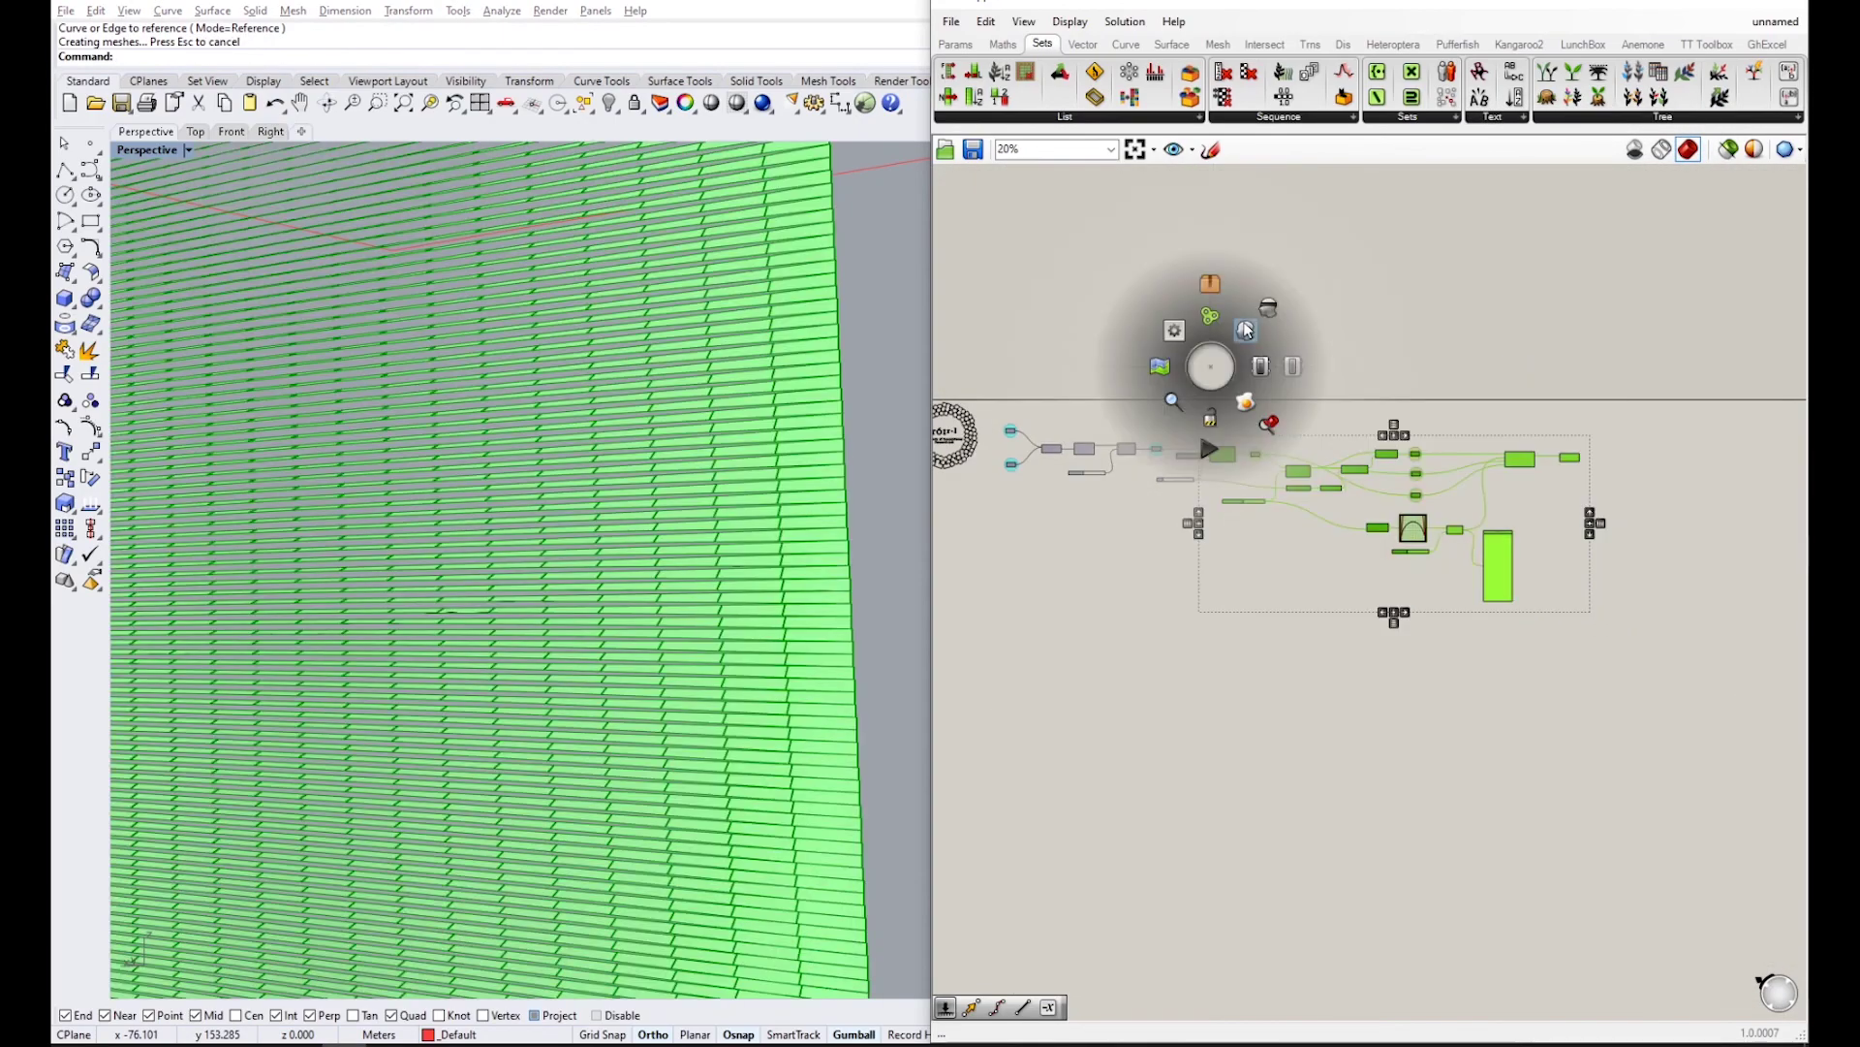
pyautogui.click(1247, 331)
# - Minimize Grasshopper and inspect the baked facade surfaces in the Rhino perspective view
pyautogui.click(1691, 5)
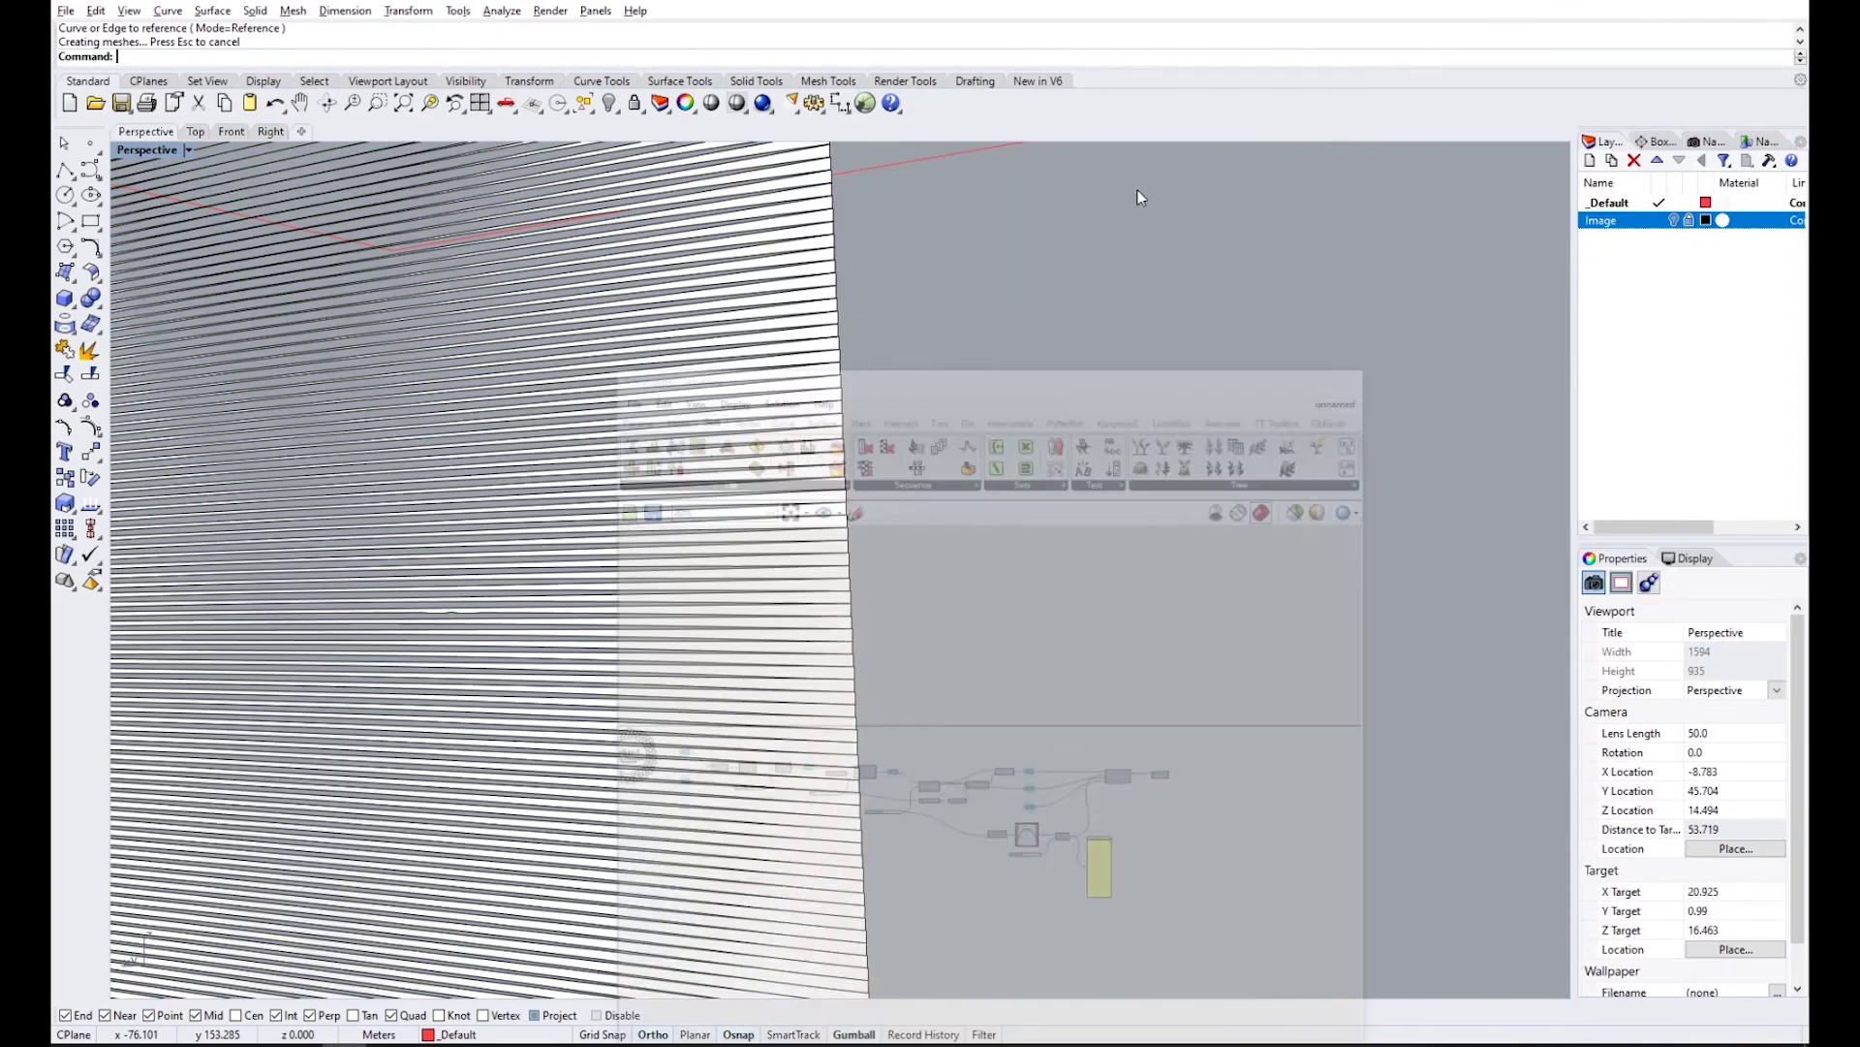
pyautogui.scroll(-5, 581, 504)
pyautogui.moveTo(540, 527); pyautogui.dragTo(636, 456, button='right')
pyautogui.scroll(5, 369, 325)
pyautogui.keyDown('shift'); pyautogui.moveTo(320, 304); pyautogui.dragTo(1056, 546, button='right'); pyautogui.keyUp('shift')
pyautogui.scroll(-4, 1454, 402)
# - Delete the baked group of facade surfaces and restore the Grasshopper window
pyautogui.click(809, 694)
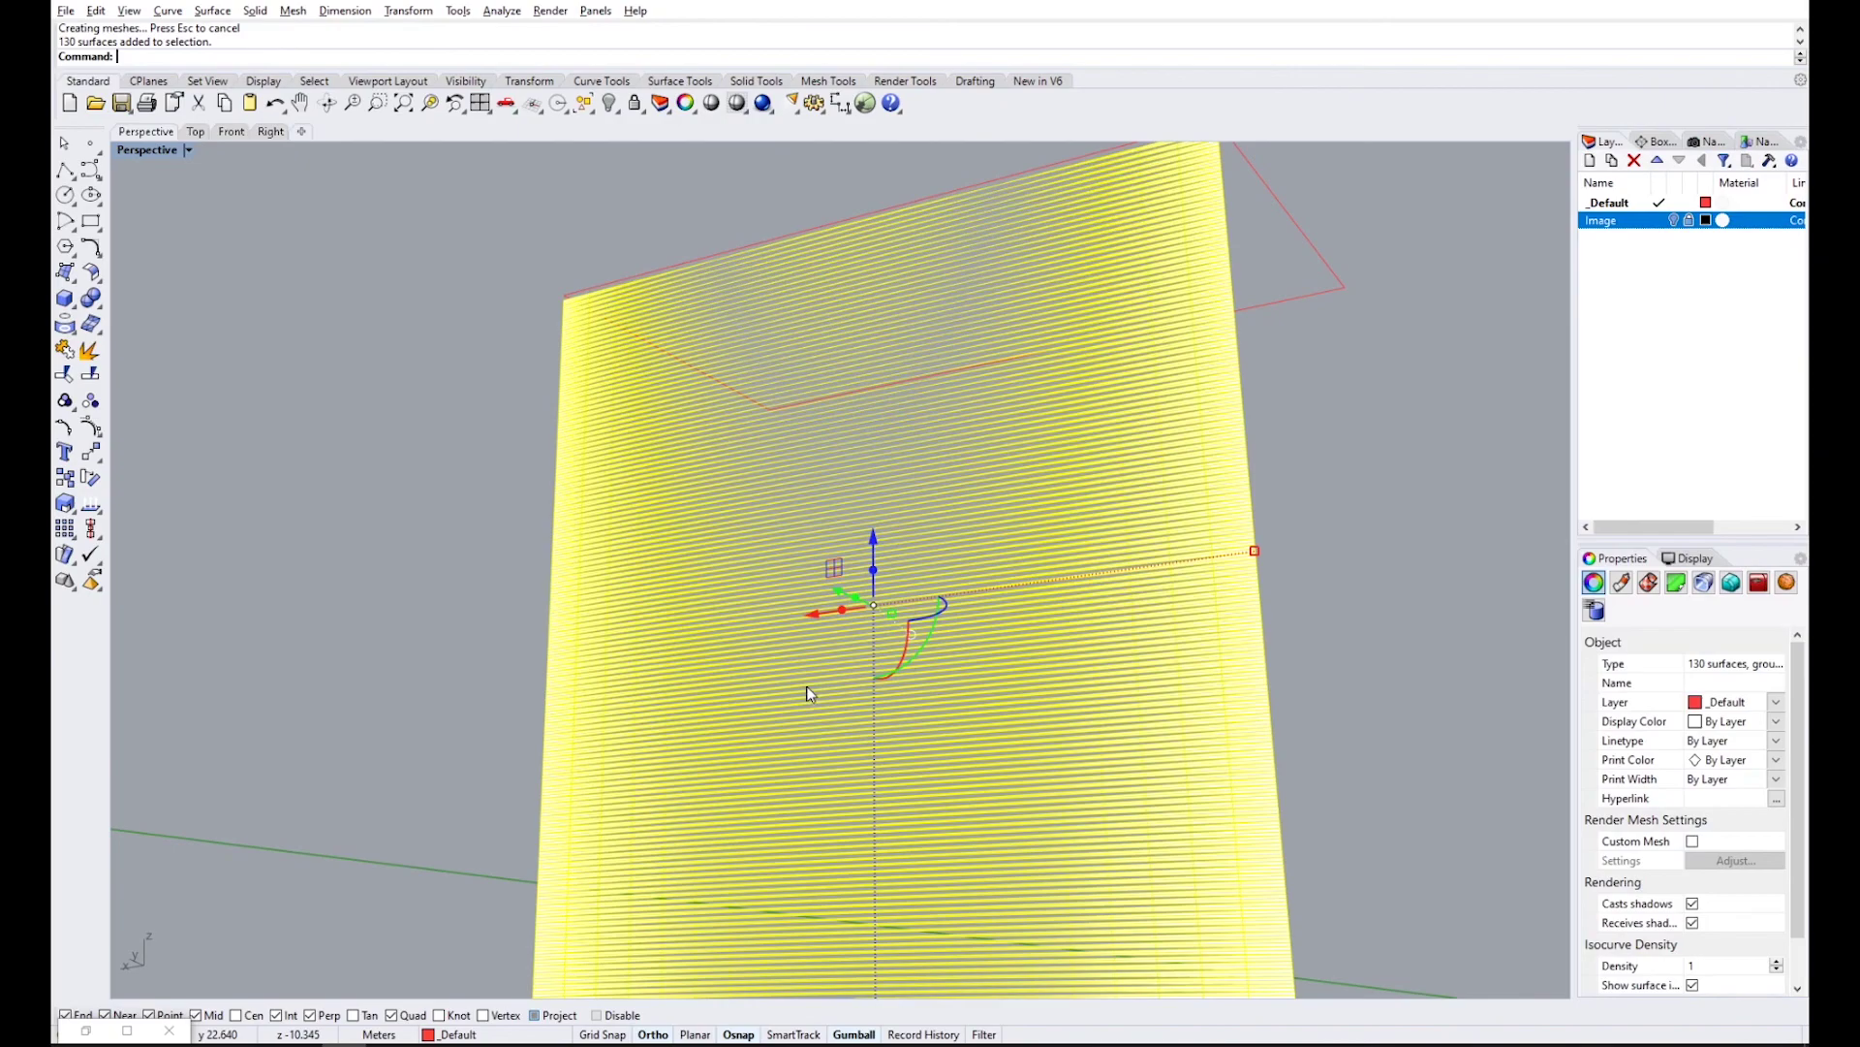
pyautogui.press('Delete')
pyautogui.click(85, 1030)
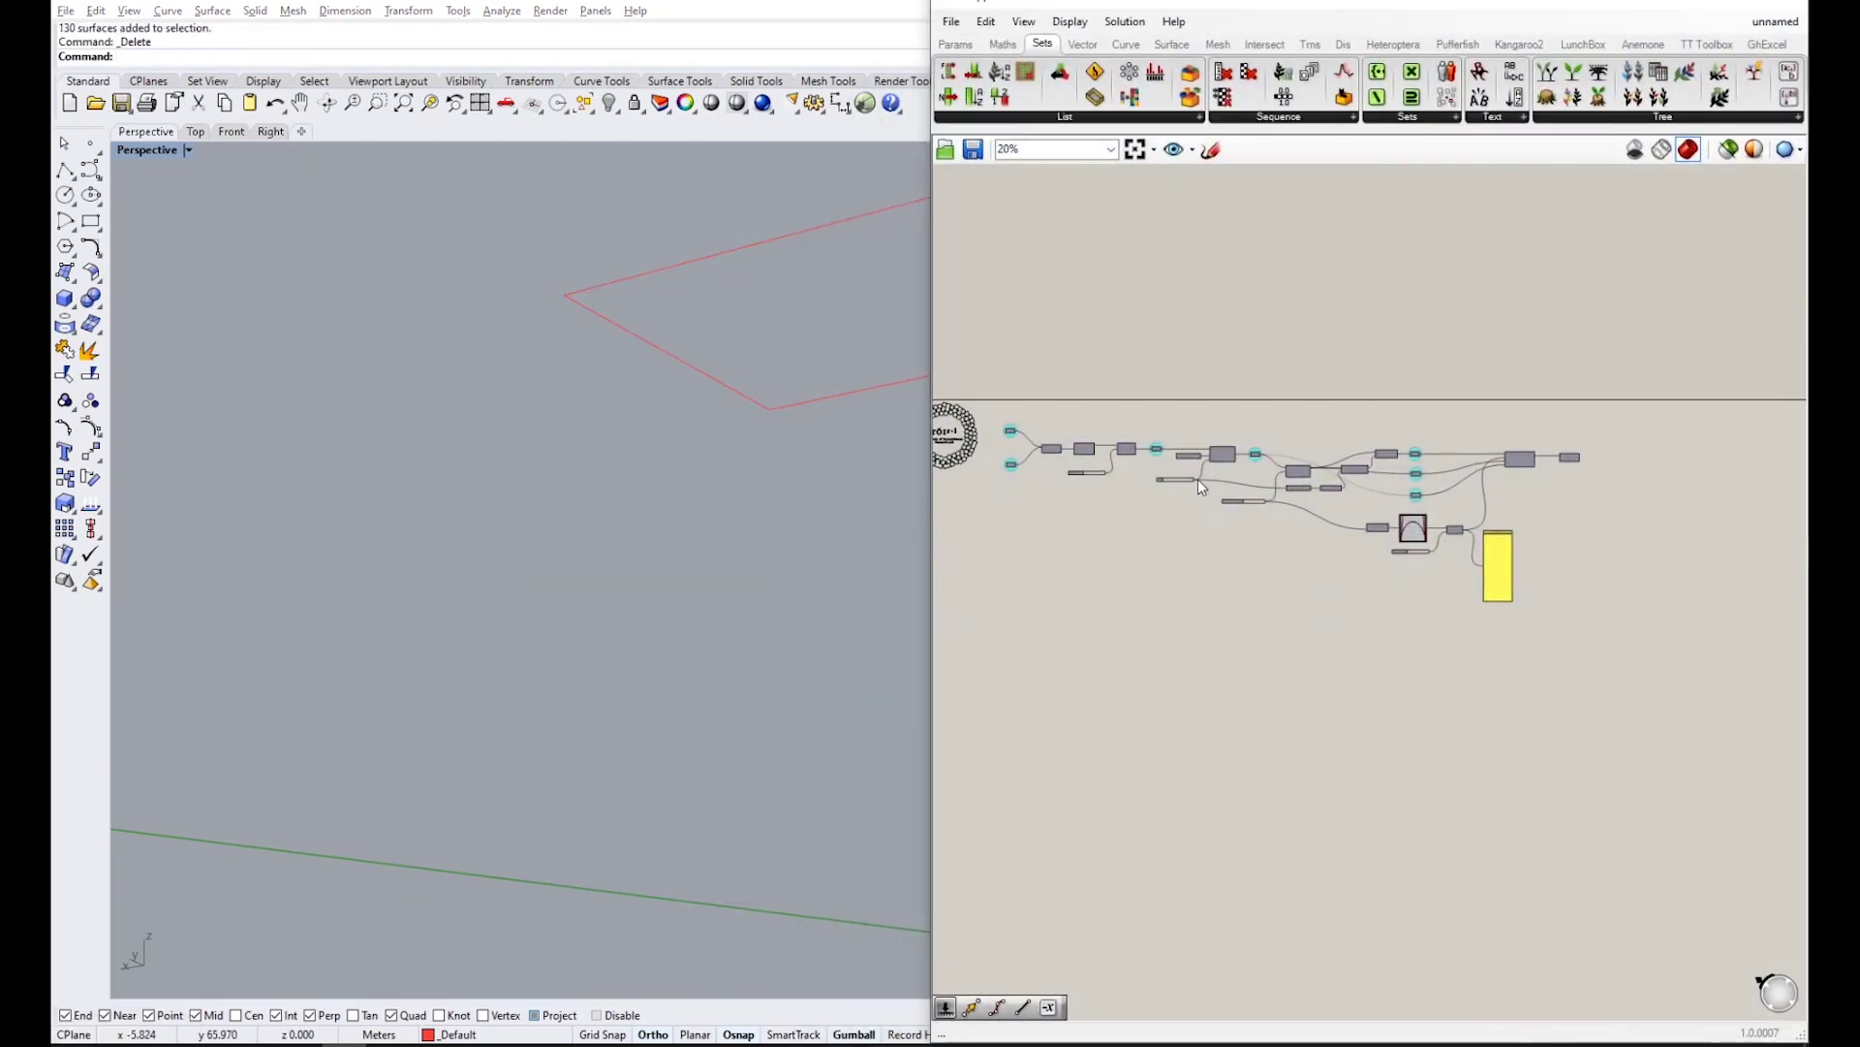
# - Turn the Loft component's preview back on
pyautogui.scroll(4, 1567, 487)
pyautogui.click(1566, 398)
pyautogui.scroll(2, 1567, 399)
pyautogui.middleClick(1567, 398)
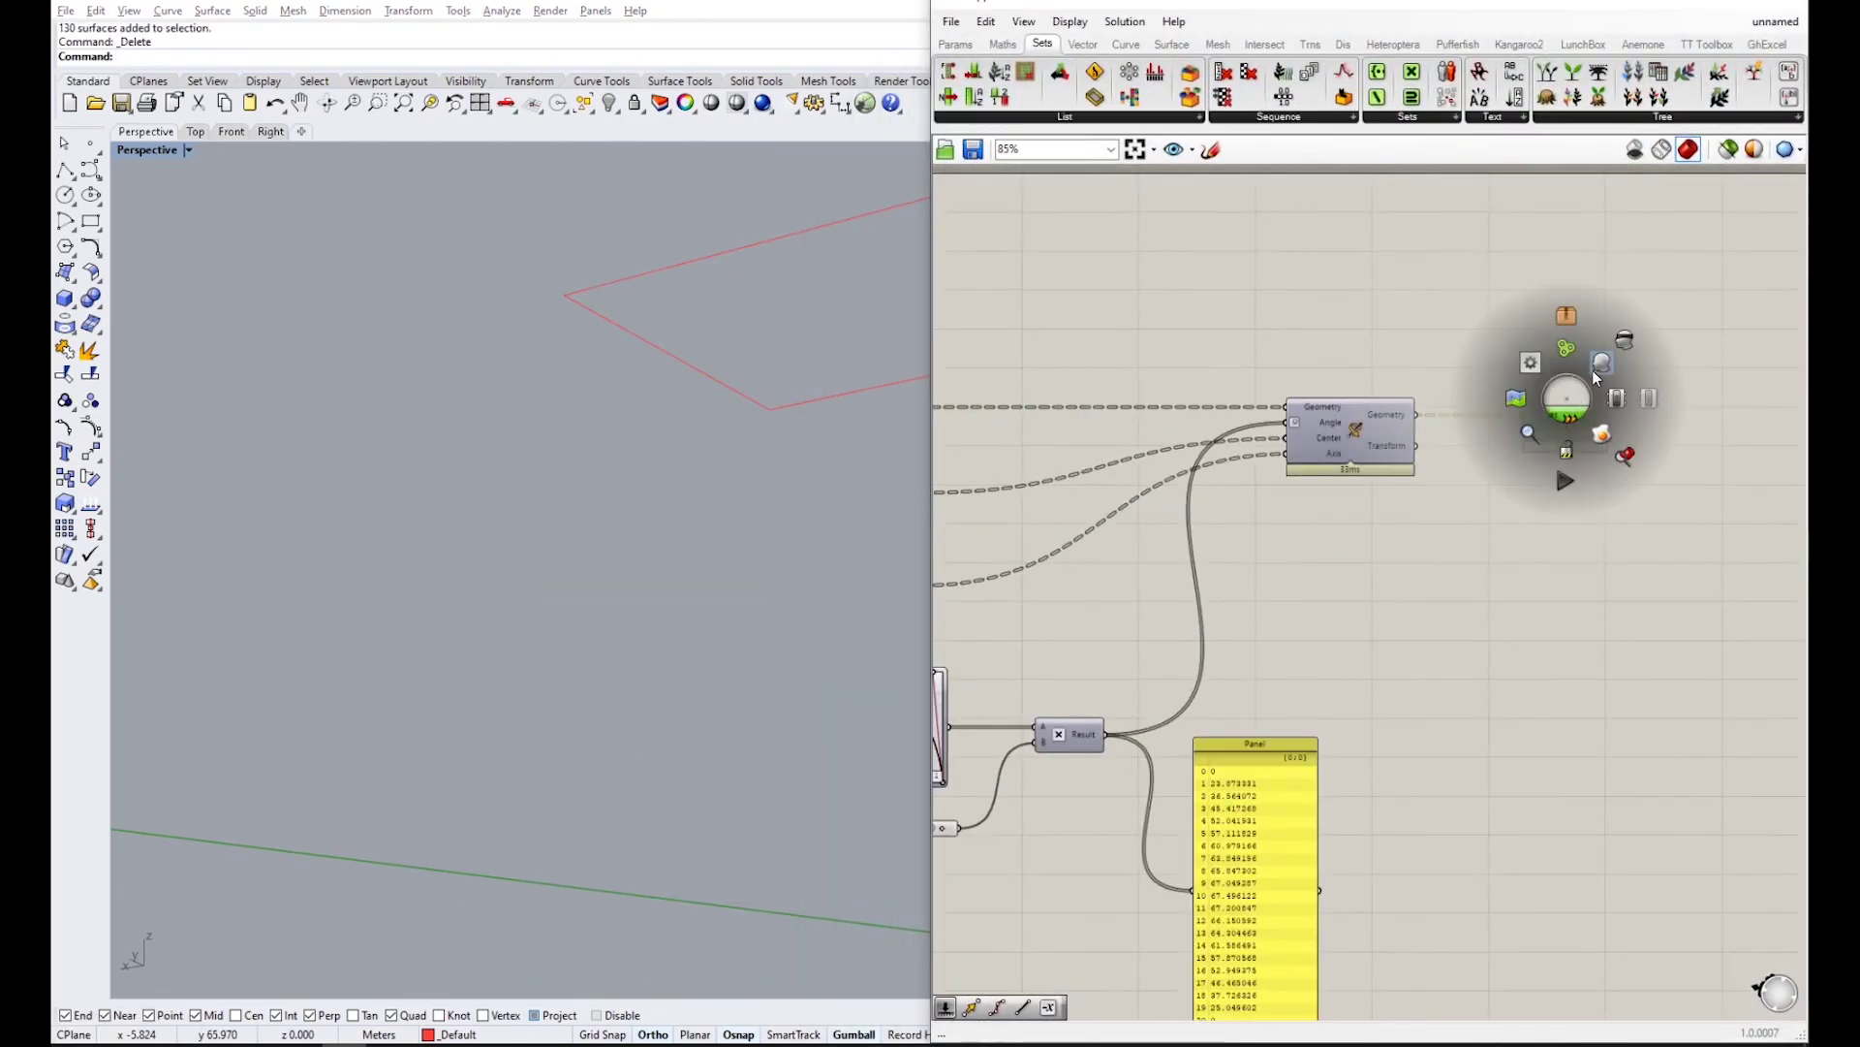
pyautogui.click(1597, 356)
pyautogui.click(1505, 595)
pyautogui.moveTo(652, 649); pyautogui.dragTo(543, 563, button='right')
# - Change the Graph Mapper's graph type to Sine
pyautogui.moveTo(1102, 699); pyautogui.dragTo(1327, 648, button='right')
pyautogui.click(1148, 684)
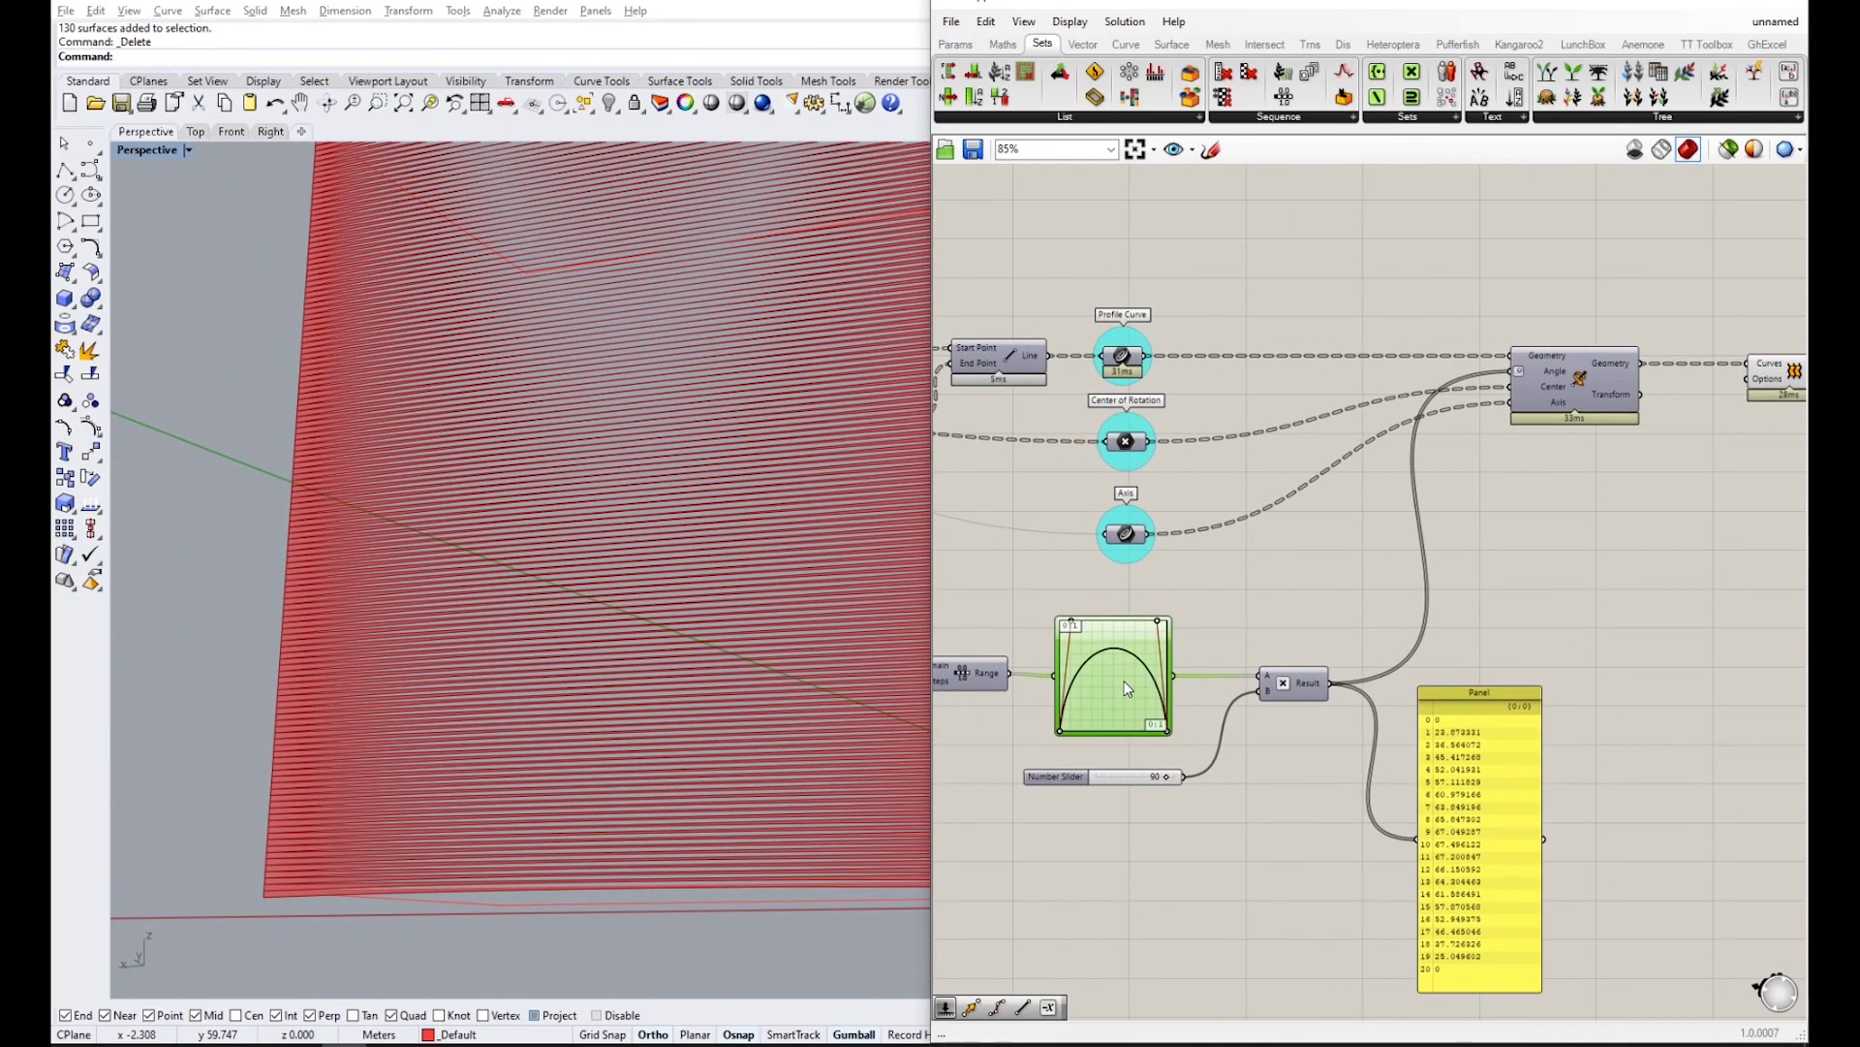
pyautogui.rightClick(1128, 713)
pyautogui.moveTo(1197, 941)
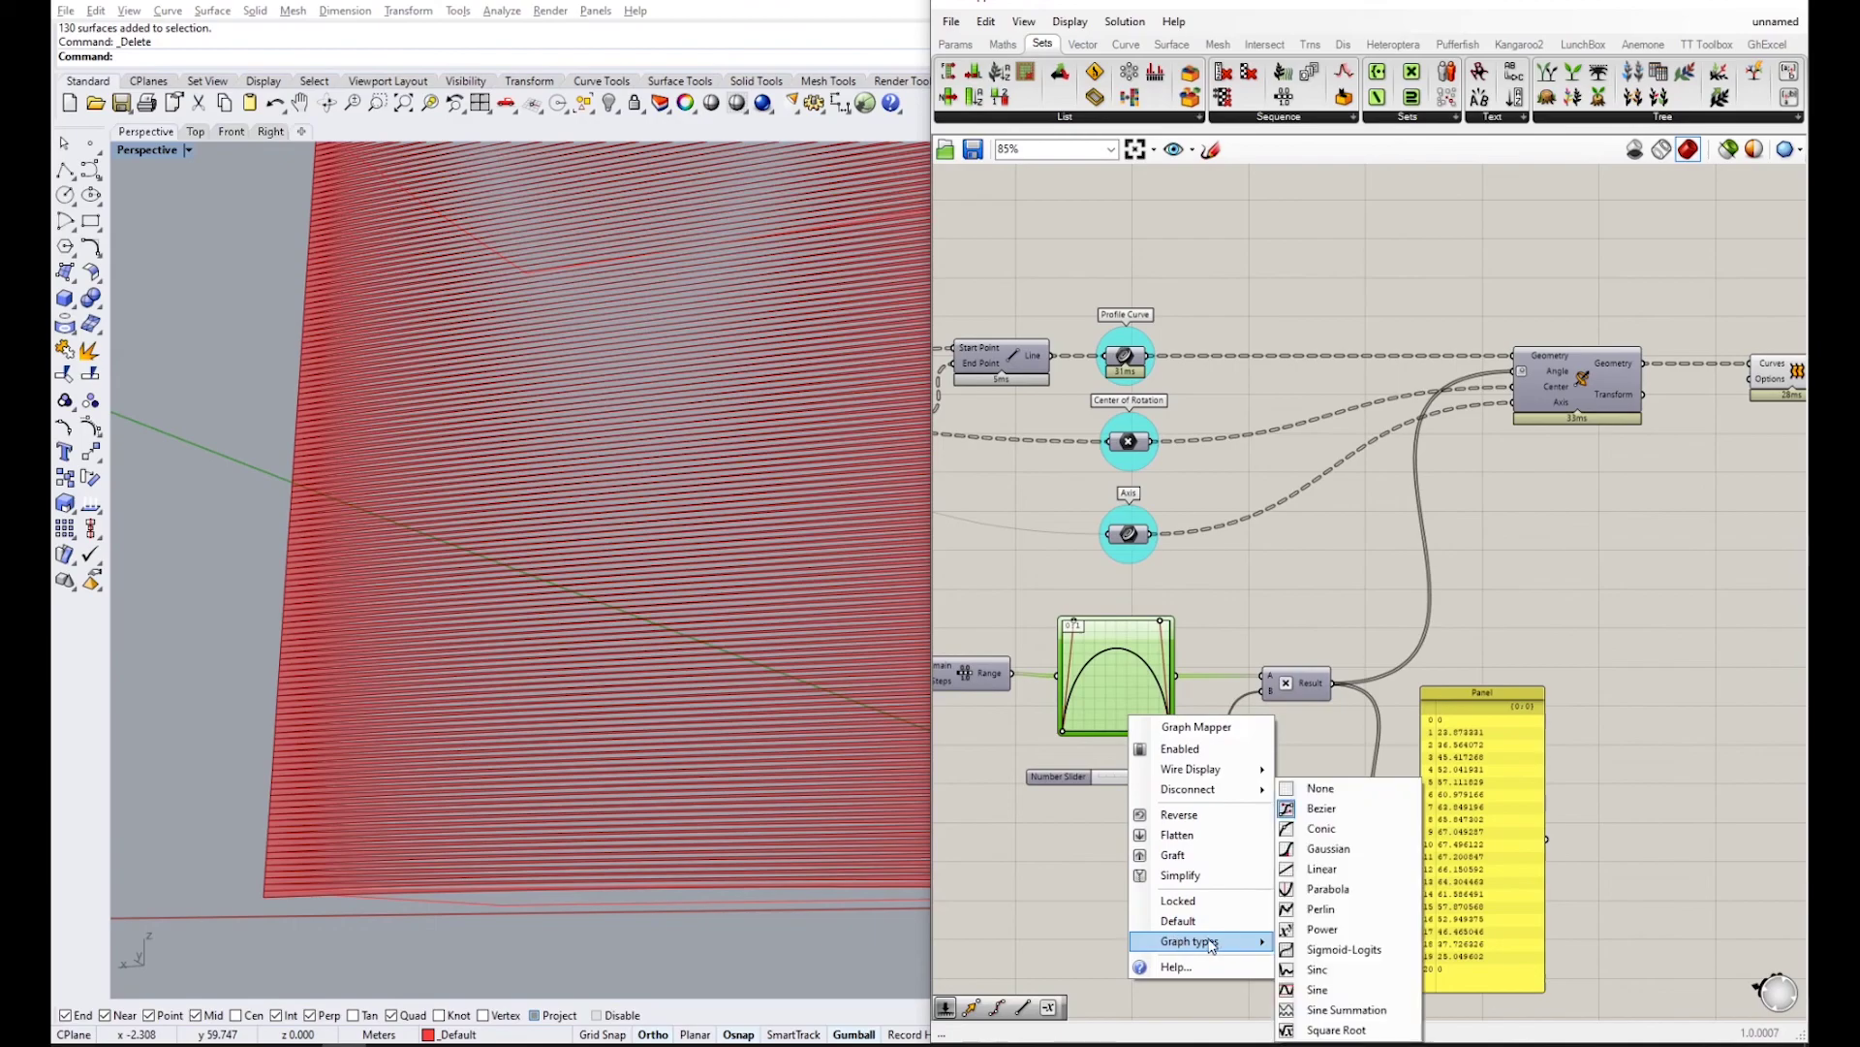
pyautogui.click(1317, 990)
pyautogui.moveTo(742, 638); pyautogui.dragTo(713, 602, button='right')
pyautogui.scroll(3, 1128, 674)
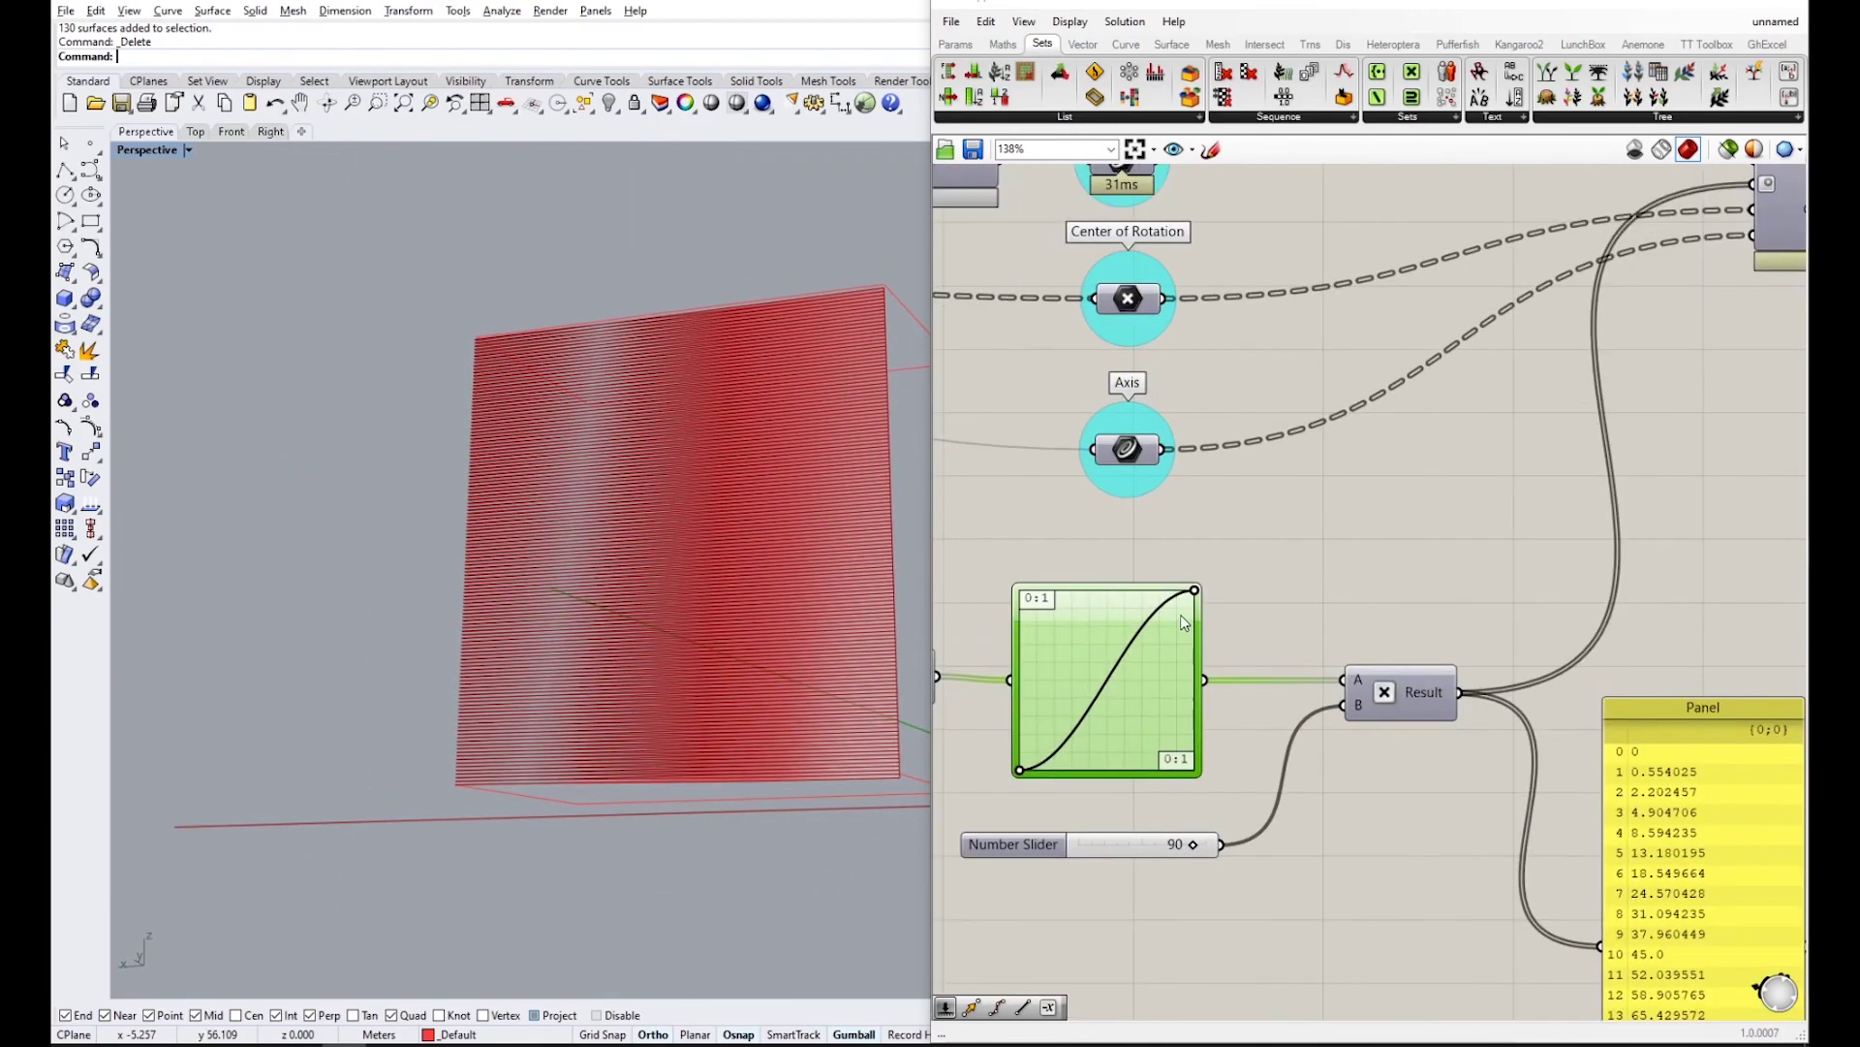
# - Compress the Sine graph into several narrow waves and examine the rippled facade
pyautogui.moveTo(1194, 591); pyautogui.dragTo(1039, 588)
pyautogui.moveTo(859, 572); pyautogui.dragTo(714, 652, button='right')
pyautogui.scroll(8, 417, 631)
pyautogui.scroll(-8, 652, 494)
pyautogui.scroll(6, 711, 535)
pyautogui.scroll(-1, 712, 650)
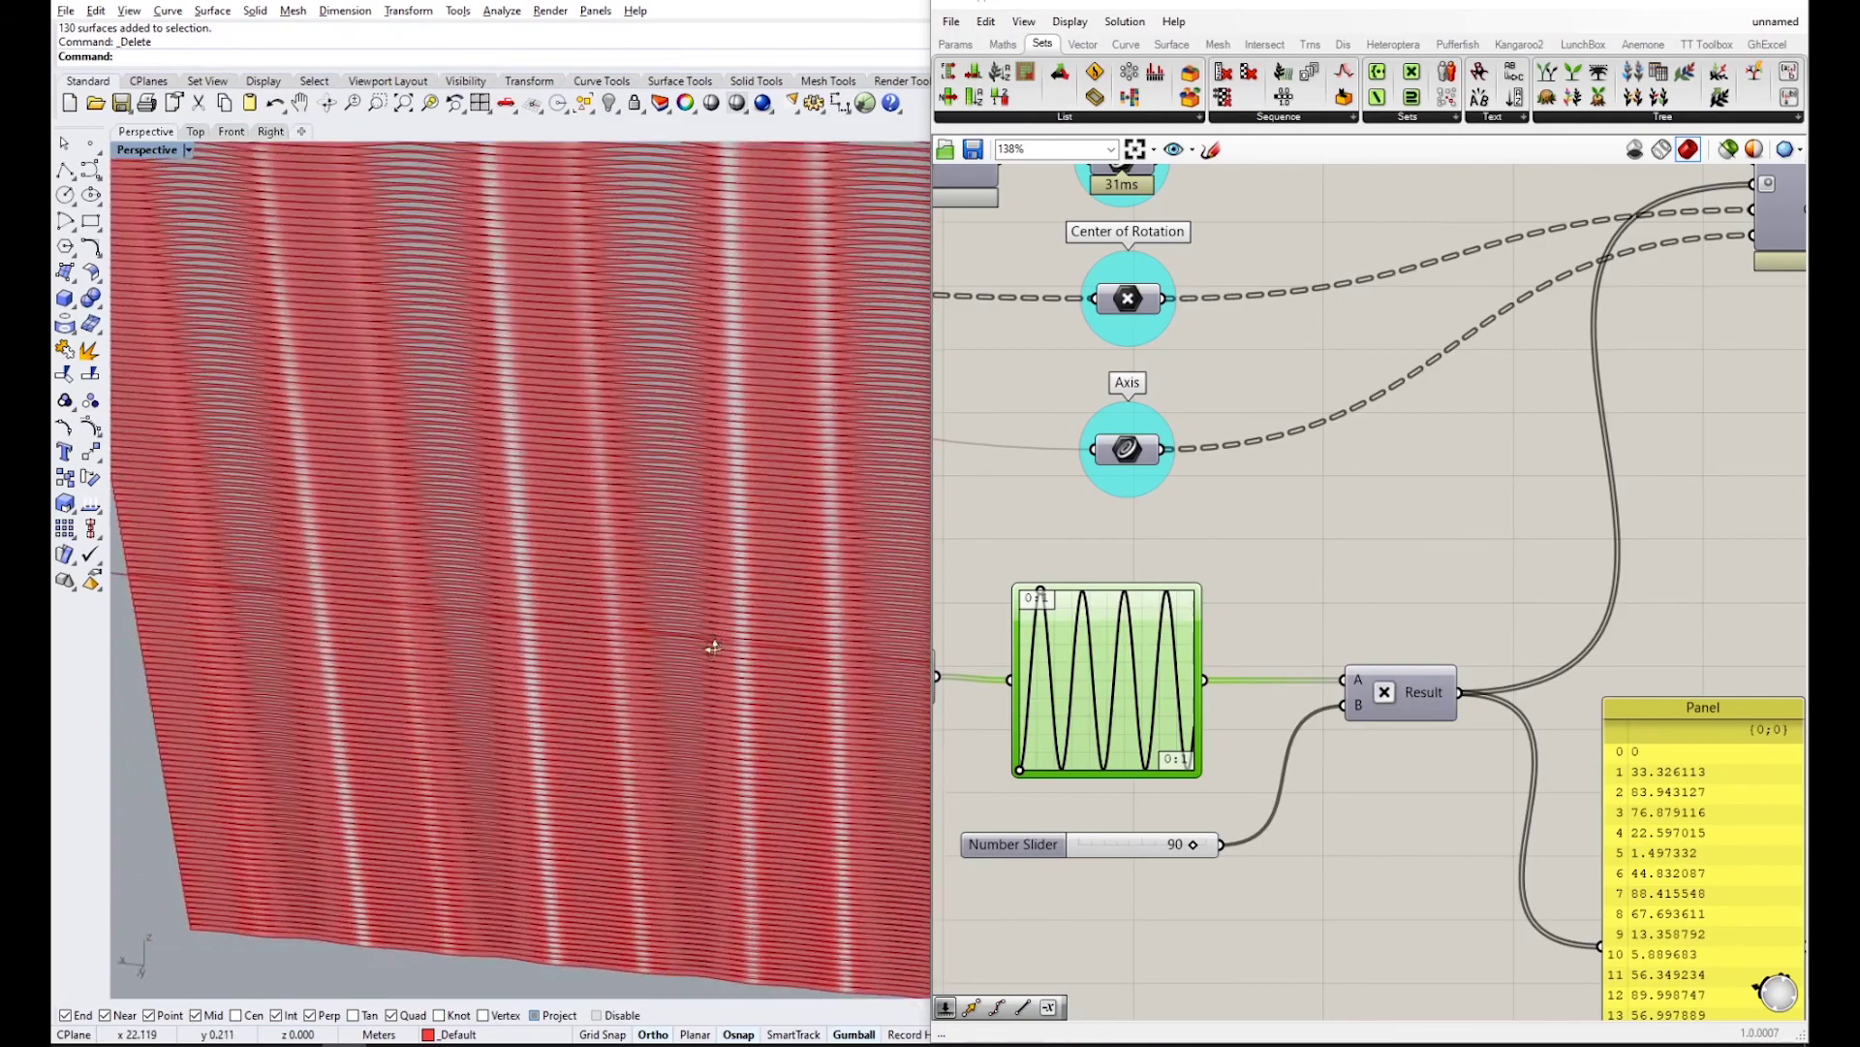
pyautogui.scroll(-2, 711, 647)
# - Stretch the Sine graph back to a single rise across the full width of the Graph Mapper
pyautogui.moveTo(1041, 590); pyautogui.dragTo(1195, 588)
pyautogui.moveTo(591, 455); pyautogui.dragTo(545, 484, button='right')
pyautogui.scroll(-4, 494, 454)
# - Set the Graph Mapper's graph type back to Bezier
pyautogui.rightClick(1157, 699)
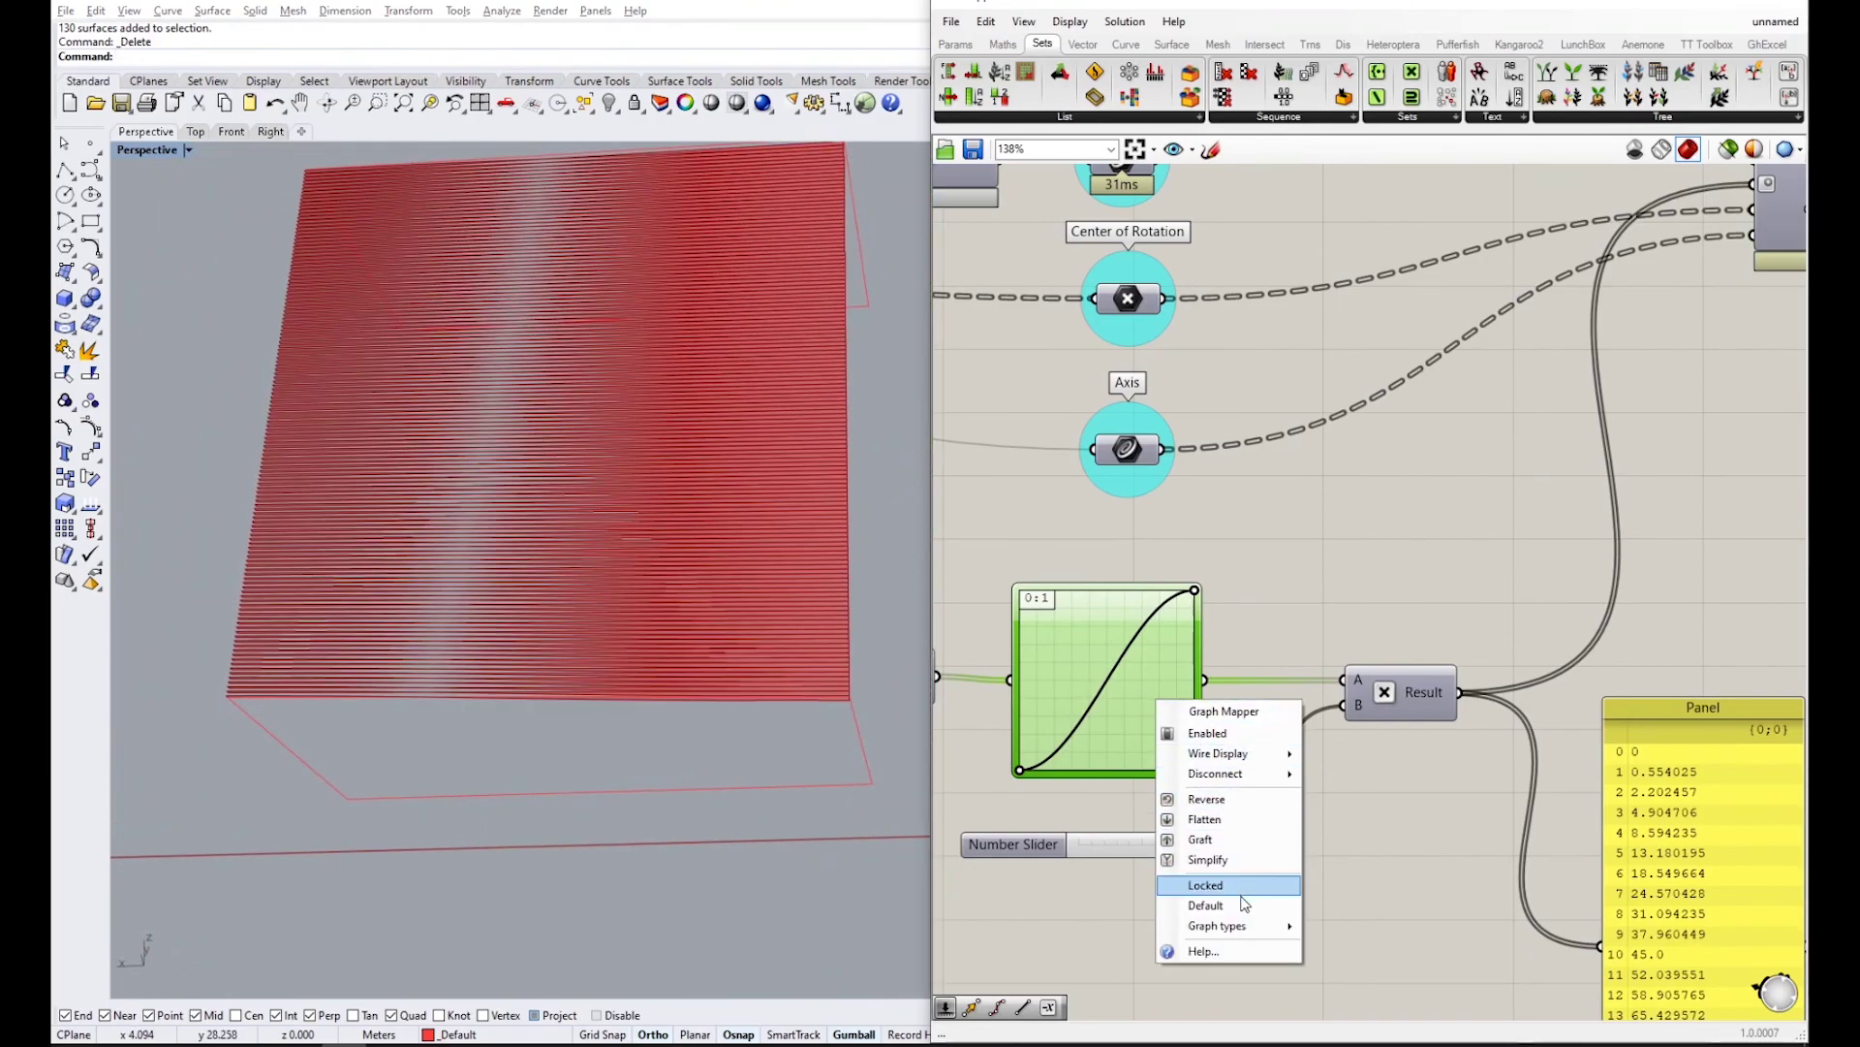
pyautogui.moveTo(1240, 928)
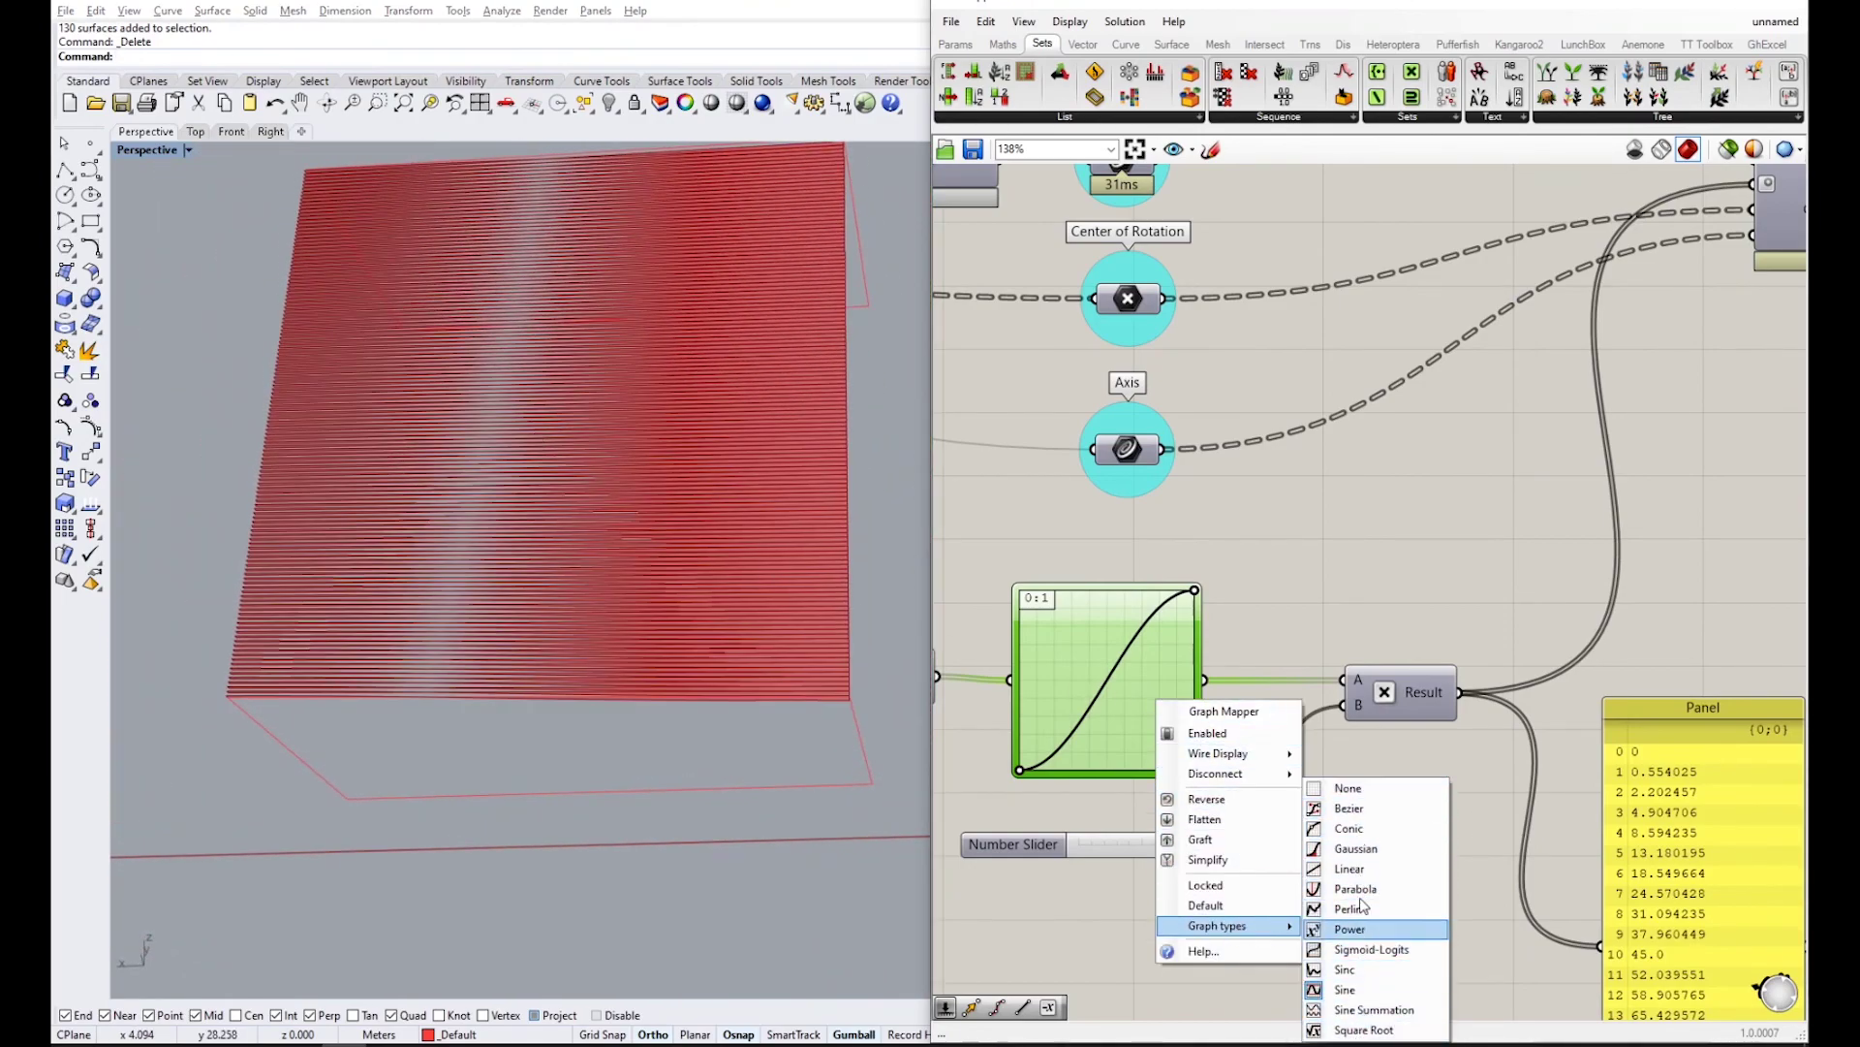
pyautogui.click(1357, 810)
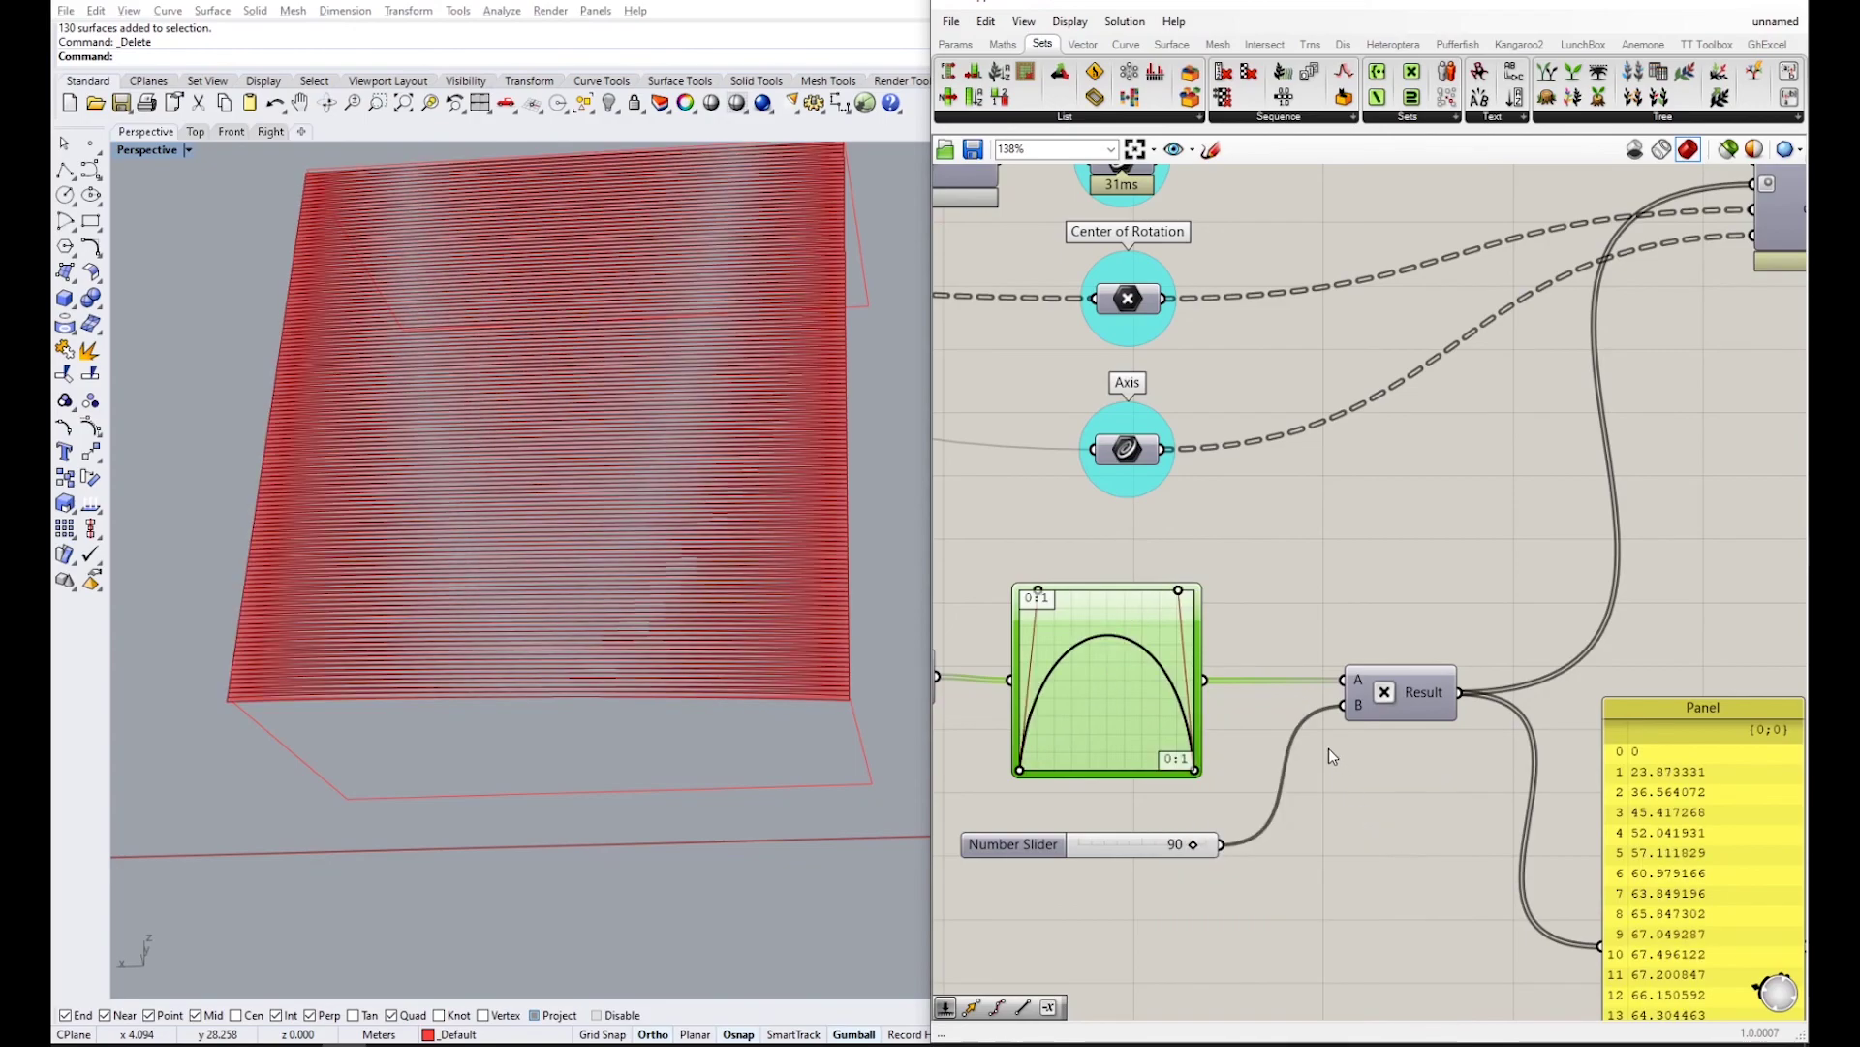
pyautogui.scroll(-8, 1357, 340)
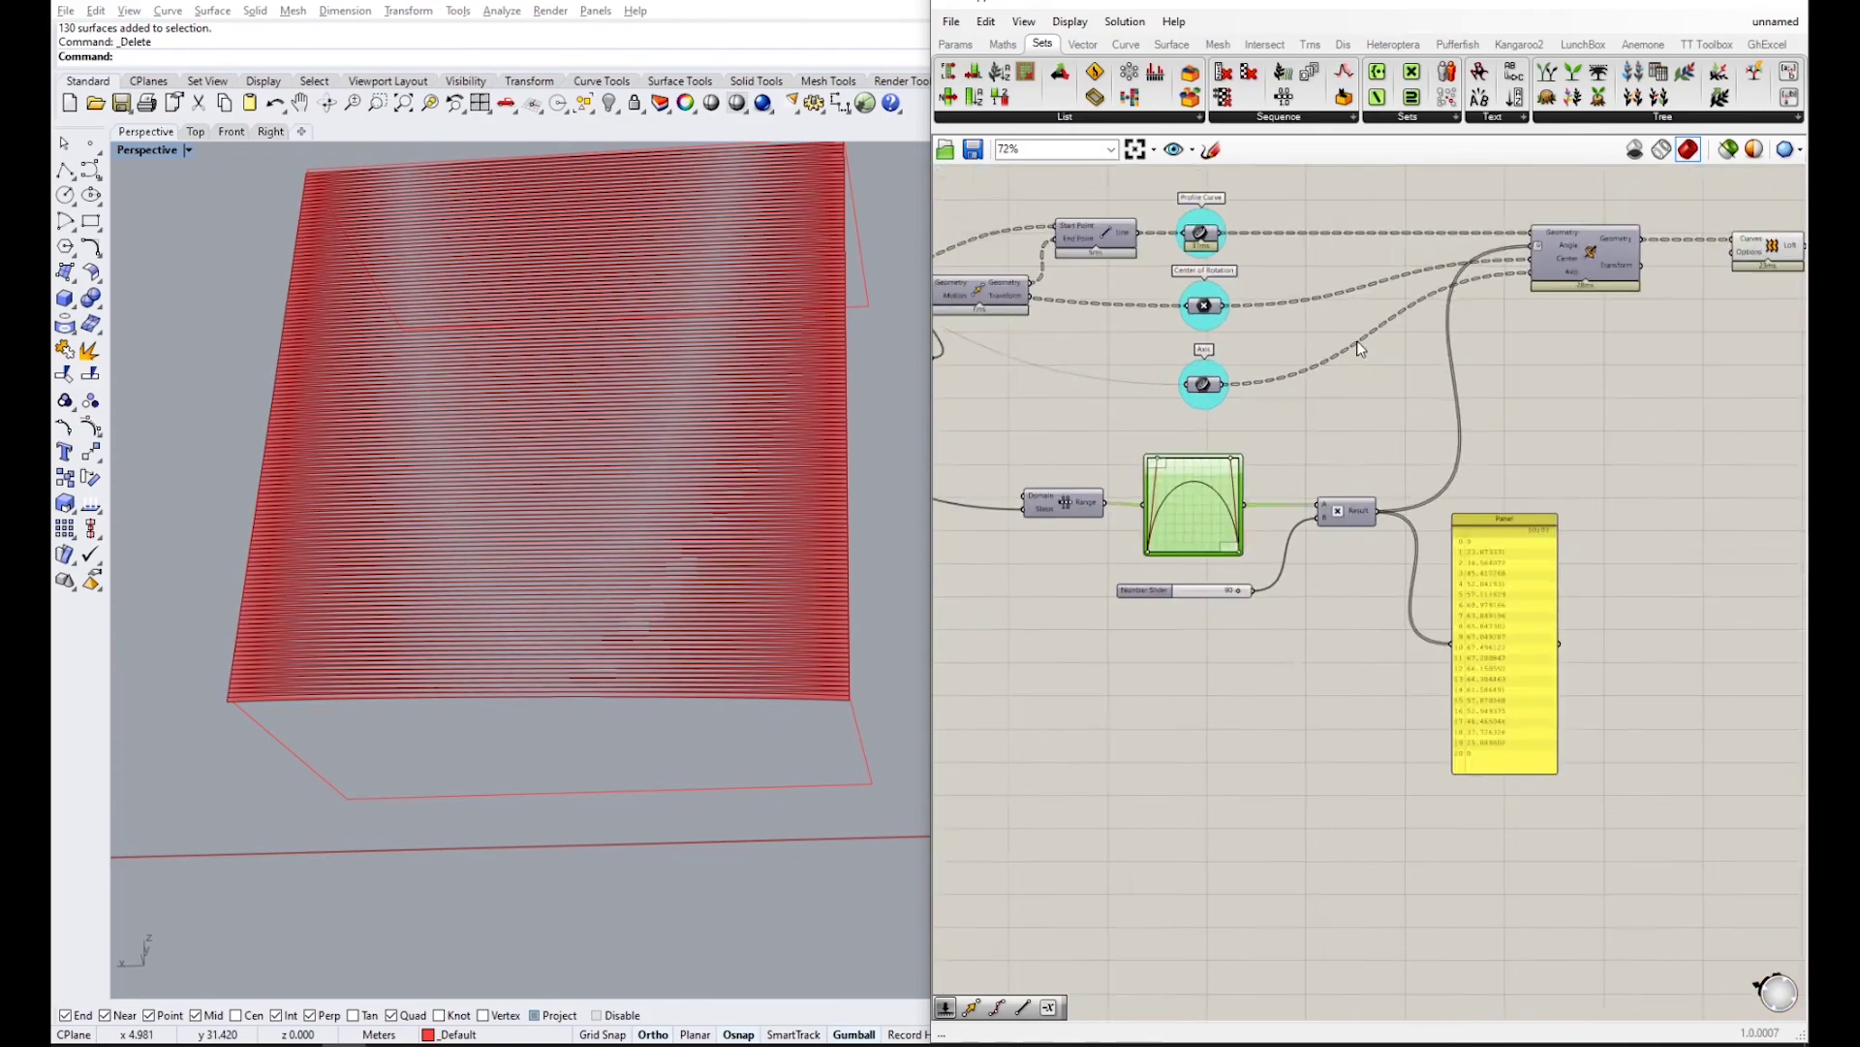
pyautogui.moveTo(582, 581); pyautogui.dragTo(533, 554, button='right')
pyautogui.click(1083, 668)
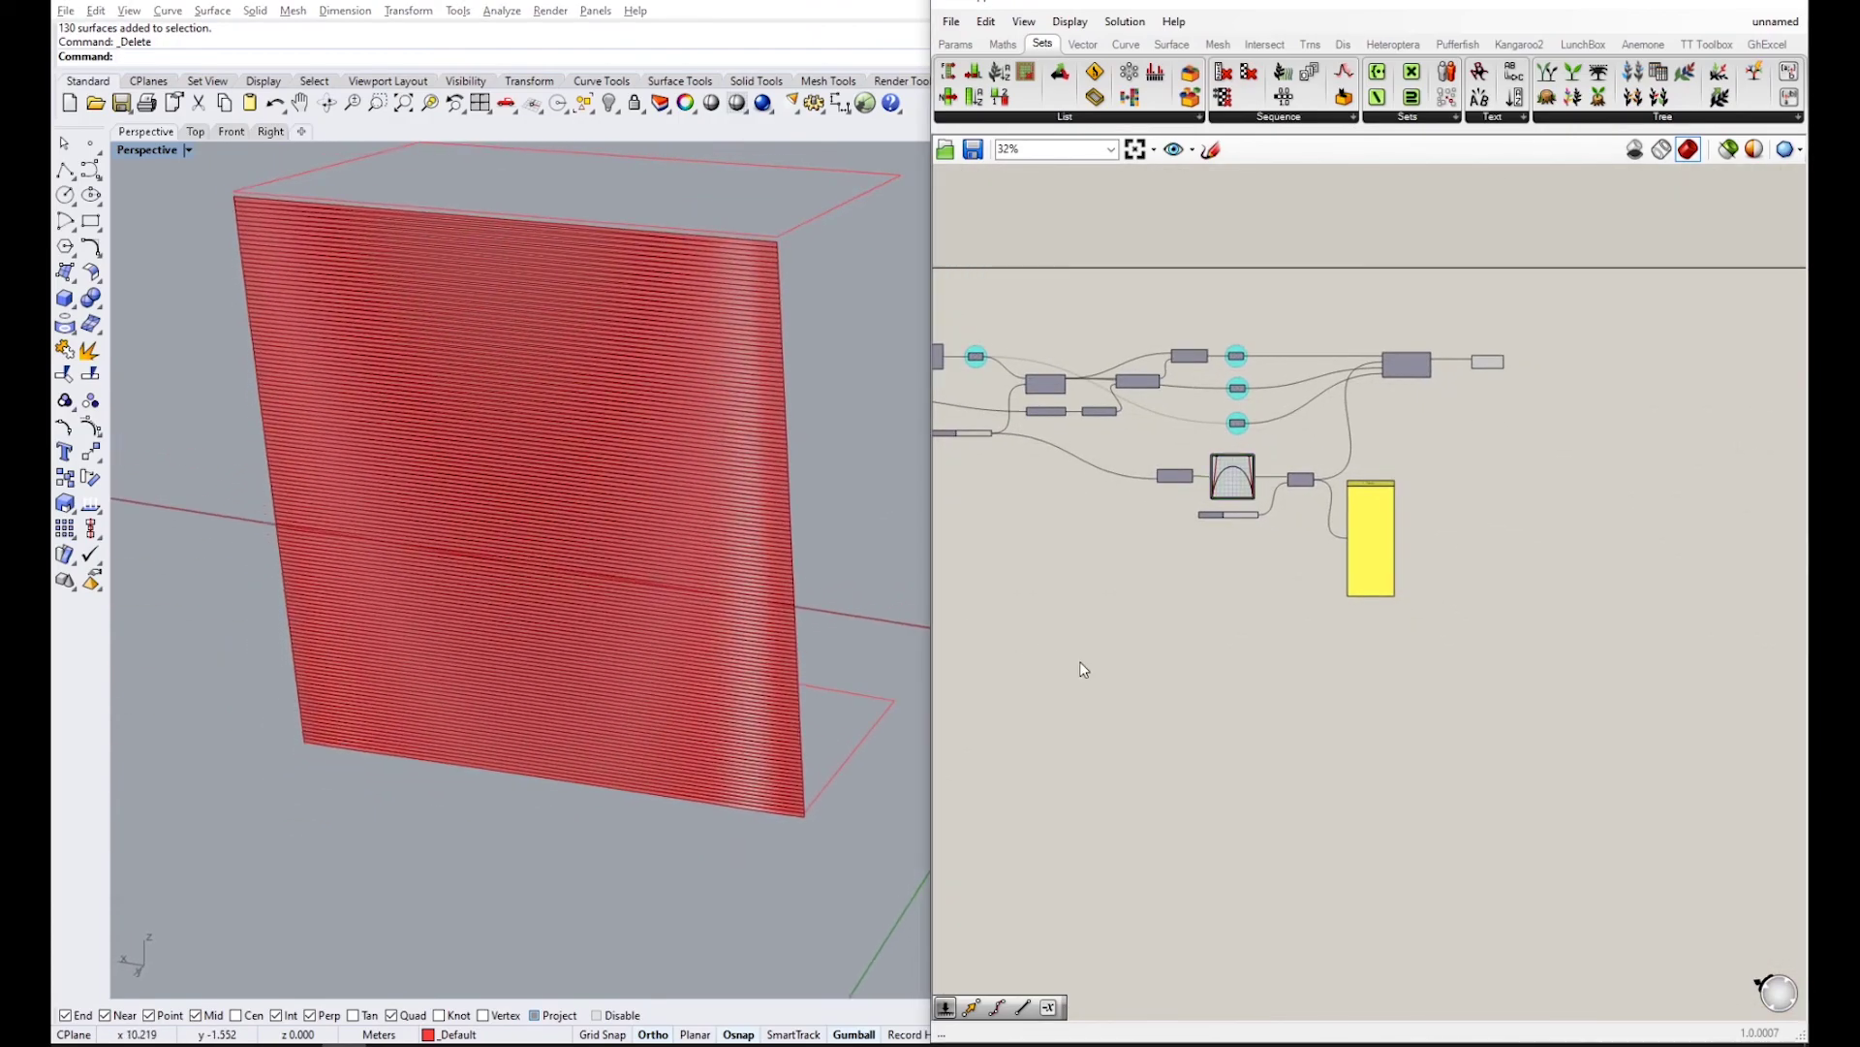
pyautogui.click(396, 1045)
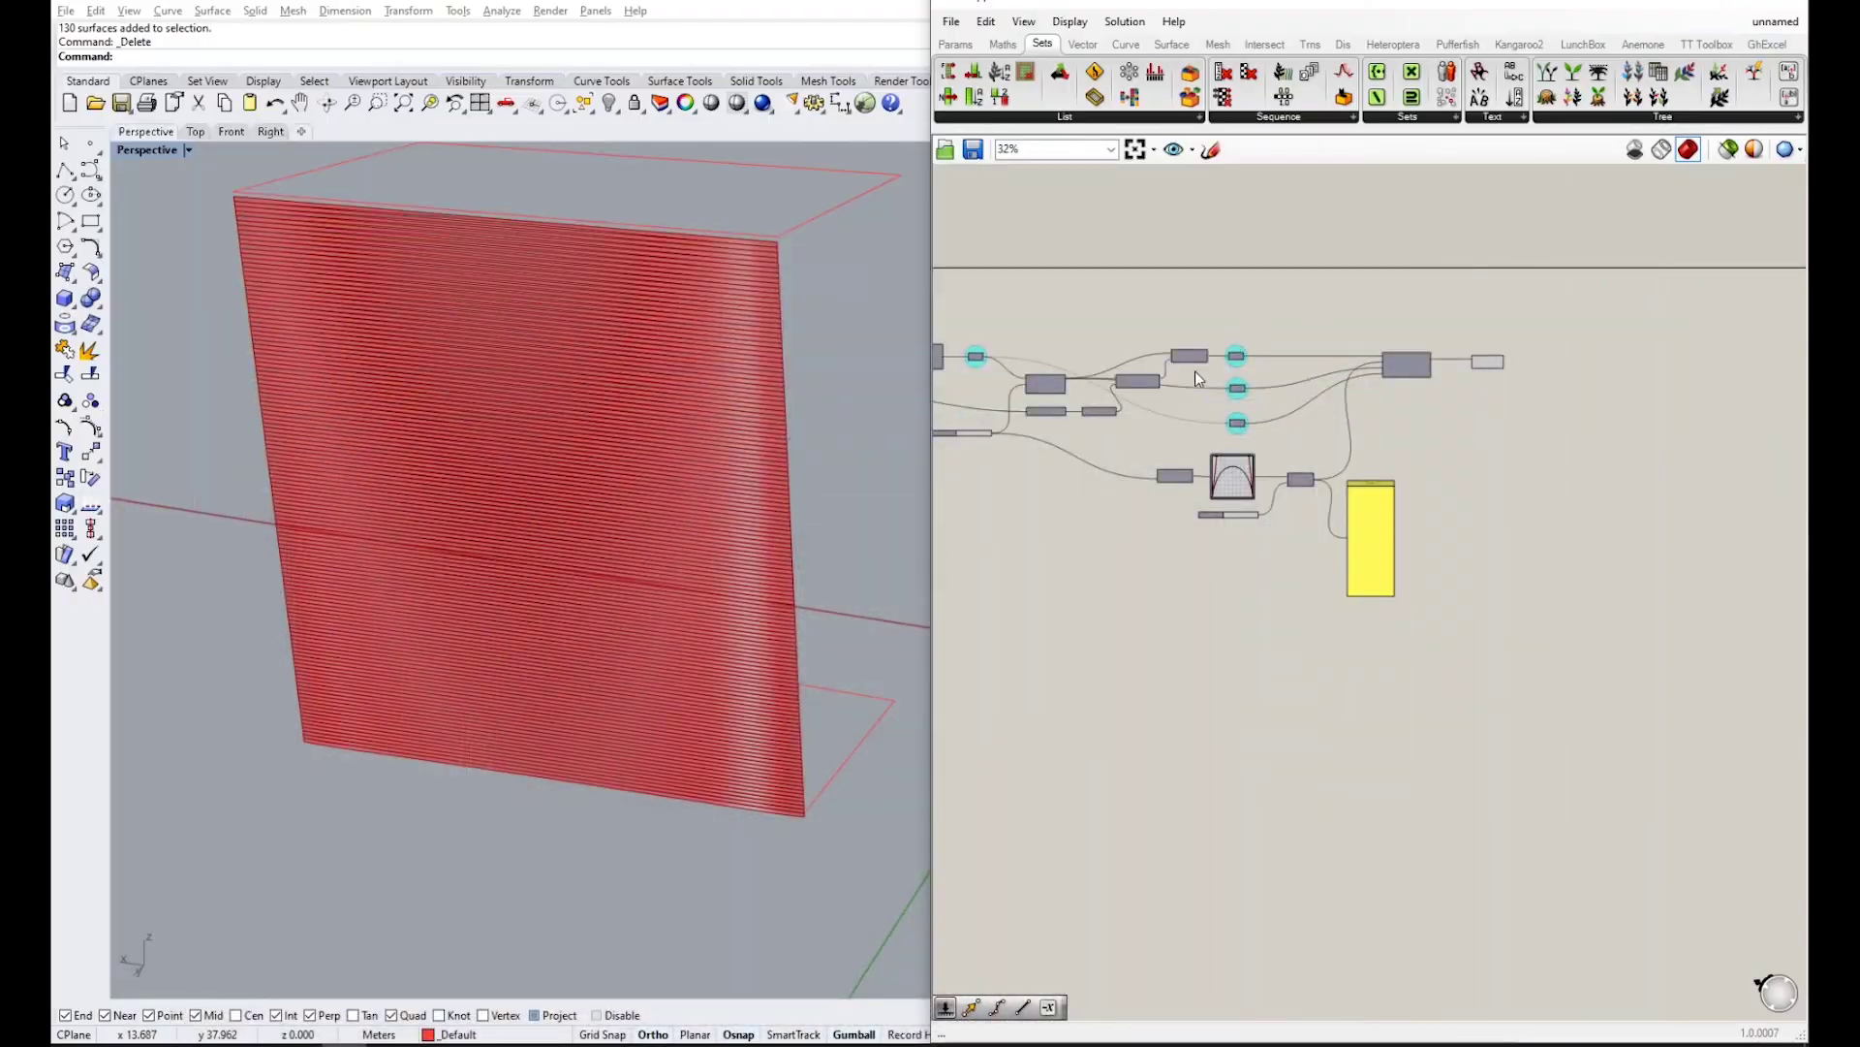
pyautogui.moveTo(1195, 370); pyautogui.dragTo(1358, 393, button='right')
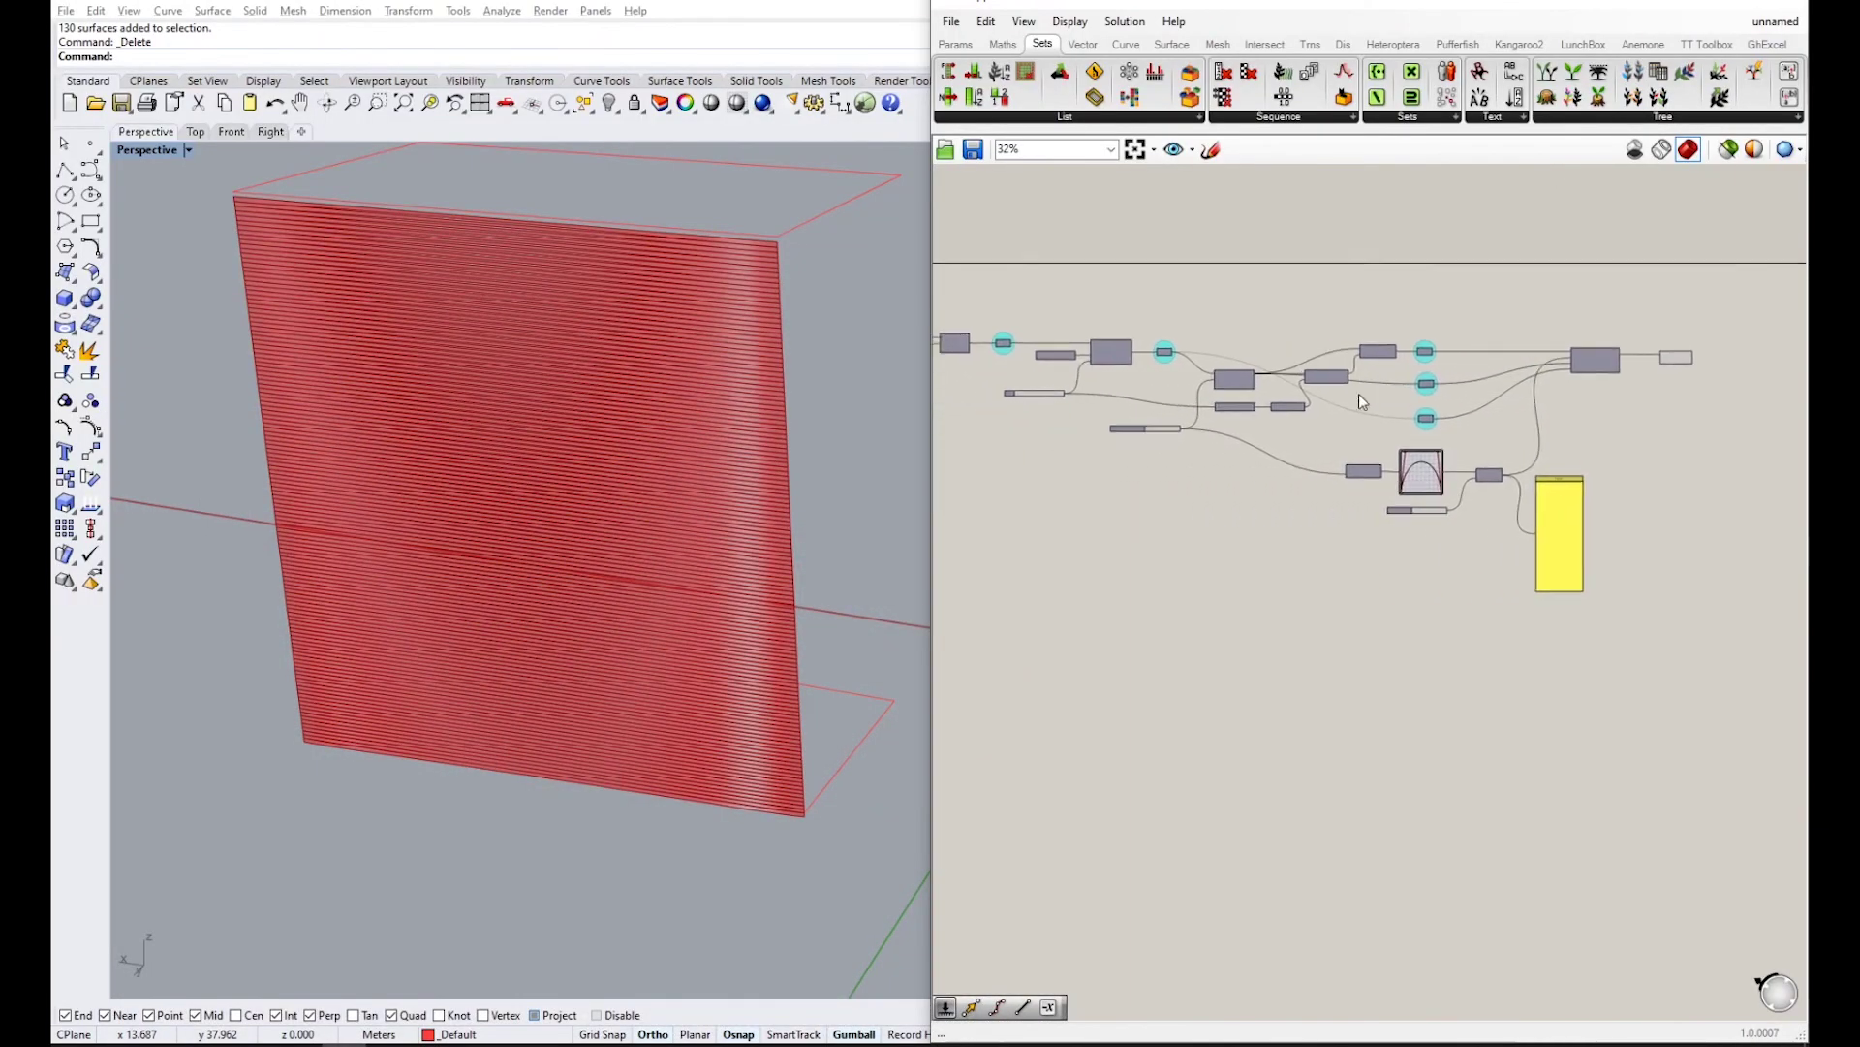
# - Enable the preview of the Contour curve parameter
pyautogui.scroll(3, 1146, 366)
pyautogui.scroll(2, 1103, 357)
pyautogui.moveTo(1467, 397); pyautogui.dragTo(1200, 440, button='right')
pyautogui.scroll(-2, 1364, 425)
pyautogui.moveTo(973, 379); pyautogui.dragTo(1072, 372, button='right')
pyautogui.scroll(2, 1070, 372)
pyautogui.click(1032, 344)
pyautogui.scroll(1, 1033, 345)
pyautogui.middleClick(1033, 344)
pyautogui.click(1067, 313)
pyautogui.click(1084, 293)
pyautogui.scroll(-7, 1081, 343)
pyautogui.scroll(5, 1051, 344)
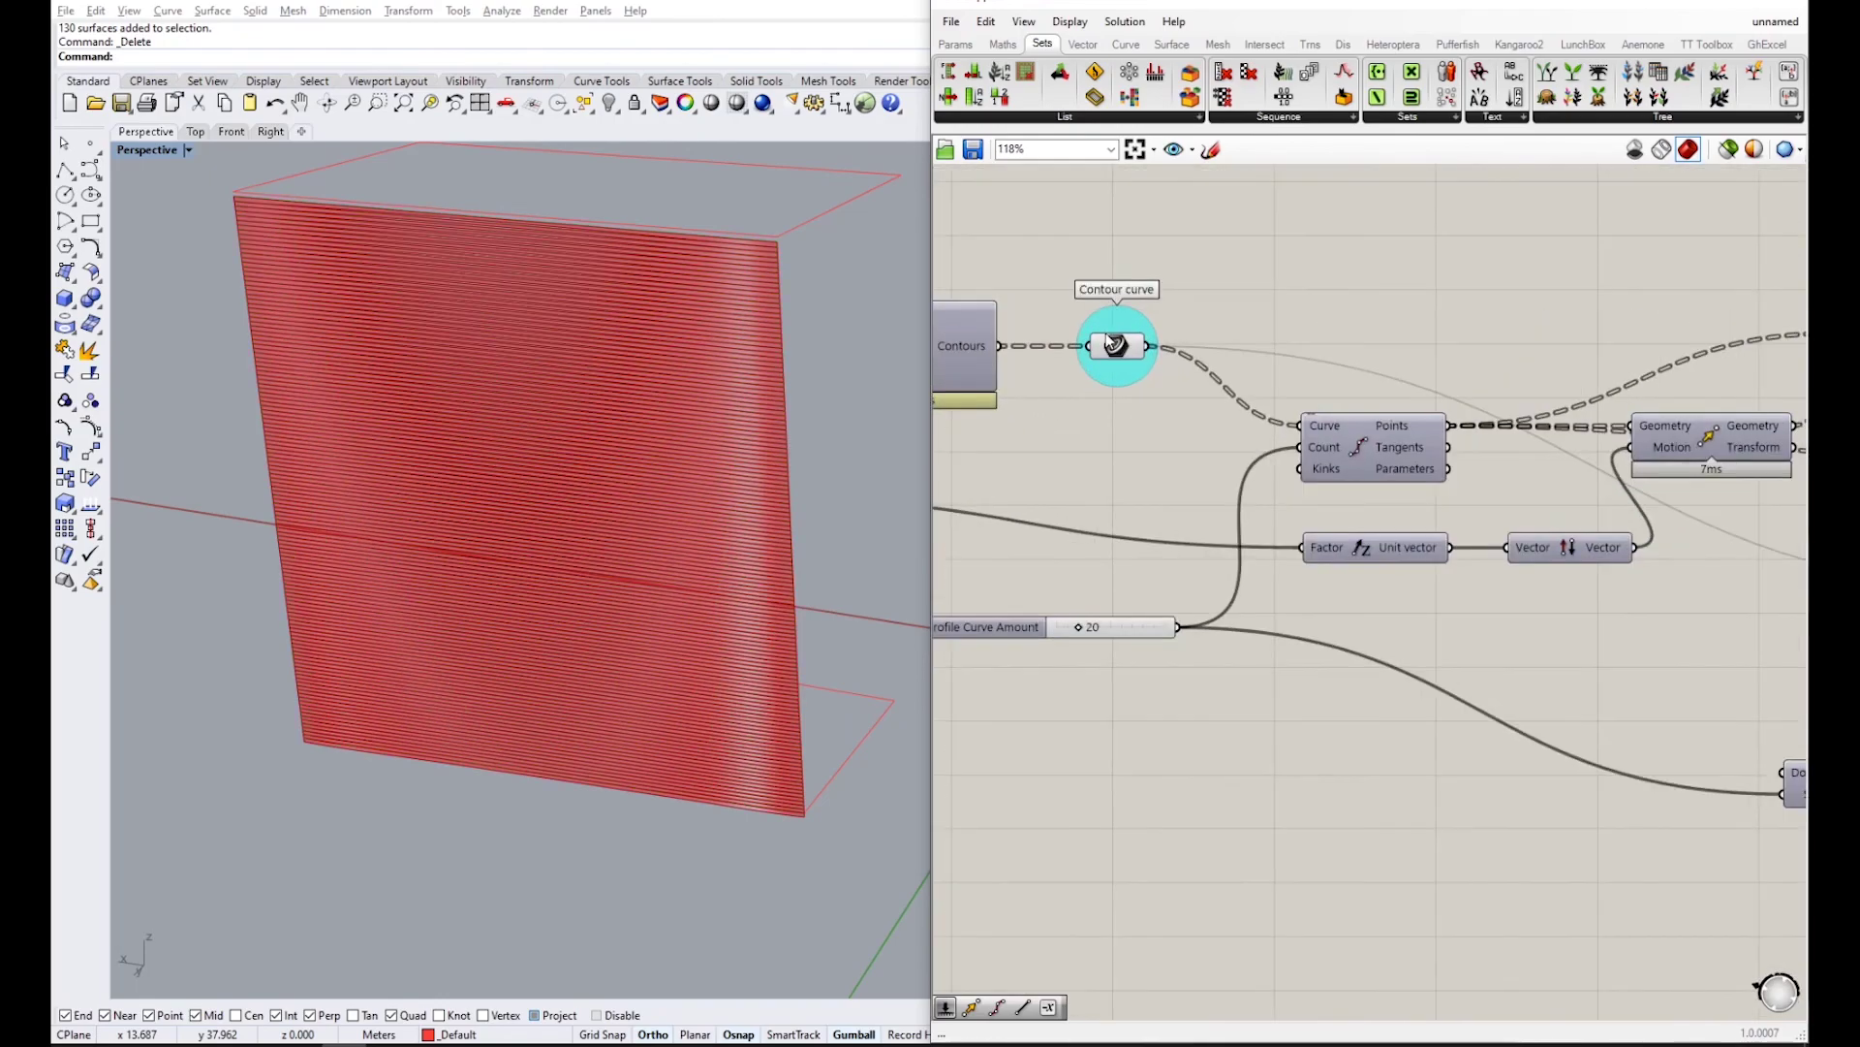
# - Flatten the Contour curve parameter and inspect the data structure of the division Points output
pyautogui.rightClick(1128, 354)
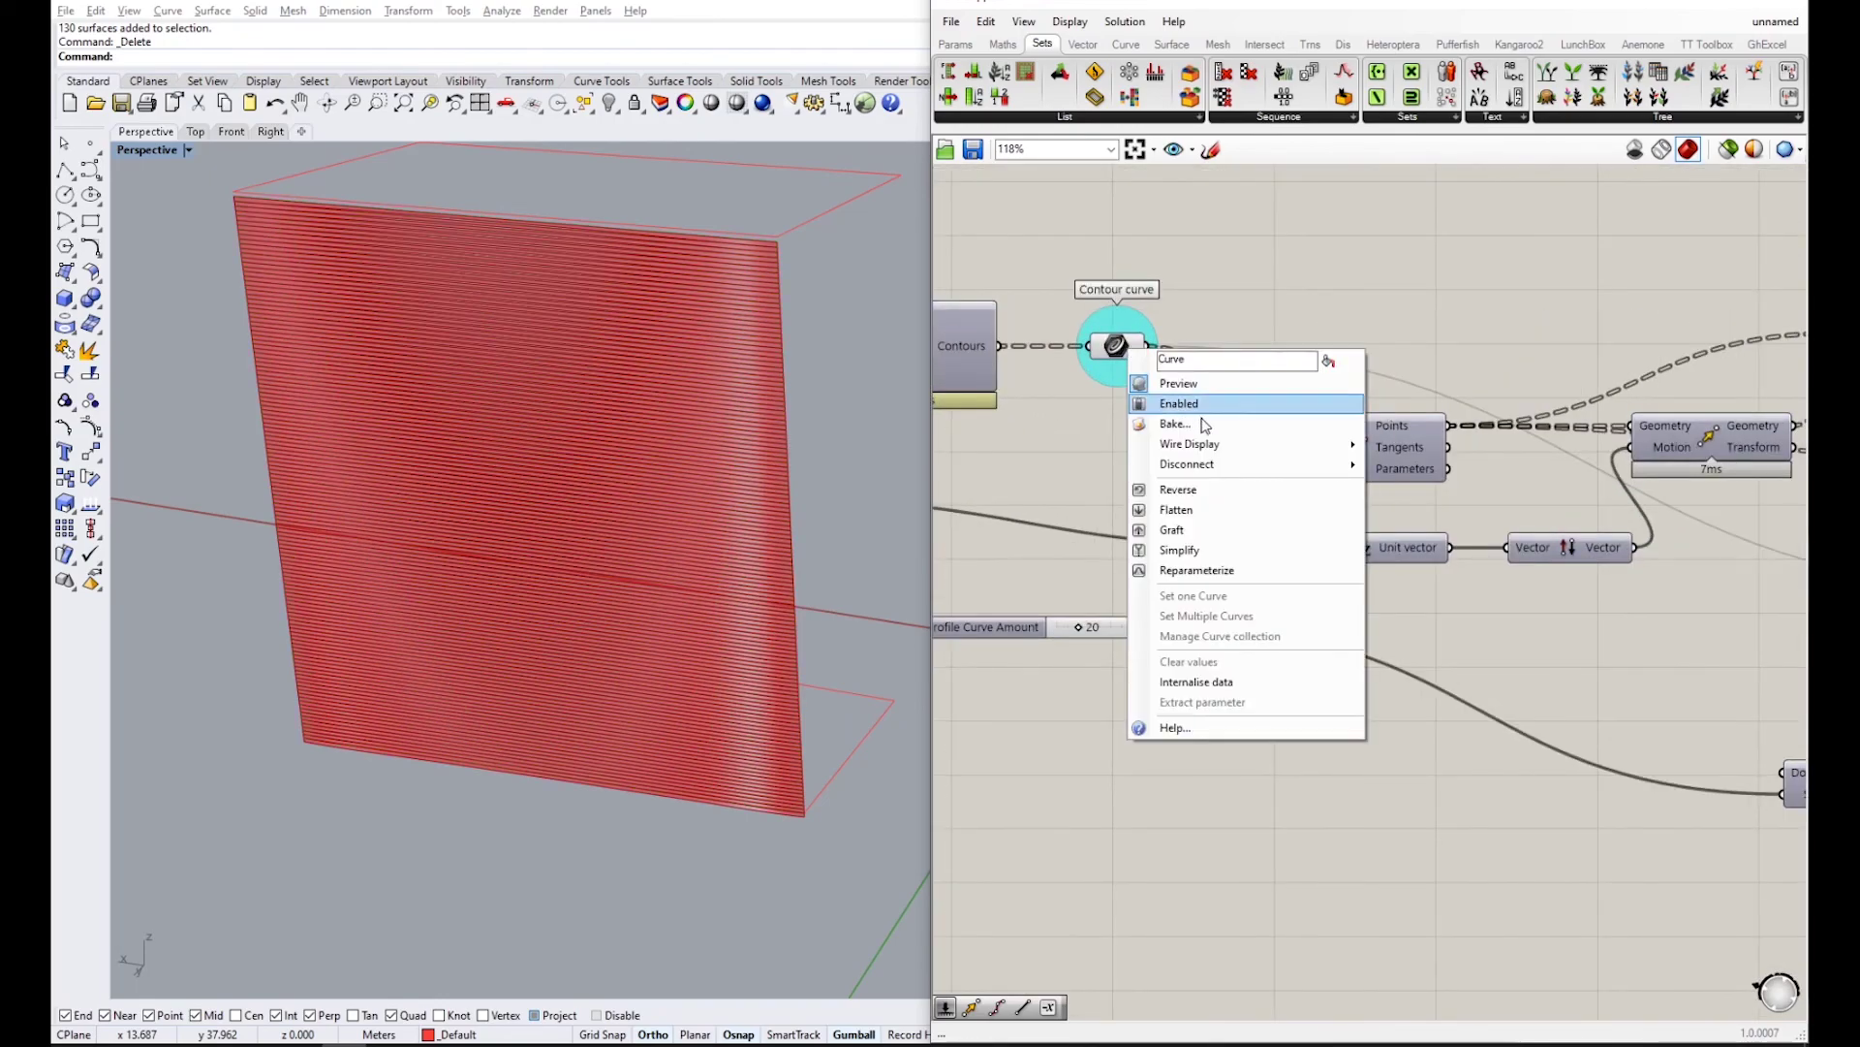
pyautogui.click(1195, 508)
pyautogui.scroll(-3, 1226, 475)
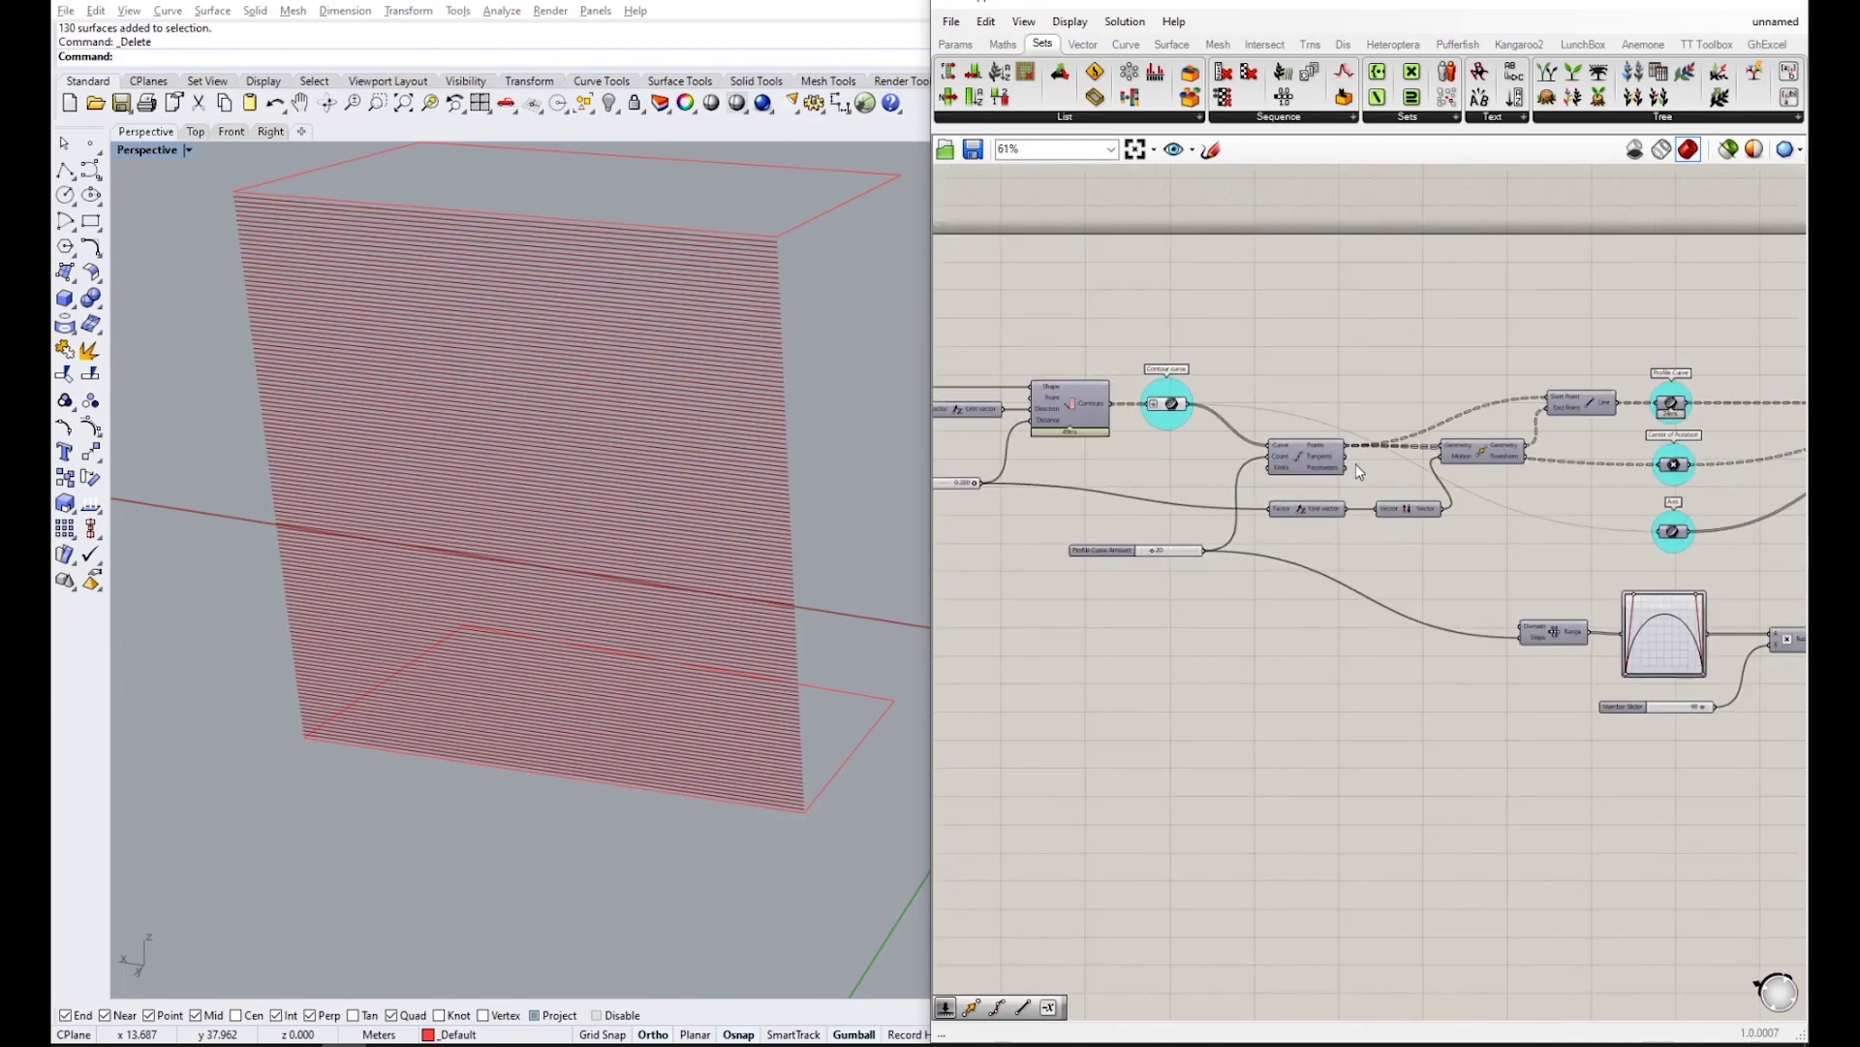
pyautogui.scroll(3, 1356, 461)
pyautogui.moveTo(1362, 453); pyautogui.dragTo(1088, 427, button='right')
pyautogui.moveTo(1022, 412)
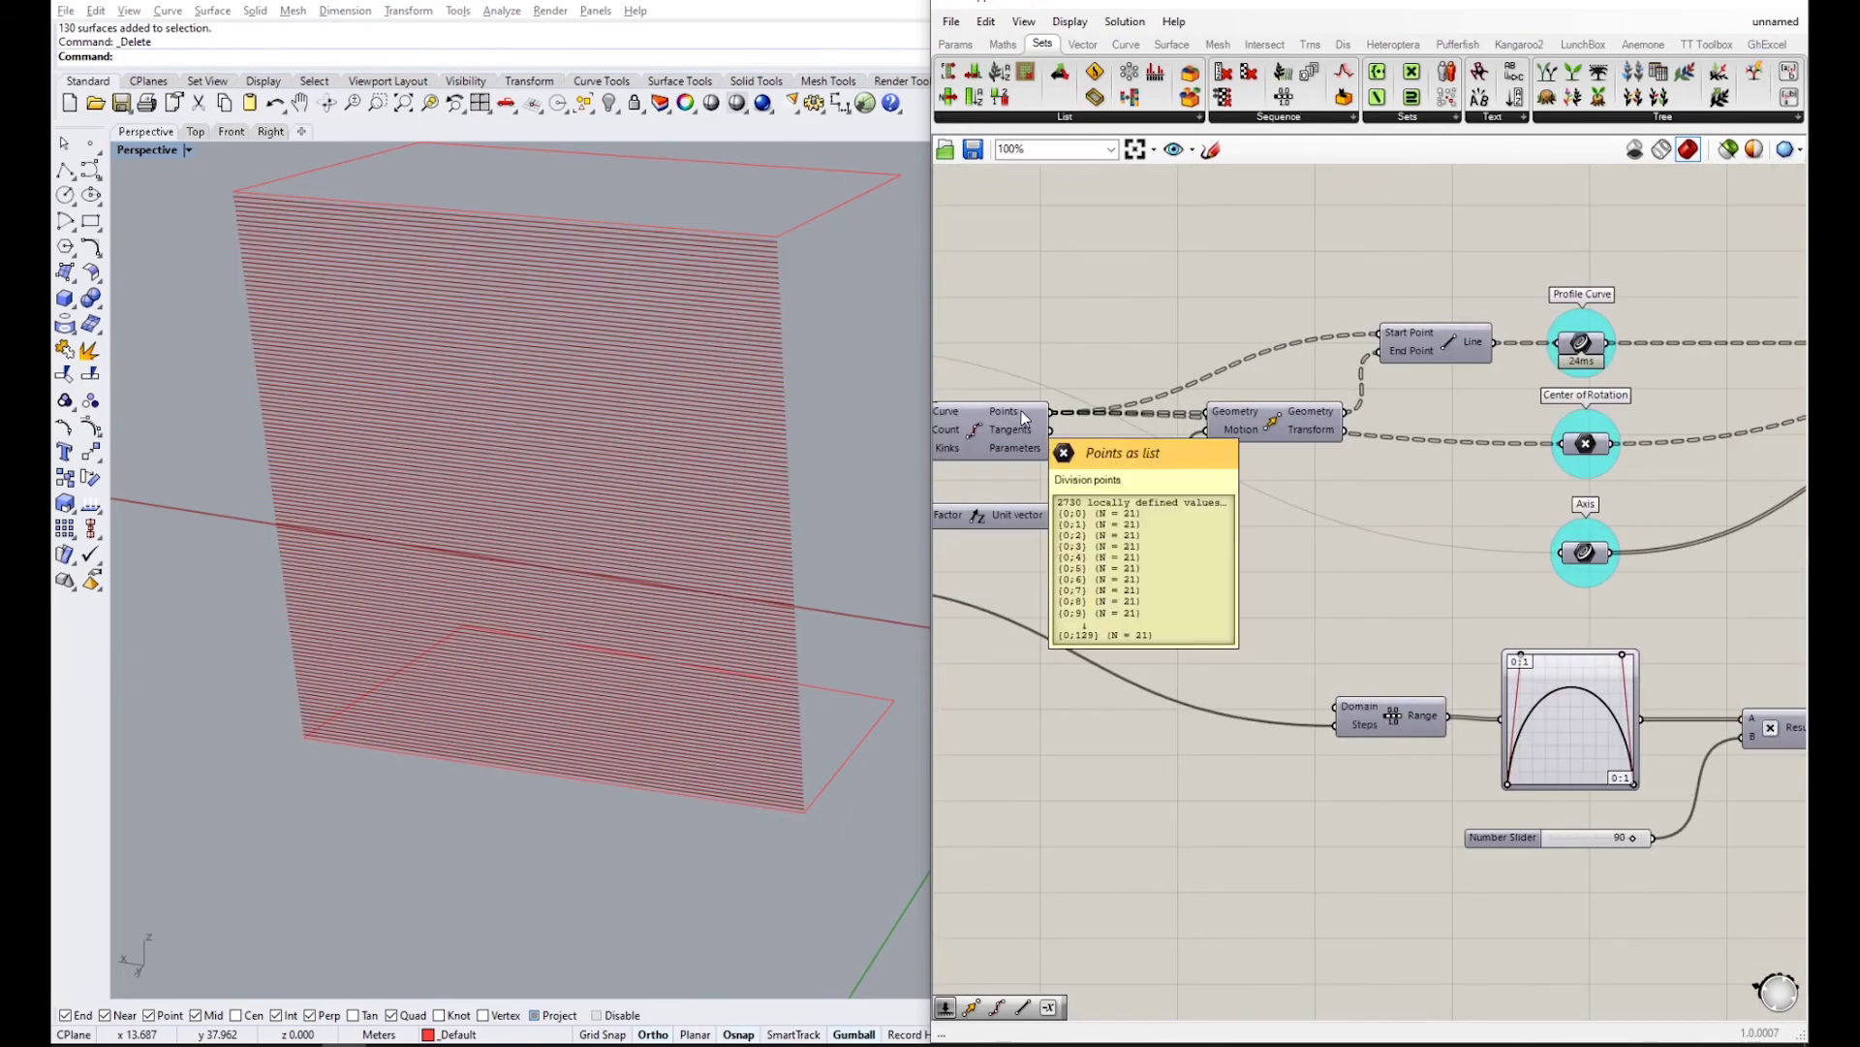
# - Graft the Axis input of the rotation component and examine the facade
pyautogui.moveTo(1462, 430); pyautogui.dragTo(1192, 374, button='right')
pyautogui.moveTo(1535, 399); pyautogui.dragTo(1309, 387, button='right')
pyautogui.moveTo(1600, 331)
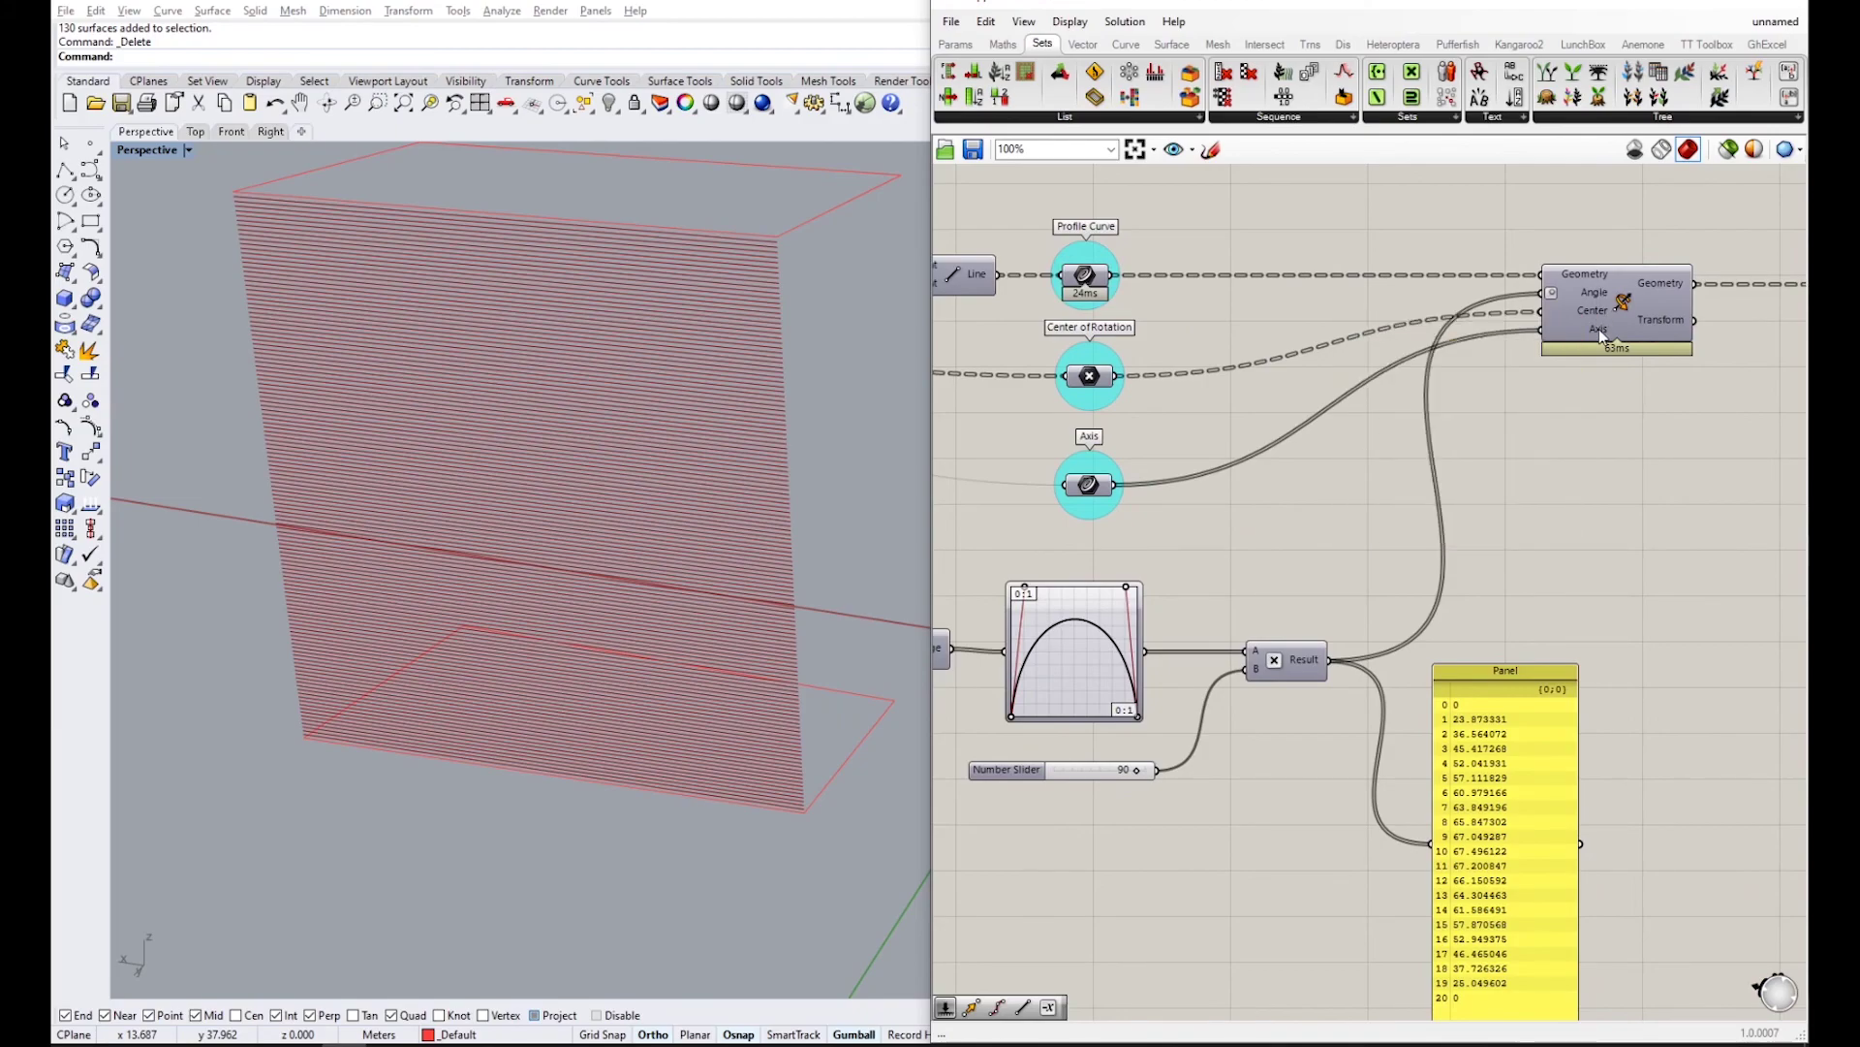
pyautogui.rightClick(1599, 328)
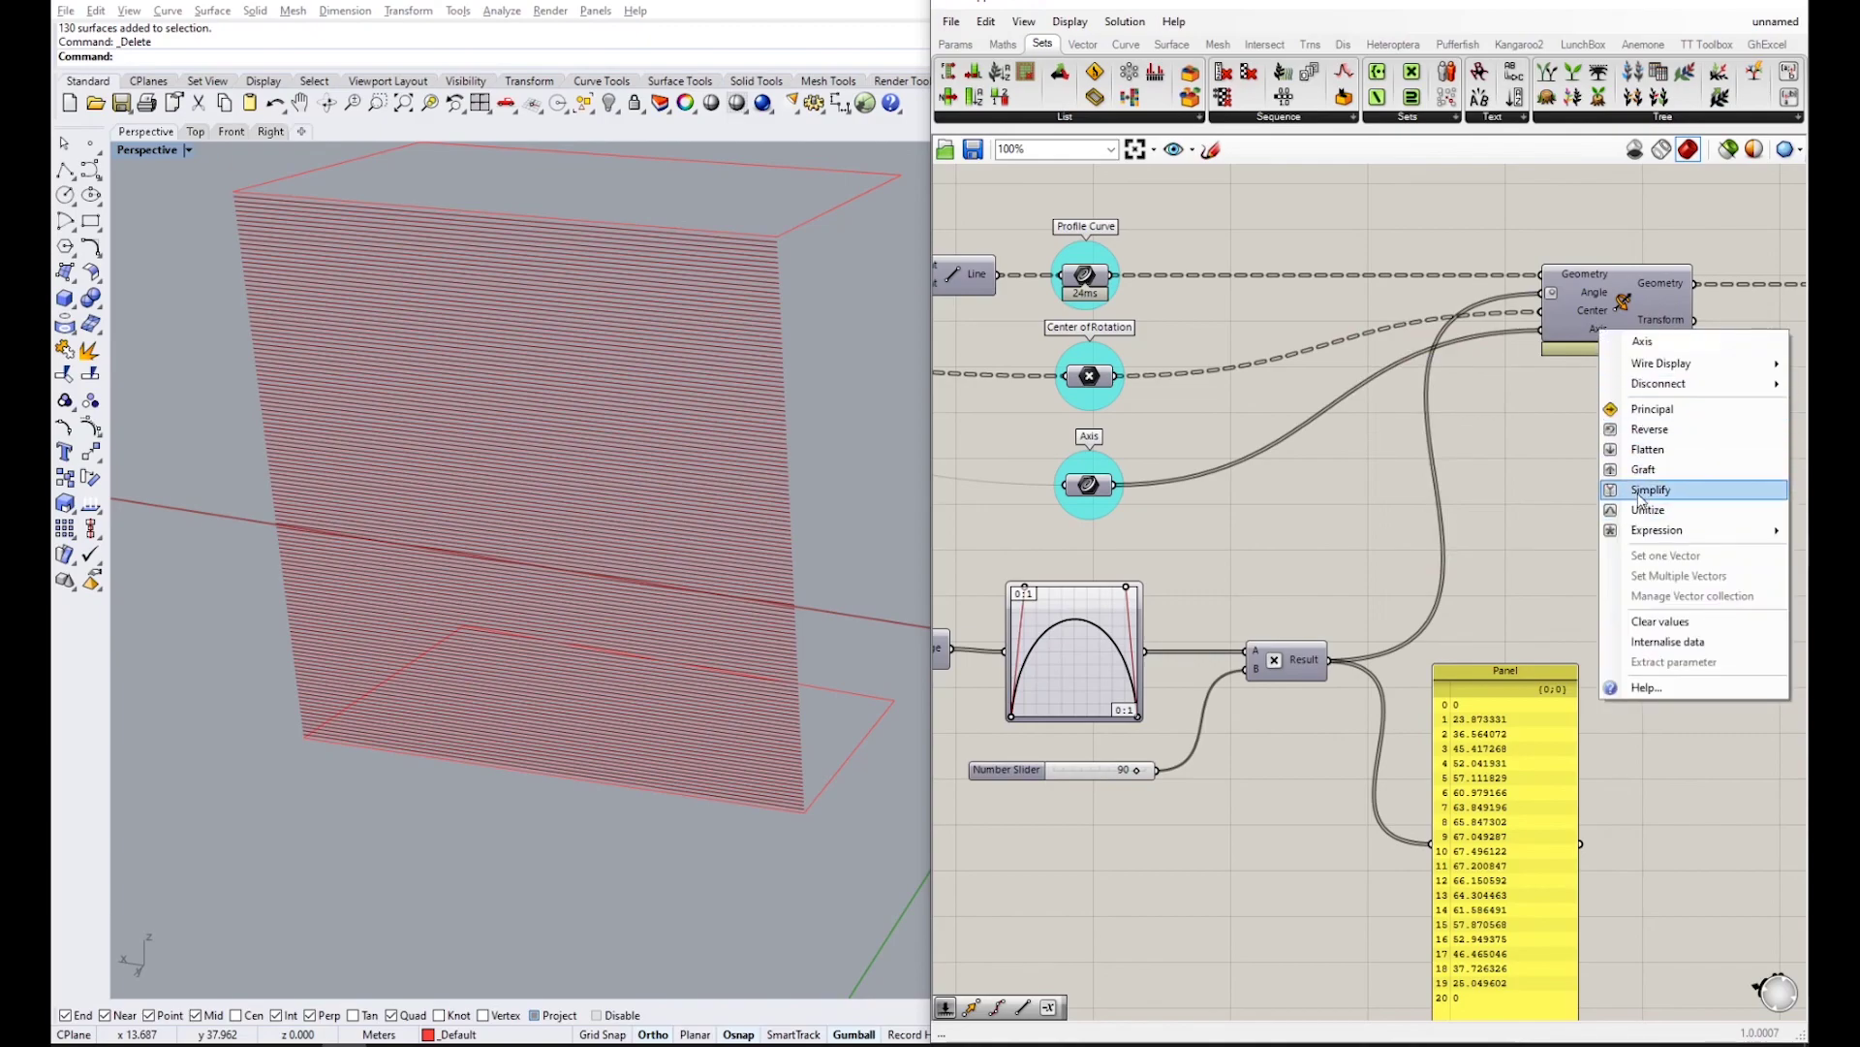
pyautogui.click(1650, 490)
pyautogui.moveTo(529, 426); pyautogui.dragTo(542, 339, button='right')
pyautogui.scroll(-4, 1270, 386)
pyautogui.scroll(4, 1253, 398)
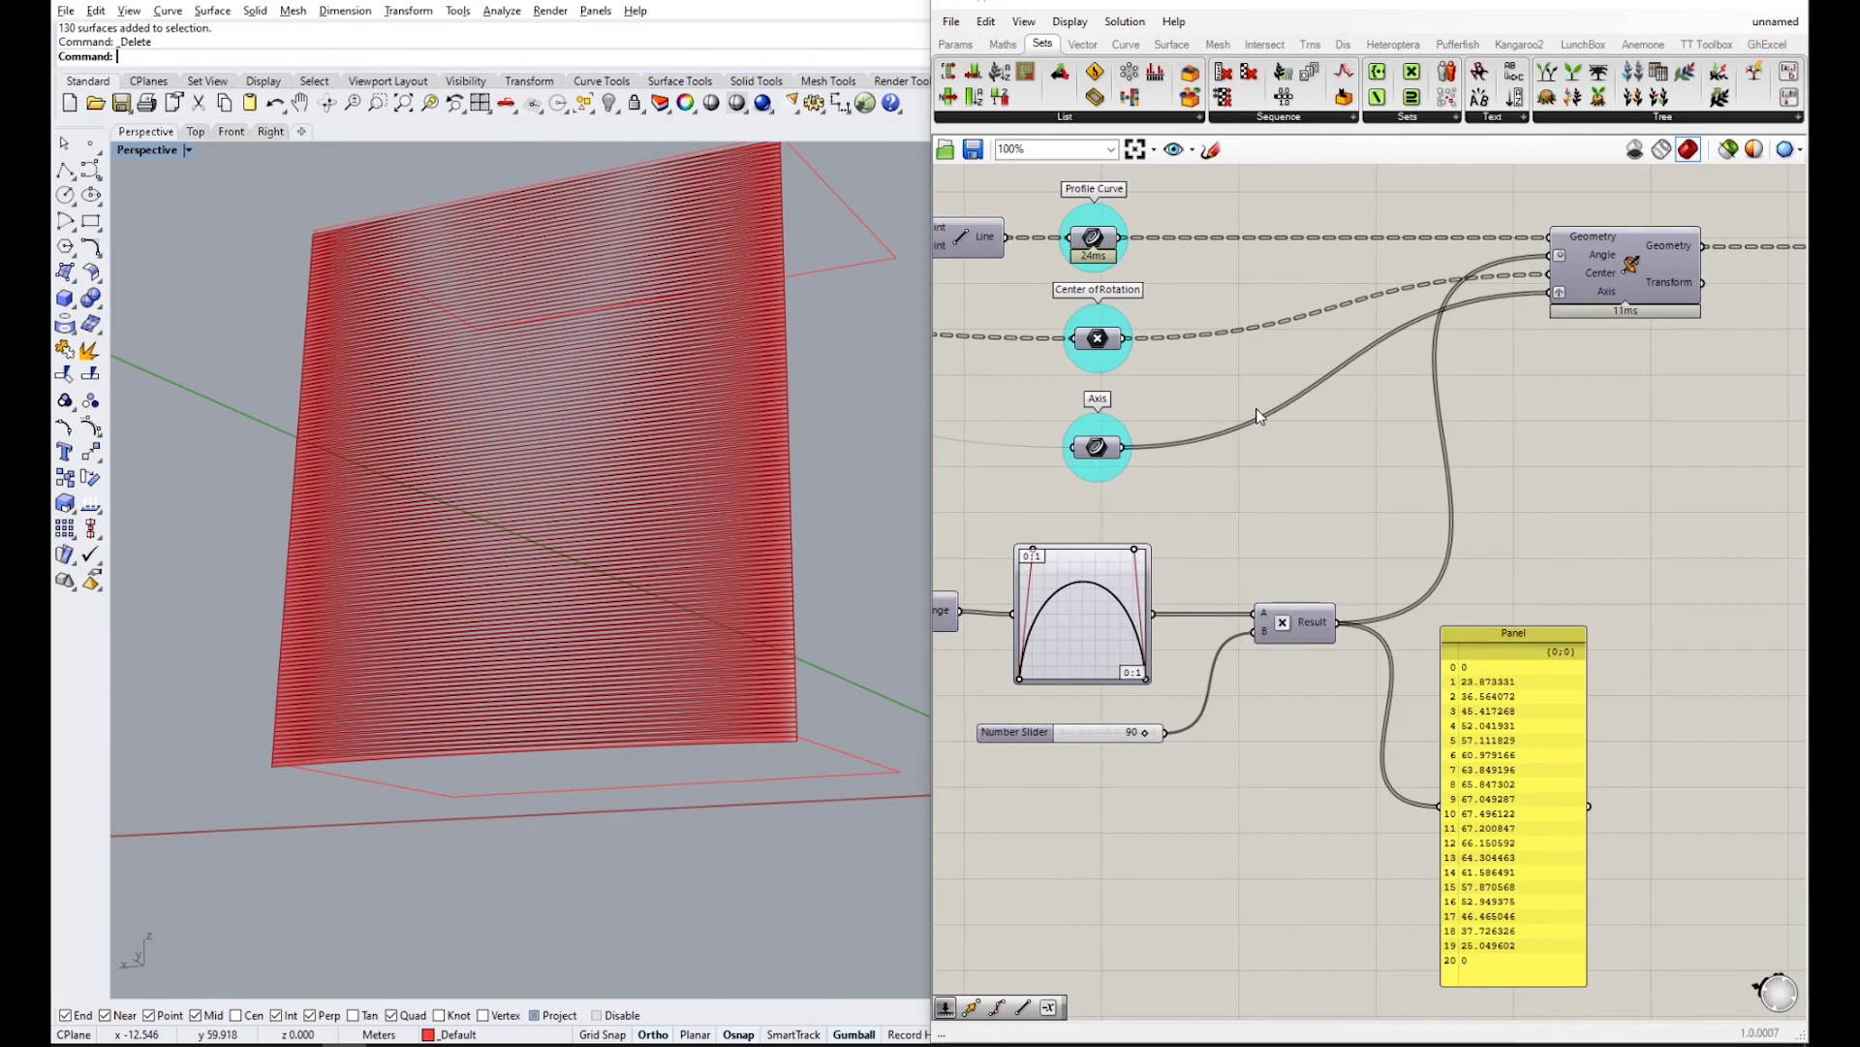
# - Remove the flatten from the Contour curve parameter and the graft from the rotation component's Axis input
pyautogui.scroll(-3, 1258, 415)
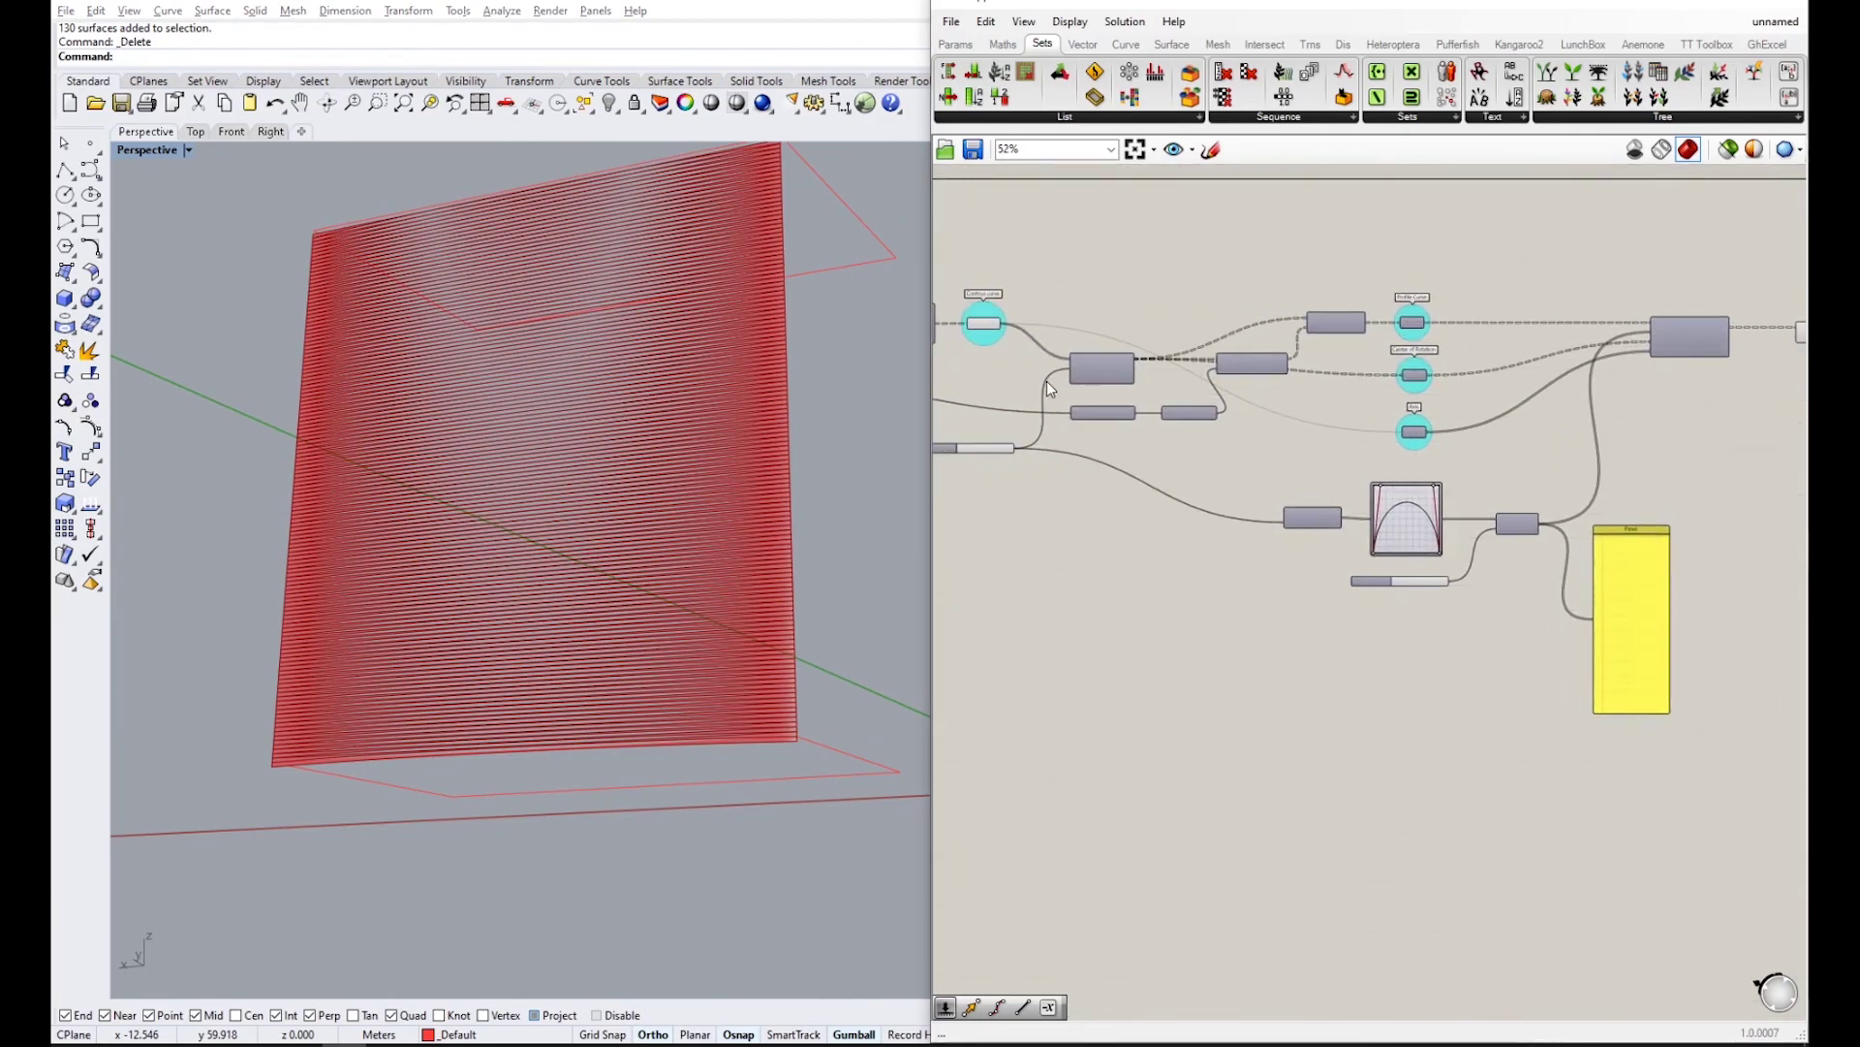
pyautogui.scroll(3, 1643, 378)
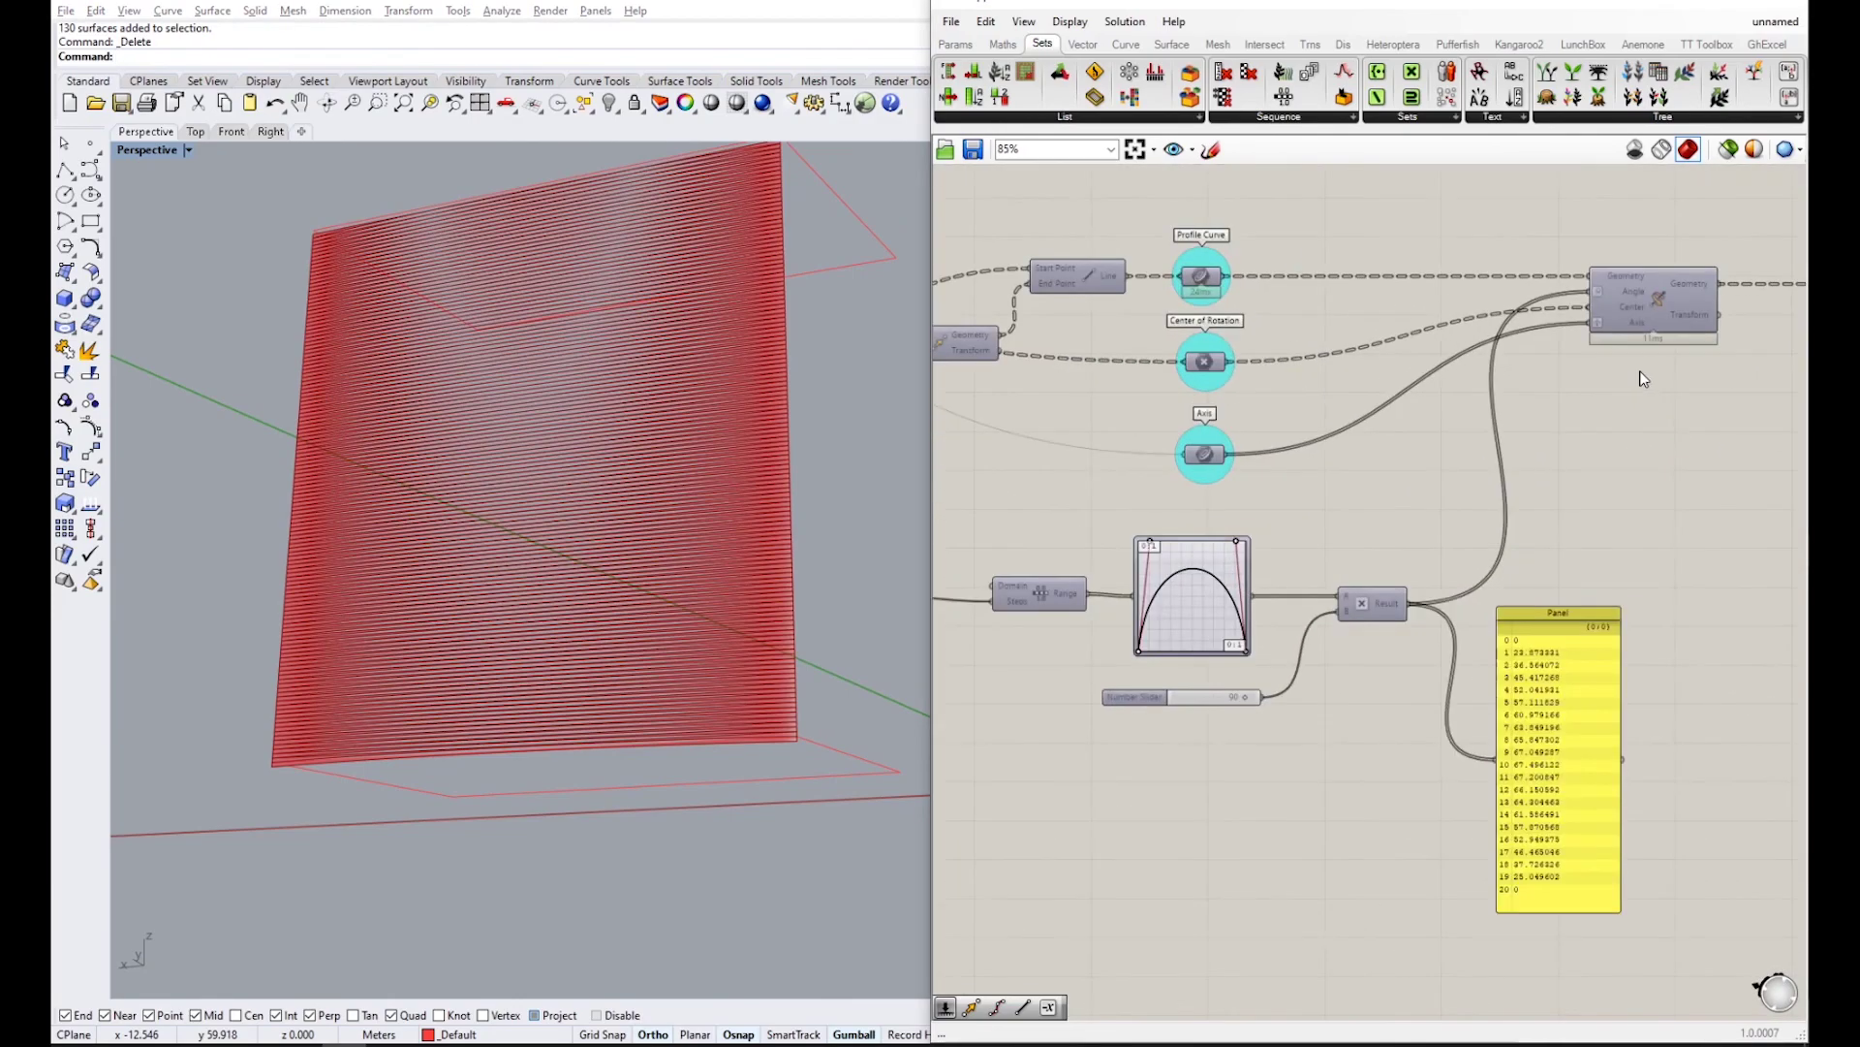
pyautogui.moveTo(1192, 345)
pyautogui.mouseDown(button='right')
pyautogui.moveTo(1478, 349)
pyautogui.moveTo(1675, 385)
pyautogui.mouseUp(button='right')
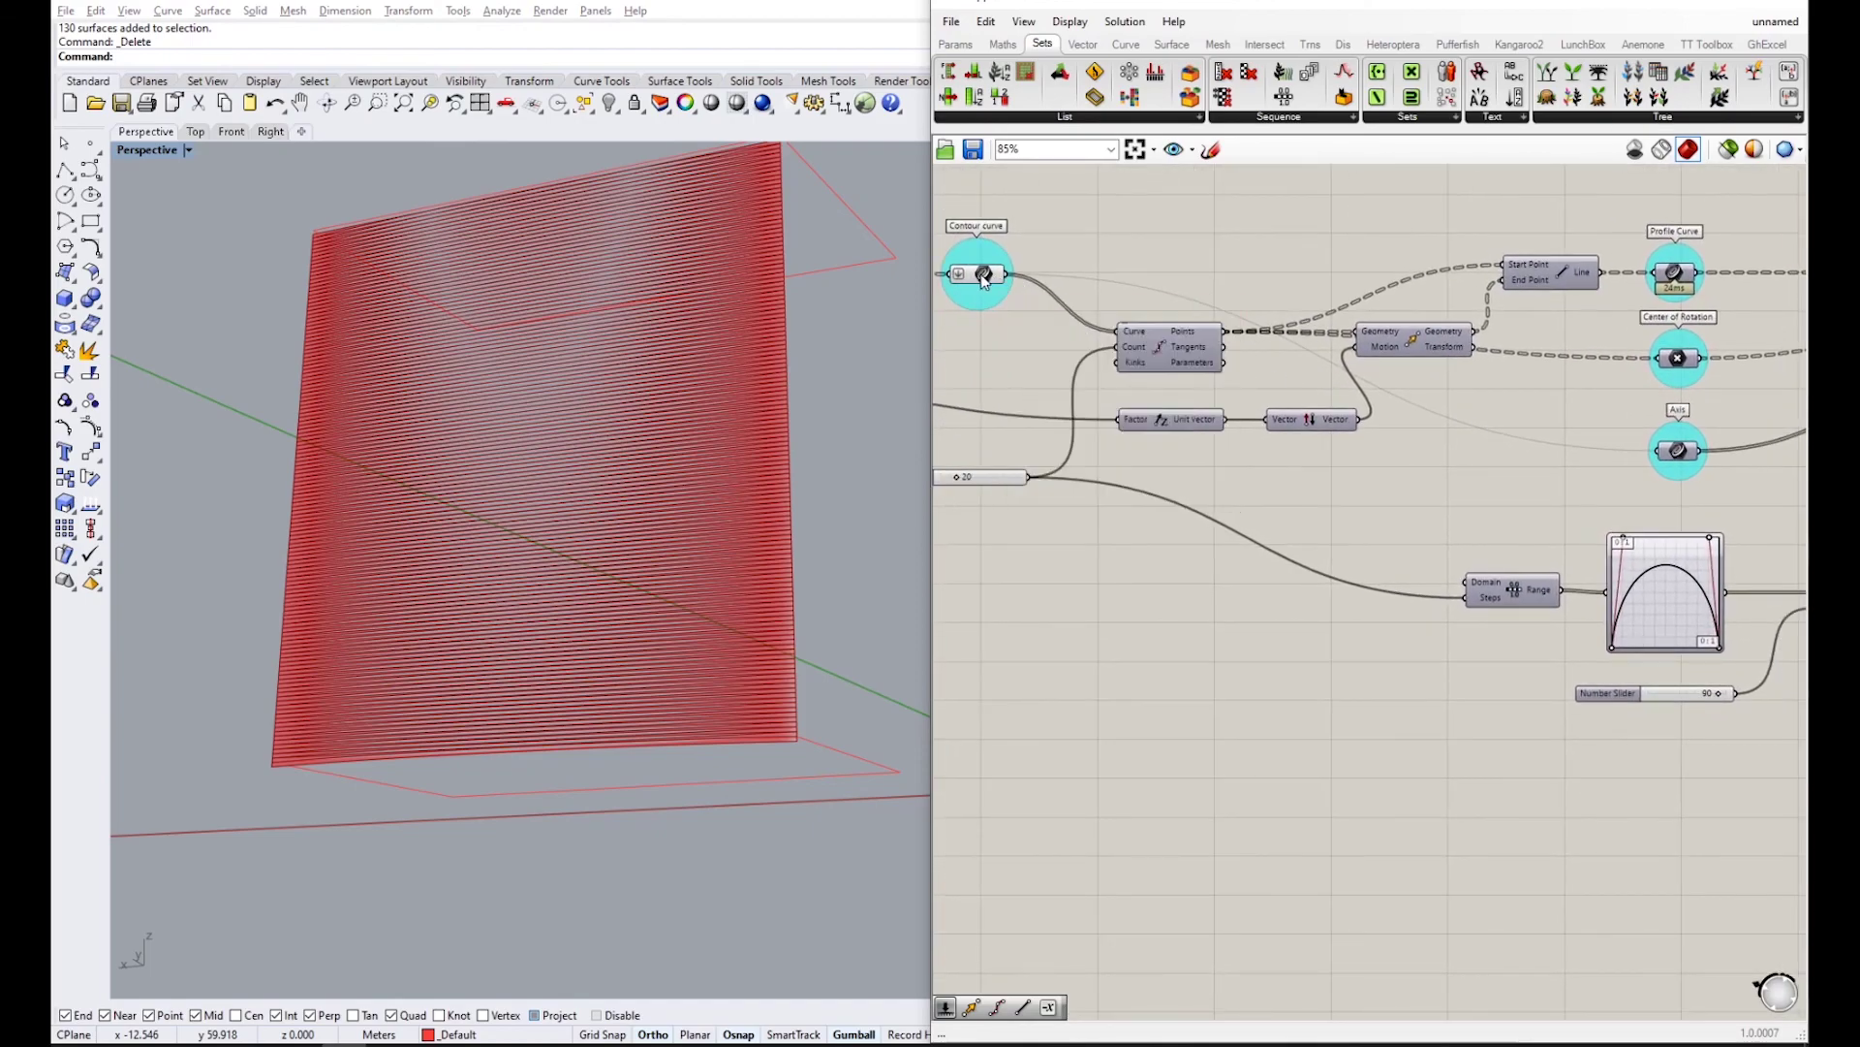
pyautogui.moveTo(983, 276); pyautogui.dragTo(1176, 303, button='right')
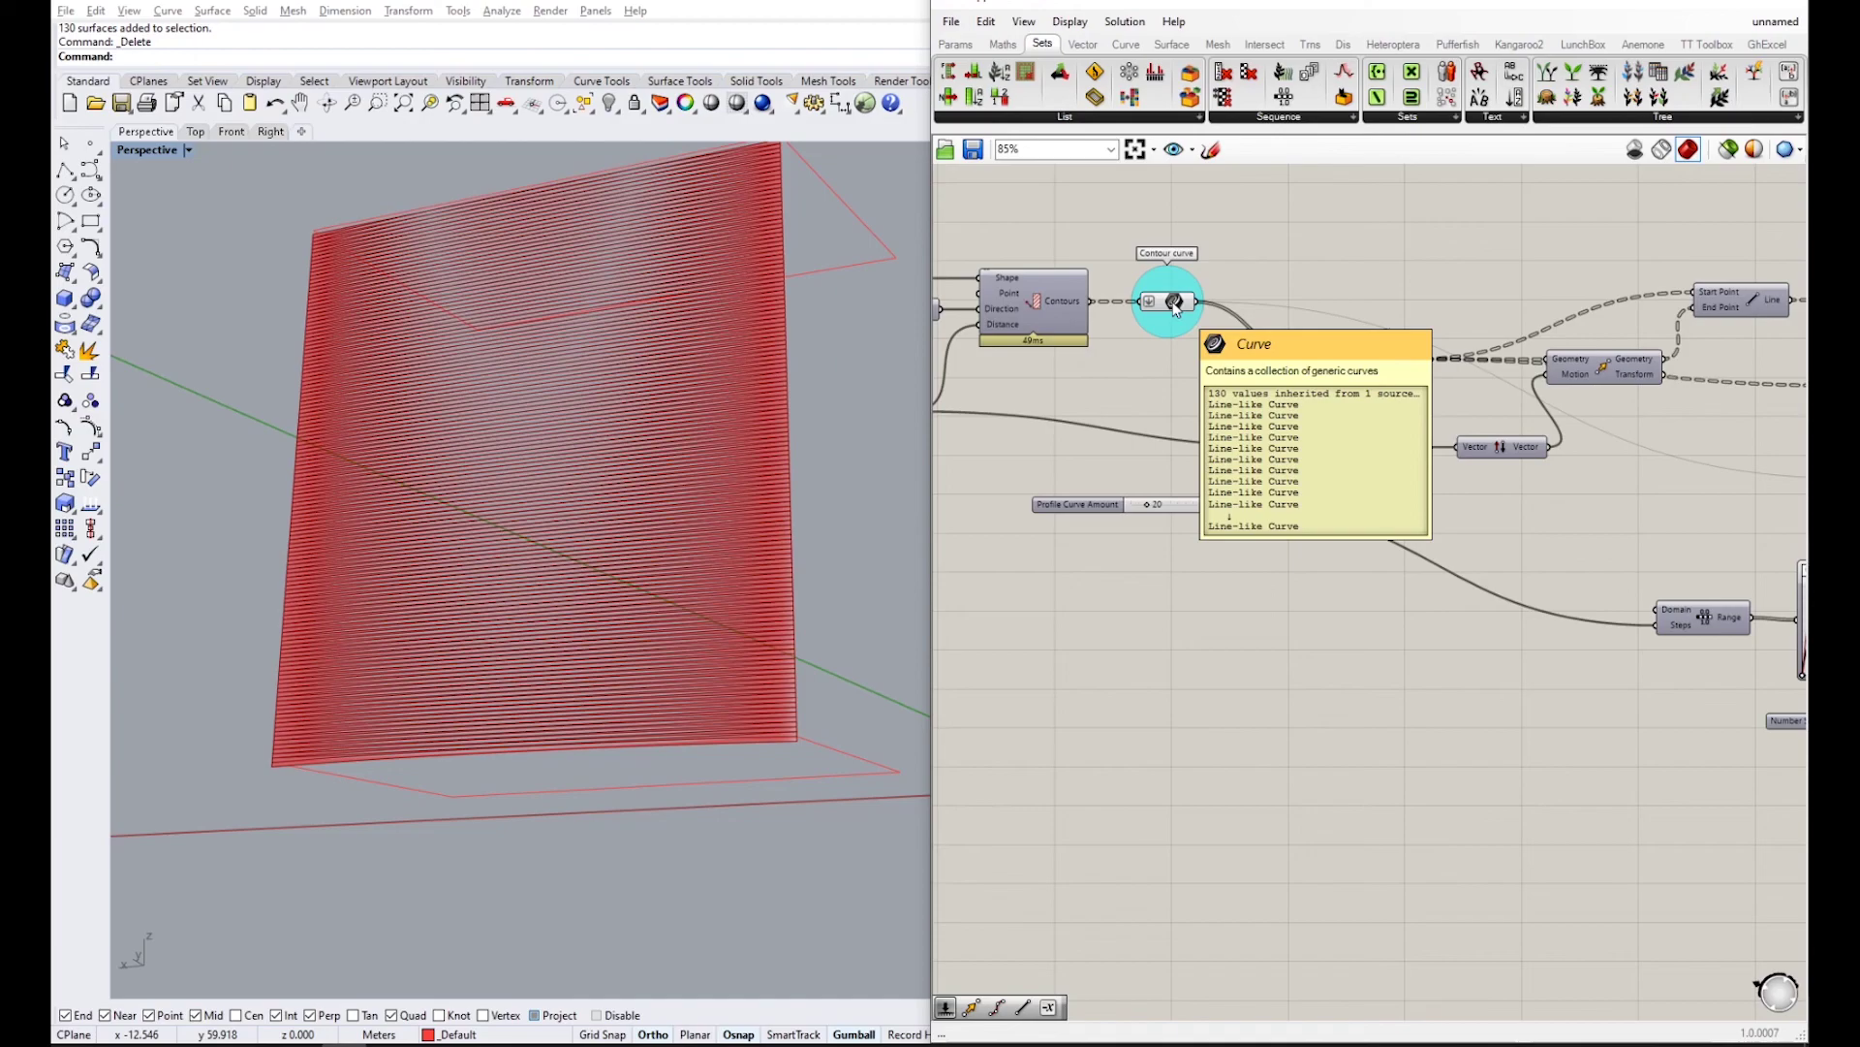
pyautogui.rightClick(1174, 304)
pyautogui.press('Escape')
pyautogui.moveTo(1394, 352); pyautogui.dragTo(712, 345, button='right')
pyautogui.rightClick(1624, 346)
pyautogui.click(1647, 470)
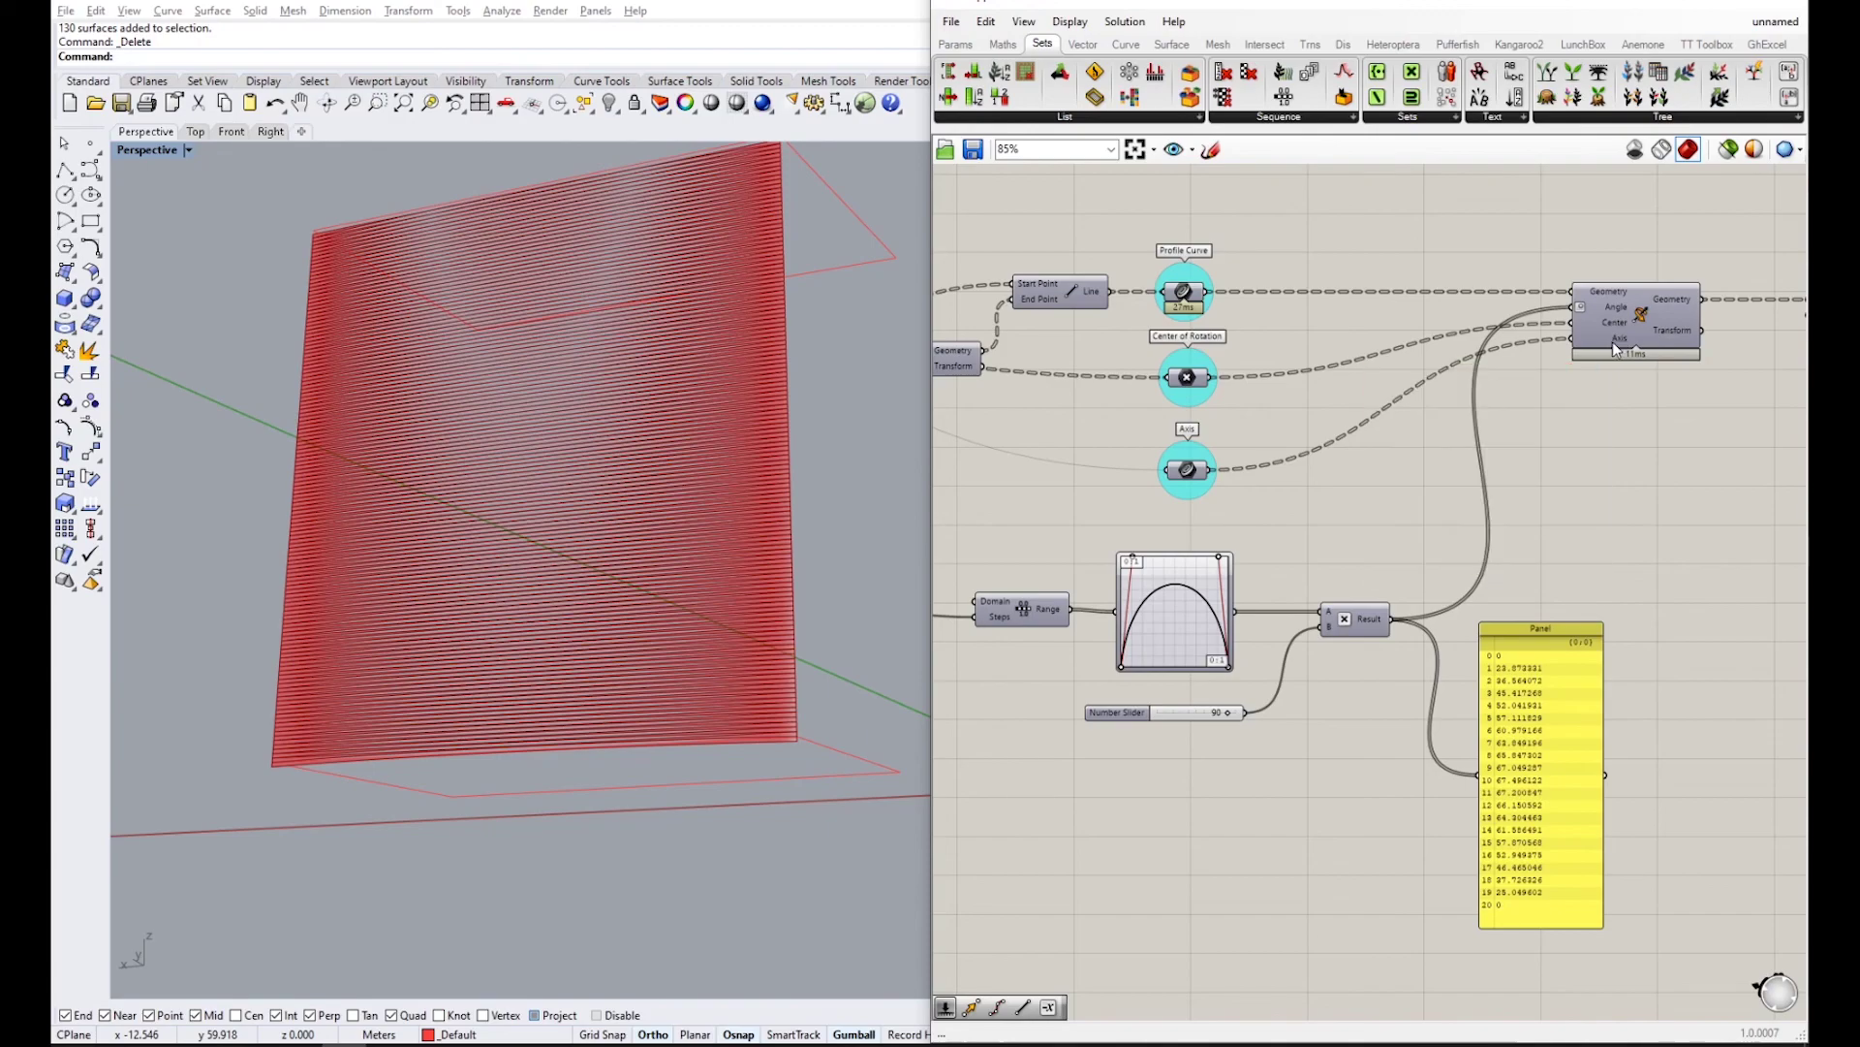
# - Add a Split List component near the Contour curve parameter
pyautogui.scroll(-5, 1589, 357)
pyautogui.moveTo(1229, 412); pyautogui.dragTo(1145, 386, button='right')
pyautogui.scroll(6, 1055, 334)
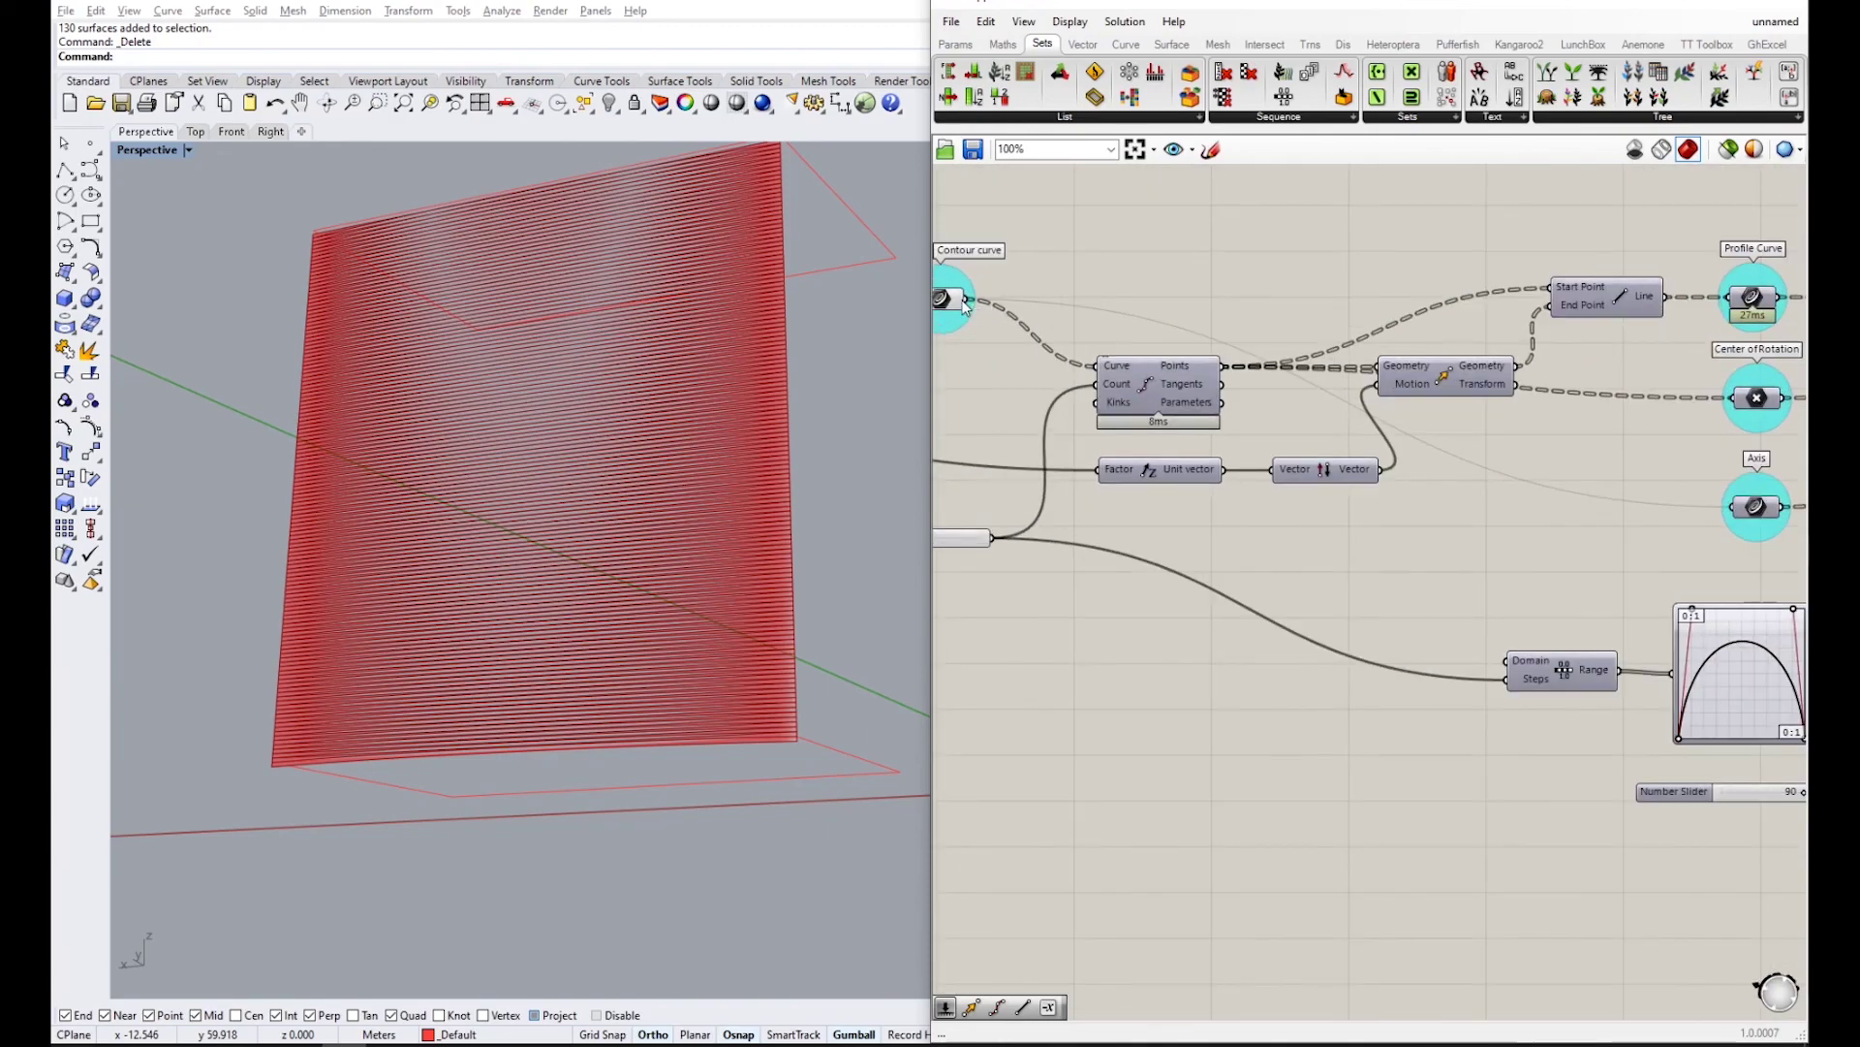
pyautogui.moveTo(1008, 292); pyautogui.dragTo(1113, 326, button='right')
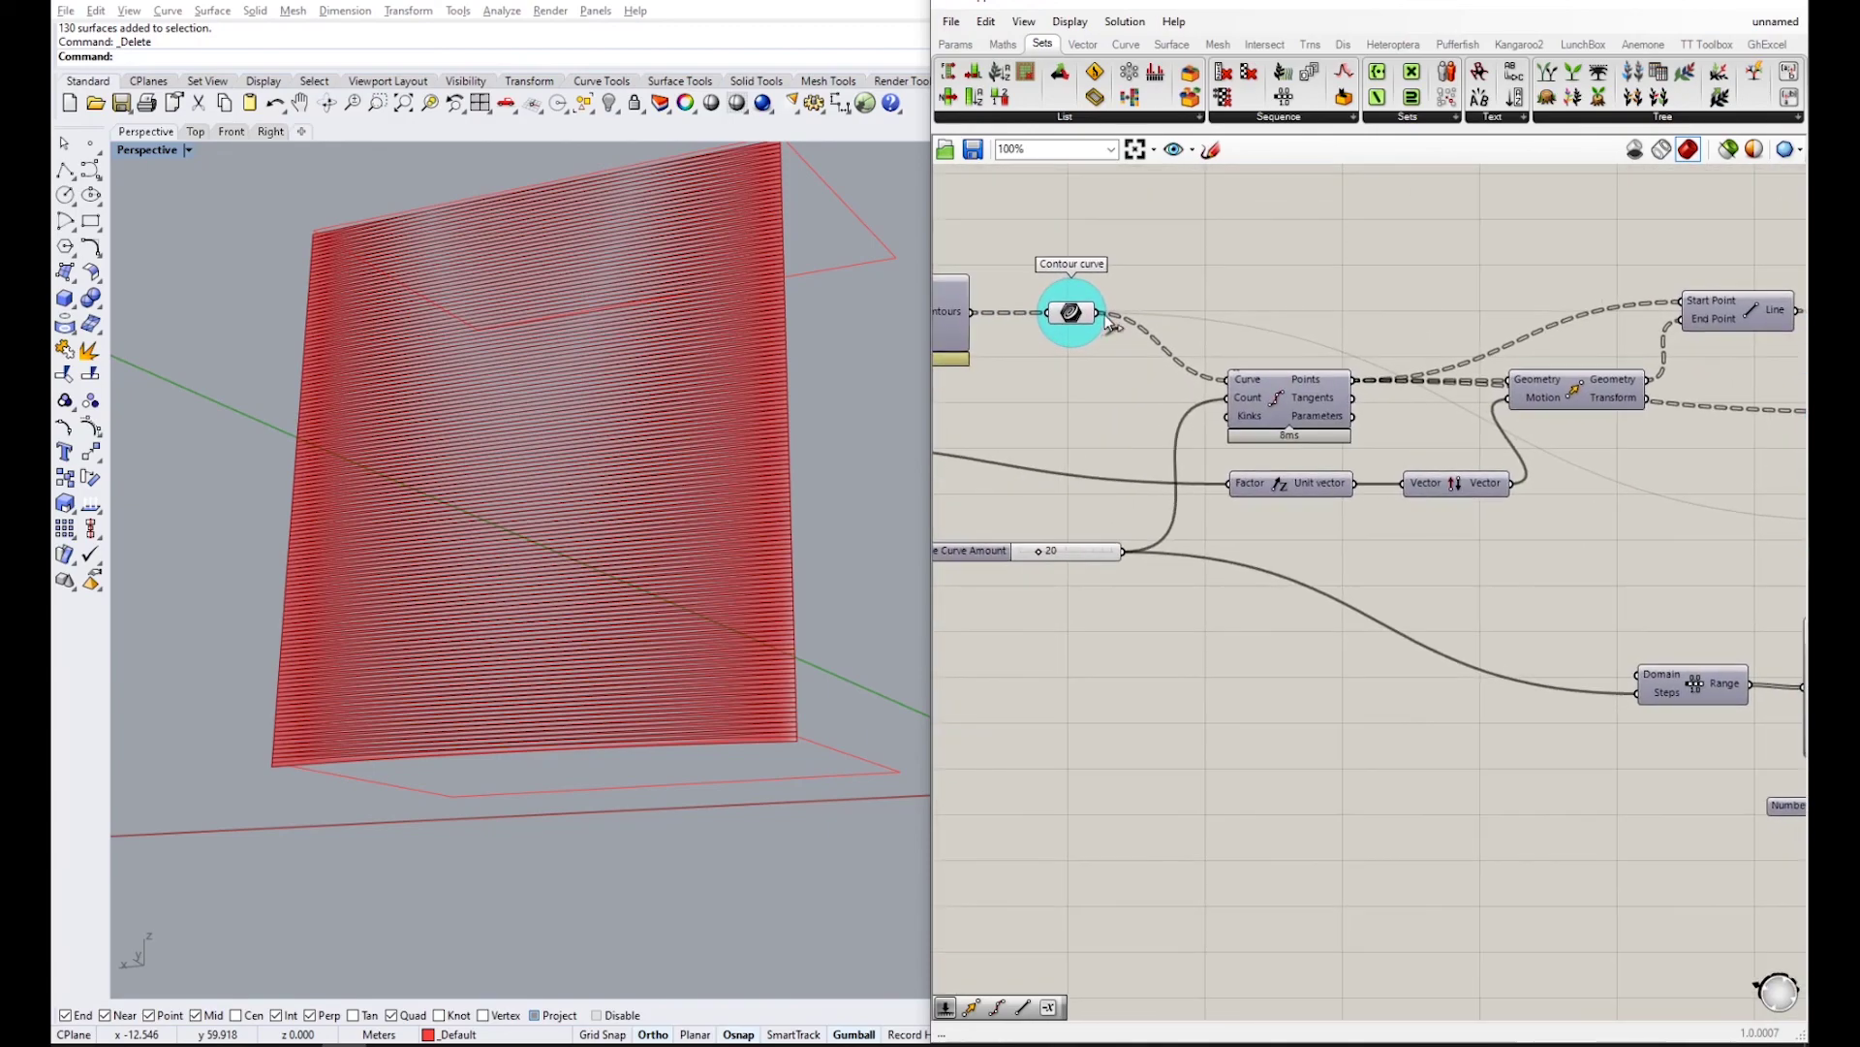
pyautogui.click(1051, 118)
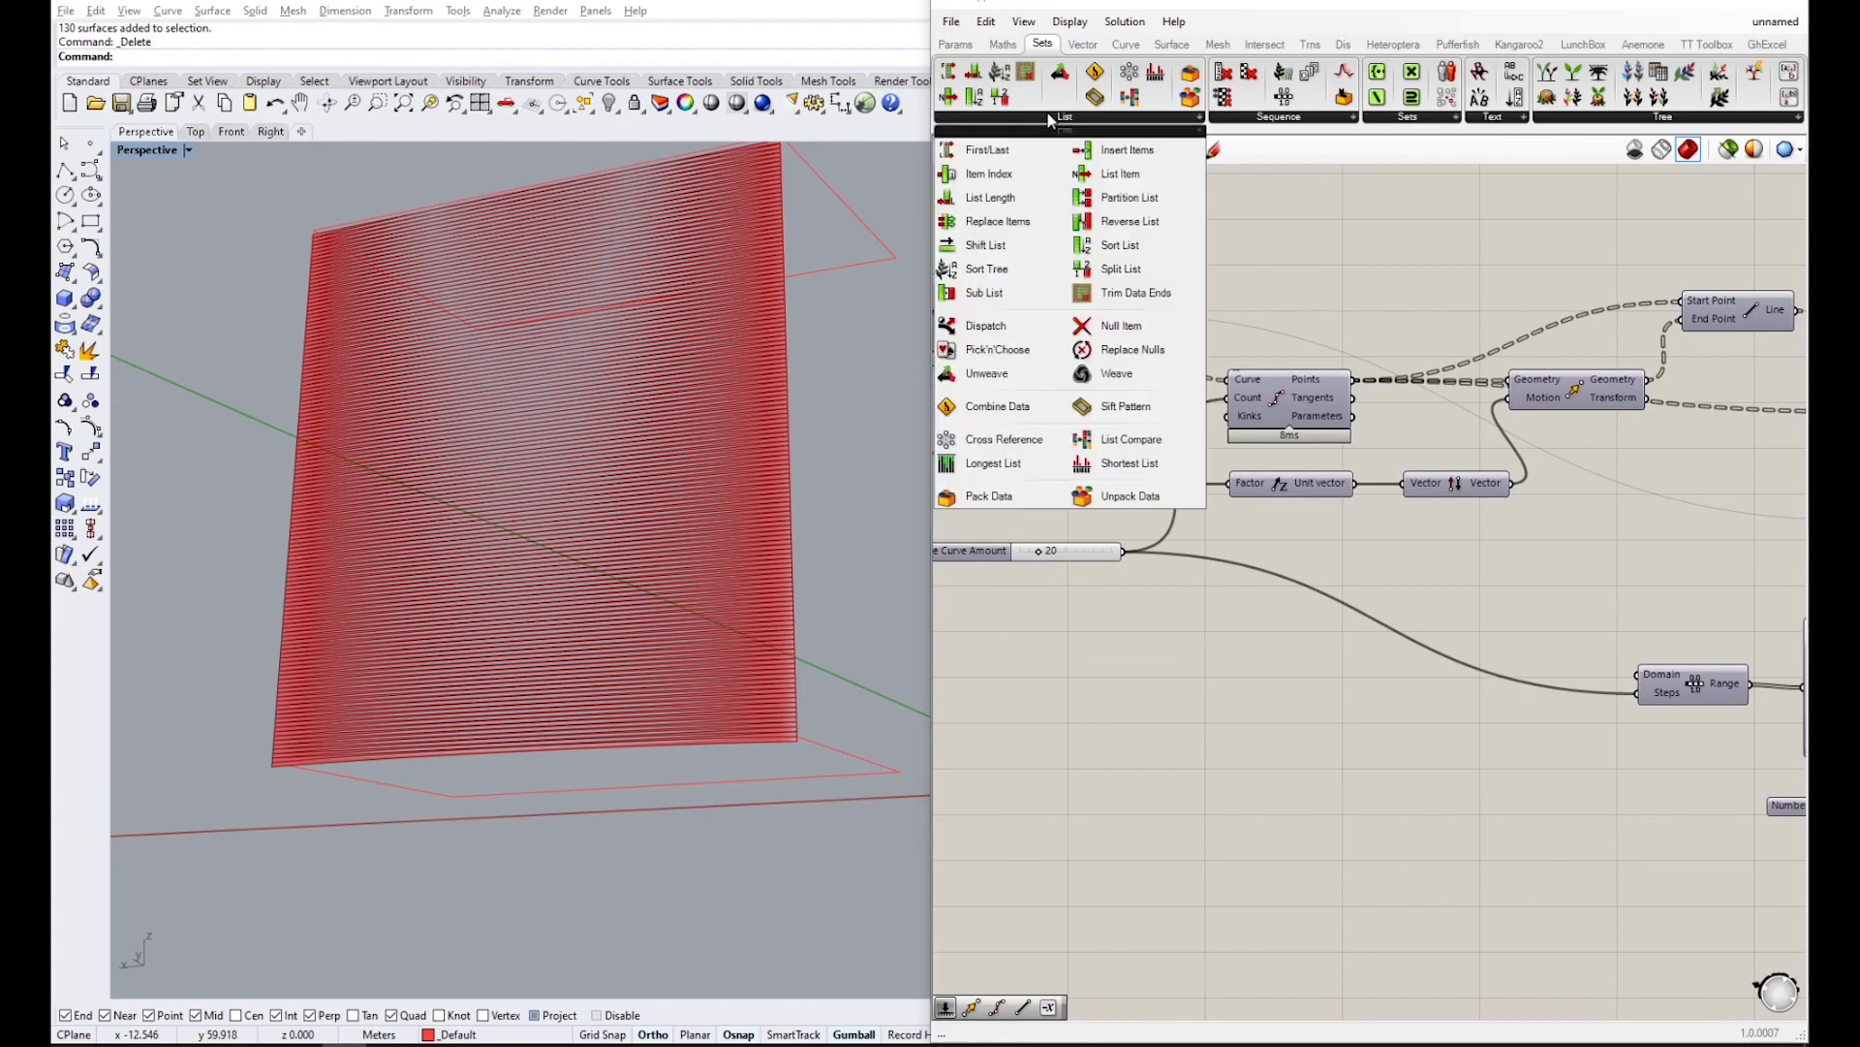
pyautogui.click(1127, 271)
pyautogui.click(1124, 262)
# - Shift the downstream components away from the Contour curve parameter and place the Split List component in the gap
pyautogui.scroll(-5, 1198, 312)
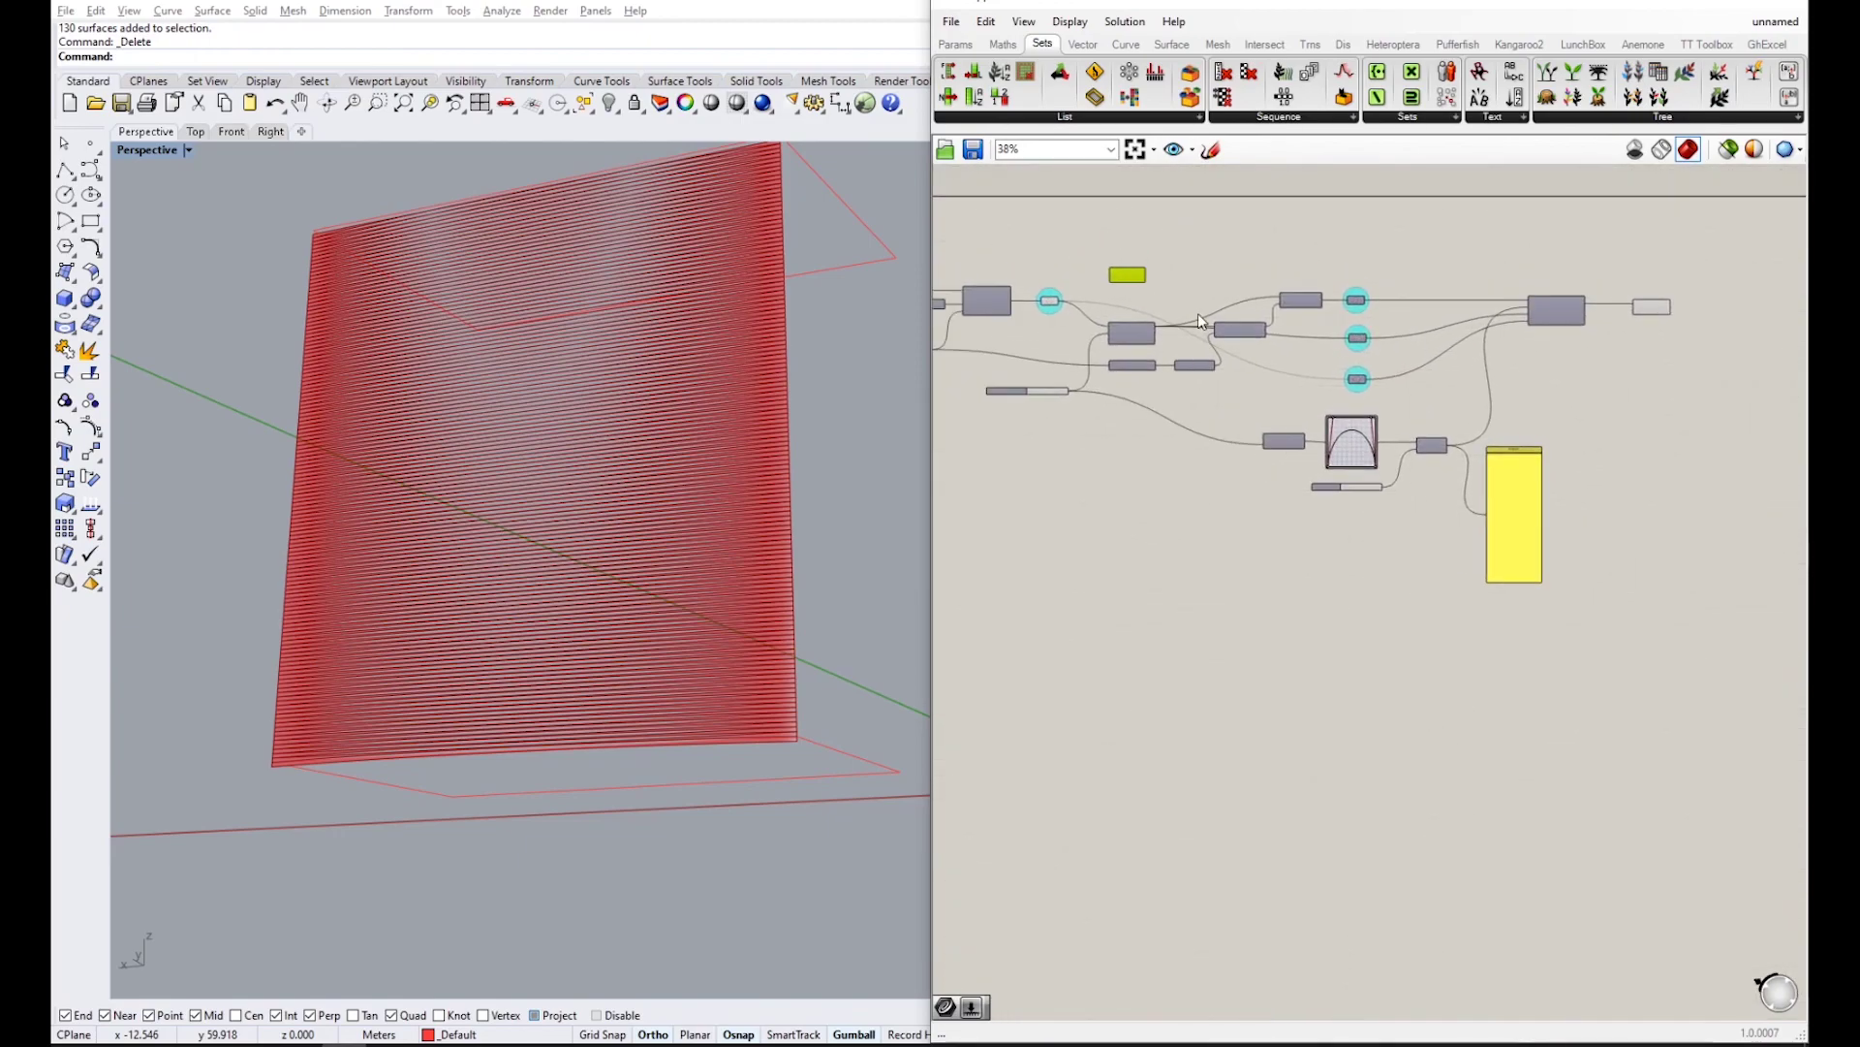
pyautogui.moveTo(1701, 533); pyautogui.dragTo(1241, 338)
pyautogui.scroll(3, 1111, 416)
pyautogui.moveTo(1029, 368); pyautogui.dragTo(1250, 389)
pyautogui.moveTo(1256, 434); pyautogui.dragTo(1285, 497, button='right')
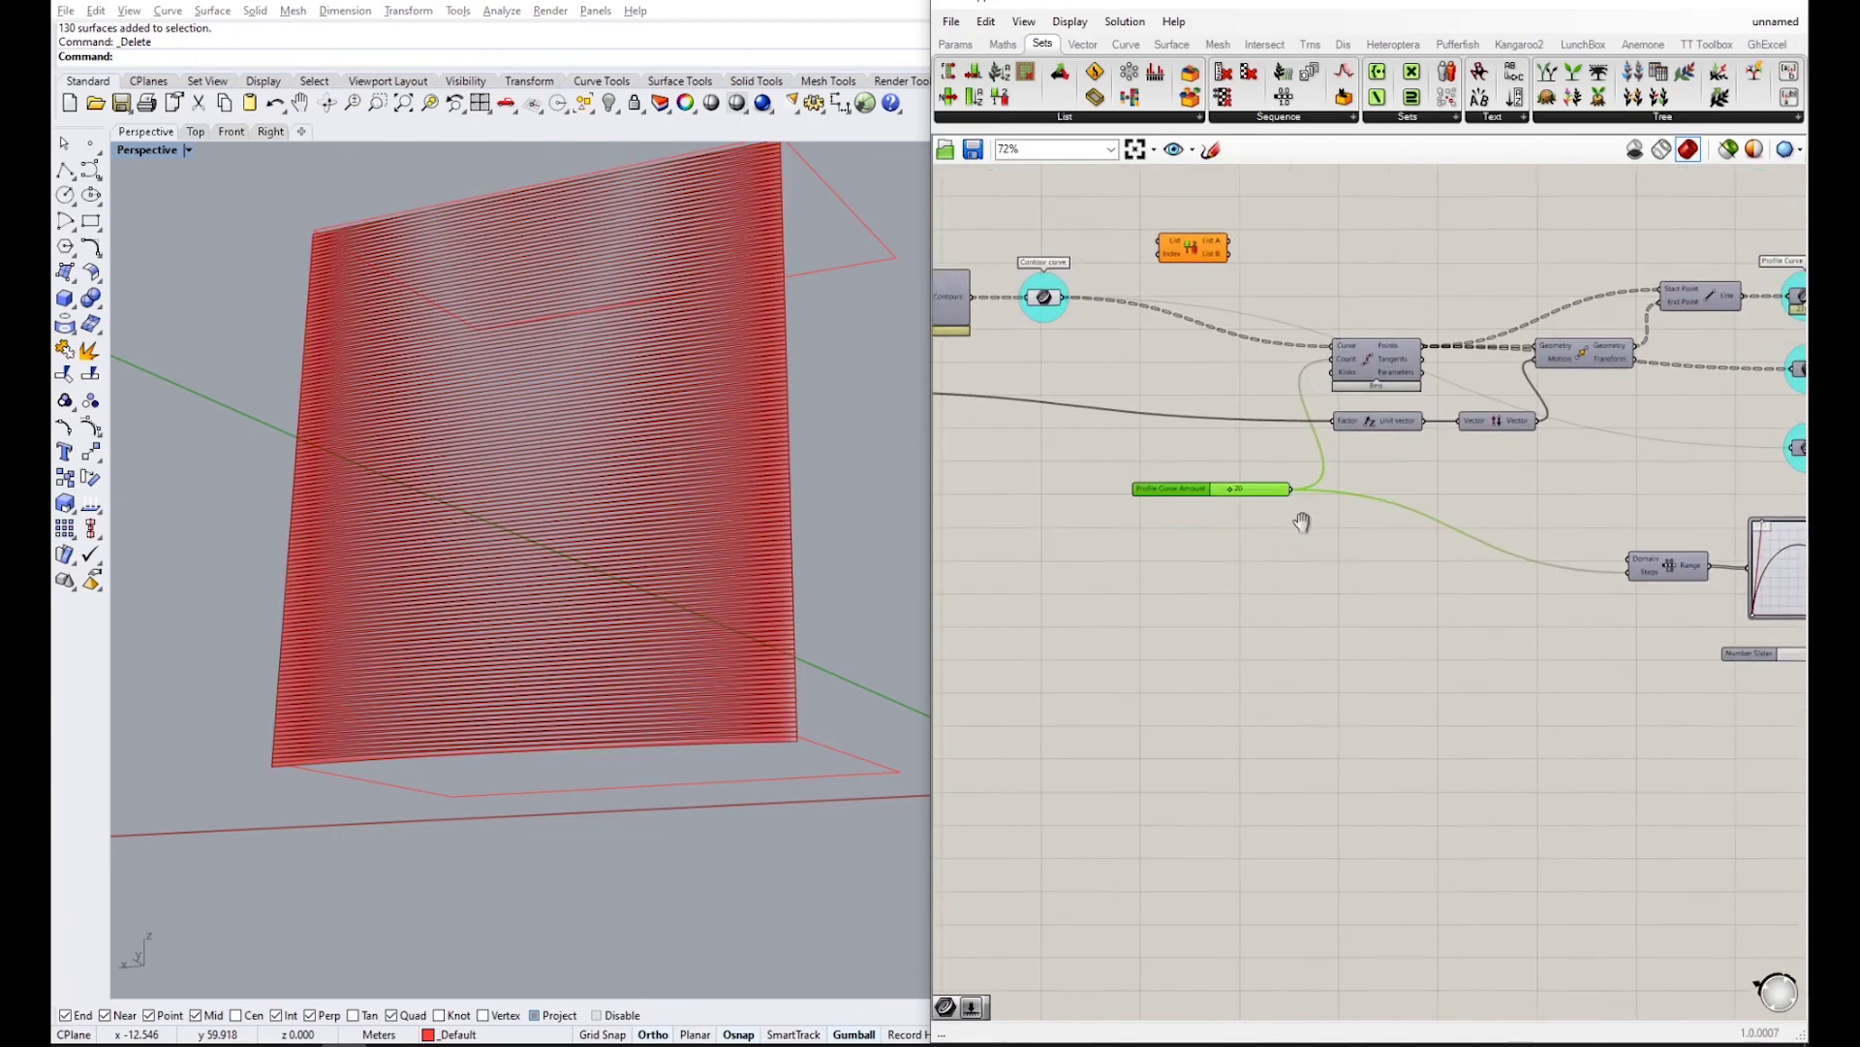
pyautogui.scroll(3, 1259, 330)
pyautogui.moveTo(1252, 293); pyautogui.dragTo(1246, 429)
pyautogui.moveTo(1186, 485); pyautogui.dragTo(1262, 385, button='right')
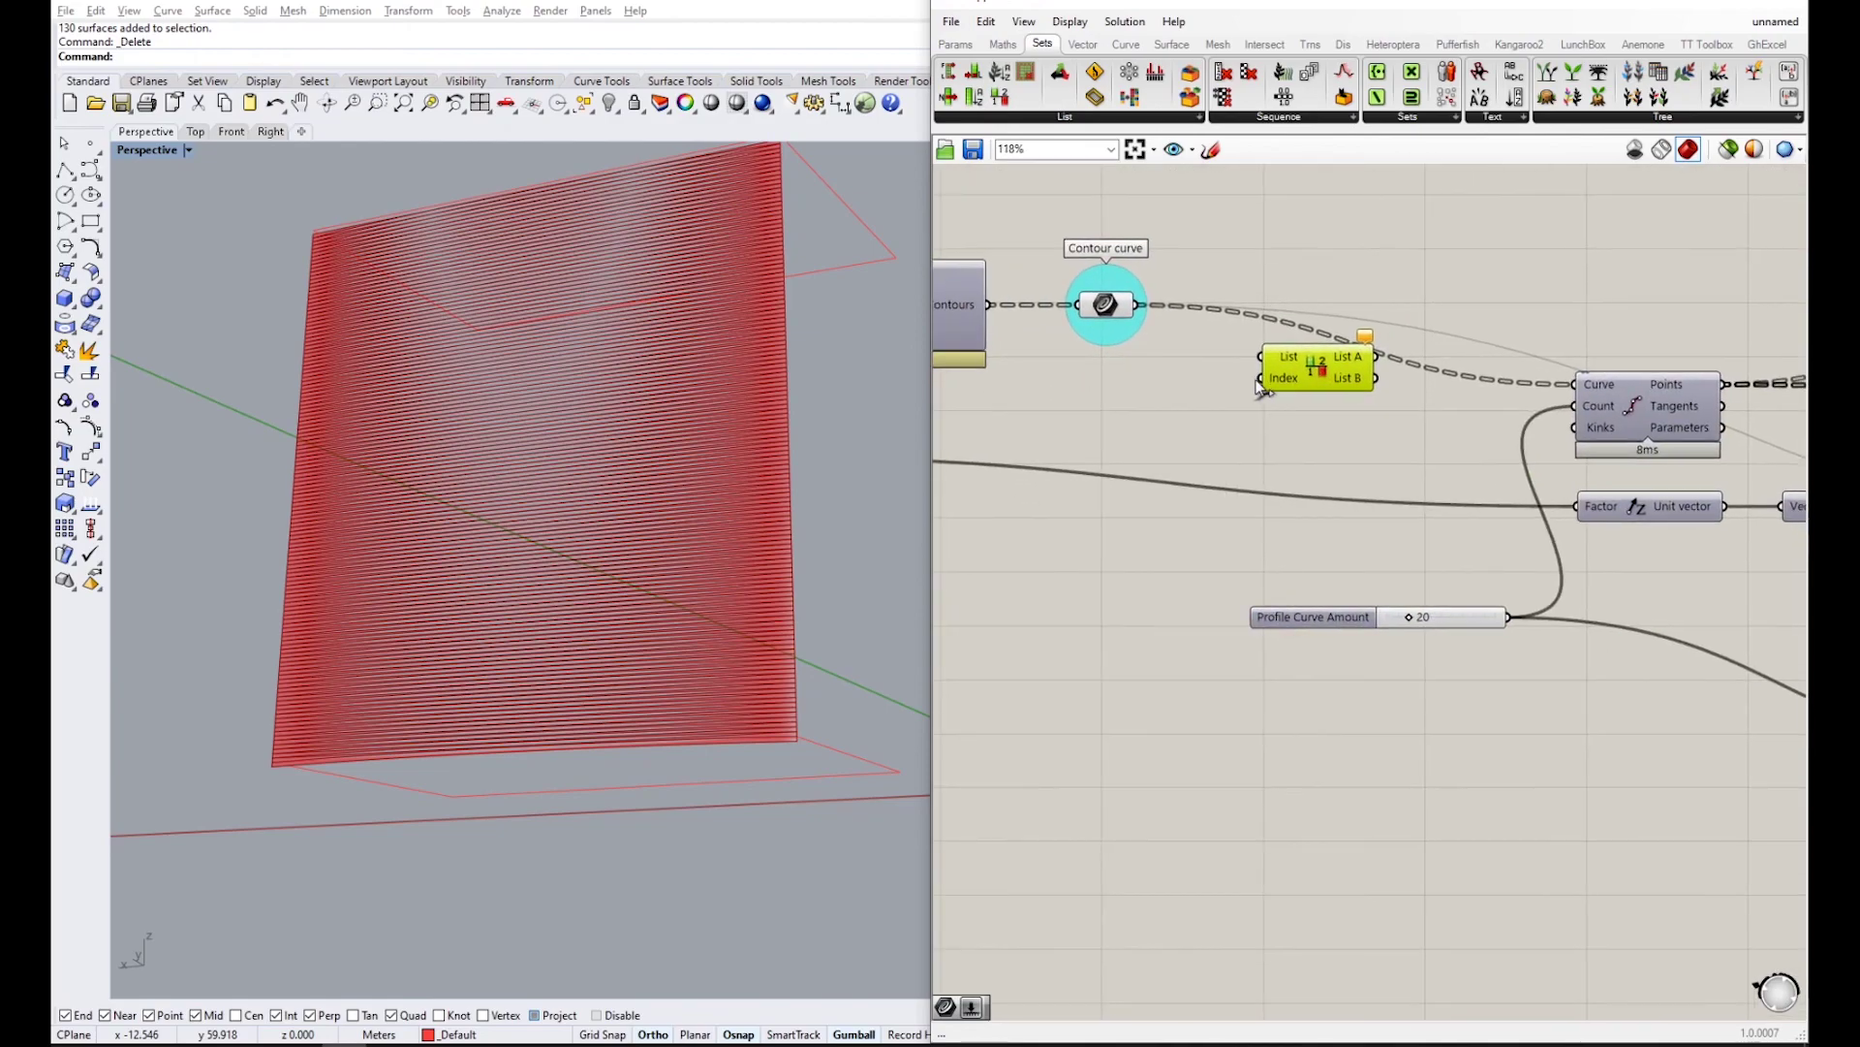
# - Add a number slider set to 15 for the Split List's Index input and feed the Contour curve into its List input
pyautogui.moveTo(621, 293); pyautogui.dragTo(755, 267, button='right')
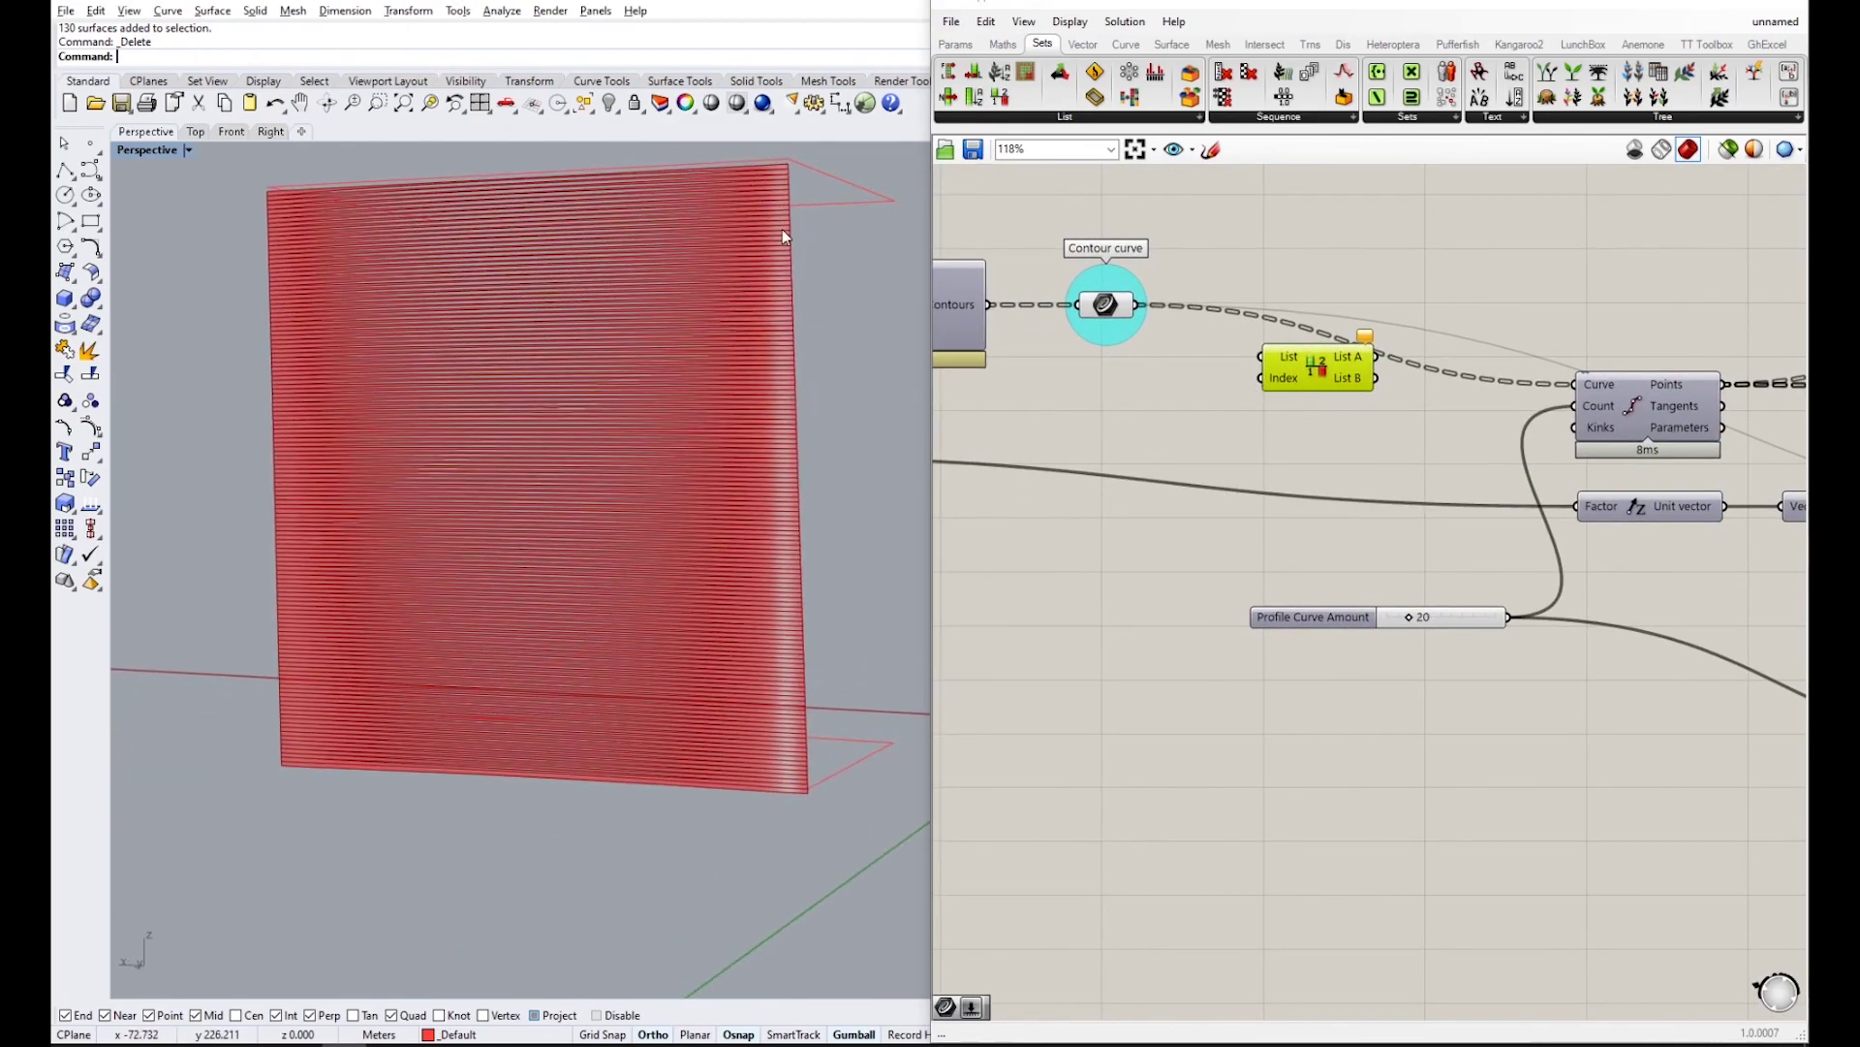
pyautogui.moveTo(790, 175); pyautogui.dragTo(767, 260, button='right')
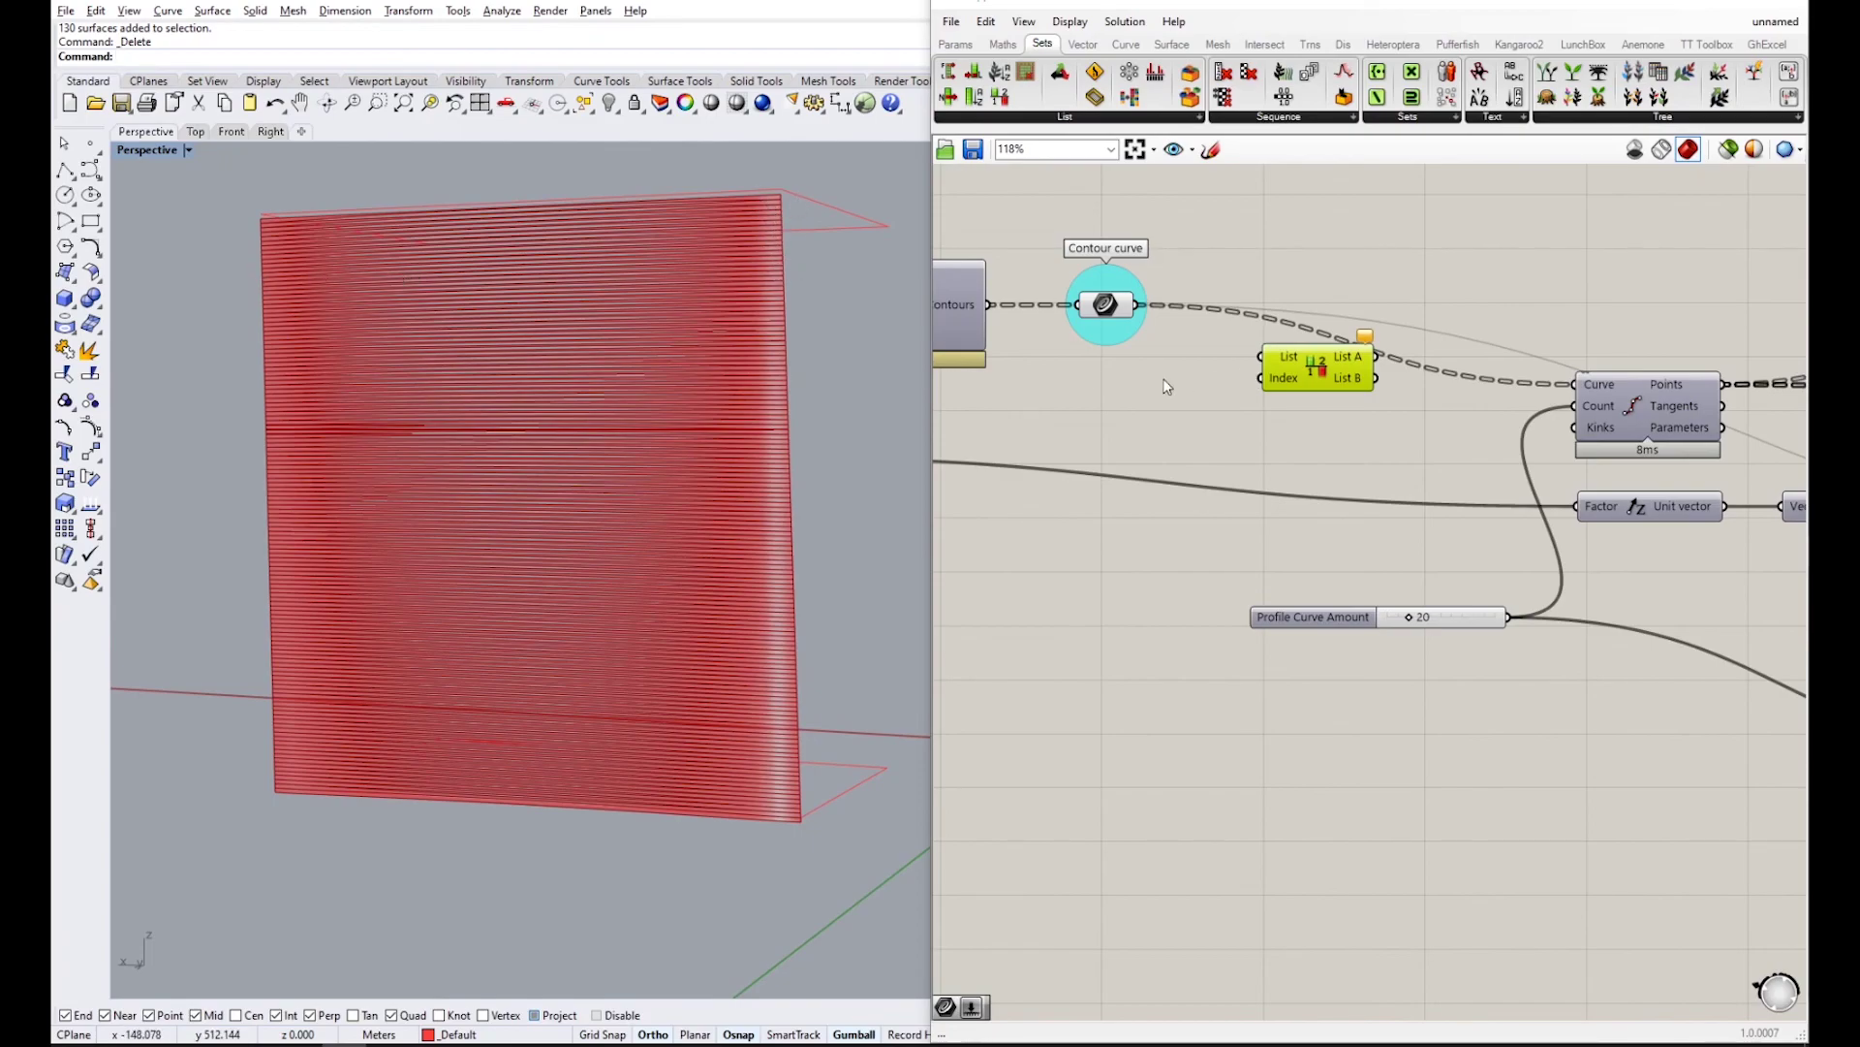
pyautogui.doubleClick(1039, 559)
pyautogui.write('15')
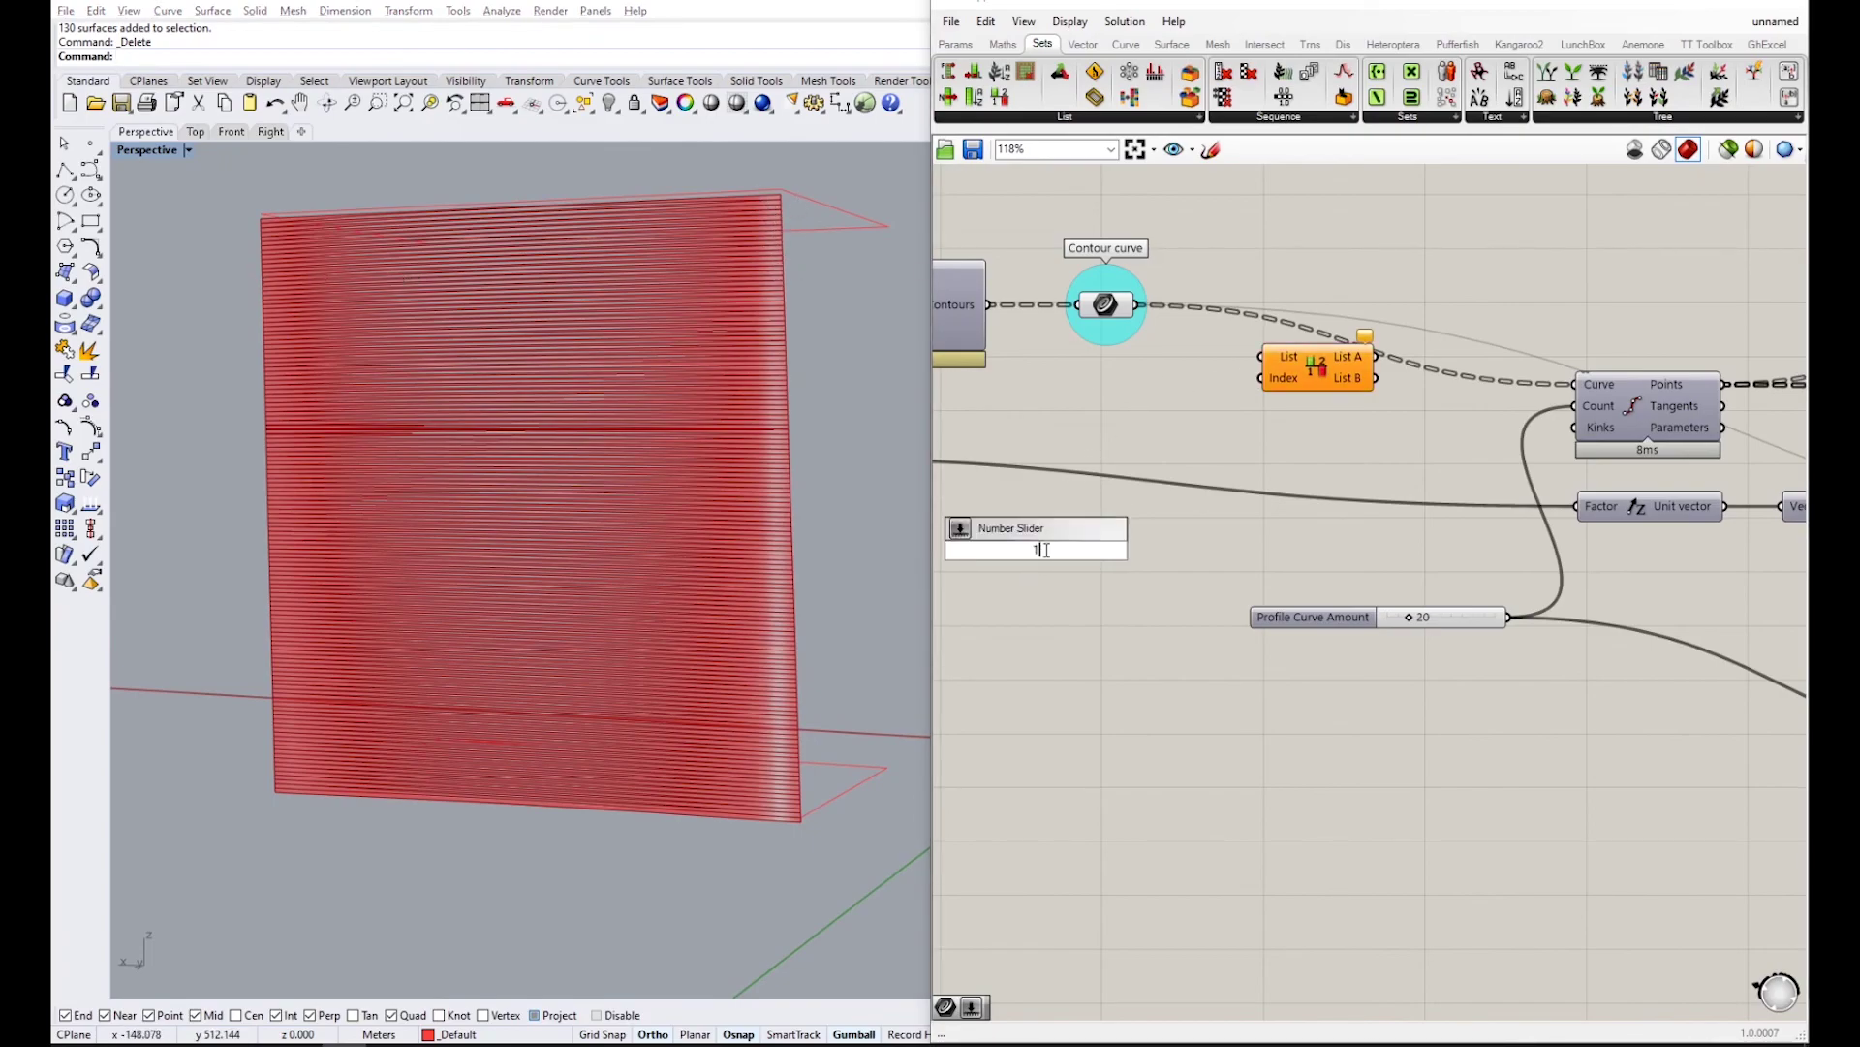
pyautogui.press('Return')
pyautogui.moveTo(1141, 544); pyautogui.dragTo(1142, 489)
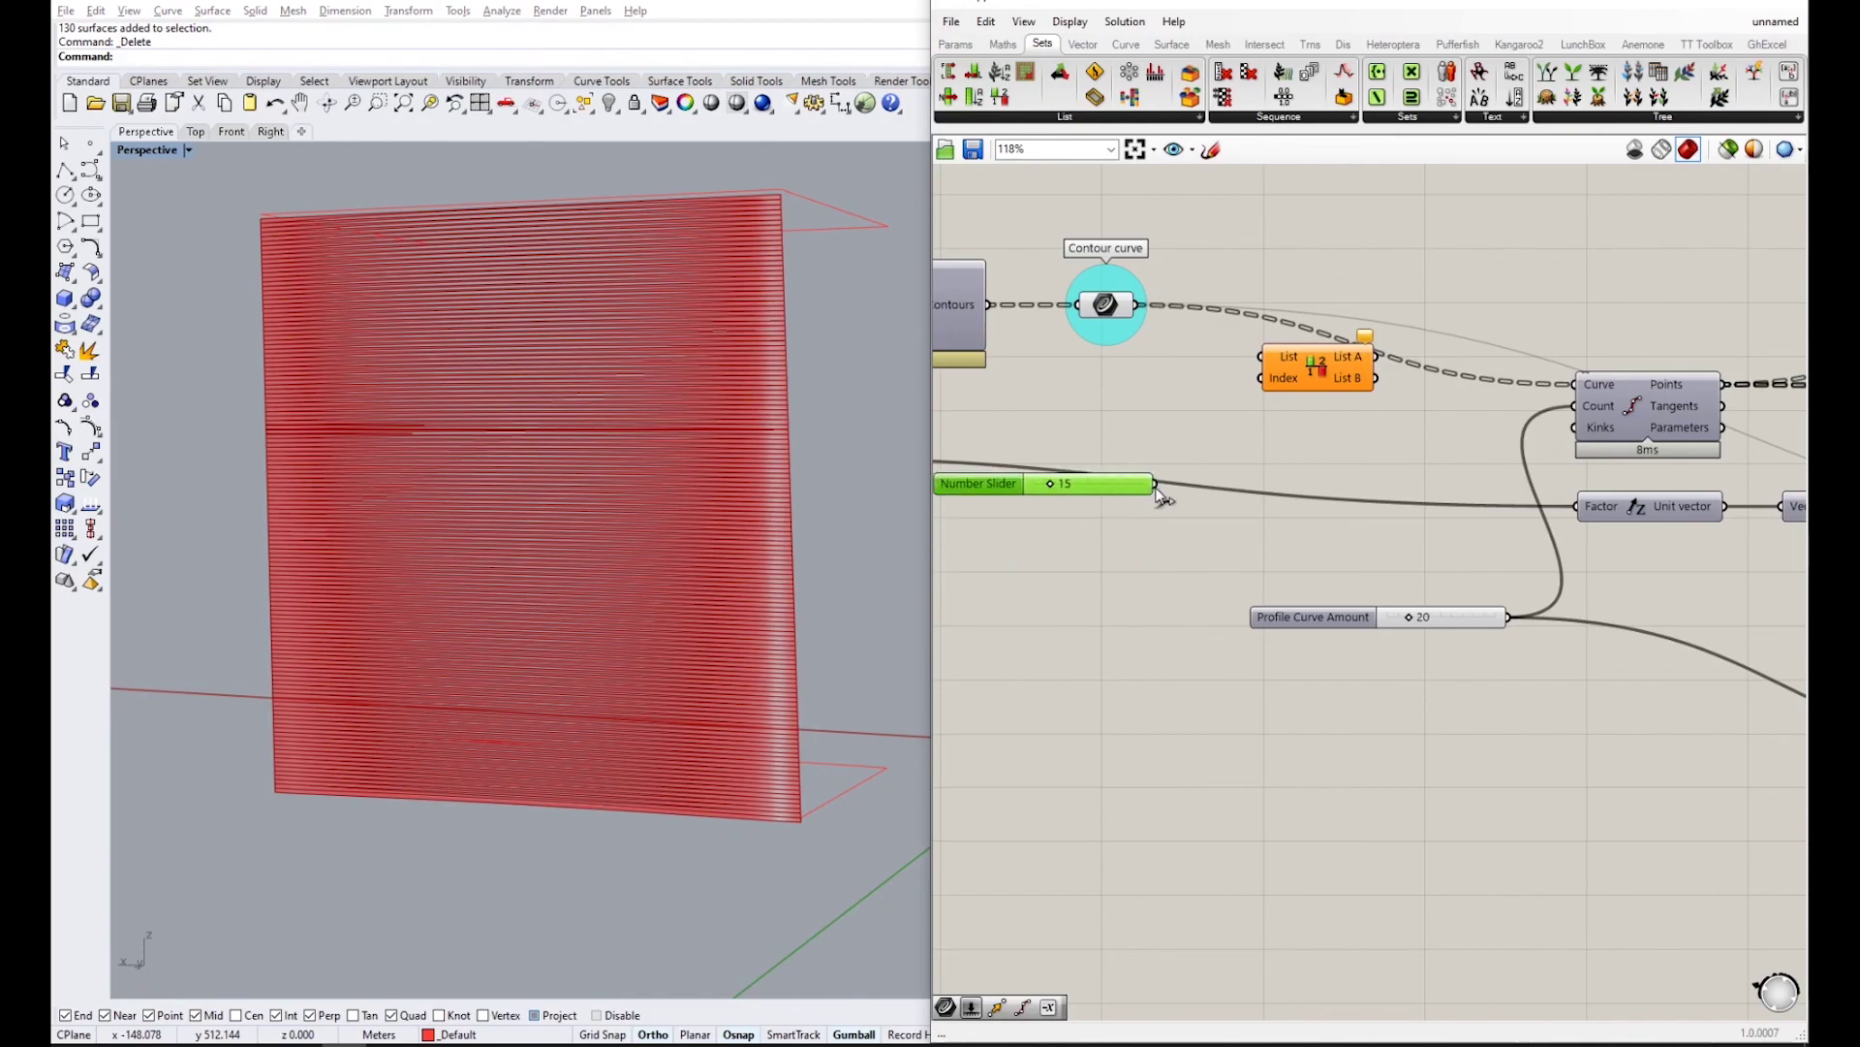
pyautogui.moveTo(1256, 357); pyautogui.dragTo(1261, 357)
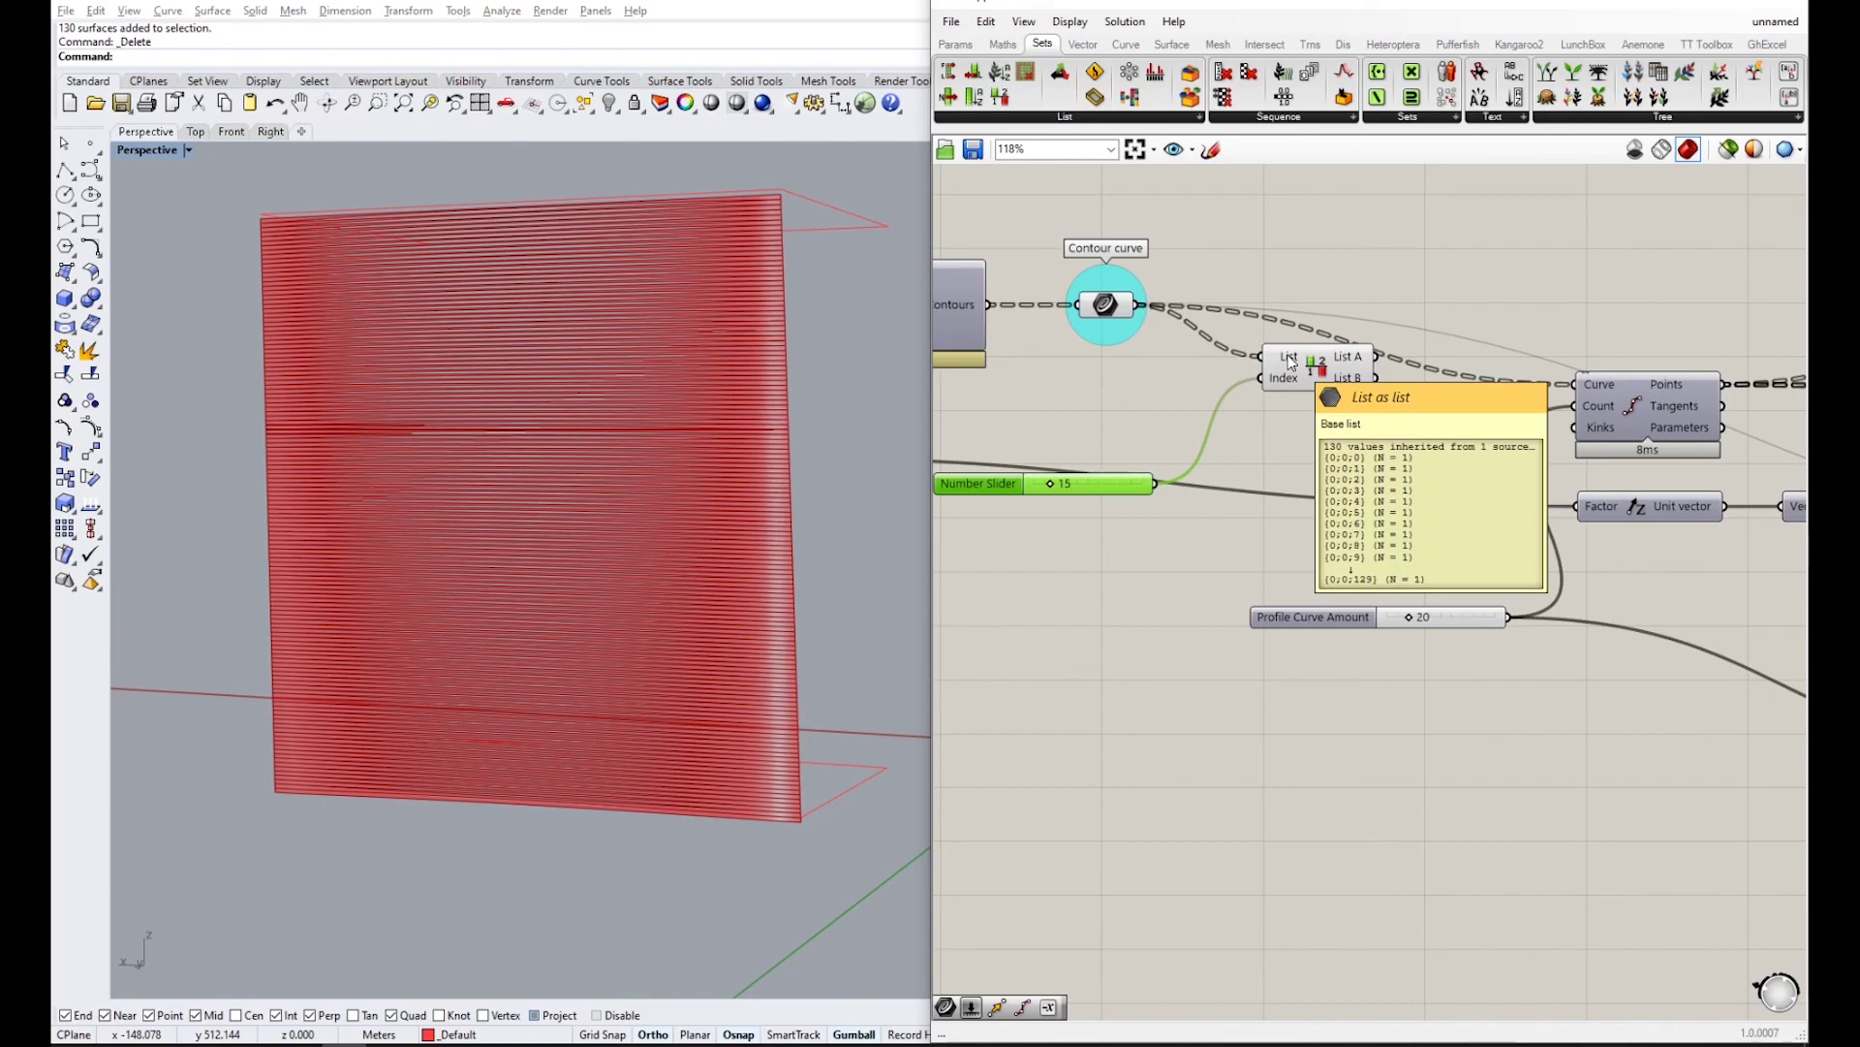
# - Flatten the Split List's List input and check the contents of its List A output
pyautogui.rightClick(1291, 362)
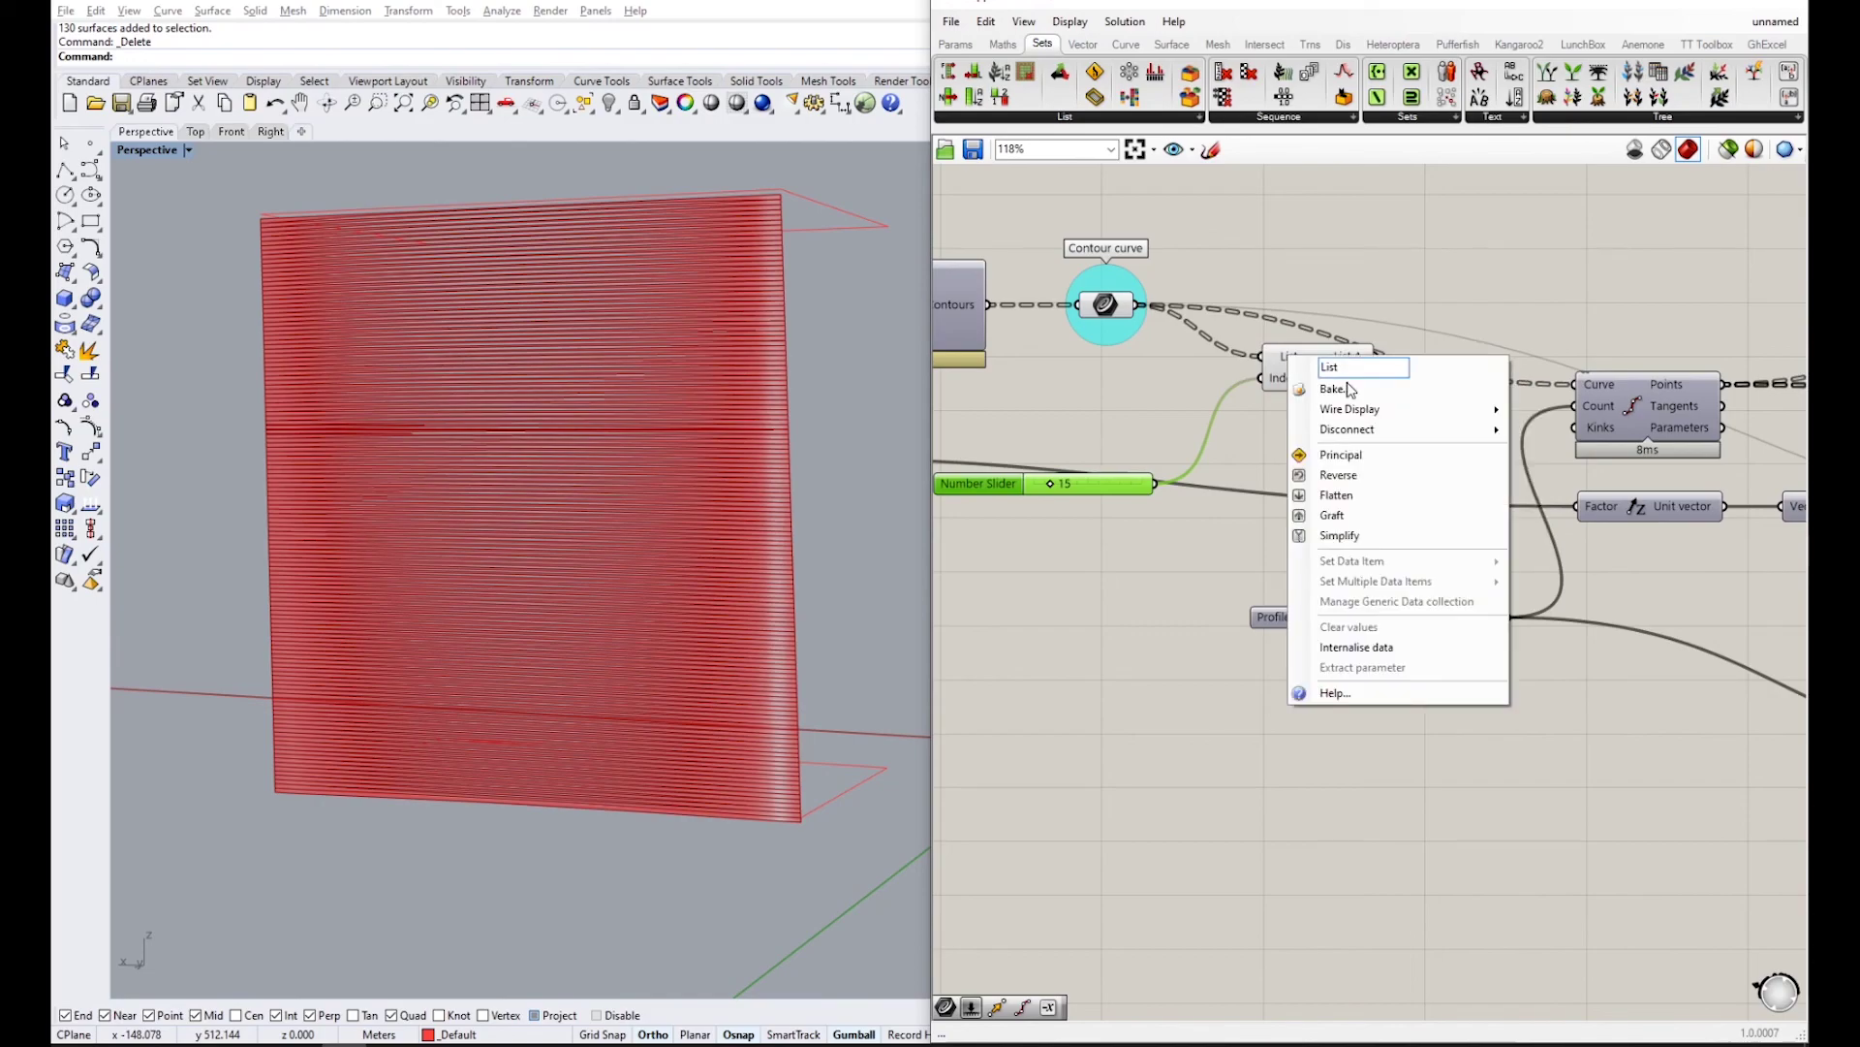
pyautogui.click(1355, 495)
pyautogui.moveTo(1324, 377); pyautogui.dragTo(1306, 375)
pyautogui.moveTo(1332, 363); pyautogui.dragTo(1167, 371, button='right')
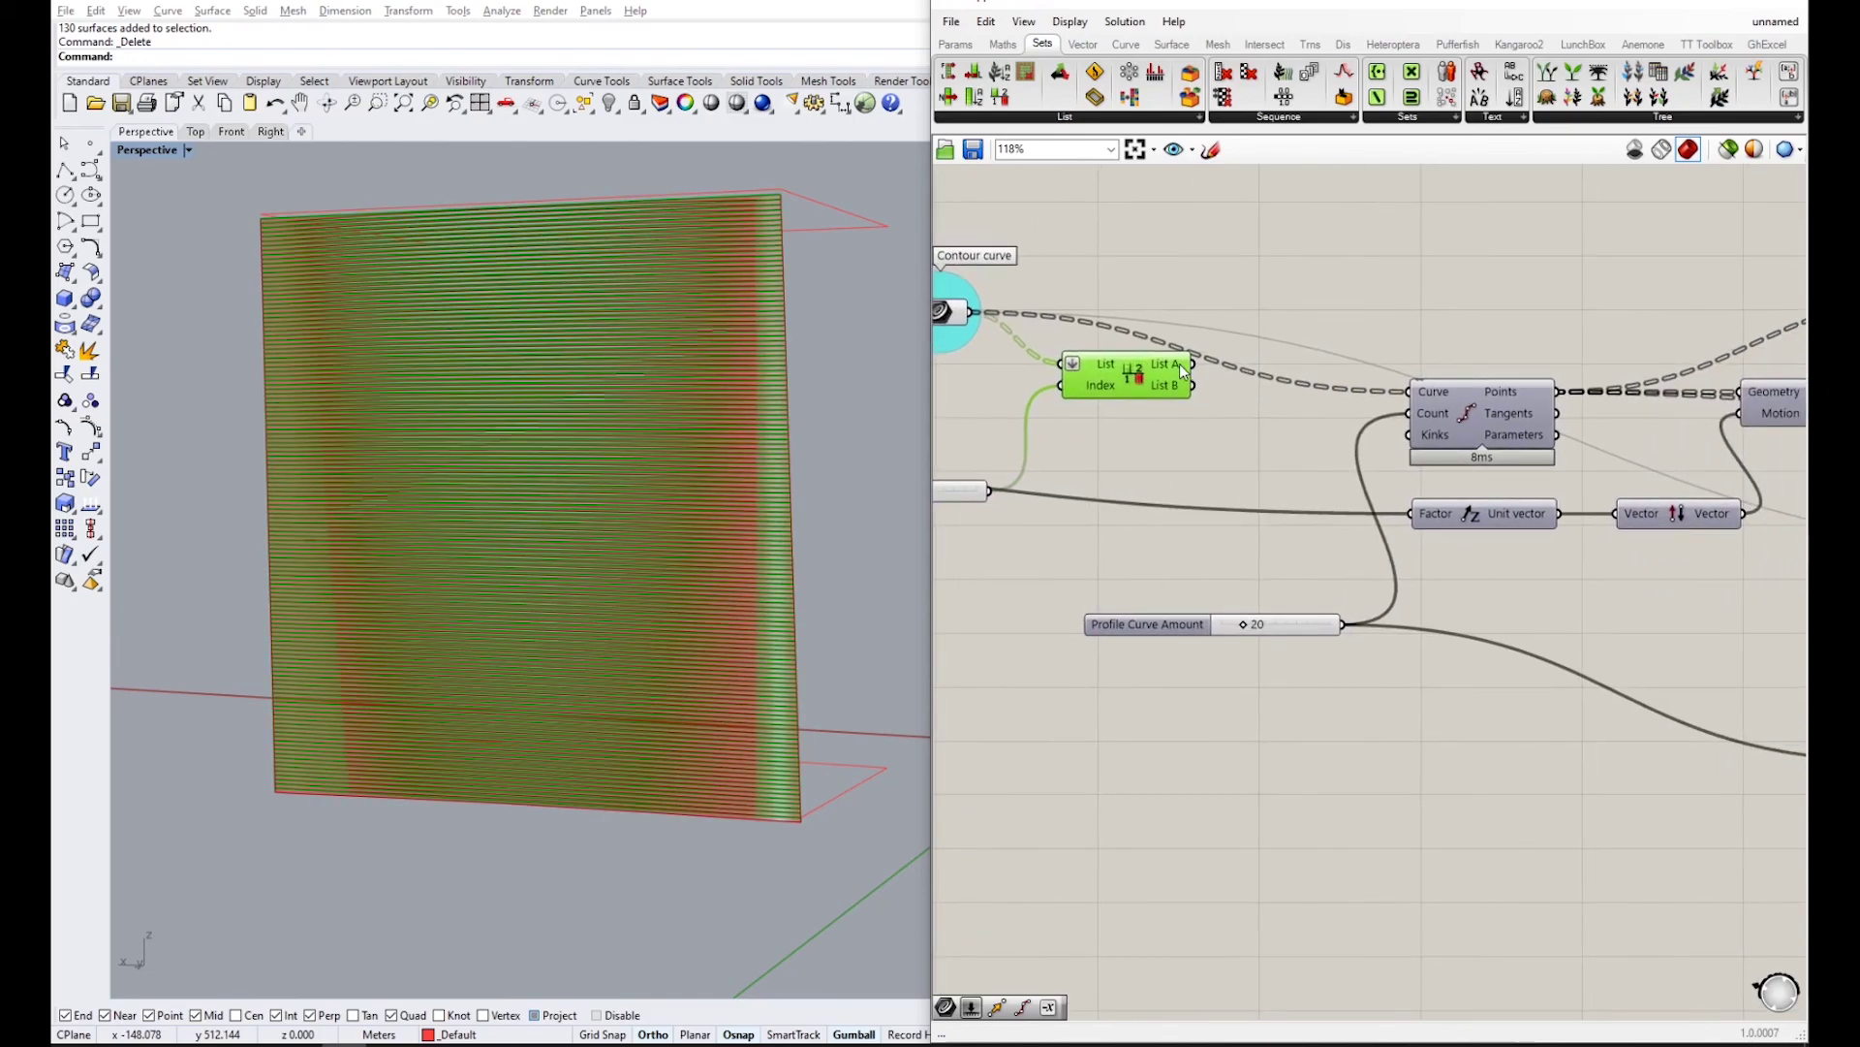
pyautogui.moveTo(1179, 365)
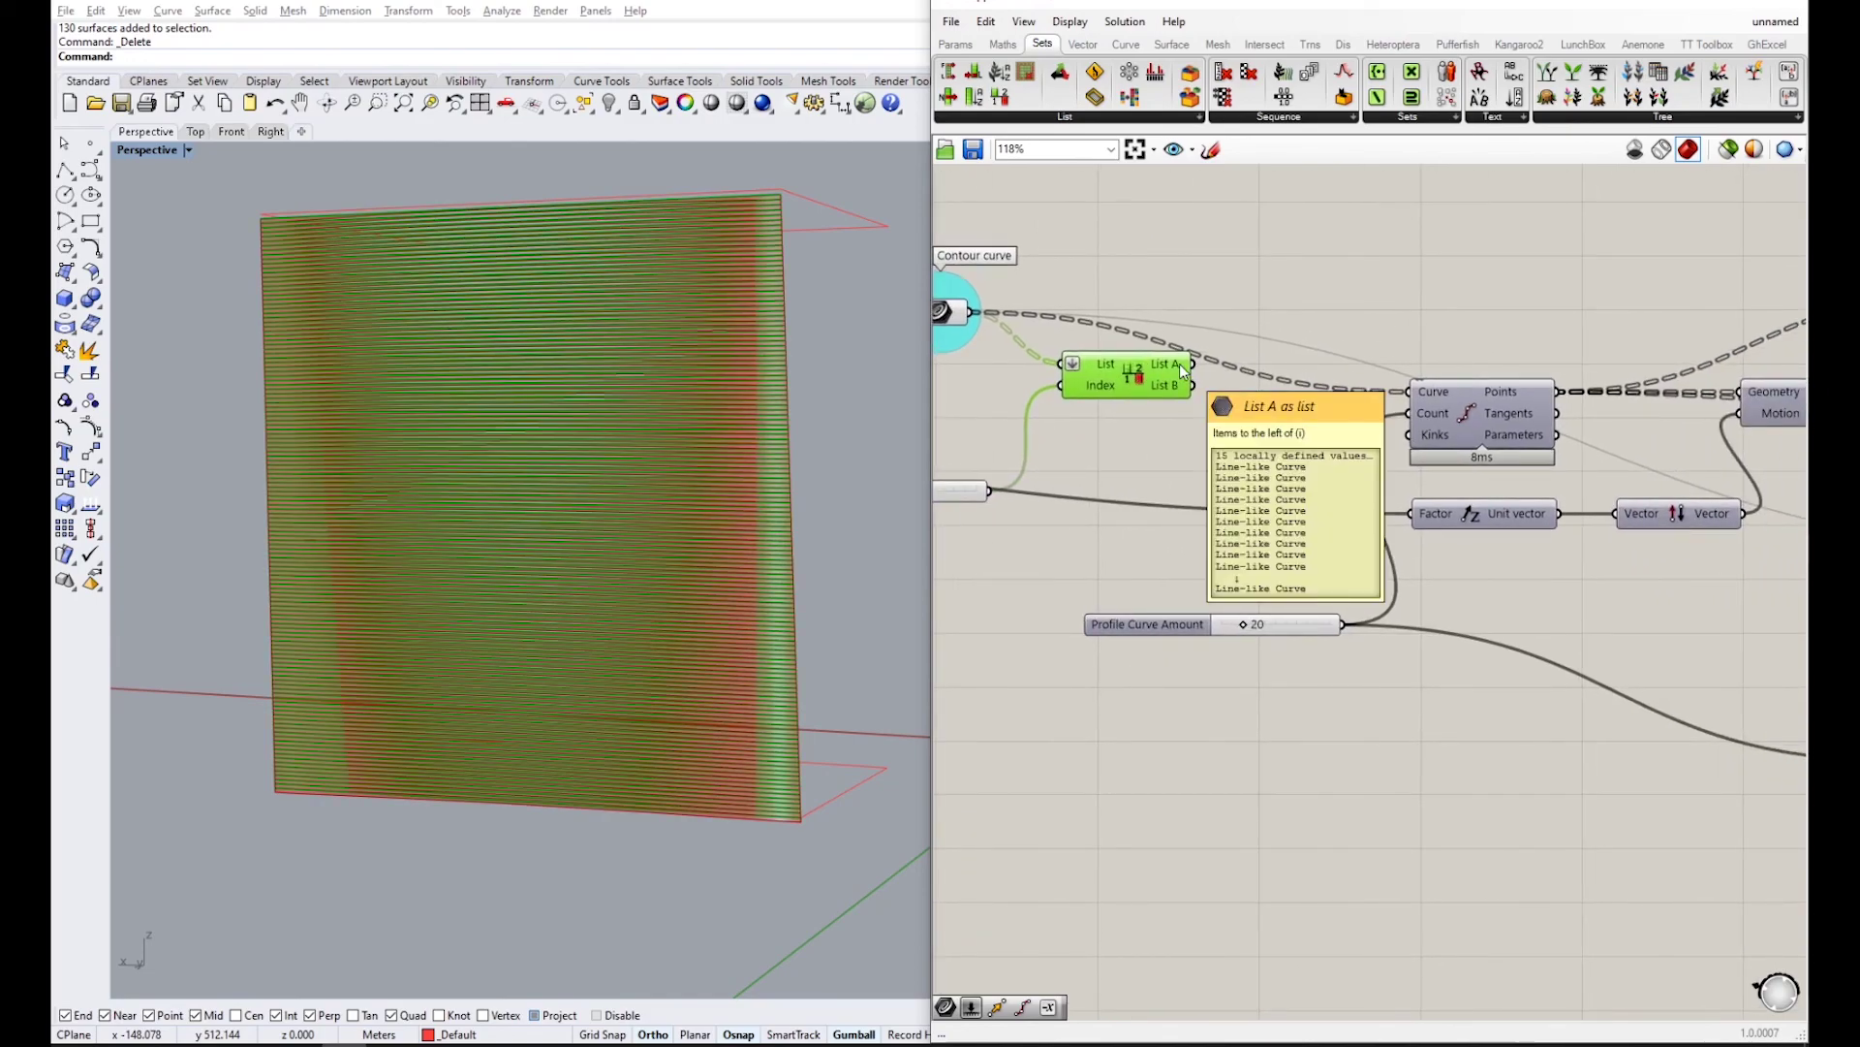
# - Add a Curve parameter beside the Split List component
pyautogui.doubleClick(1370, 268)
pyautogui.write('c')
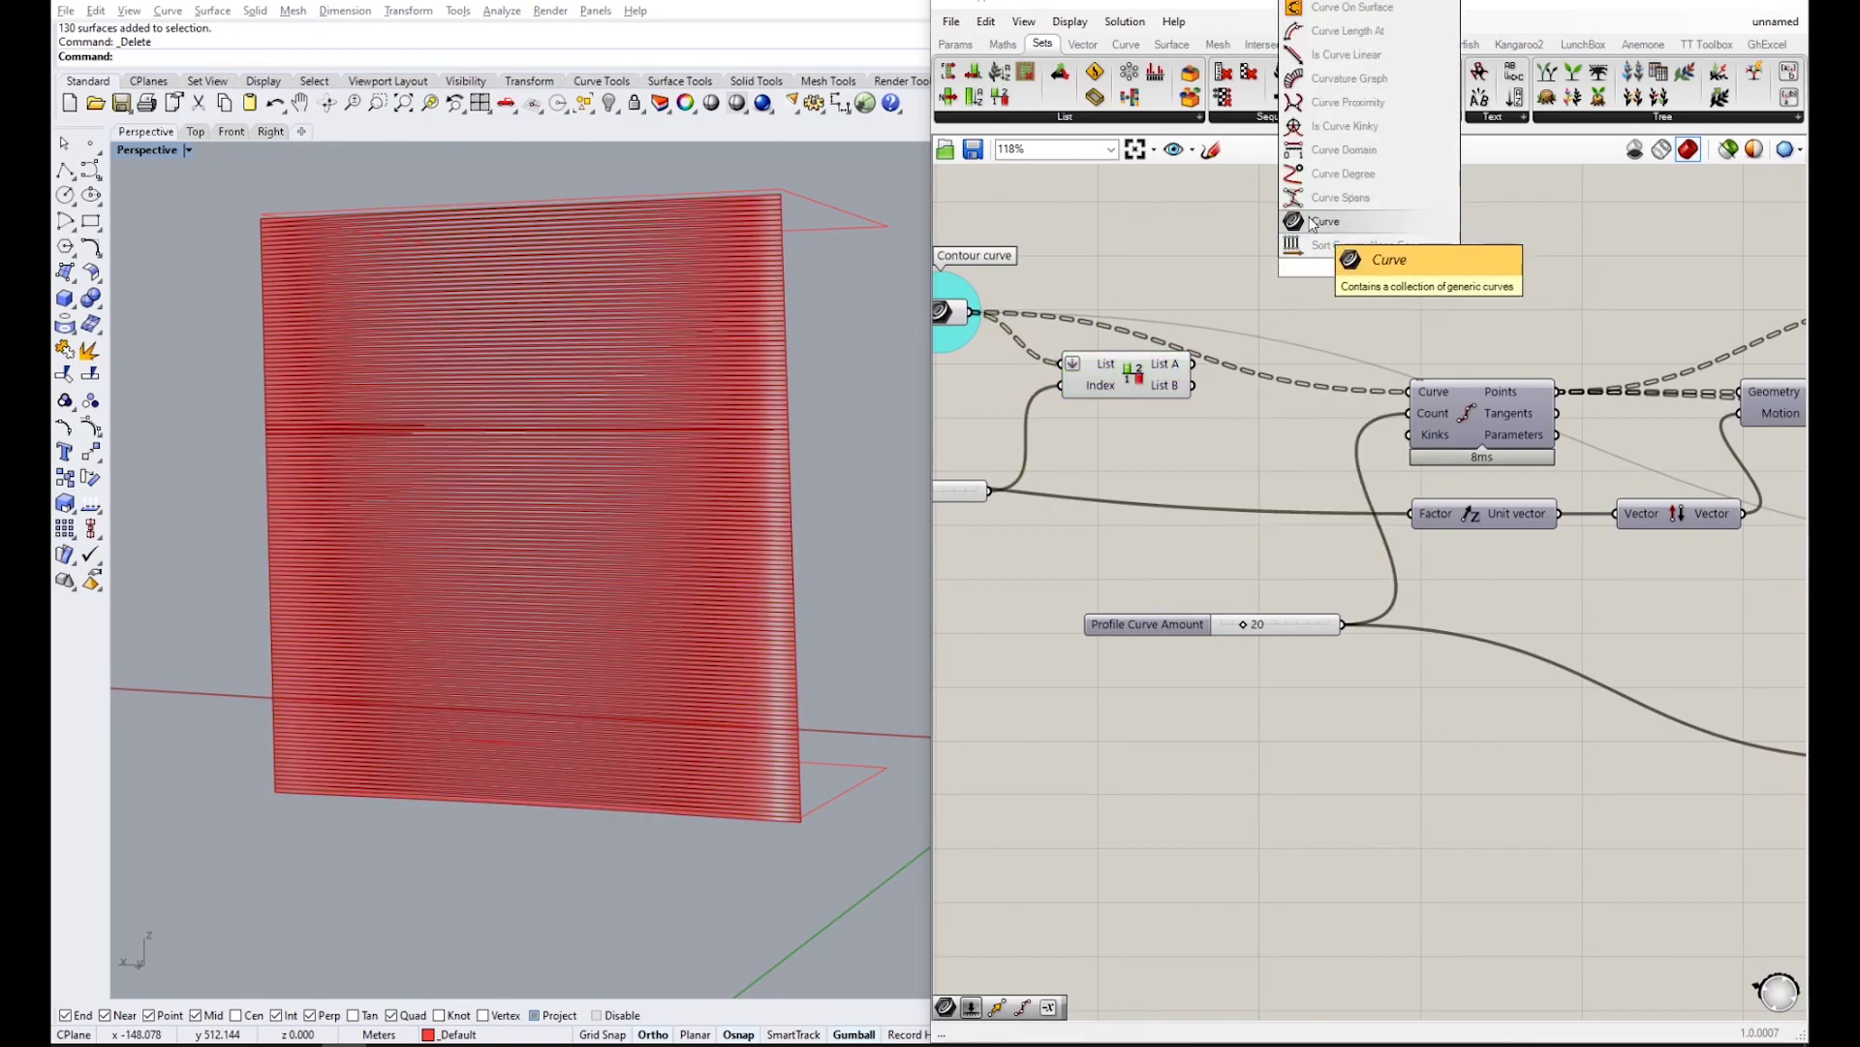
pyautogui.press('Return')
# - Hide the preview of the rotated, lofted facade and feed the Split List's List A output into the new Curve parameter
pyautogui.scroll(-8, 1291, 328)
pyautogui.moveTo(1660, 525); pyautogui.dragTo(1483, 243)
pyautogui.middleClick(1490, 241)
pyautogui.click(1505, 214)
pyautogui.click(1494, 217)
pyautogui.scroll(4, 1158, 346)
pyautogui.scroll(4, 1140, 368)
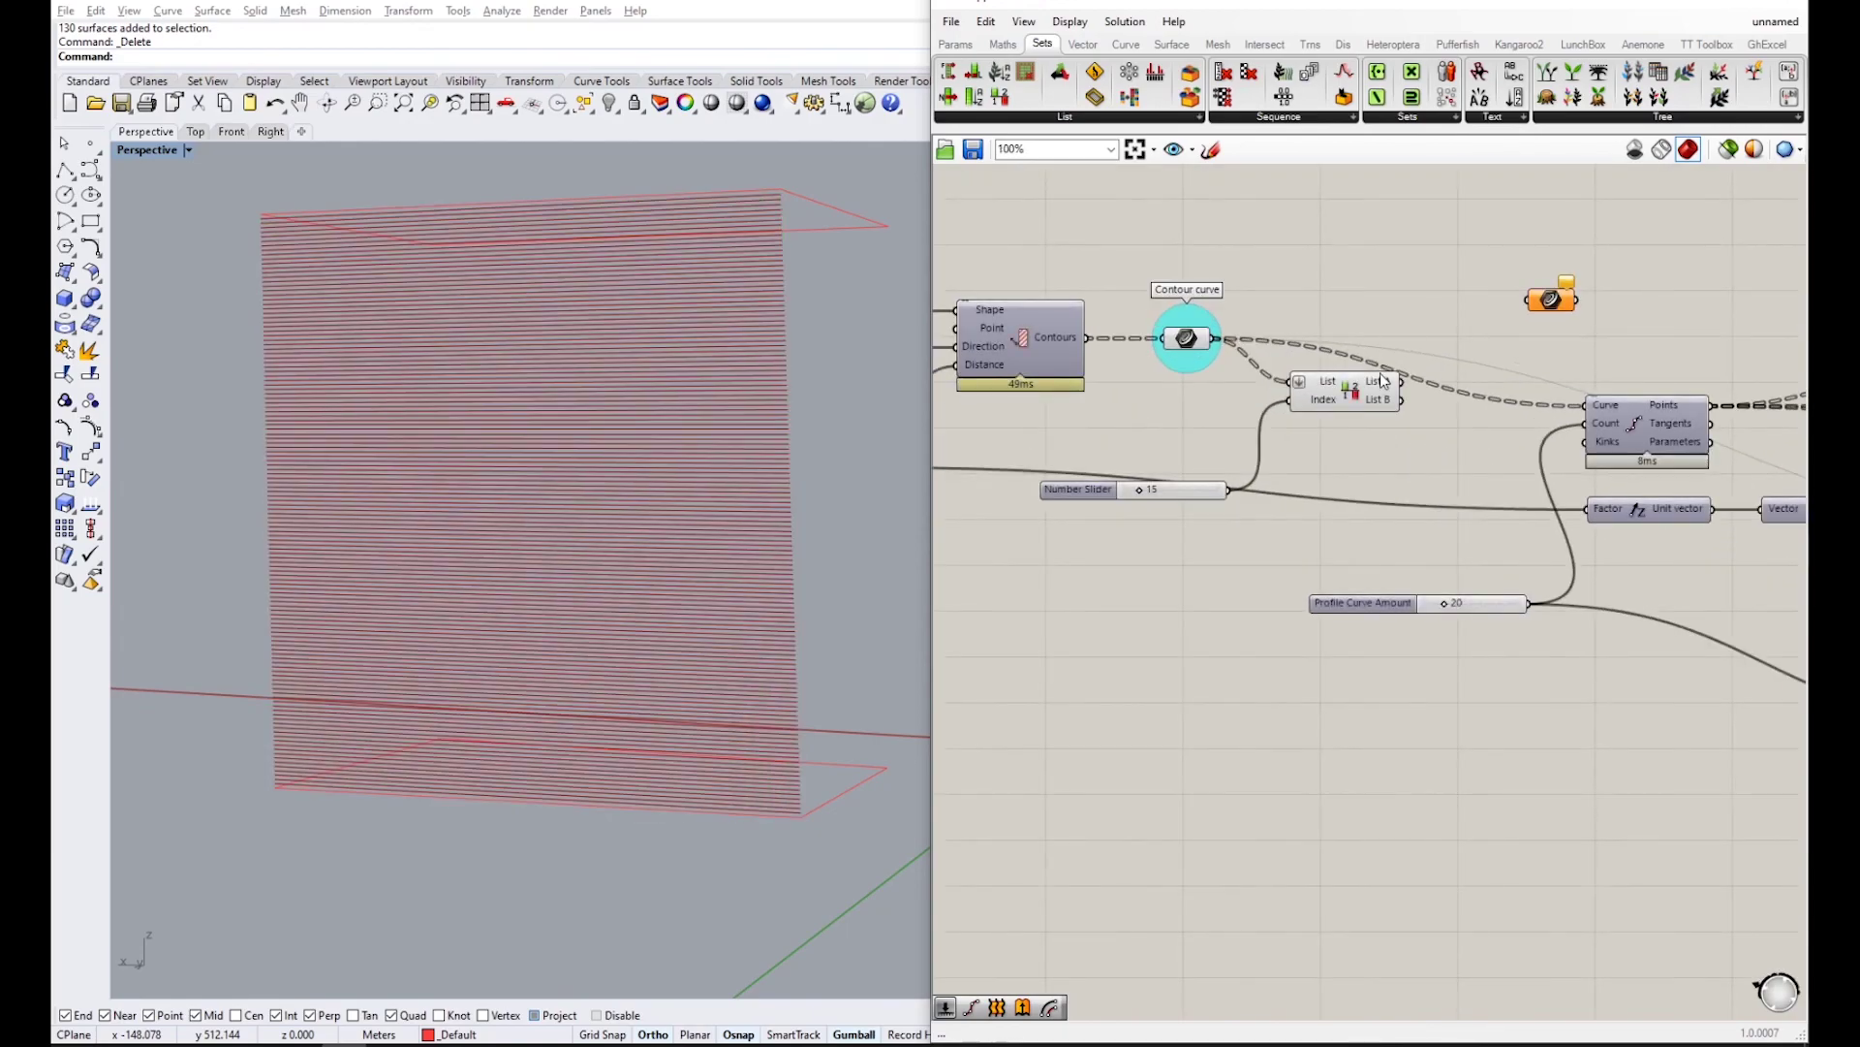
pyautogui.moveTo(1327, 329); pyautogui.dragTo(1369, 294)
pyautogui.moveTo(1183, 416)
pyautogui.mouseDown(button='right')
pyautogui.moveTo(1226, 379)
pyautogui.moveTo(1208, 411)
pyautogui.mouseUp(button='right')
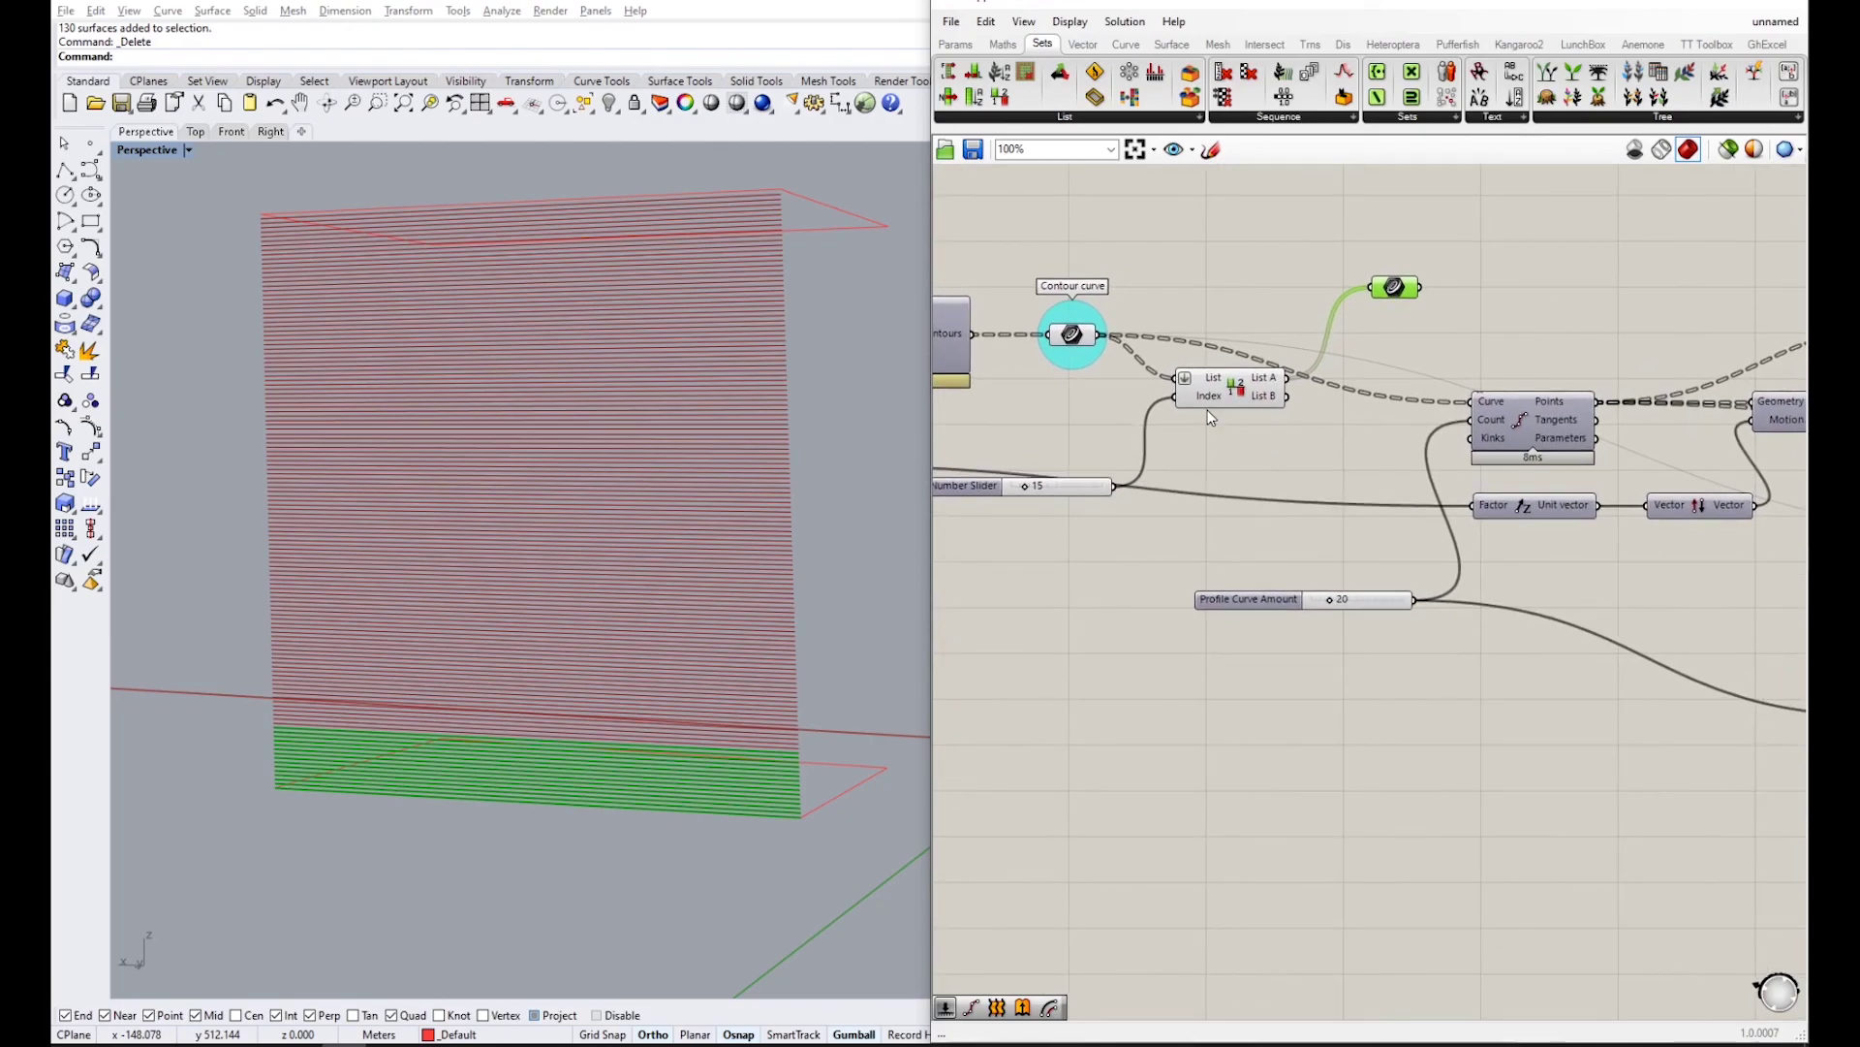
# - Reverse the Split List's List input
pyautogui.scroll(2, 1216, 388)
pyautogui.moveTo(1221, 380)
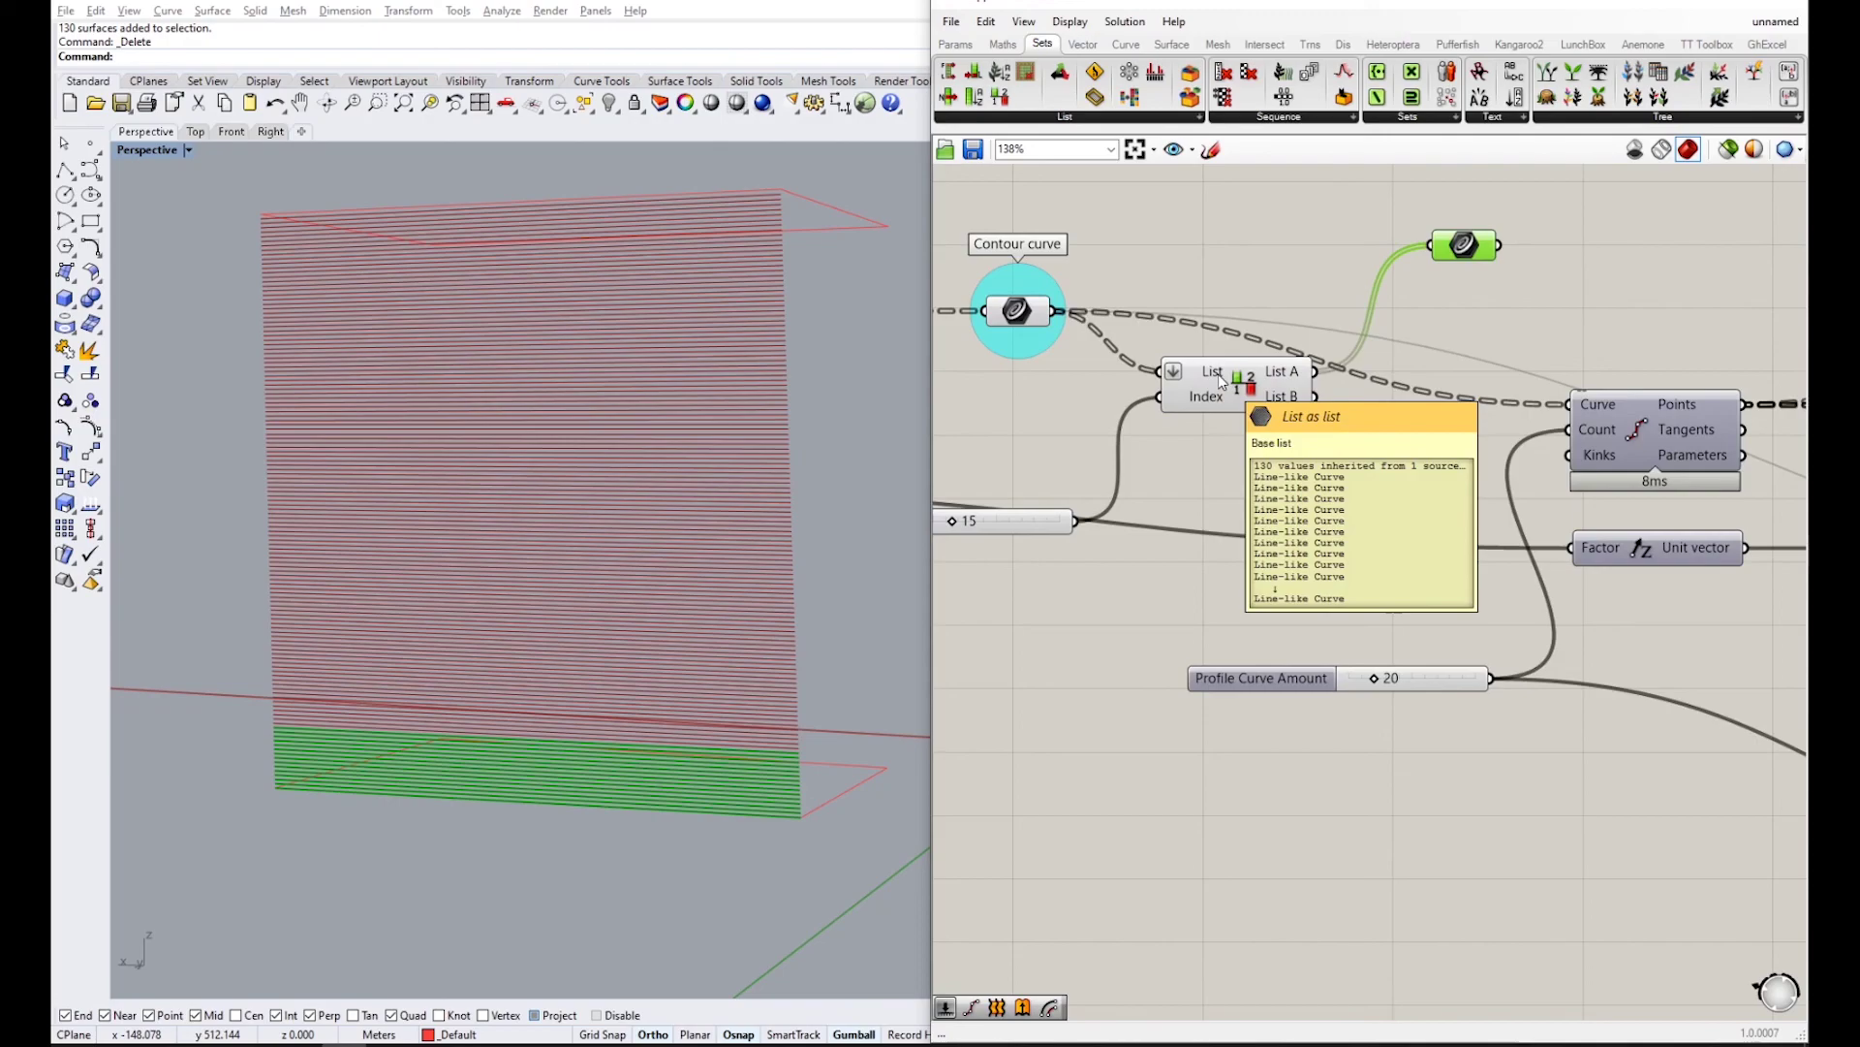
pyautogui.rightClick(1220, 377)
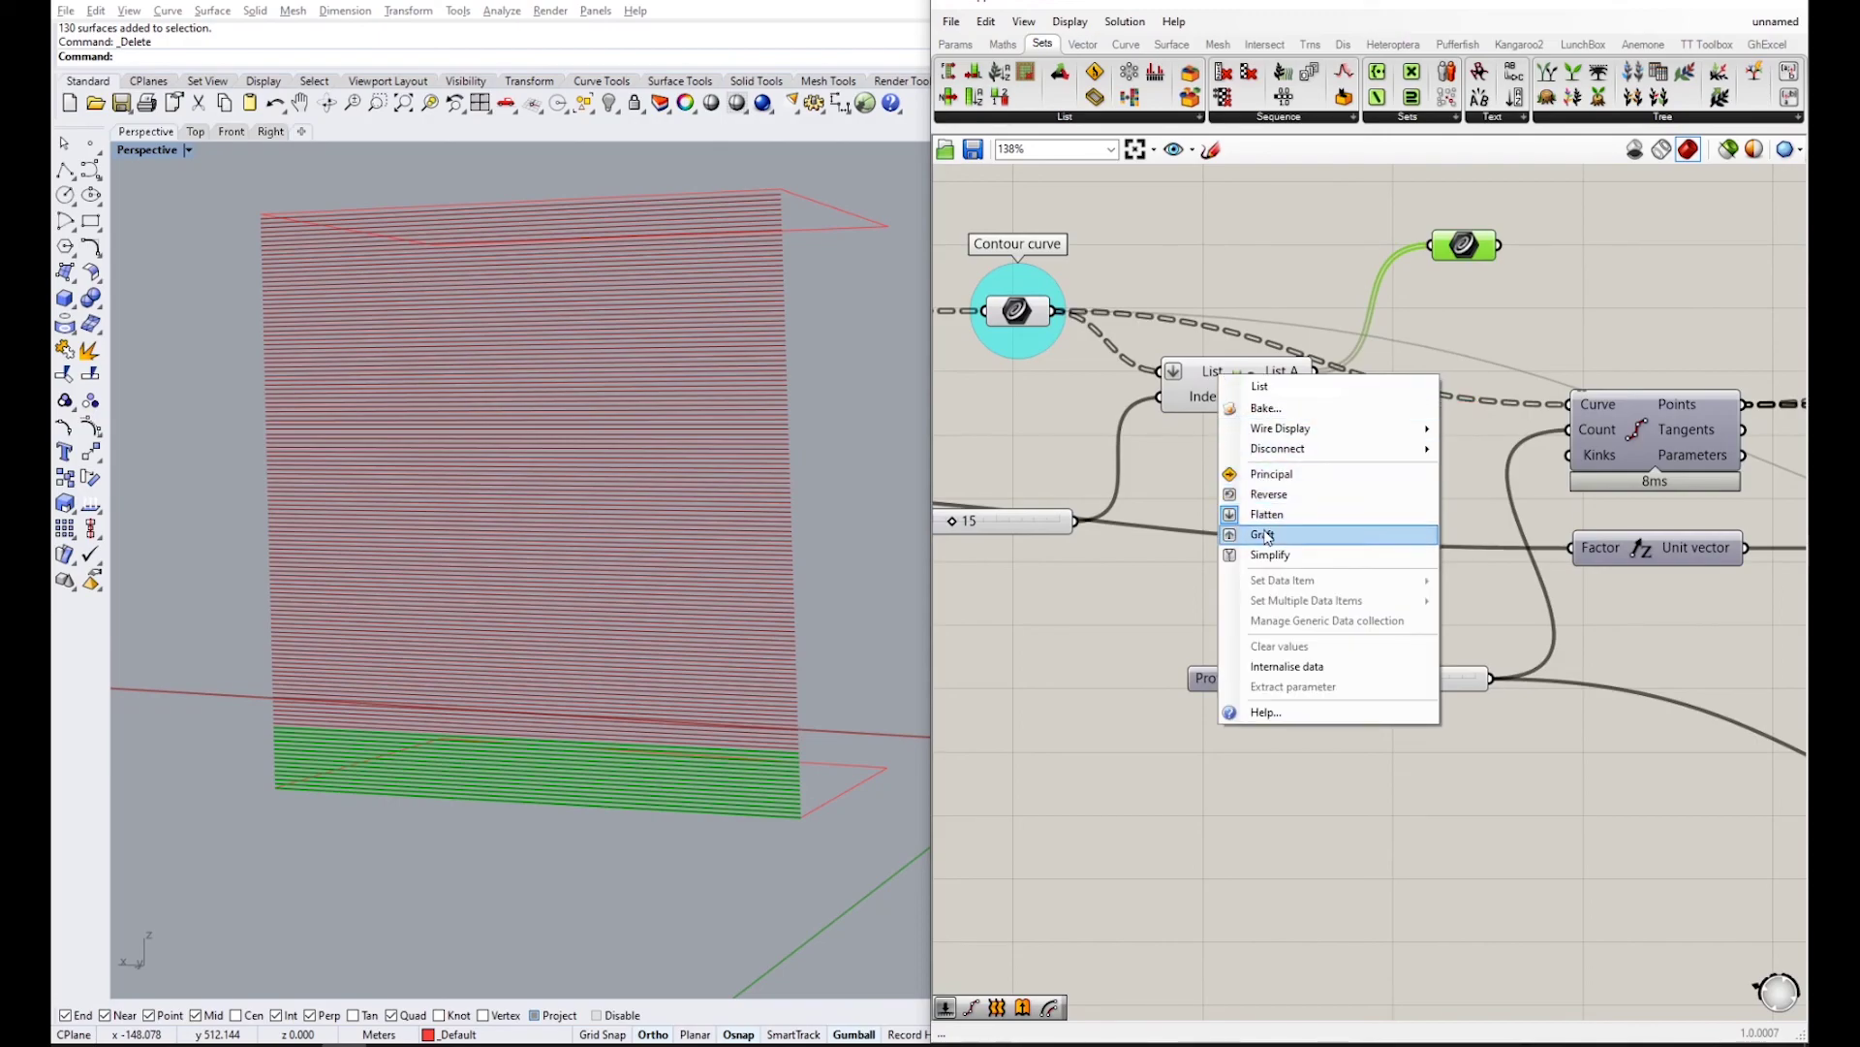
pyautogui.click(1267, 496)
pyautogui.moveTo(1263, 411); pyautogui.dragTo(1279, 411)
# - Examine the contours held by the new Curve parameter and remove the reversal from the Split List's List input
pyautogui.click(1409, 422)
pyautogui.click(1464, 246)
pyautogui.rightClick(1227, 373)
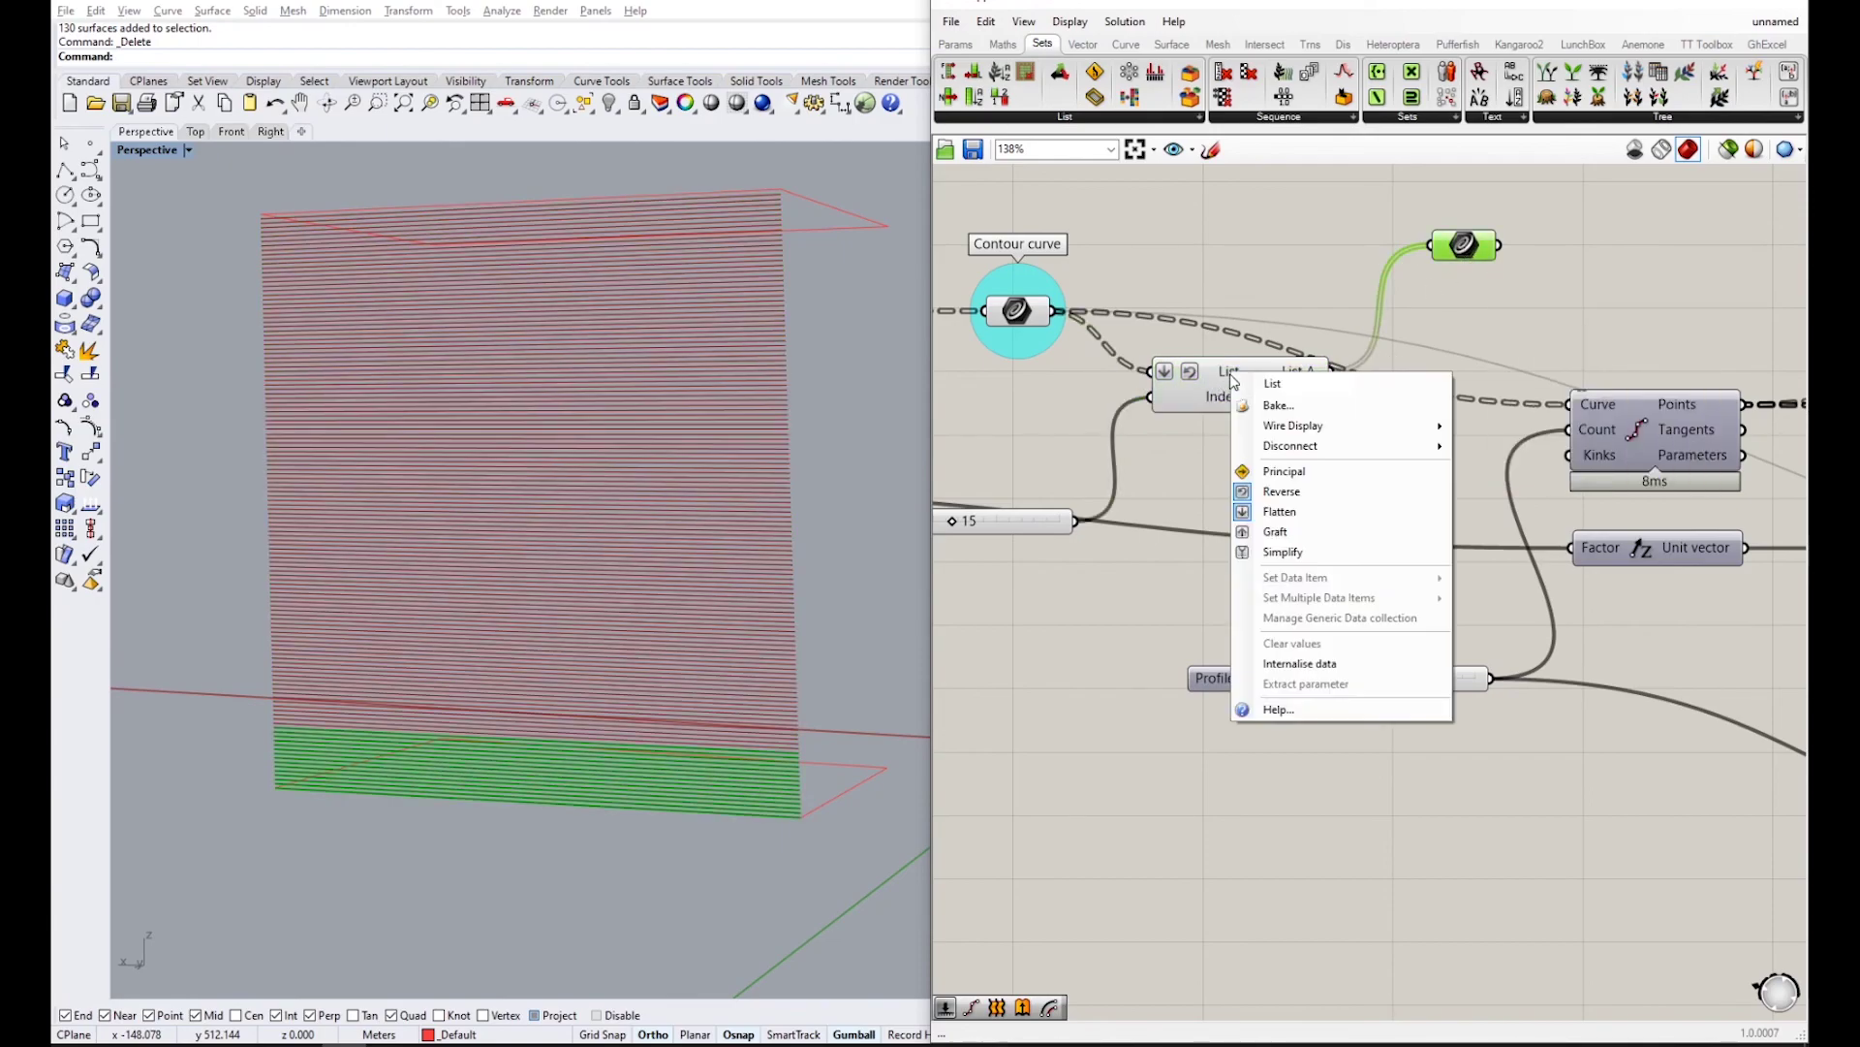
pyautogui.click(1275, 492)
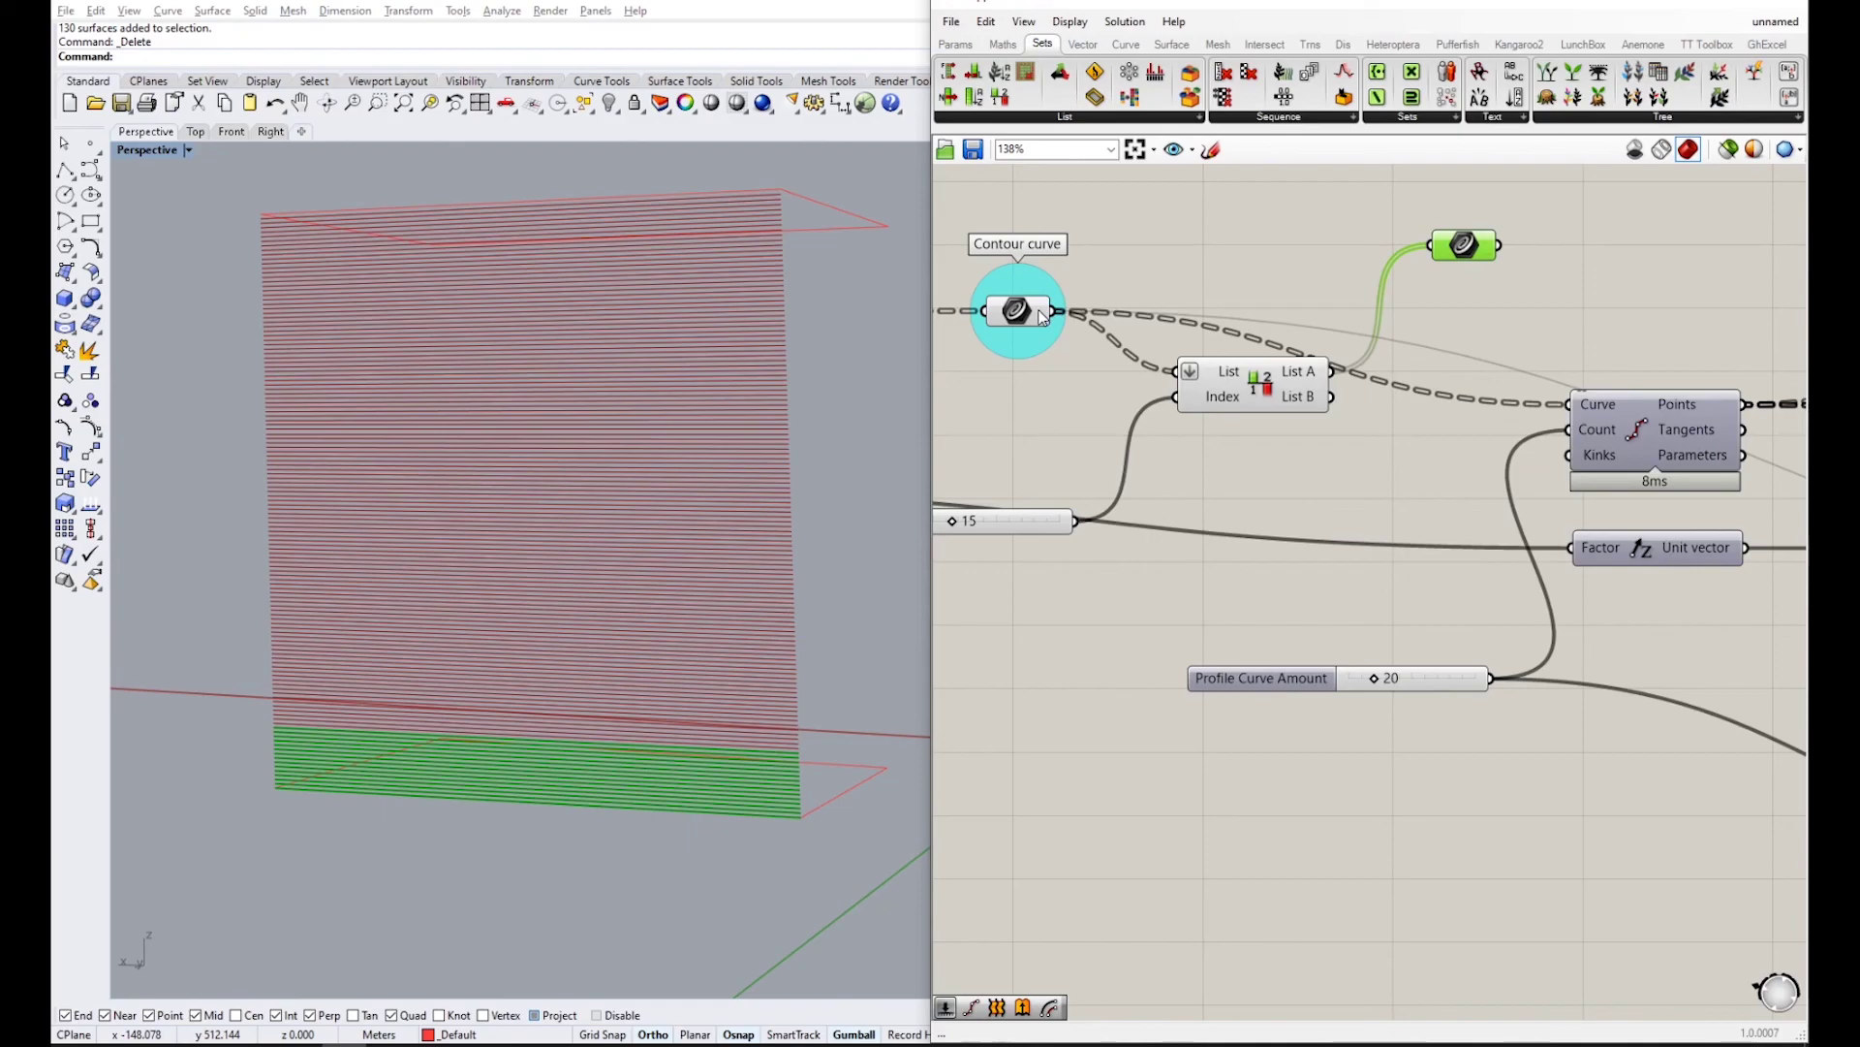
# - Flatten the Contour curve parameter, and replace the flattening on the Split List's List input with a reversal
pyautogui.rightClick(1043, 316)
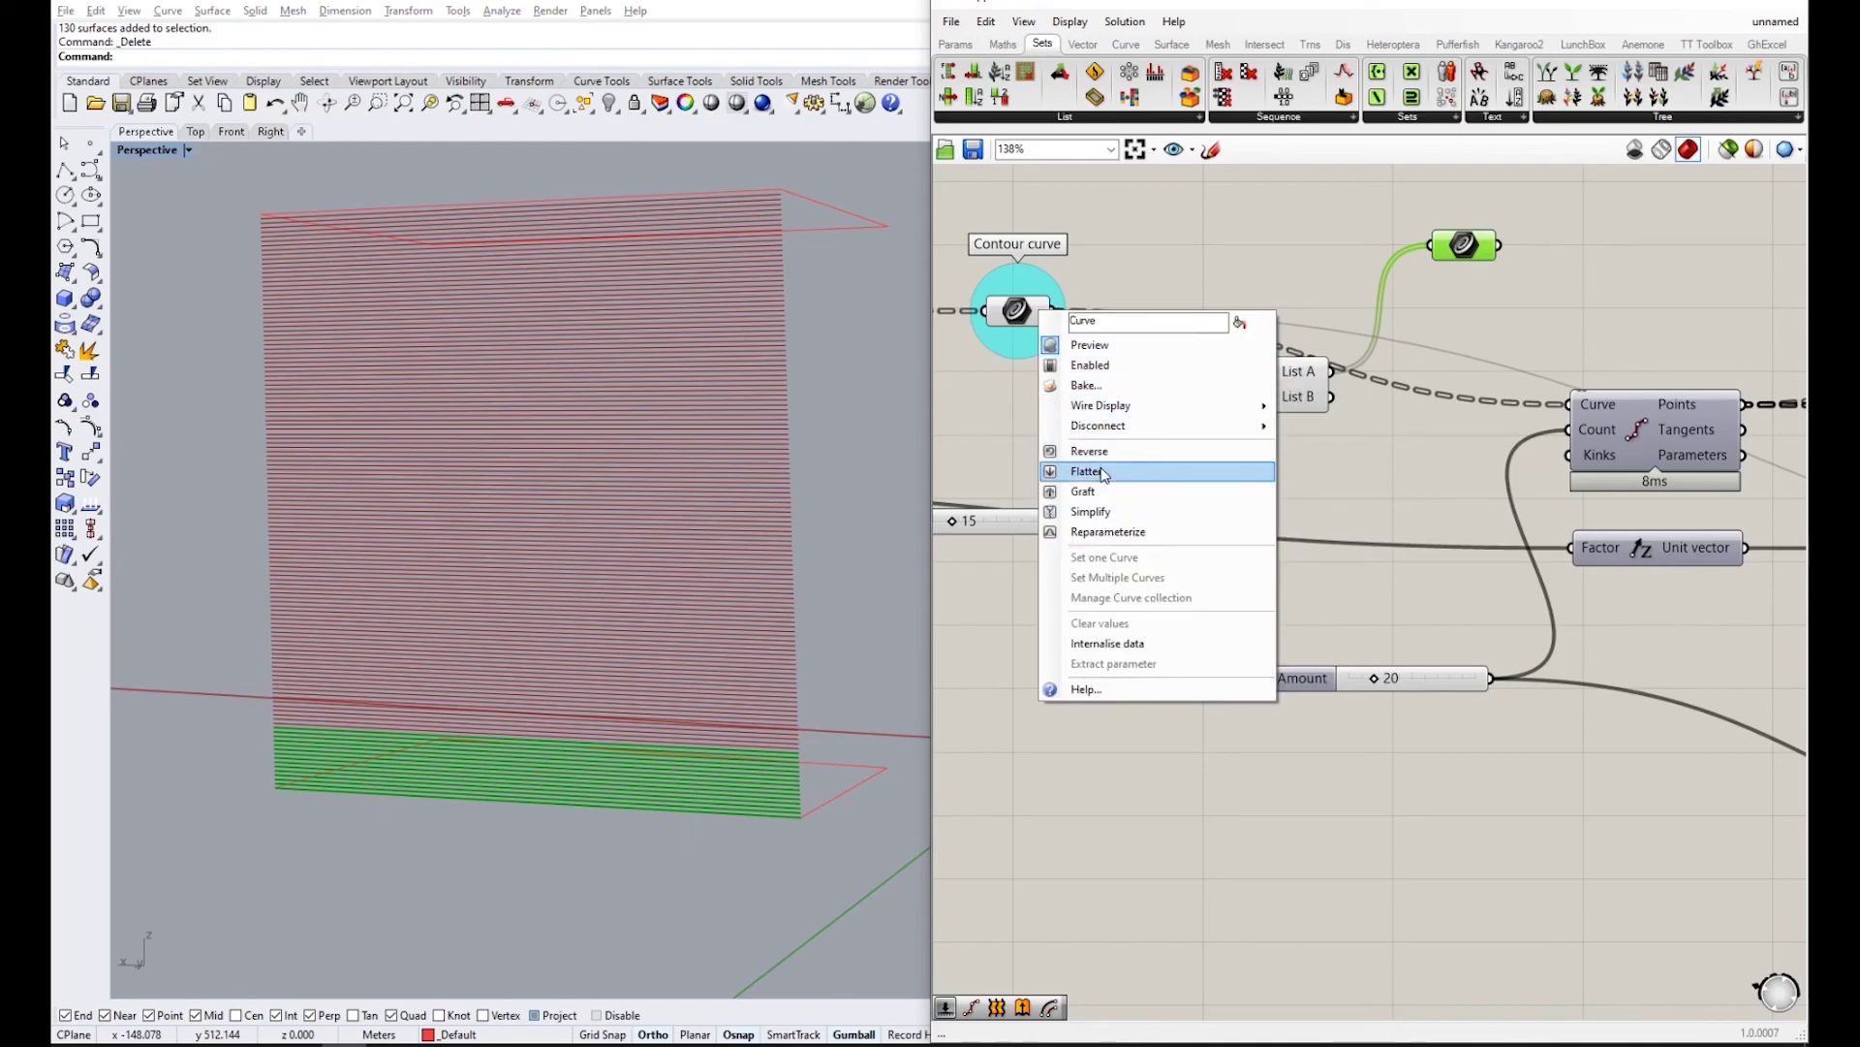
pyautogui.click(1103, 472)
pyautogui.rightClick(1228, 372)
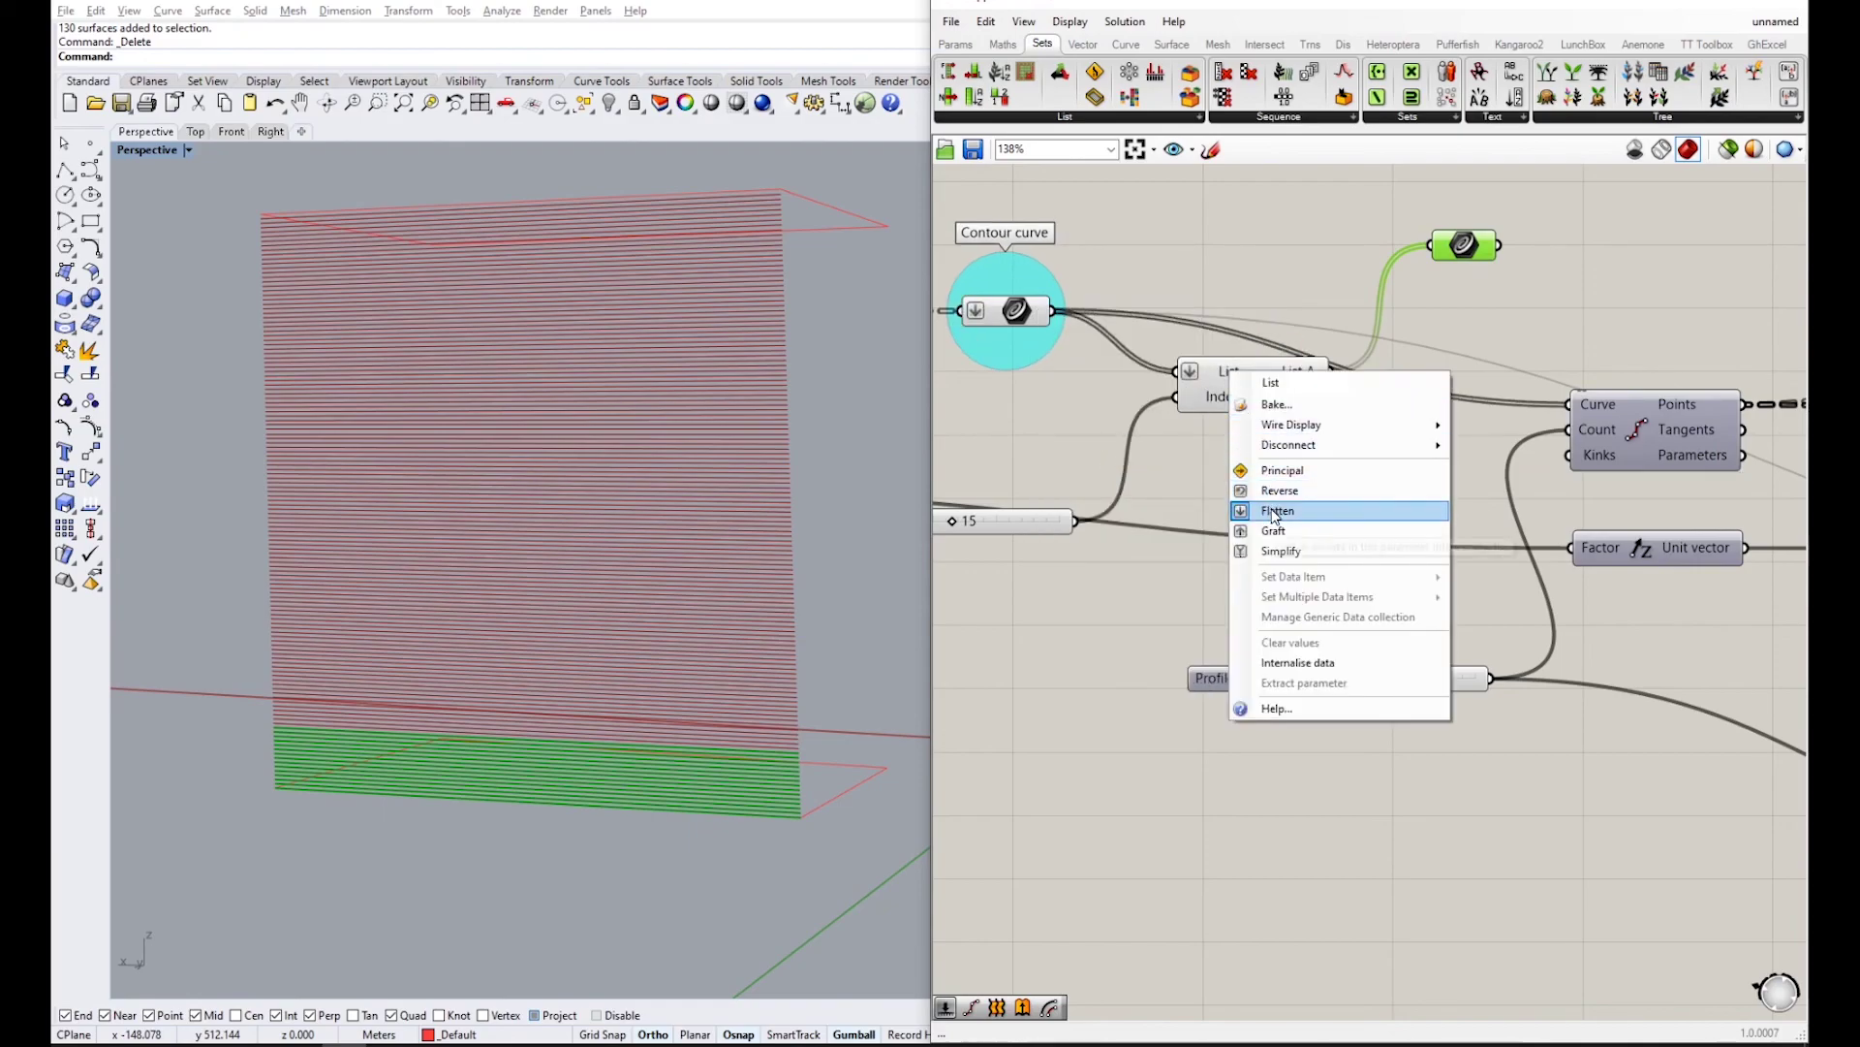
pyautogui.click(1276, 513)
pyautogui.rightClick(1228, 372)
pyautogui.click(1260, 492)
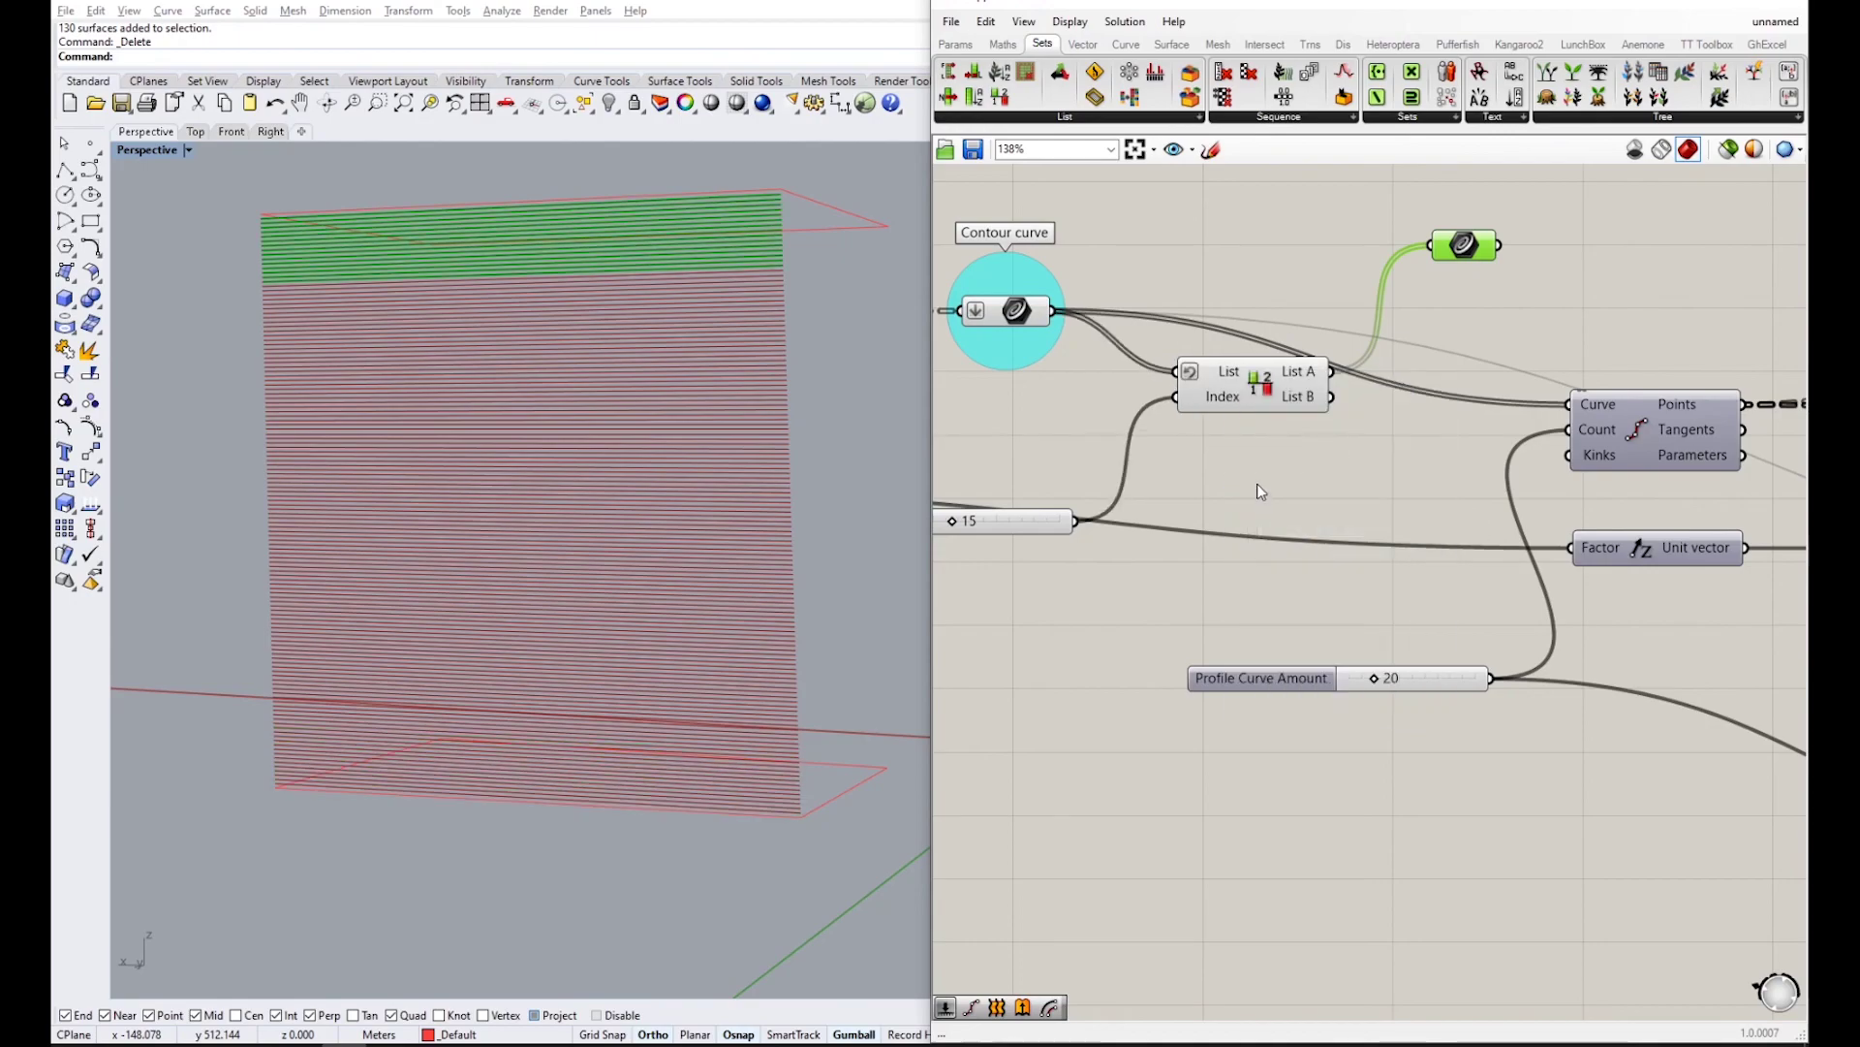
# - Duplicate the List A Curve parameter below itself and feed the copy from the Split List's List B output
pyautogui.click(1462, 281)
pyautogui.moveTo(1463, 249); pyautogui.dragTo(1436, 269)
pyautogui.click(1434, 292)
pyautogui.click(1444, 264)
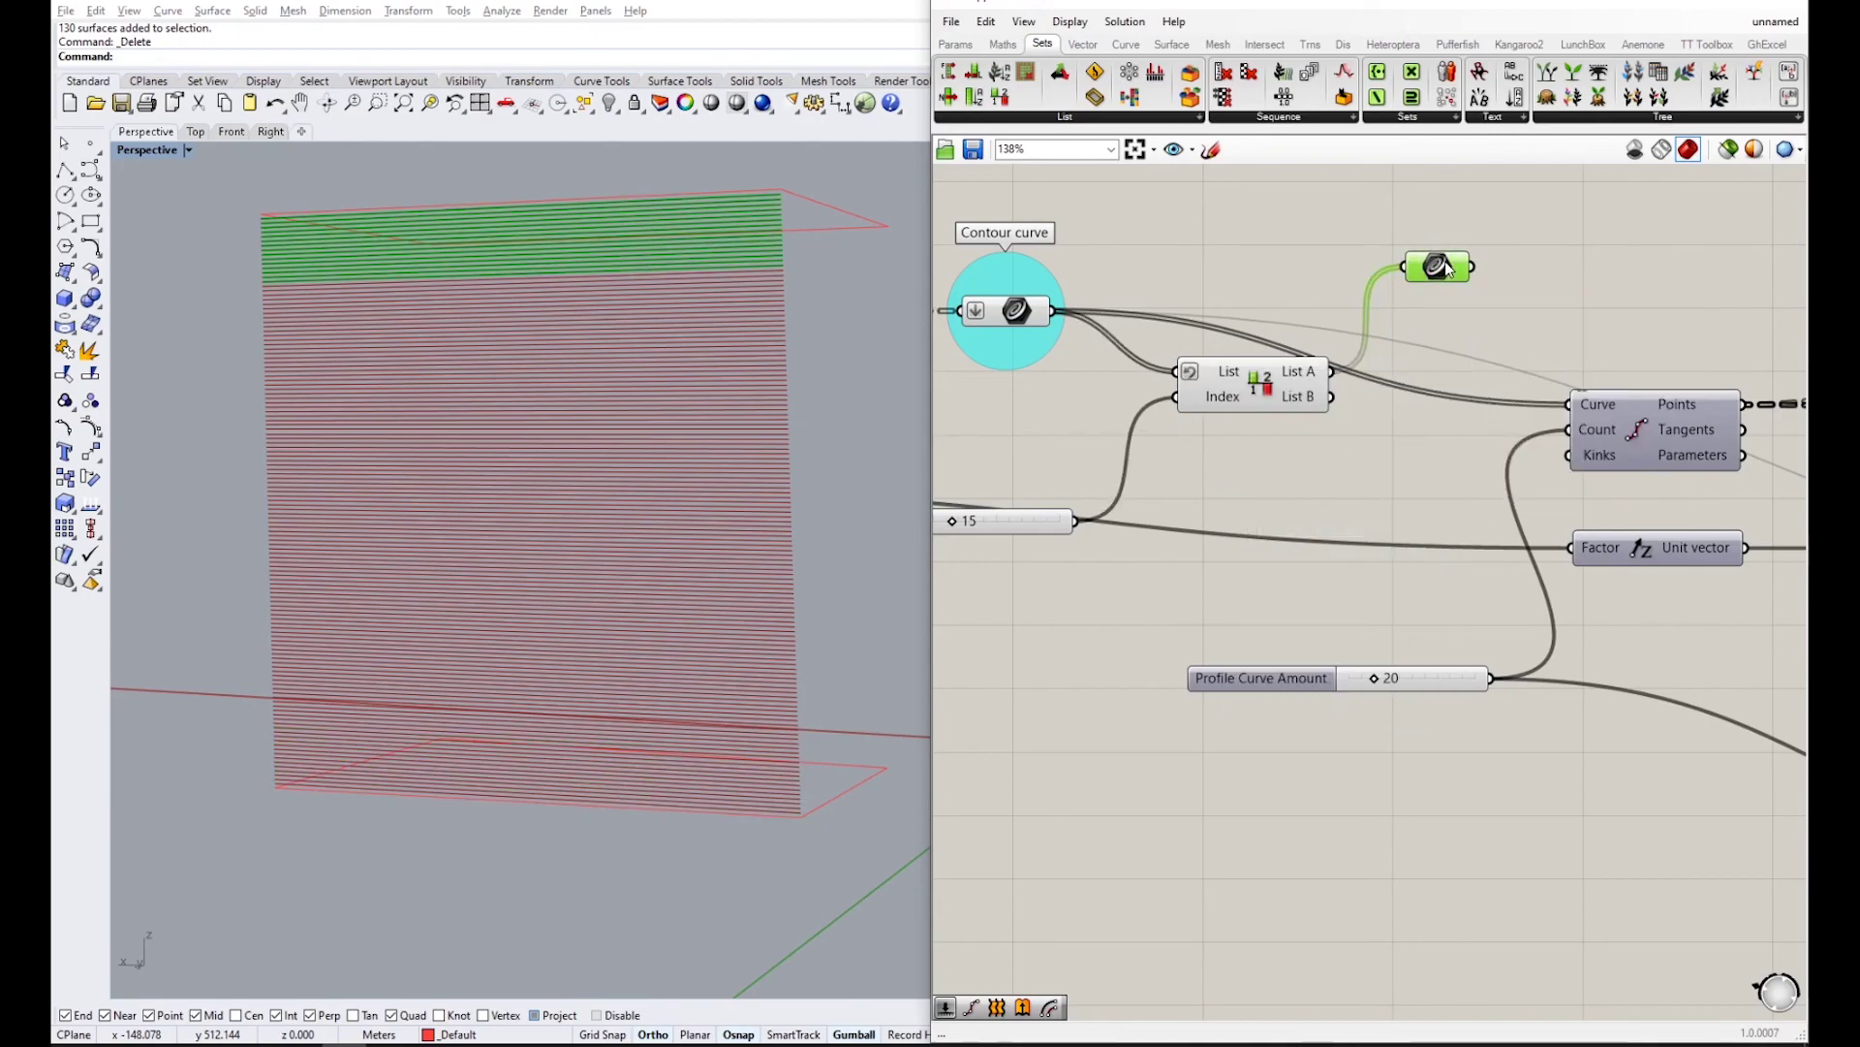
pyautogui.scroll(-3, 1449, 269)
pyautogui.scroll(3, 1451, 278)
pyautogui.hotkey('ctrl', 'c')
pyautogui.hotkey('ctrl', 'v')
pyautogui.click(1342, 428)
pyautogui.moveTo(1360, 300); pyautogui.dragTo(1295, 492)
pyautogui.scroll(-4, 1322, 498)
pyautogui.click(1334, 352)
# - Move all components downstream of the split farther away to make room for the List B Curve parameter
pyautogui.moveTo(1465, 423); pyautogui.dragTo(1179, 355, button='right')
pyautogui.scroll(-1, 1292, 357)
pyautogui.scroll(-3, 1177, 355)
pyautogui.moveTo(1578, 540); pyautogui.dragTo(1096, 302)
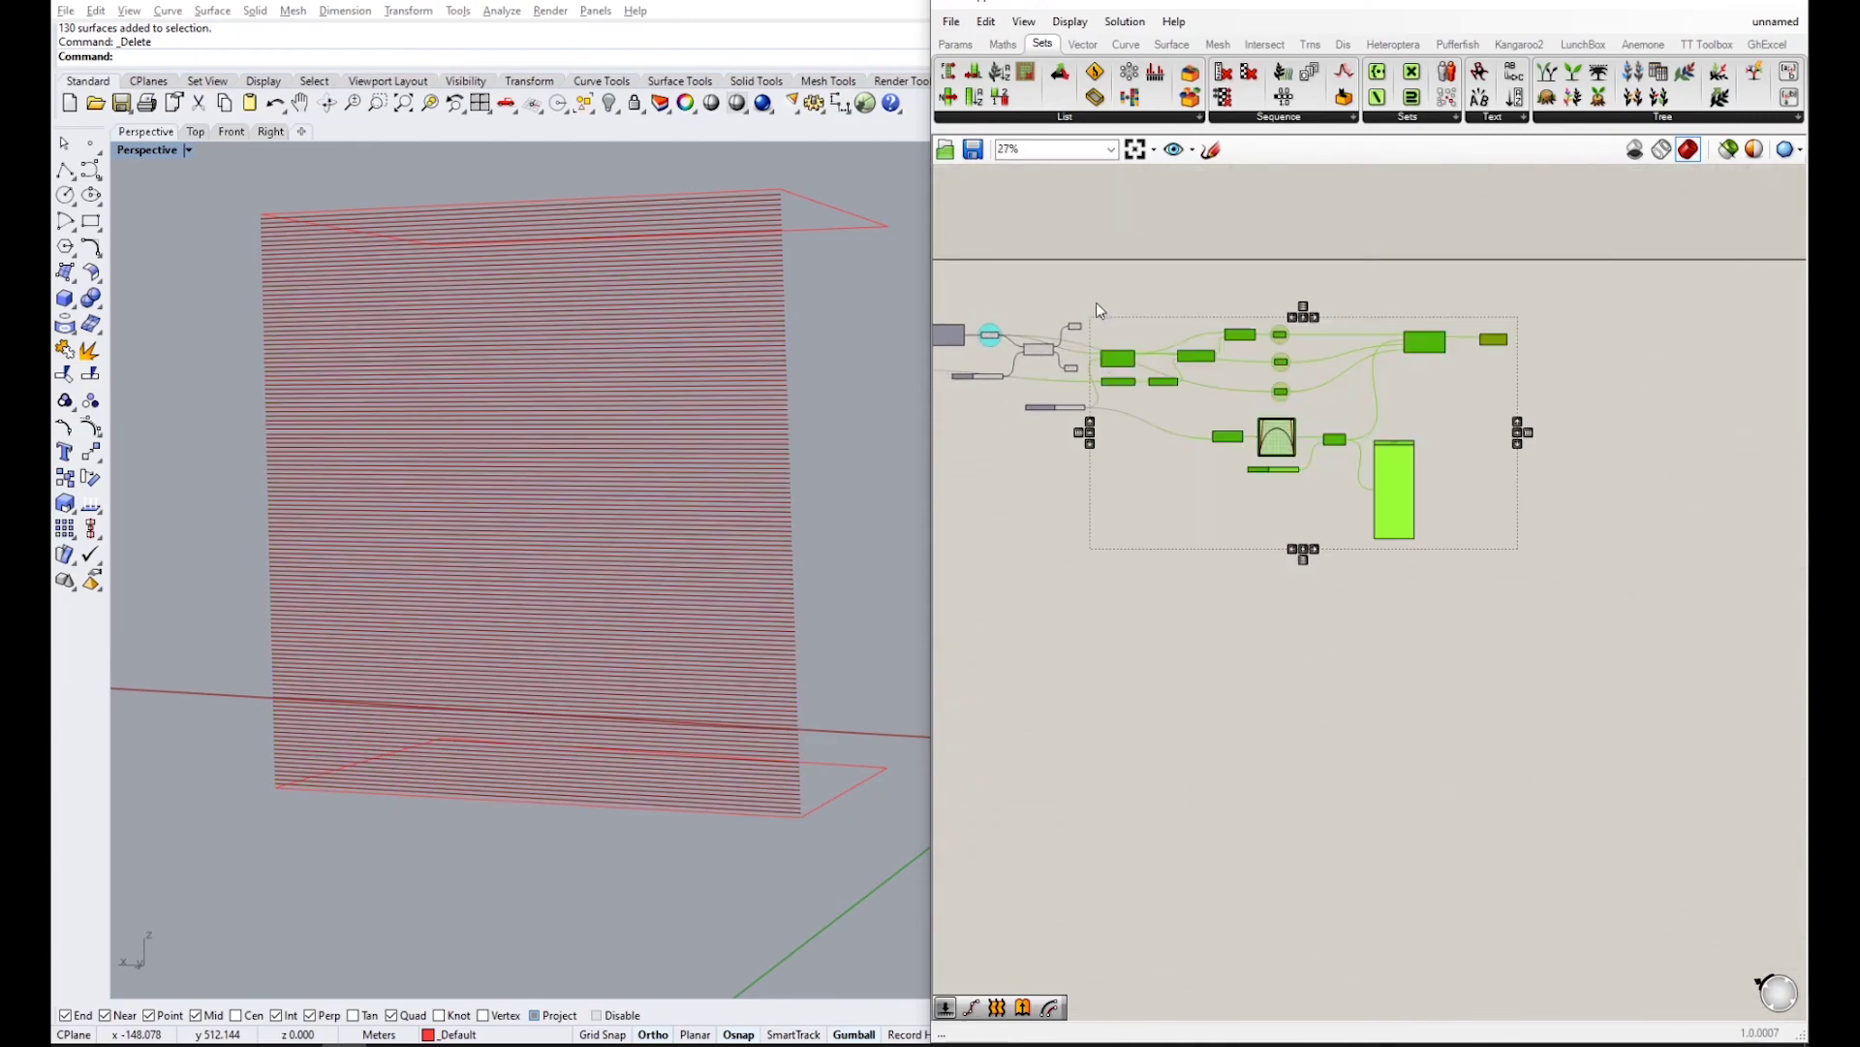
pyautogui.scroll(2, 1140, 364)
pyautogui.moveTo(1139, 365); pyautogui.dragTo(1207, 421)
pyautogui.click(1084, 525)
pyautogui.scroll(3, 1083, 525)
# - Position the List B Curve parameter before the curve division and feed it into the division's Curve input
pyautogui.moveTo(1035, 393); pyautogui.dragTo(1083, 480)
pyautogui.moveTo(1077, 407); pyautogui.dragTo(1243, 493, button='right')
pyautogui.click(1190, 374)
pyautogui.moveTo(1182, 358); pyautogui.dragTo(1205, 394)
pyautogui.moveTo(1206, 395); pyautogui.dragTo(1286, 455, button='right')
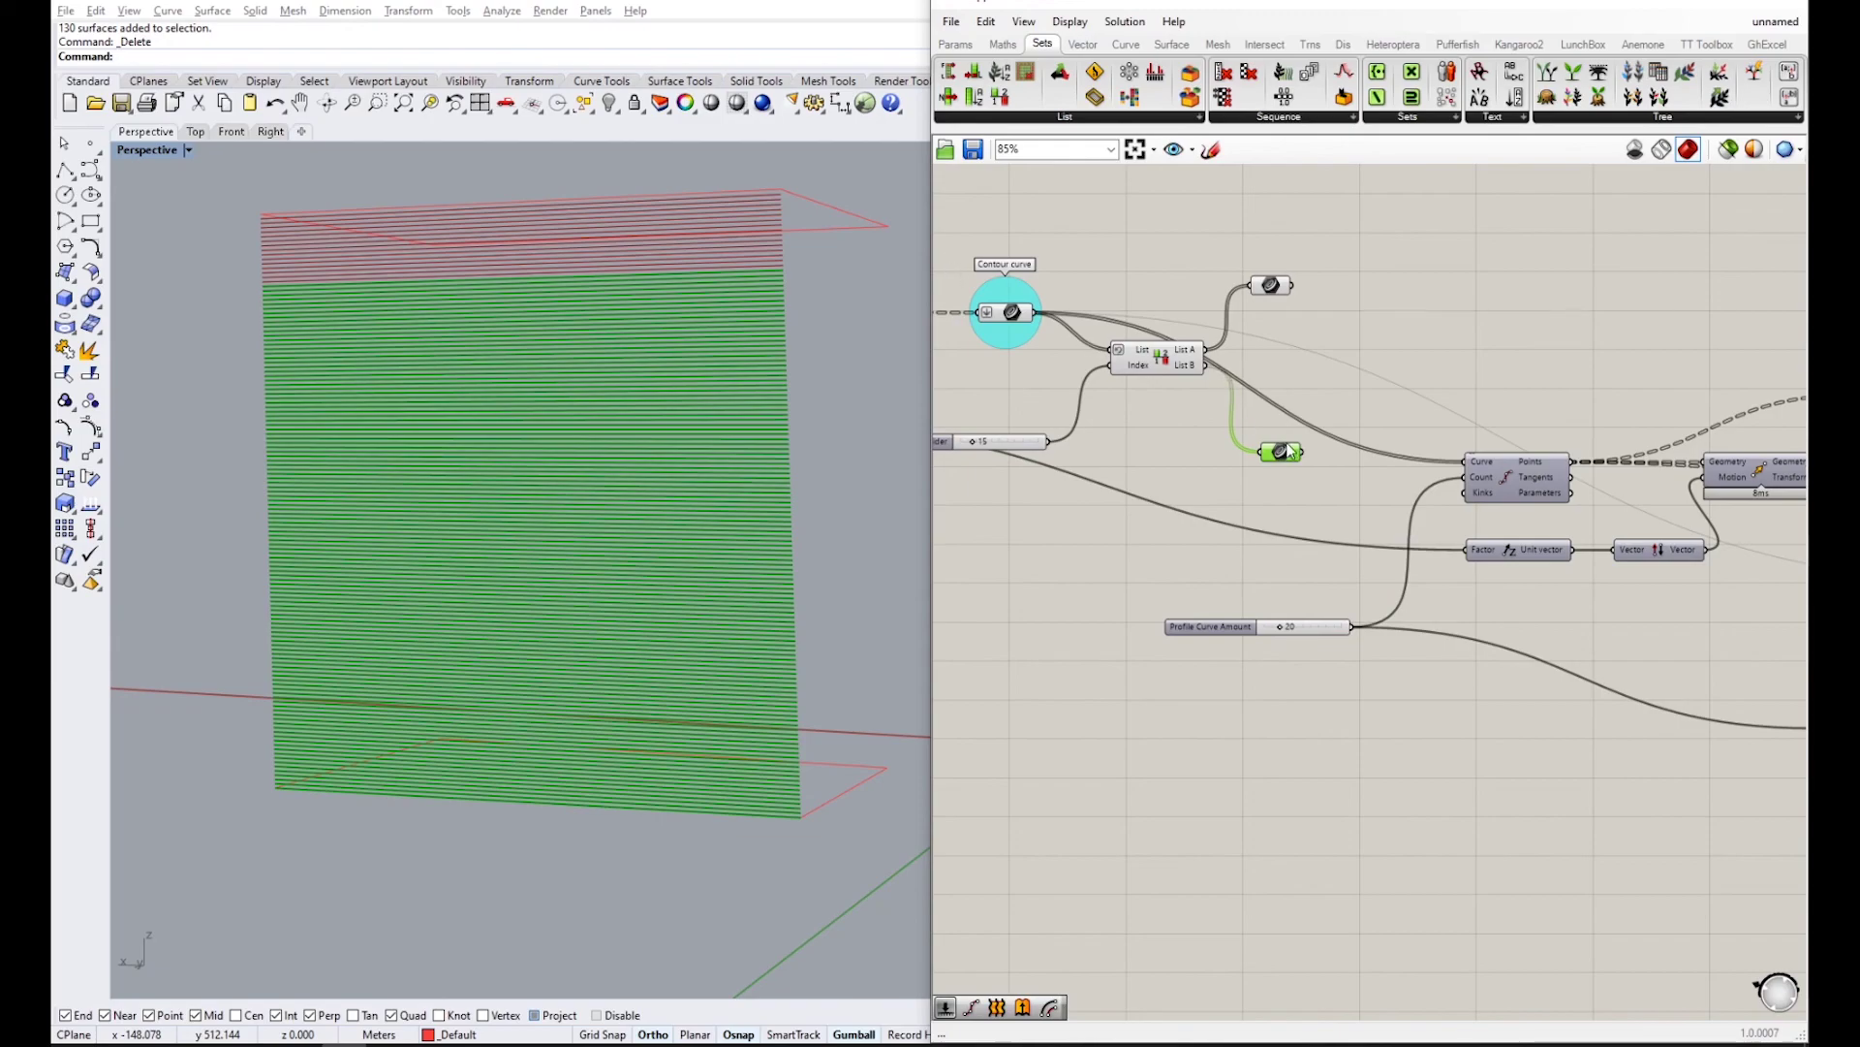
pyautogui.moveTo(1302, 451); pyautogui.dragTo(1464, 462)
pyautogui.click(1496, 366)
# - Examine the Rotate component's Geometry, Angle, Center and Axis inputs to trace the Loft error
pyautogui.scroll(-3, 1496, 366)
pyautogui.moveTo(1472, 380); pyautogui.dragTo(1222, 372, button='right')
pyautogui.scroll(2, 1153, 411)
pyautogui.moveTo(1105, 407); pyautogui.dragTo(1131, 416)
pyautogui.moveTo(1530, 419); pyautogui.dragTo(941, 378, button='right')
pyautogui.scroll(2, 1516, 374)
pyautogui.moveTo(1741, 326); pyautogui.dragTo(1620, 326, button='right')
pyautogui.click(1420, 434)
pyautogui.moveTo(1418, 436); pyautogui.dragTo(1511, 378, button='right')
pyautogui.moveTo(1485, 254)
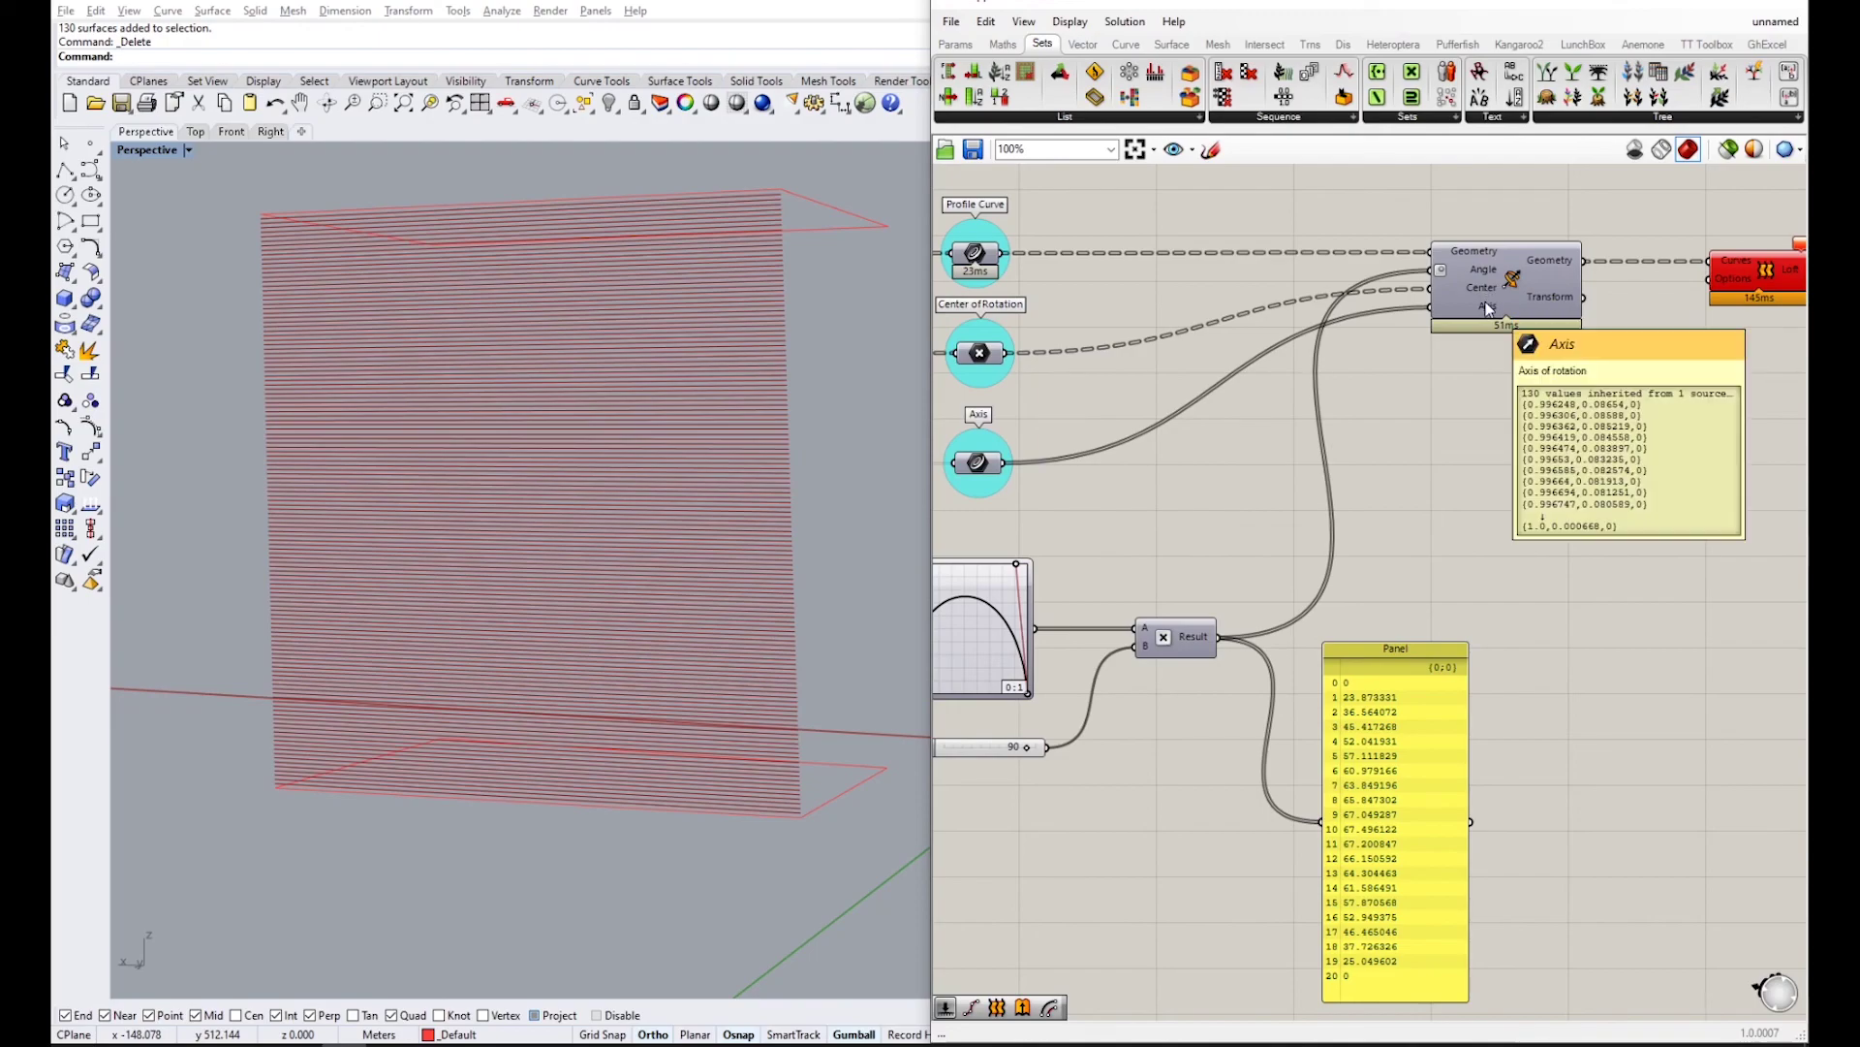
pyautogui.moveTo(1058, 479); pyautogui.dragTo(1686, 493, button='right')
pyautogui.scroll(-3, 1244, 467)
pyautogui.scroll(-3, 1607, 507)
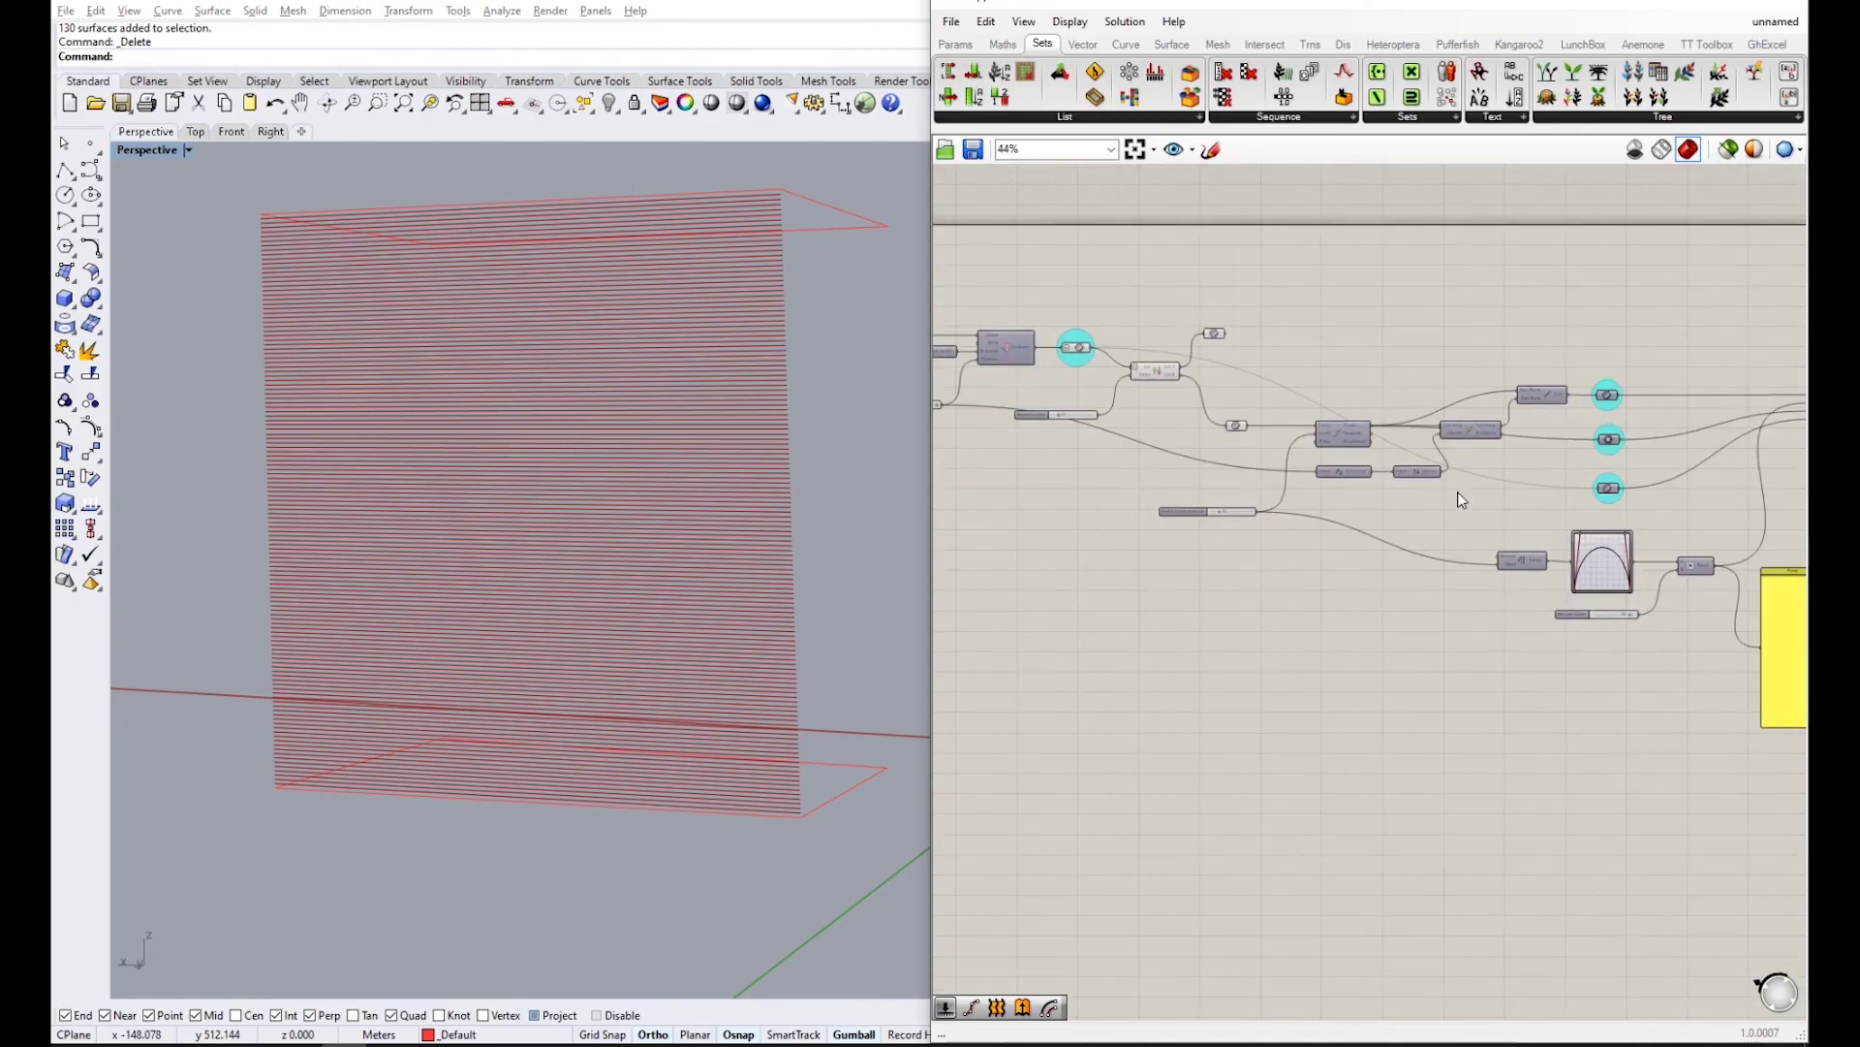
# - Replace the Axis parameter's Contour curve source with the List B Curve parameter
pyautogui.scroll(3, 1212, 416)
pyautogui.moveTo(1132, 306); pyautogui.dragTo(1323, 376, button='right')
pyautogui.moveTo(1557, 419); pyautogui.dragTo(1004, 342, button='right')
pyautogui.click(1660, 538)
pyautogui.scroll(-3, 1604, 528)
pyautogui.moveTo(1157, 436); pyautogui.dragTo(1374, 446, button='right')
pyautogui.scroll(4, 1236, 387)
pyautogui.click(1229, 359)
pyautogui.scroll(-3, 1281, 384)
pyautogui.moveTo(1281, 386); pyautogui.dragTo(1114, 334, button='right')
pyautogui.moveTo(1361, 376); pyautogui.dragTo(1149, 304, button='right')
pyautogui.moveTo(1229, 359); pyautogui.dragTo(1585, 444)
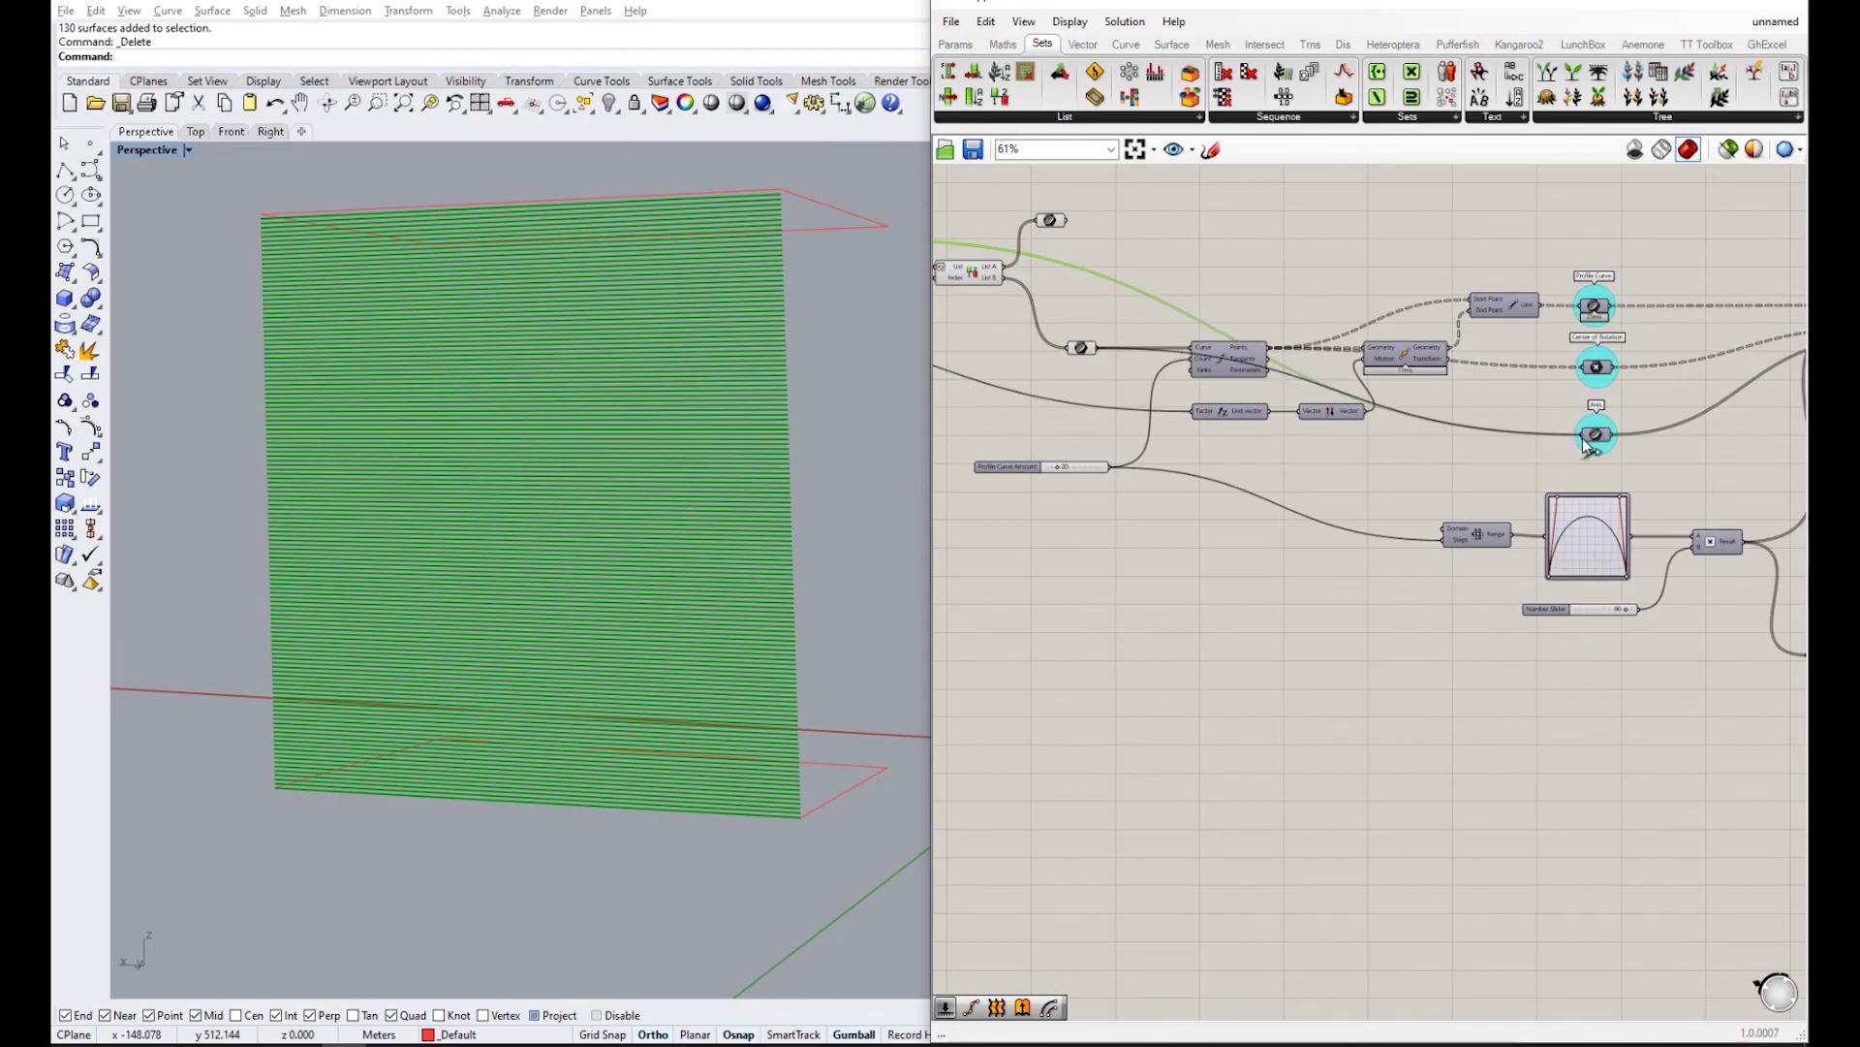
pyautogui.click(1539, 456)
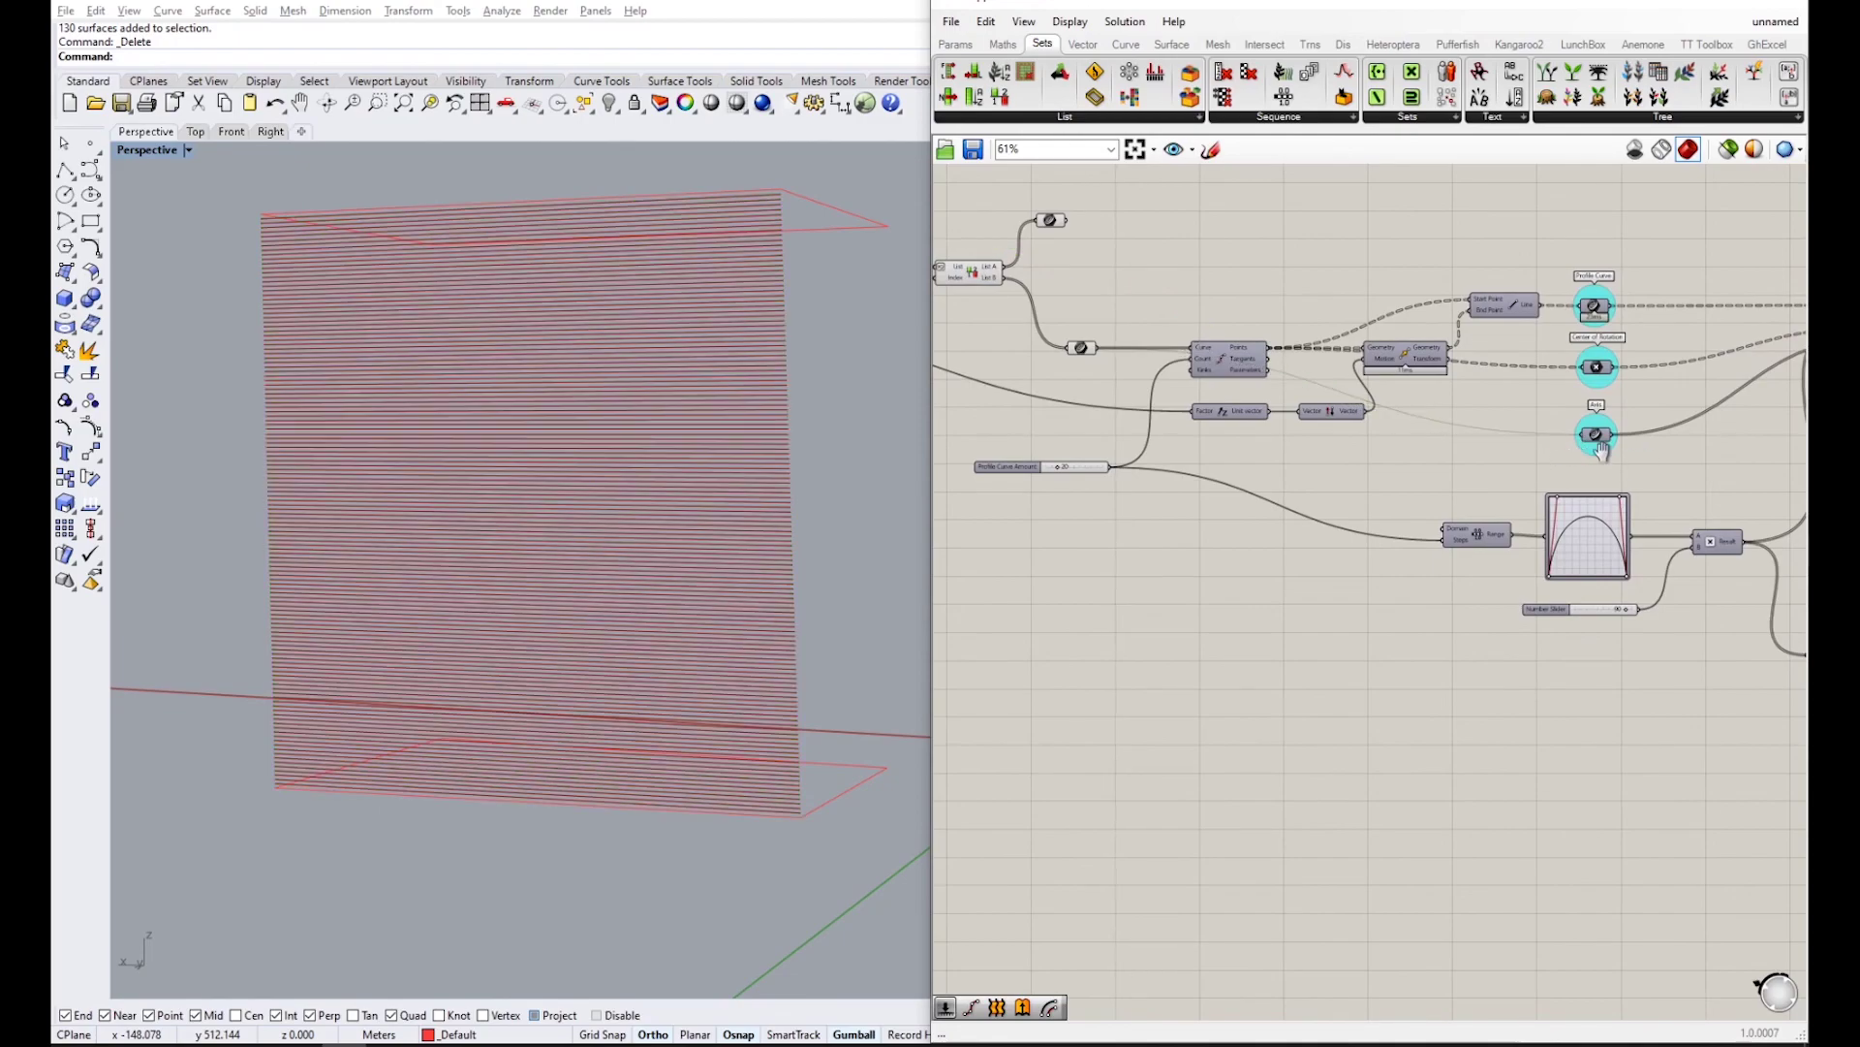
# - Graft the Rotate component's Axis input
pyautogui.moveTo(1596, 443); pyautogui.dragTo(1257, 447, button='right')
pyautogui.scroll(3, 1498, 369)
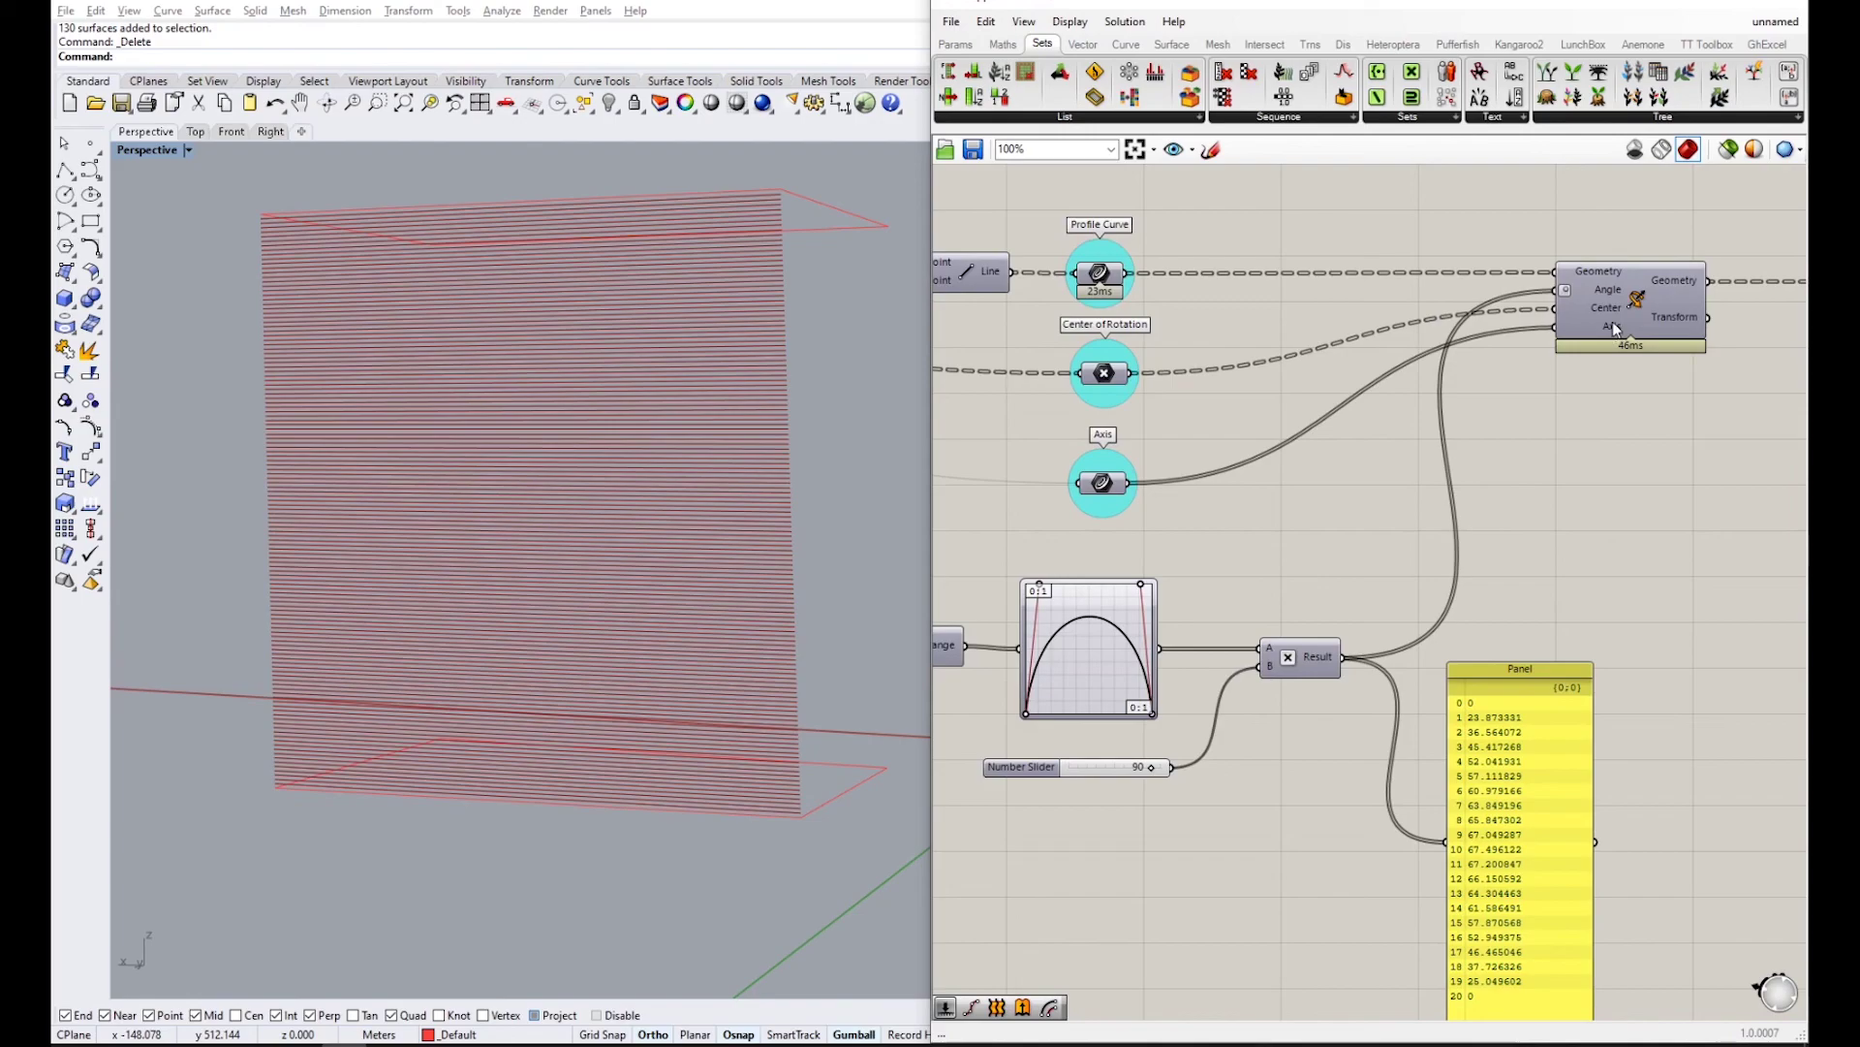
pyautogui.moveTo(1615, 329)
pyautogui.rightClick(1610, 331)
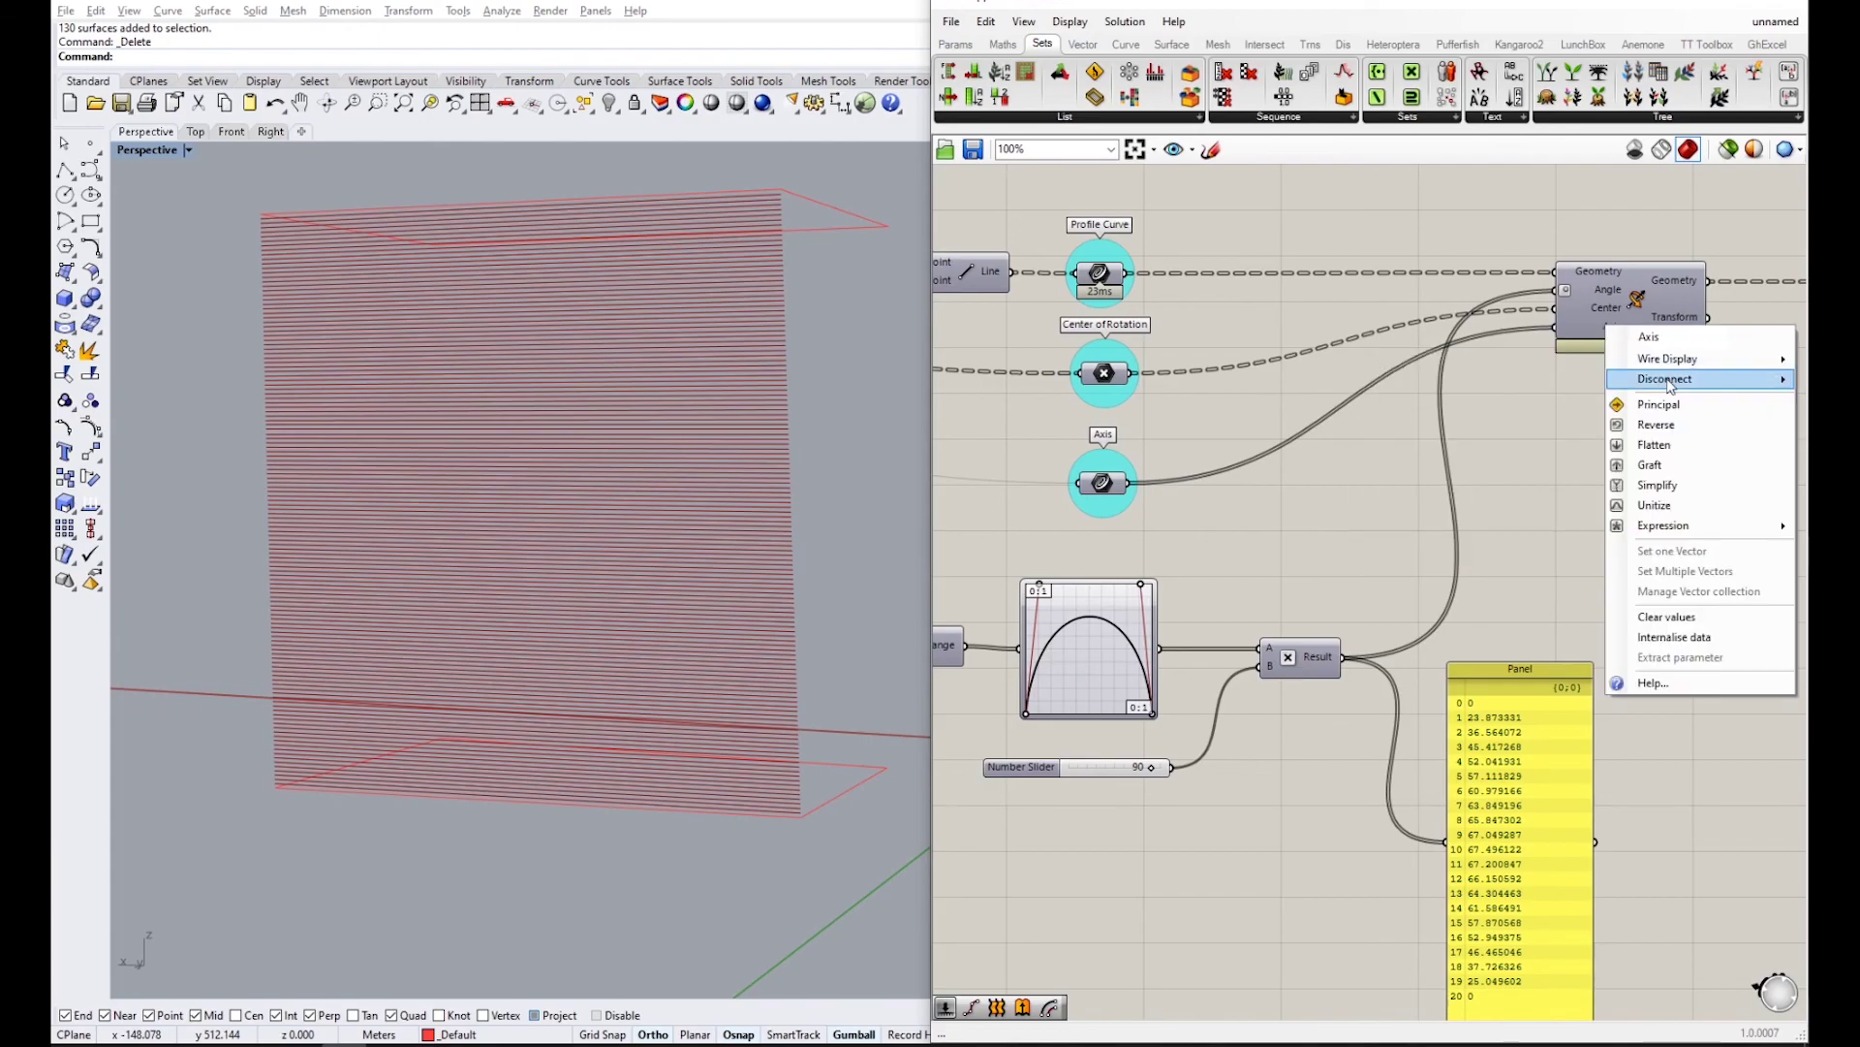
pyautogui.click(1661, 465)
# - Turn on the Loft component's preview and inspect the twisted facade in the Perspective viewport
pyautogui.moveTo(1630, 396); pyautogui.dragTo(1338, 413, button='right')
pyautogui.middleClick(1613, 309)
pyautogui.click(1639, 276)
pyautogui.click(1605, 374)
pyautogui.scroll(4, 611, 430)
pyautogui.moveTo(610, 430); pyautogui.dragTo(824, 324, button='right')
pyautogui.scroll(-5, 660, 330)
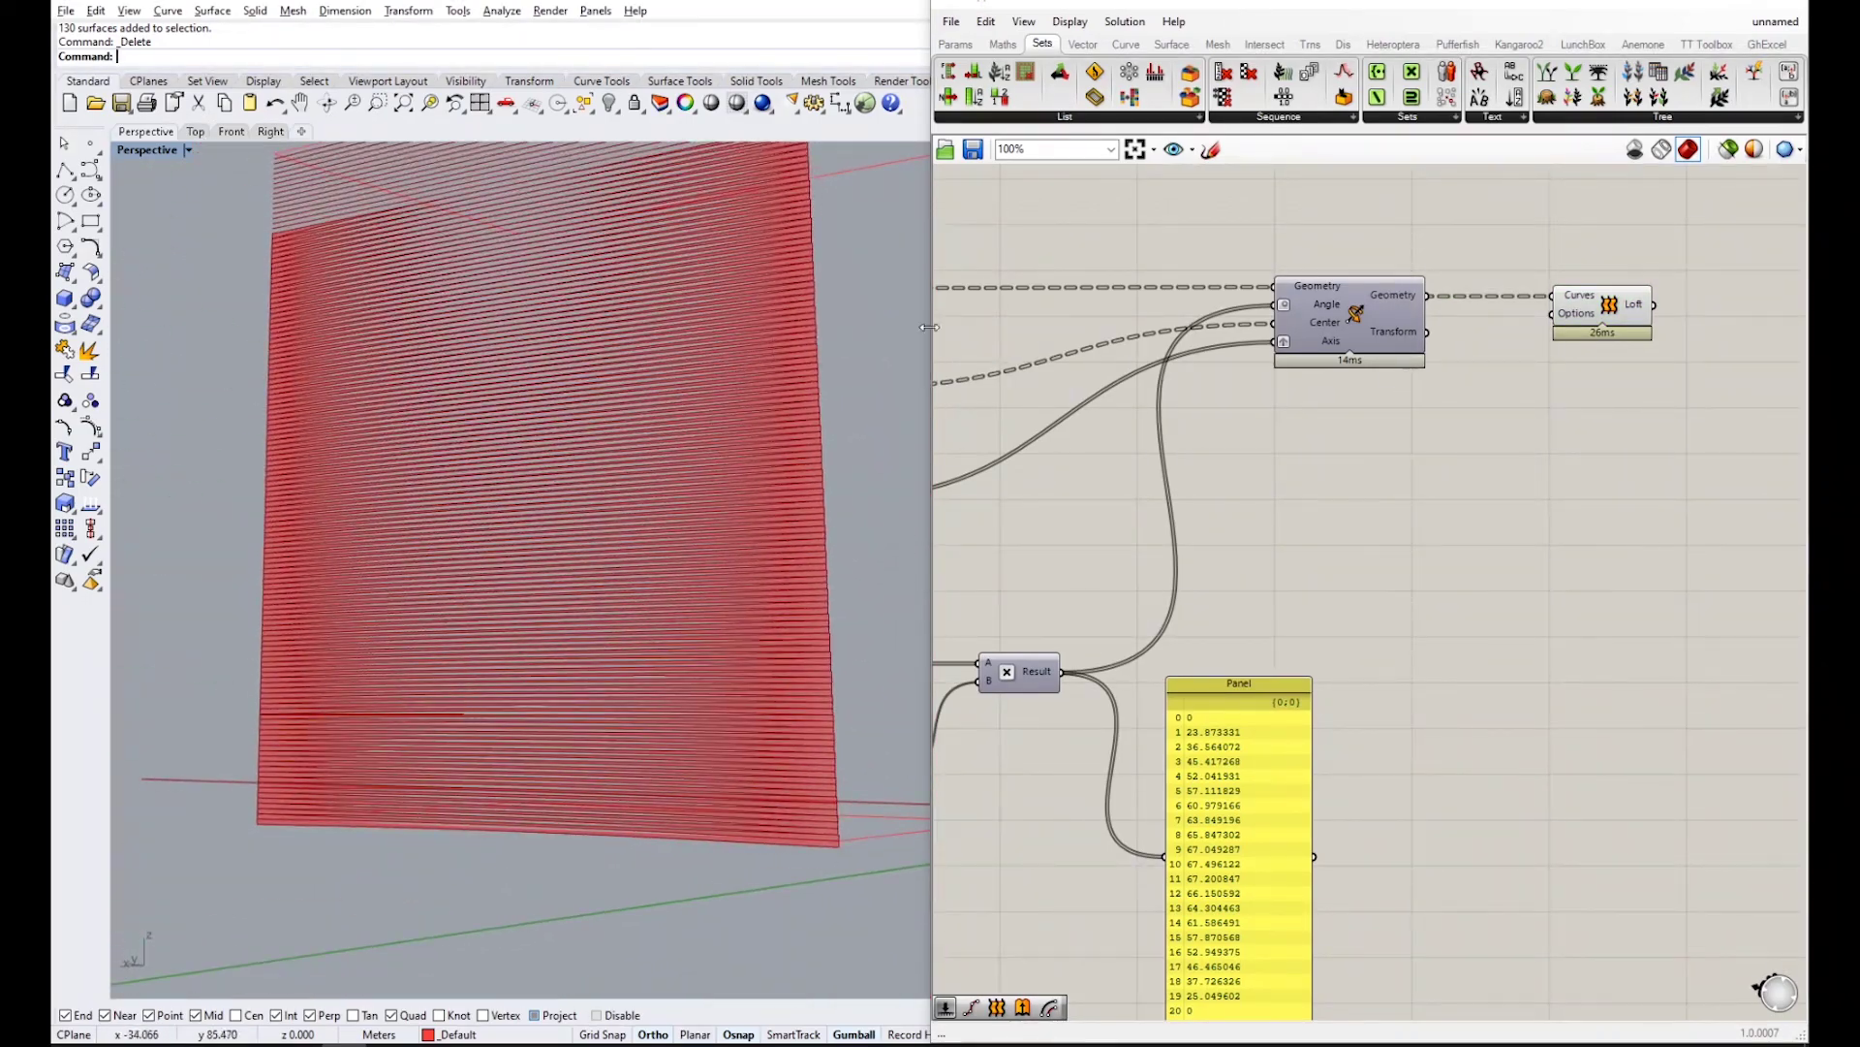
# - Add an Extrude component and feed the List A Curve parameter into its Base input
pyautogui.scroll(-5, 1126, 393)
pyautogui.moveTo(1132, 404); pyautogui.dragTo(1374, 432, button='right')
pyautogui.moveTo(971, 348); pyautogui.dragTo(1327, 405, button='right')
pyautogui.scroll(3, 1316, 405)
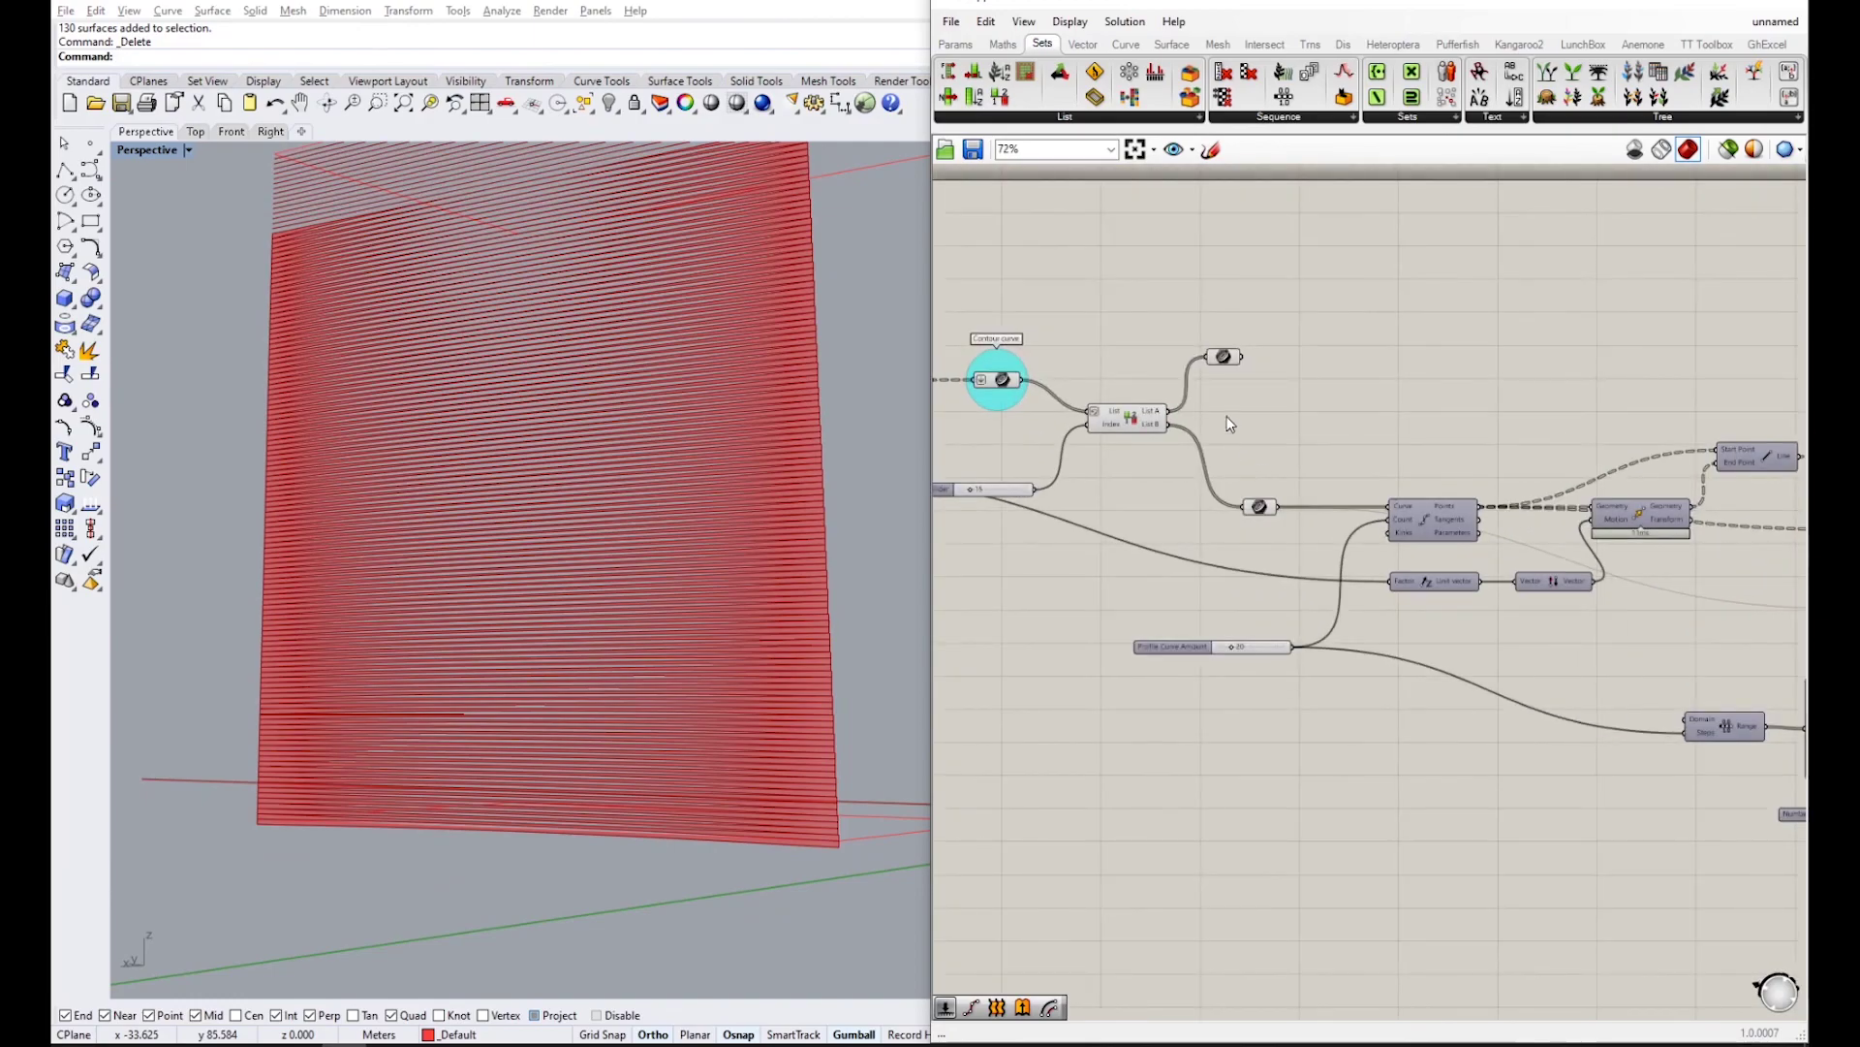
pyautogui.moveTo(1379, 367); pyautogui.dragTo(1311, 434, button='right')
pyautogui.moveTo(760, 304); pyautogui.dragTo(764, 399, button='right')
pyautogui.scroll(3, 765, 399)
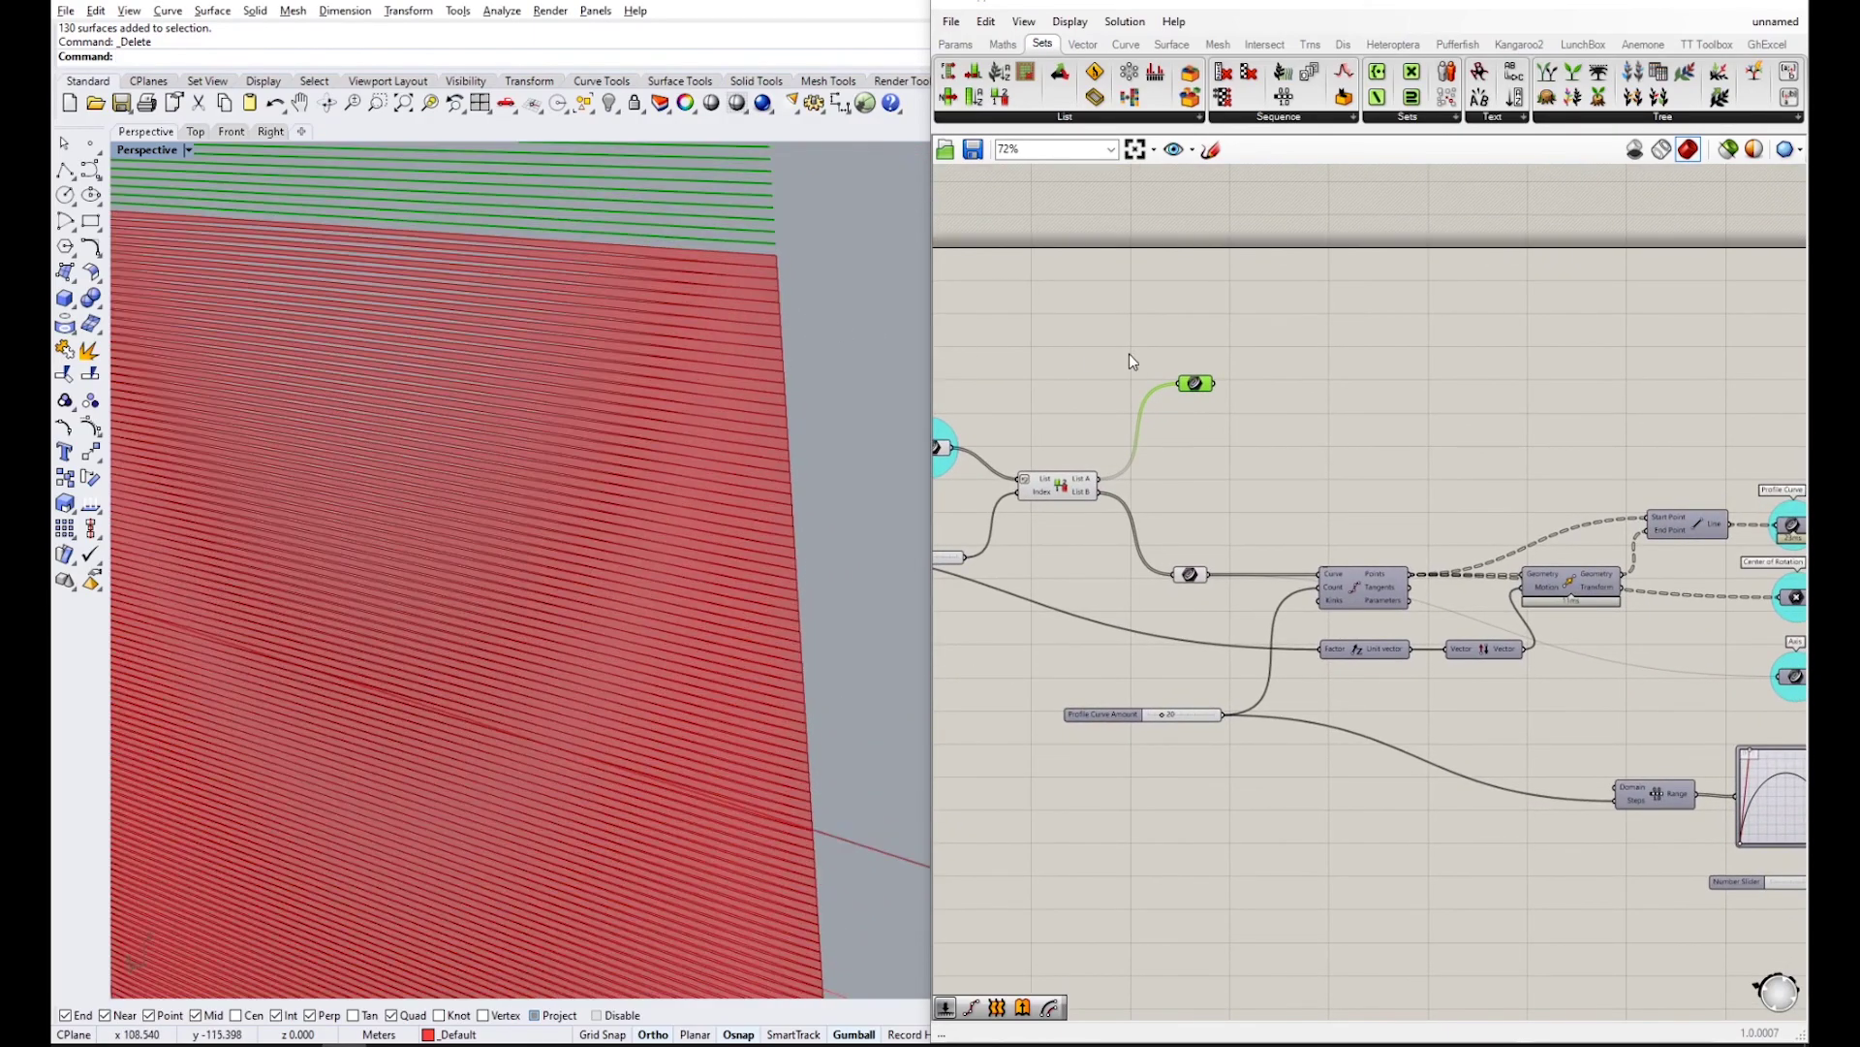
pyautogui.scroll(4, 1245, 407)
pyautogui.doubleClick(1248, 395)
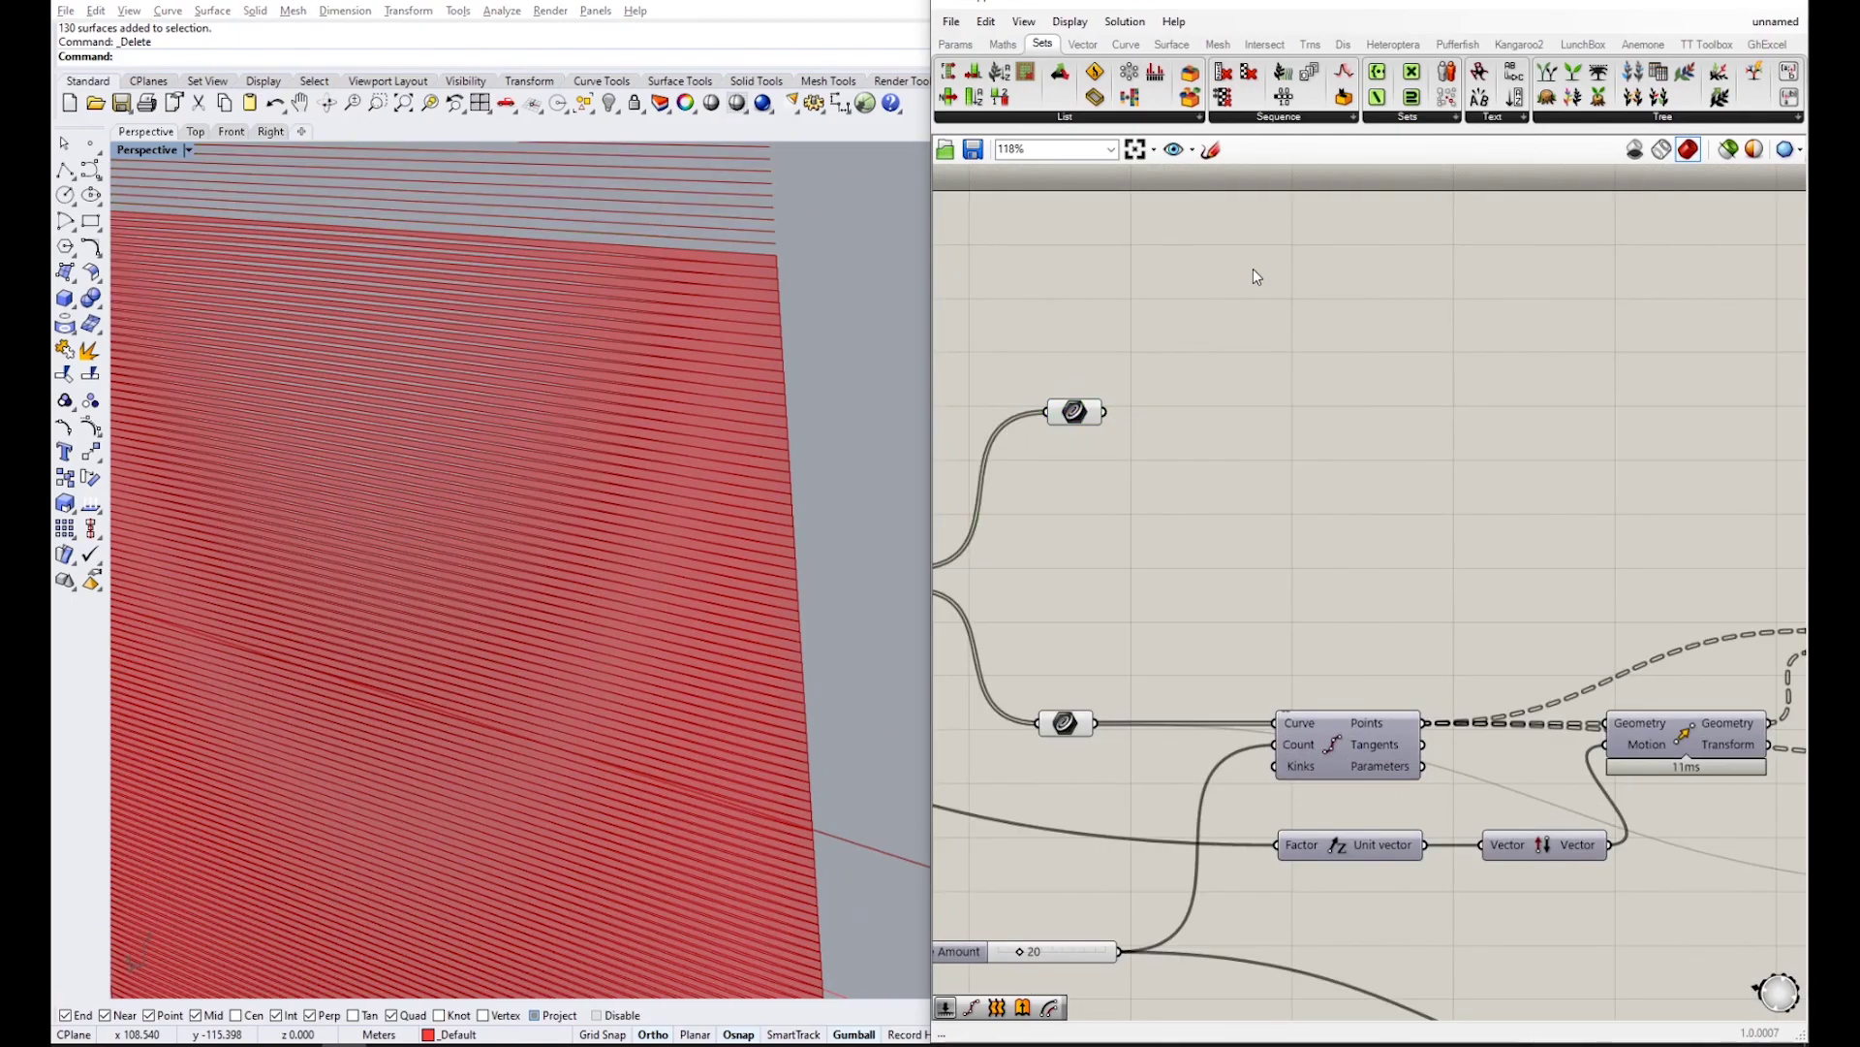
pyautogui.doubleClick(1231, 396)
pyautogui.write('extr')
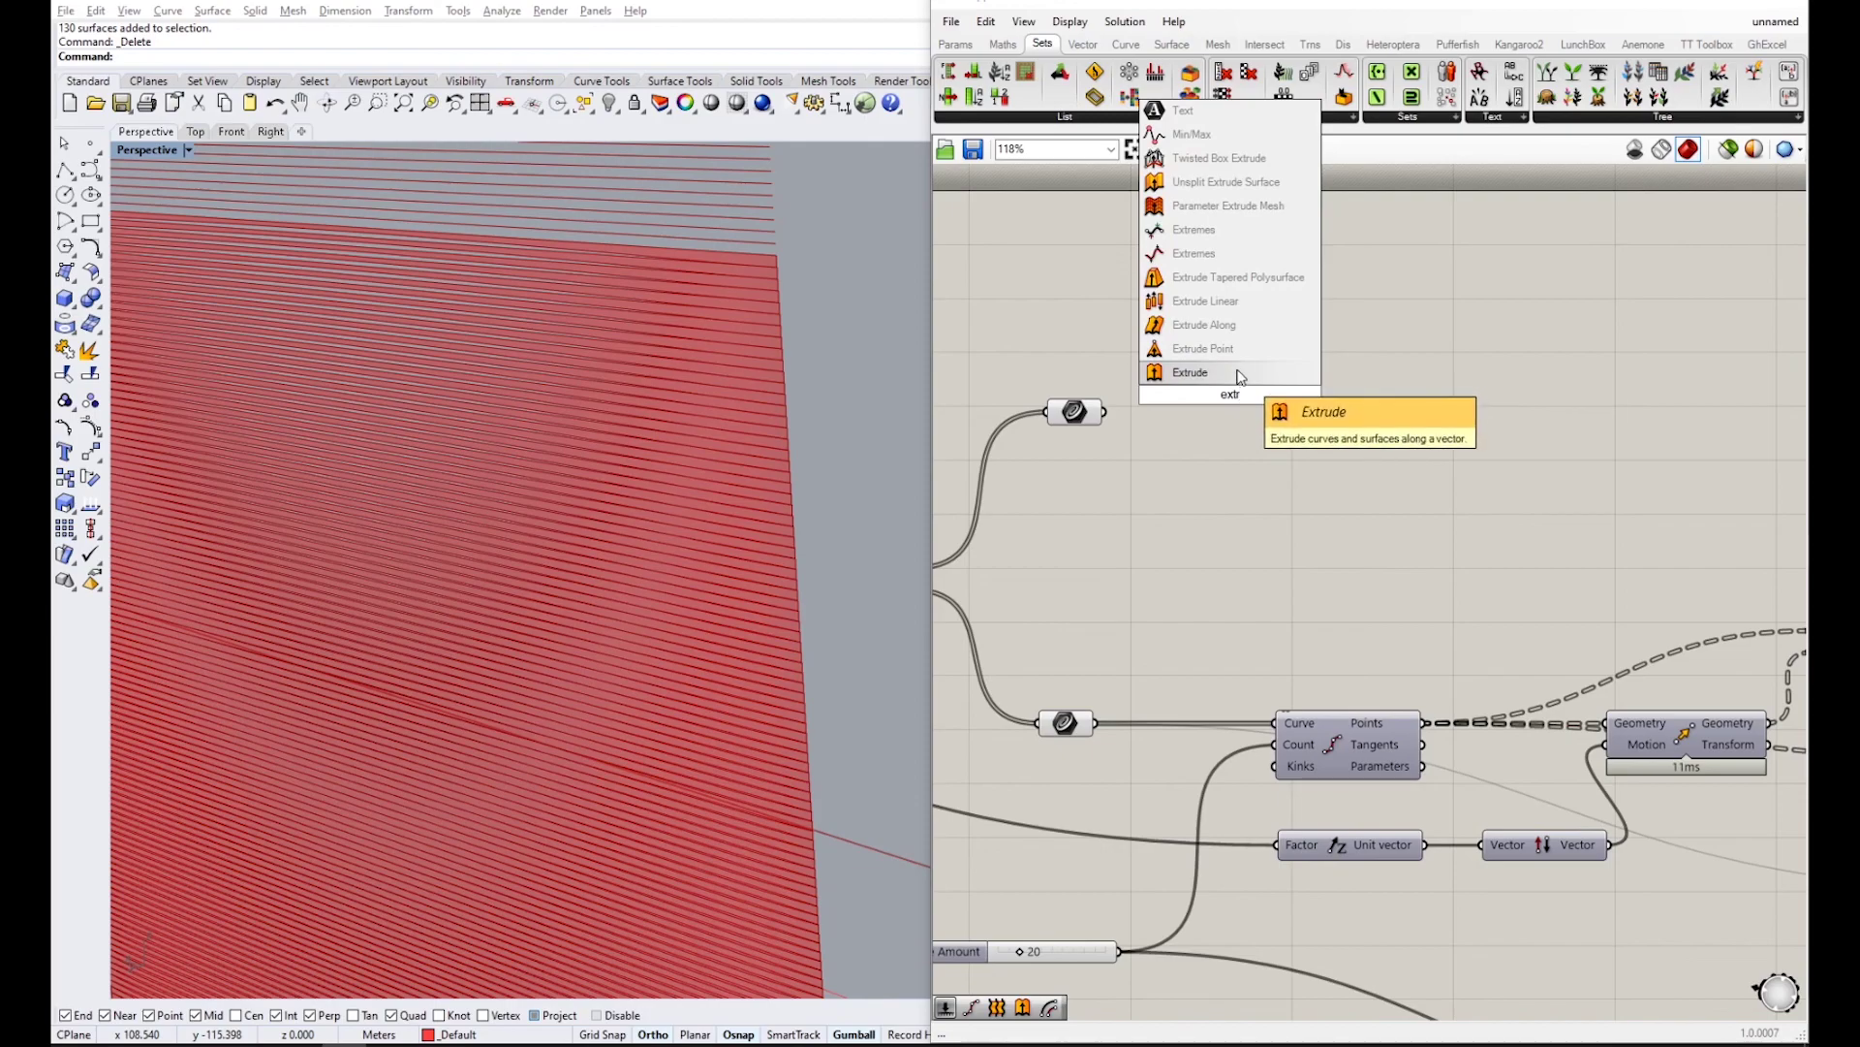
pyautogui.click(1240, 374)
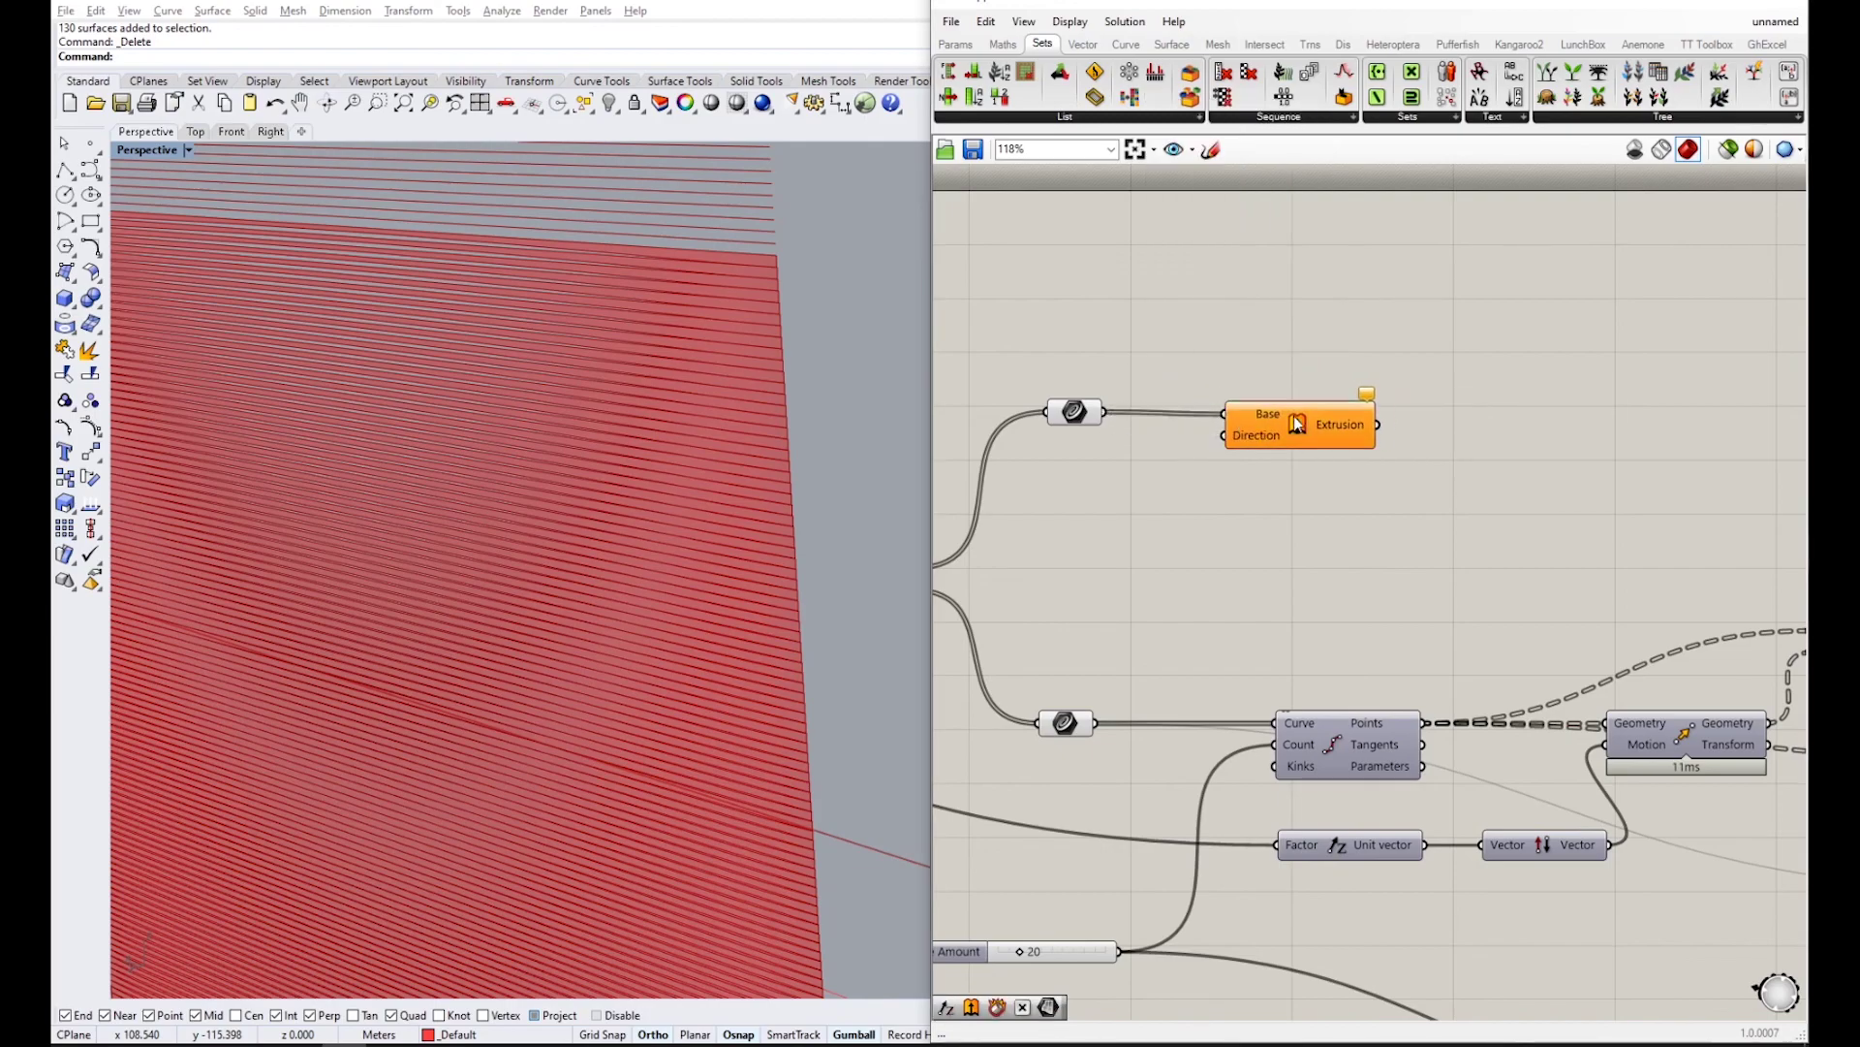
pyautogui.moveTo(1297, 423); pyautogui.dragTo(1355, 422)
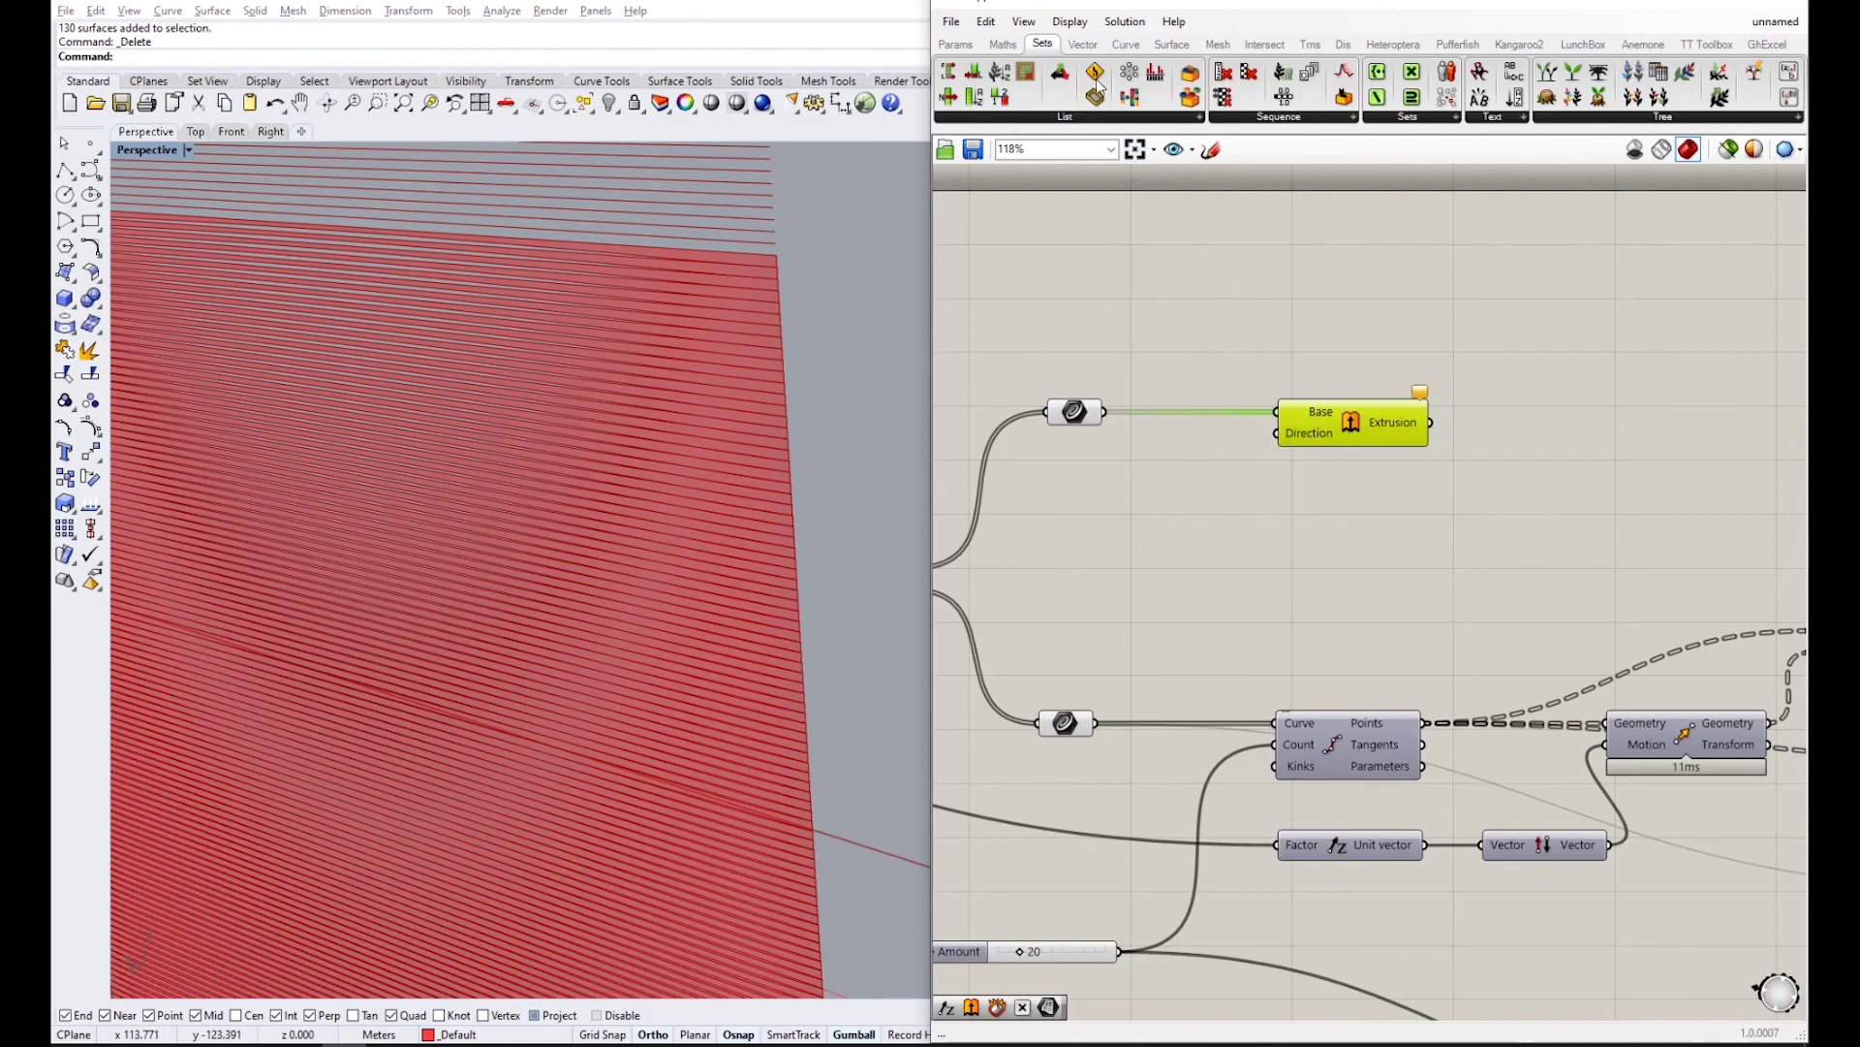
# - Add a Unit Z vector component beneath the List A Curve parameter
pyautogui.click(1085, 44)
pyautogui.click(1299, 124)
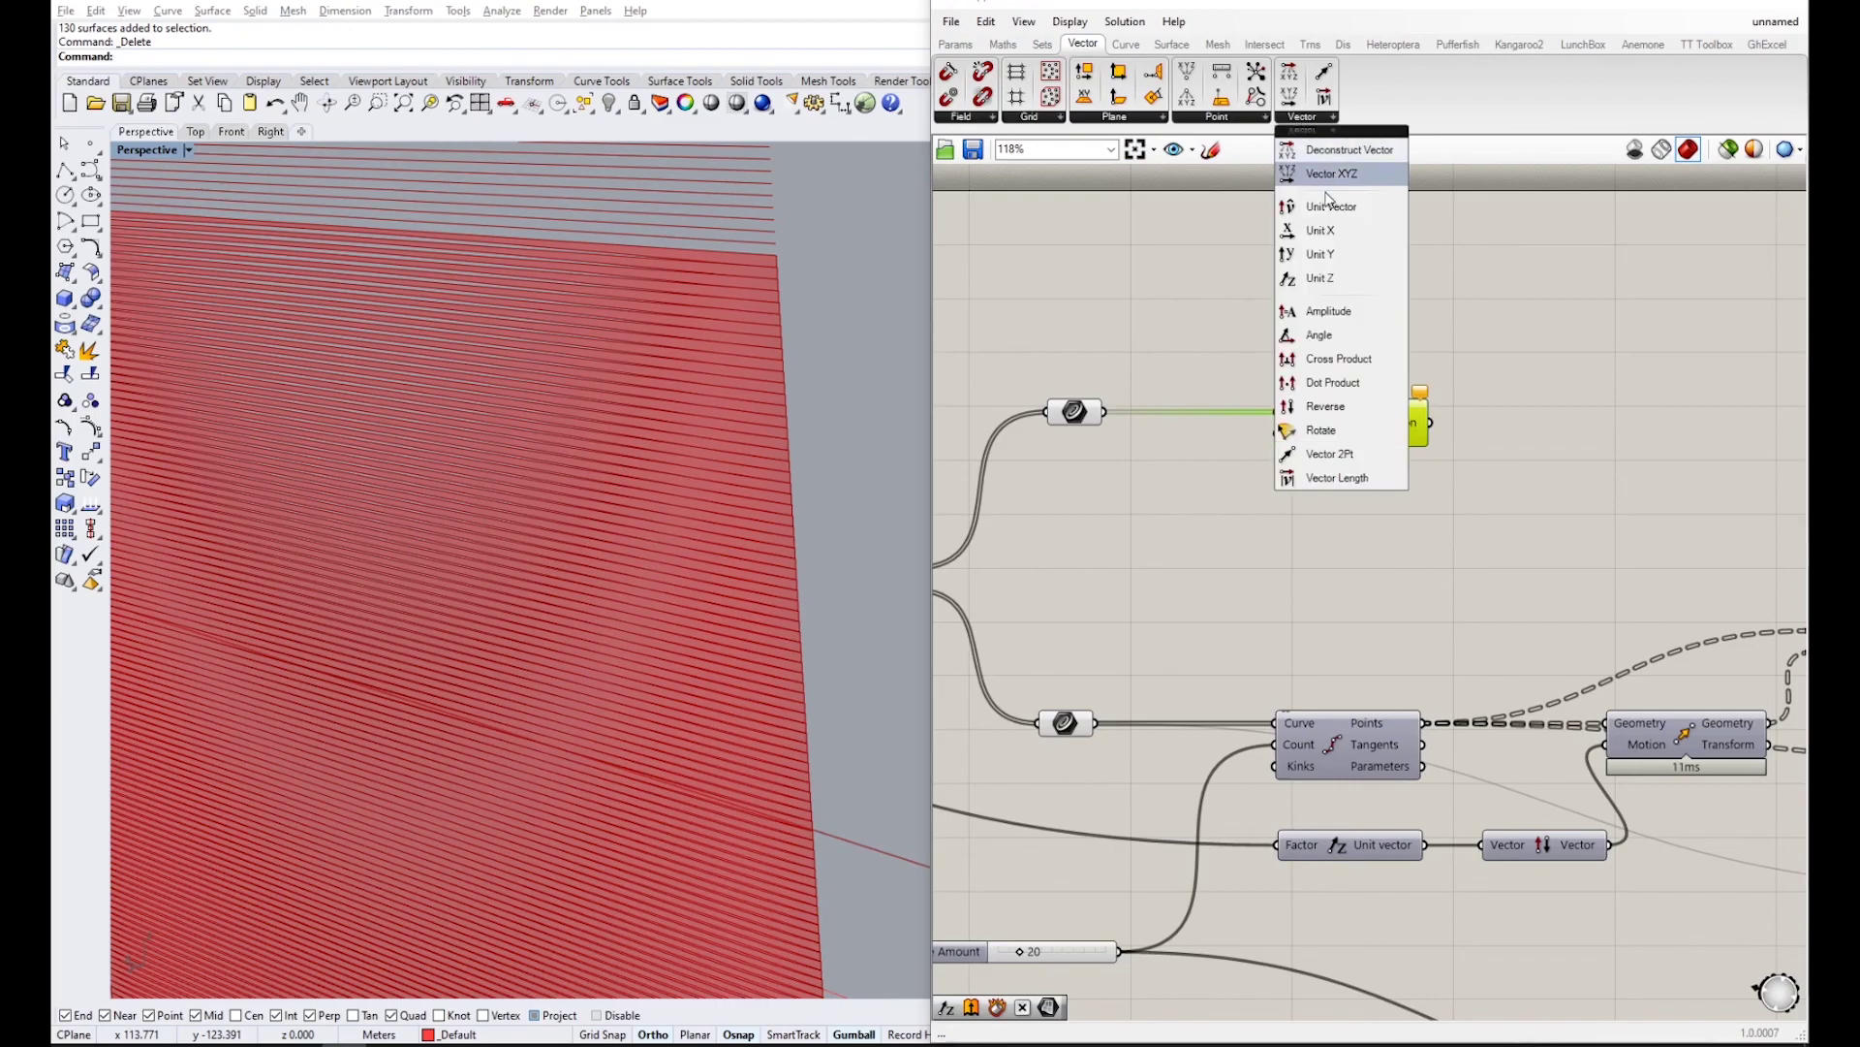
pyautogui.click(1323, 274)
pyautogui.click(1158, 480)
# - Feed the Gap slider into the new Unit Z's Factor, and its unit vector into the Extrude's Direction
pyautogui.scroll(-4, 1212, 474)
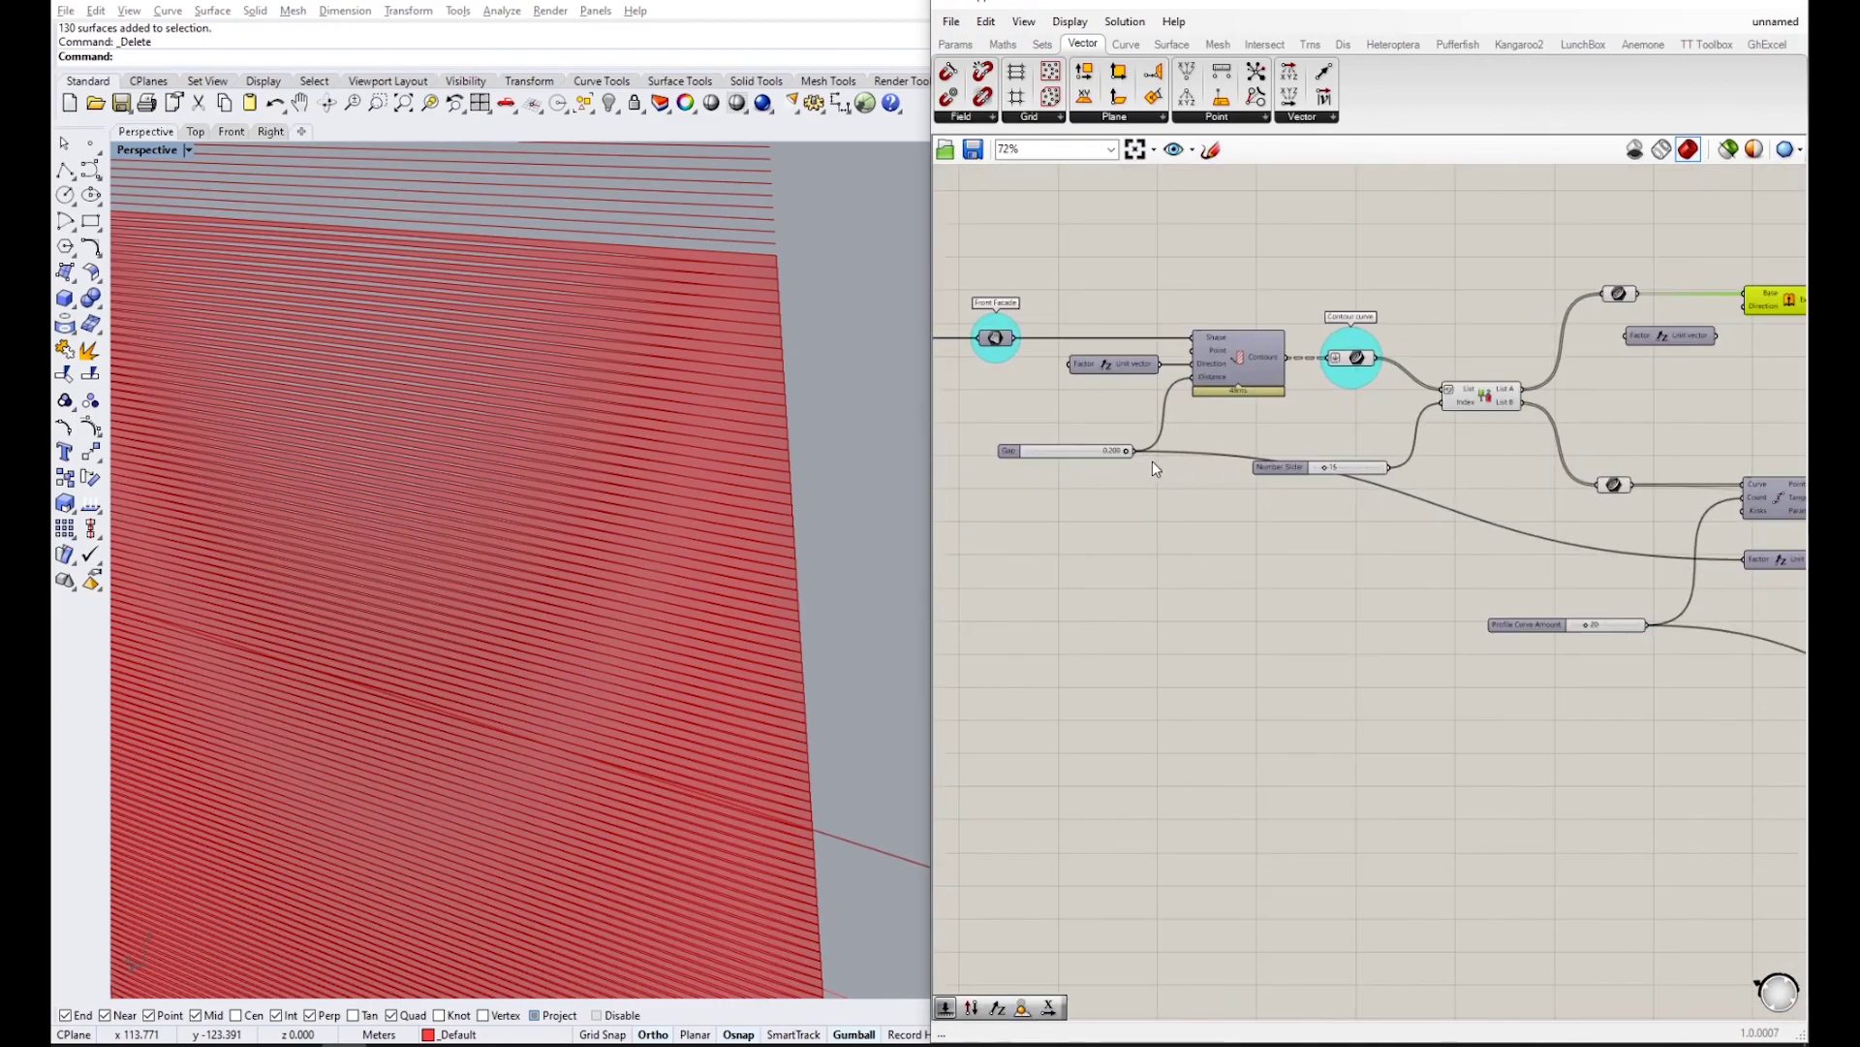
pyautogui.moveTo(1147, 461); pyautogui.dragTo(1064, 467, button='right')
pyautogui.moveTo(1056, 454); pyautogui.dragTo(1547, 336)
pyautogui.moveTo(1548, 407); pyautogui.dragTo(1289, 441, button='right')
pyautogui.scroll(2, 1293, 439)
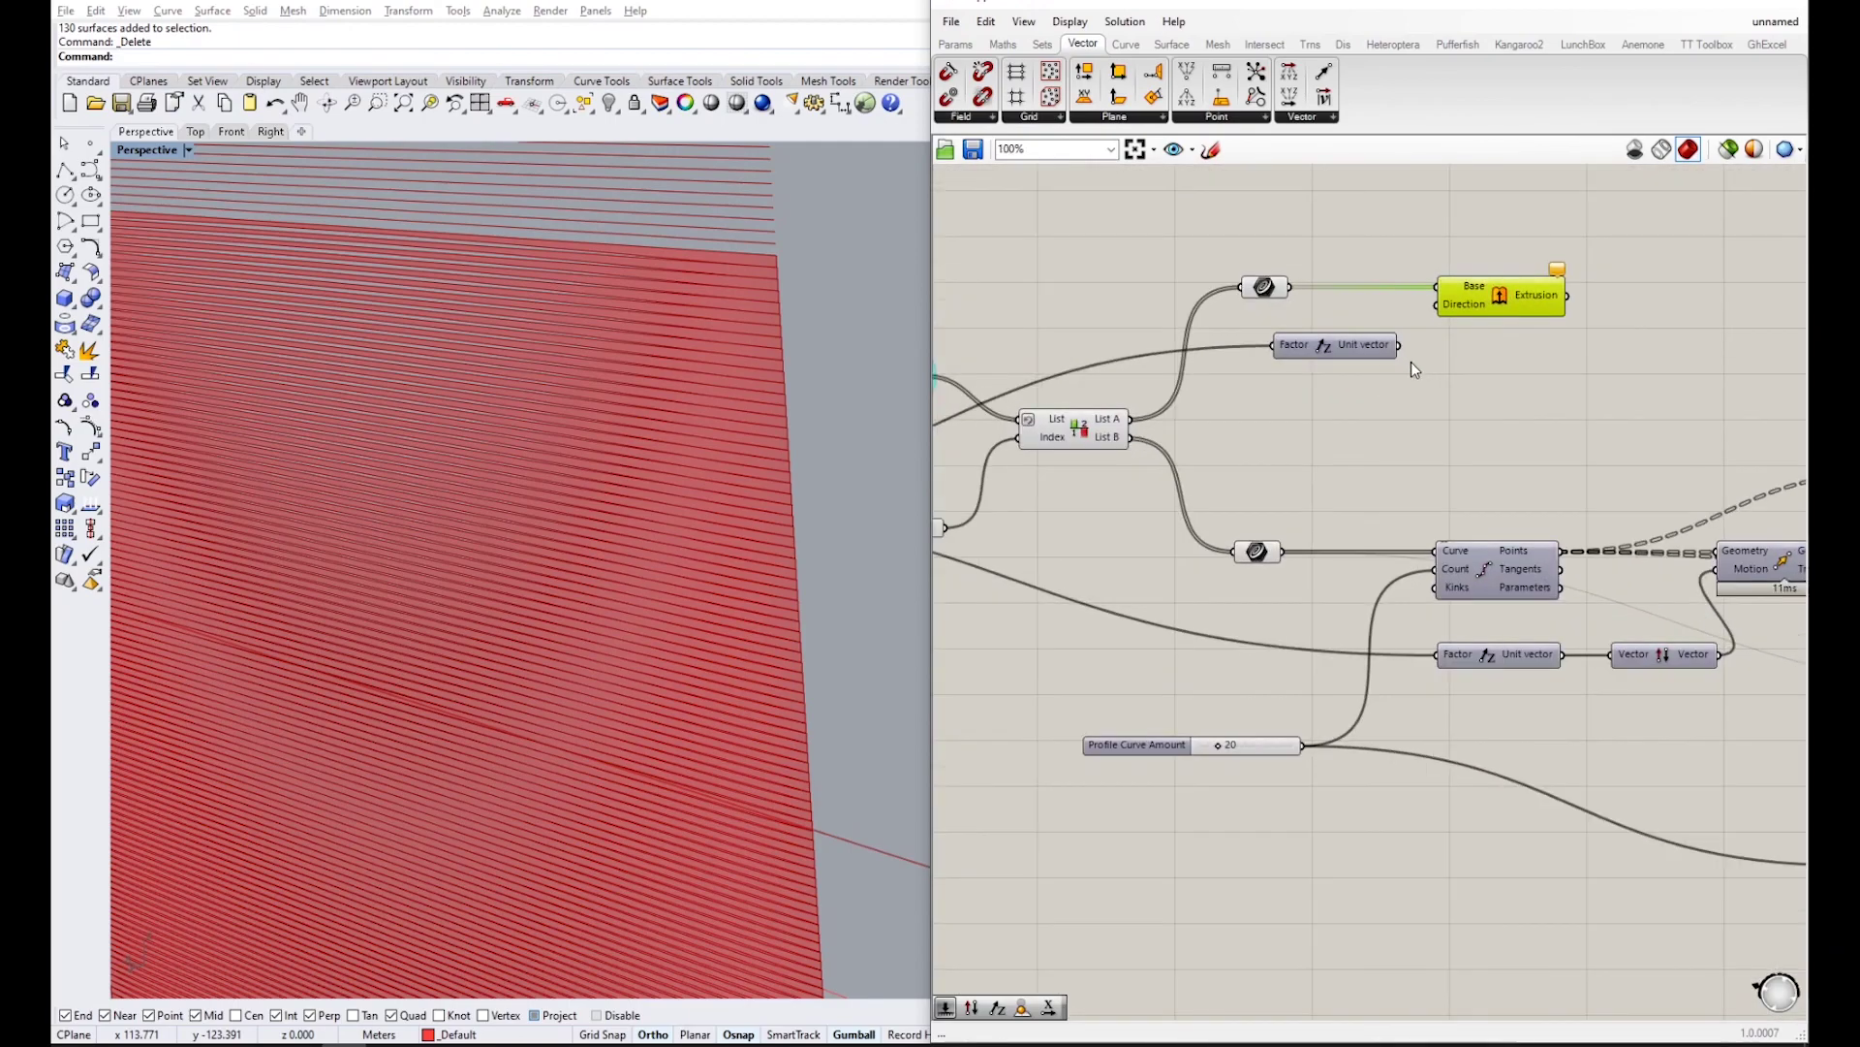
pyautogui.moveTo(1434, 330); pyautogui.dragTo(1437, 305)
pyautogui.click(1137, 405)
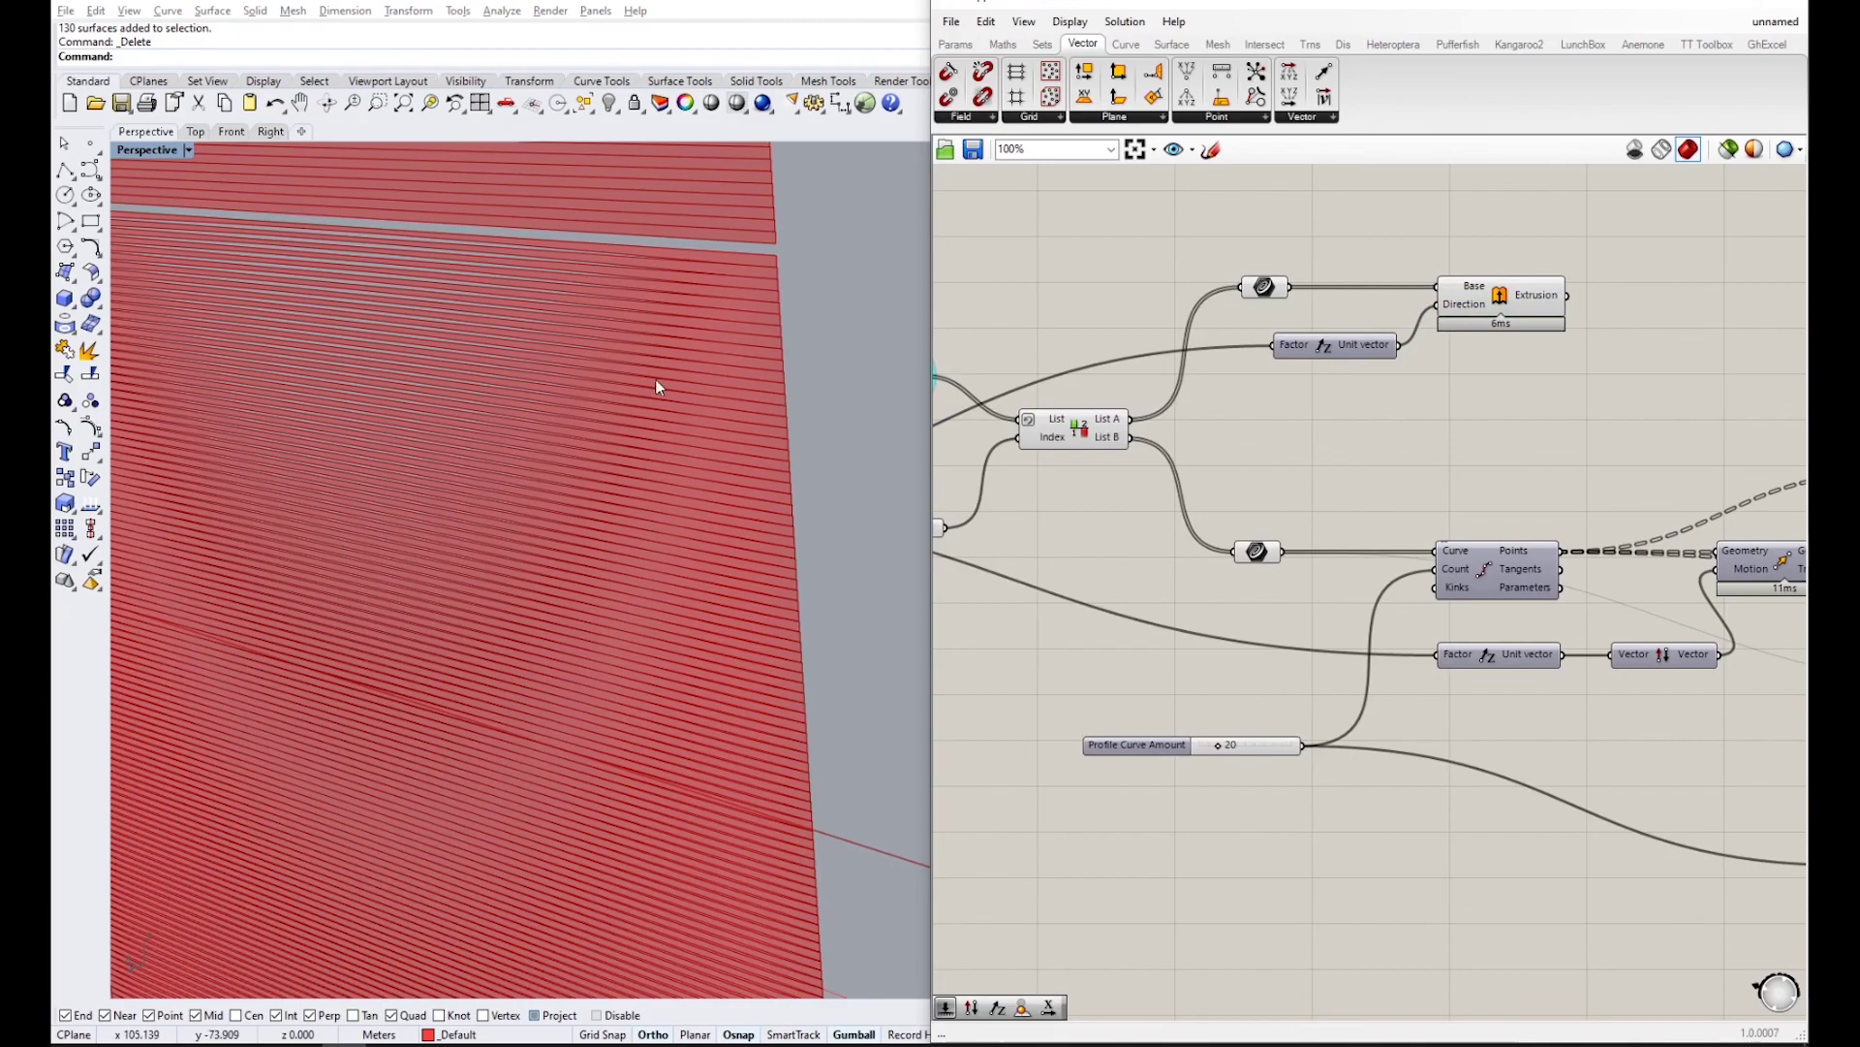
# - Examine how the extruded upper rows meet the twisted rows below them in the Perspective viewport
pyautogui.scroll(-5, 655, 380)
pyautogui.scroll(10, 655, 340)
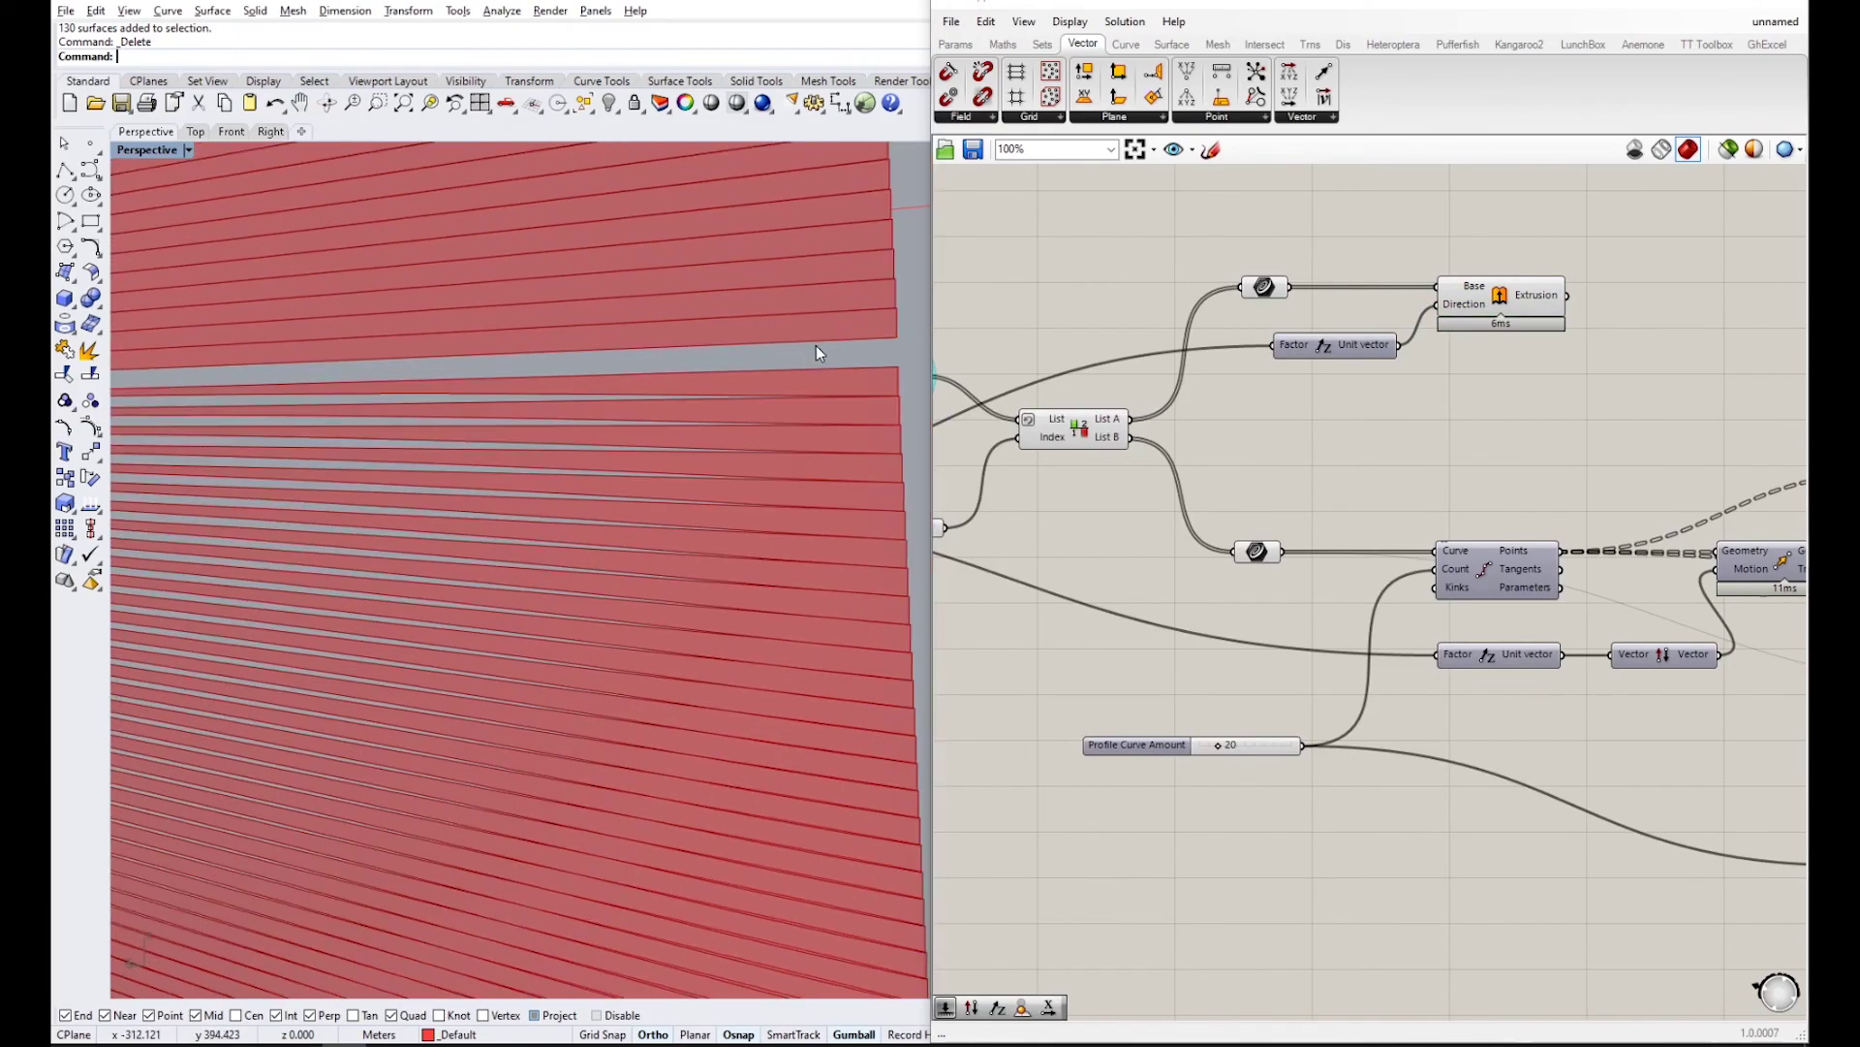
pyautogui.scroll(3, 816, 346)
pyautogui.moveTo(1445, 340); pyautogui.dragTo(1370, 353, button='right')
pyautogui.moveTo(1417, 319); pyautogui.dragTo(1448, 320)
pyautogui.scroll(-6, 657, 362)
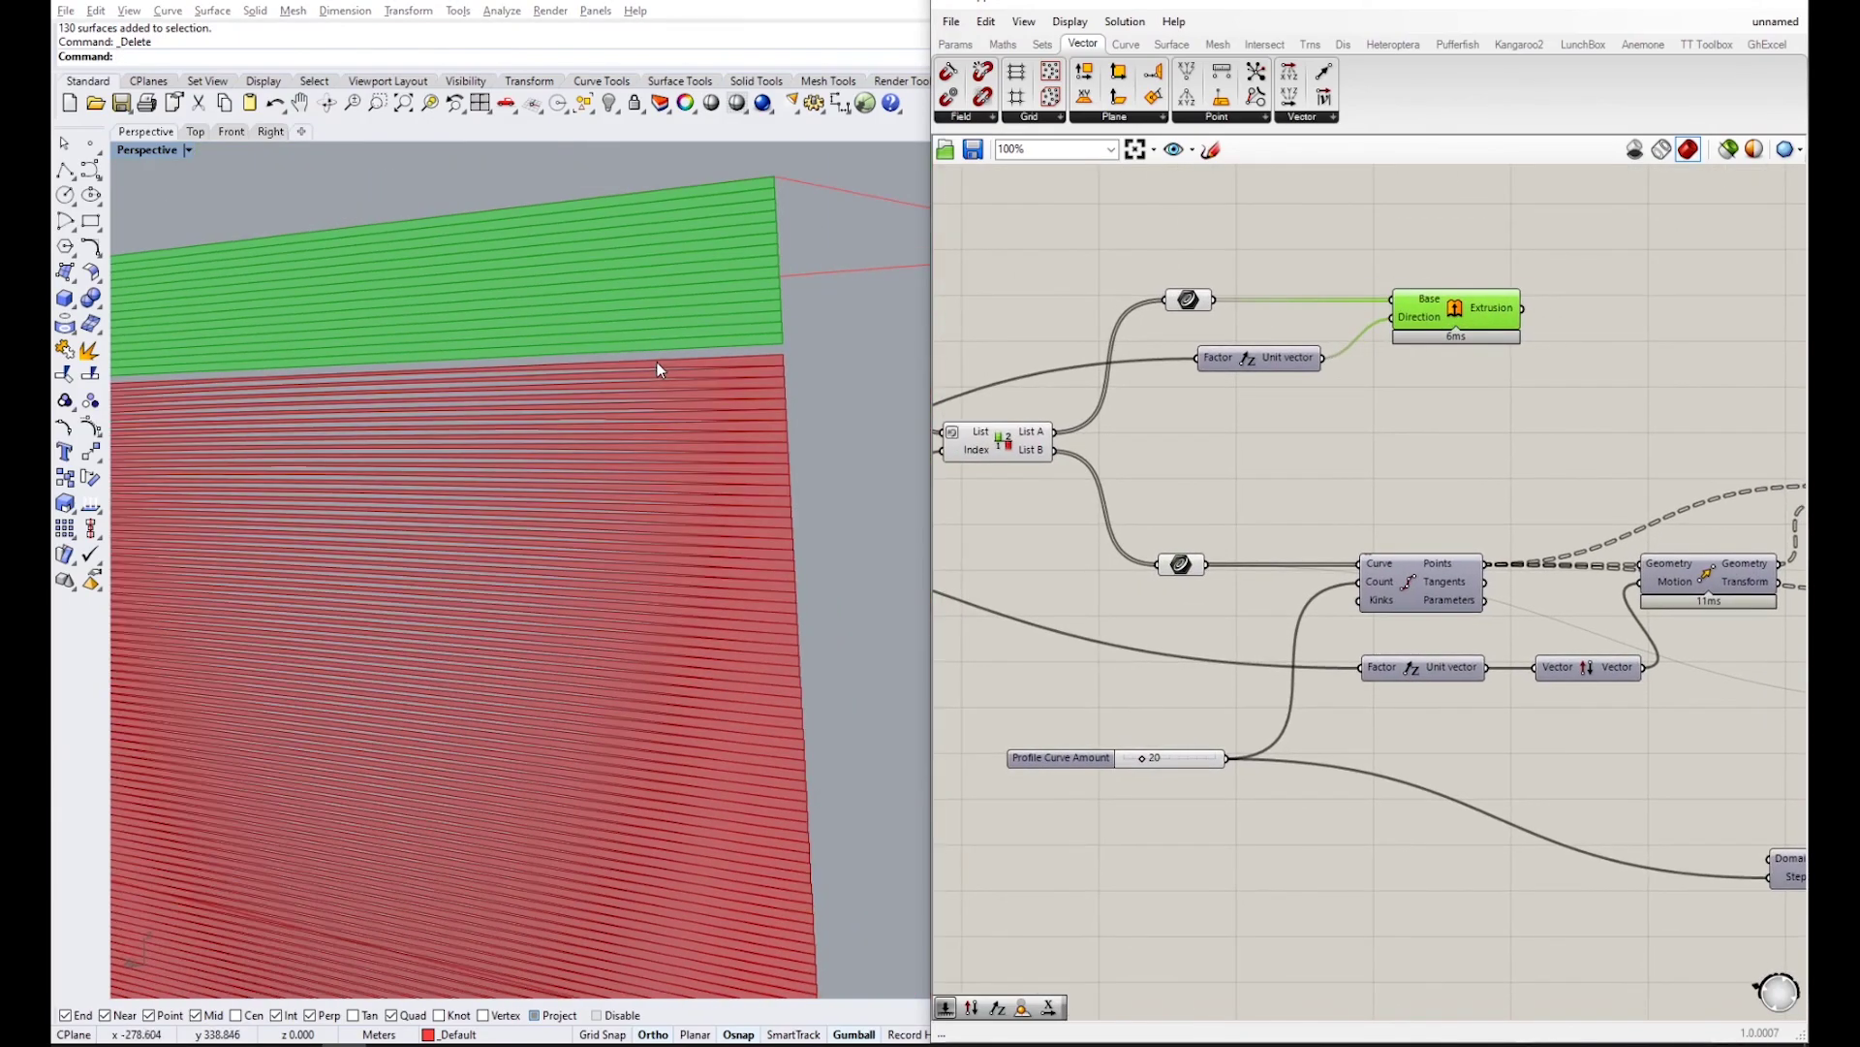
pyautogui.moveTo(657, 363); pyautogui.dragTo(697, 400, button='right')
pyautogui.click(1395, 377)
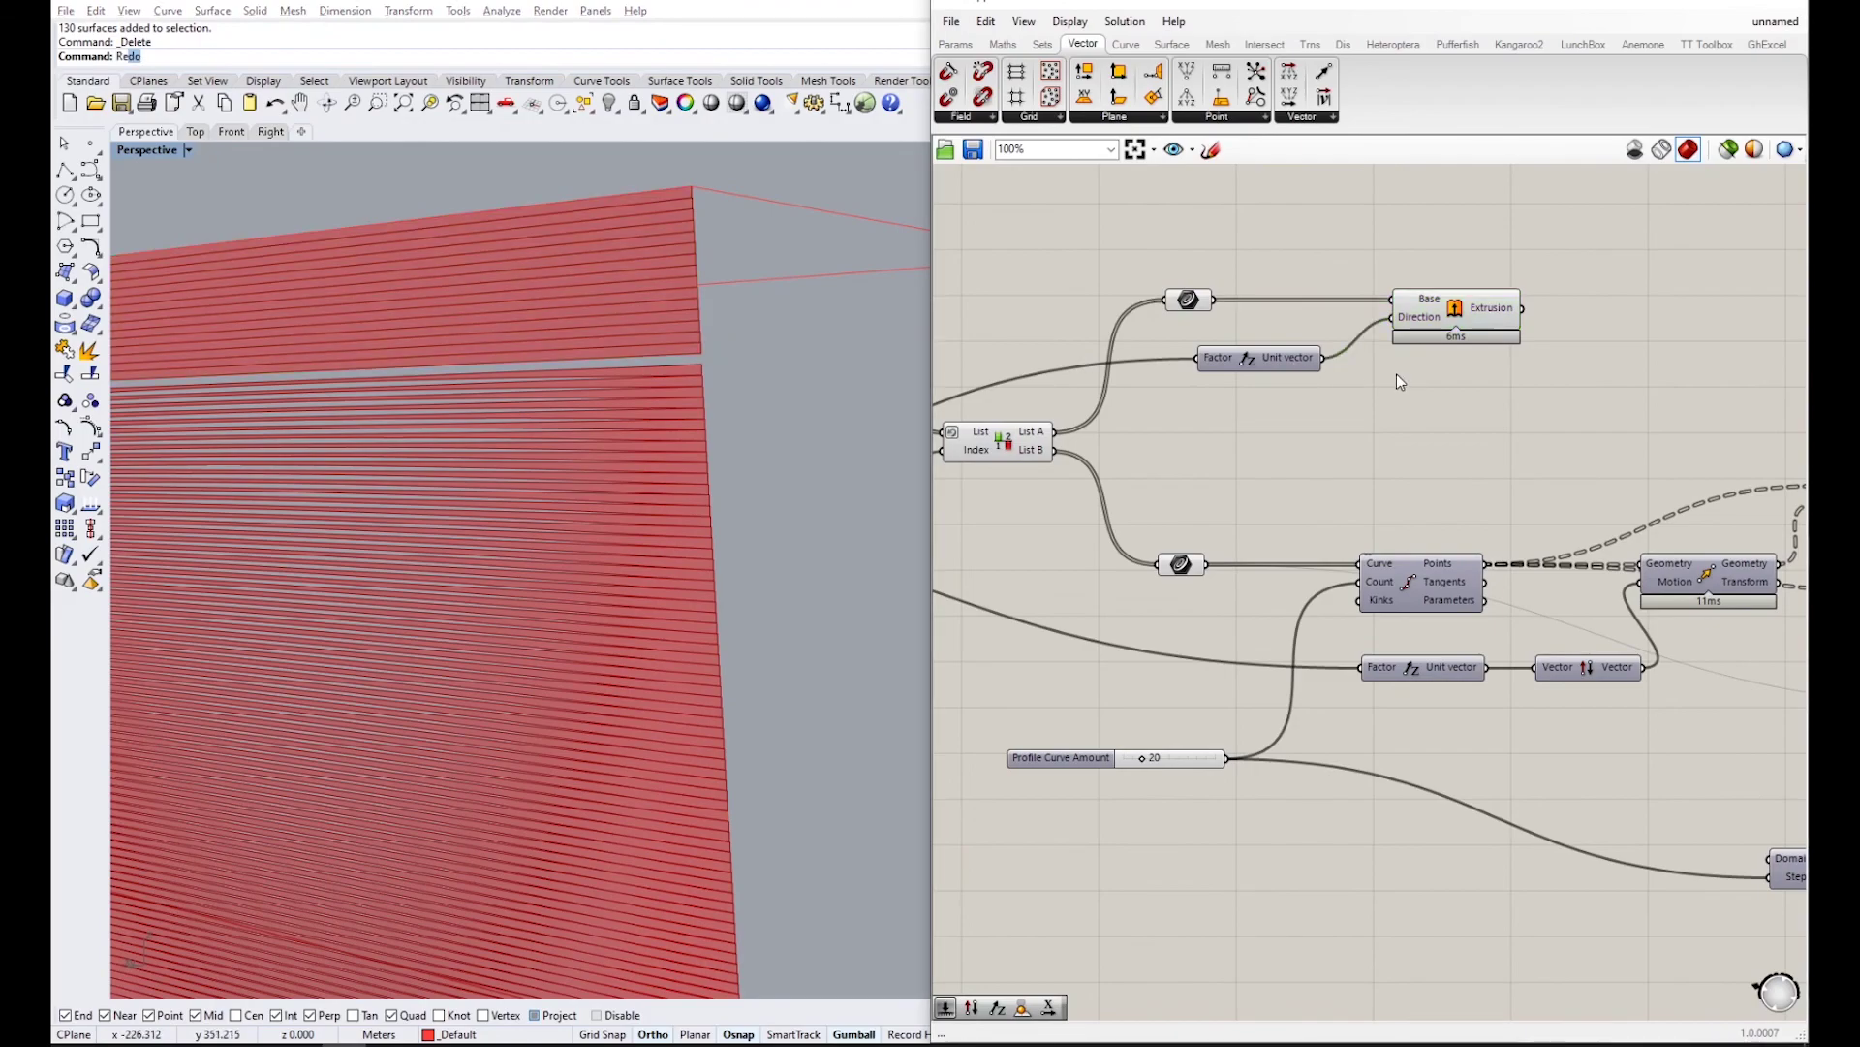
# - Add a Reverse vector component below the Extrude component
pyautogui.doubleClick(1242, 268)
pyautogui.write('rev')
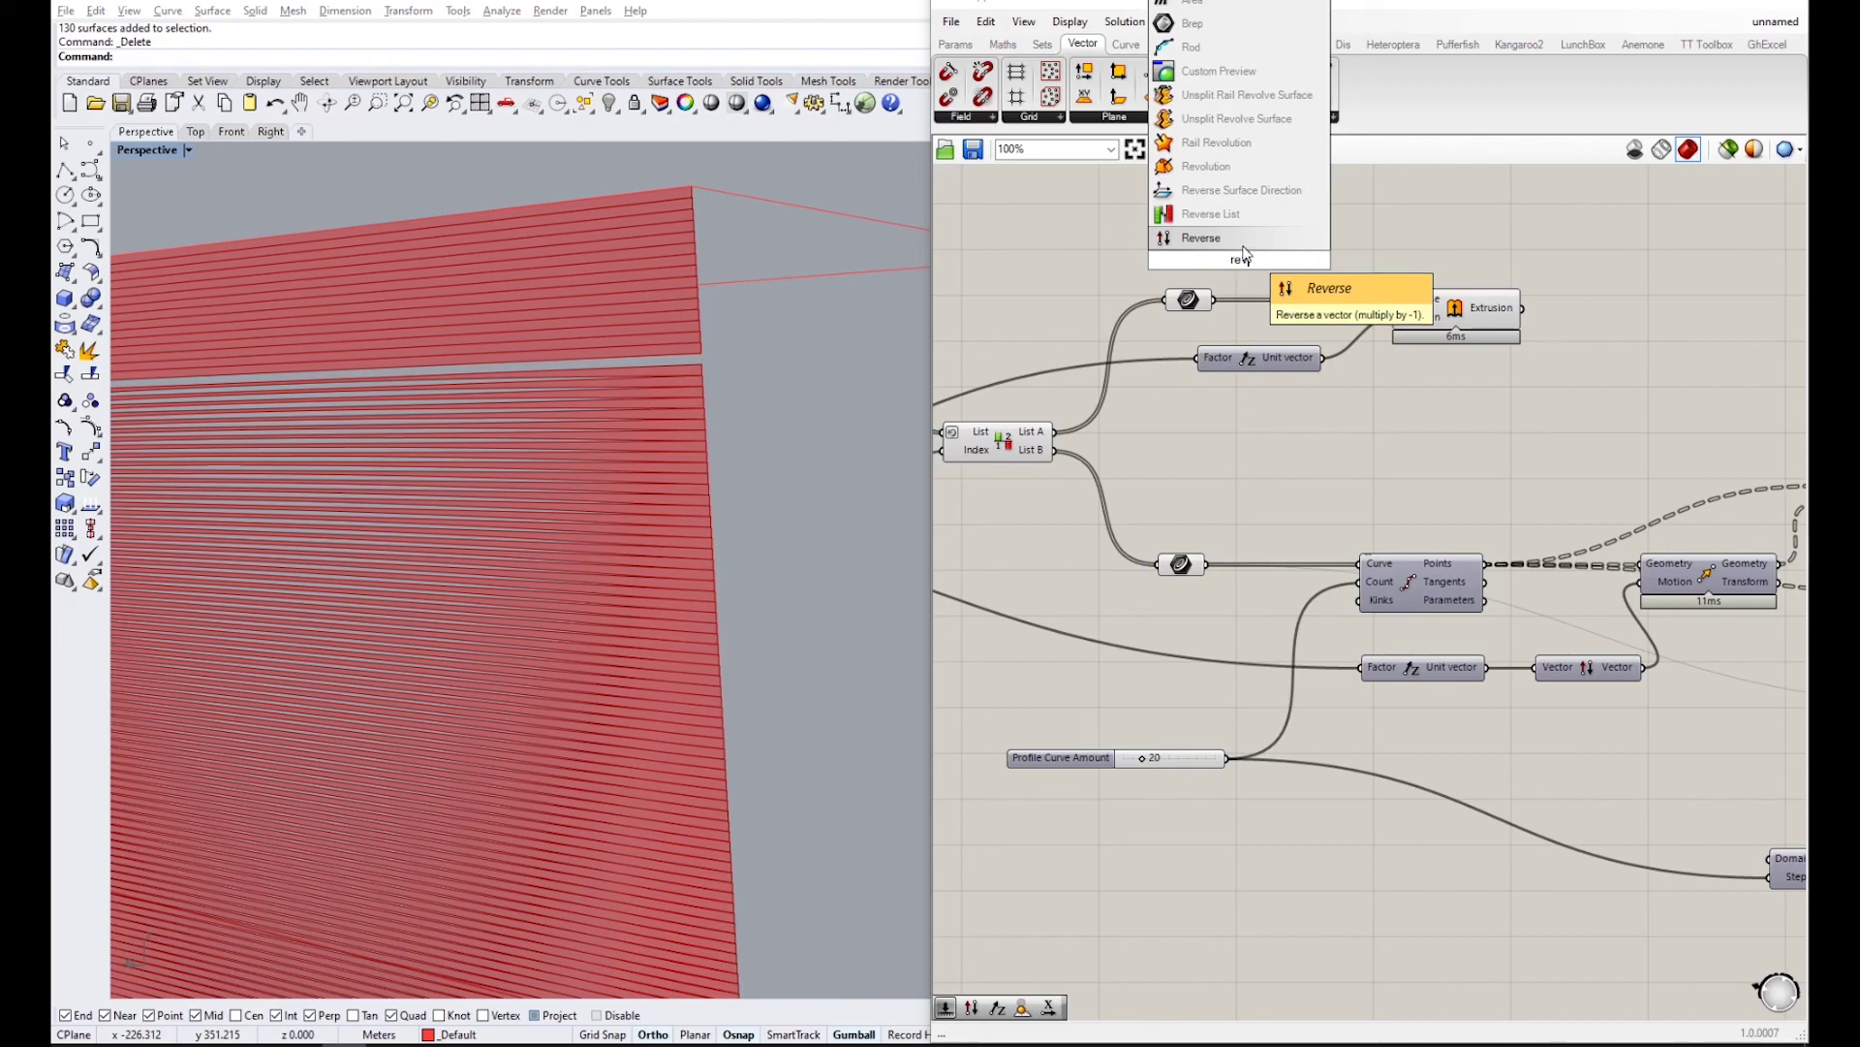
pyautogui.press('Return')
pyautogui.rightClick(1247, 264)
pyautogui.click(1279, 403)
pyautogui.moveTo(1244, 262); pyautogui.dragTo(1421, 405)
pyautogui.click(1333, 372)
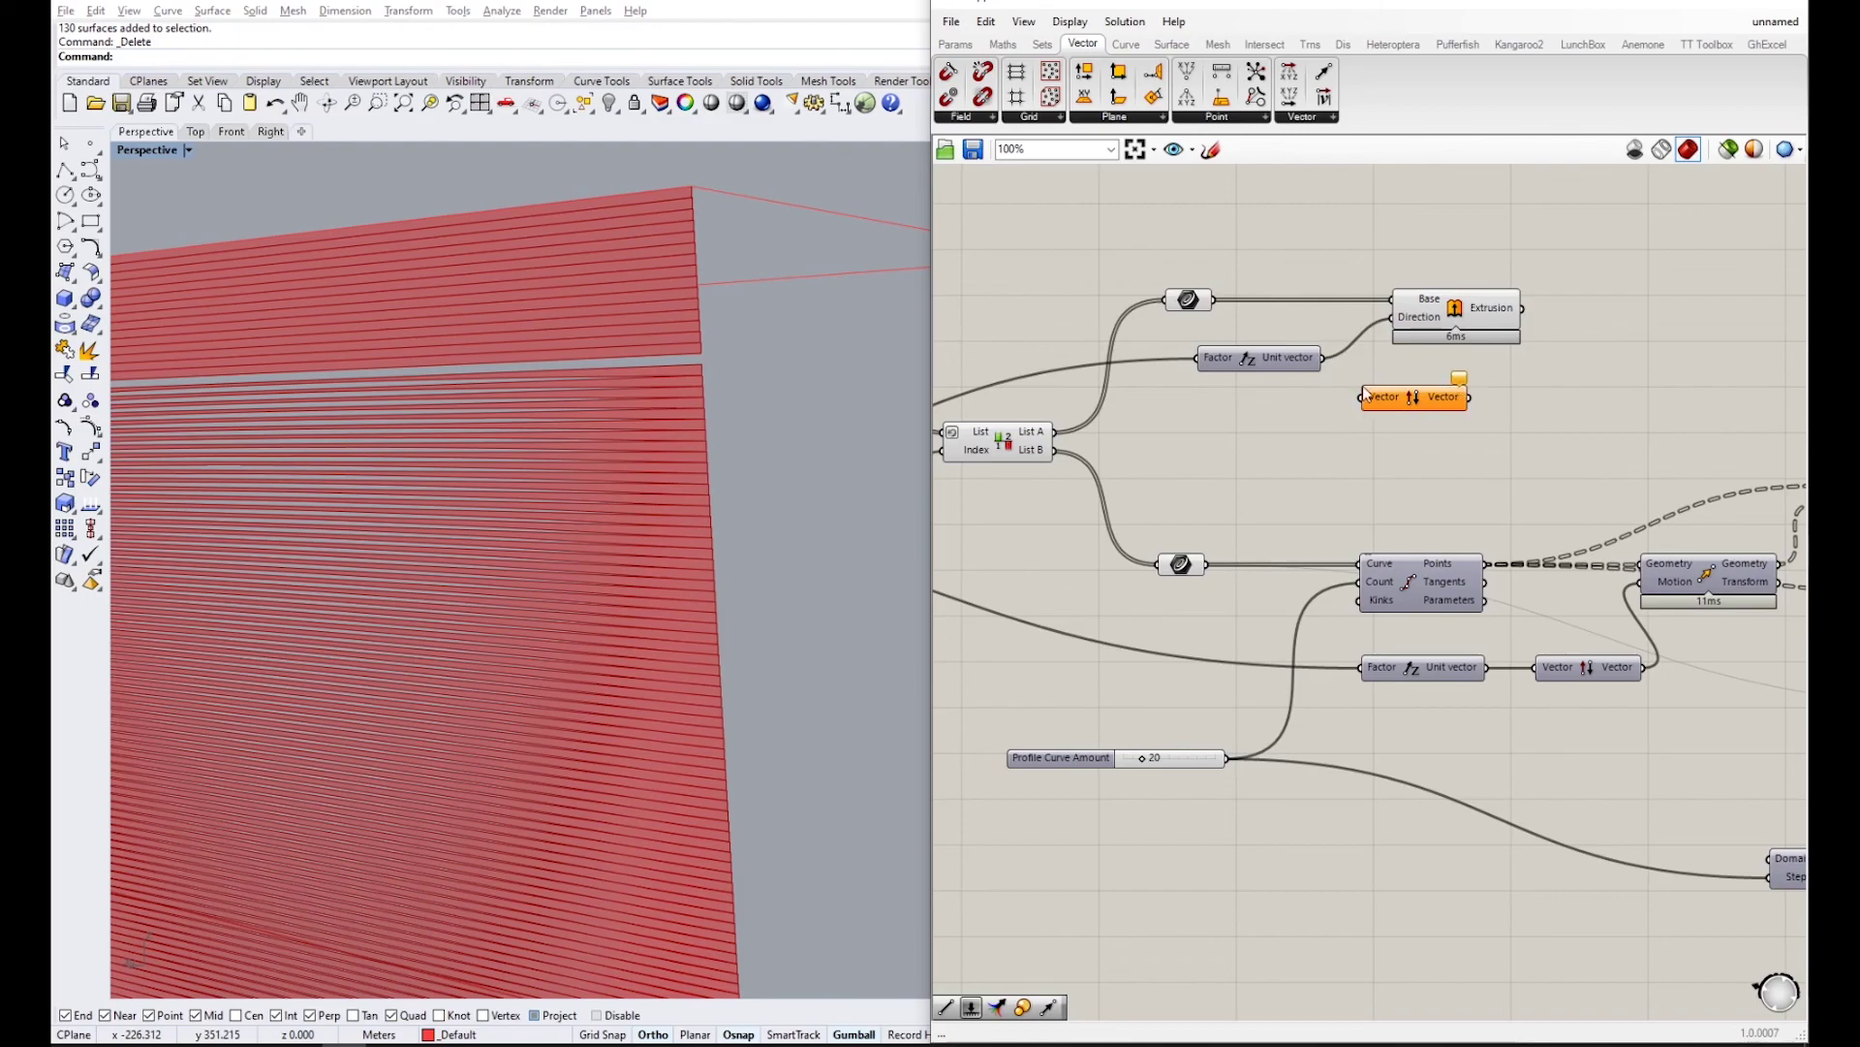
# - Route the unit vector through the Reverse component into the Extrude's Direction, and align the components in a row
pyautogui.moveTo(1360, 405); pyautogui.dragTo(1364, 400)
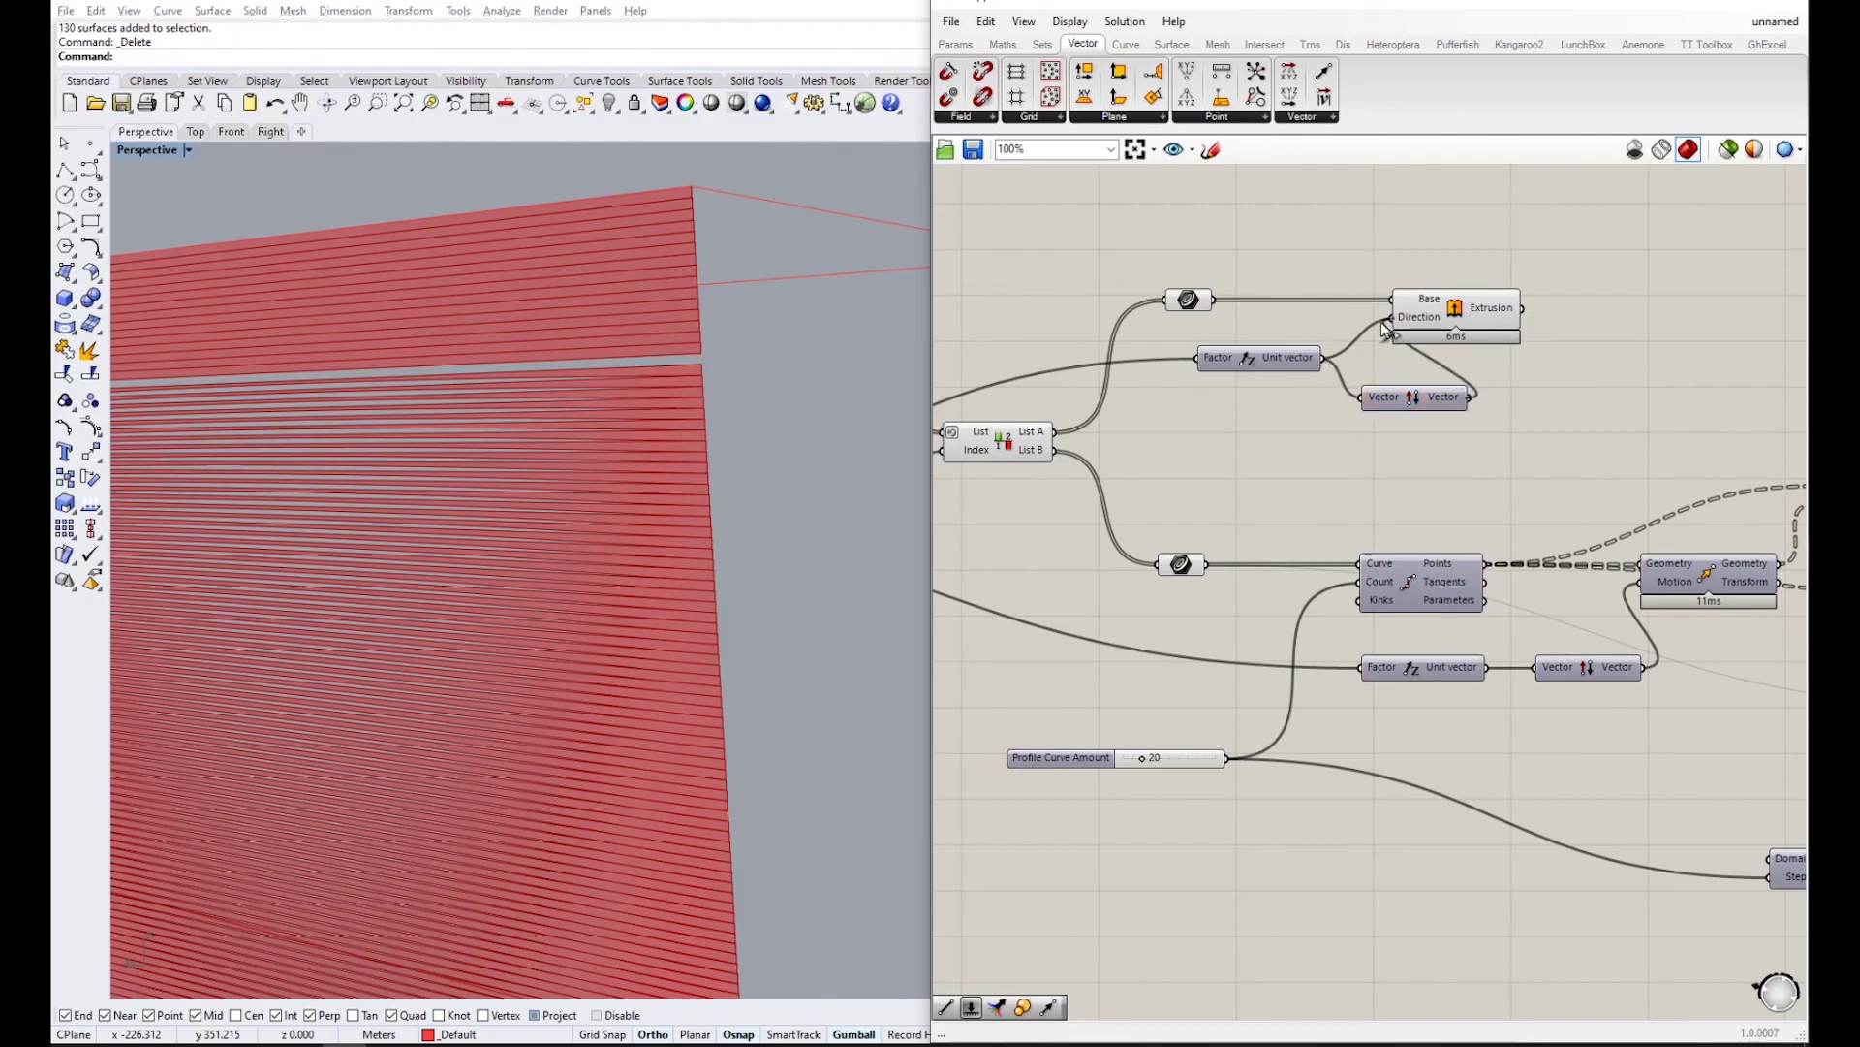
pyautogui.moveTo(1384, 329); pyautogui.dragTo(1392, 318)
pyautogui.moveTo(1467, 328); pyautogui.dragTo(1534, 328)
pyautogui.moveTo(1438, 388); pyautogui.dragTo(1456, 350)
pyautogui.click(1464, 427)
# - Hide the preview of the components around the contour split
pyautogui.scroll(-6, 1467, 431)
pyautogui.moveTo(1522, 427); pyautogui.dragTo(1401, 403, button='right')
pyautogui.scroll(2, 1401, 426)
pyautogui.scroll(-9, 1212, 560)
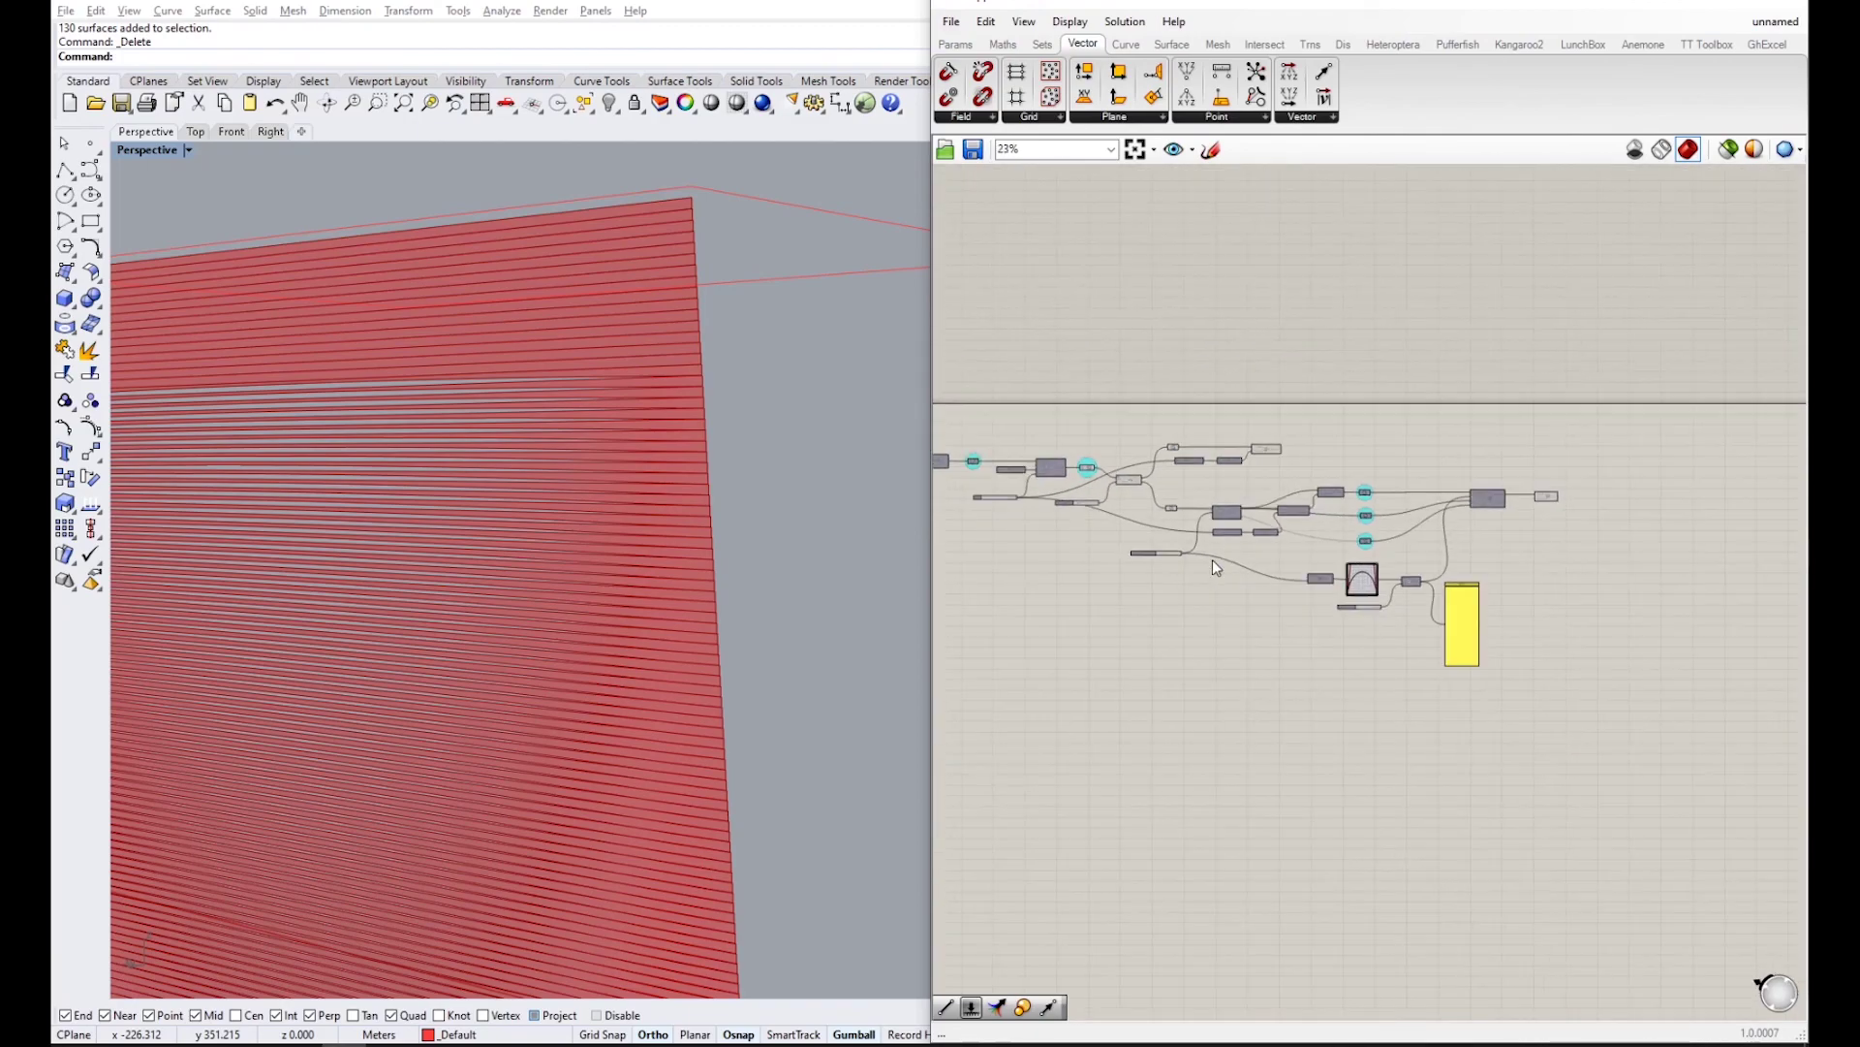
pyautogui.scroll(3, 1288, 572)
pyautogui.moveTo(1281, 585); pyautogui.dragTo(1094, 385)
pyautogui.middleClick(1085, 380)
pyautogui.click(1131, 336)
pyautogui.click(1327, 354)
# - Add a Surface parameter fed by the Loft output and hide the Loft component's own preview
pyautogui.scroll(5, 1501, 488)
pyautogui.scroll(4, 1508, 495)
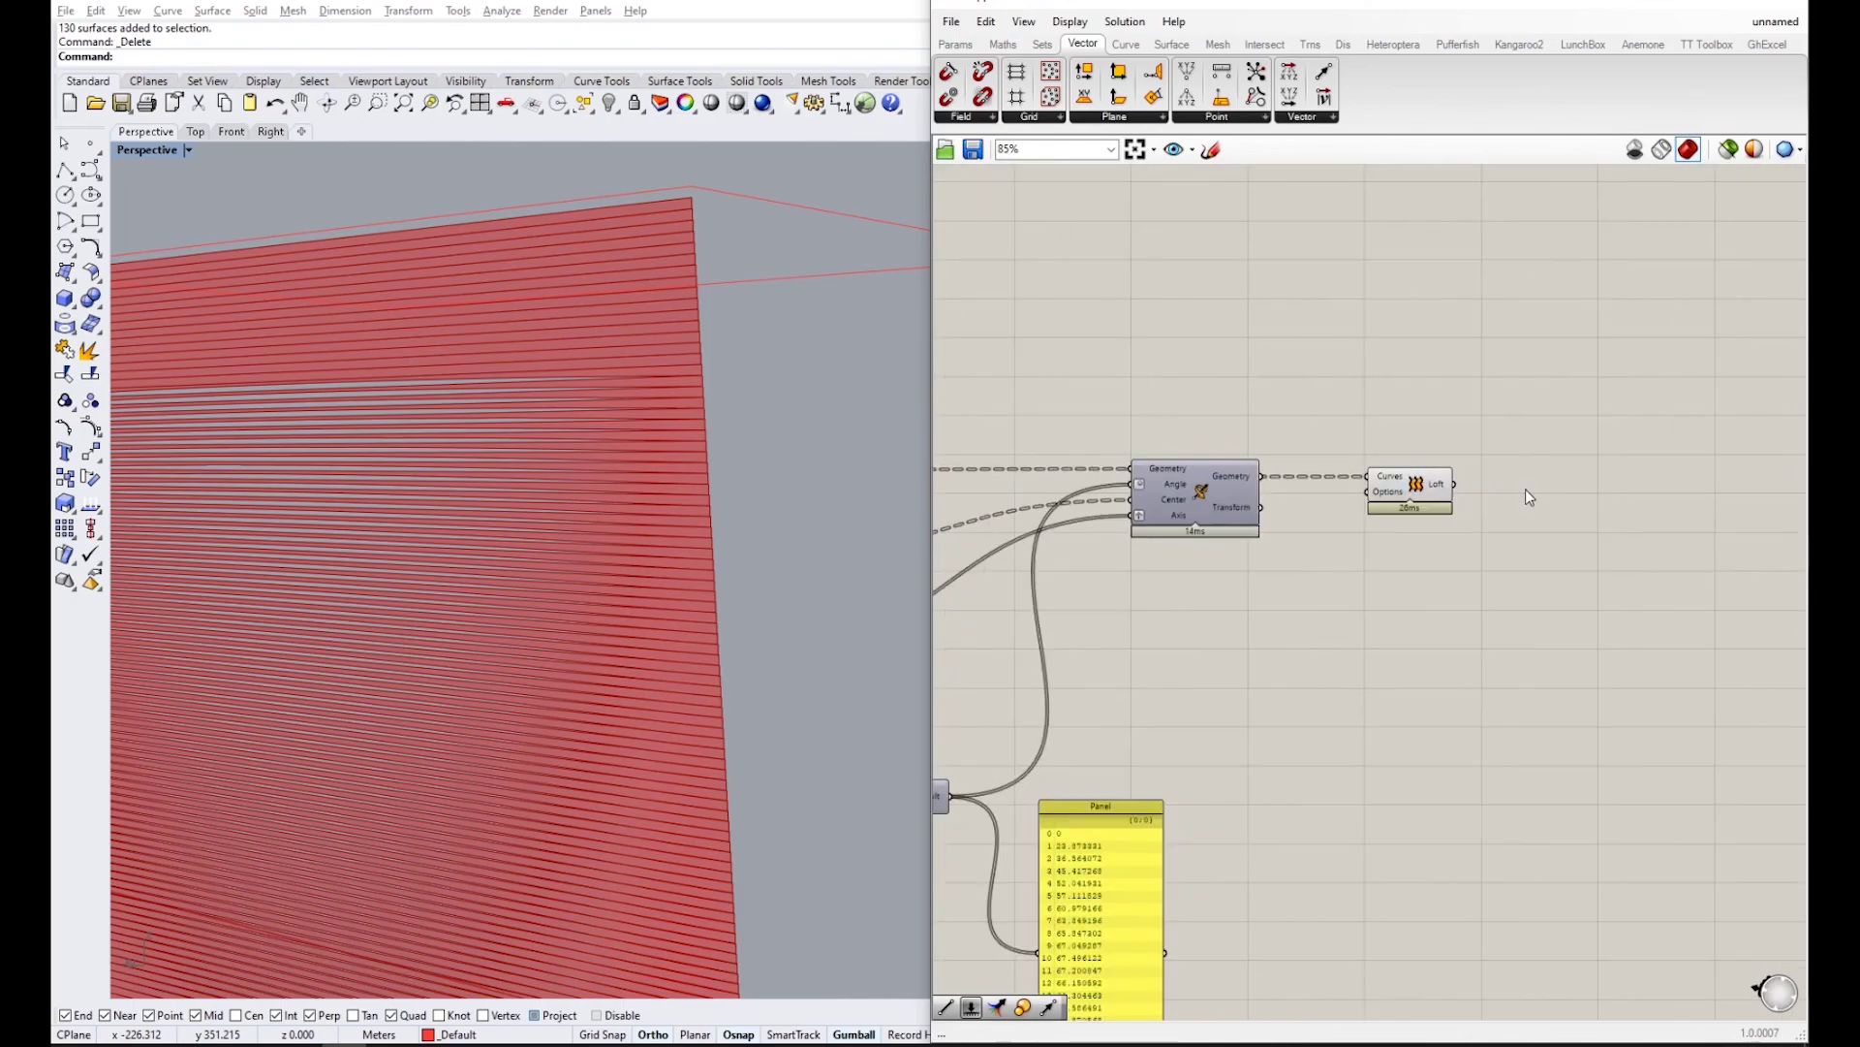
pyautogui.doubleClick(1525, 488)
pyautogui.write('srf')
pyautogui.click(1482, 443)
pyautogui.moveTo(1492, 496); pyautogui.dragTo(1391, 438)
pyautogui.middleClick(1392, 438)
pyautogui.click(1428, 402)
pyautogui.click(1480, 397)
# - Group the Surface parameter after the Loft with a blob outline and name the group "Twisted Facade"
pyautogui.scroll(2, 1558, 478)
pyautogui.click(1551, 487)
pyautogui.click(1551, 535)
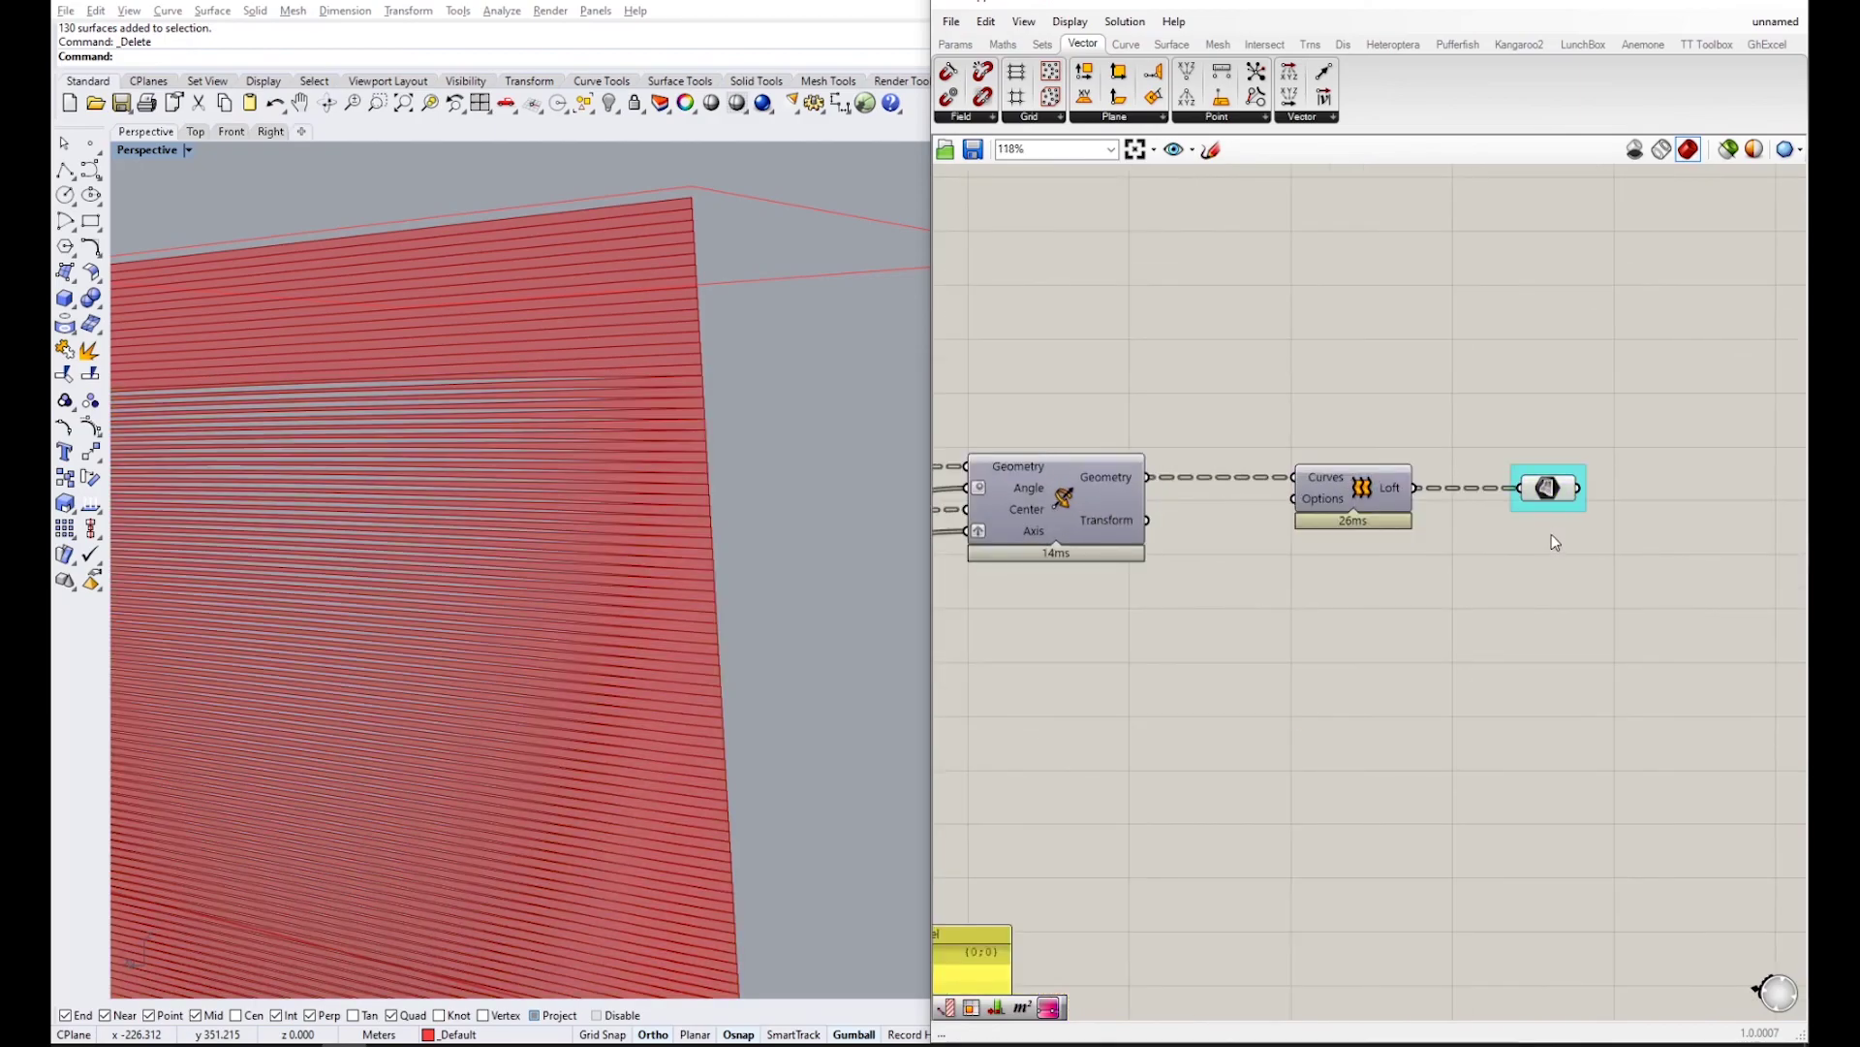
pyautogui.rightClick(1549, 504)
pyautogui.click(1611, 589)
pyautogui.rightClick(1554, 514)
pyautogui.click(1604, 526)
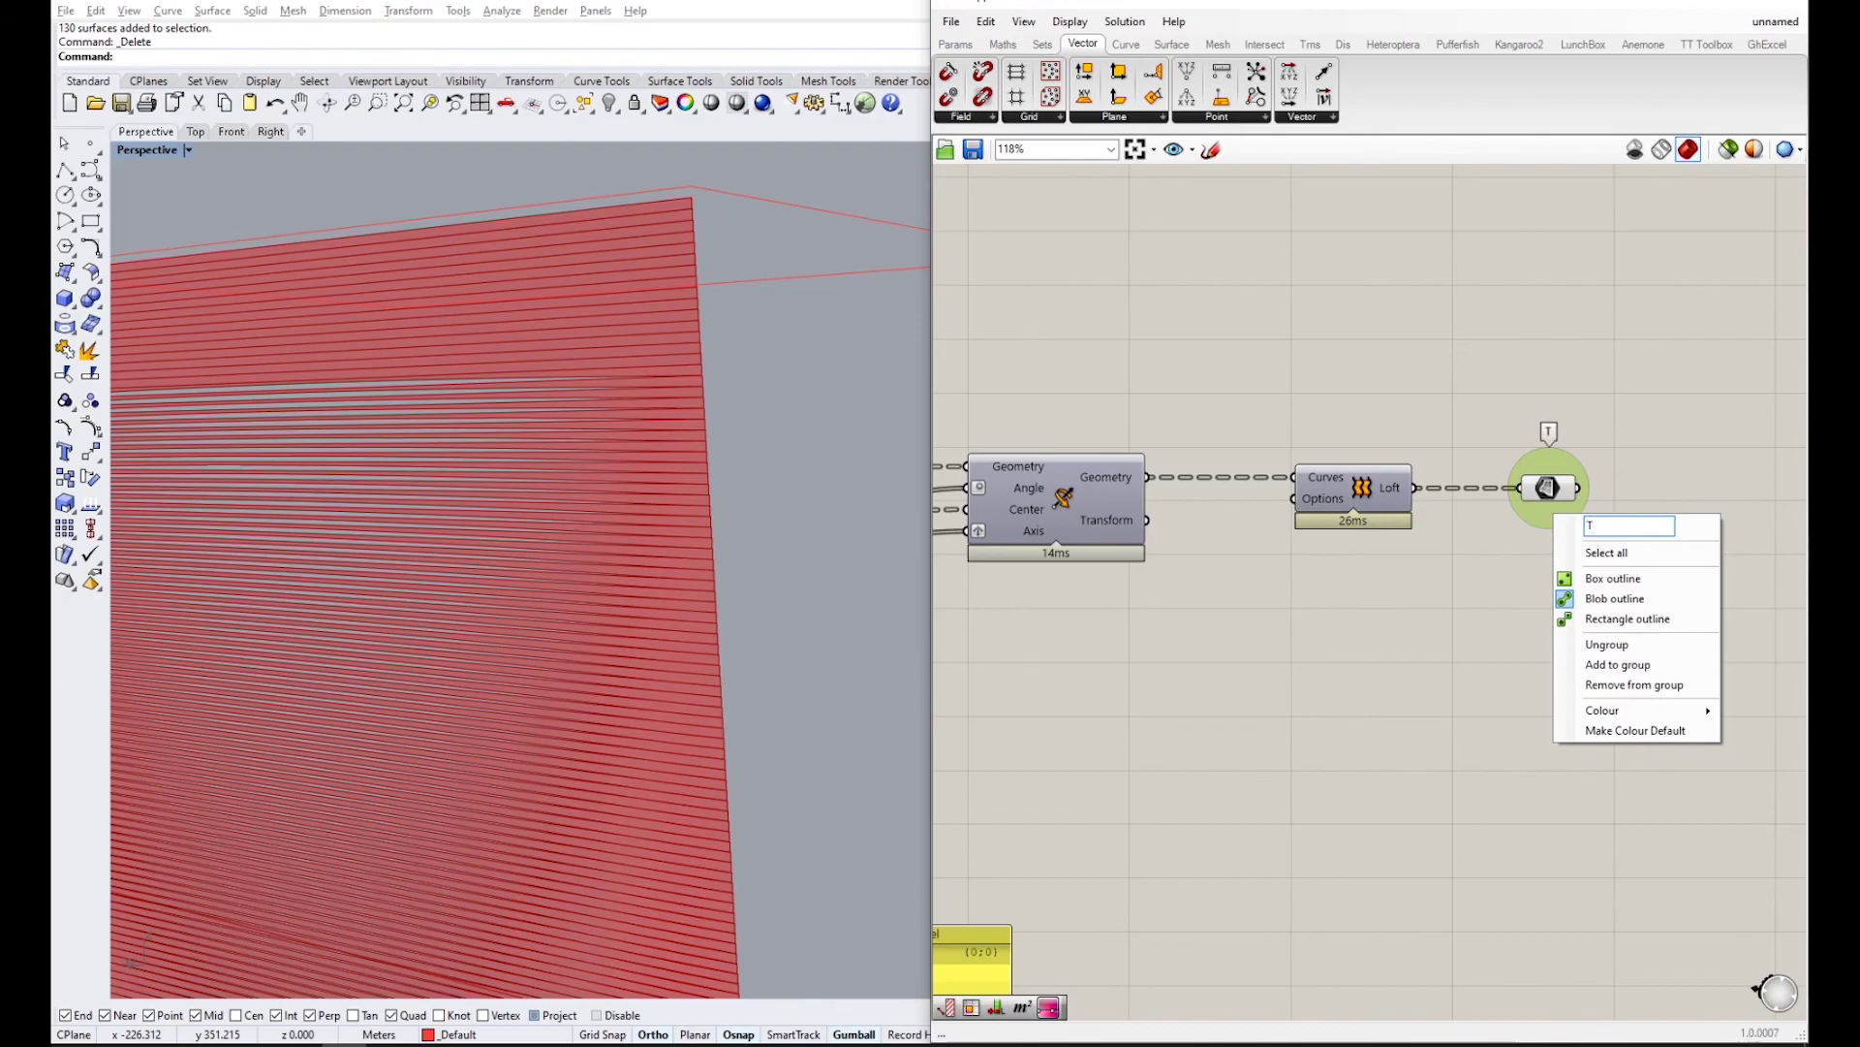
pyautogui.write('Twisted Facade')
pyautogui.press('Return')
# - Duplicate the Twisted Facade group with its Surface parameter
pyautogui.scroll(-4, 1602, 526)
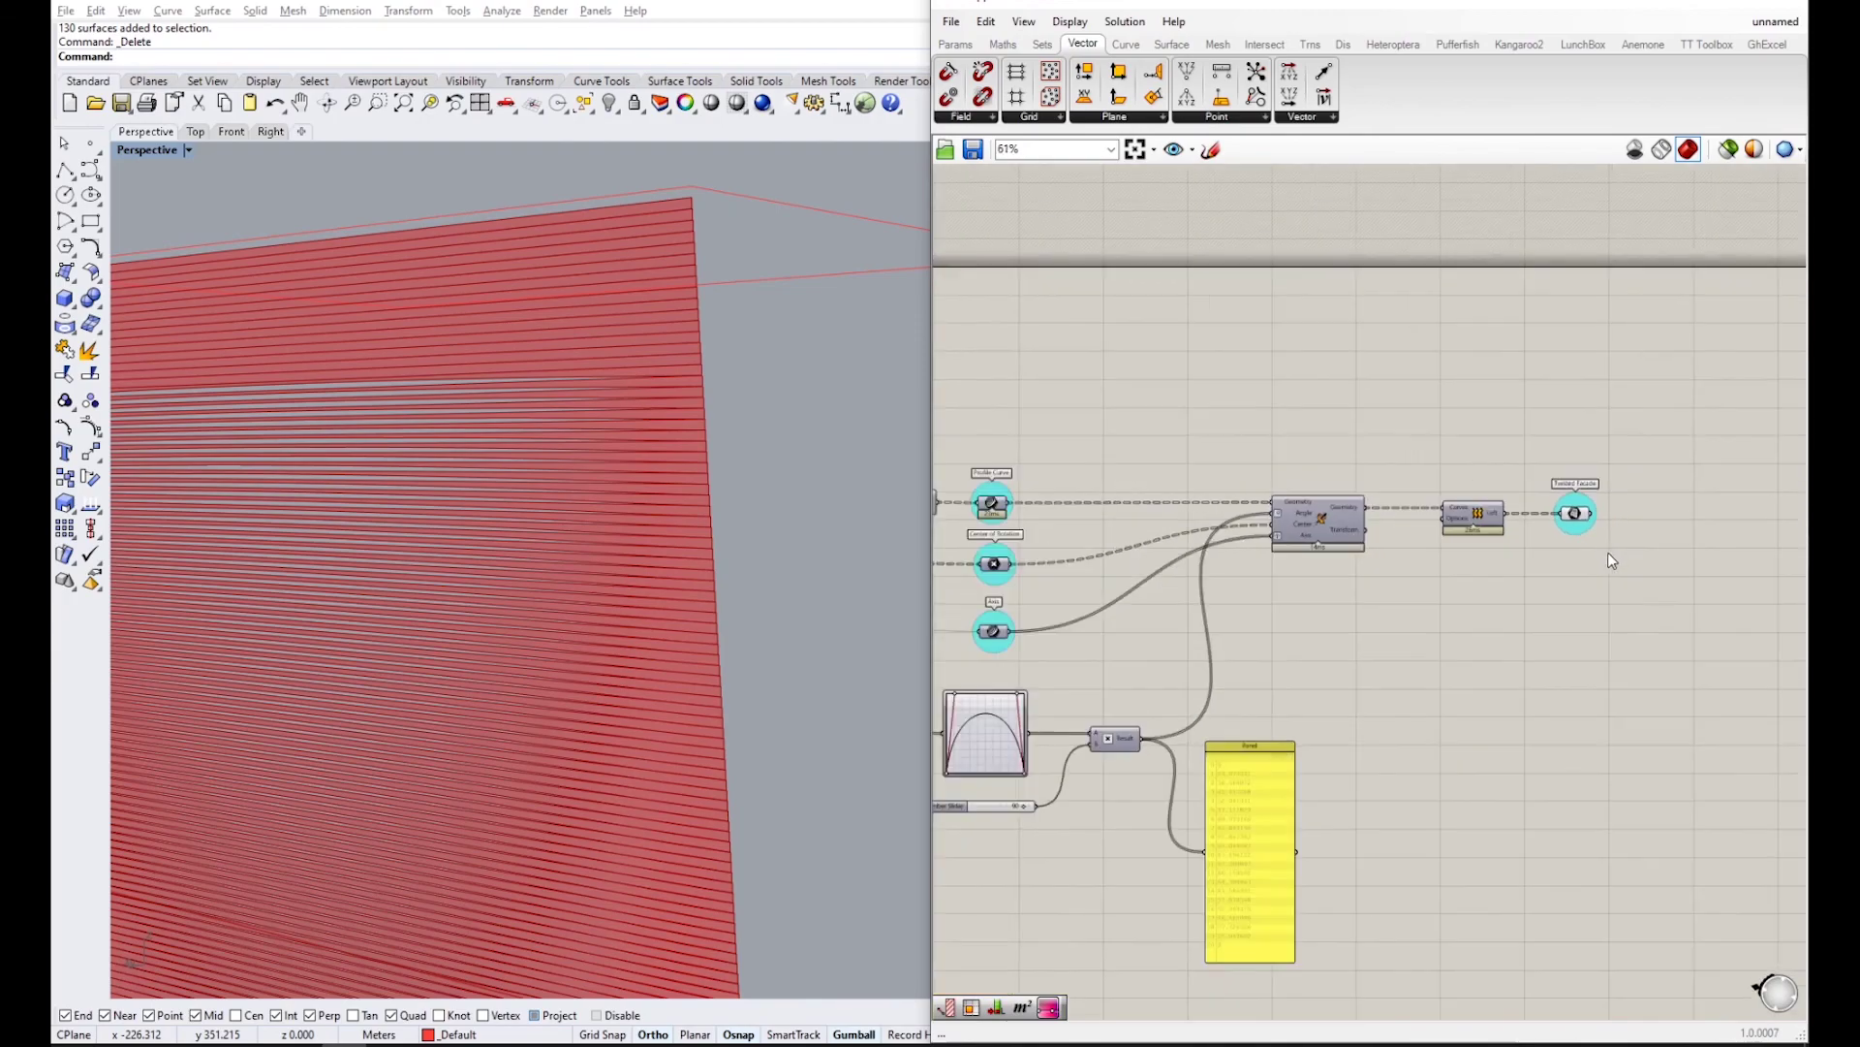
pyautogui.moveTo(1651, 609); pyautogui.dragTo(1562, 439)
pyautogui.scroll(3, 1569, 497)
pyautogui.hotkey('ctrl', 'c')
pyautogui.hotkey('ctrl', 'v')
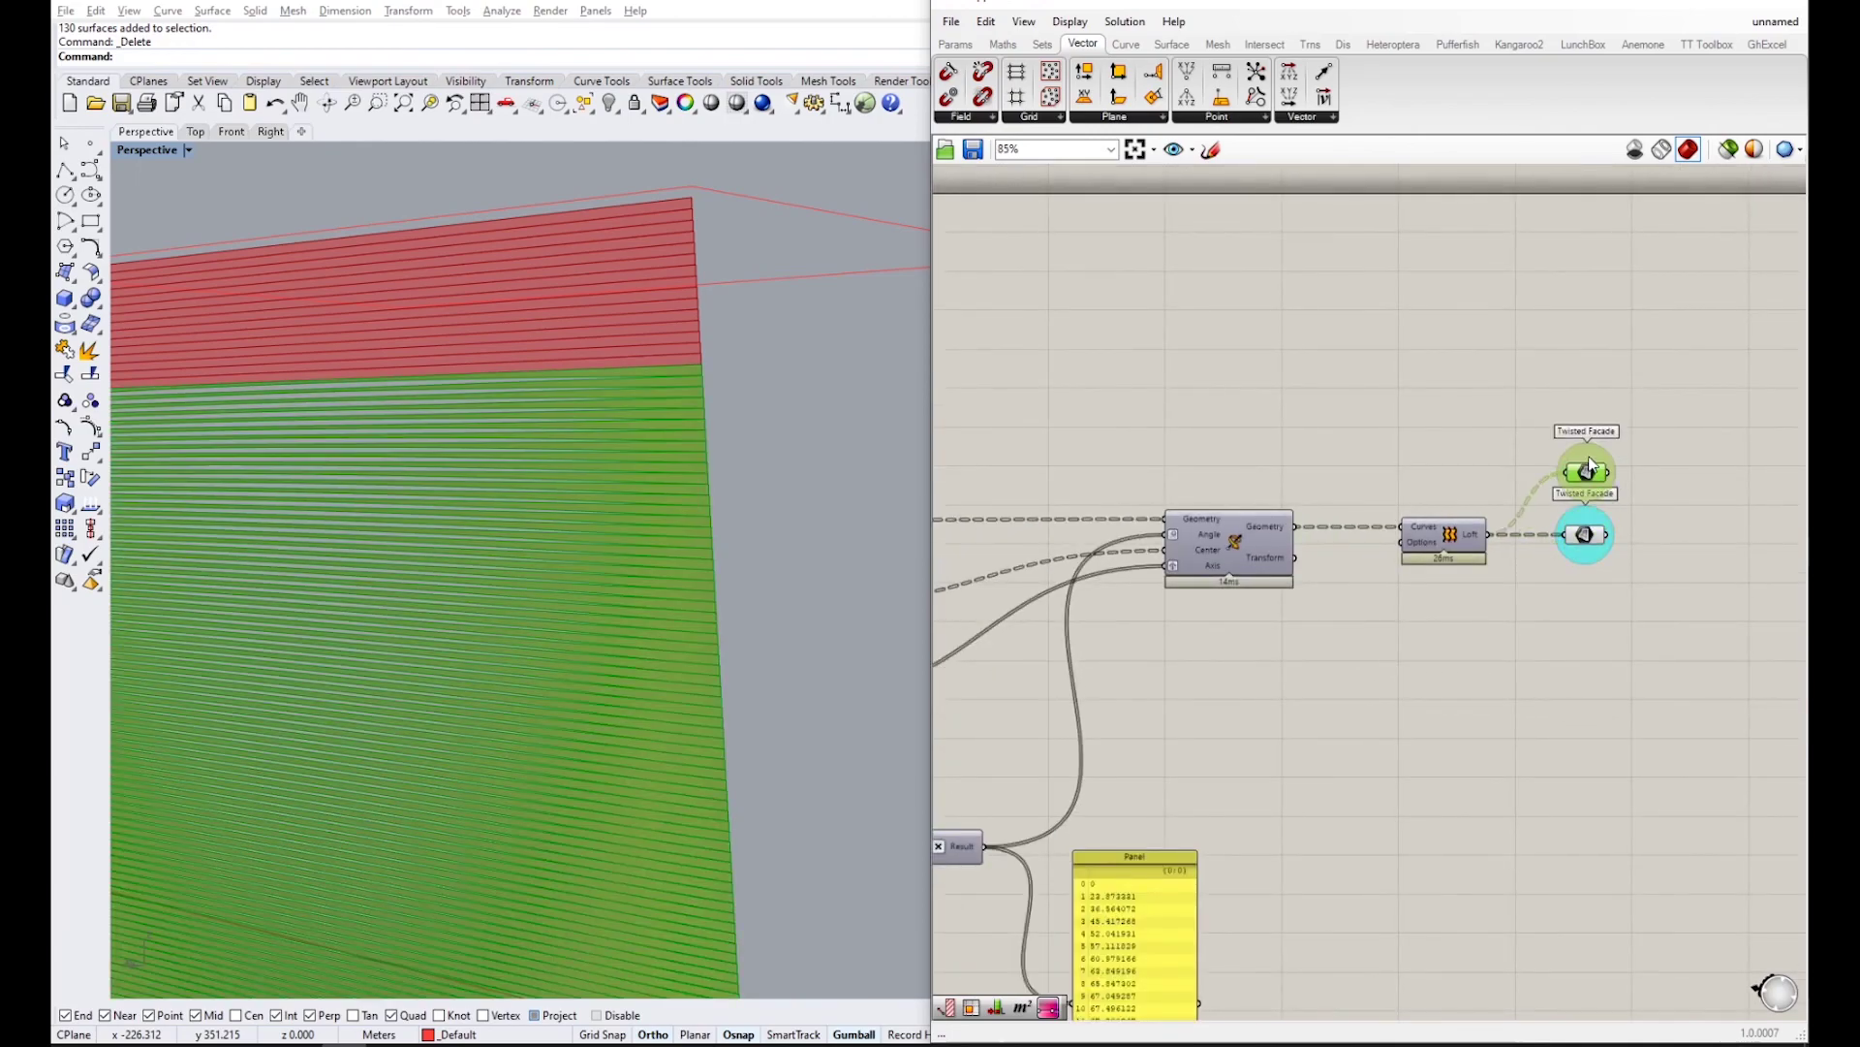
# - Feed the duplicated Surface parameter from the Extrude output of the upper contours, replacing its Loft connection
pyautogui.click(1351, 445)
pyautogui.scroll(-4, 1350, 445)
pyautogui.scroll(2, 1092, 441)
pyautogui.moveTo(1050, 403); pyautogui.dragTo(1376, 446)
pyautogui.scroll(2, 1007, 417)
pyautogui.moveTo(1003, 391); pyautogui.dragTo(1735, 472)
pyautogui.scroll(-2, 1230, 504)
pyautogui.moveTo(1291, 434); pyautogui.dragTo(1412, 433, button='right')
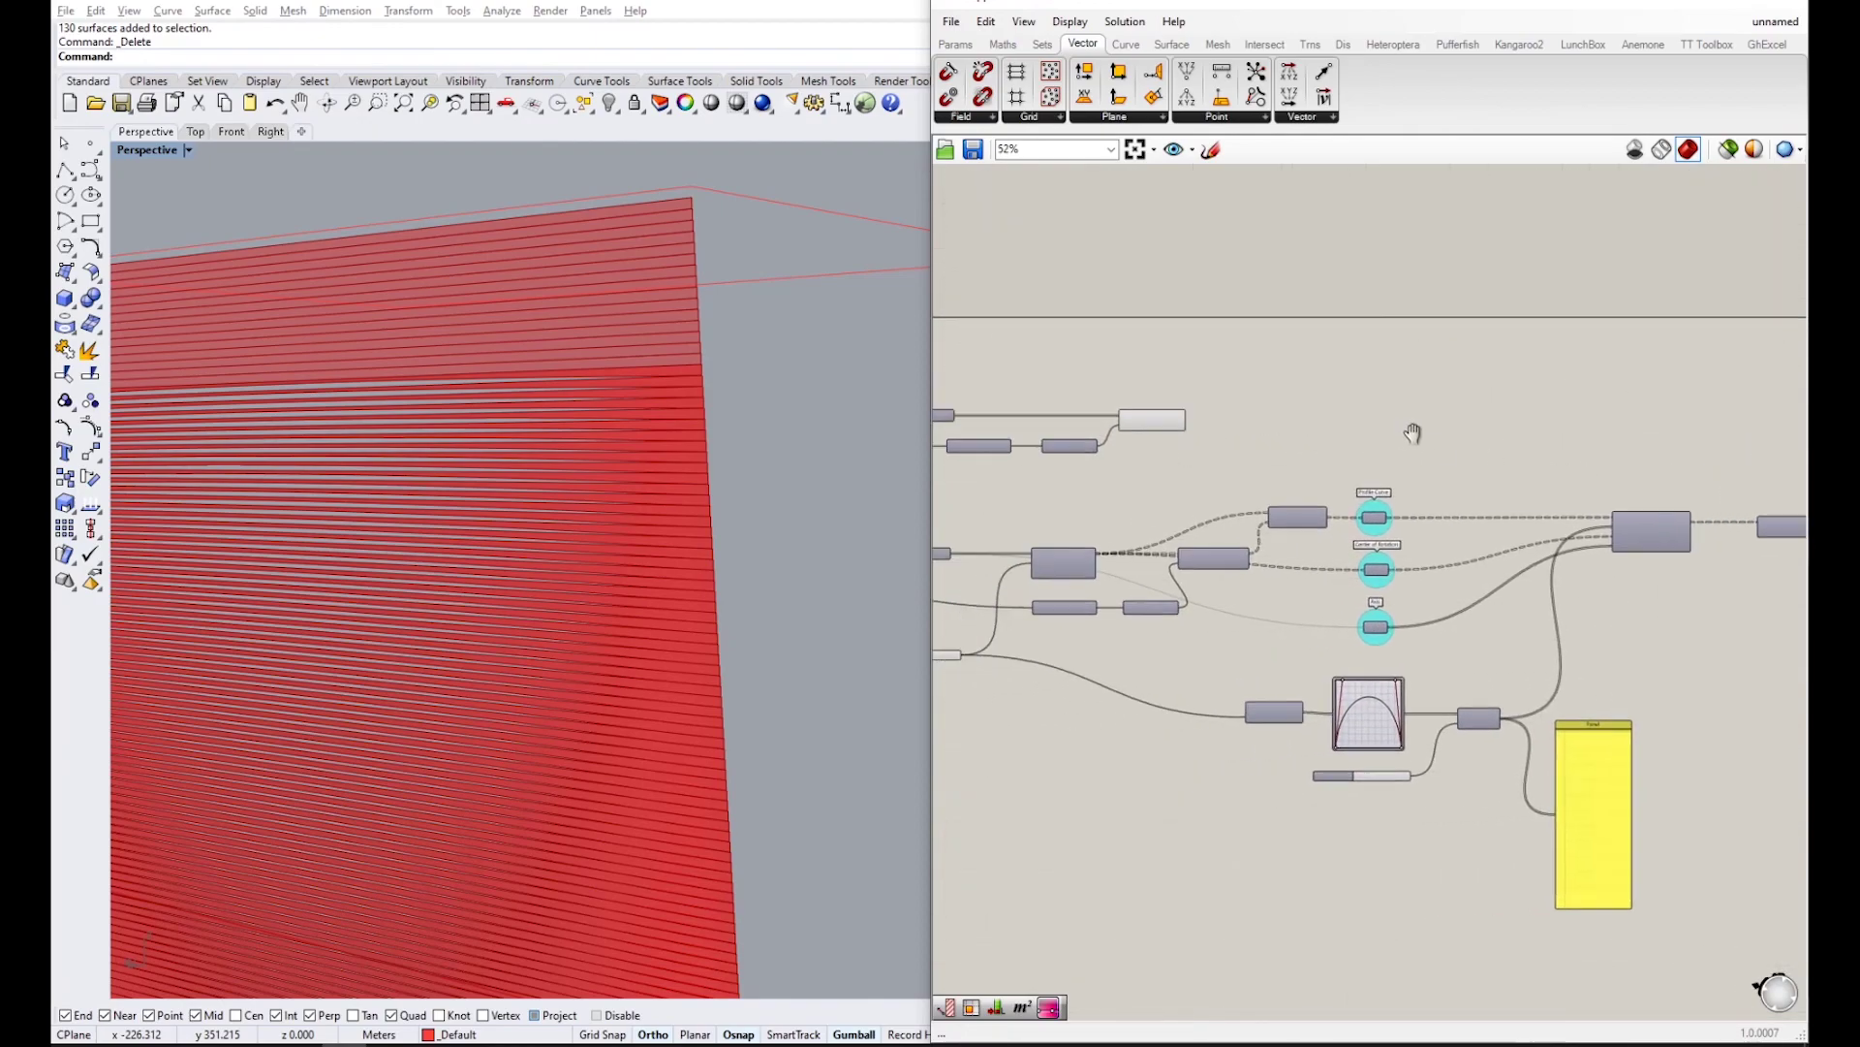
pyautogui.scroll(1, 1259, 441)
pyautogui.moveTo(1183, 421); pyautogui.dragTo(1732, 484)
pyautogui.moveTo(955, 480); pyautogui.dragTo(1372, 476, button='right')
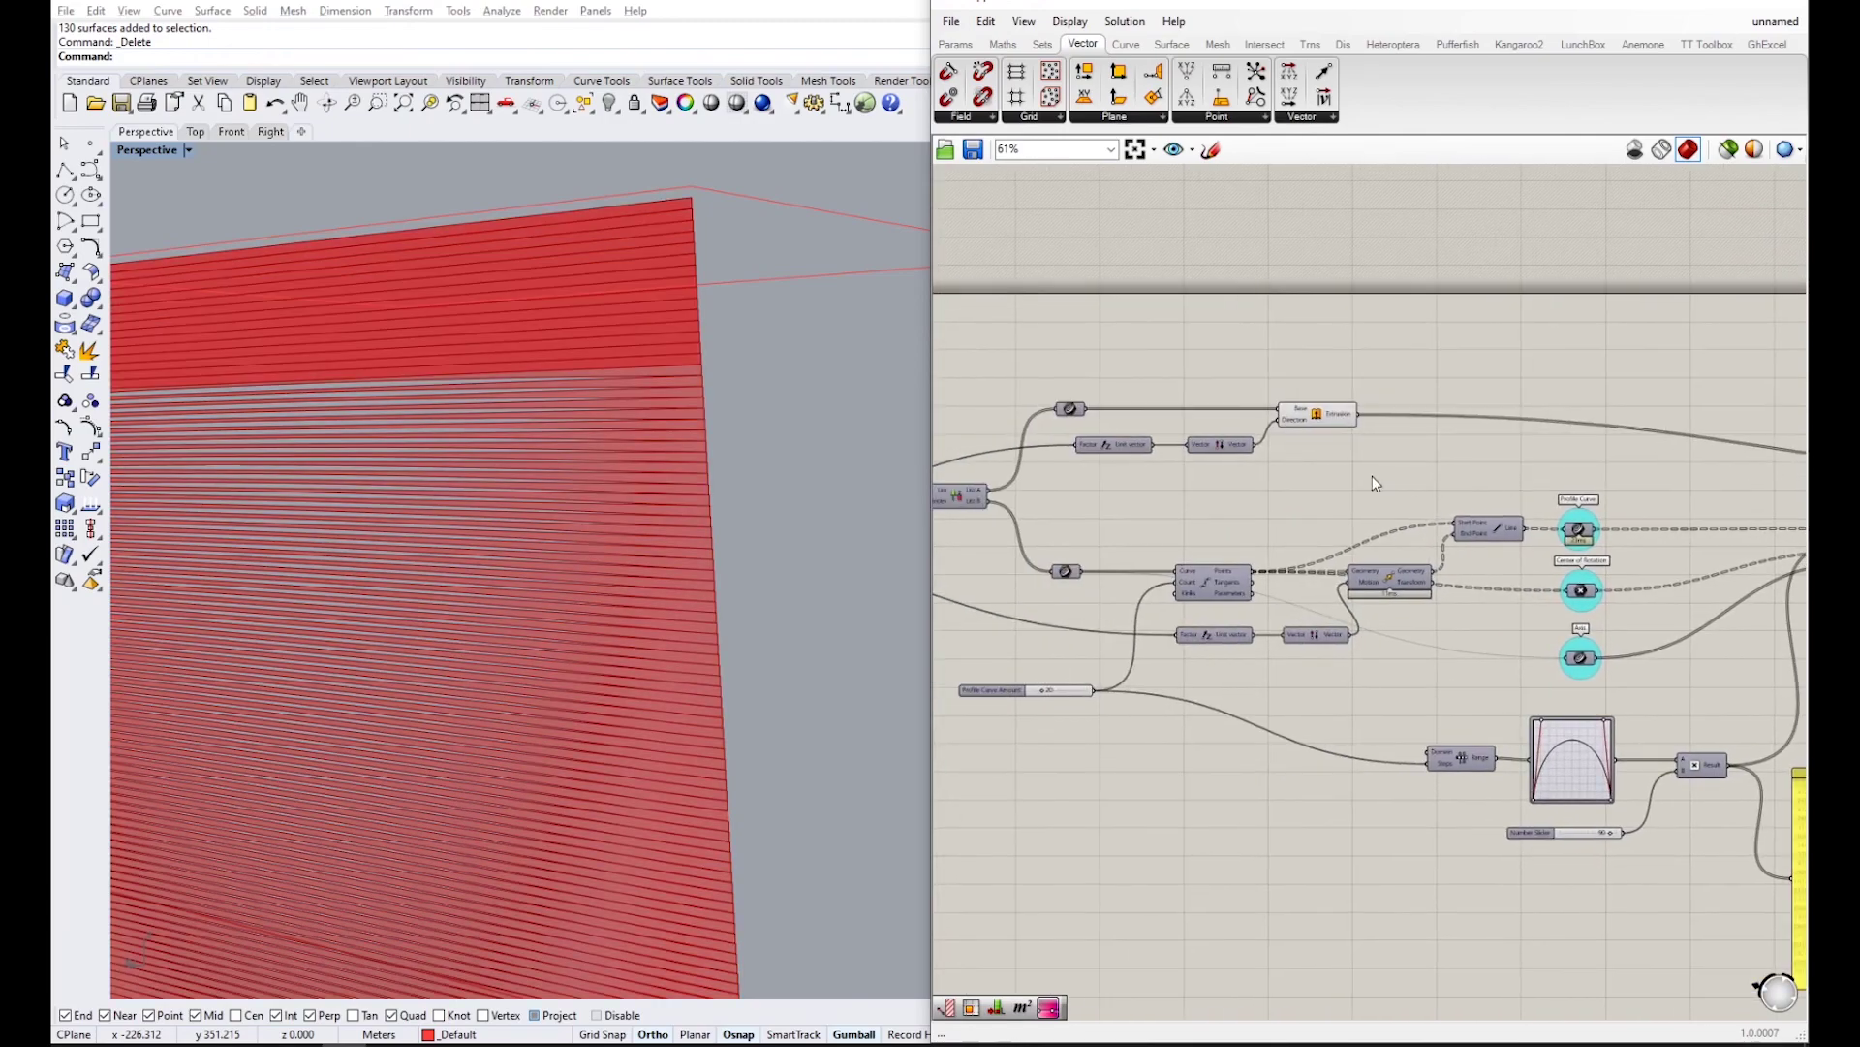
# - Hide the preview of the Extrude component for the upper contours
pyautogui.moveTo(1365, 467); pyautogui.dragTo(1277, 388)
pyautogui.middleClick(1277, 387)
pyautogui.click(1328, 334)
pyautogui.click(1444, 361)
# - Rename the duplicated group around the extrusion's Surface parameter "Normal Facade"
pyautogui.moveTo(1448, 361); pyautogui.dragTo(921, 363, button='right')
pyautogui.moveTo(1589, 449); pyautogui.dragTo(1351, 504, button='right')
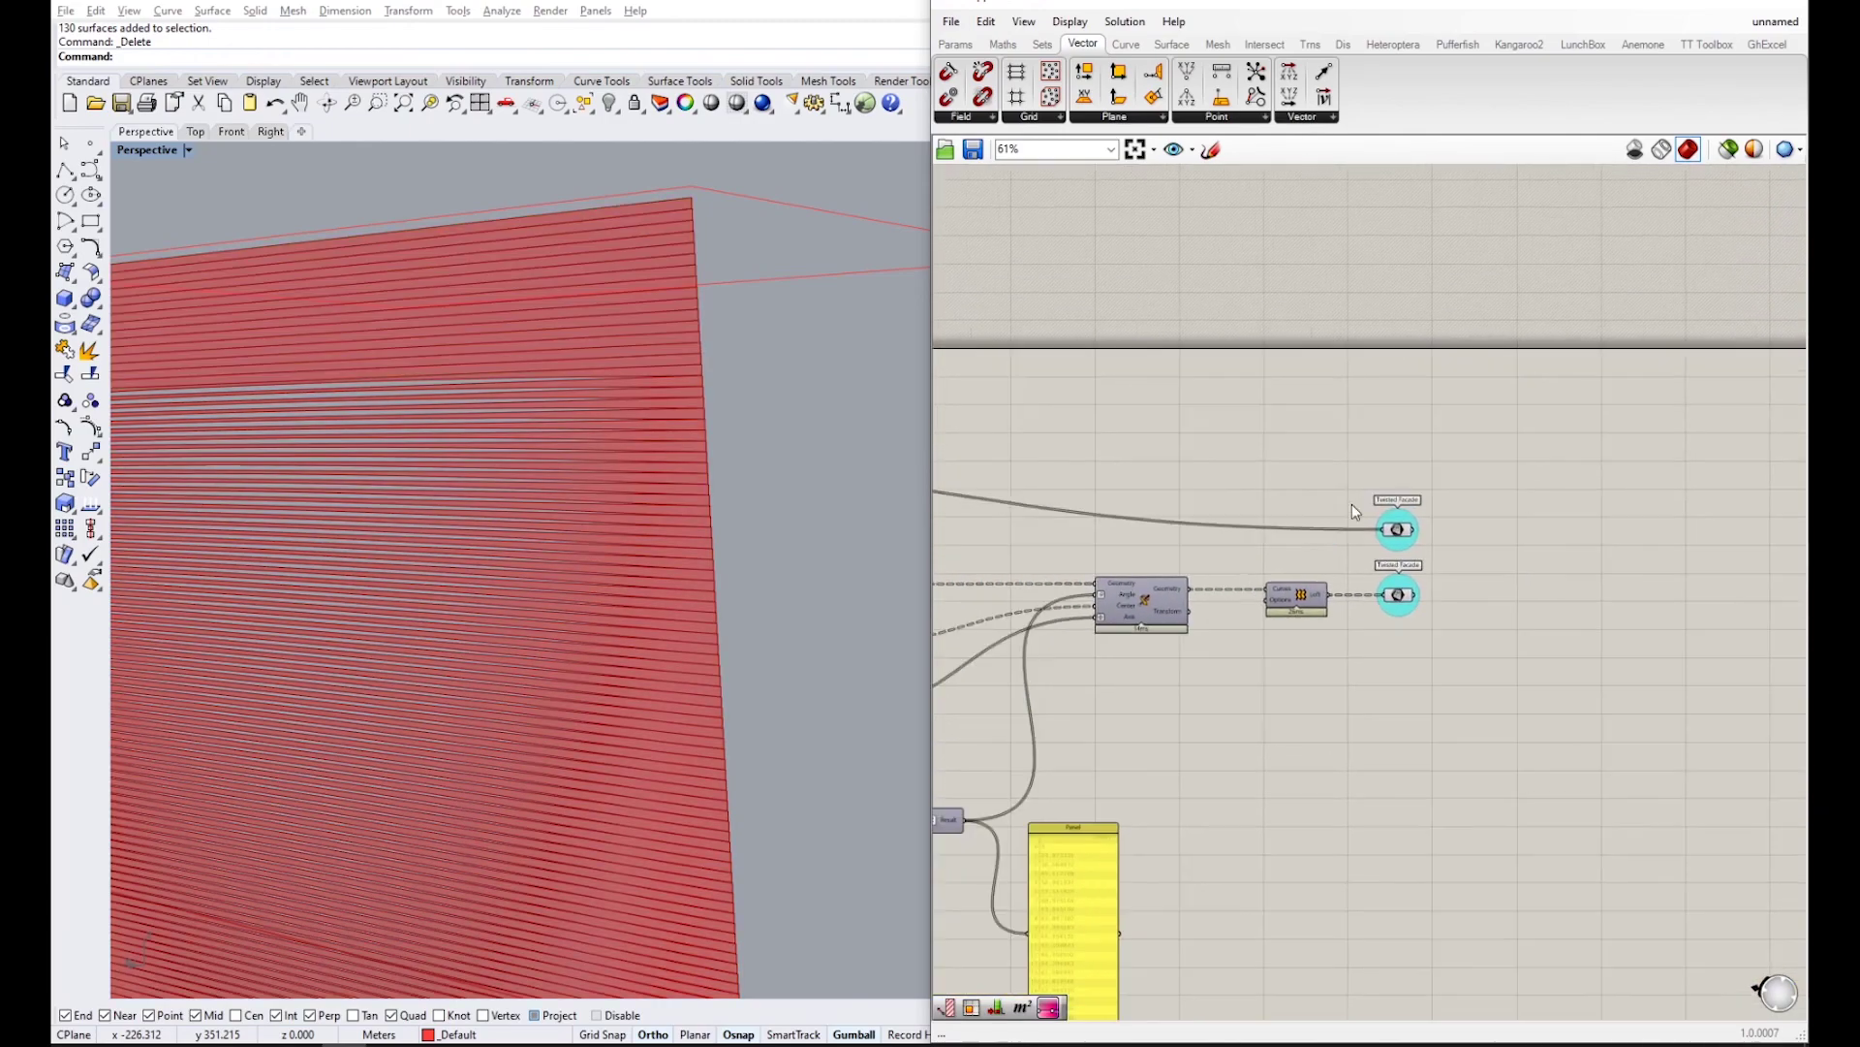
pyautogui.scroll(3, 1354, 509)
pyautogui.rightClick(1376, 556)
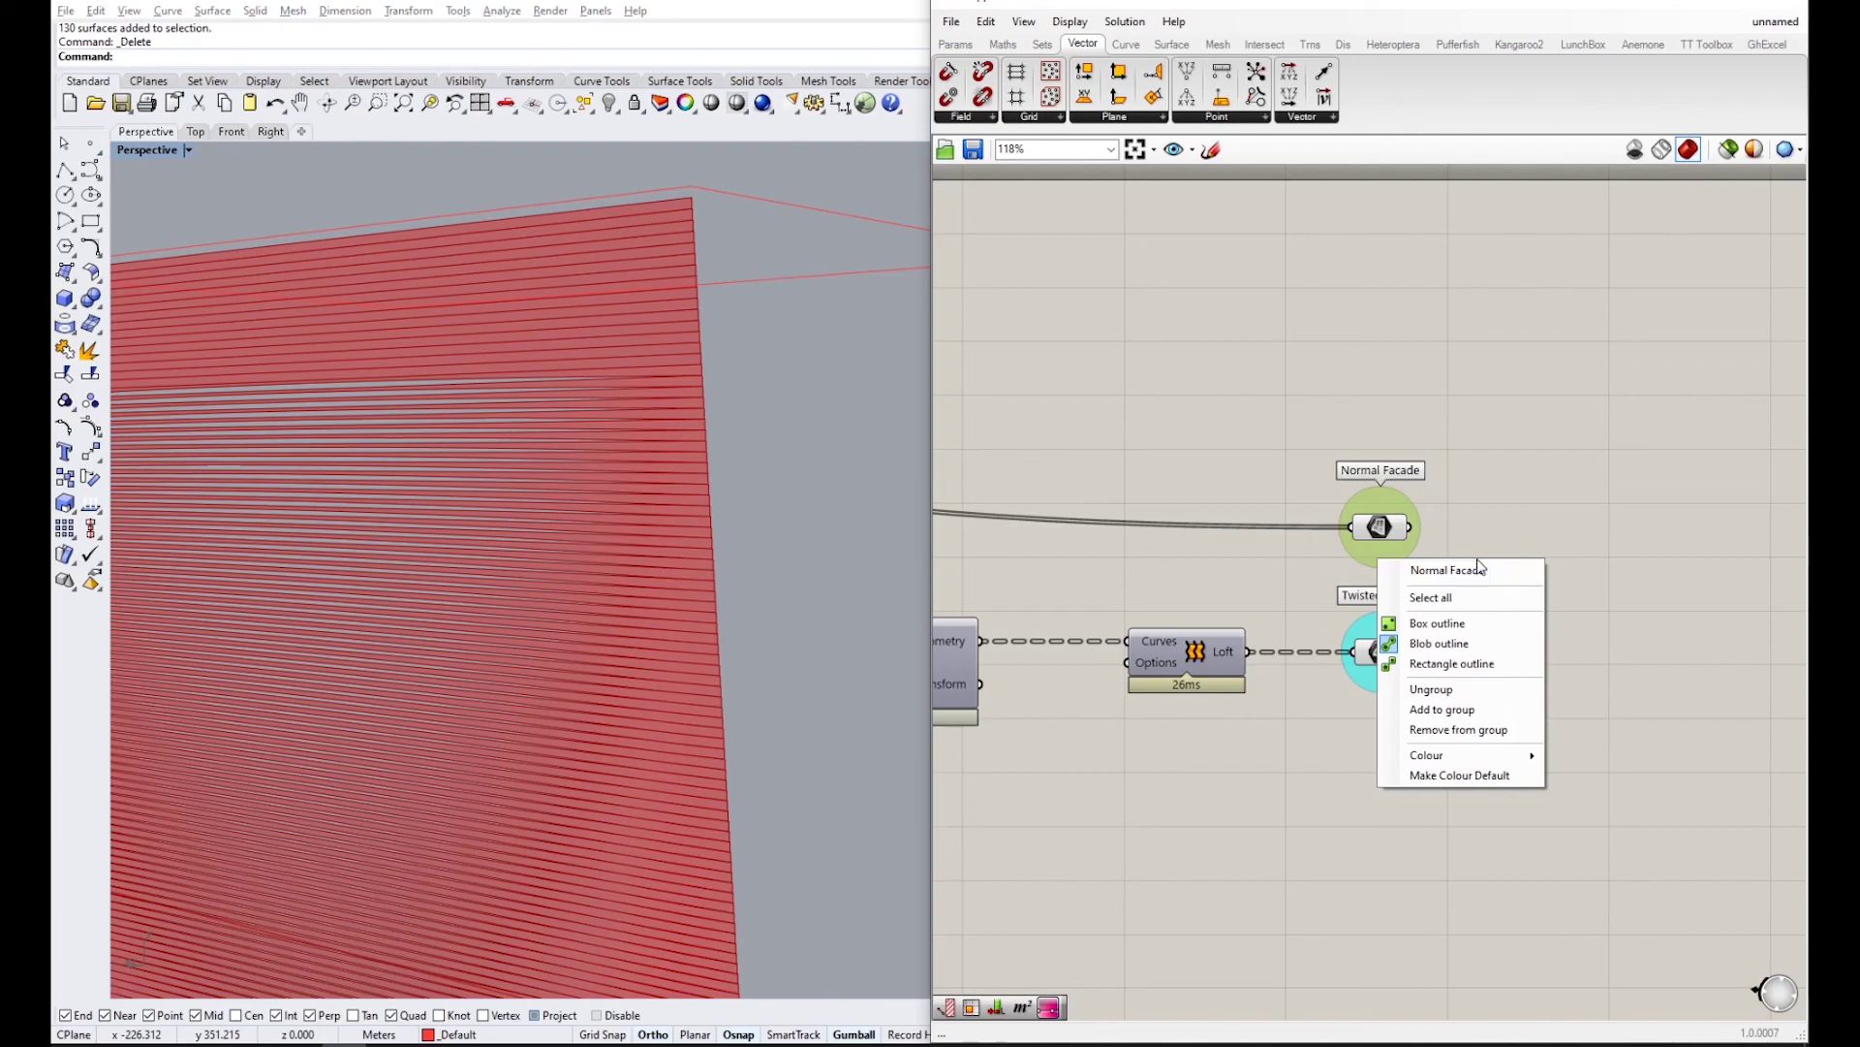
pyautogui.click(1361, 556)
# - Change the colour of the Normal Facade and Twisted Facade groups to red
pyautogui.rightClick(1380, 560)
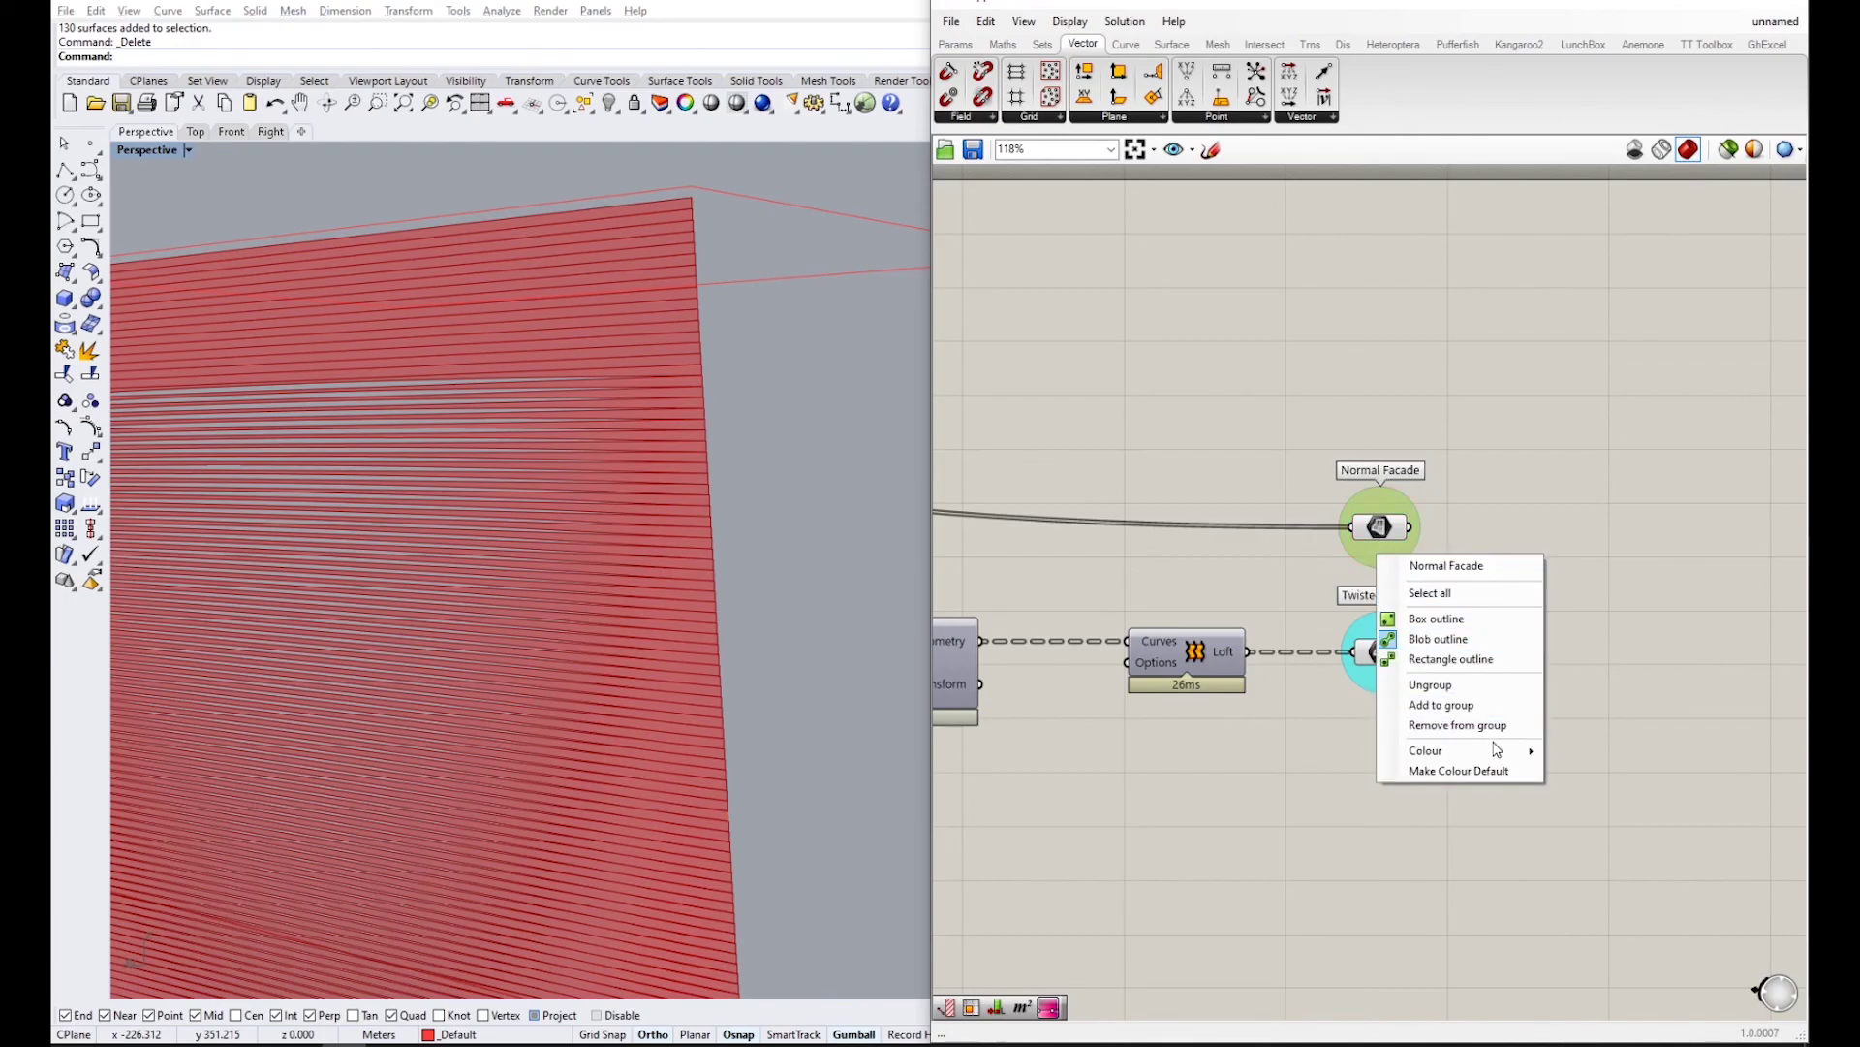
pyautogui.moveTo(1454, 750)
pyautogui.moveTo(1684, 933); pyautogui.dragTo(1374, 884)
pyautogui.click(1374, 884)
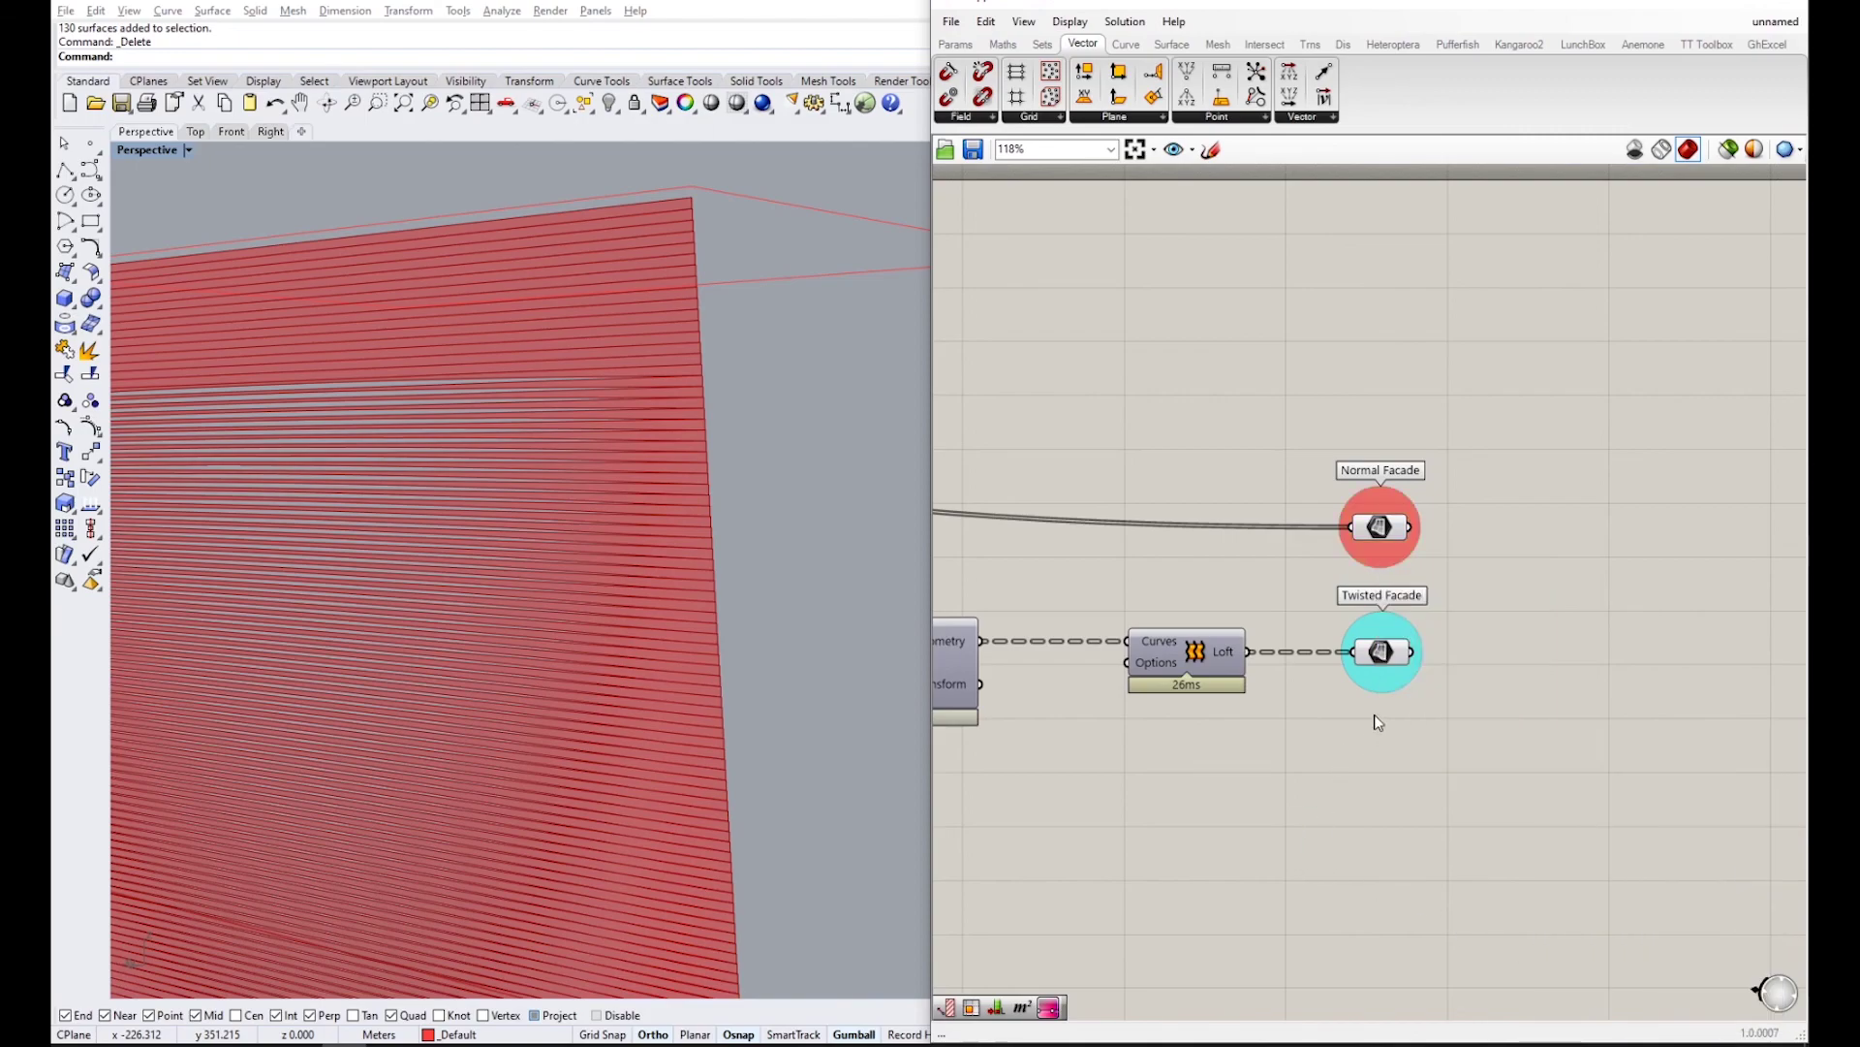
pyautogui.rightClick(1378, 694)
pyautogui.moveTo(1475, 886)
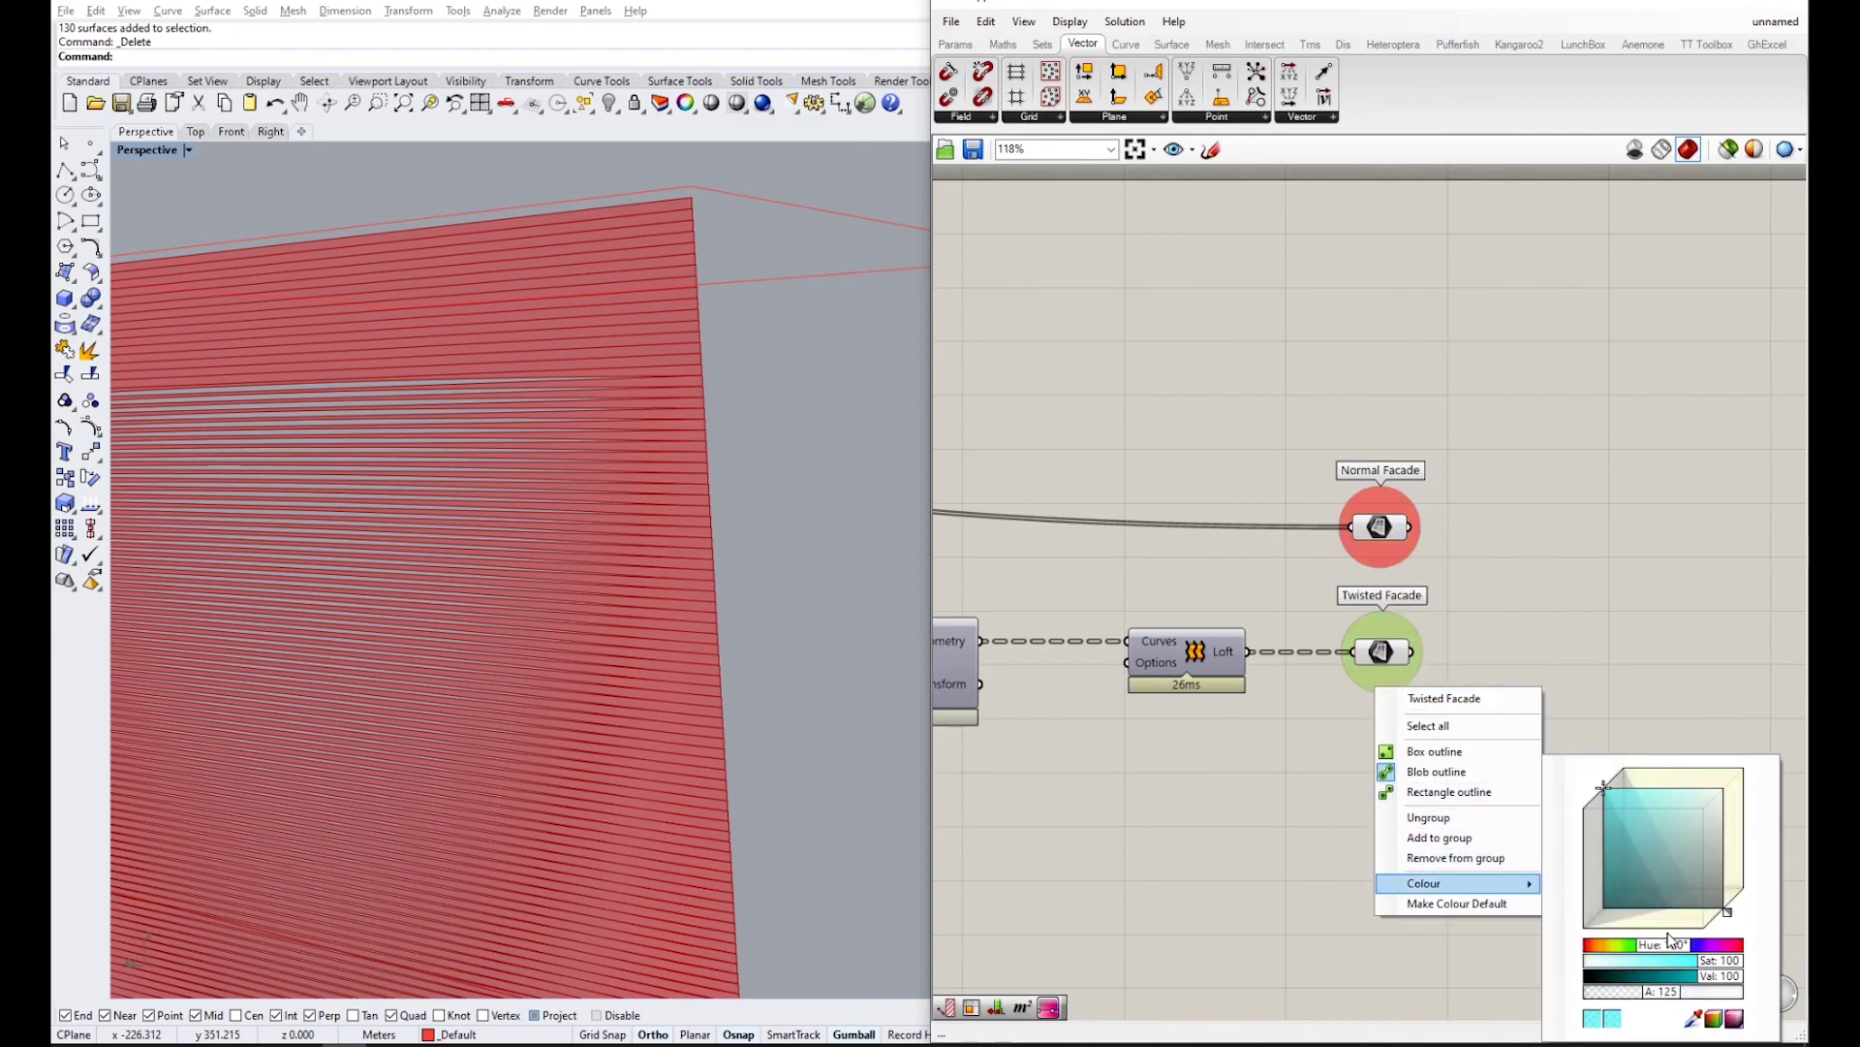
pyautogui.moveTo(1639, 949); pyautogui.dragTo(1527, 948)
pyautogui.click(1309, 824)
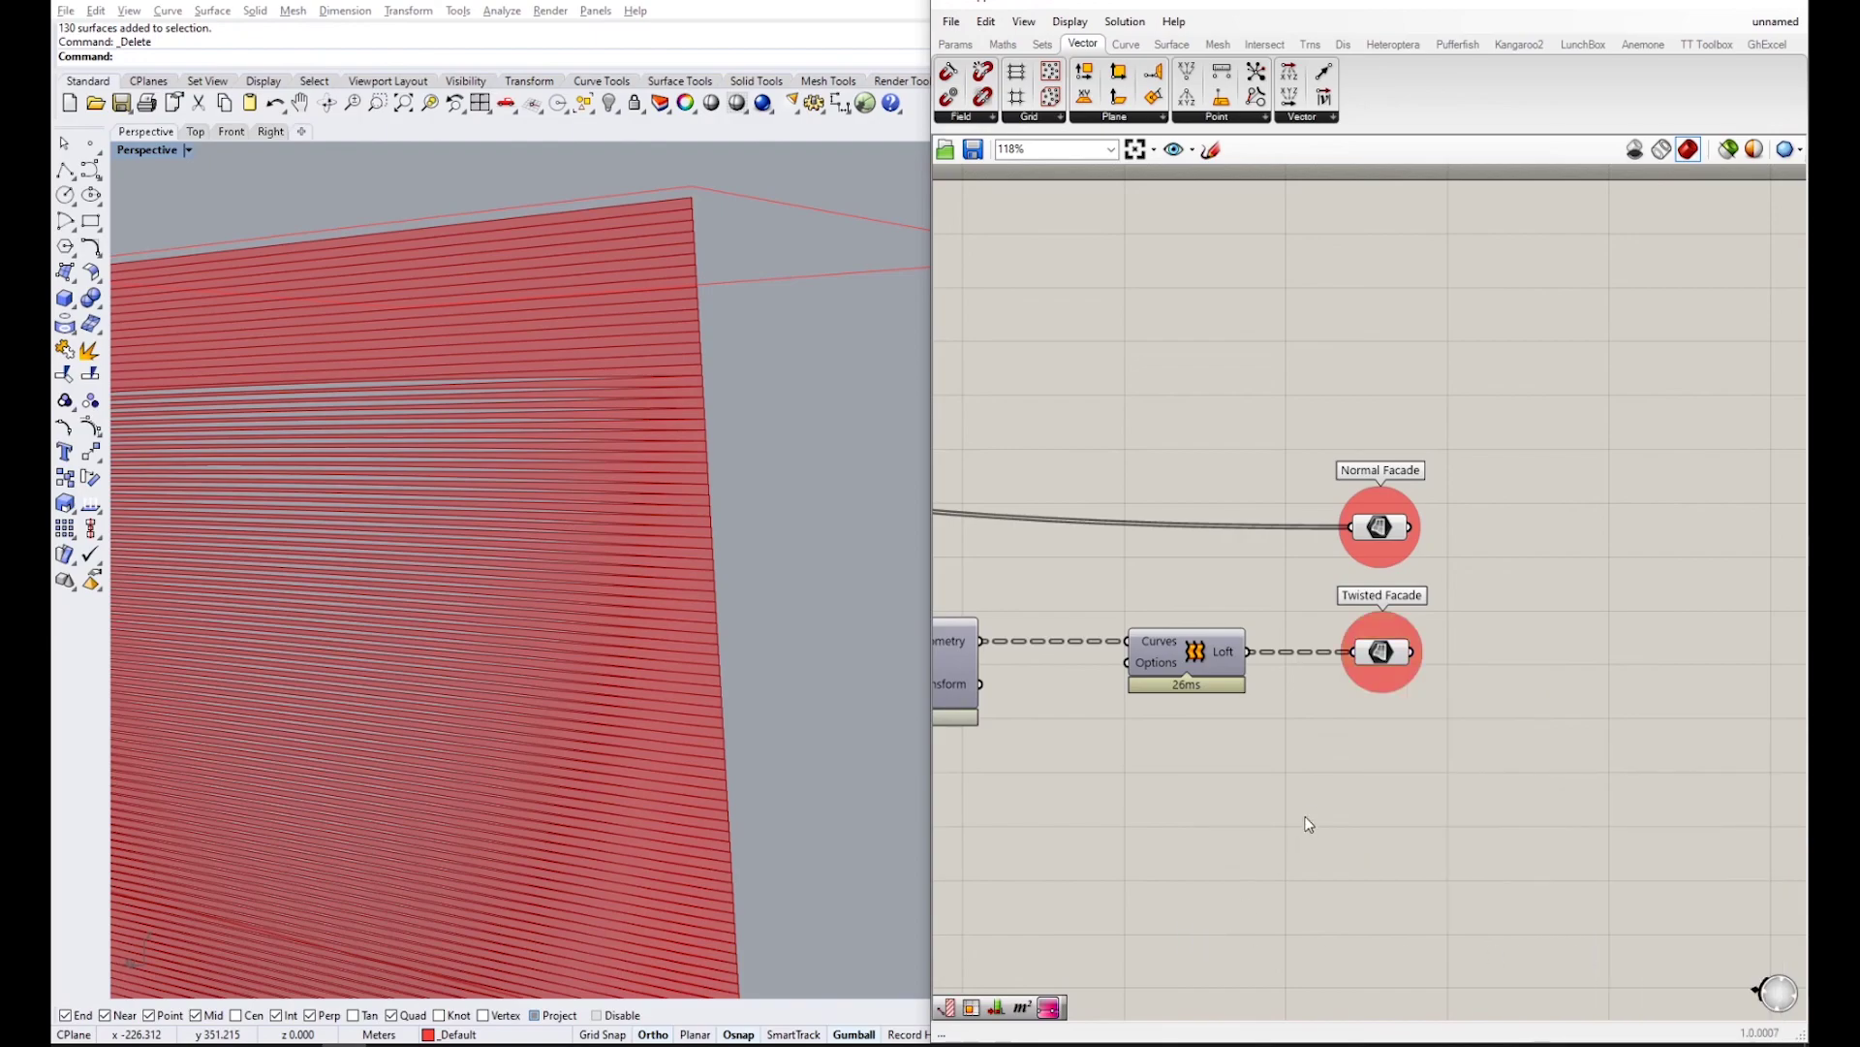
# - Bake the Twisted Facade surfaces and the Normal Facade surfaces into the Rhino model with the default attributes
pyautogui.rightClick(1384, 654)
pyautogui.click(1424, 727)
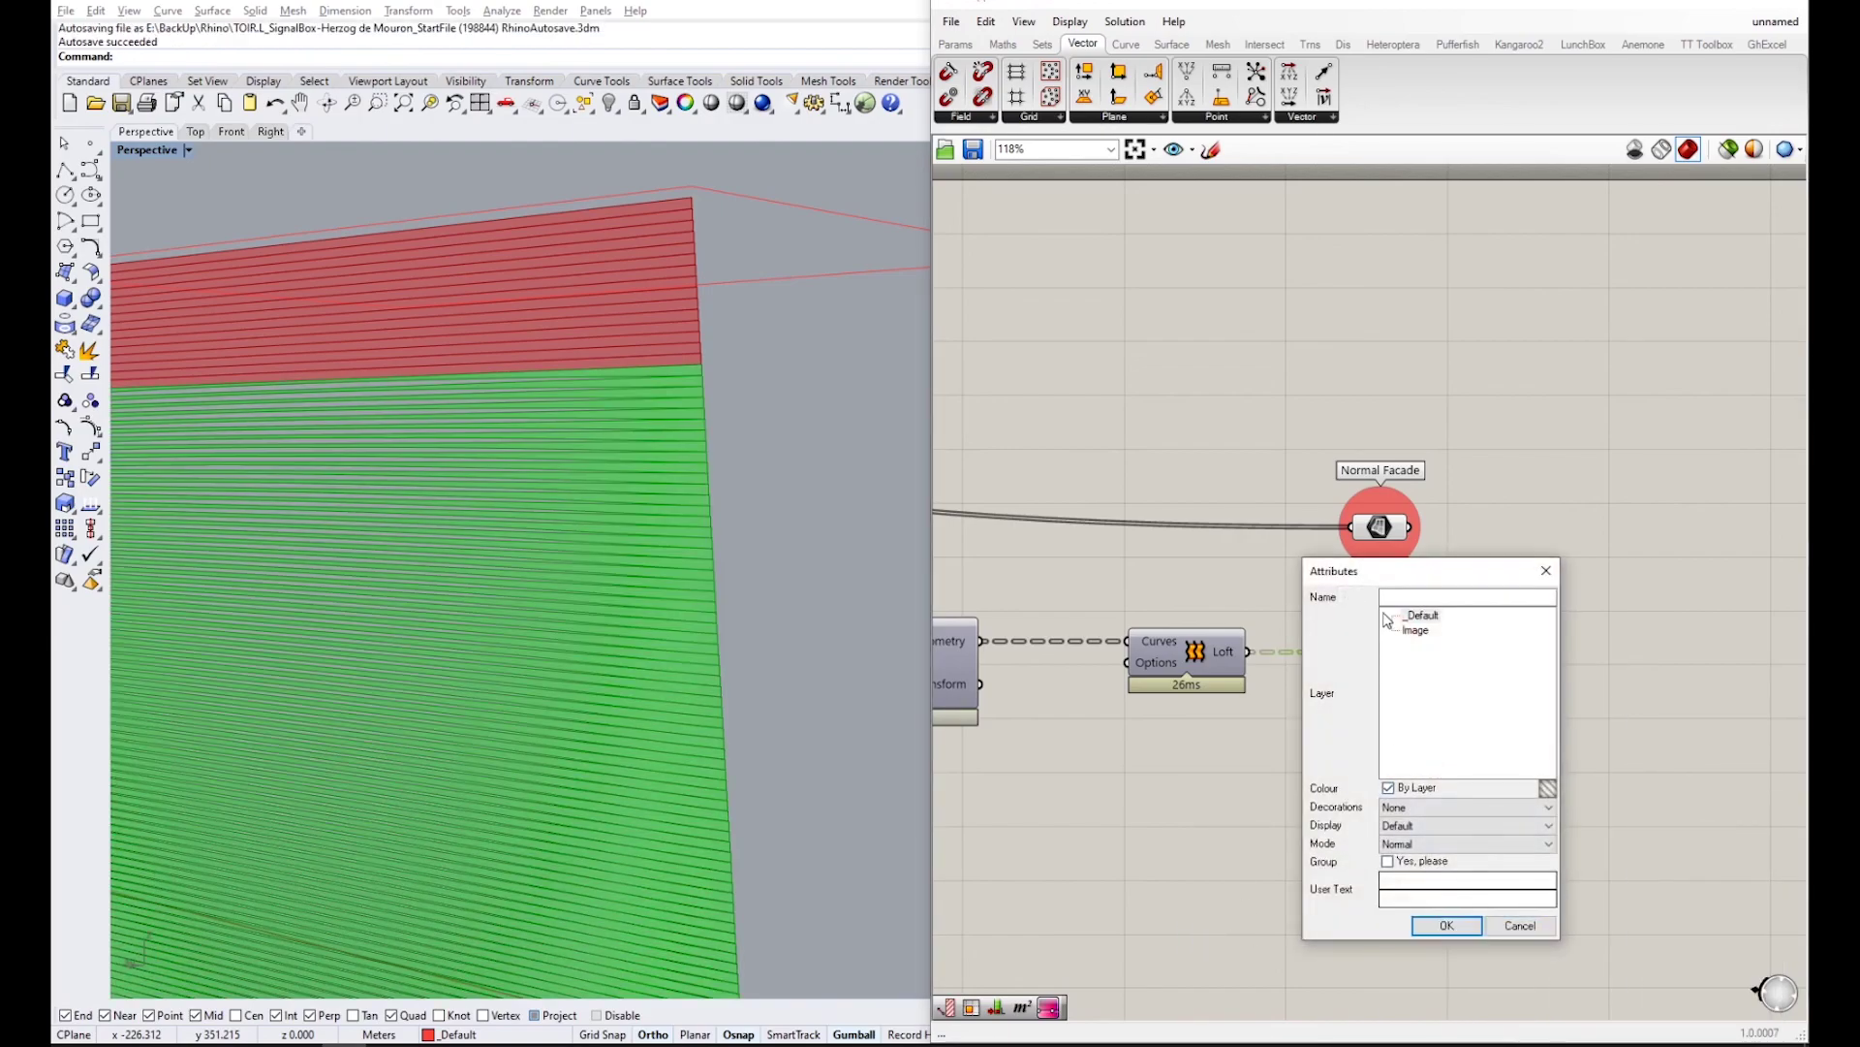
pyautogui.click(1456, 925)
pyautogui.click(1380, 526)
pyautogui.rightClick(1376, 528)
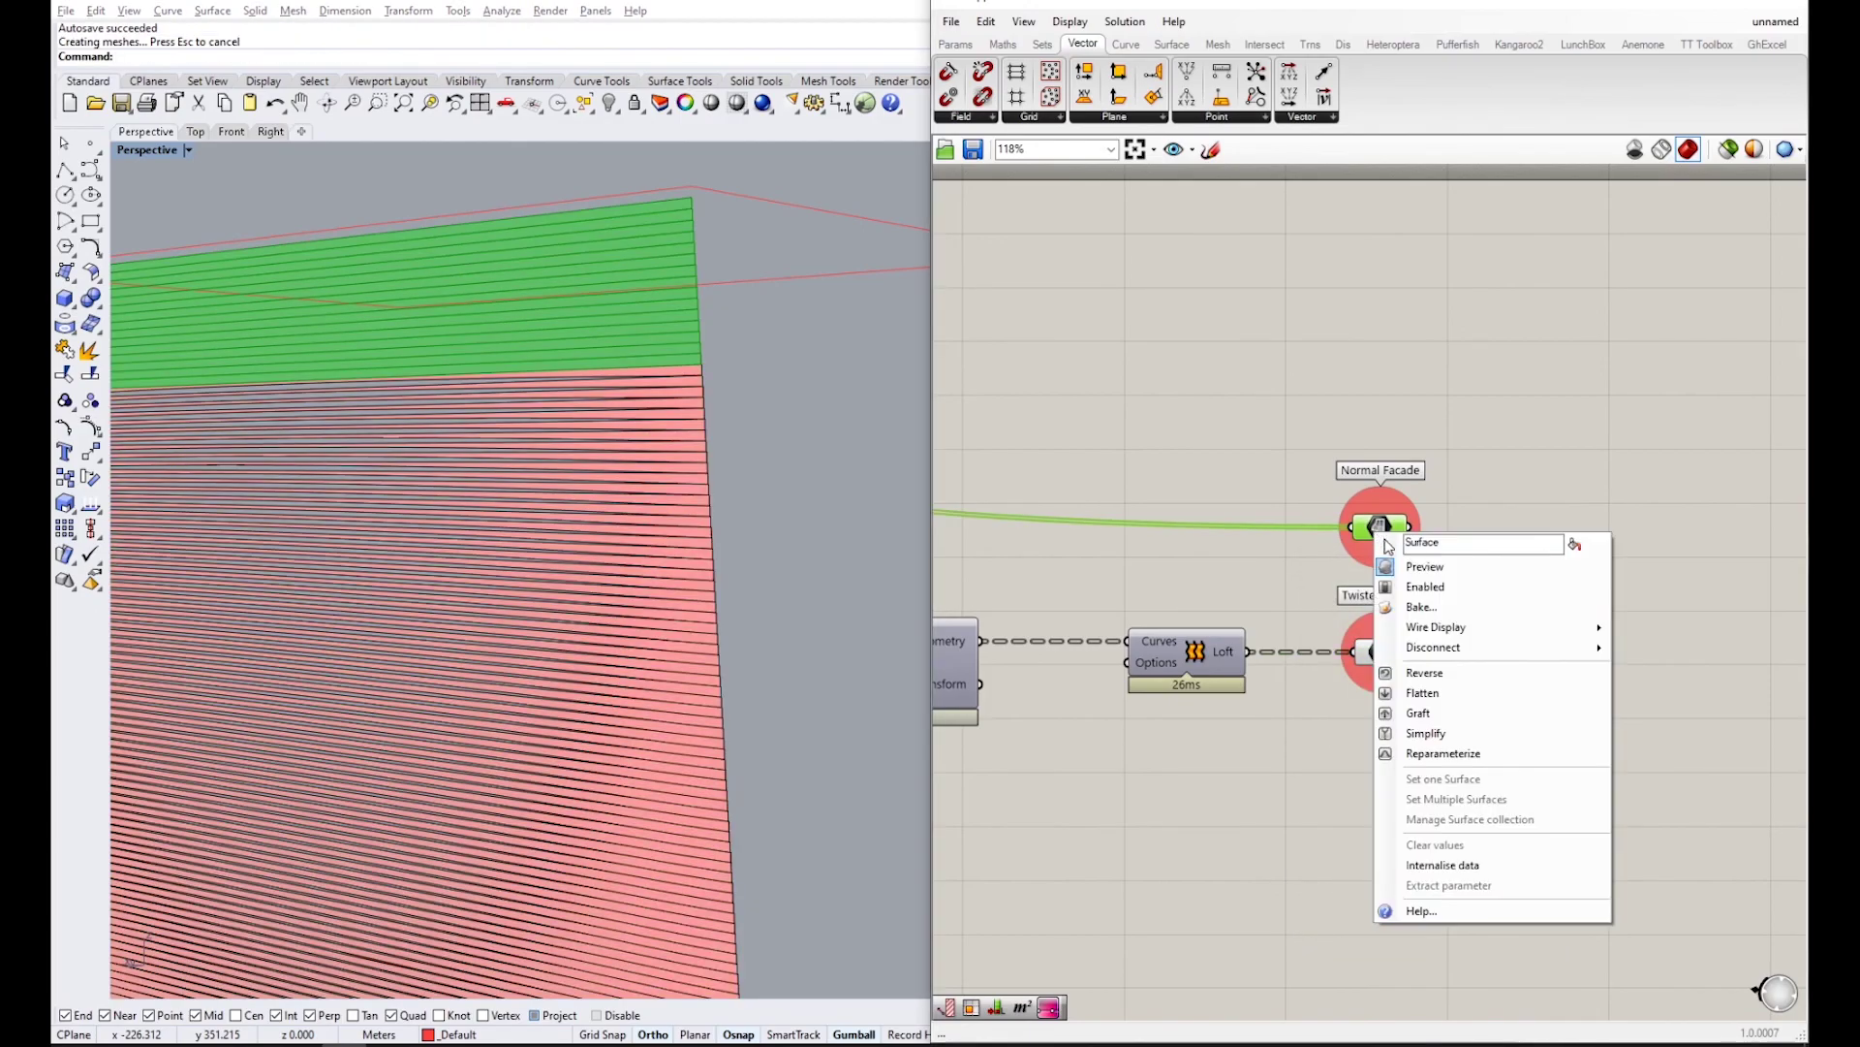
pyautogui.click(1410, 608)
pyautogui.click(1418, 783)
# - Hide the preview of the Normal Facade and Twisted Facade Surface parameters
pyautogui.moveTo(1557, 751); pyautogui.dragTo(1241, 377)
pyautogui.middleClick(1229, 351)
pyautogui.click(1283, 298)
pyautogui.click(1353, 311)
# - Examine the baked facade from several angles, comparing the twisted rows with the flat upper rows
pyautogui.scroll(-7, 588, 465)
pyautogui.moveTo(582, 482); pyautogui.dragTo(614, 527, button='right')
pyautogui.scroll(-5, 723, 395)
pyautogui.scroll(7, 634, 492)
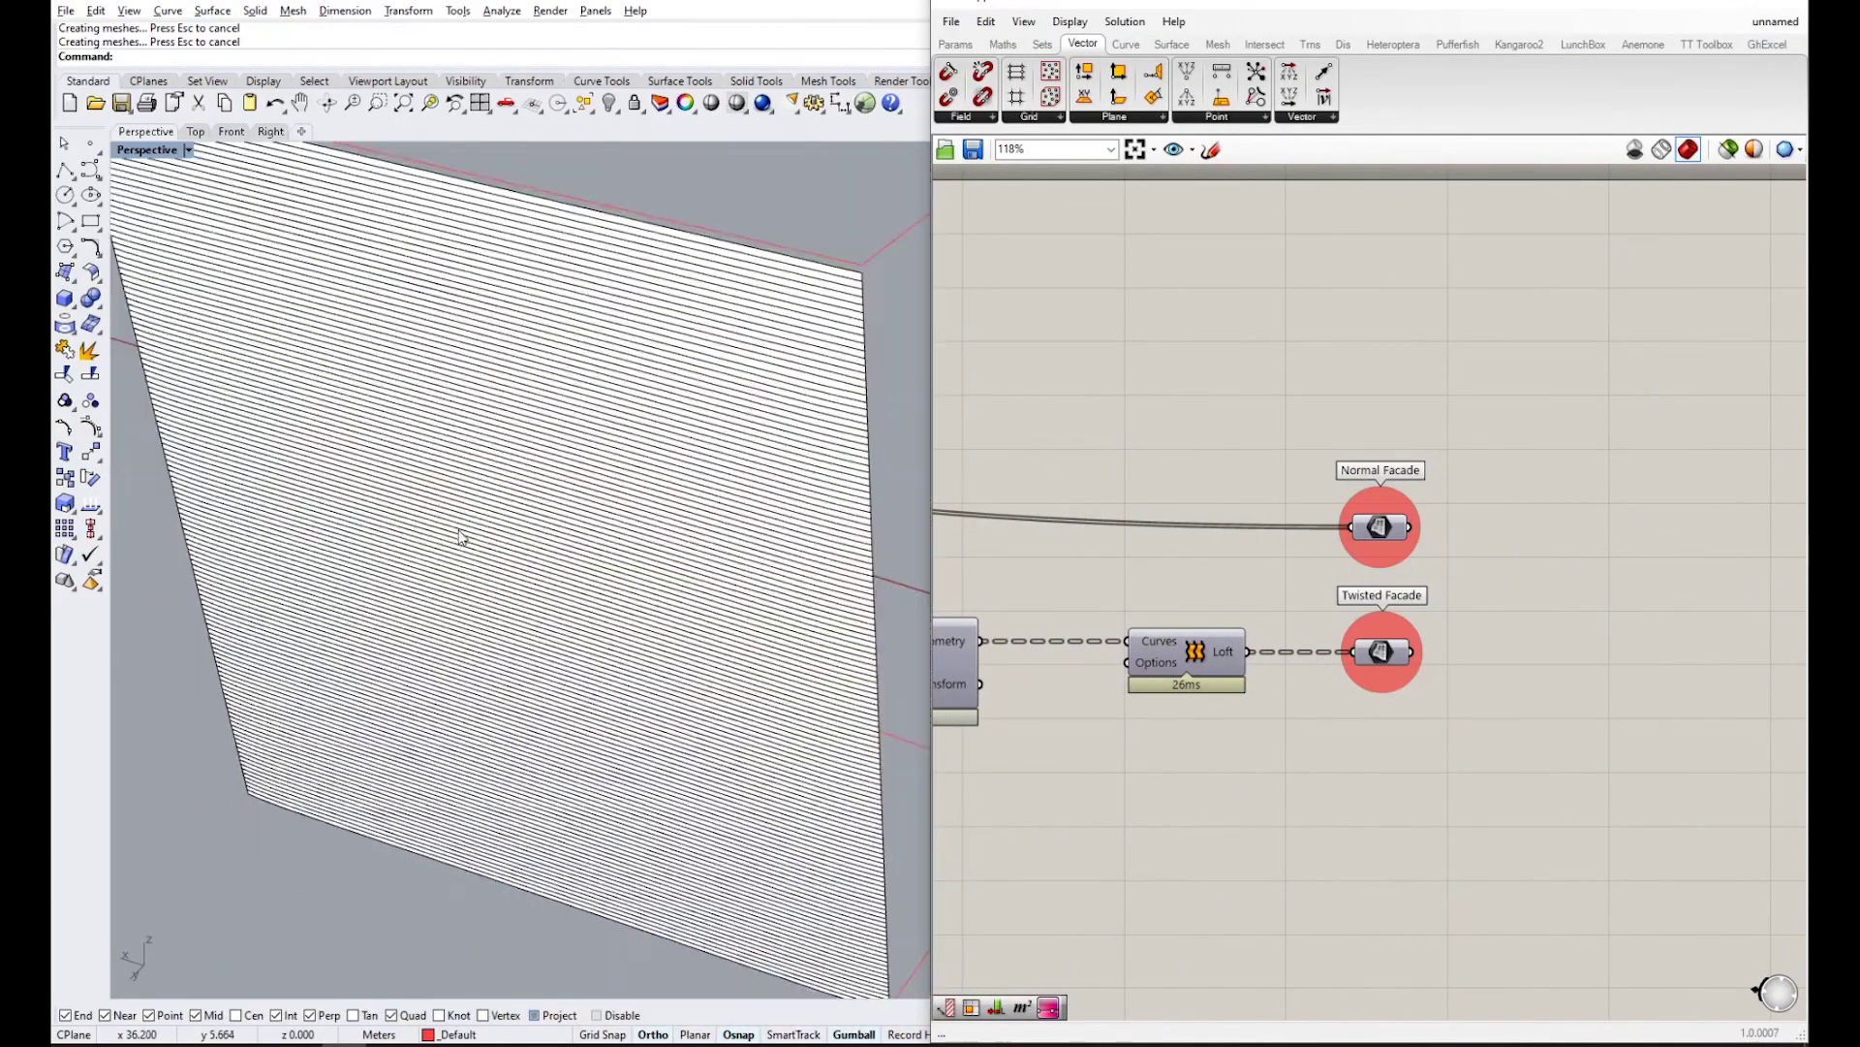
pyautogui.scroll(-6, 459, 530)
pyautogui.moveTo(459, 530); pyautogui.dragTo(562, 450, button='right')
pyautogui.scroll(6, 670, 486)
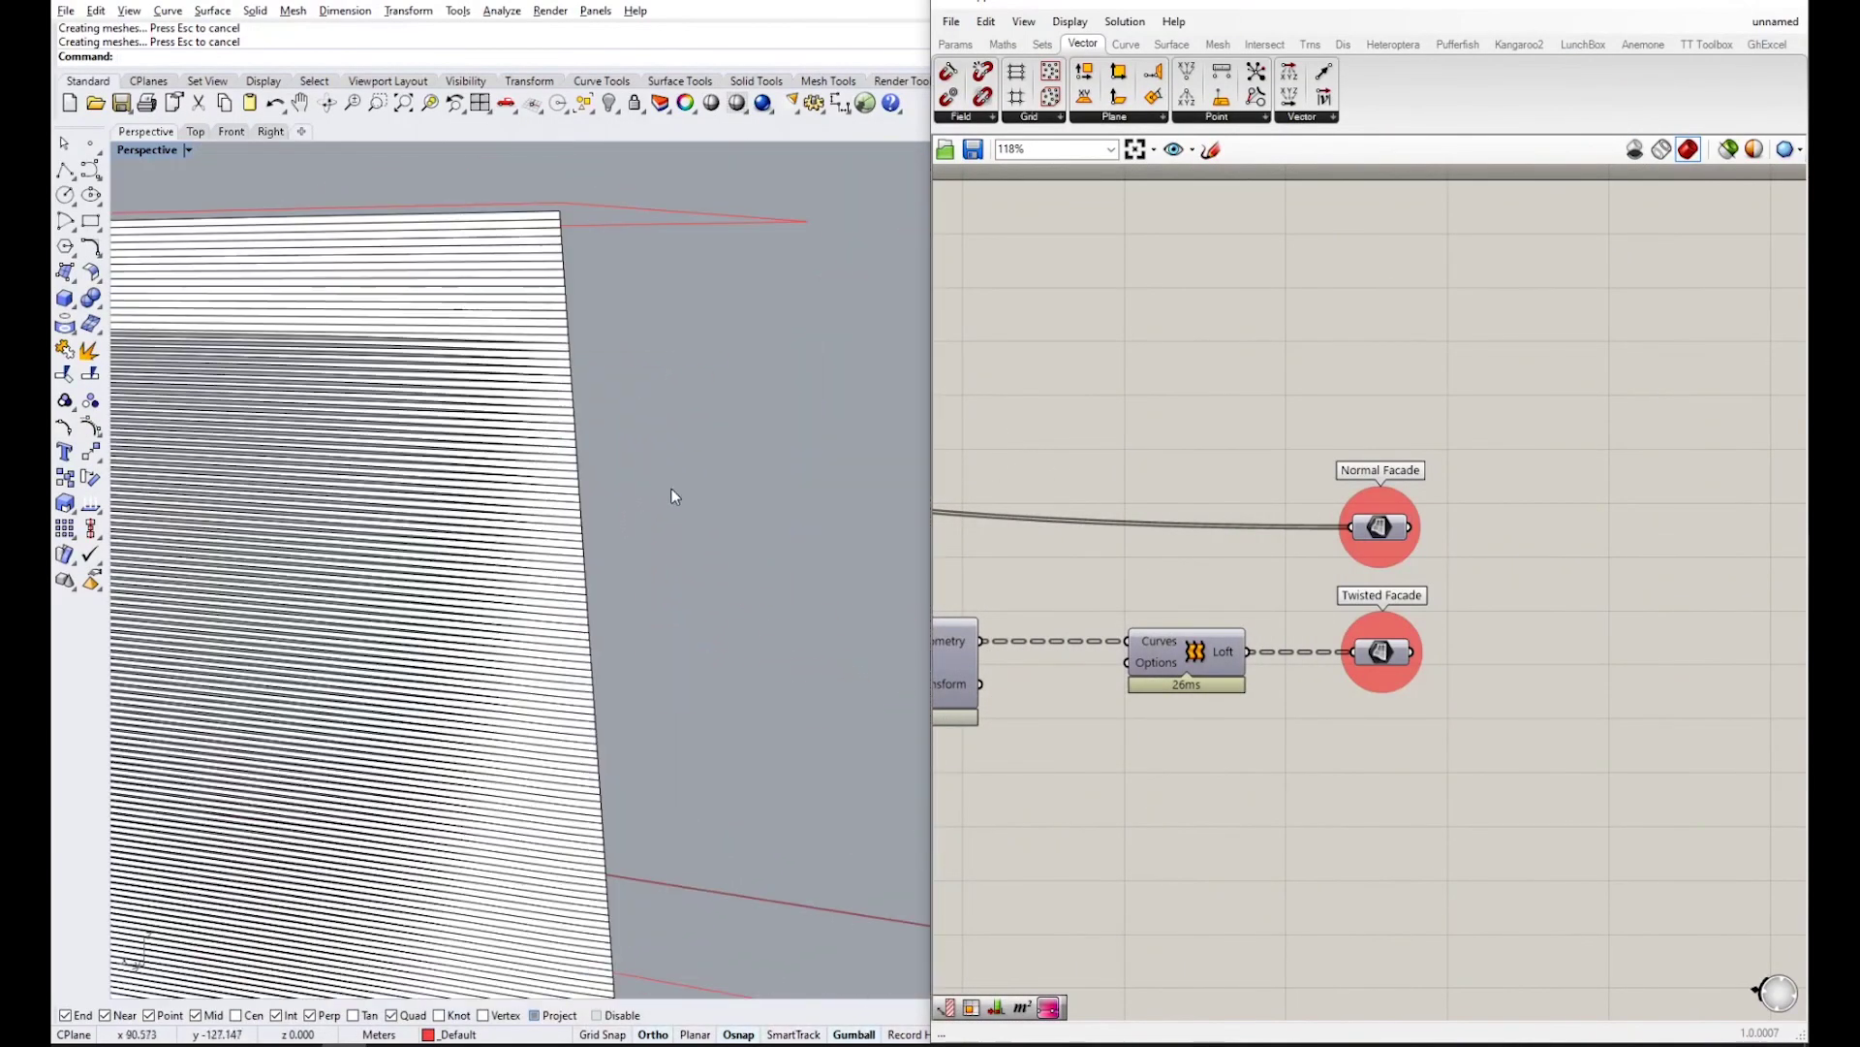
pyautogui.scroll(-6, 671, 486)
pyautogui.scroll(6, 648, 459)
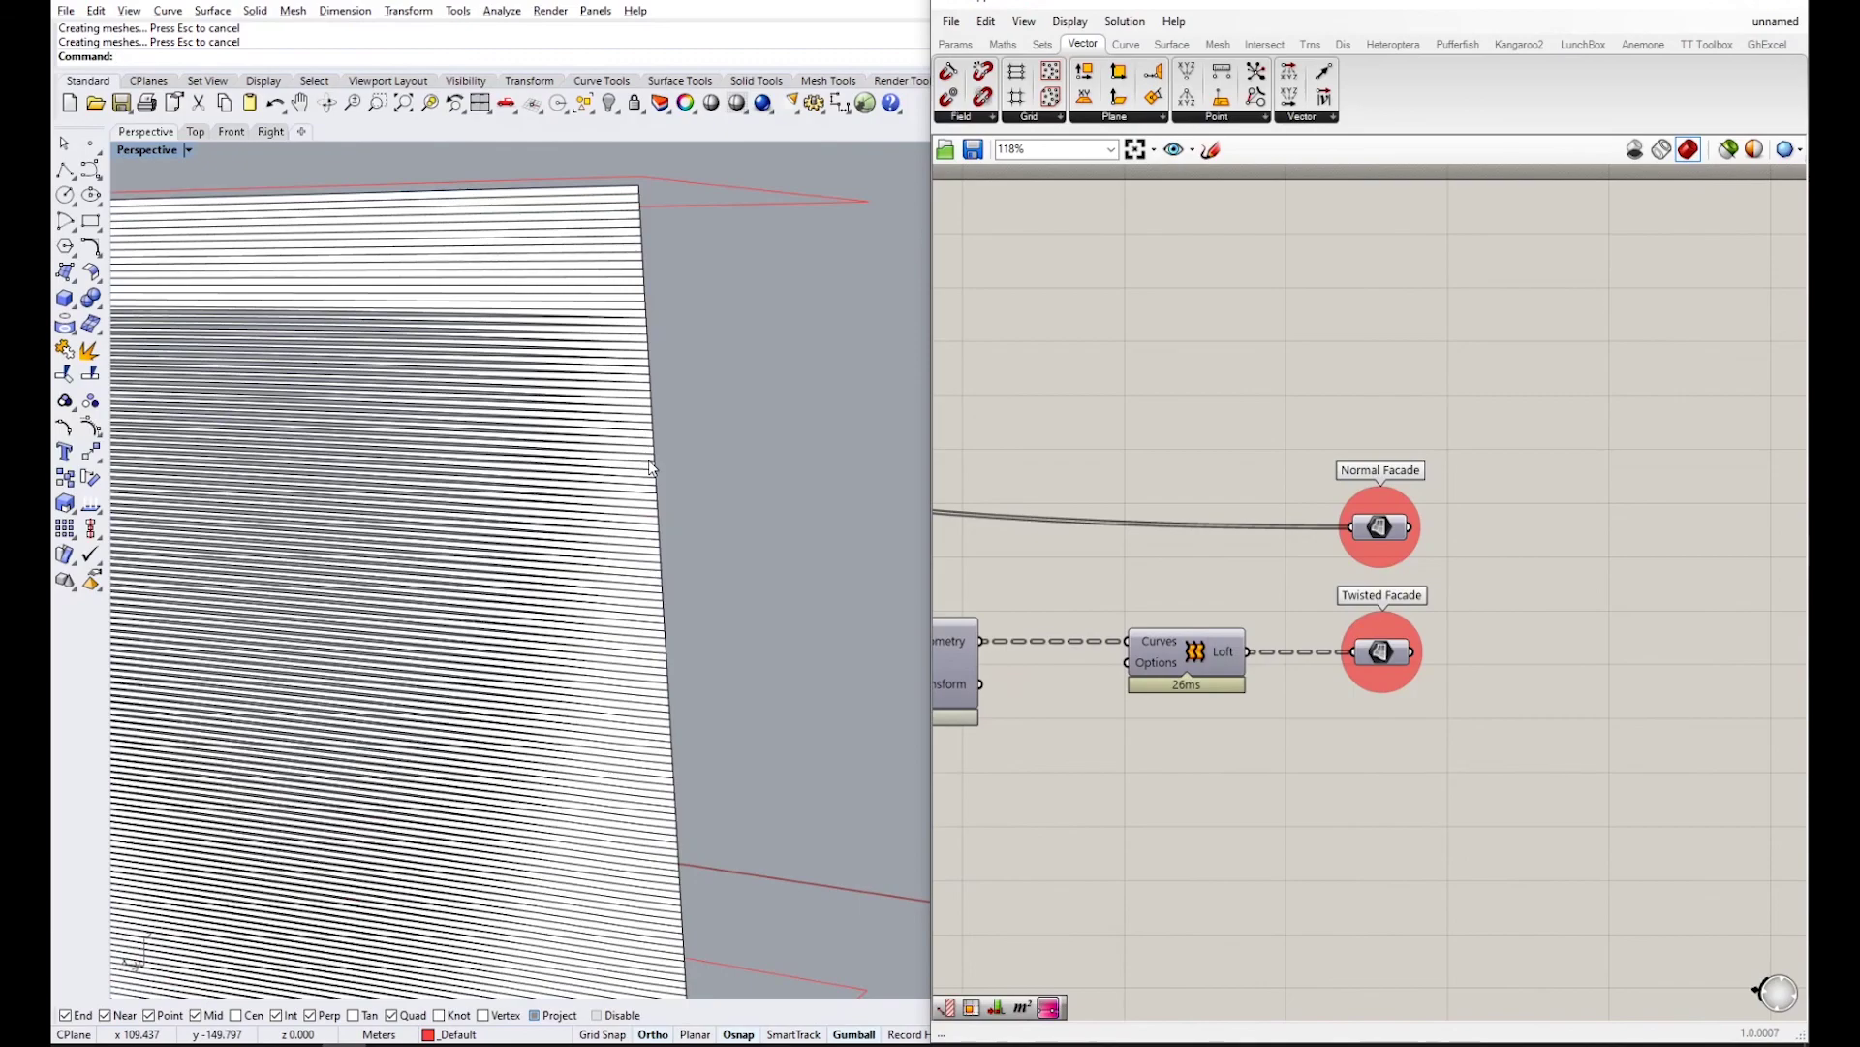
pyautogui.scroll(-4, 648, 462)
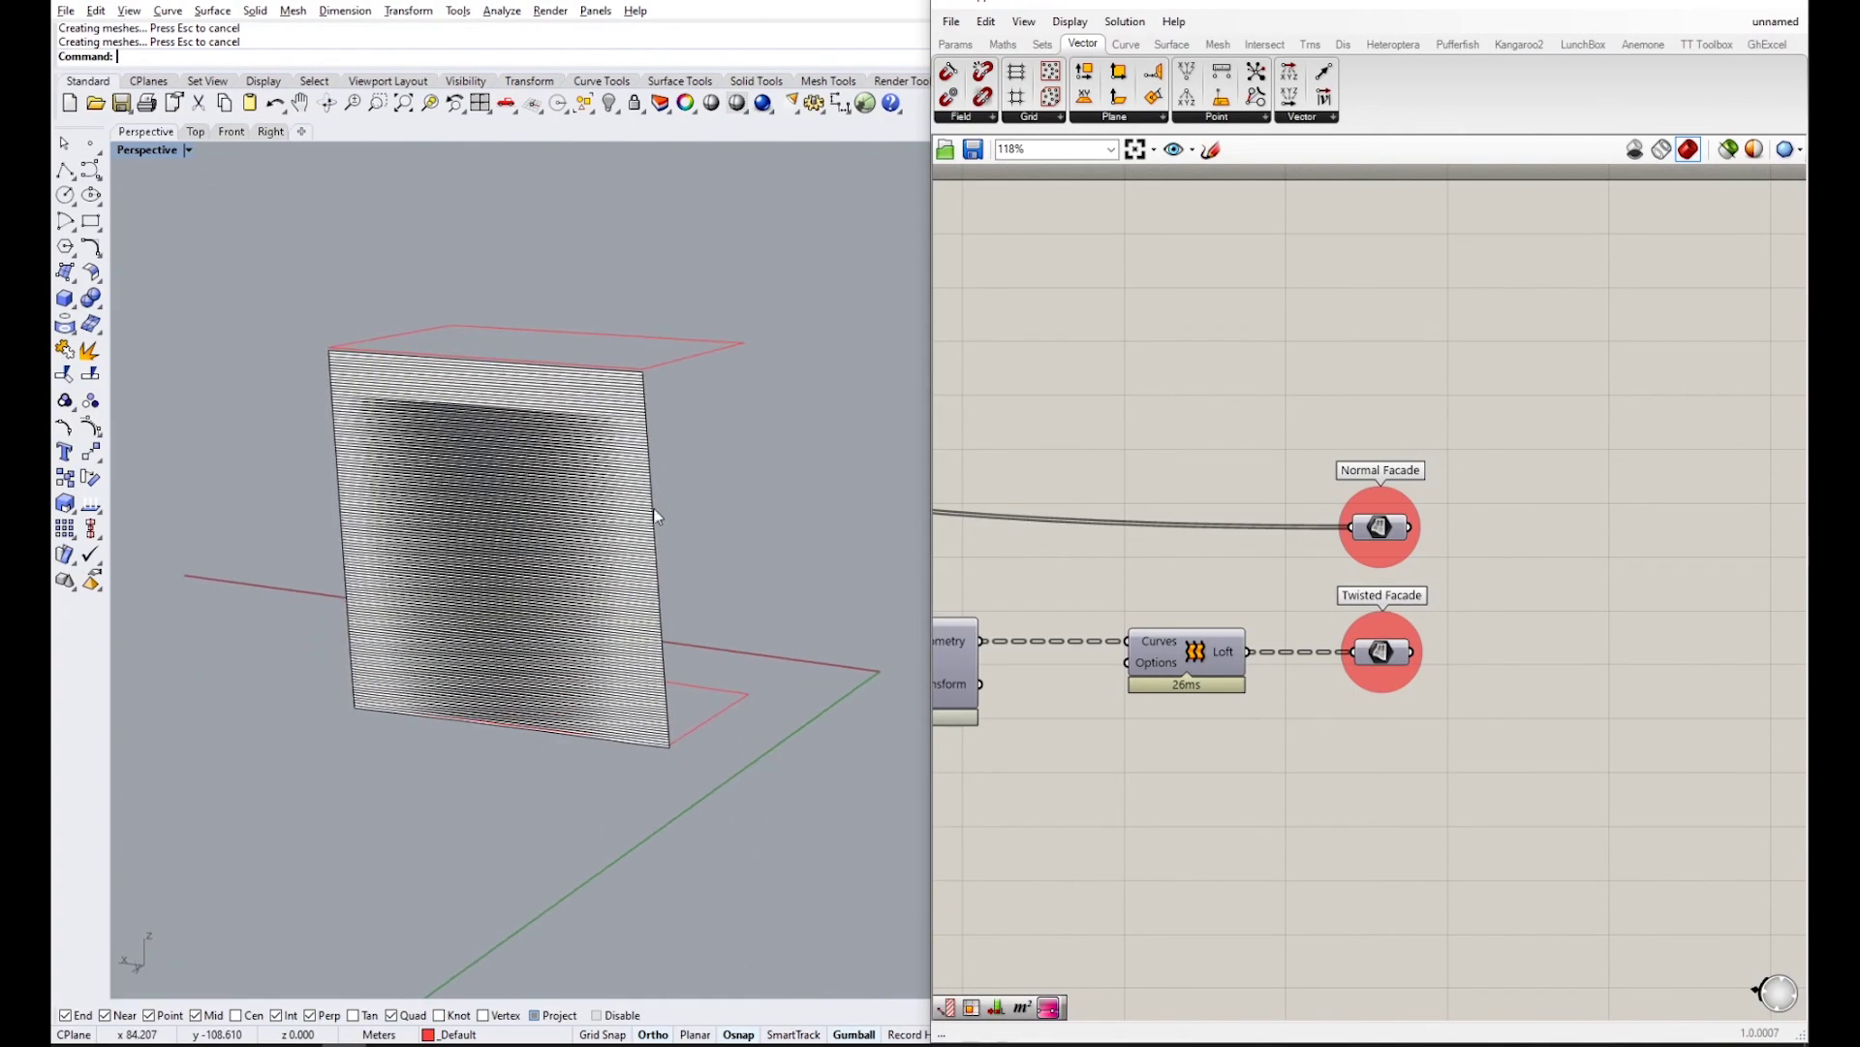
pyautogui.scroll(4, 648, 465)
pyautogui.scroll(-3, 719, 441)
pyautogui.scroll(3, 718, 435)
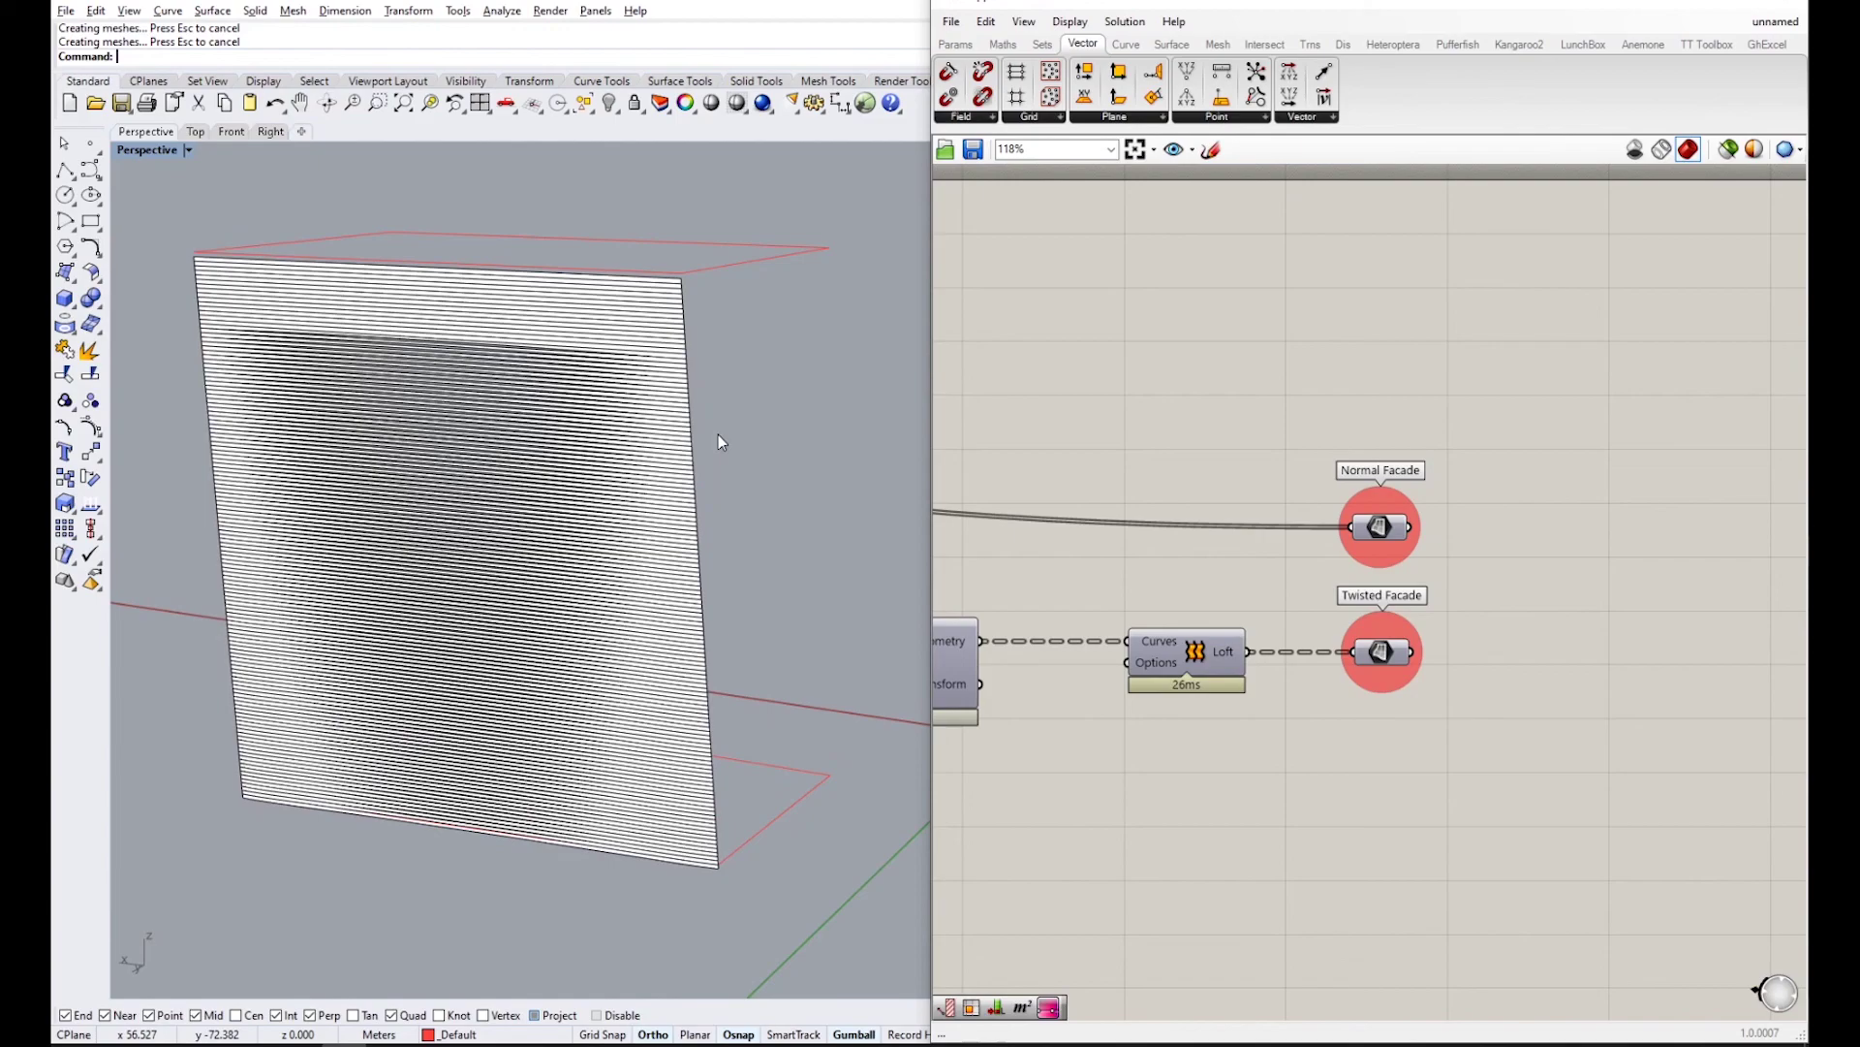